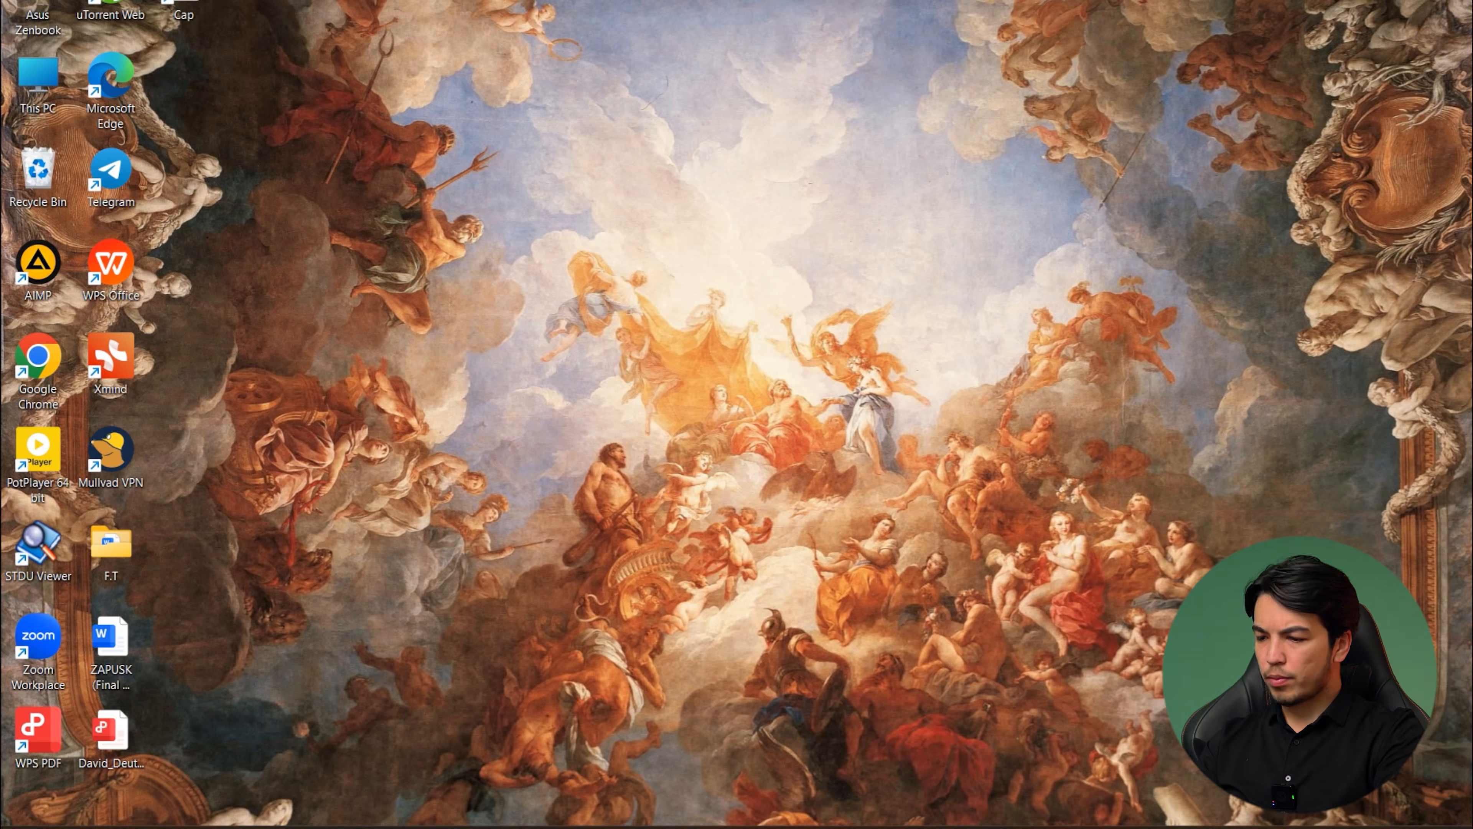
# - Bring up the browser, add a new Chrome profile, and start creating a Google account for personal use
pyautogui.click(918, 828)
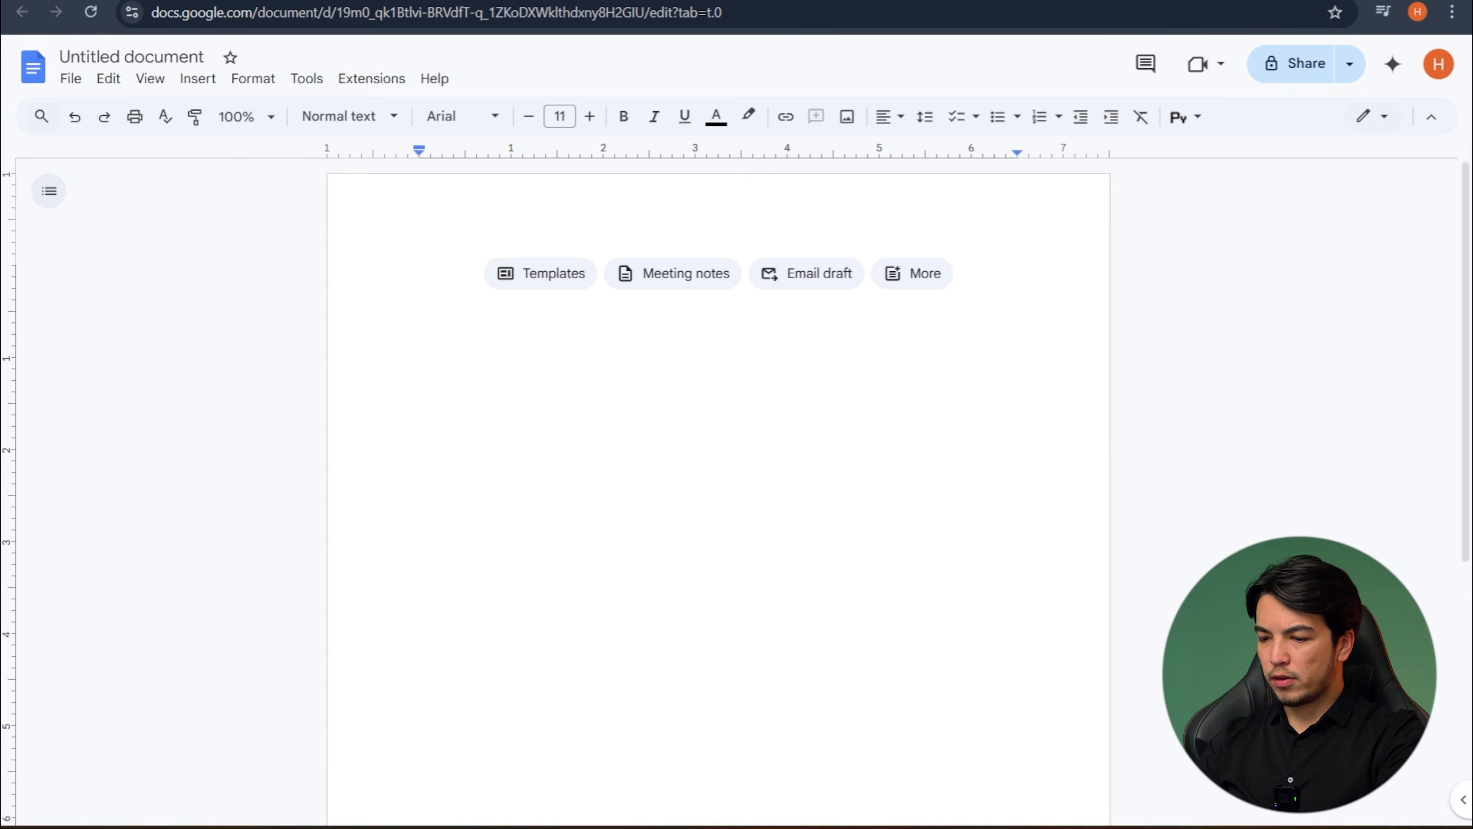
pyautogui.click(842, 827)
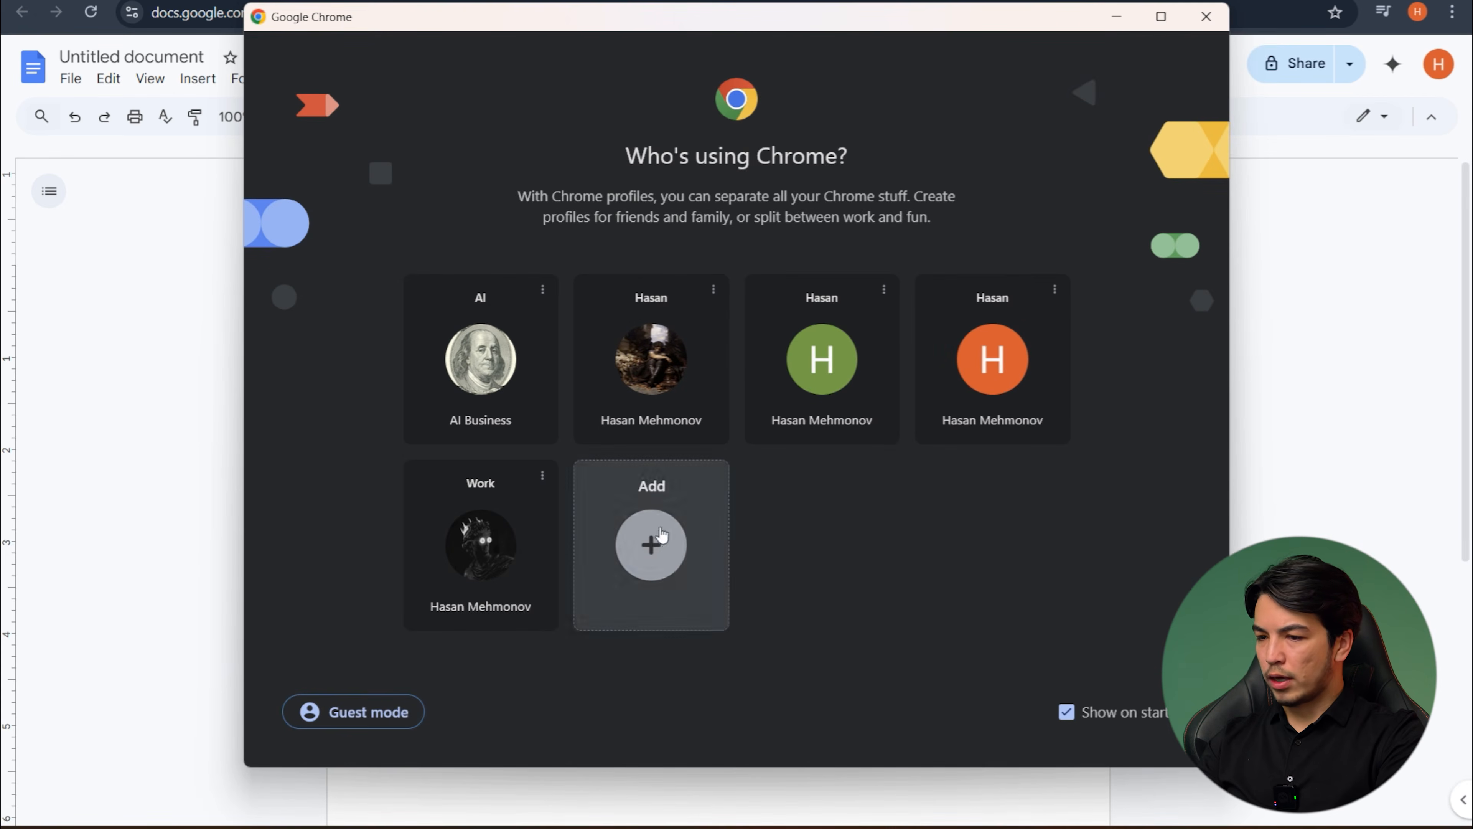
pyautogui.click(654, 539)
pyautogui.click(748, 510)
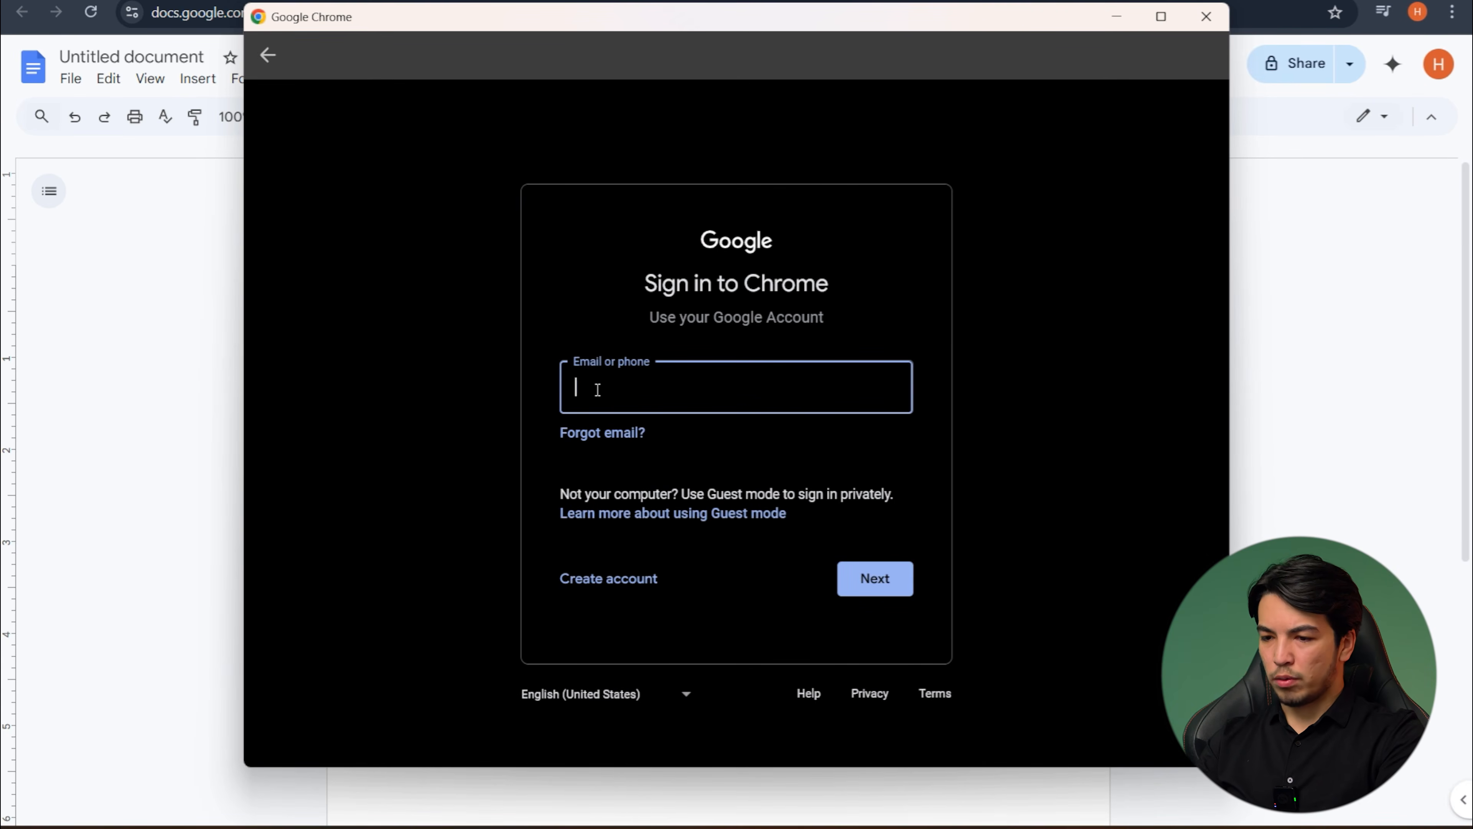
pyautogui.click(622, 593)
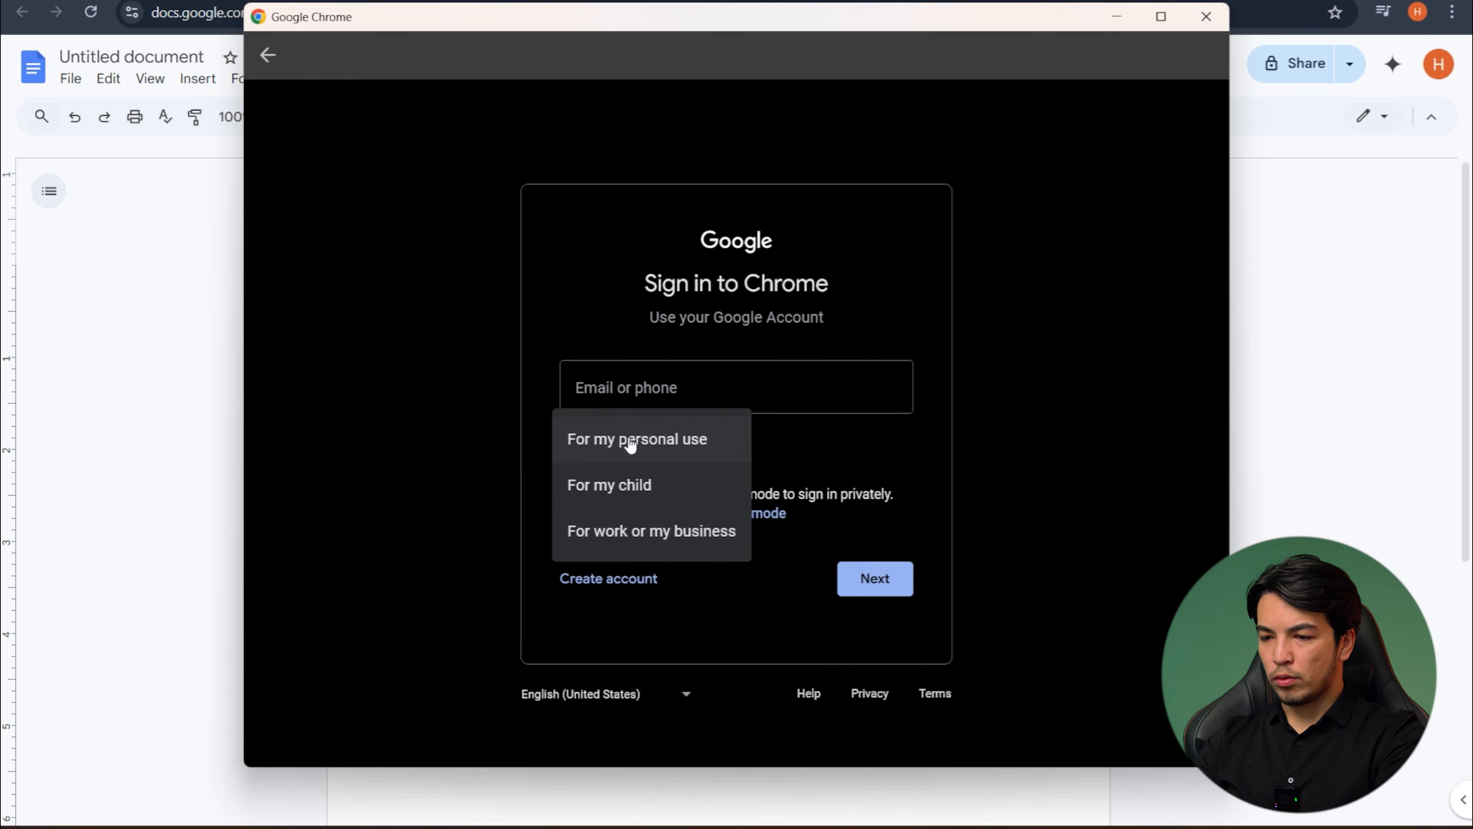
pyautogui.click(631, 442)
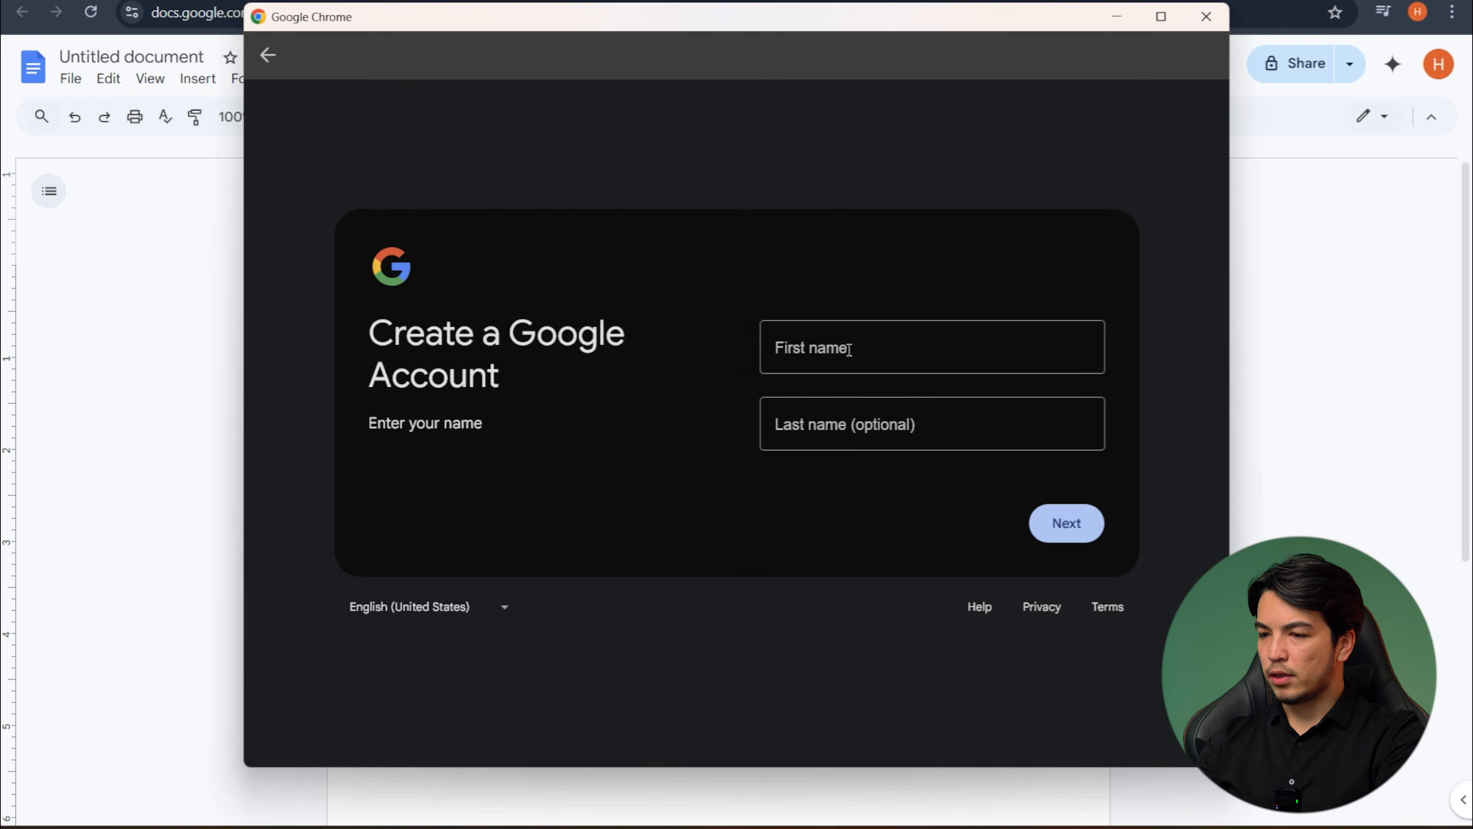
# - Enter the account holder's first and last name and continue to the basic information form
pyautogui.click(849, 349)
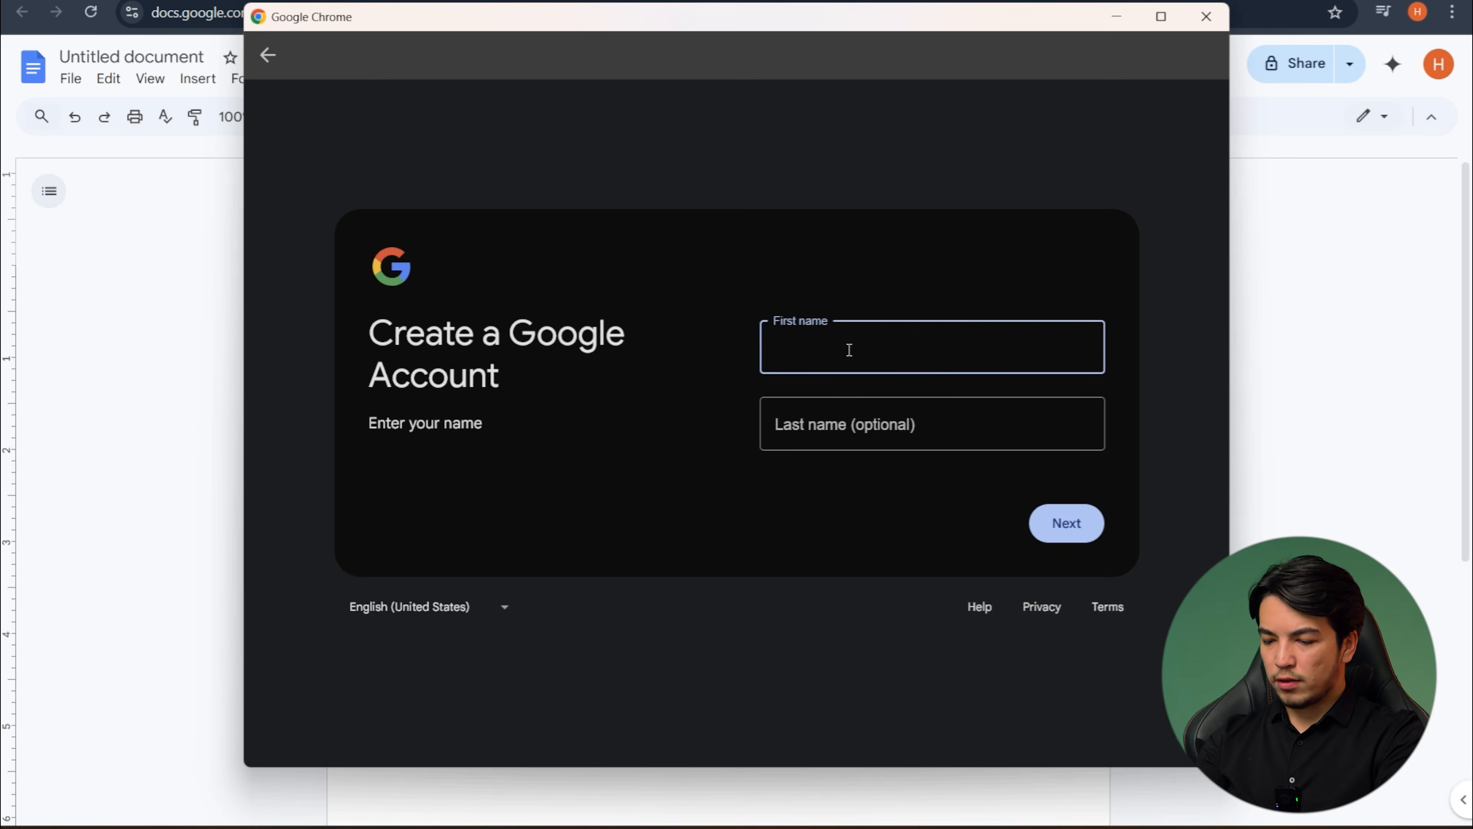
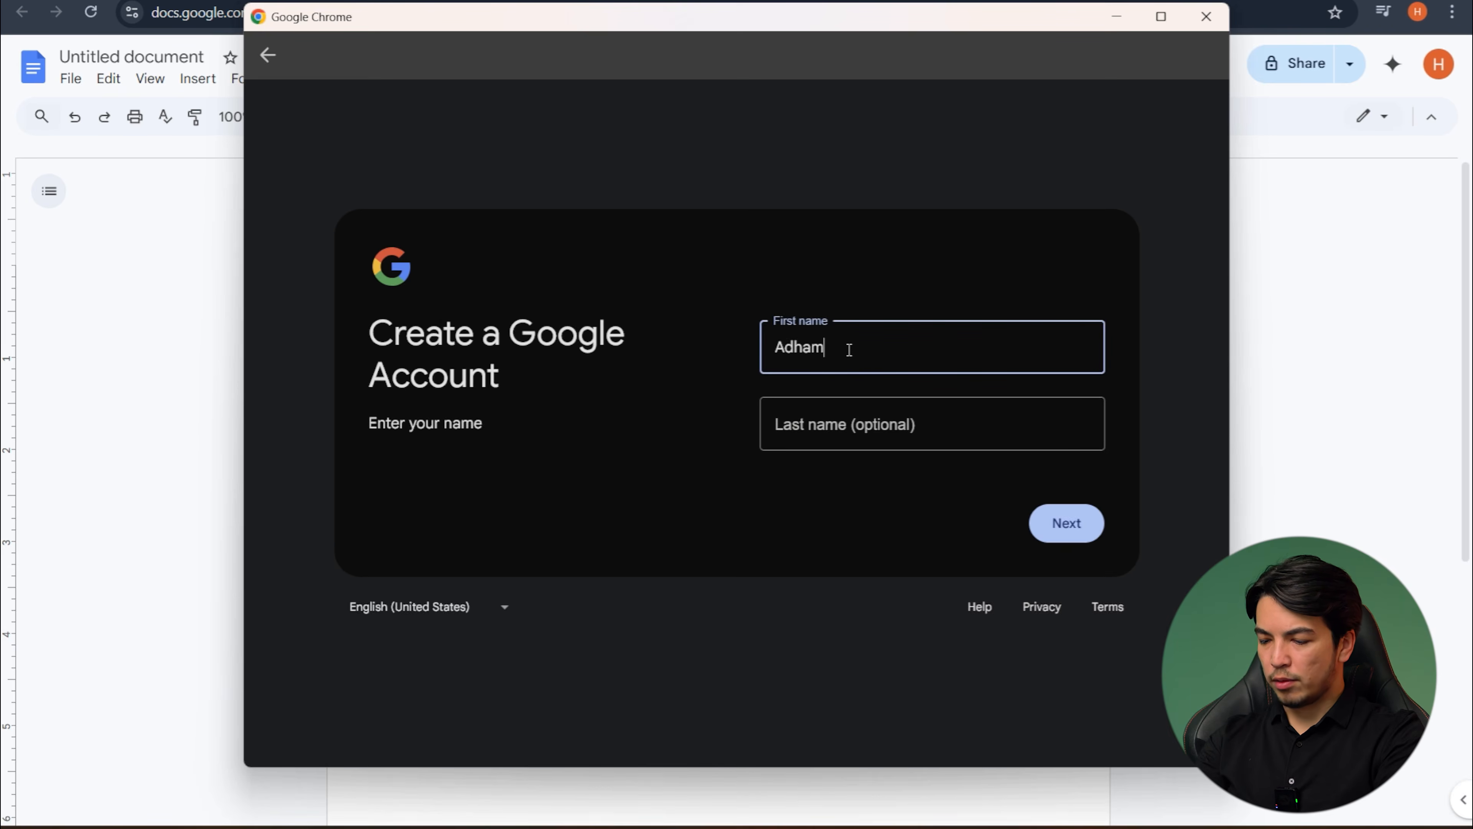
pyautogui.click(806, 413)
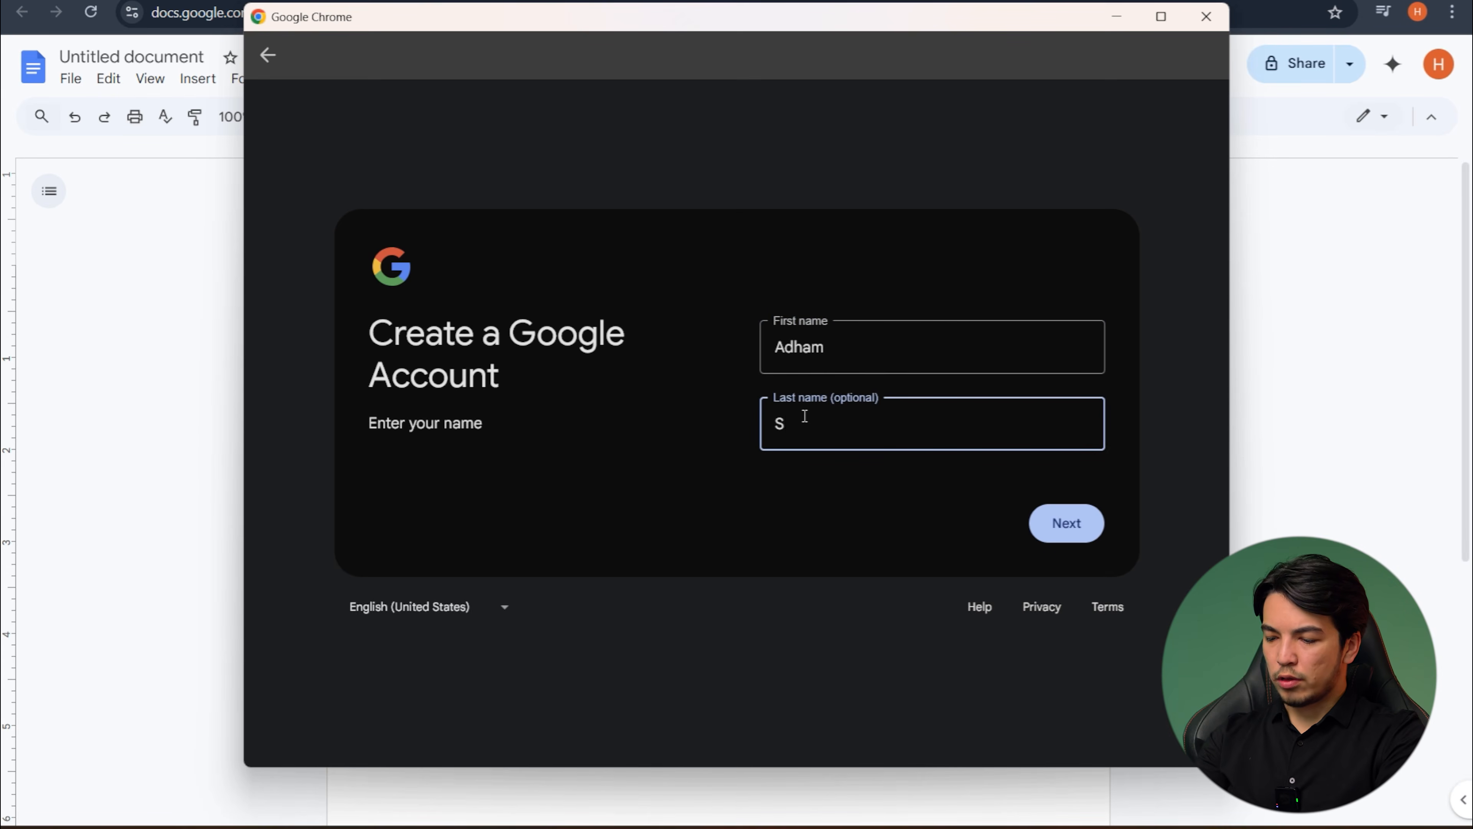
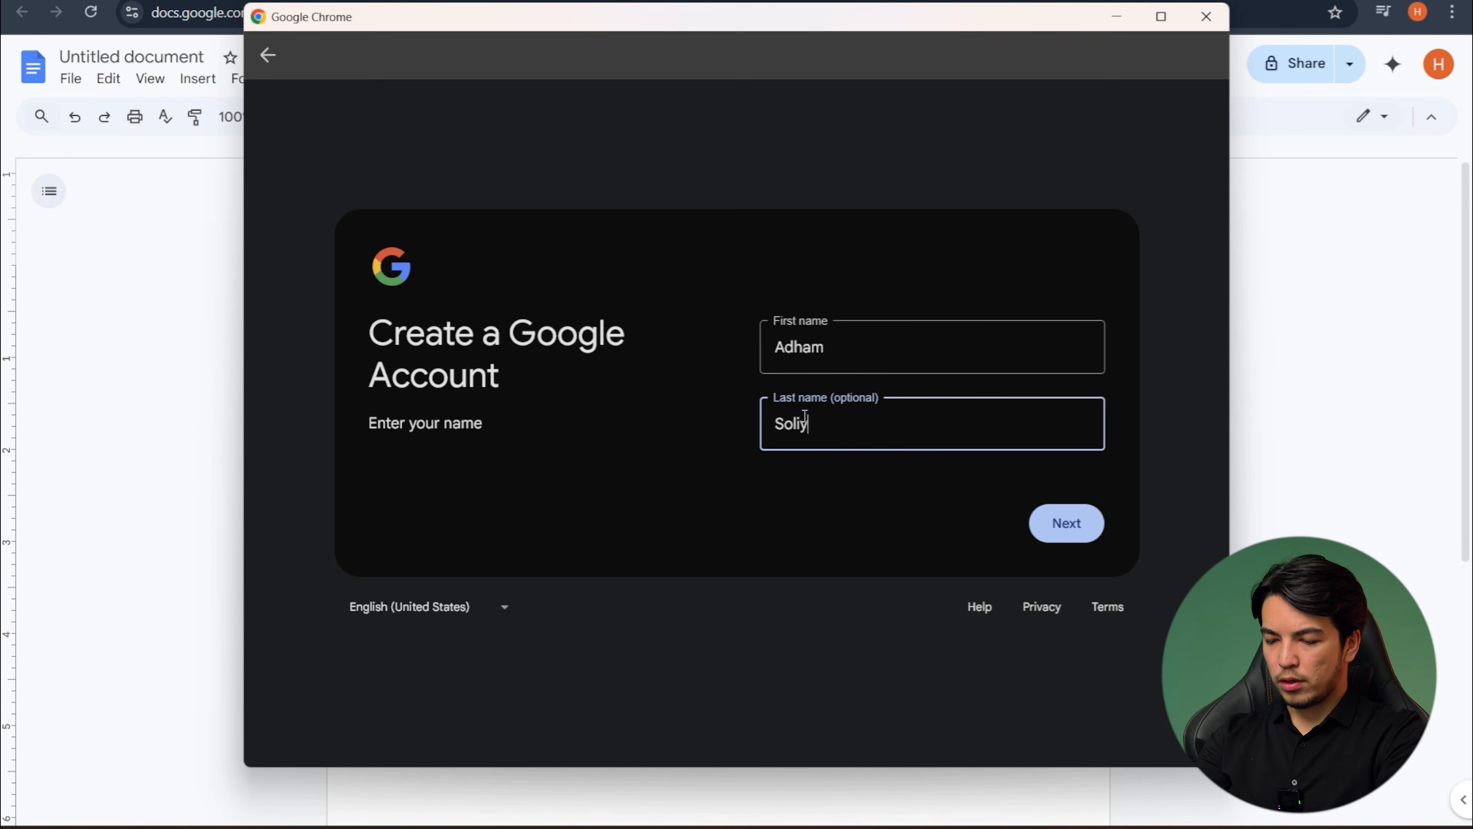
pyautogui.click(1071, 522)
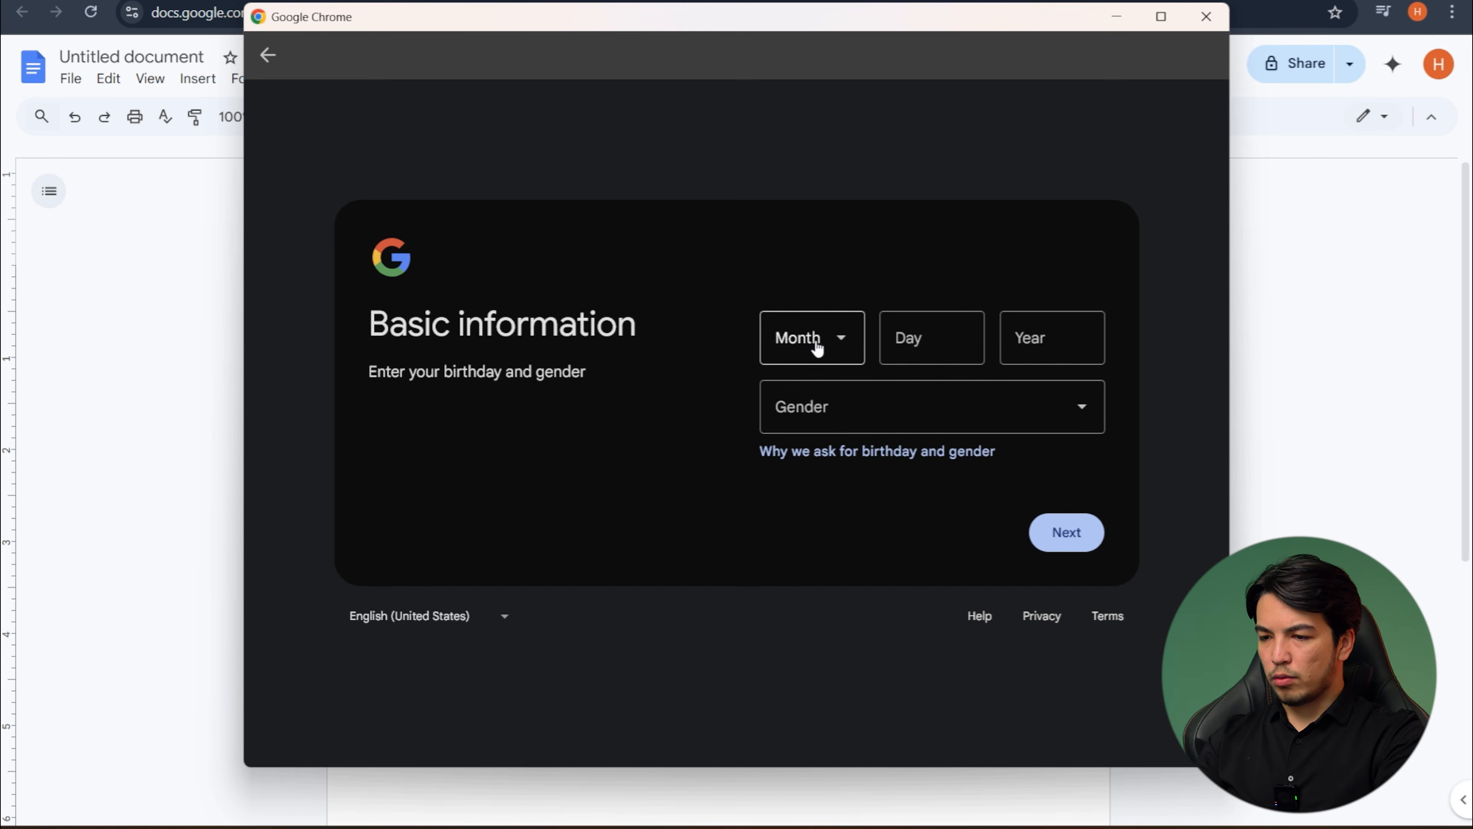
# - Fill in the birth date, choose a gender, and continue to the Gmail address selection
pyautogui.click(818, 346)
pyautogui.click(849, 393)
pyautogui.click(931, 340)
pyautogui.write('1')
pyautogui.click(1039, 338)
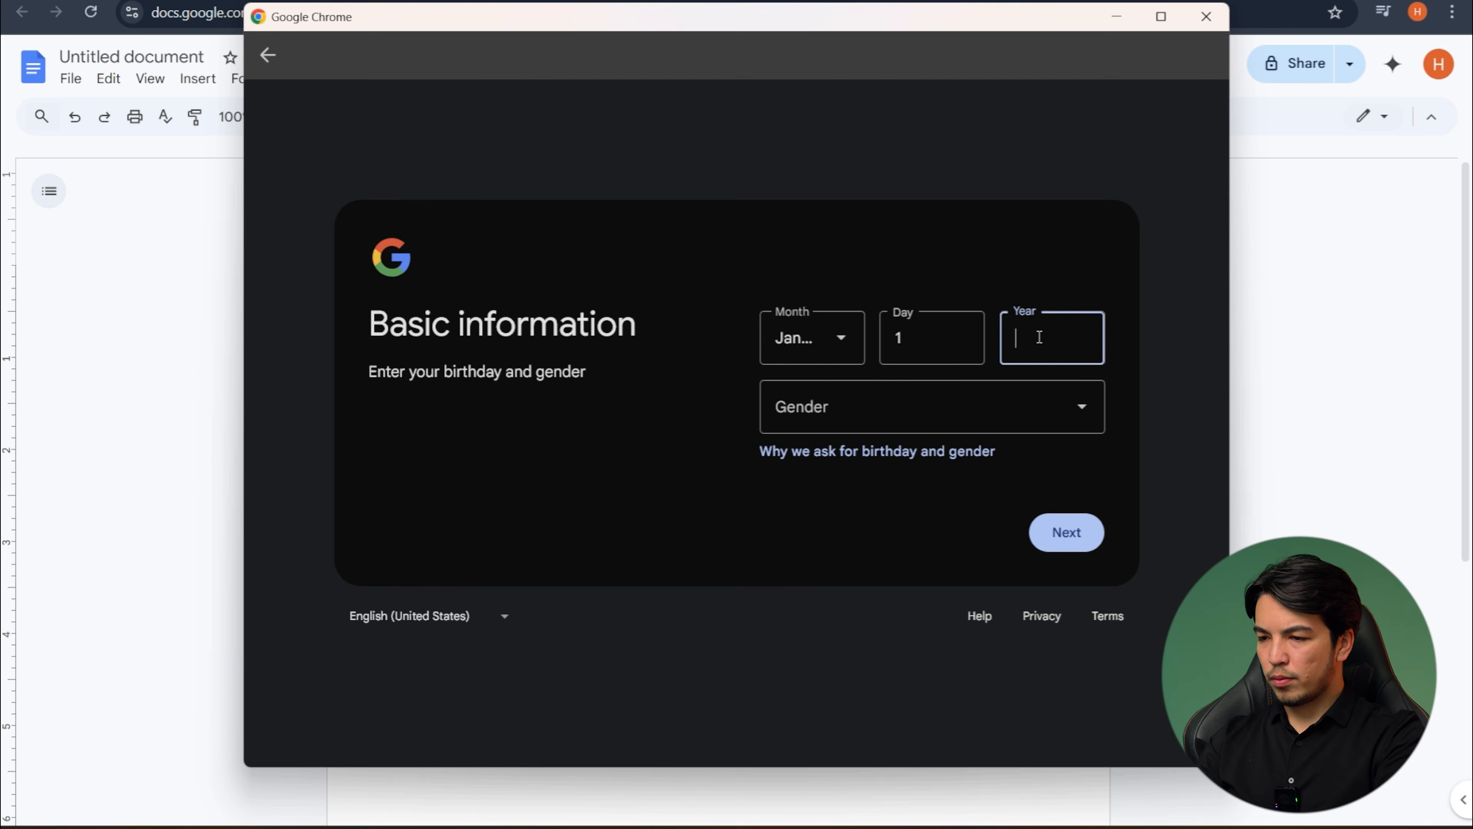
pyautogui.write('2000')
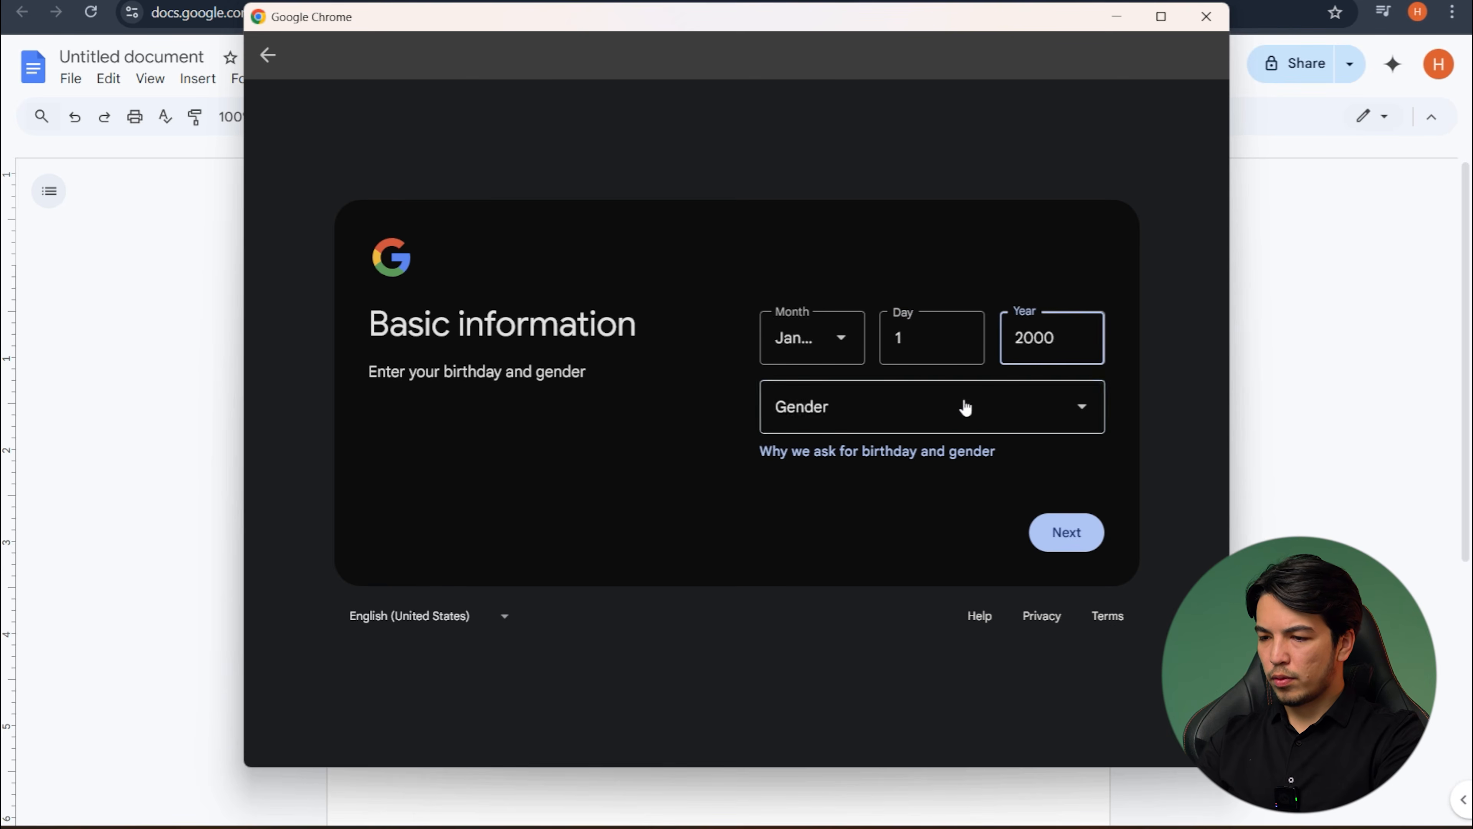
pyautogui.click(902, 427)
pyautogui.click(829, 509)
pyautogui.click(1076, 548)
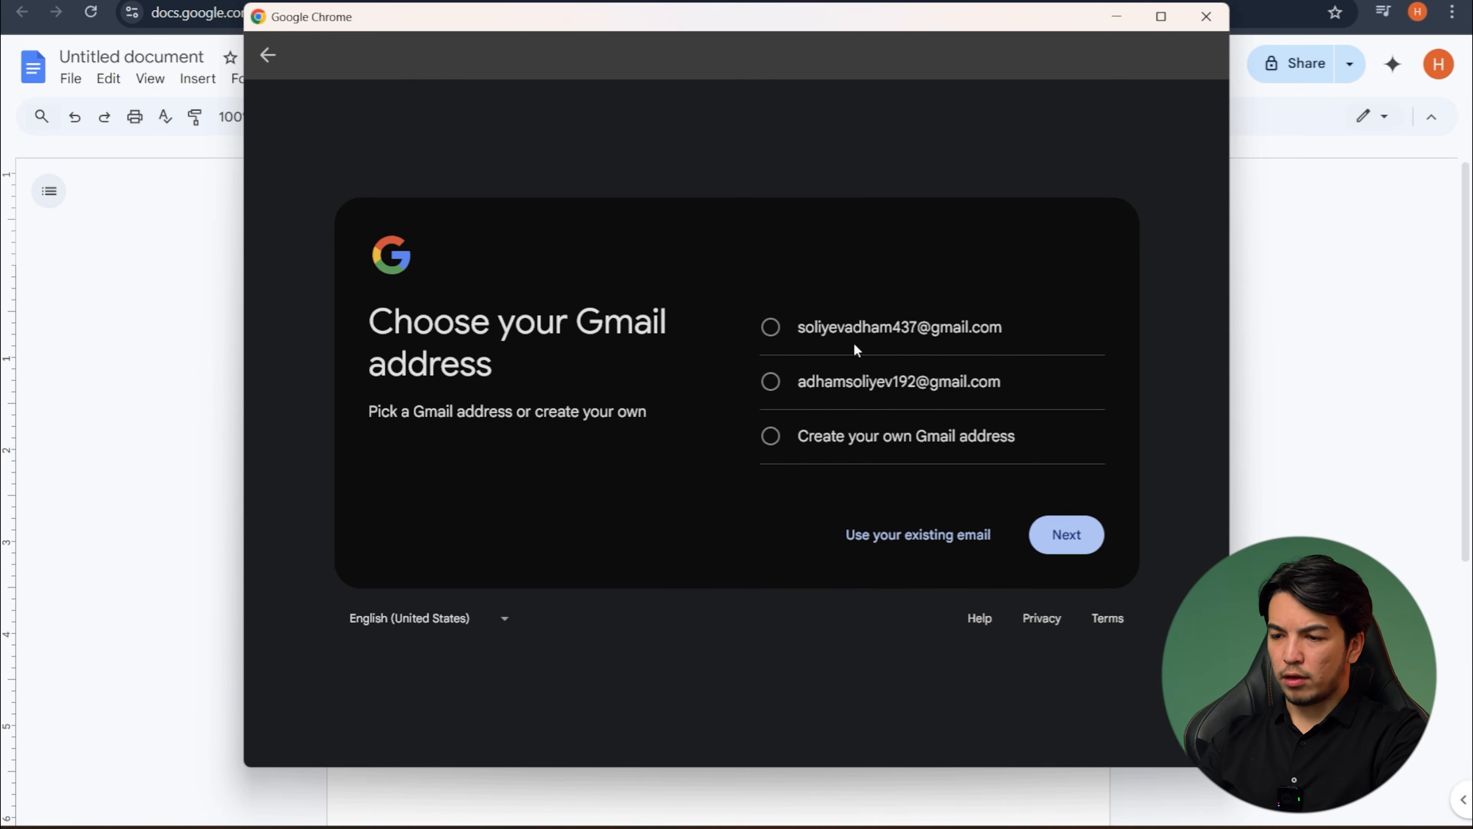
# - Choose to create an own Gmail address, enter a custom username, and submit it
pyautogui.click(780, 444)
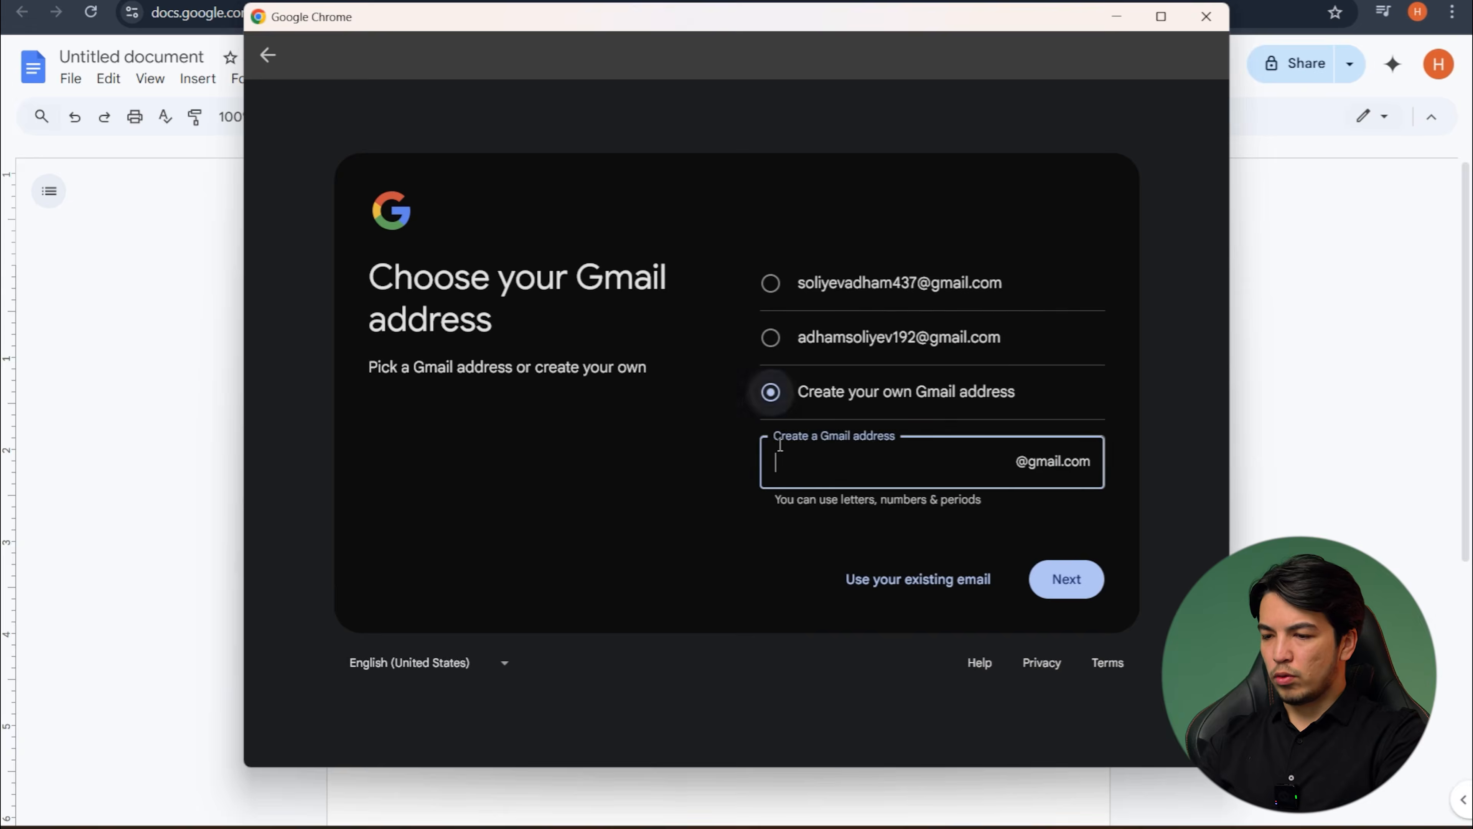
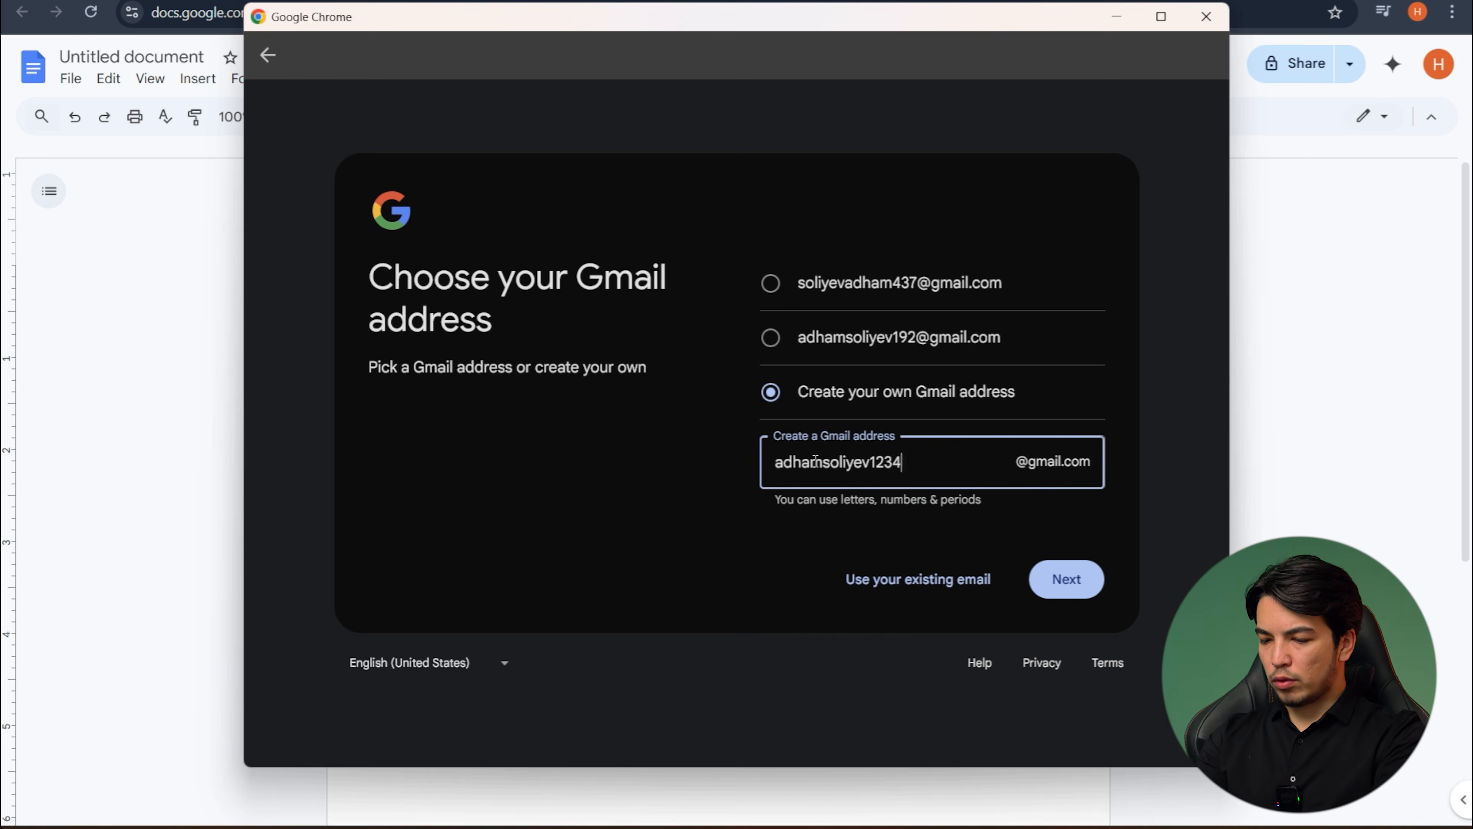
pyautogui.click(1072, 581)
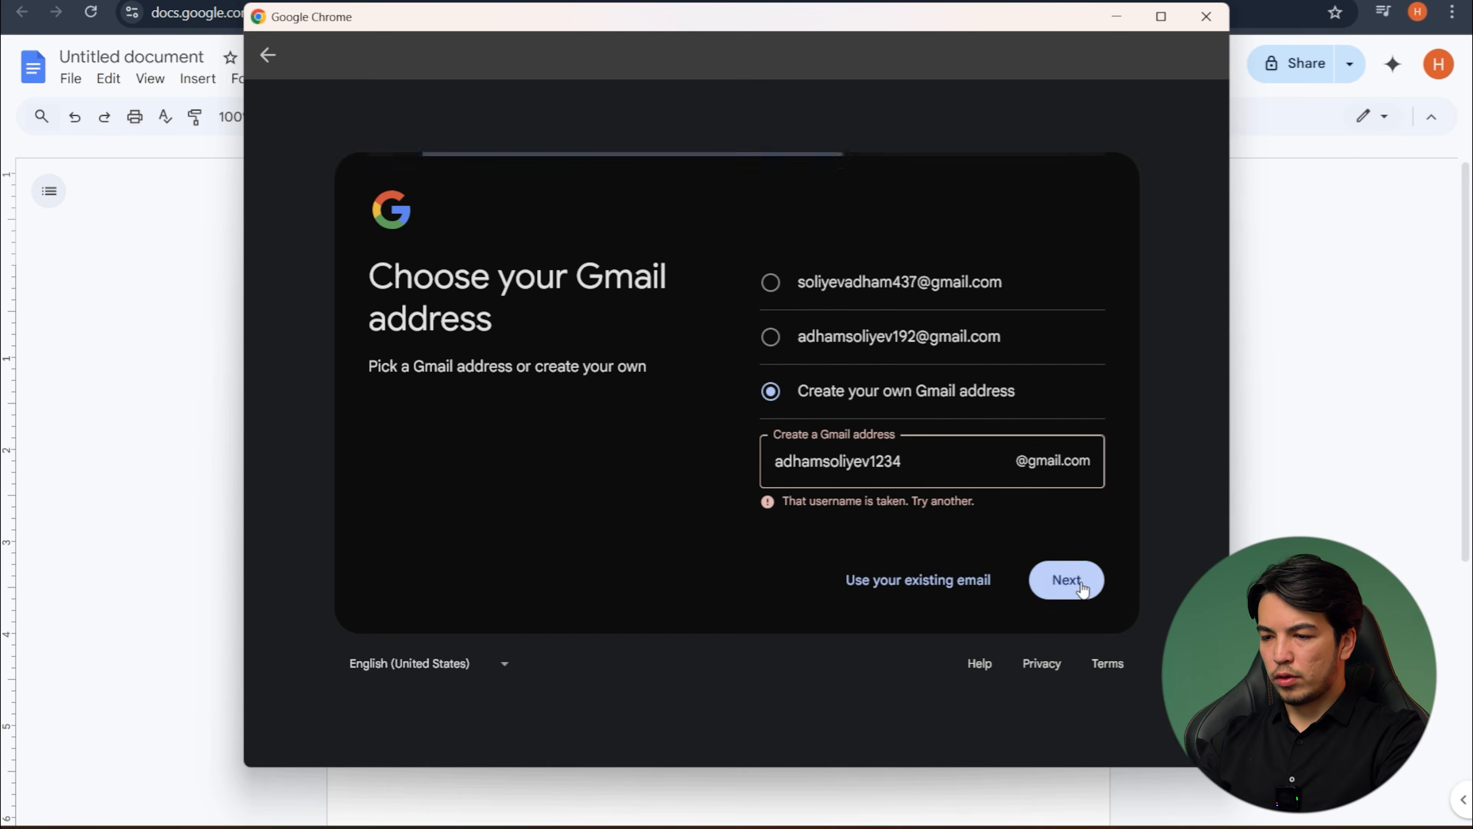
# - Replace the digits at the end of the Gmail username with a different number and submit it again
pyautogui.click(913, 462)
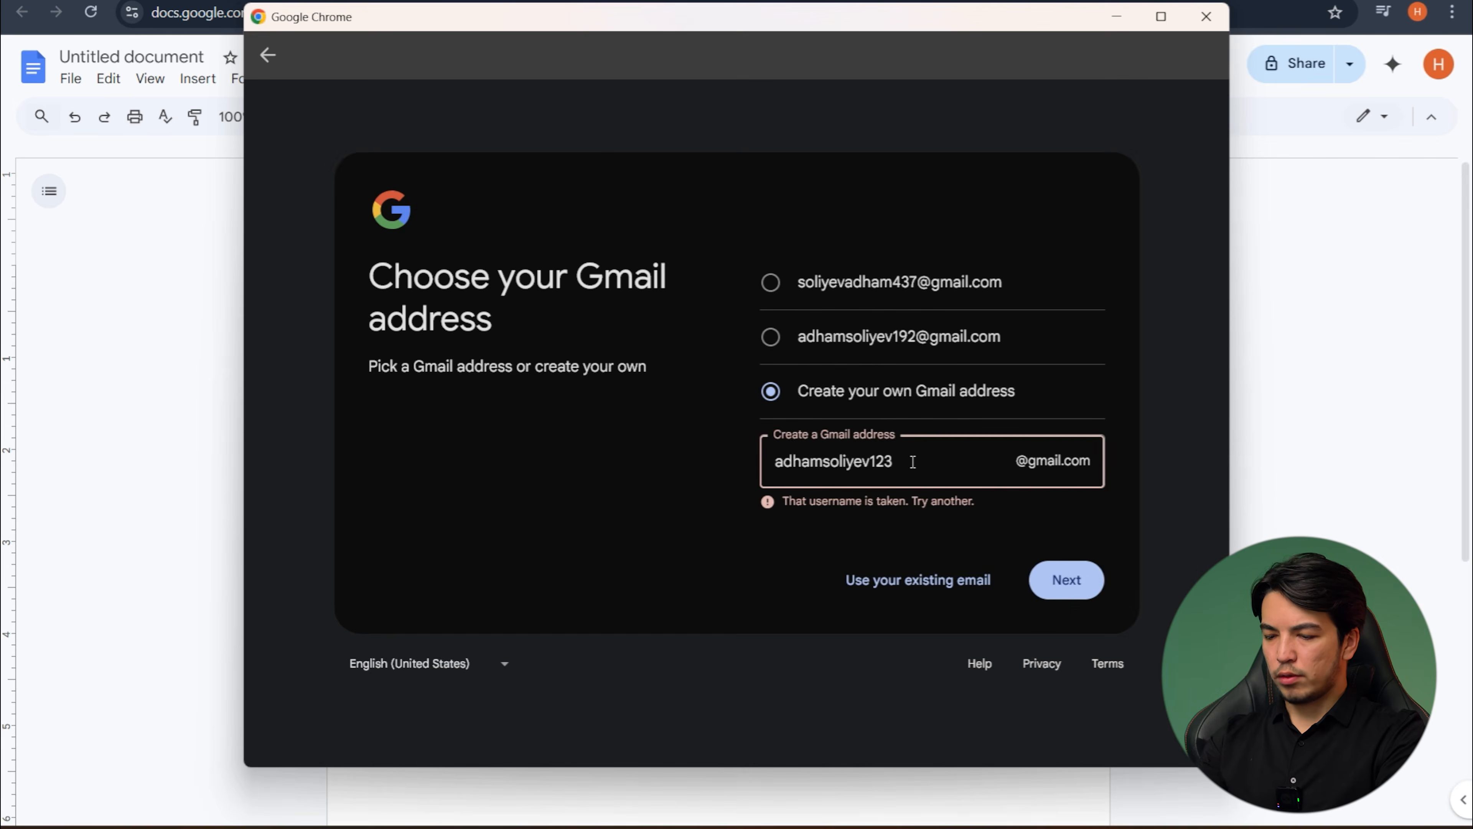
pyautogui.write('0')
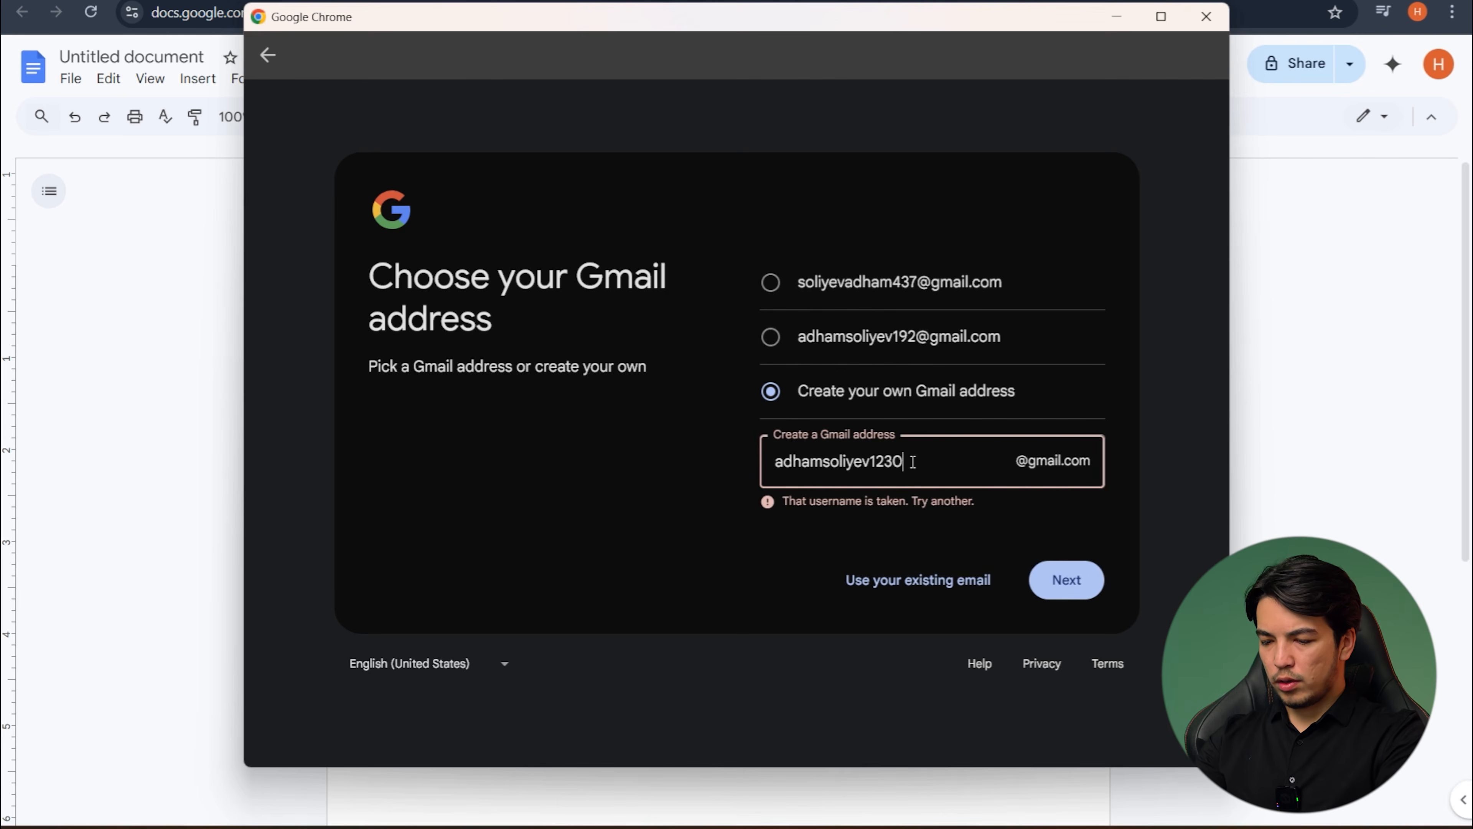
pyautogui.press('BackSpace')
pyautogui.press('BackSpace')
pyautogui.press('BackSpace')
pyautogui.click(1062, 583)
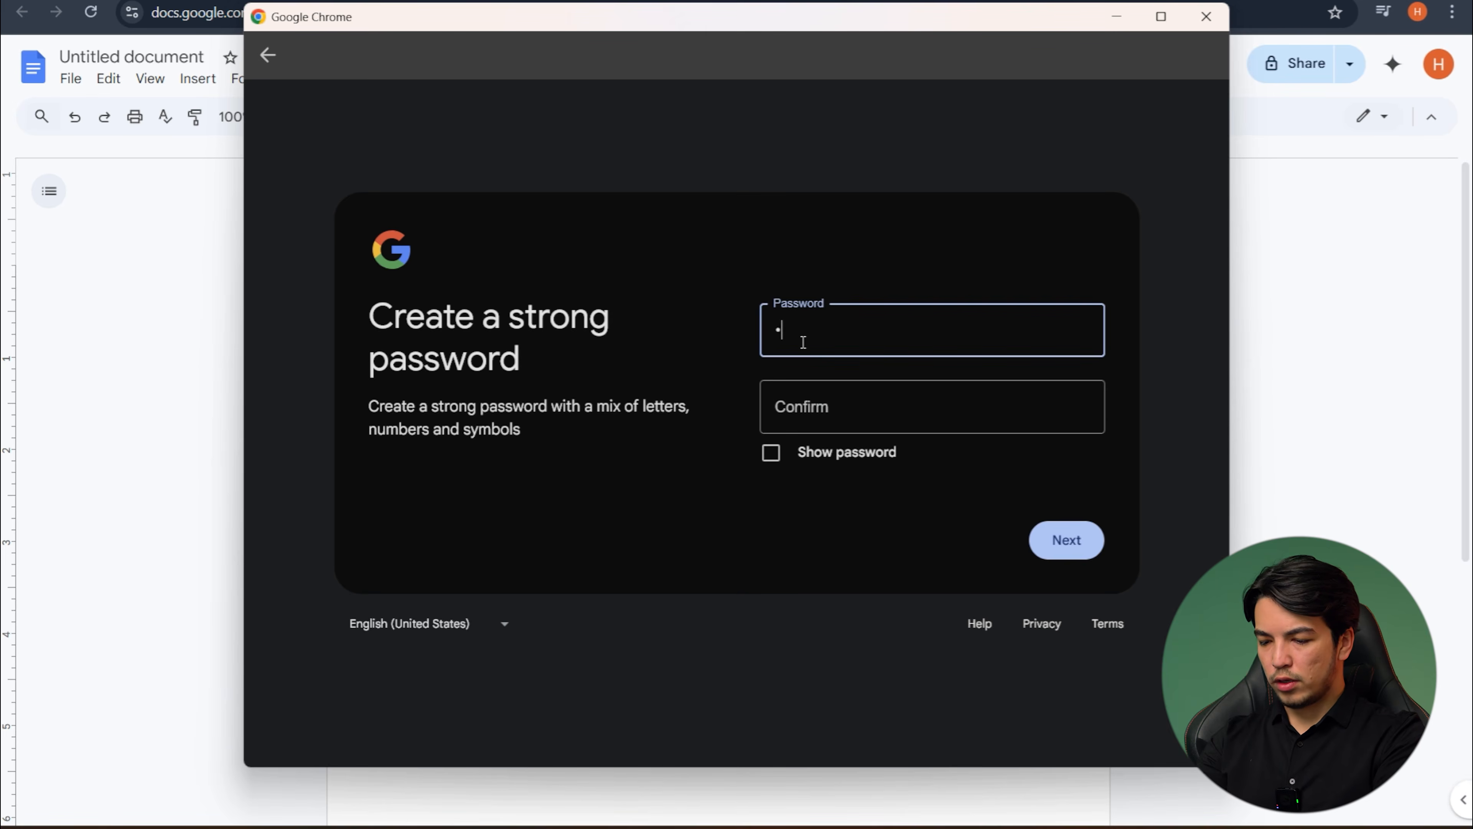
# - Enter the new account password in the password field with Show password enabled
pyautogui.write('•••')
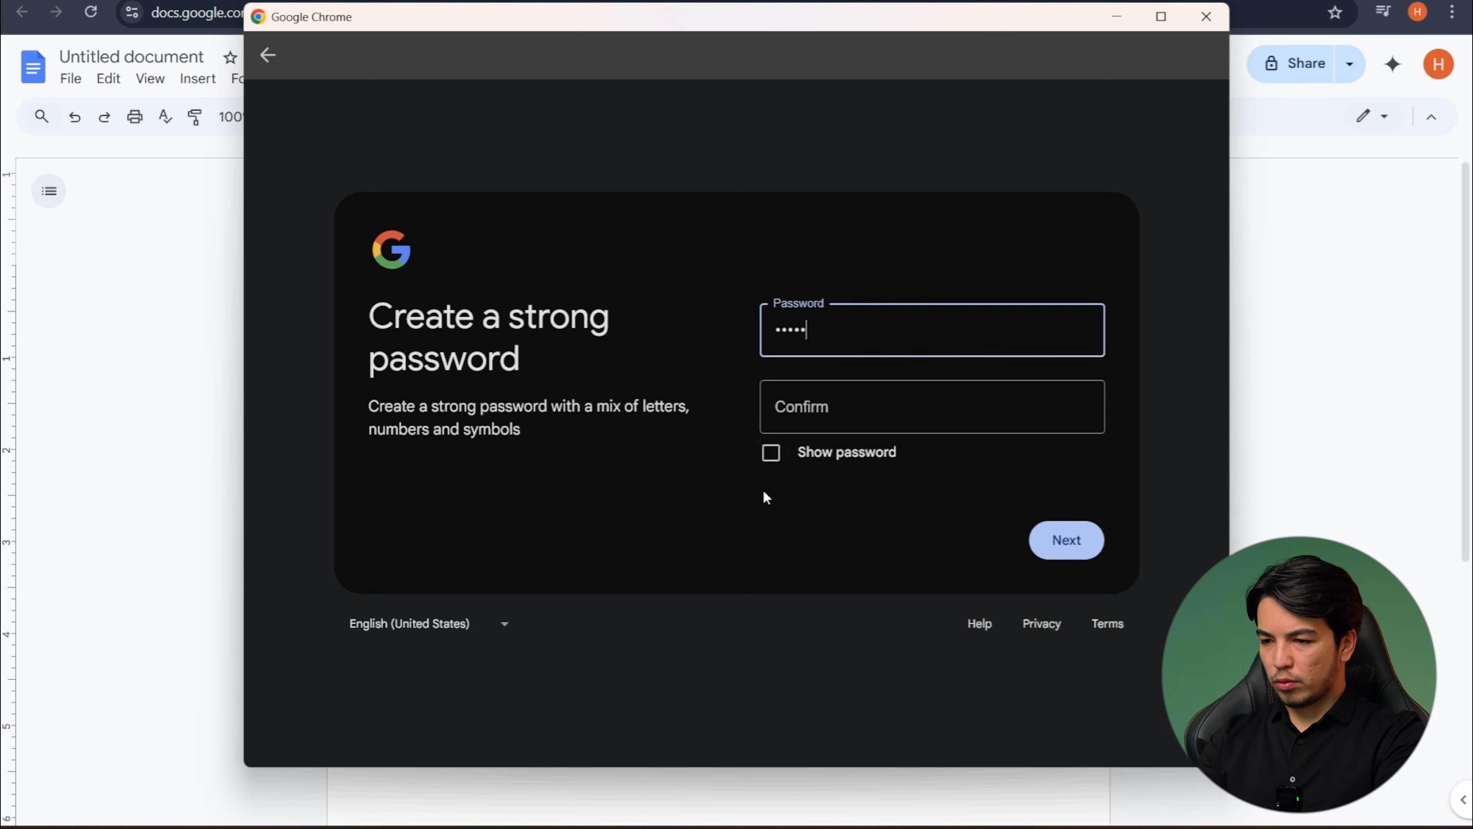
pyautogui.click(771, 454)
pyautogui.click(861, 329)
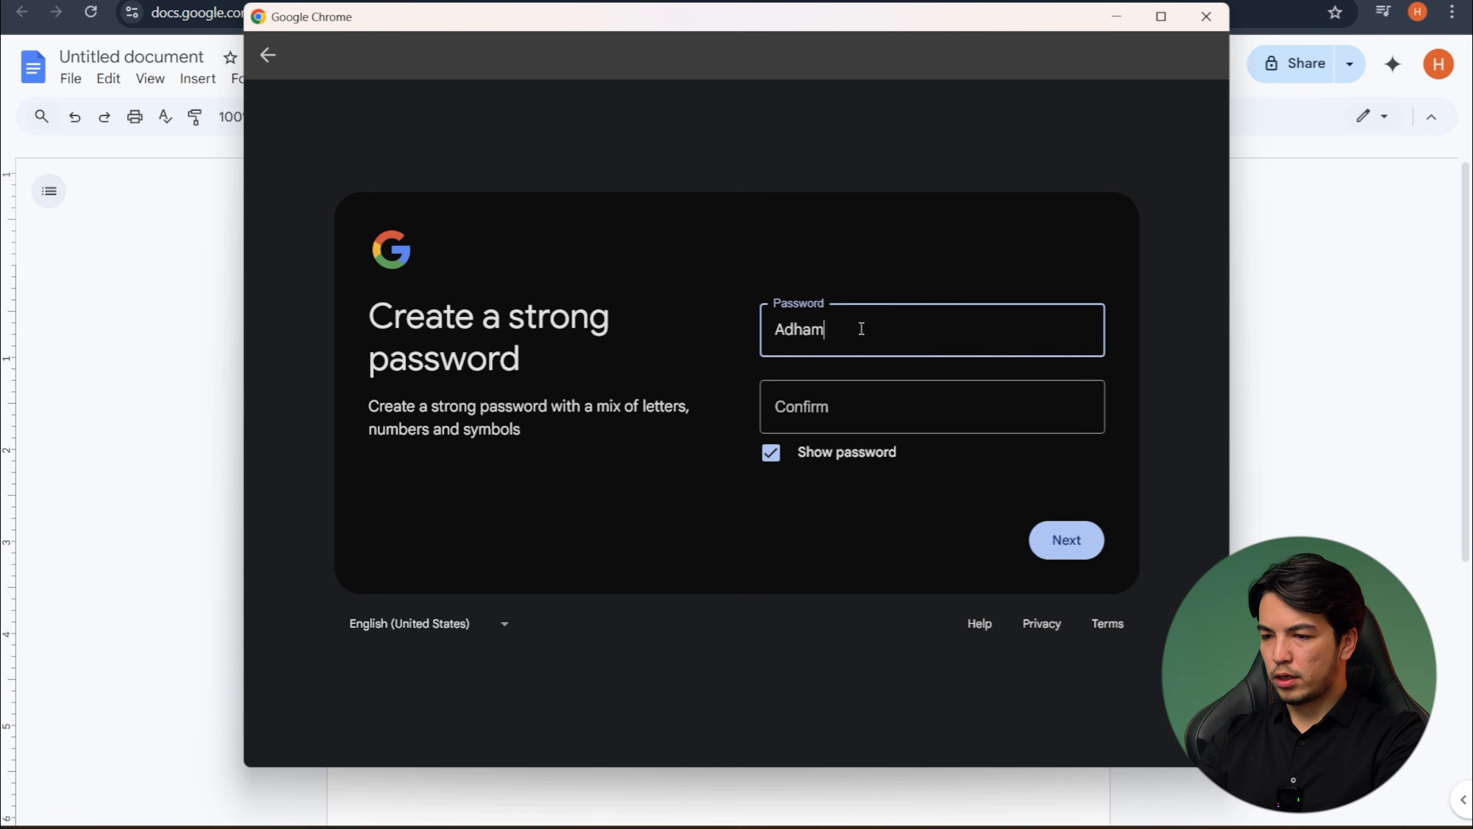
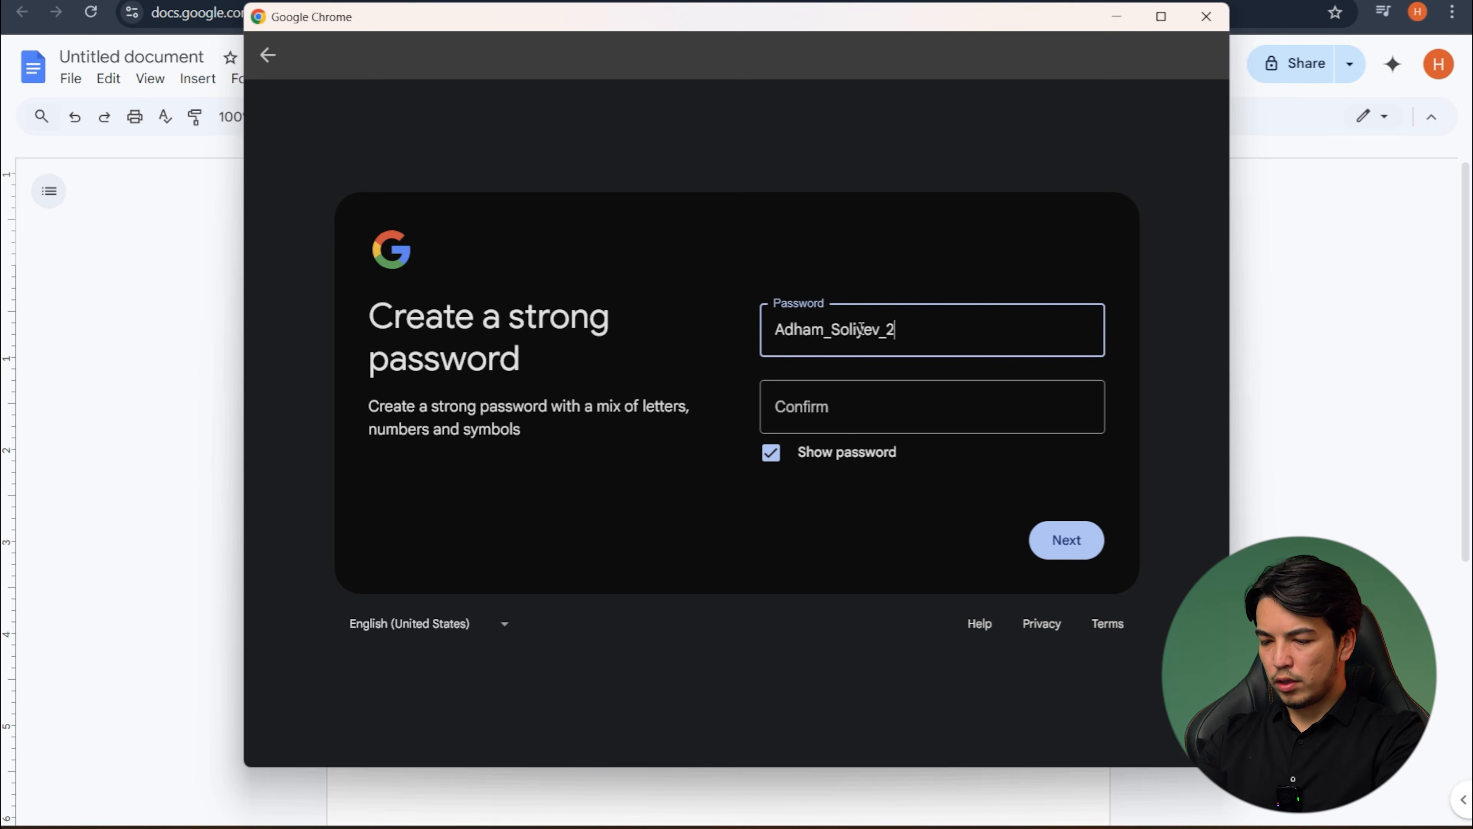
pyautogui.doubleClick(865, 339)
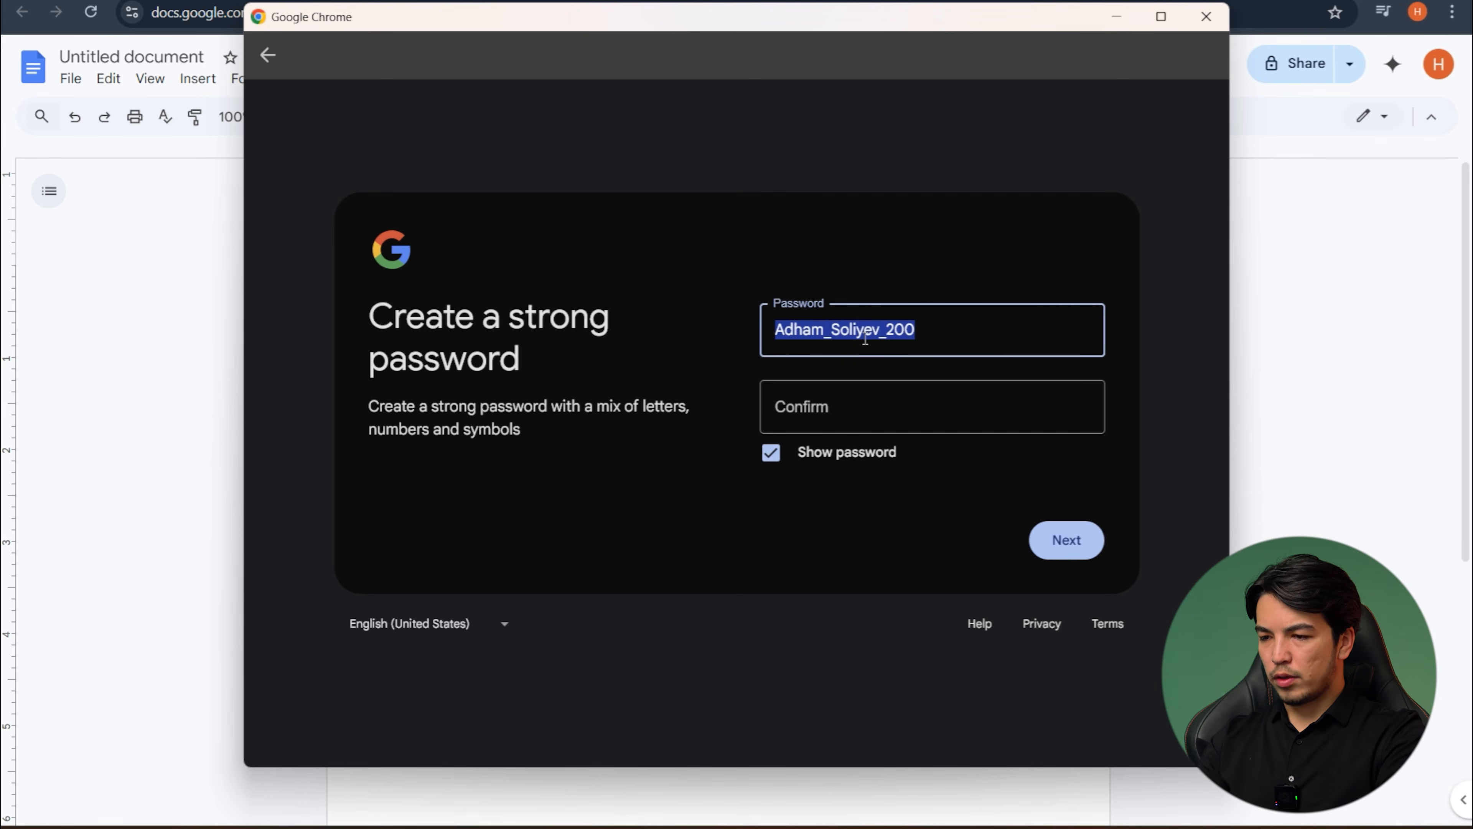
pyautogui.click(953, 321)
# - Copy the account password into the confirmation field and continue to the phone verification
pyautogui.doubleClick(943, 324)
pyautogui.hotkey('ctrl', 'c')
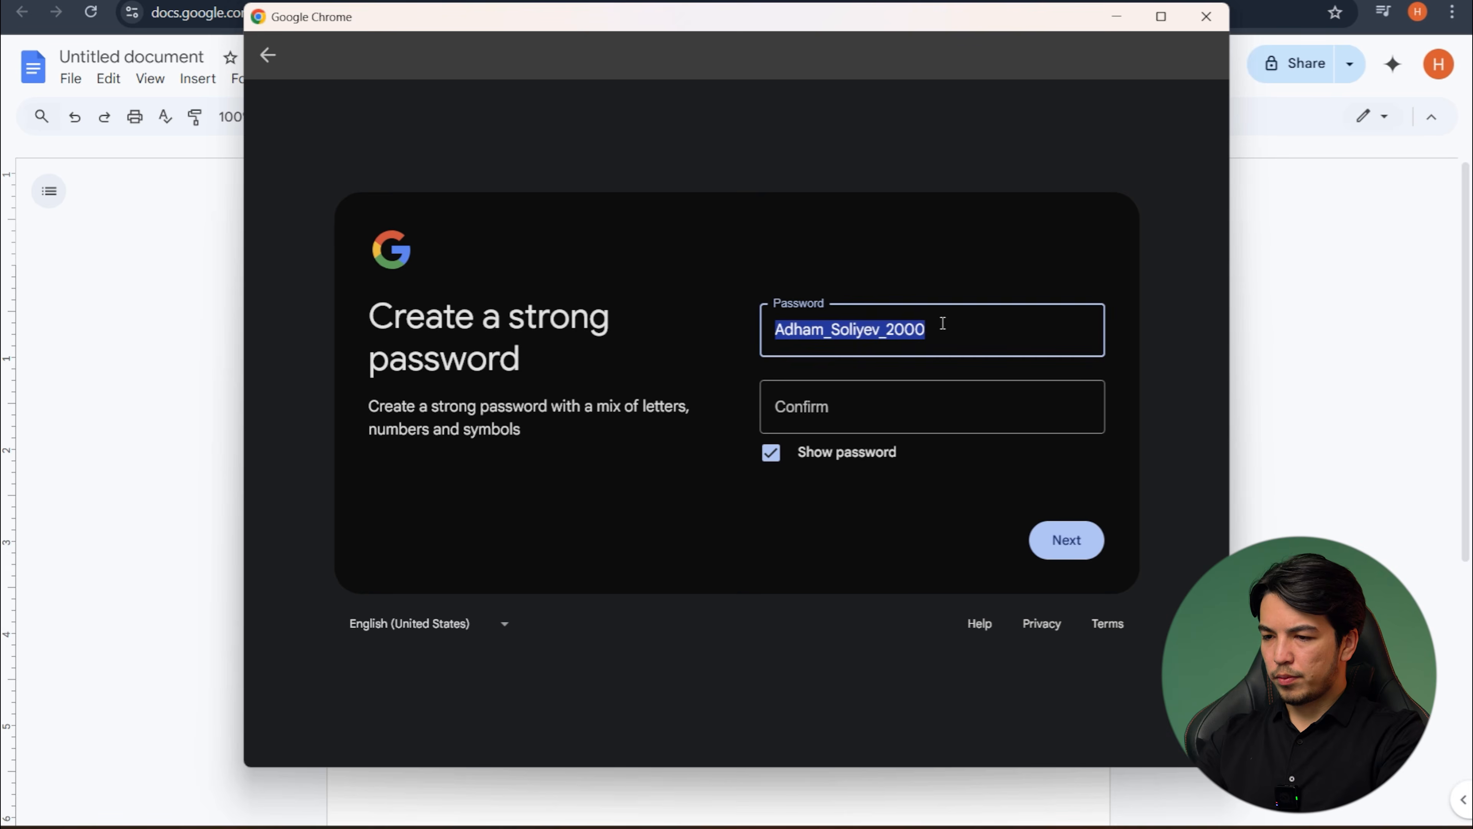
pyautogui.click(823, 416)
pyautogui.hotkey('ctrl', 'v')
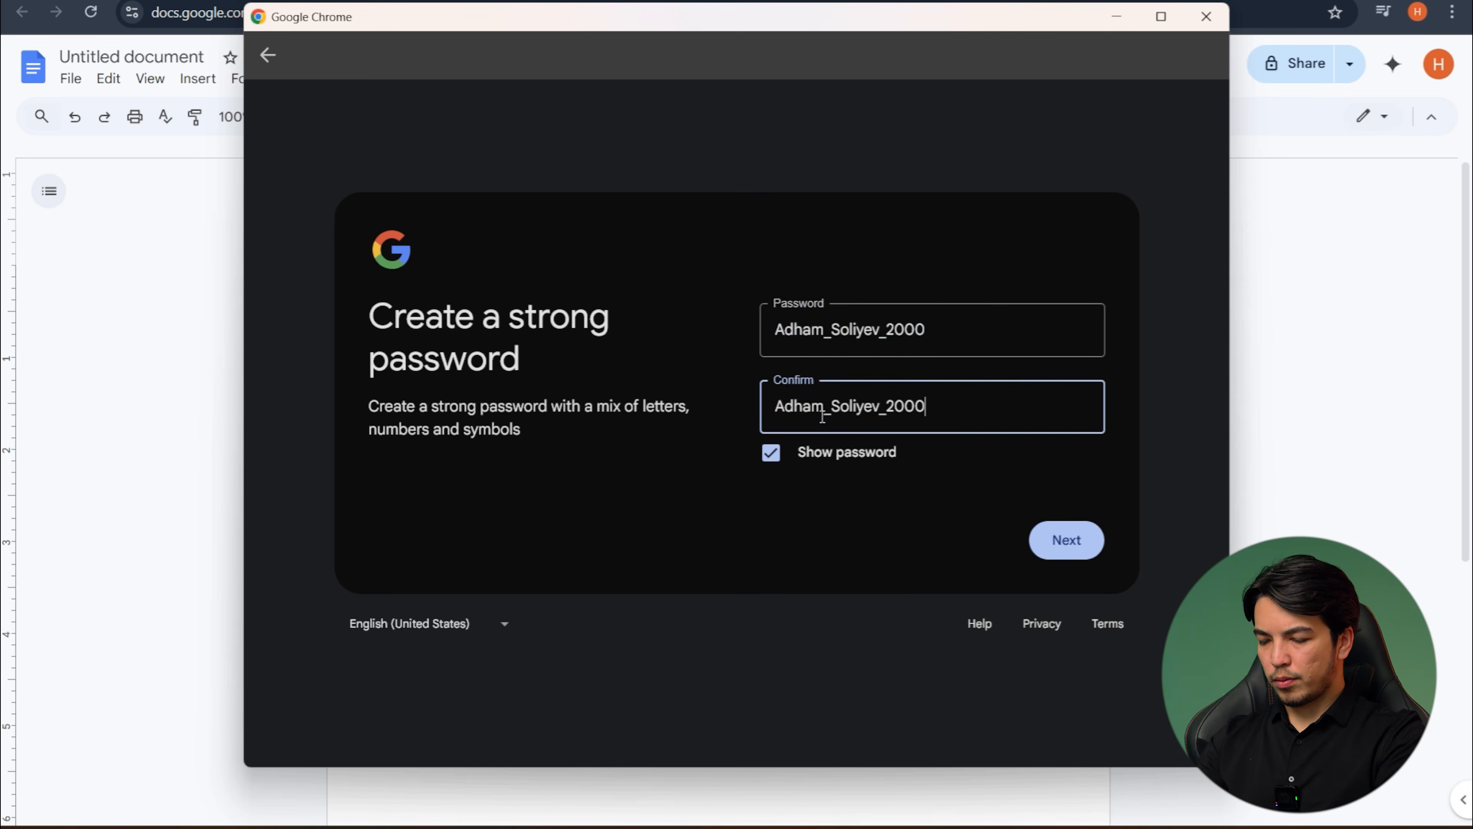
pyautogui.click(1080, 548)
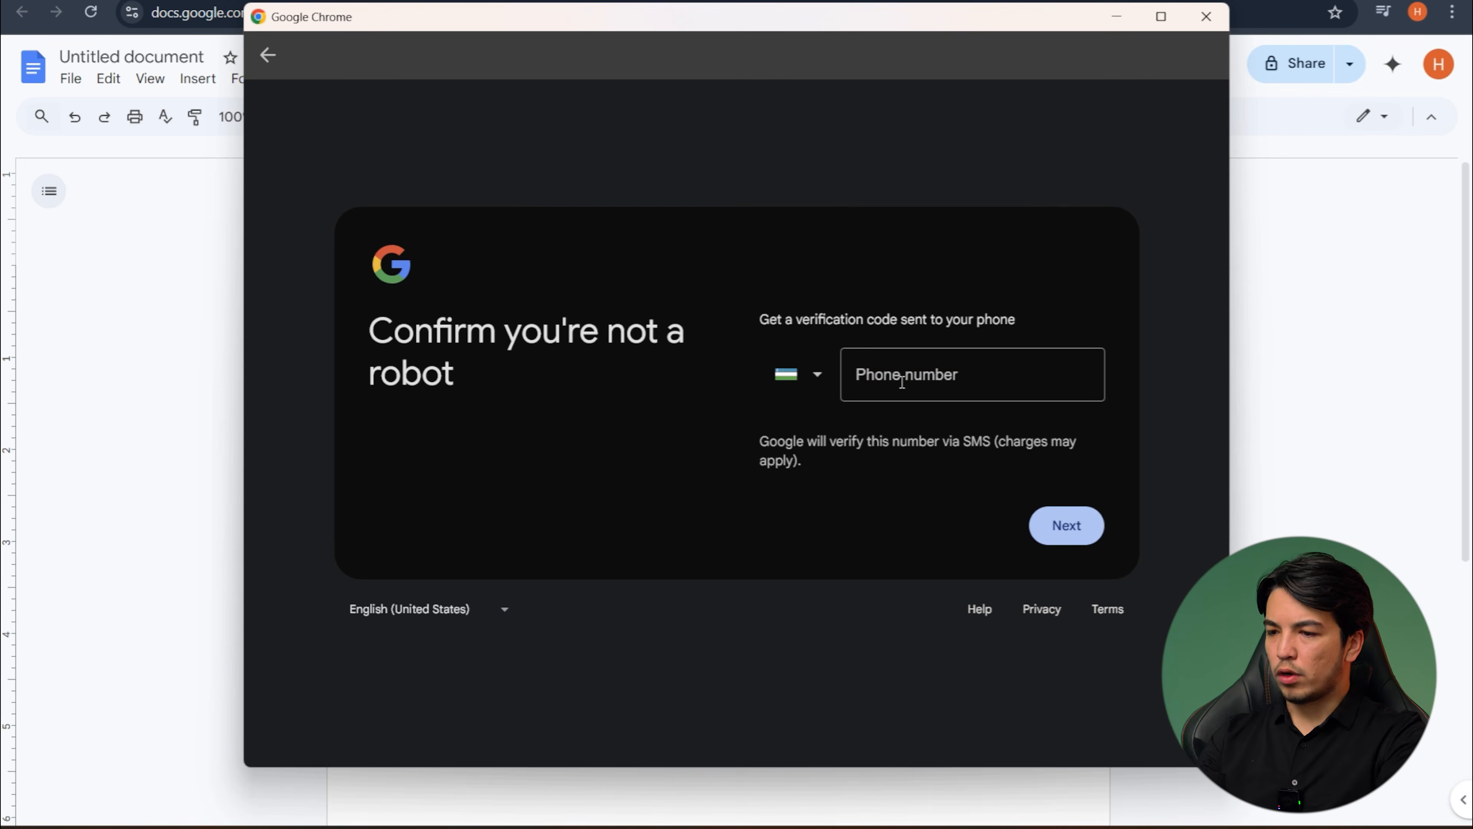
# - Leave the phone number empty, back out of the account sign-up, and close the Chrome profile window
pyautogui.click(917, 378)
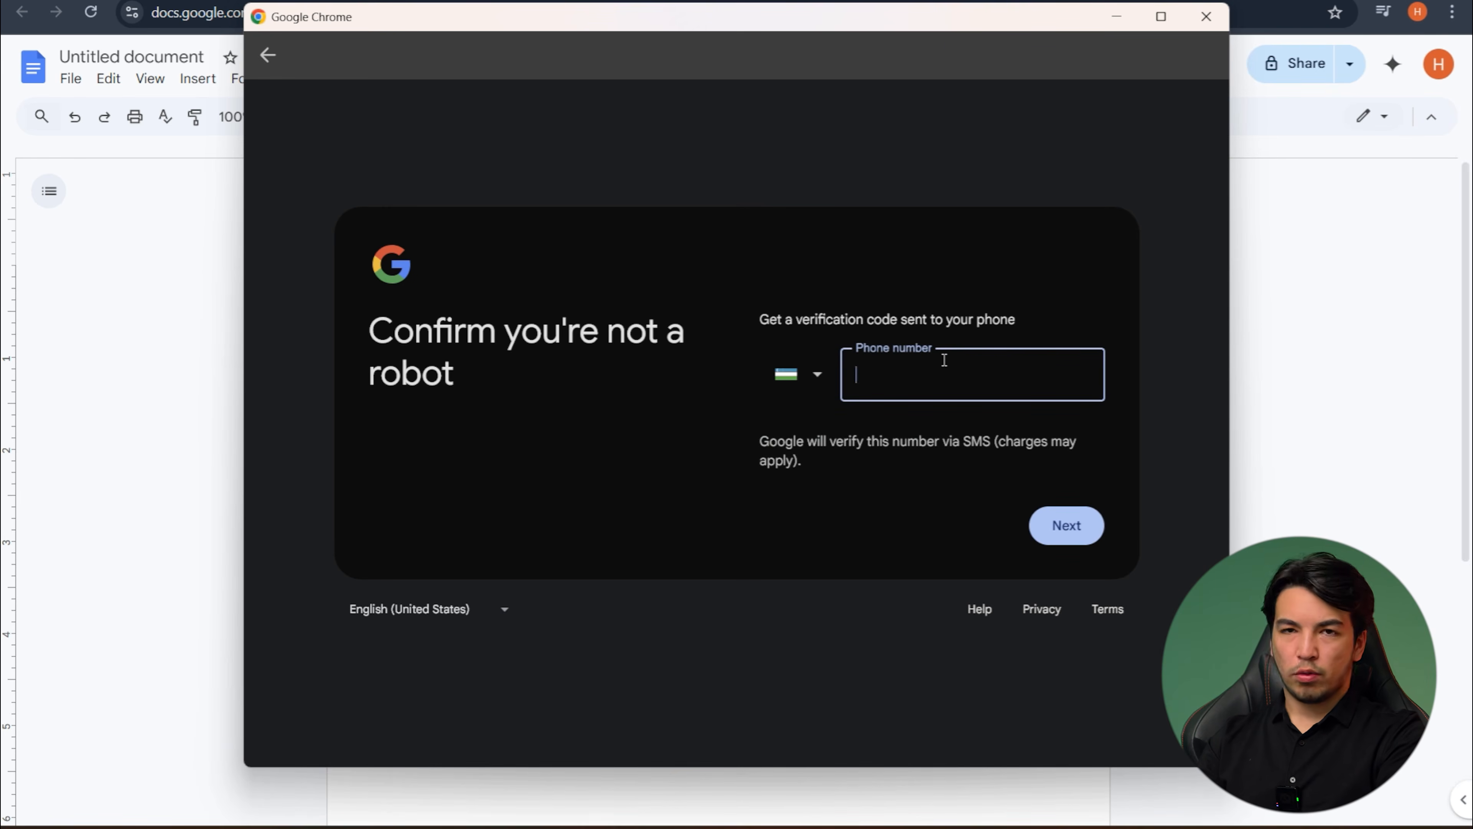
pyautogui.click(267, 55)
pyautogui.click(267, 54)
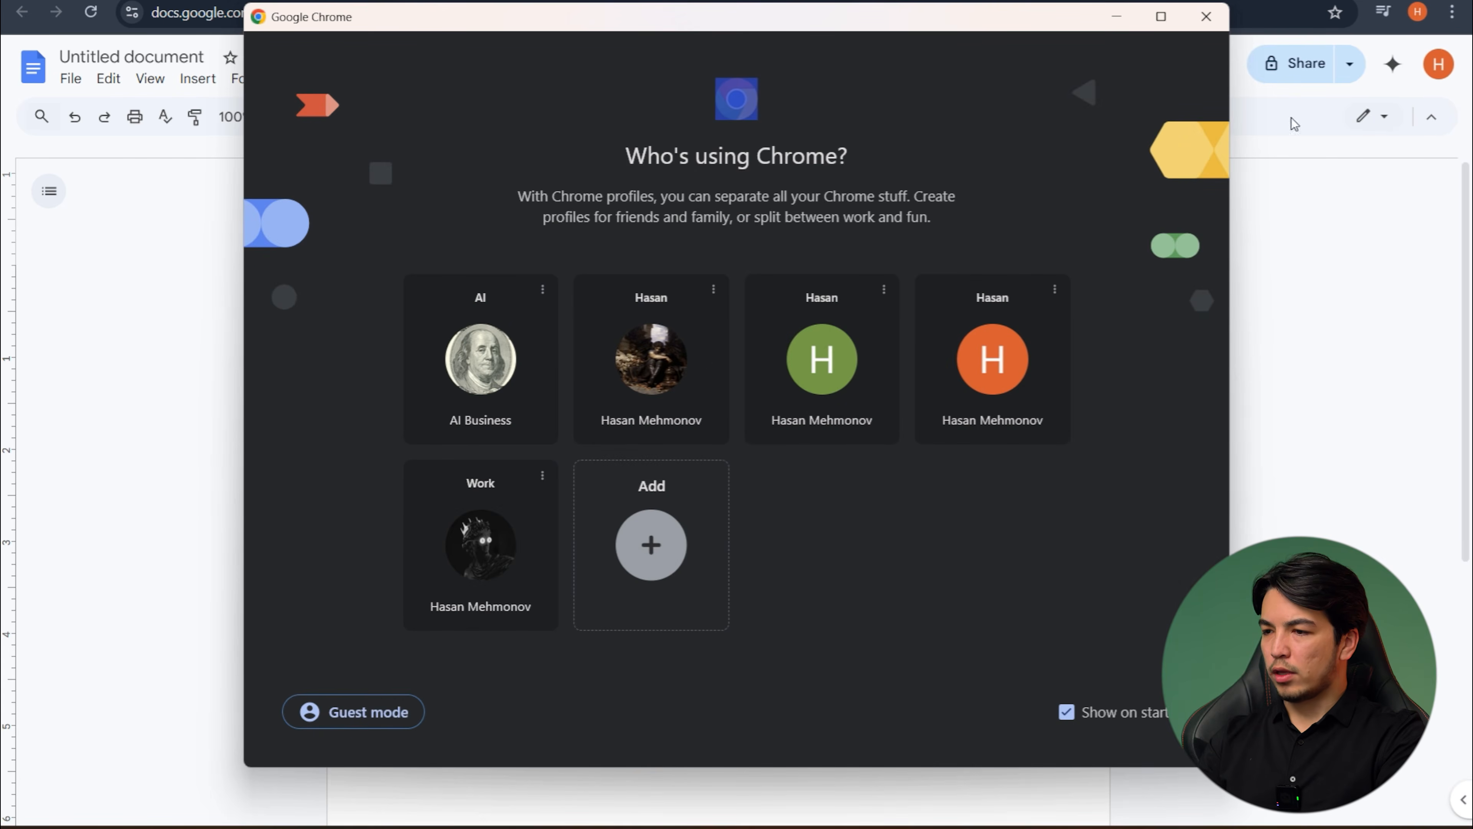
pyautogui.click(1206, 16)
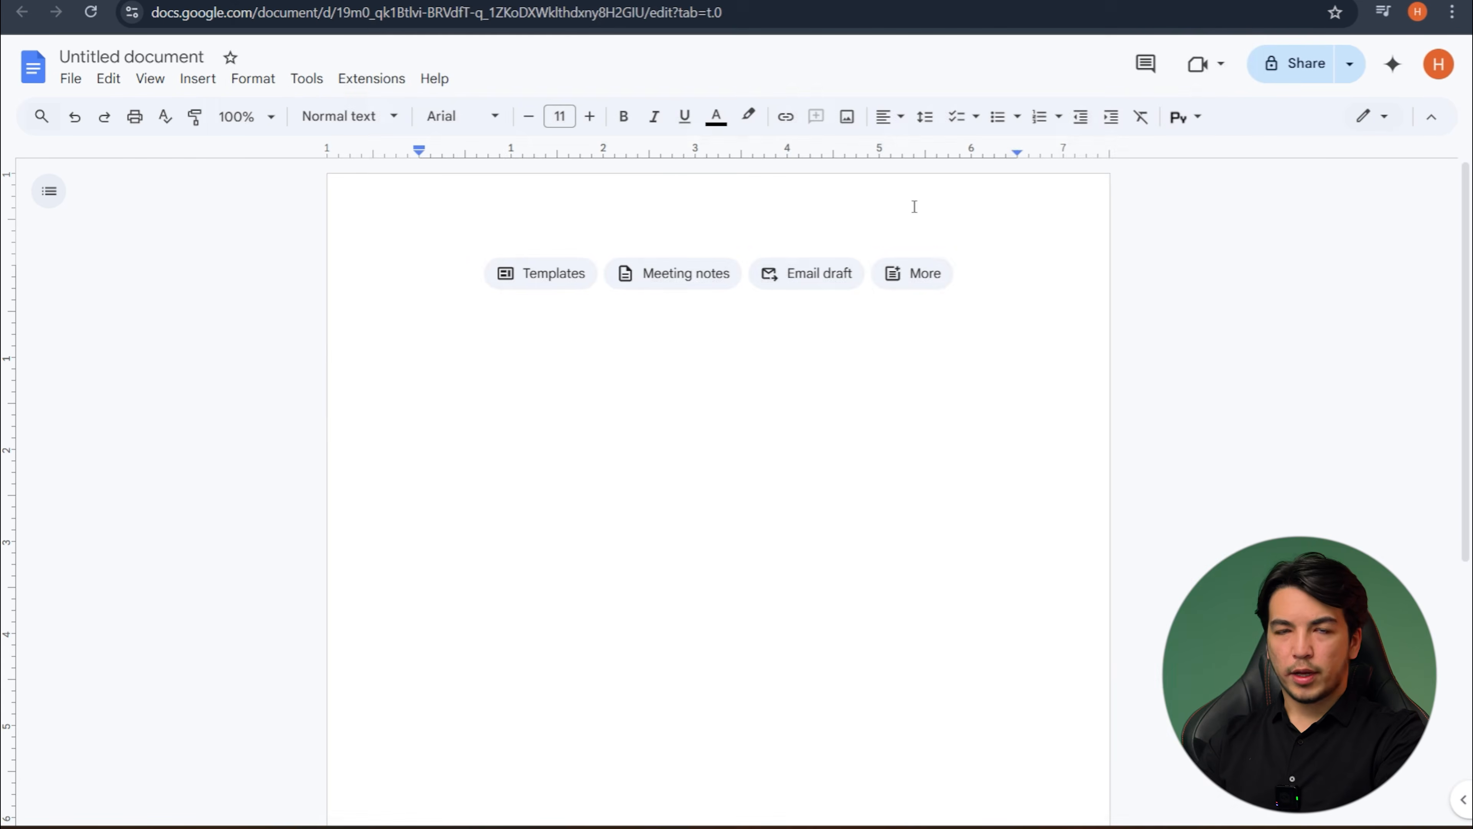
# - Open a new browser tab, and switch to the blank document in WPS Office
pyautogui.hotkey('ctrl', 't')
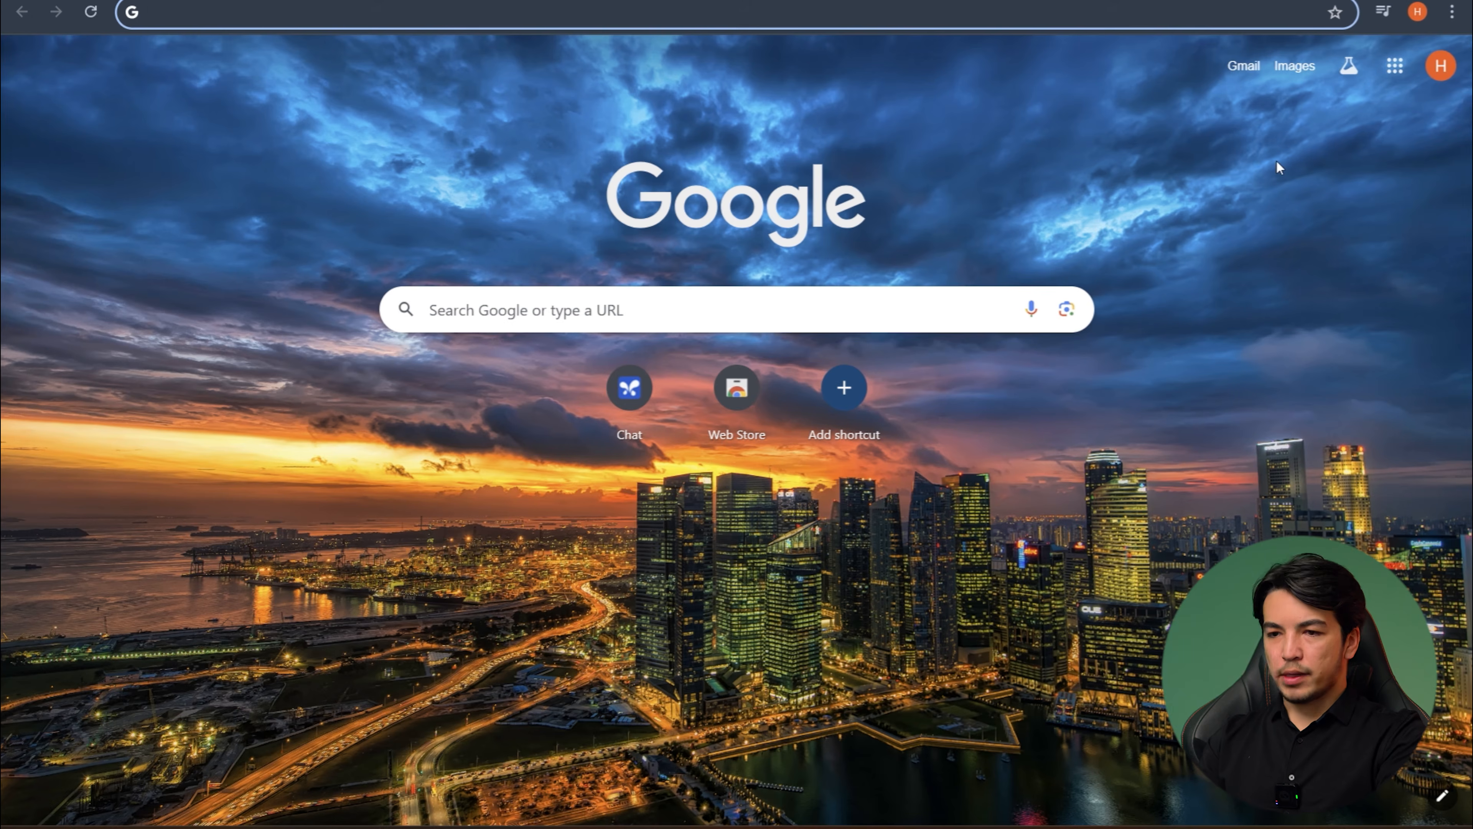
pyautogui.press('super+d')
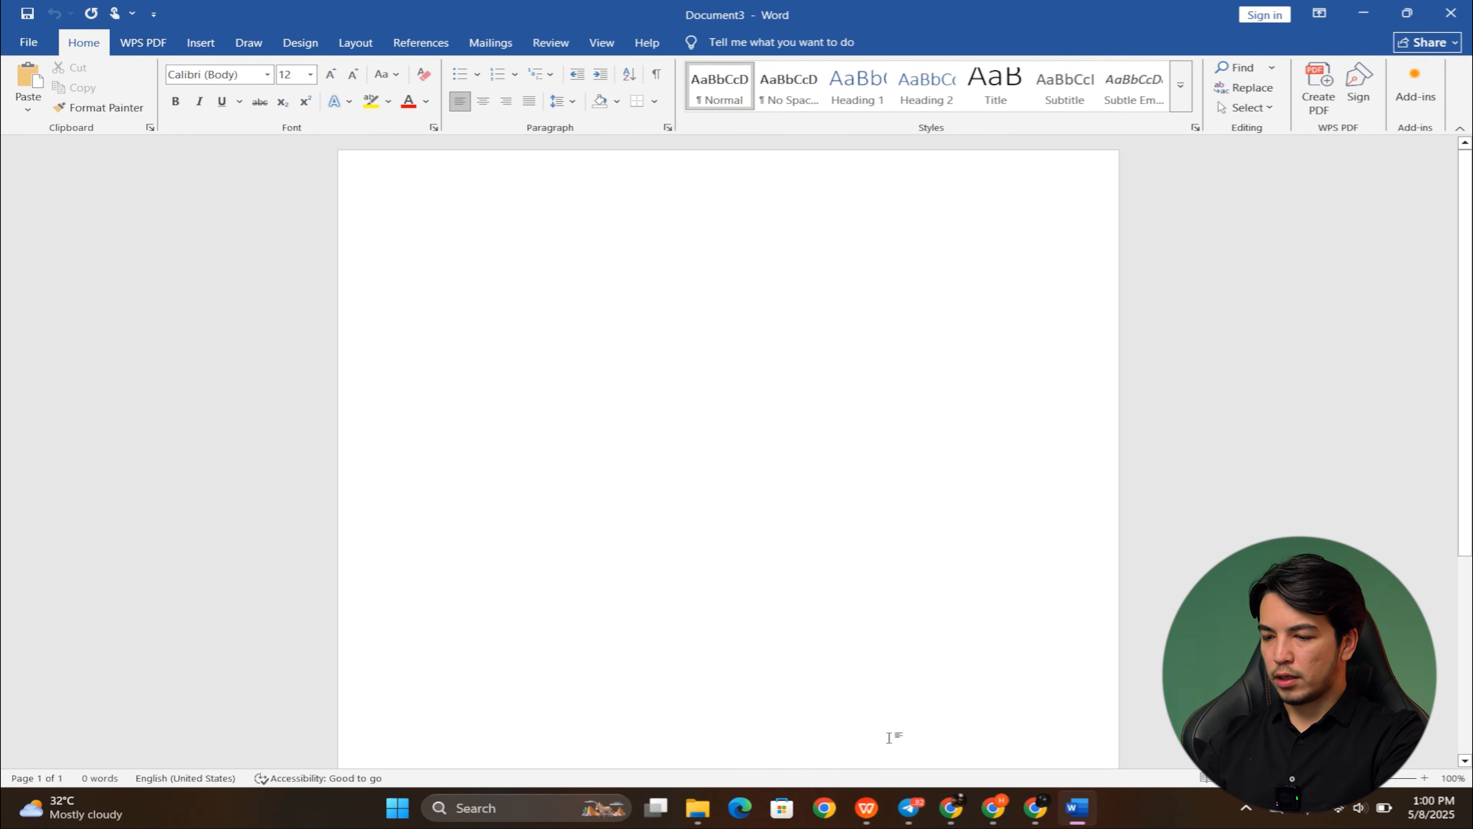
pyautogui.click(866, 807)
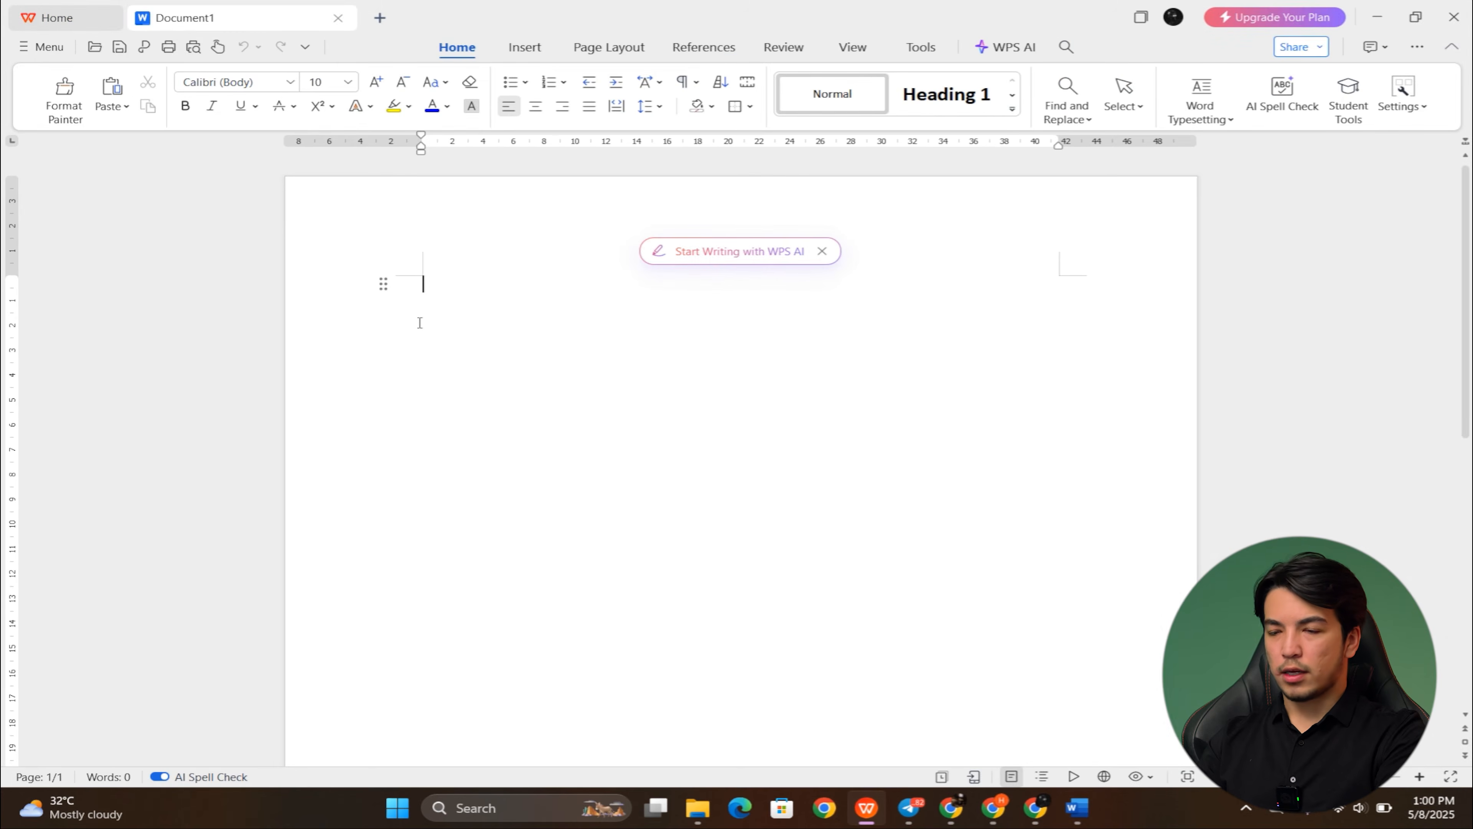
# - Switch from the blank WPS document to the Chrome window and open Google Drive from the Google apps
pyautogui.scroll(-1, 692, 347)
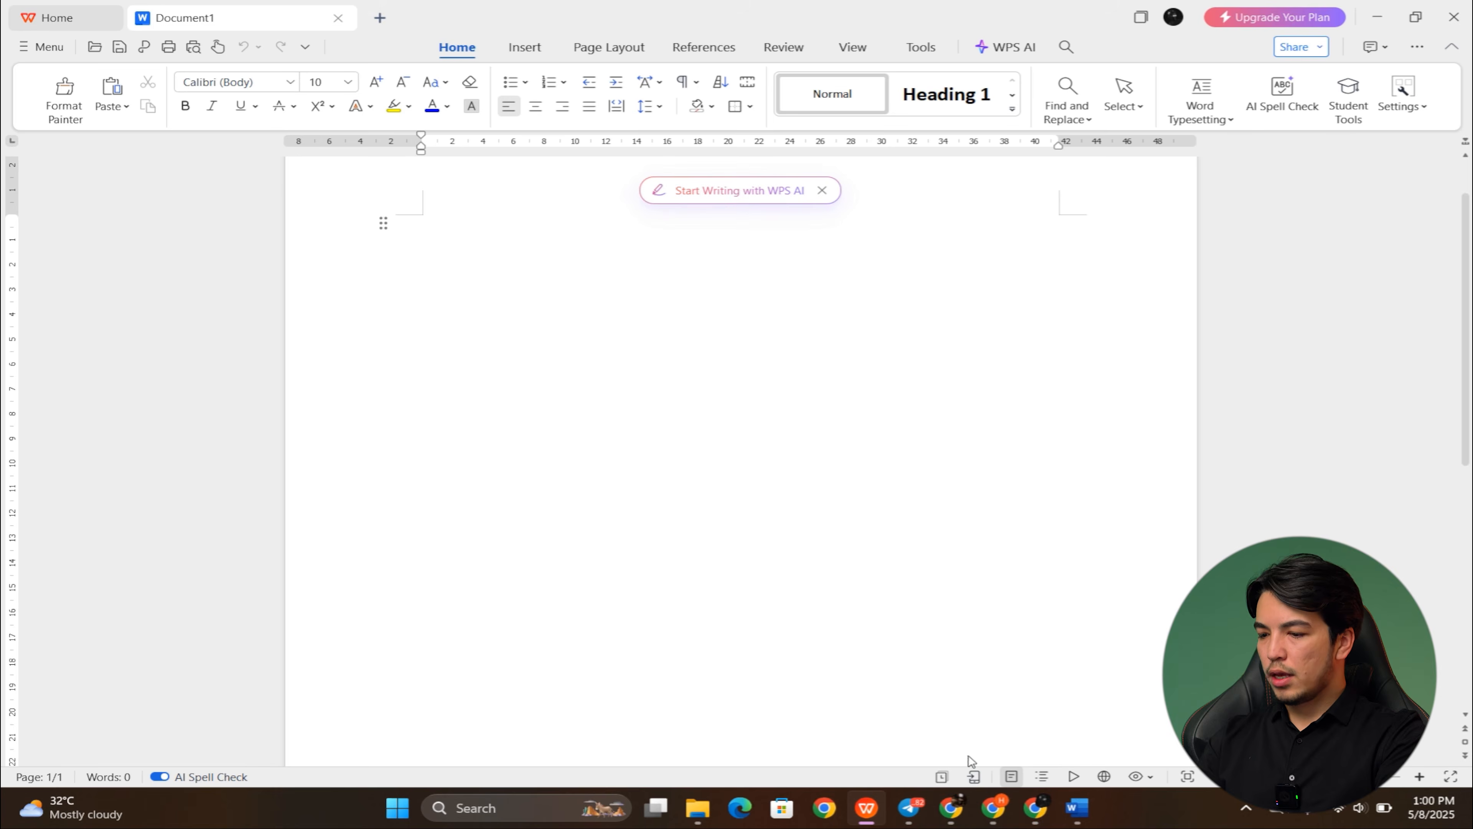
pyautogui.click(996, 817)
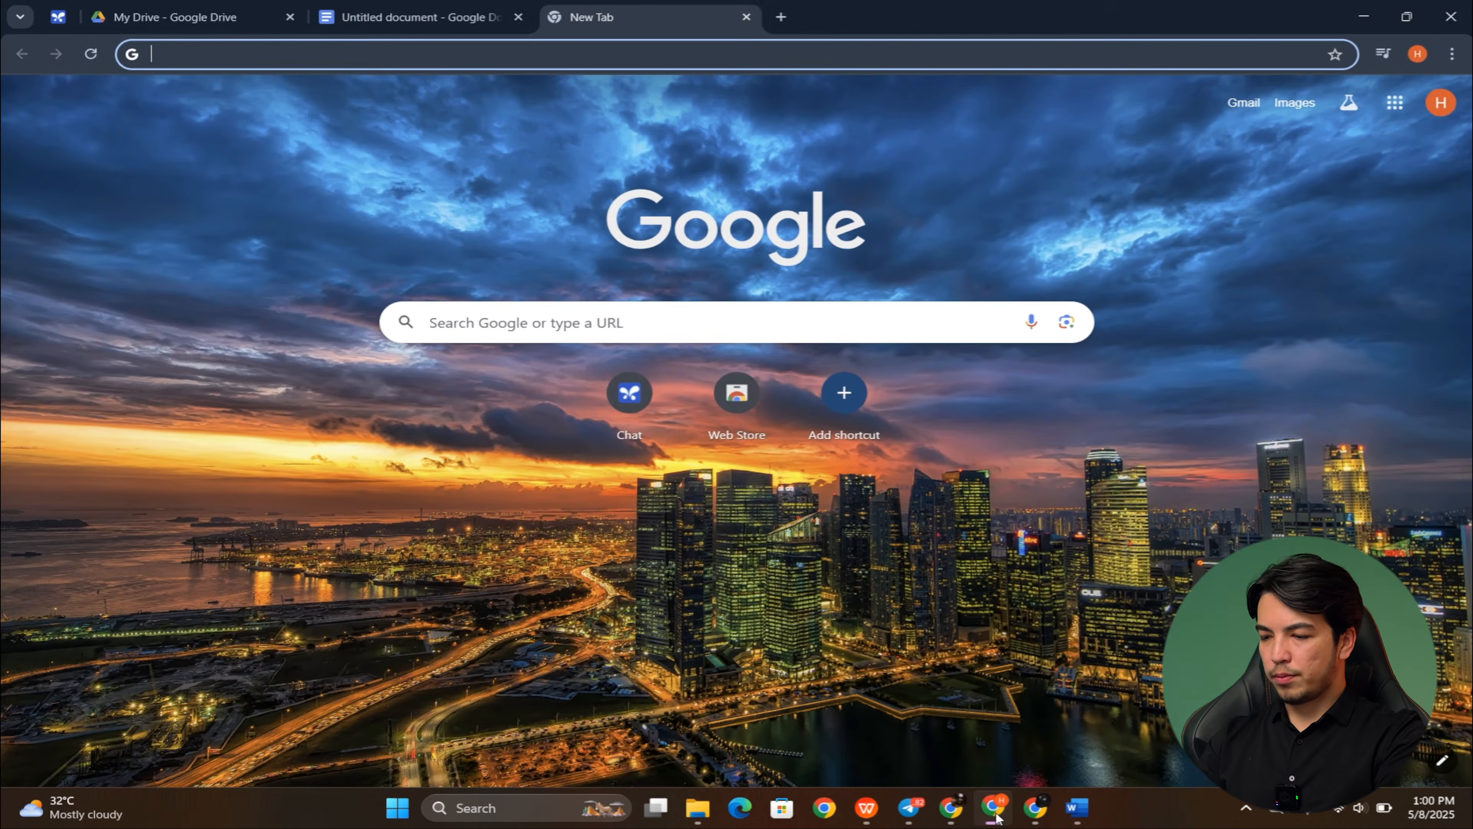
pyautogui.press('F11')
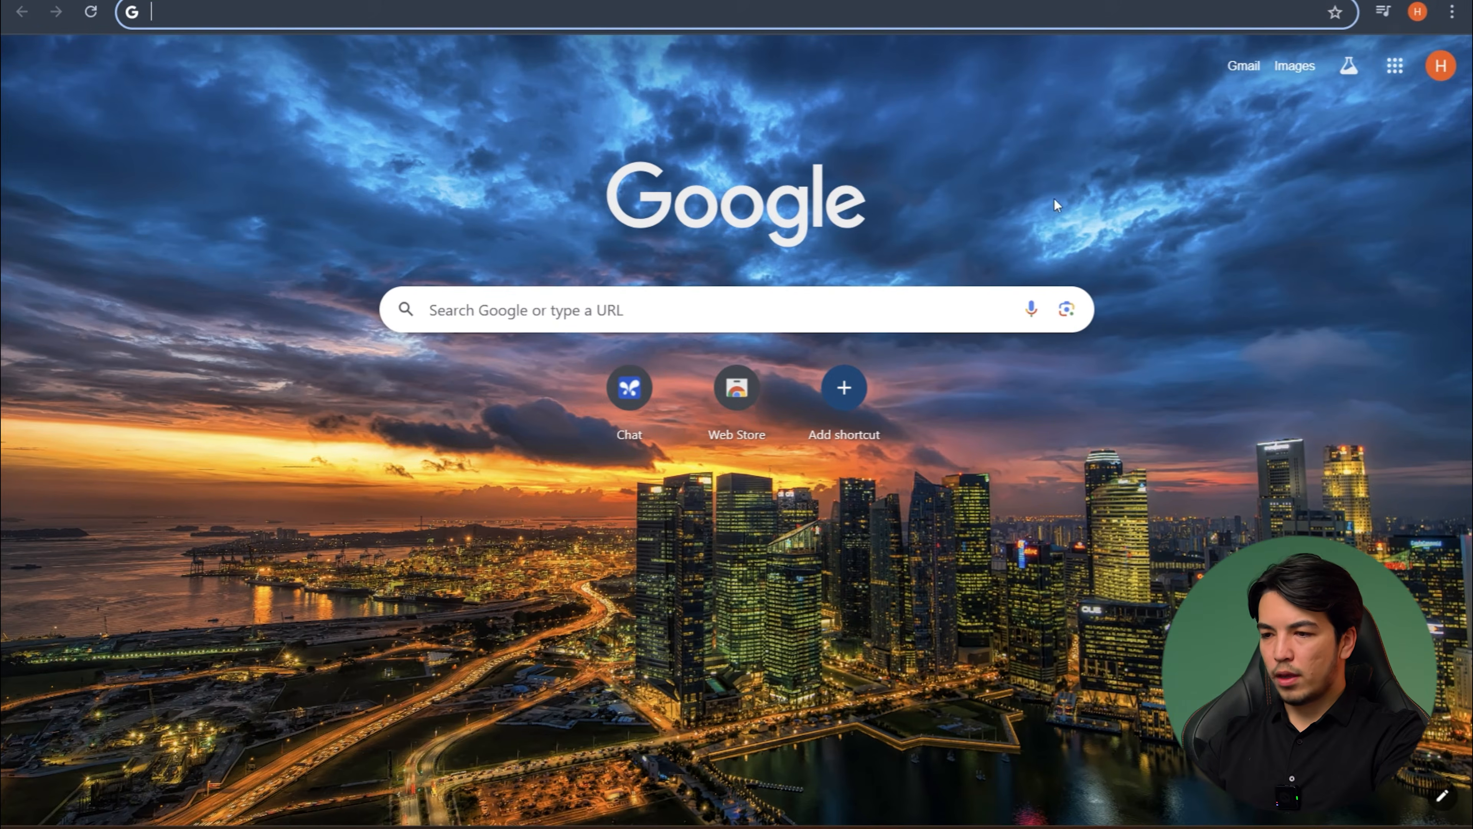
pyautogui.click(1392, 70)
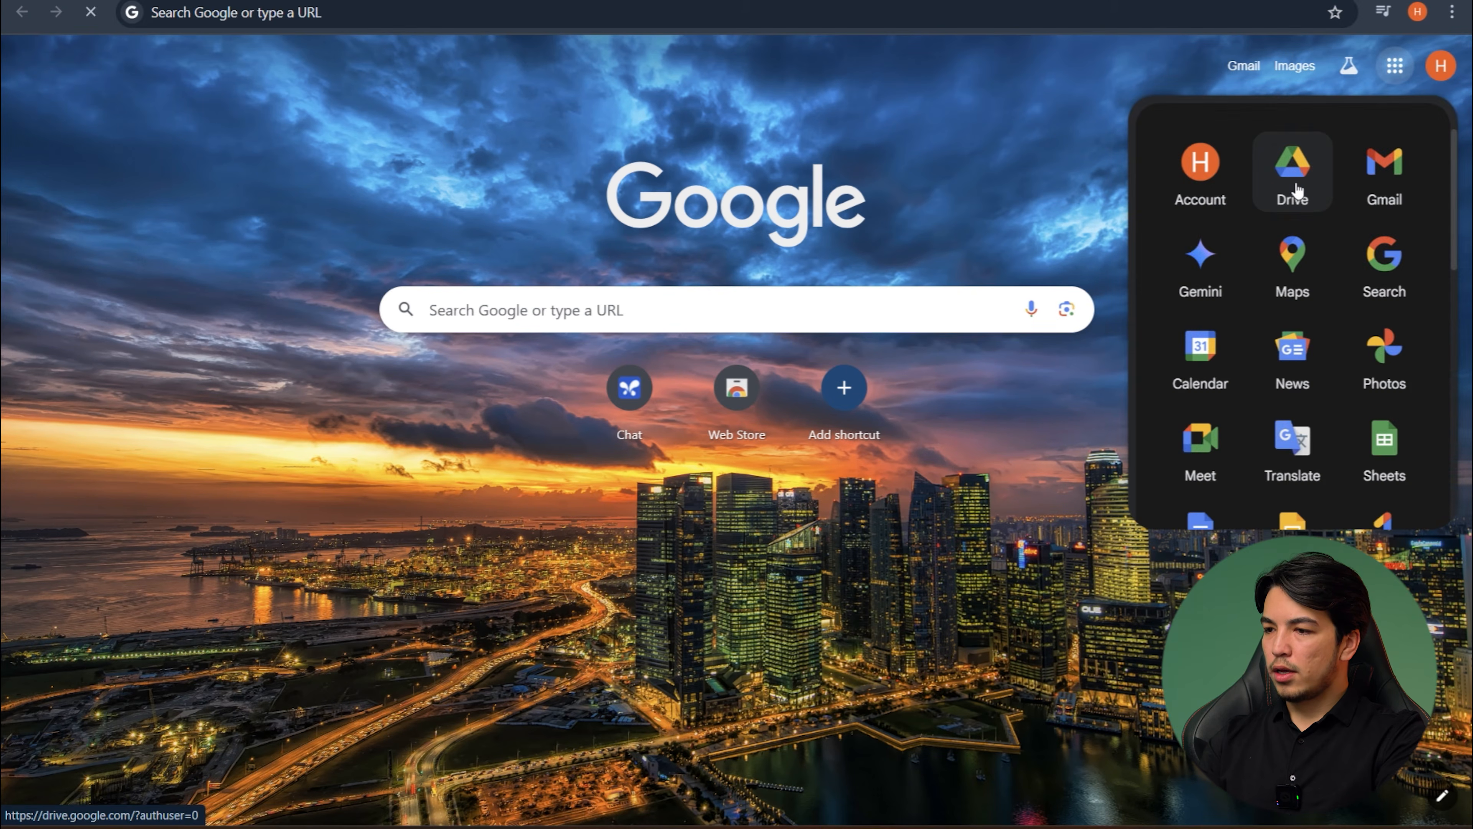
pyautogui.click(1306, 182)
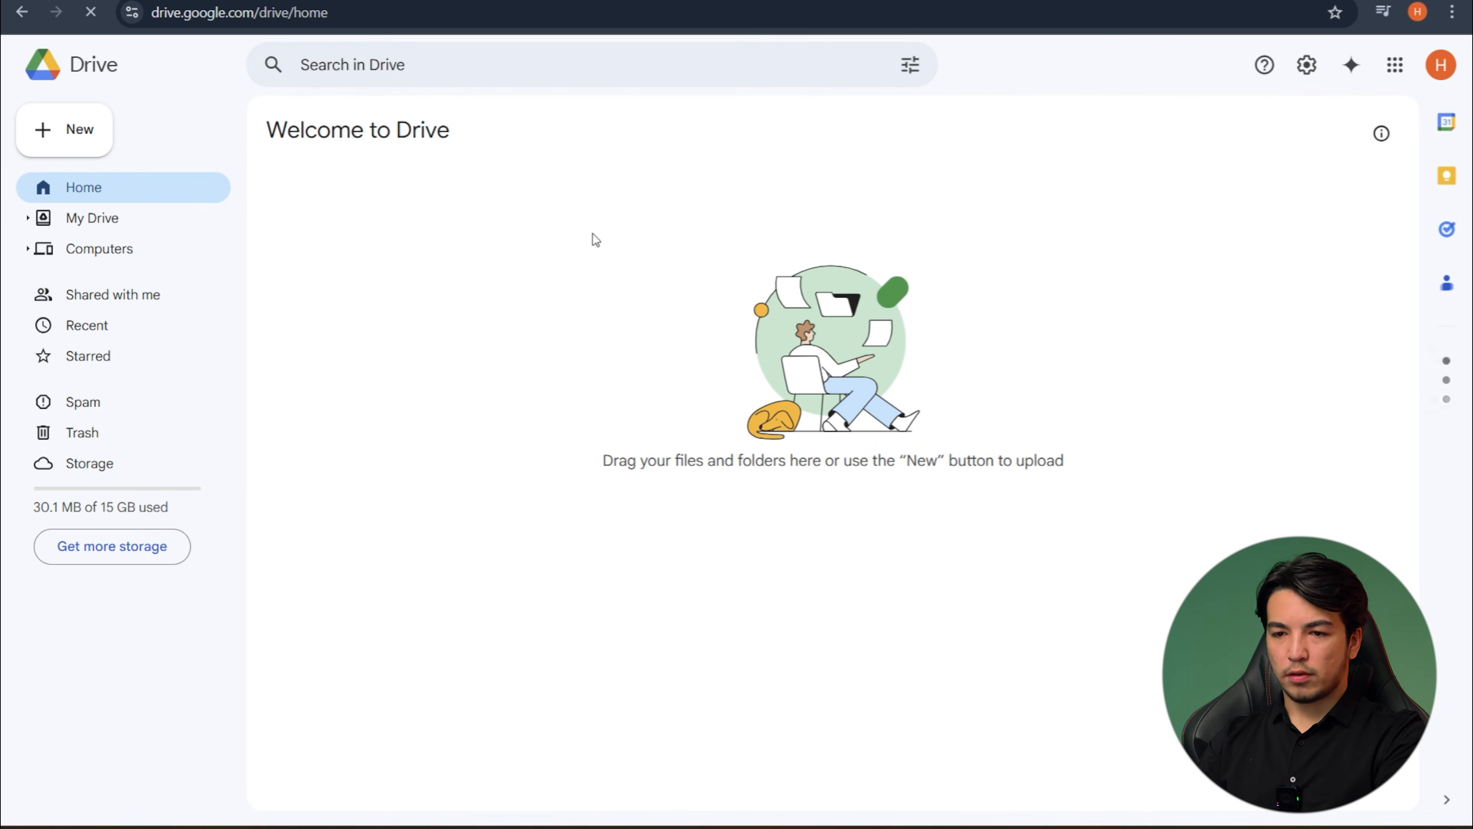
# - Create a new Google Docs document from within My Drive
pyautogui.click(97, 218)
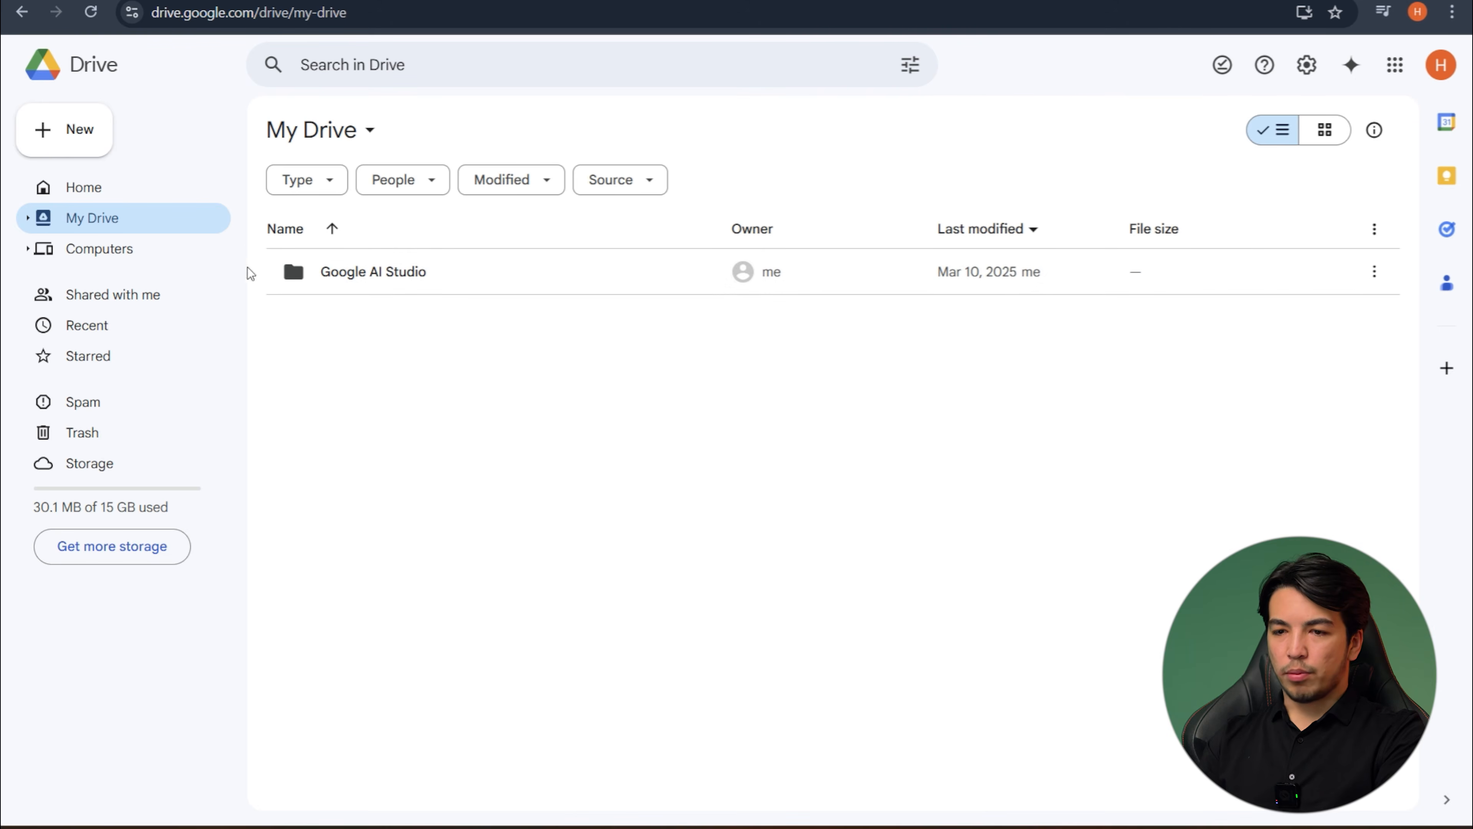
pyautogui.click(62, 136)
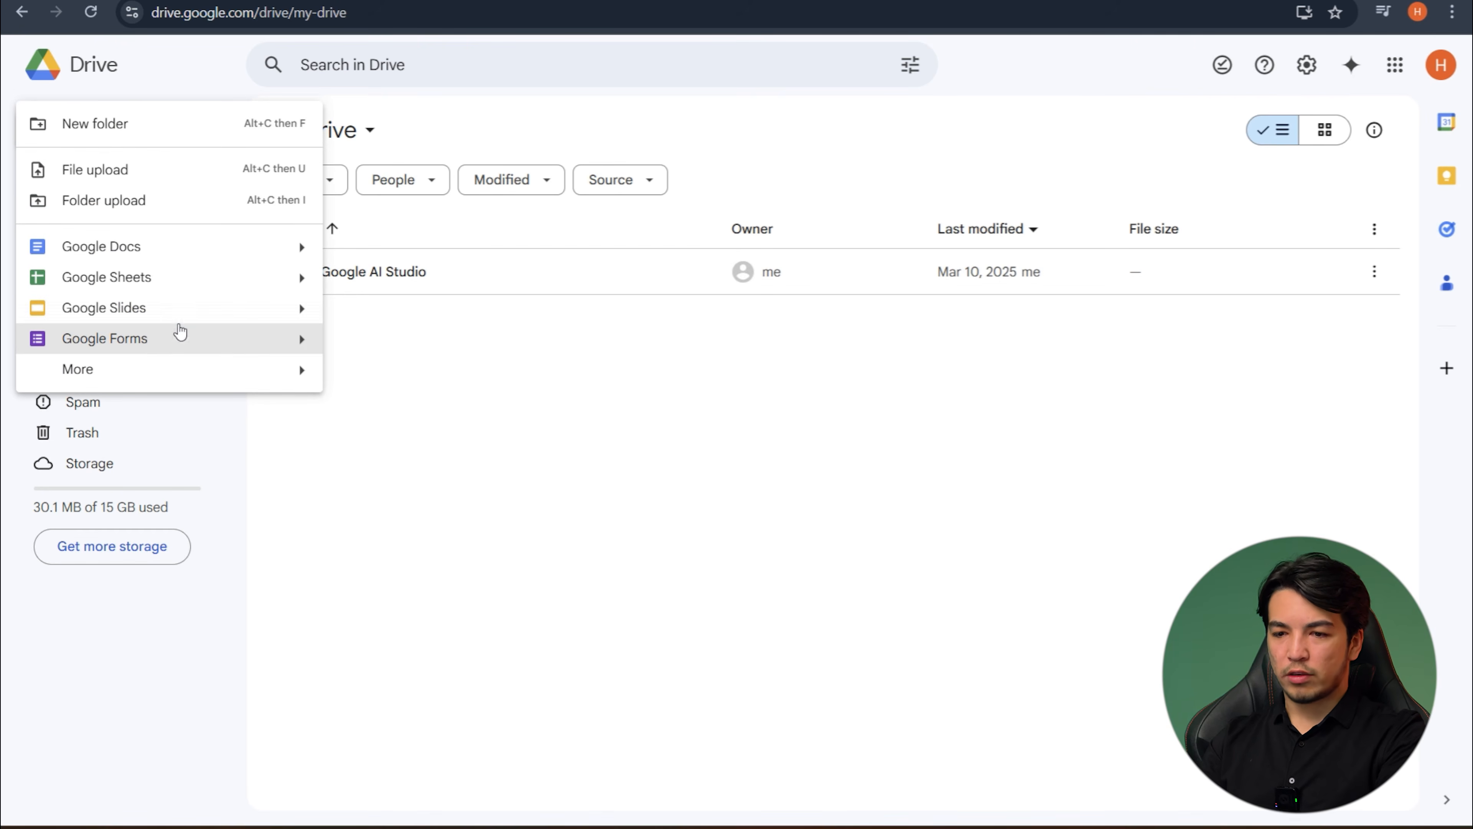
pyautogui.click(146, 247)
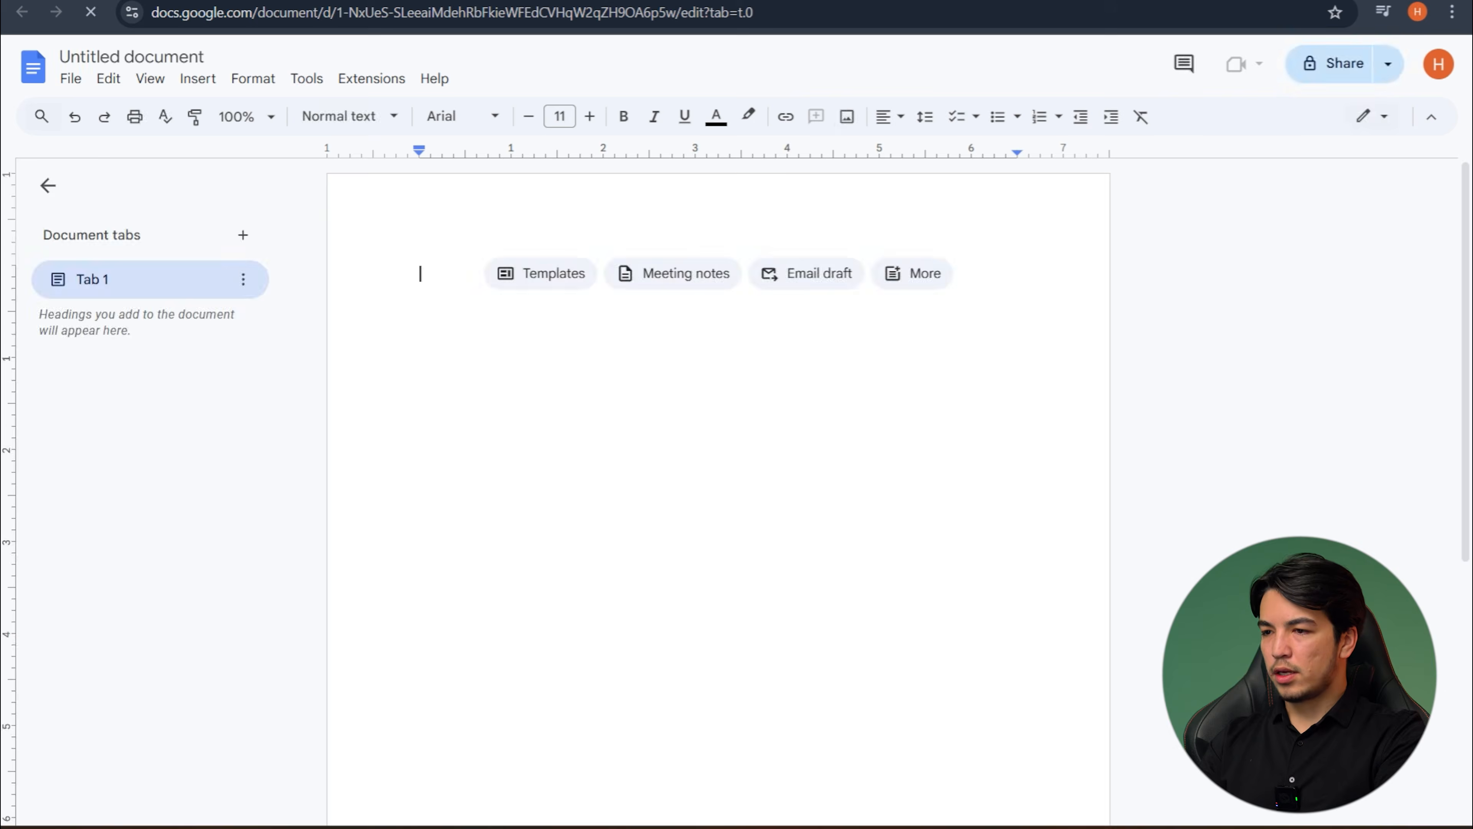
# - Open Google Docs in a new browser tab, create a blank document, and collapse its document tabs sidebar
pyautogui.hotkey('ctrl', 't')
pyautogui.click(1396, 67)
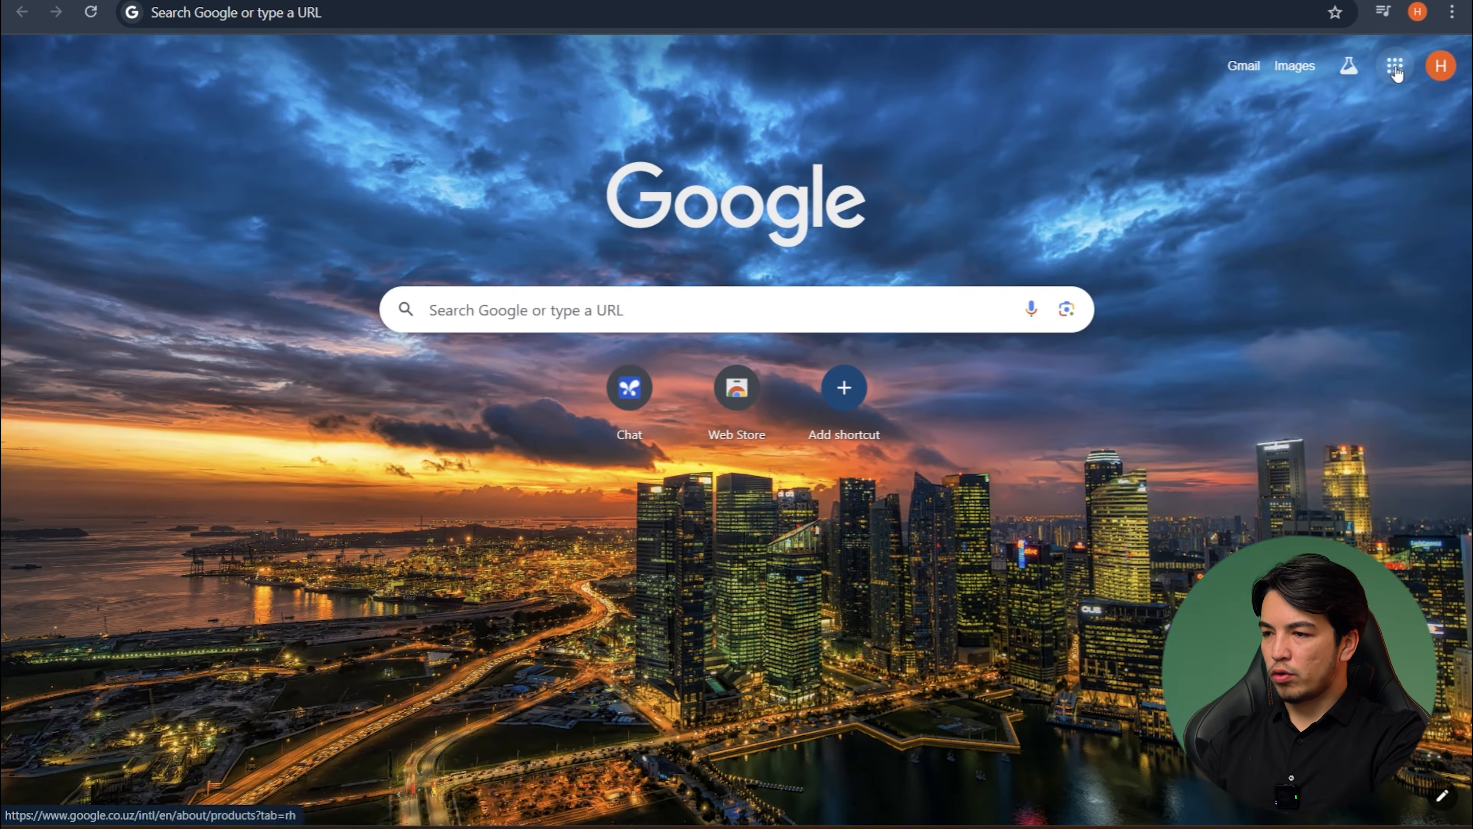
pyautogui.scroll(-4, 1294, 360)
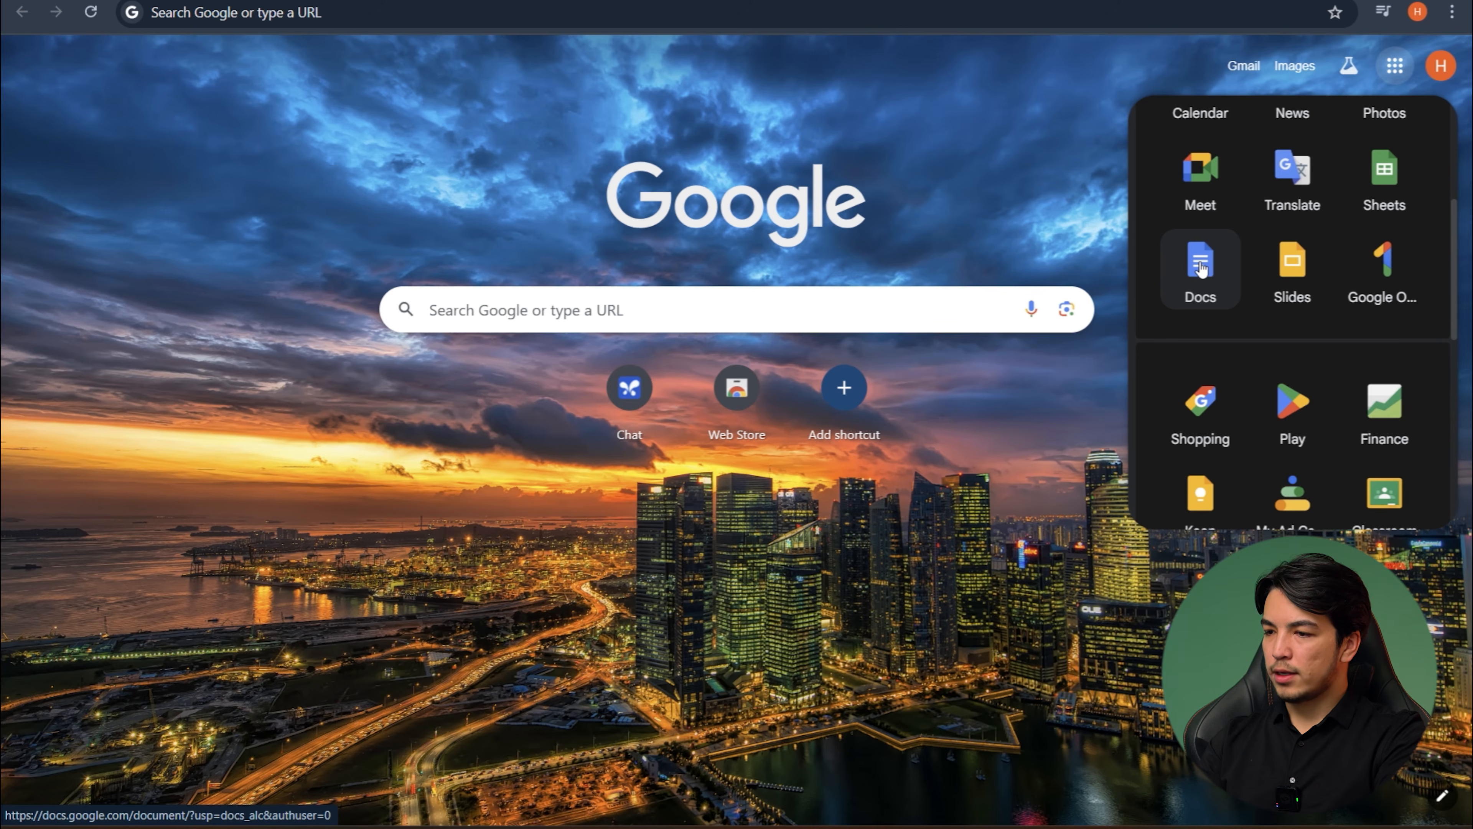
pyautogui.click(1199, 268)
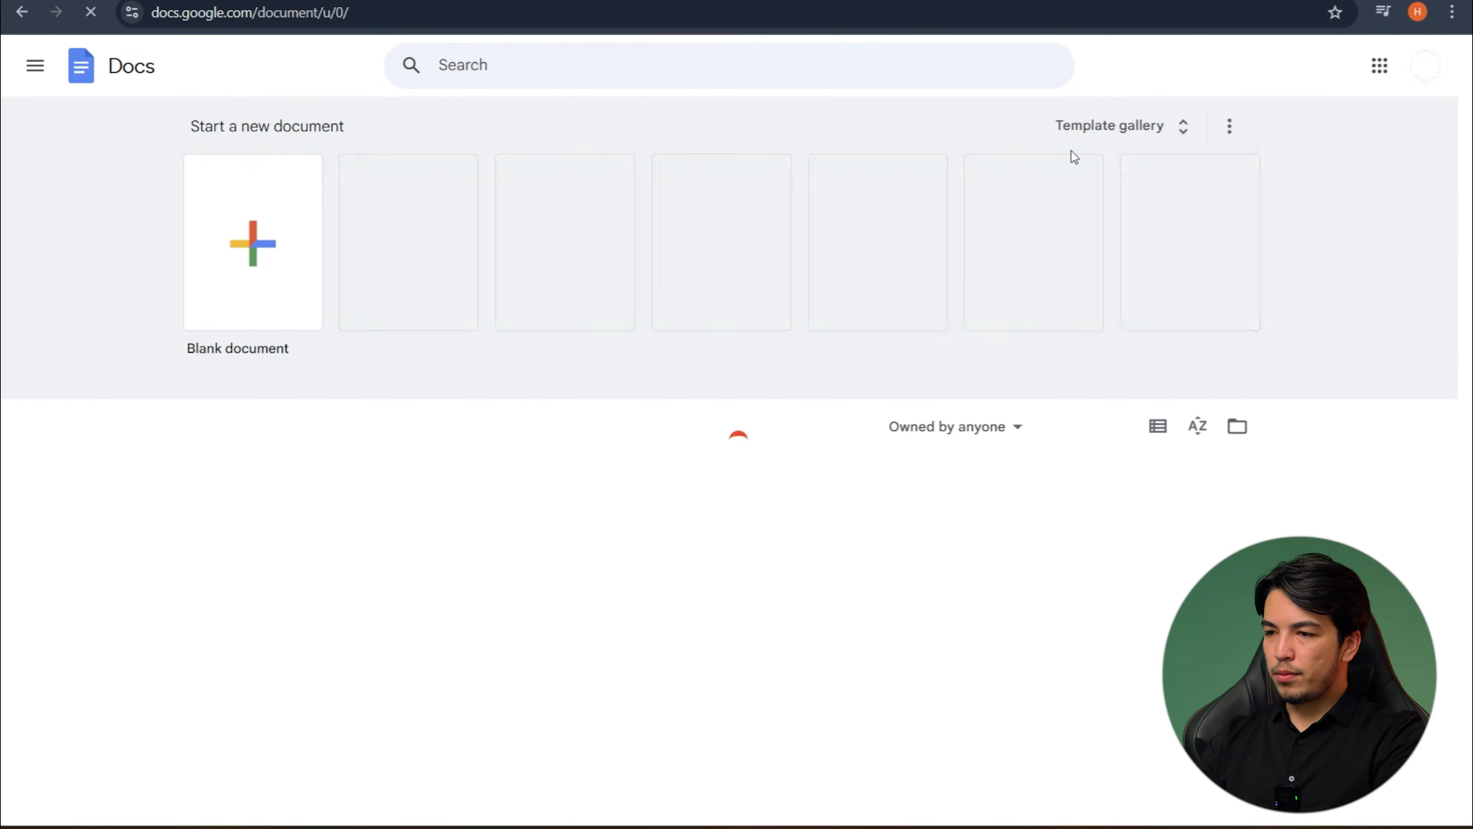
pyautogui.click(243, 228)
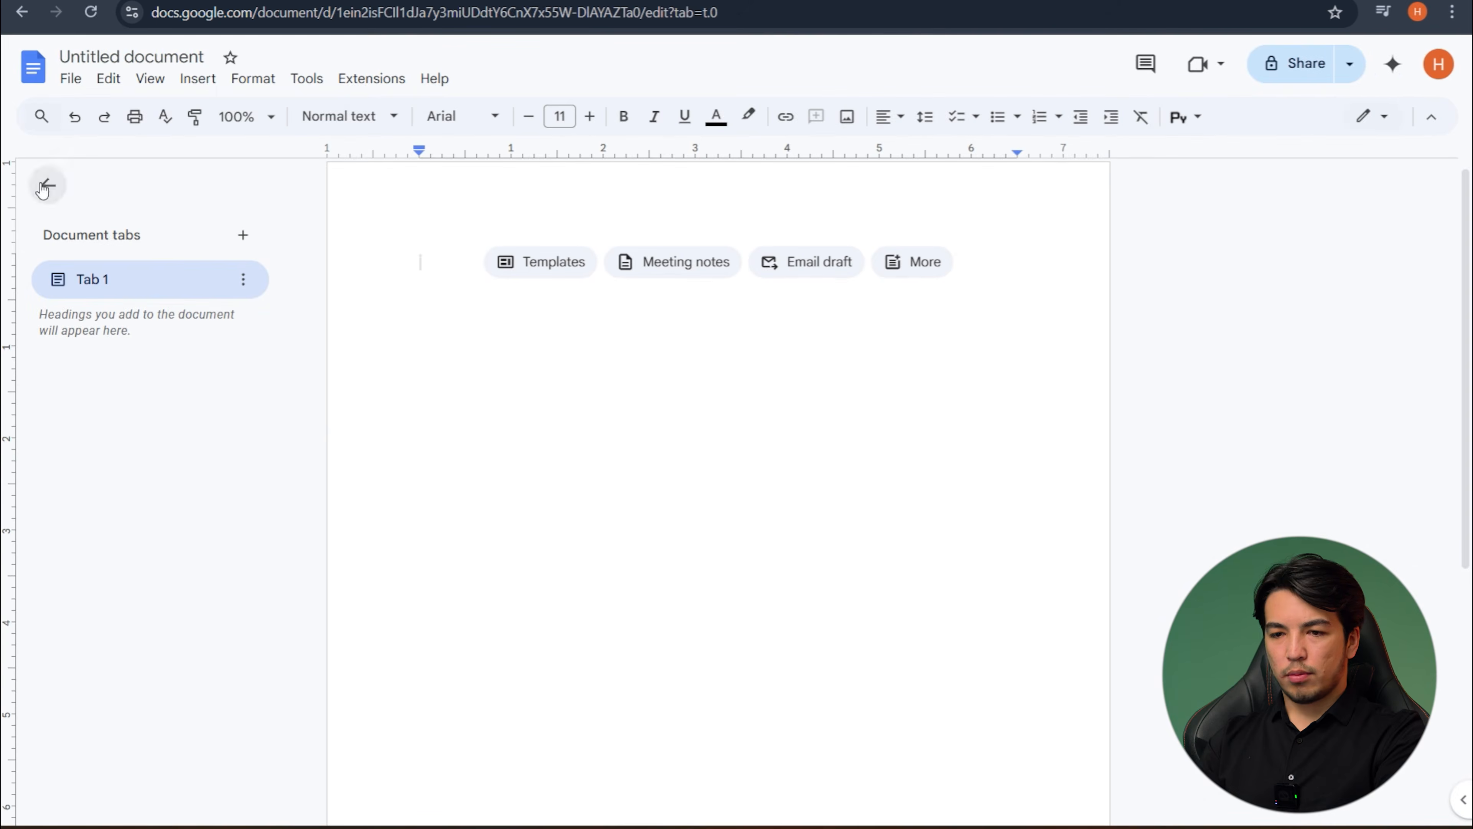
pyautogui.click(45, 187)
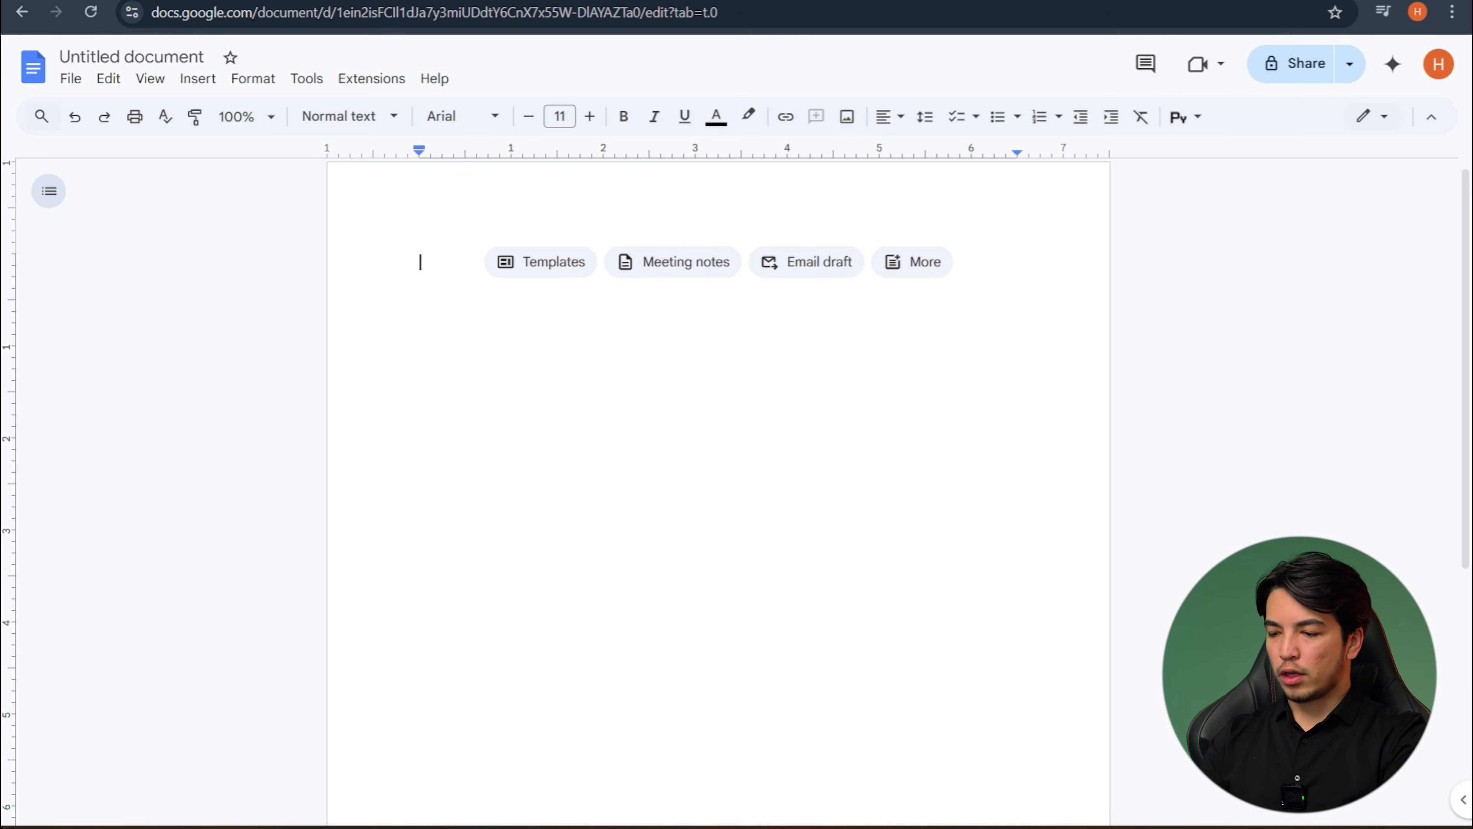
# - Switch to Word and look through its Insert and Design commands, returning to the Home commands
pyautogui.click(1078, 827)
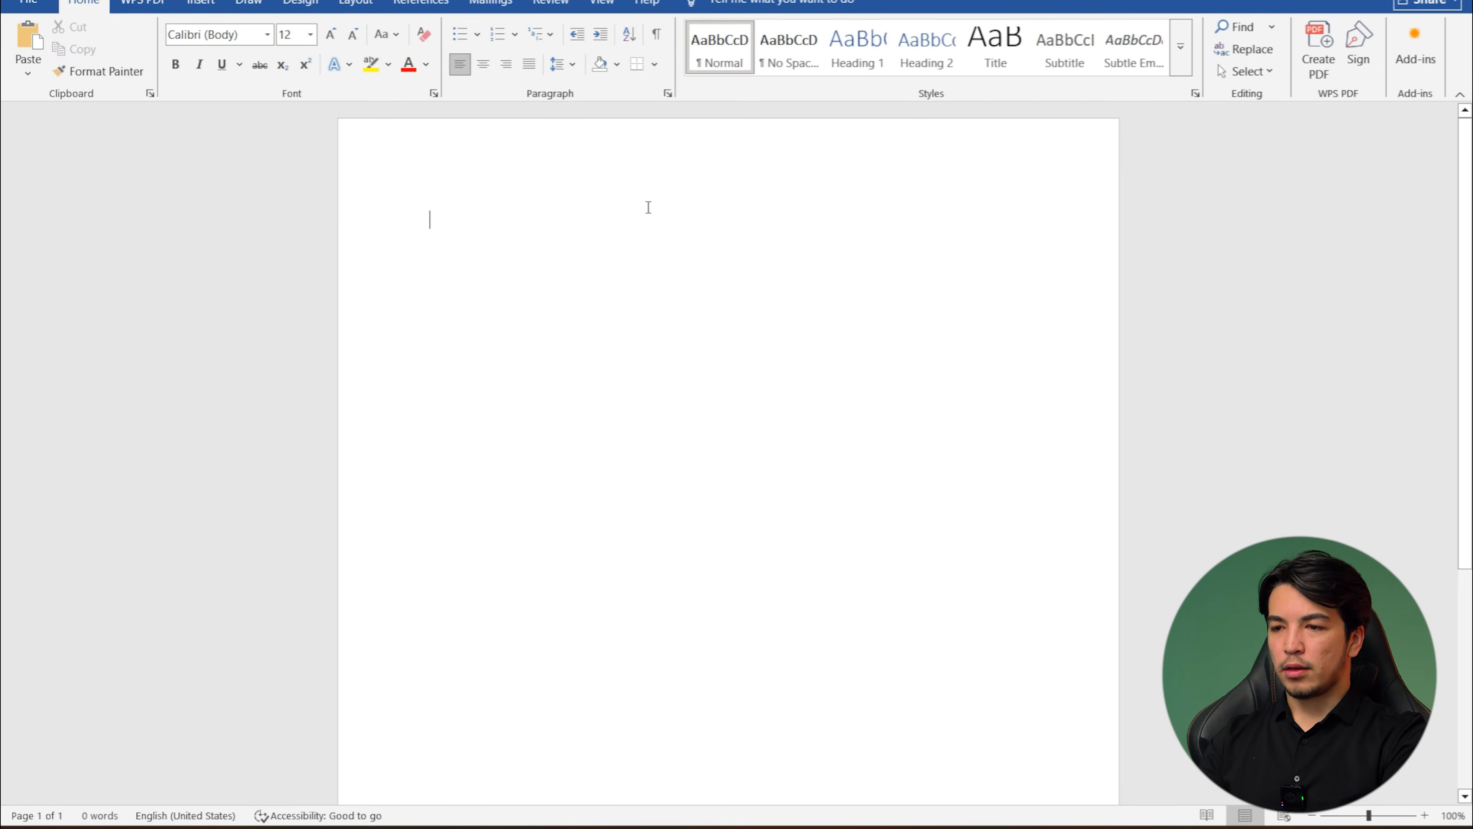
pyautogui.click(148, 7)
pyautogui.click(201, 6)
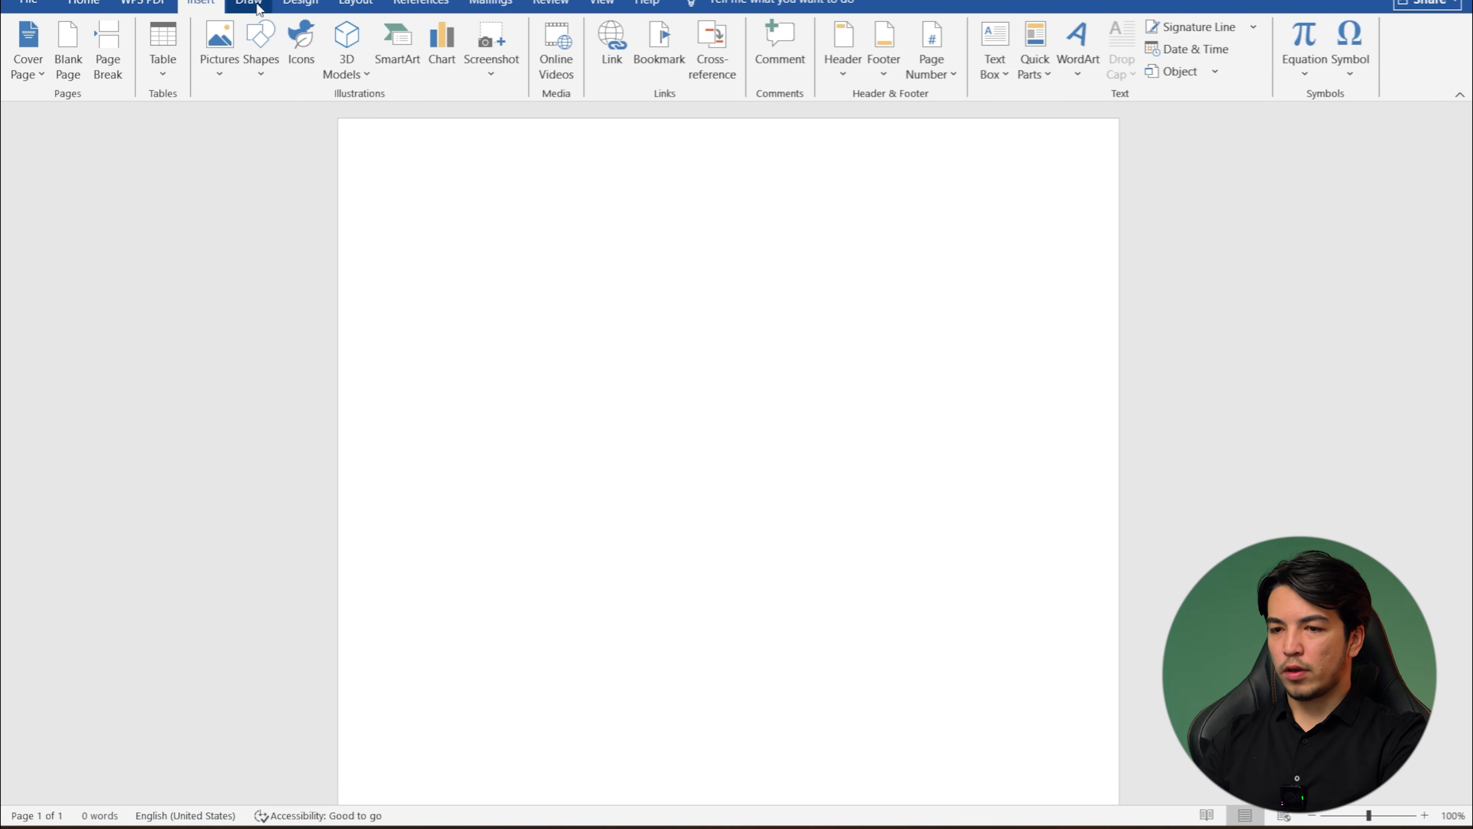
pyautogui.click(300, 5)
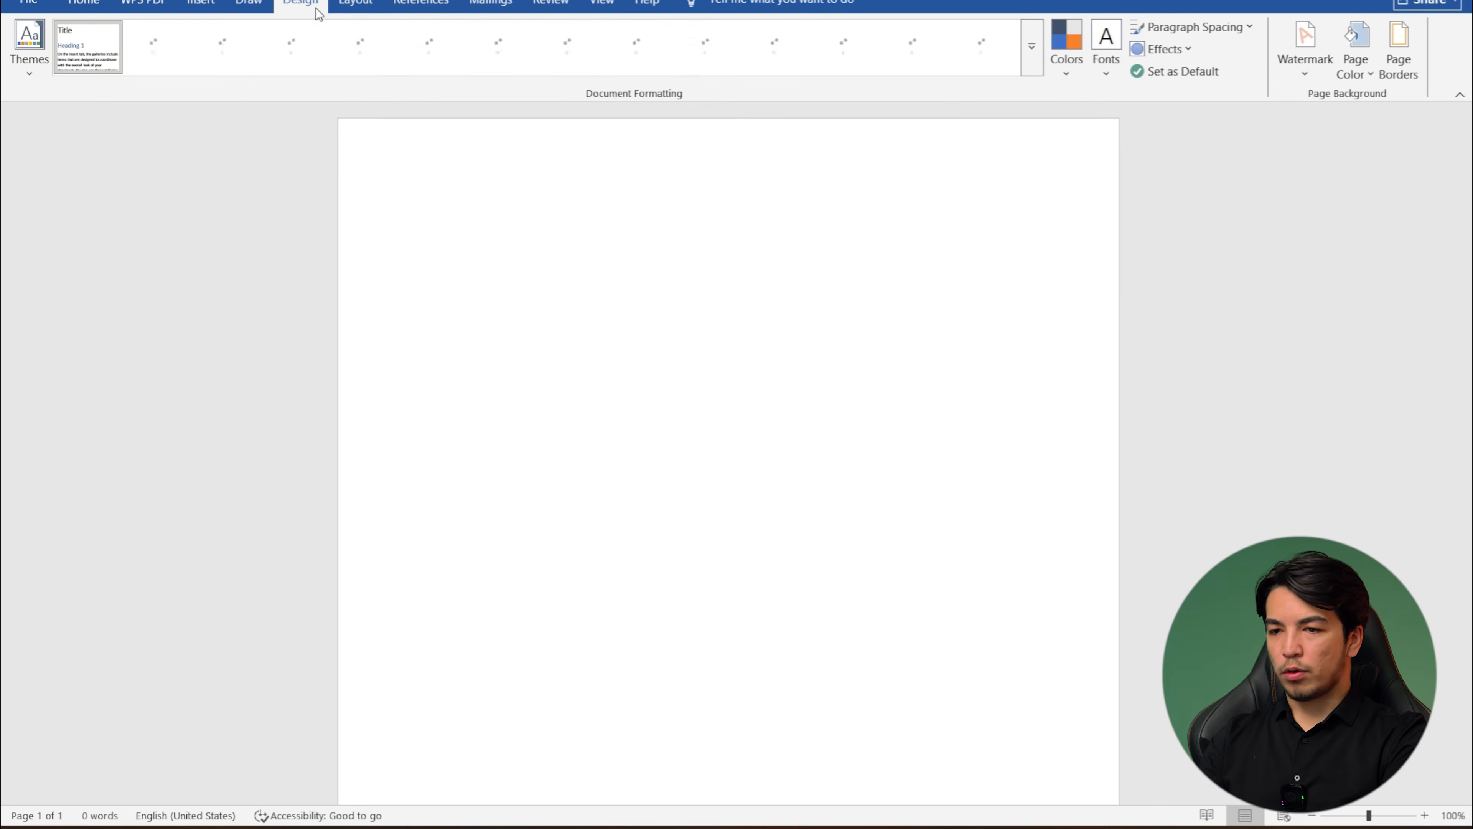
pyautogui.click(86, 5)
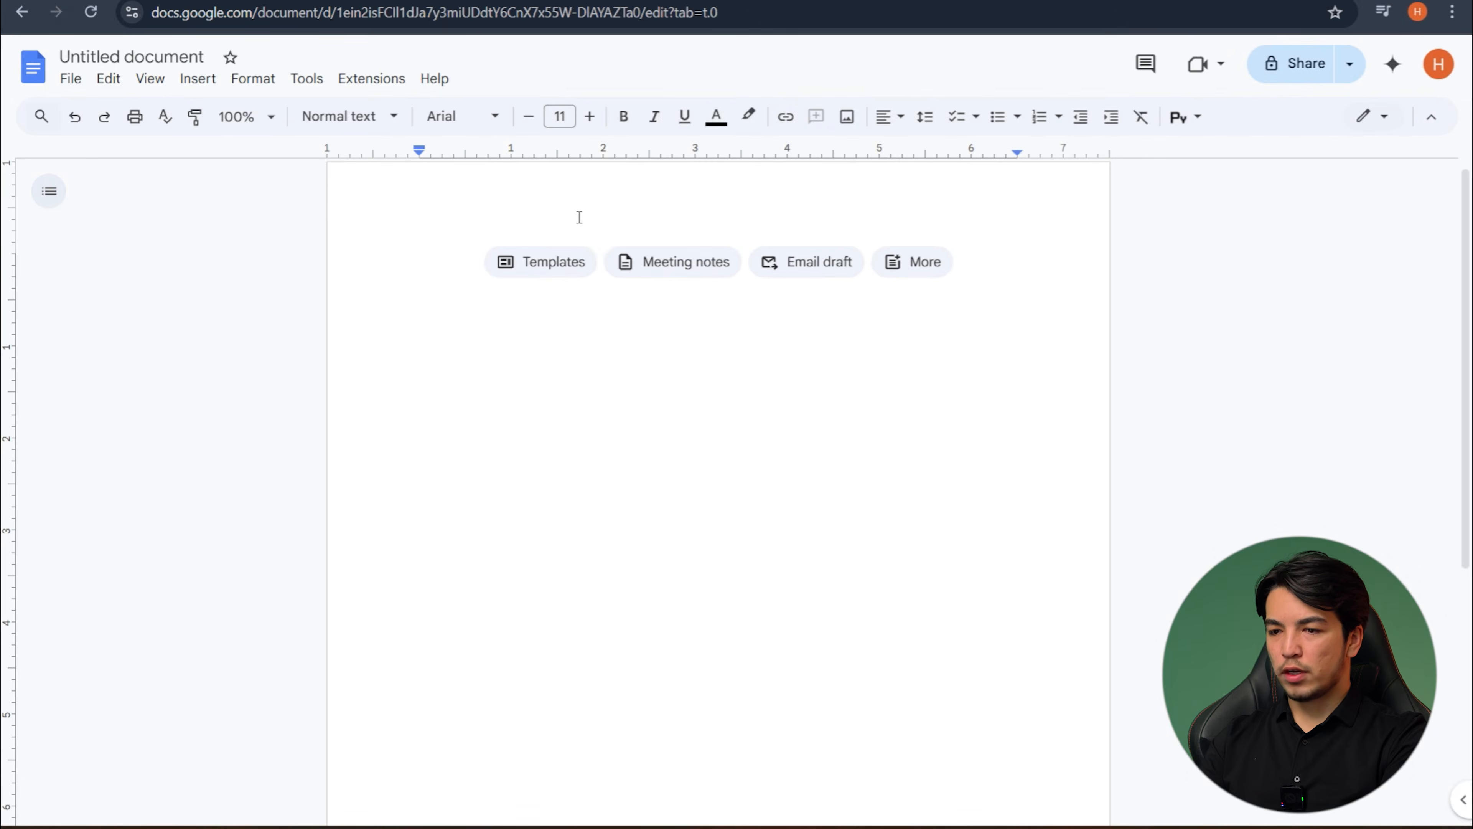
# - Look through the File, Edit and Format commands of the blank Google Docs document for comparison with Word
pyautogui.click(70, 79)
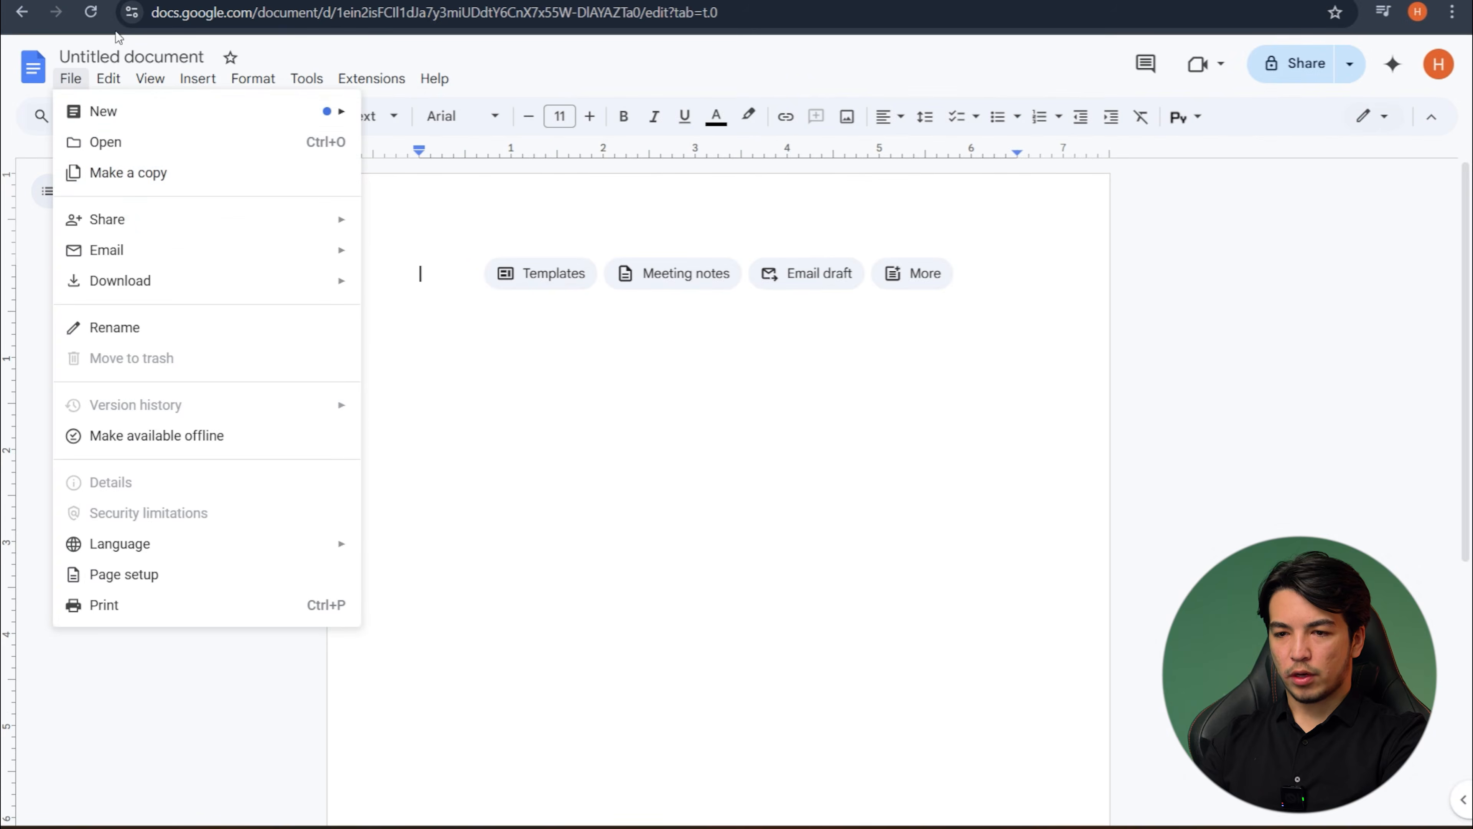
pyautogui.click(112, 86)
pyautogui.click(109, 81)
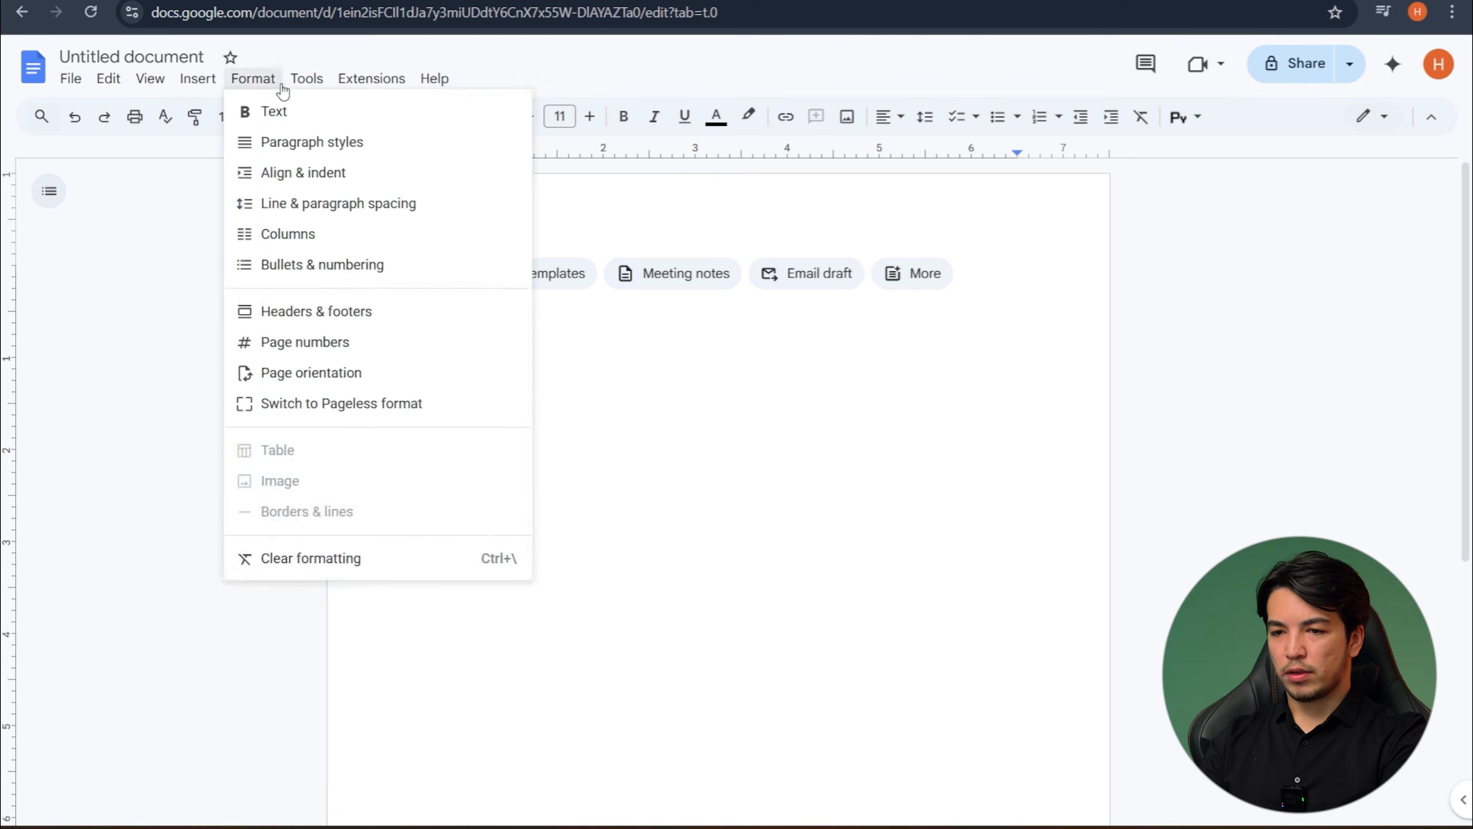
pyautogui.moveTo(339, 84)
pyautogui.click(998, 283)
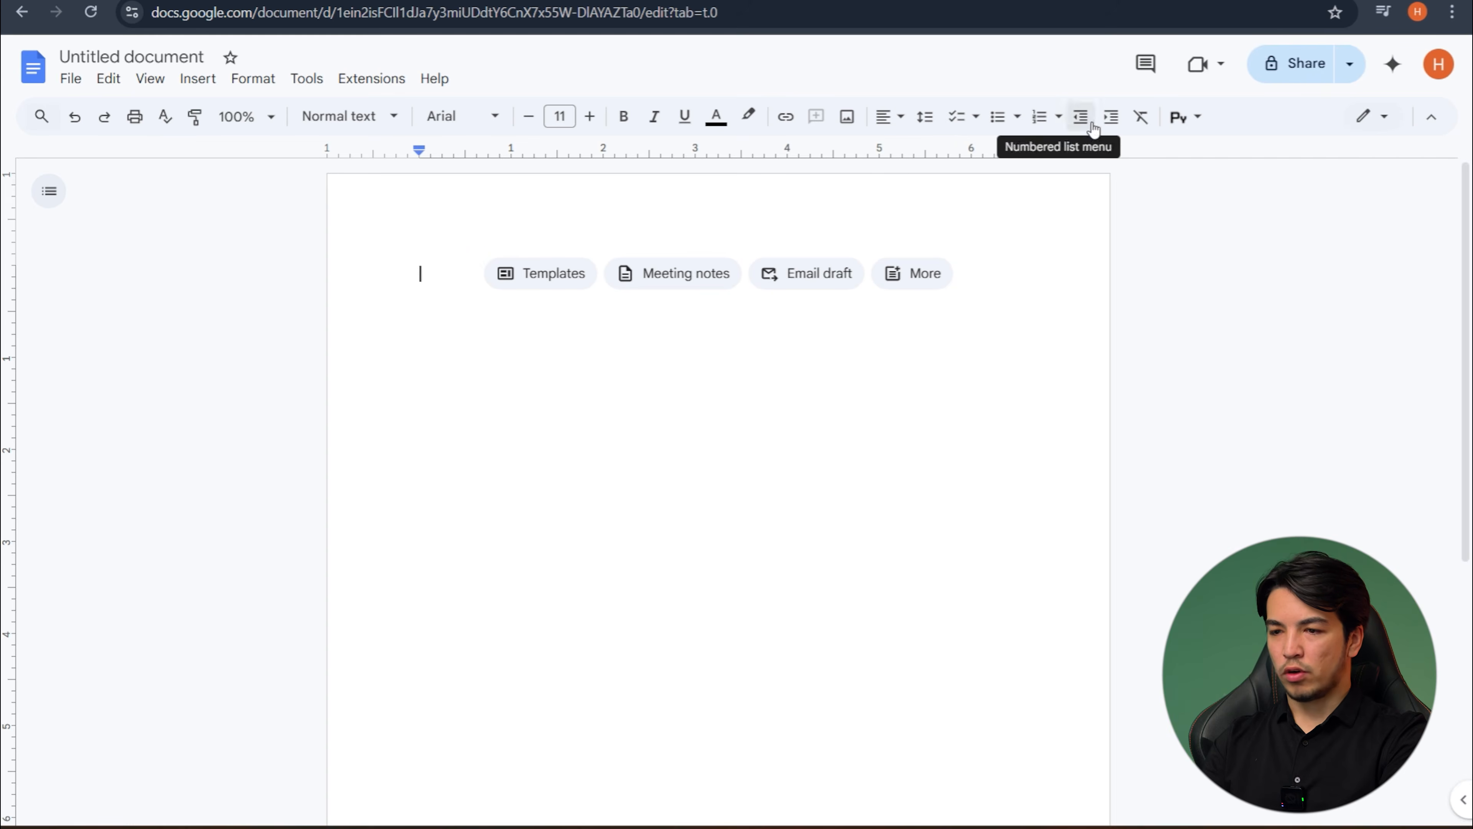
# - Enter the sample text "sajclajnslcmaklcms" and format it in Times New Roman at size 15
pyautogui.write('sajclajnslcmaklcms')
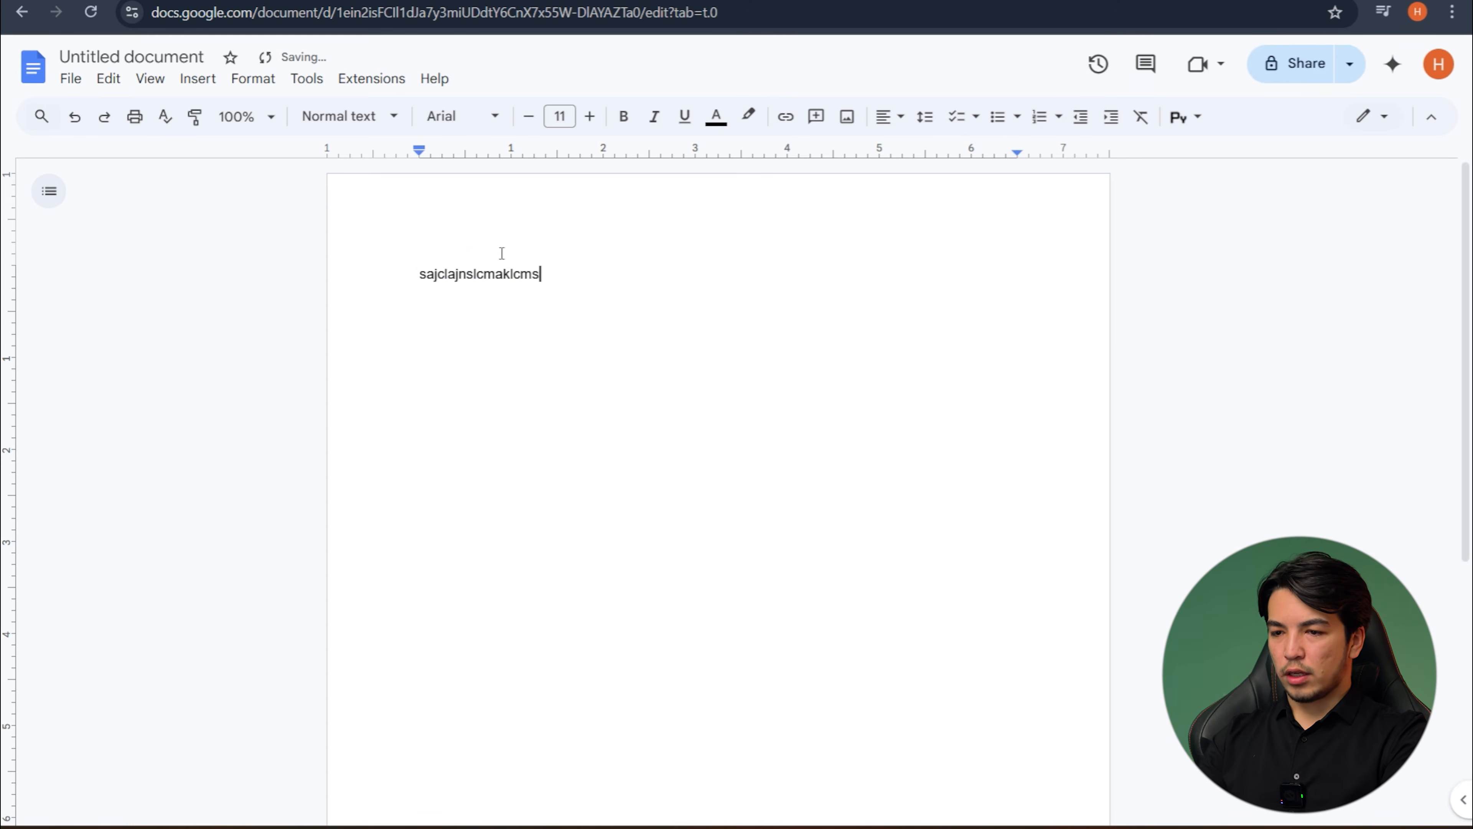
pyautogui.hotkey('ctrl', 'a')
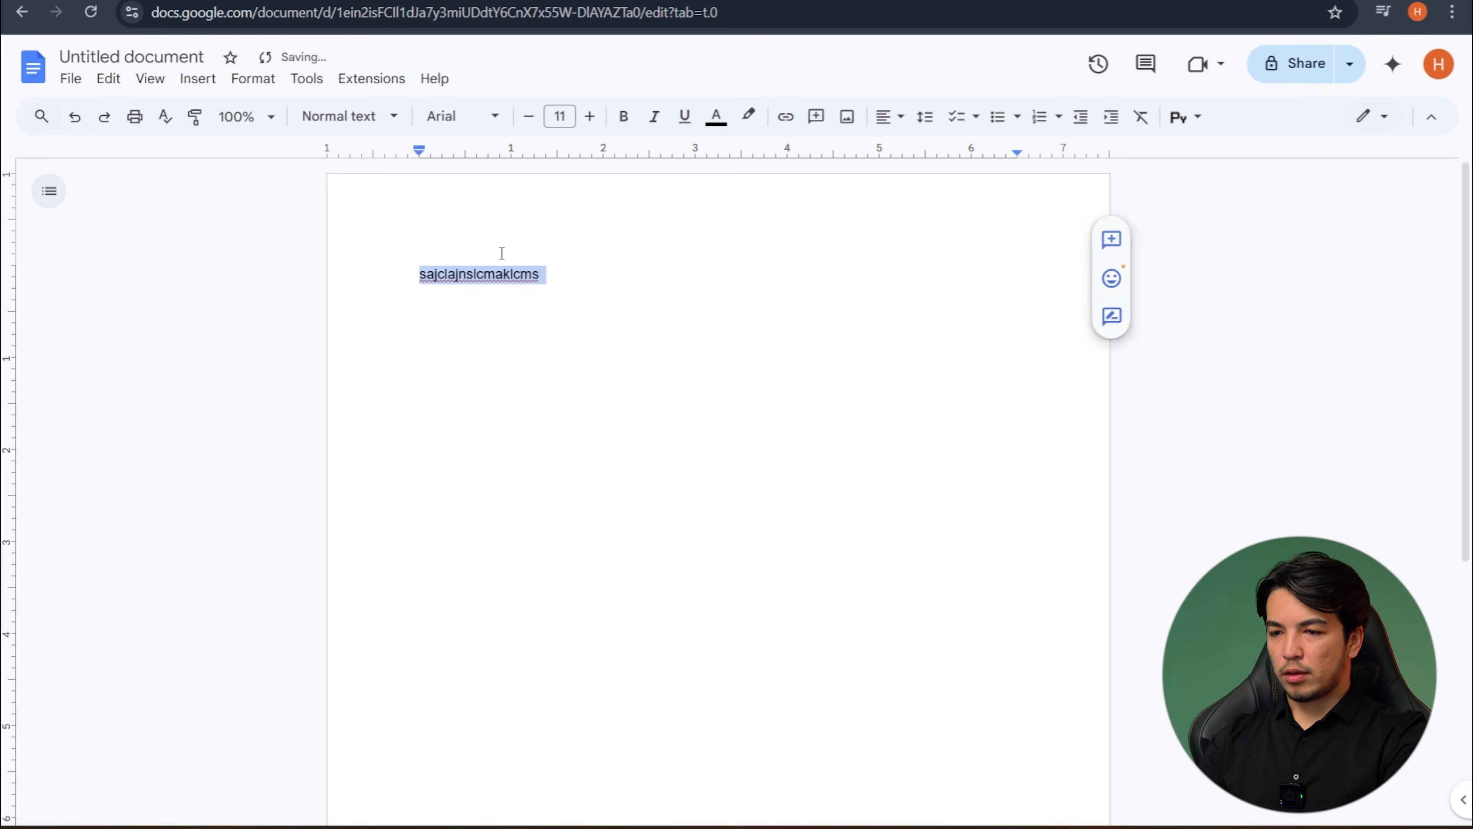
pyautogui.click(470, 118)
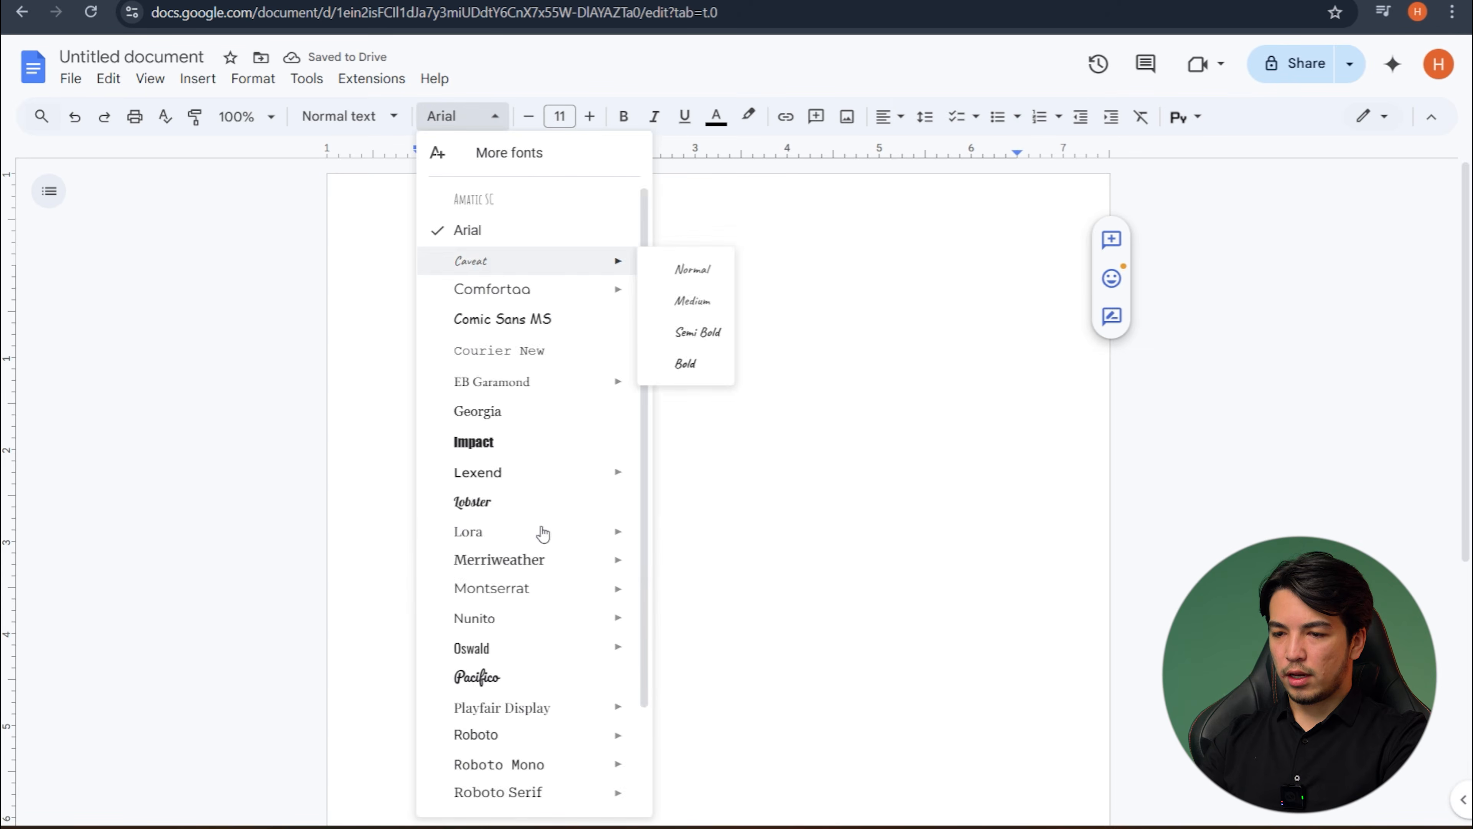
pyautogui.scroll(-3, 500, 701)
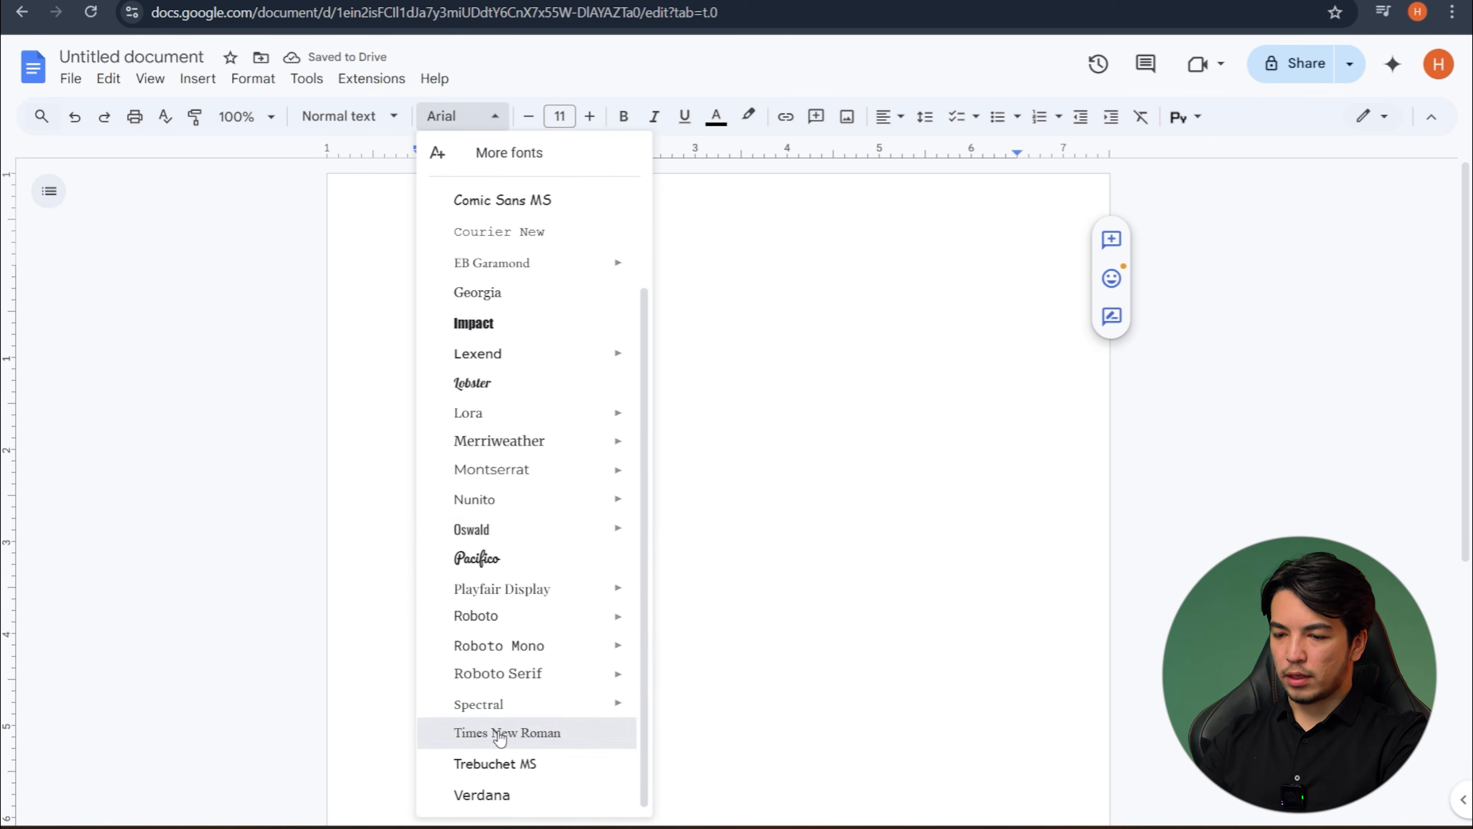
pyautogui.click(500, 731)
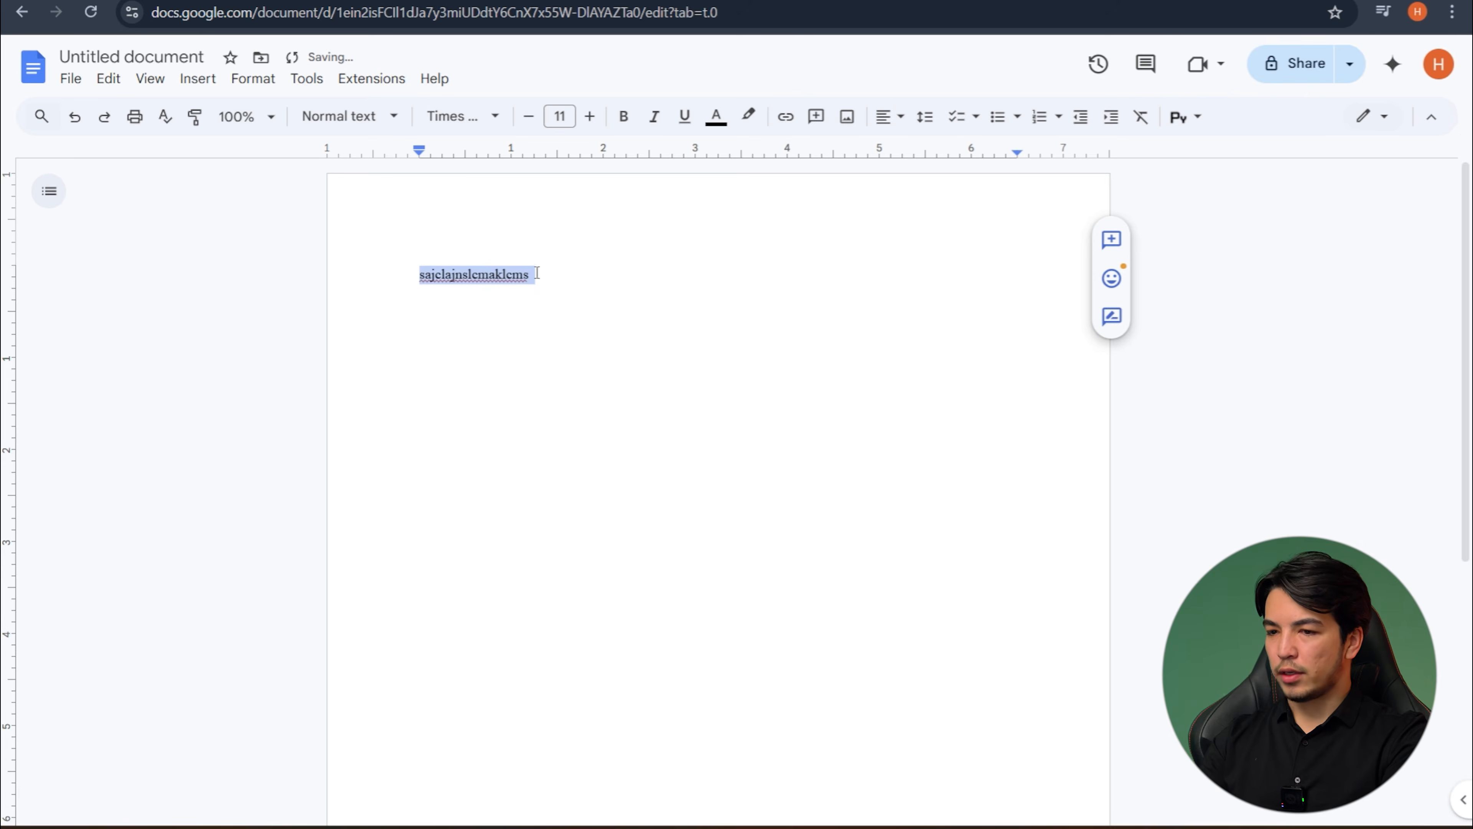
pyautogui.click(589, 117)
pyautogui.click(589, 117)
pyautogui.click(588, 117)
pyautogui.click(589, 117)
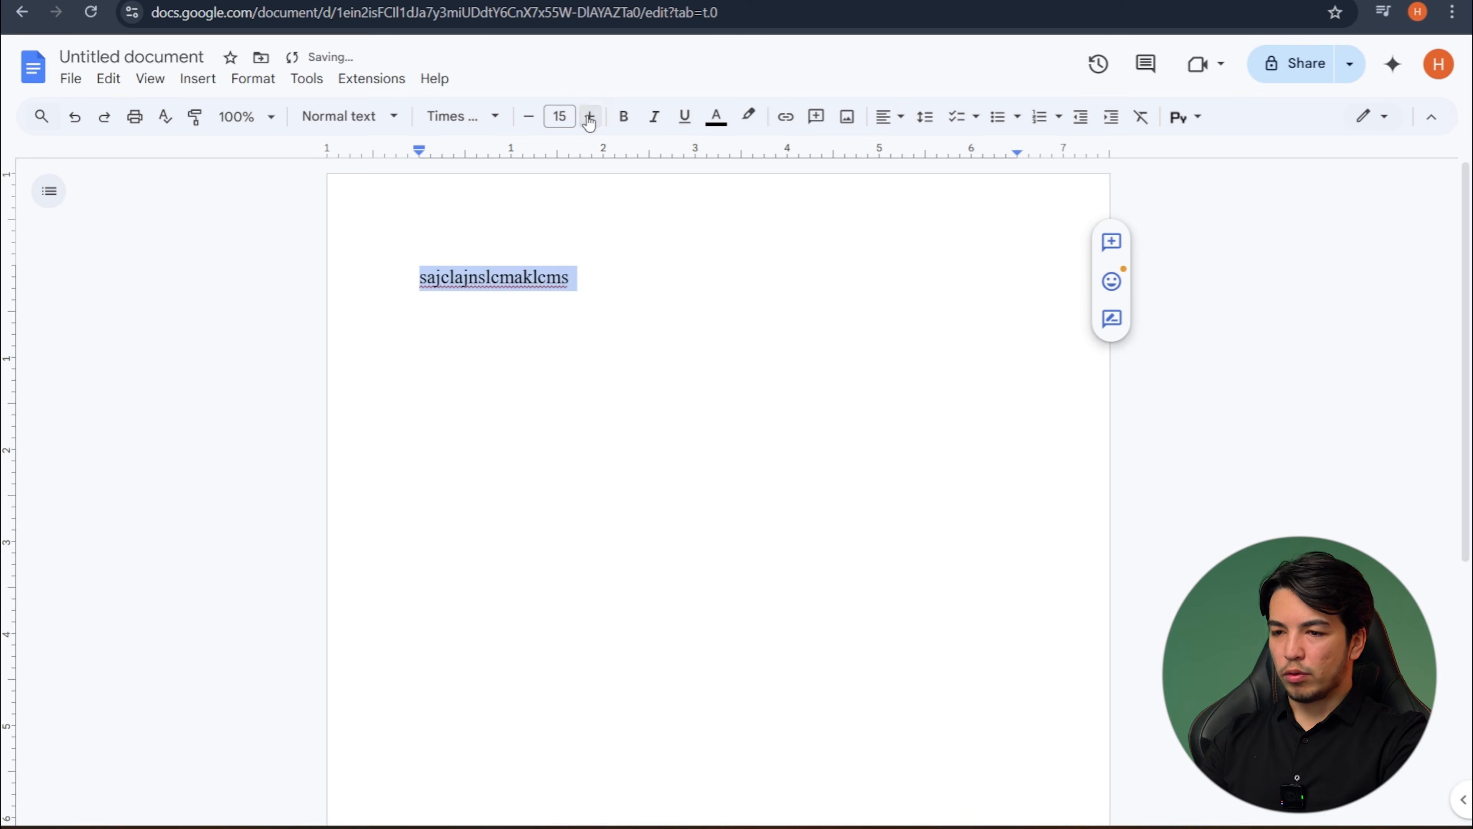
# - Turn bold, italic and underline on and off again for the sample text
pyautogui.click(624, 117)
pyautogui.click(661, 127)
pyautogui.click(686, 121)
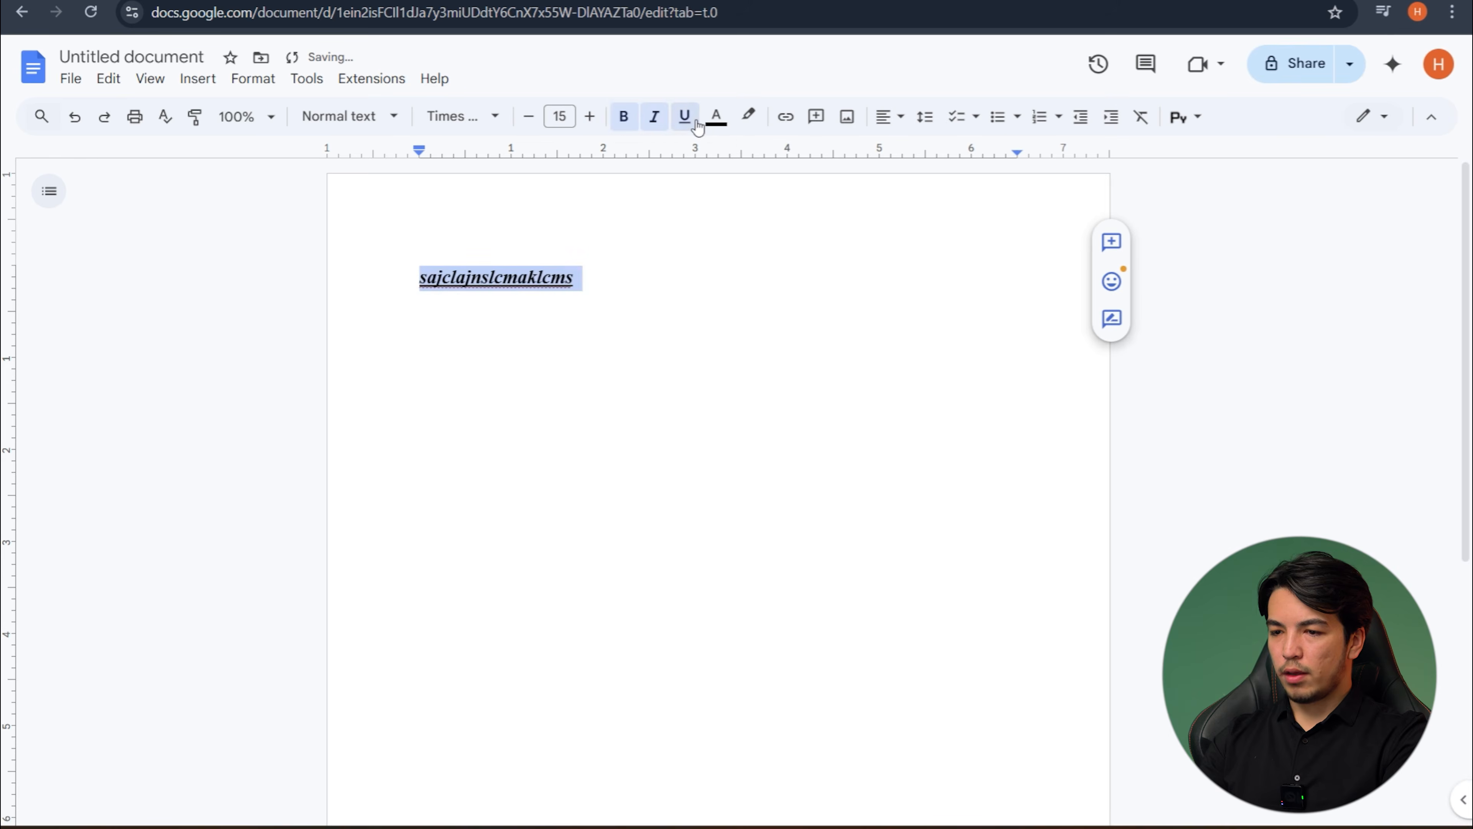
pyautogui.click(624, 118)
pyautogui.click(654, 117)
pyautogui.click(685, 119)
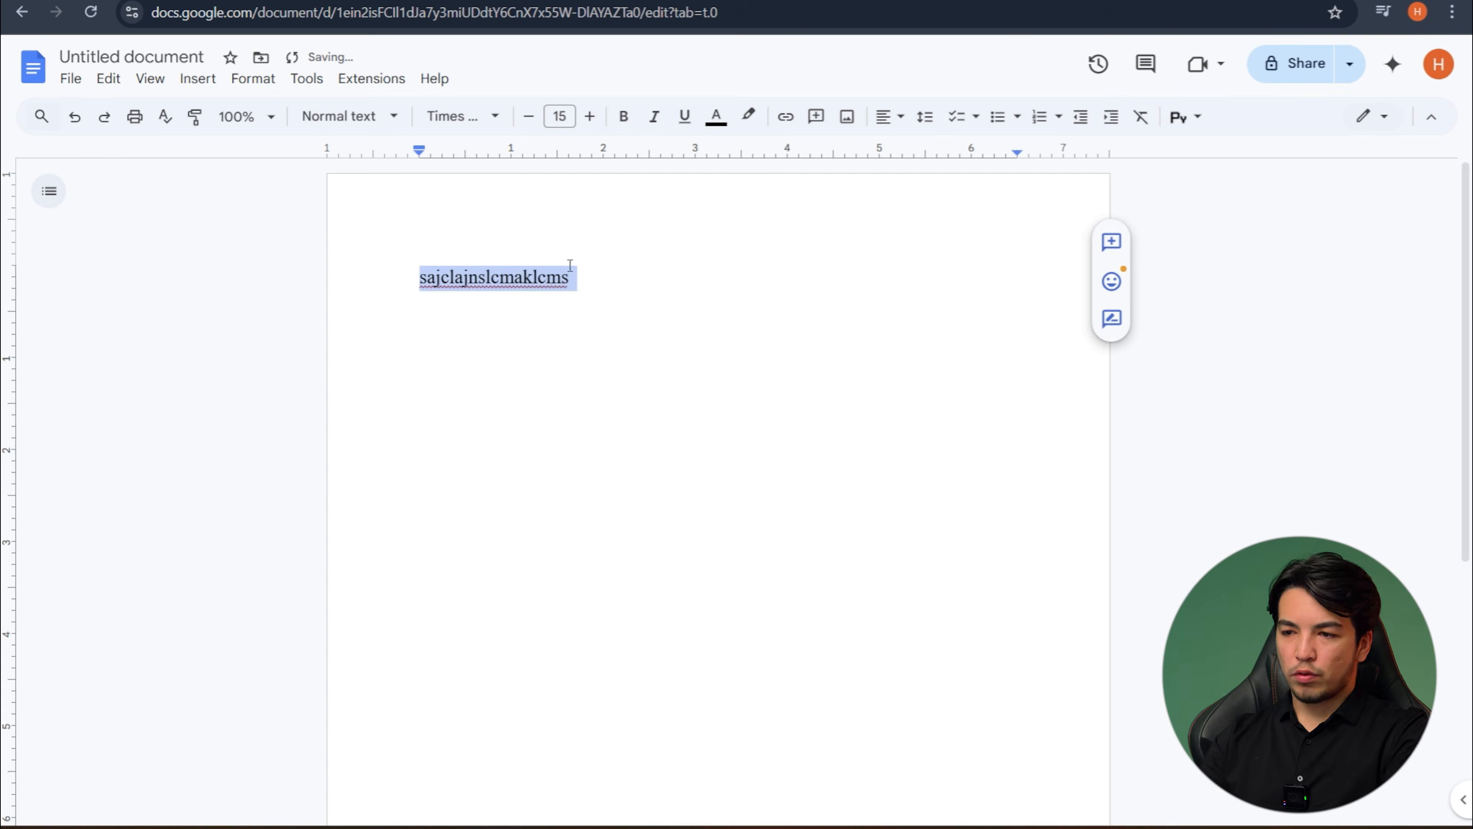
# - Delete the sample text and open the David Deutsch PDF from the desktop in WPS
pyautogui.press('BackSpace')
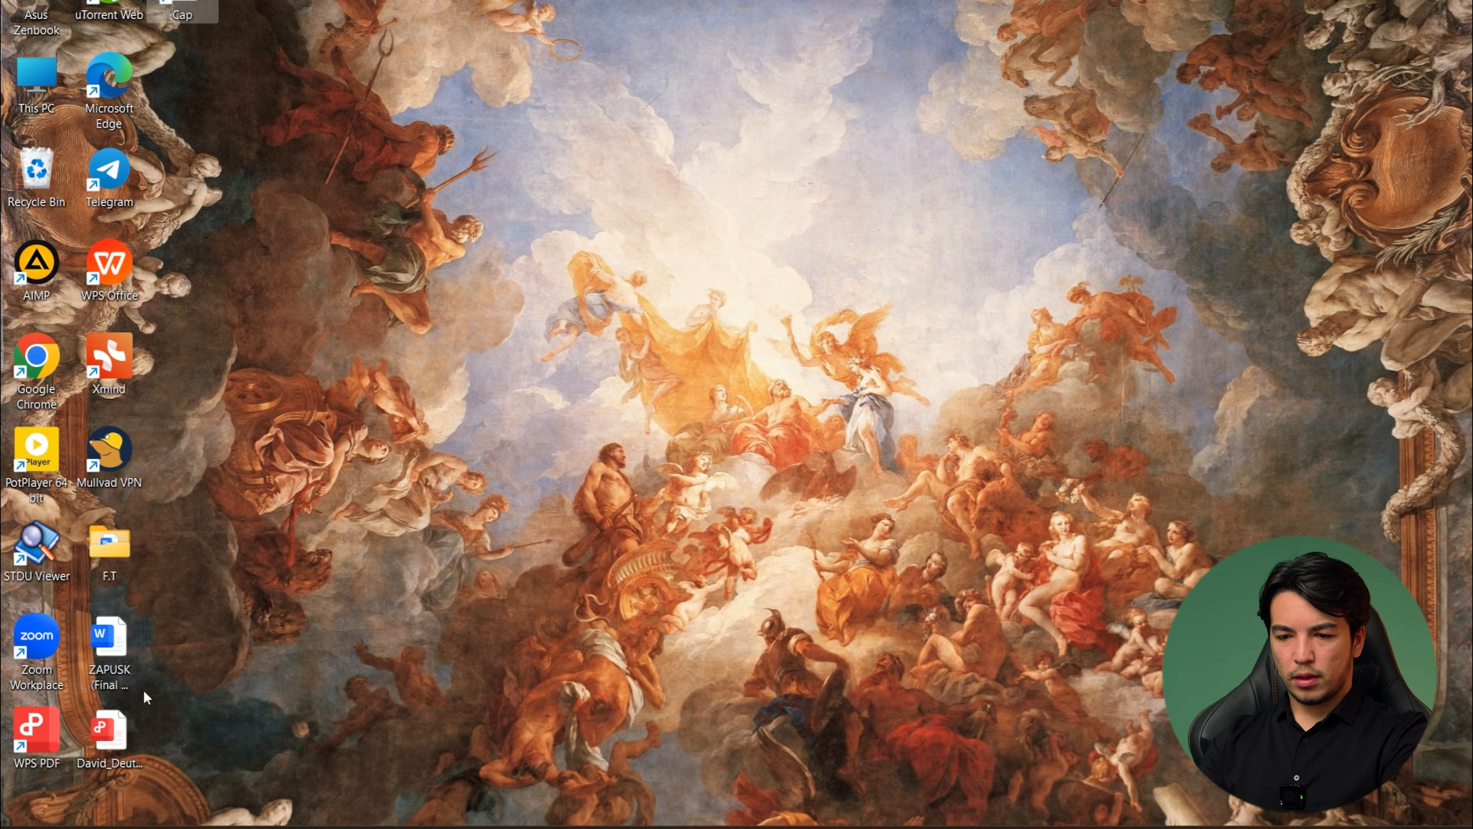
pyautogui.click(114, 736)
pyautogui.doubleClick(110, 732)
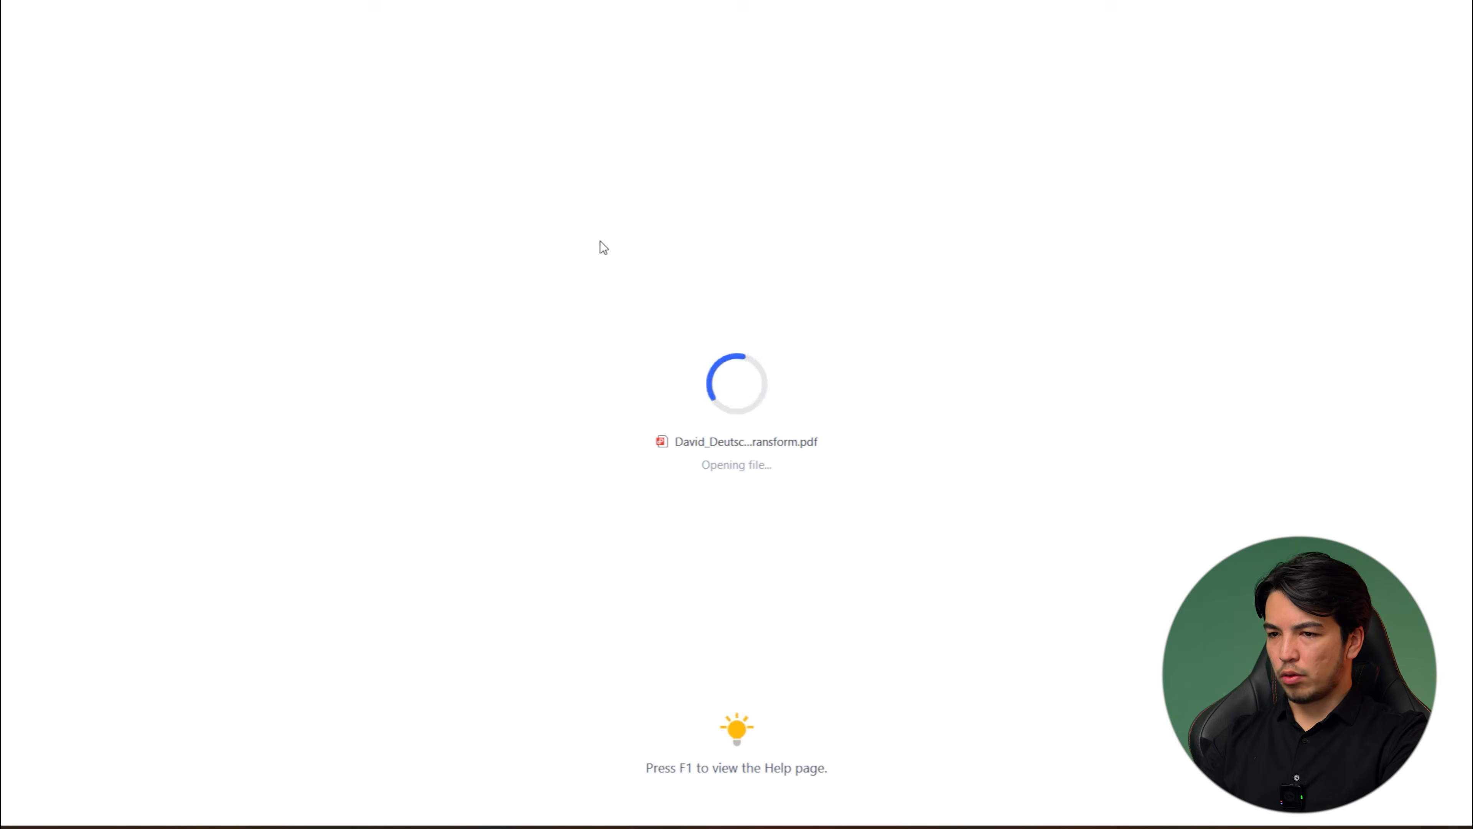
# - Copy the first three paragraphs on PDF page vii, from "Progress" to "scheme of things.", into the Google Docs document
pyautogui.scroll(-20, 814, 329)
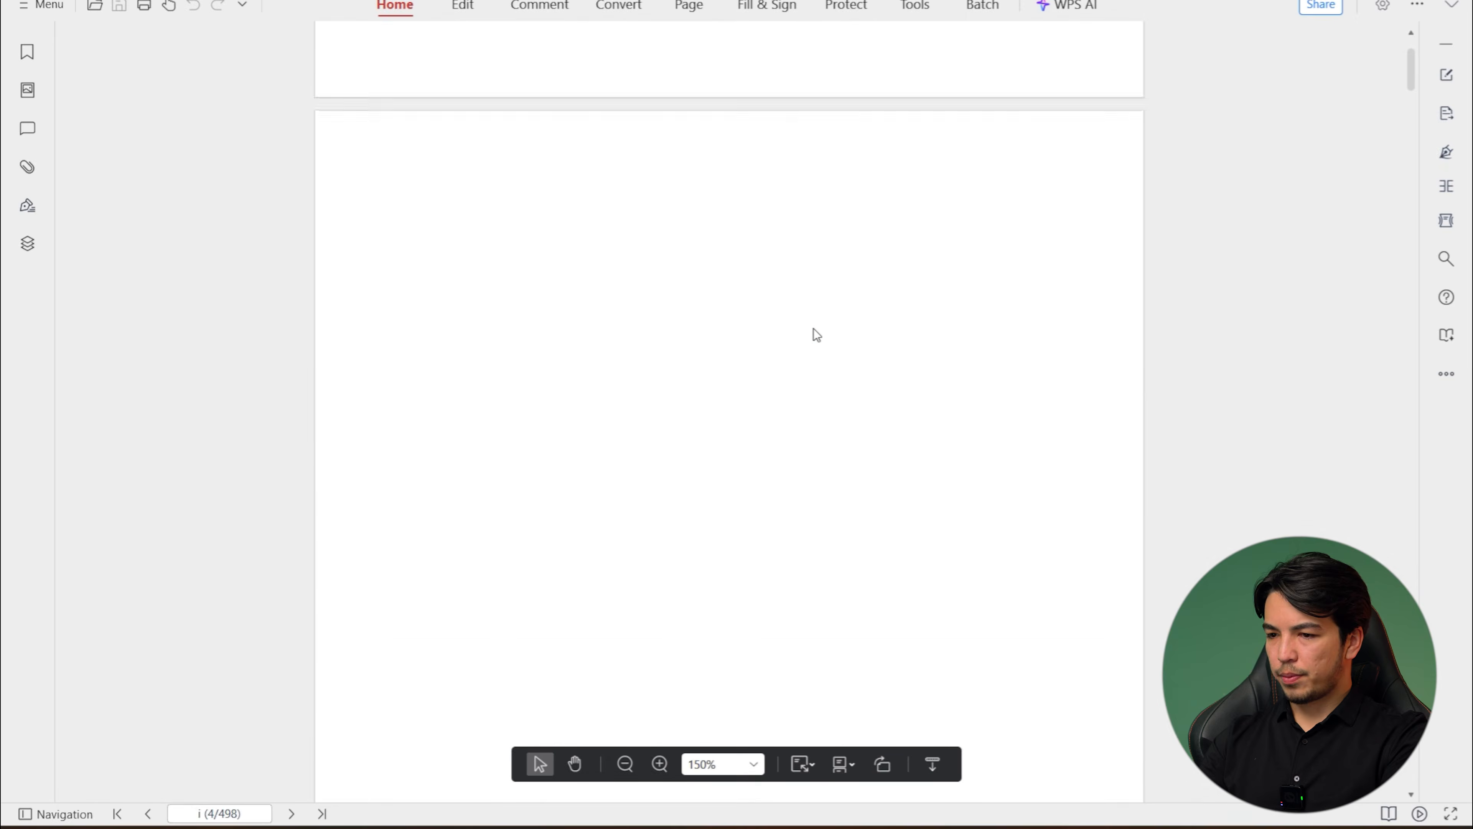
pyautogui.scroll(-10, 814, 325)
pyautogui.scroll(8, 814, 325)
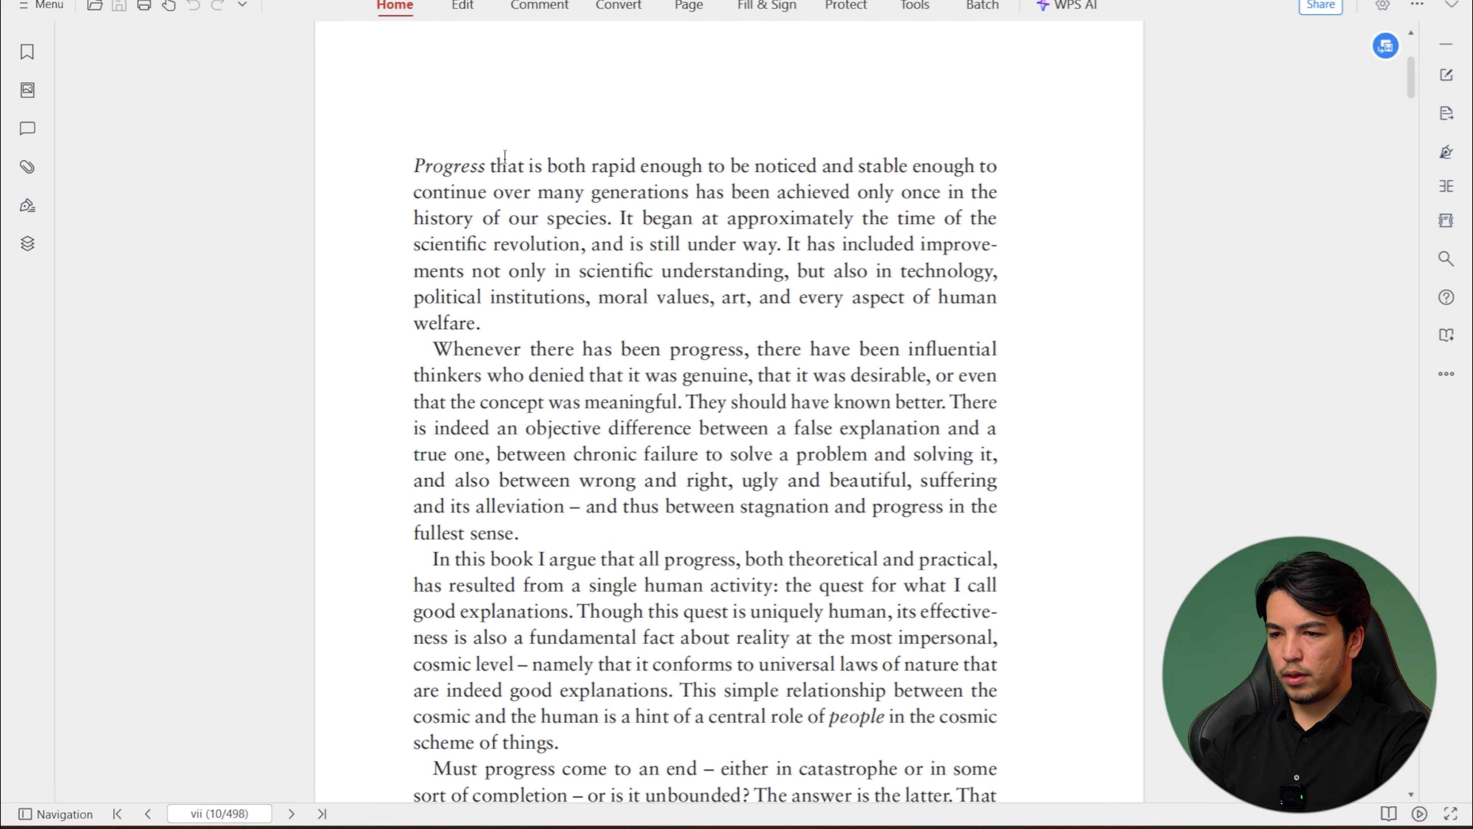
pyautogui.moveTo(417, 158)
pyautogui.mouseDown()
pyautogui.moveTo(656, 585)
pyautogui.moveTo(601, 768)
pyautogui.moveTo(579, 785)
pyautogui.moveTo(581, 103)
pyautogui.moveTo(566, 46)
pyautogui.moveTo(580, 458)
pyautogui.moveTo(566, 747)
pyautogui.mouseUp()
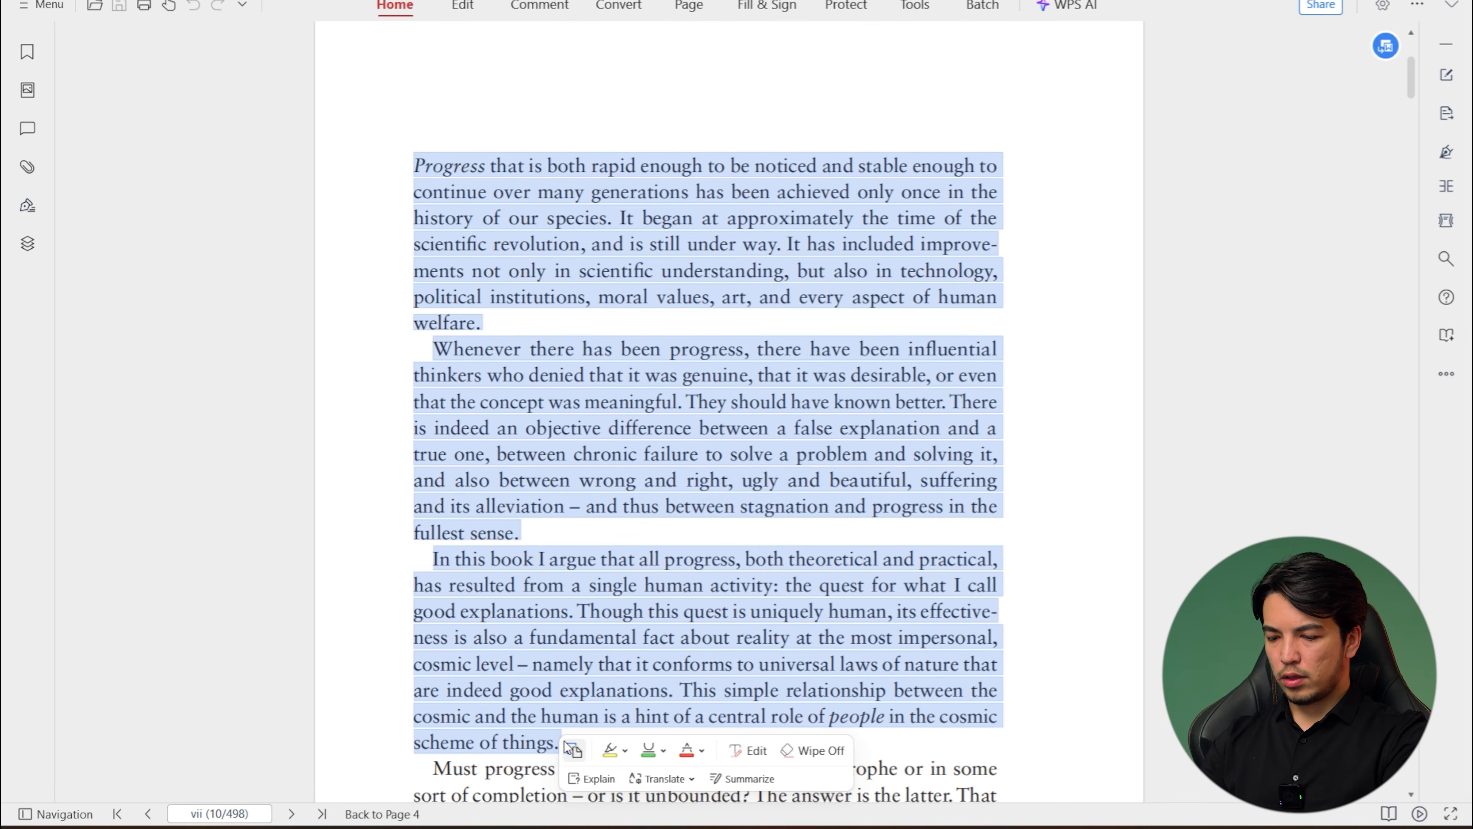
pyautogui.hotkey('alt', 'Tab')
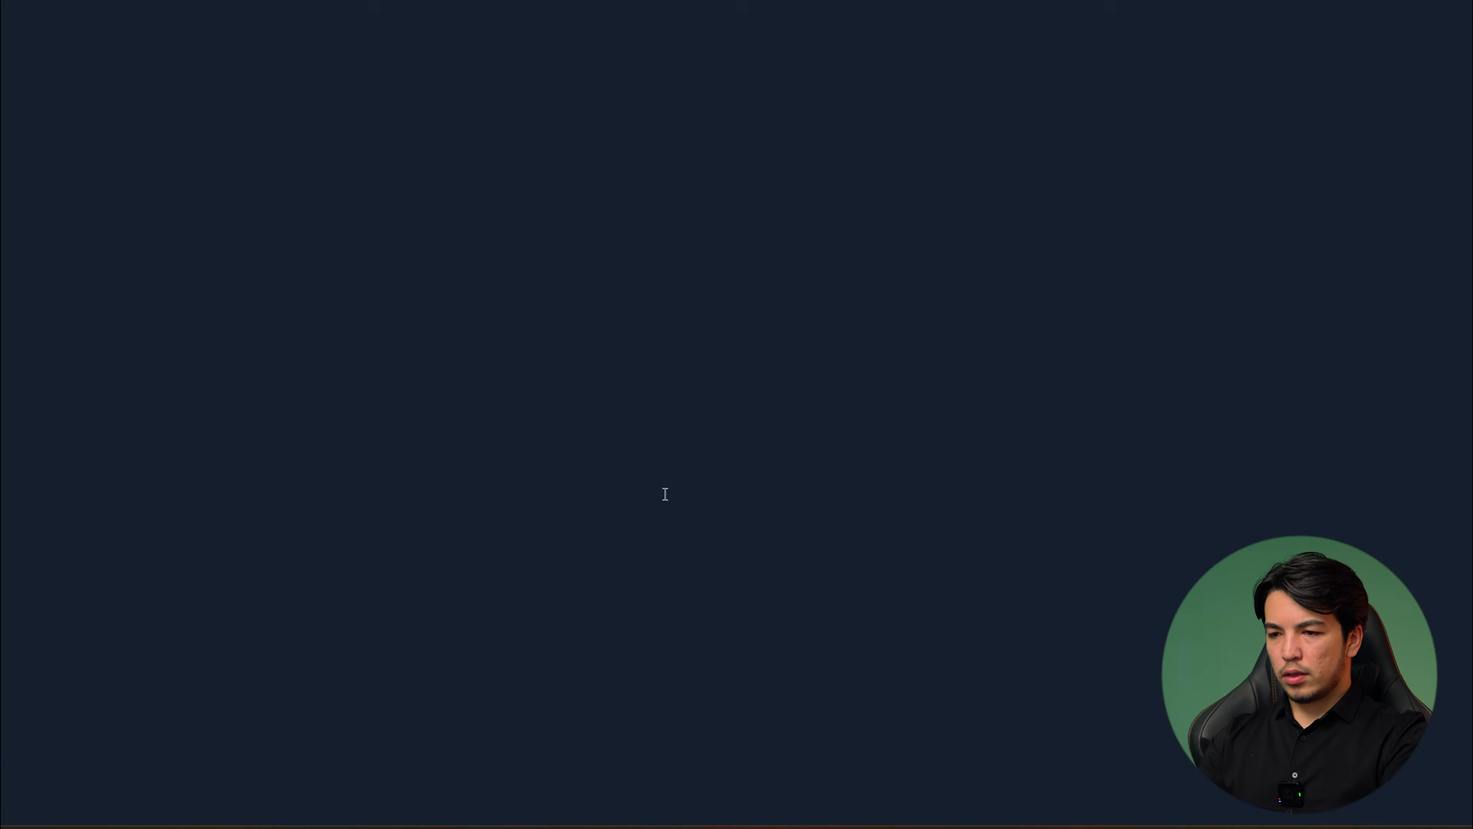
pyautogui.write('Progress that is both rapid enough to be noticed and stable enough to continue over many generations has been achieved only once in the history of our species. It began at approximately the time of the scientific revolution, and is still under way. It has included improve ments not only in scientific understanding, but also in technology, political institutions, moral values, art, and every aspect of human welfare. Whenever there has been progress, there have been influential thinkers who denied that it was genuine, that it was desirable, or even that the concept was meaningful. They should have known better. There is indeed an objective difference between a false explanation and a true one, between chronic failure to solve a problem and solving it, and also between wrong and right, ugly and beautiful, suffering and its alleviation – and thus between stagnation and progress in the fullest sense. In this book I argue that all progress, both theoretical and practical, has resulted from a single human activity: the quest for what I call good explanations. Though this quest is uniquely human, its effective ness is also a fundamental fact about reality at the most impersonal, cosmic level – namely that it conforms to universal laws of nature that are indeed good explanations. This simple relationship between the cosmic and the human is a hint of a central role of people in the cosmic scheme of things.')
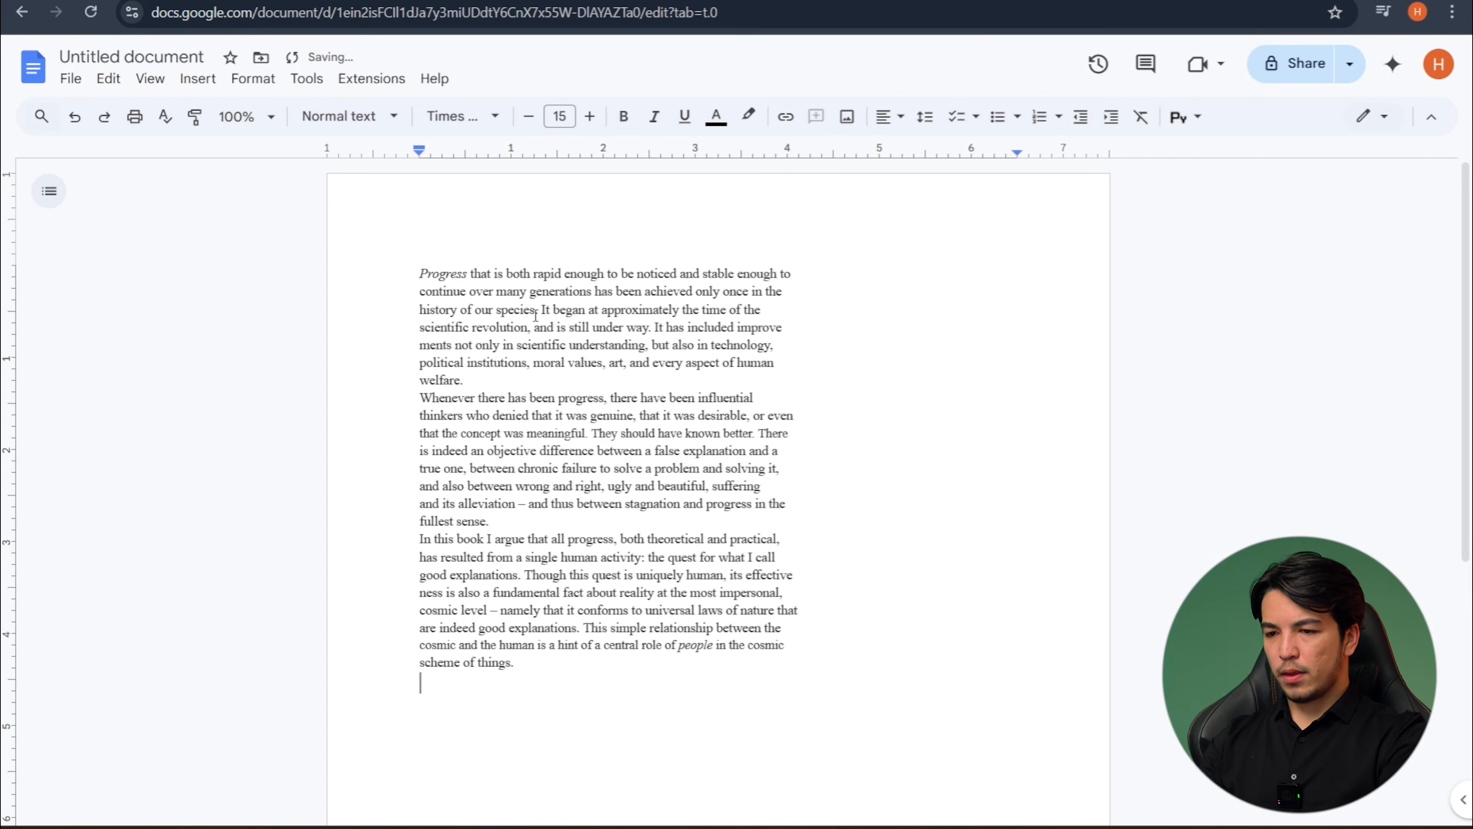
pyautogui.hotkey('ctrl', 'a')
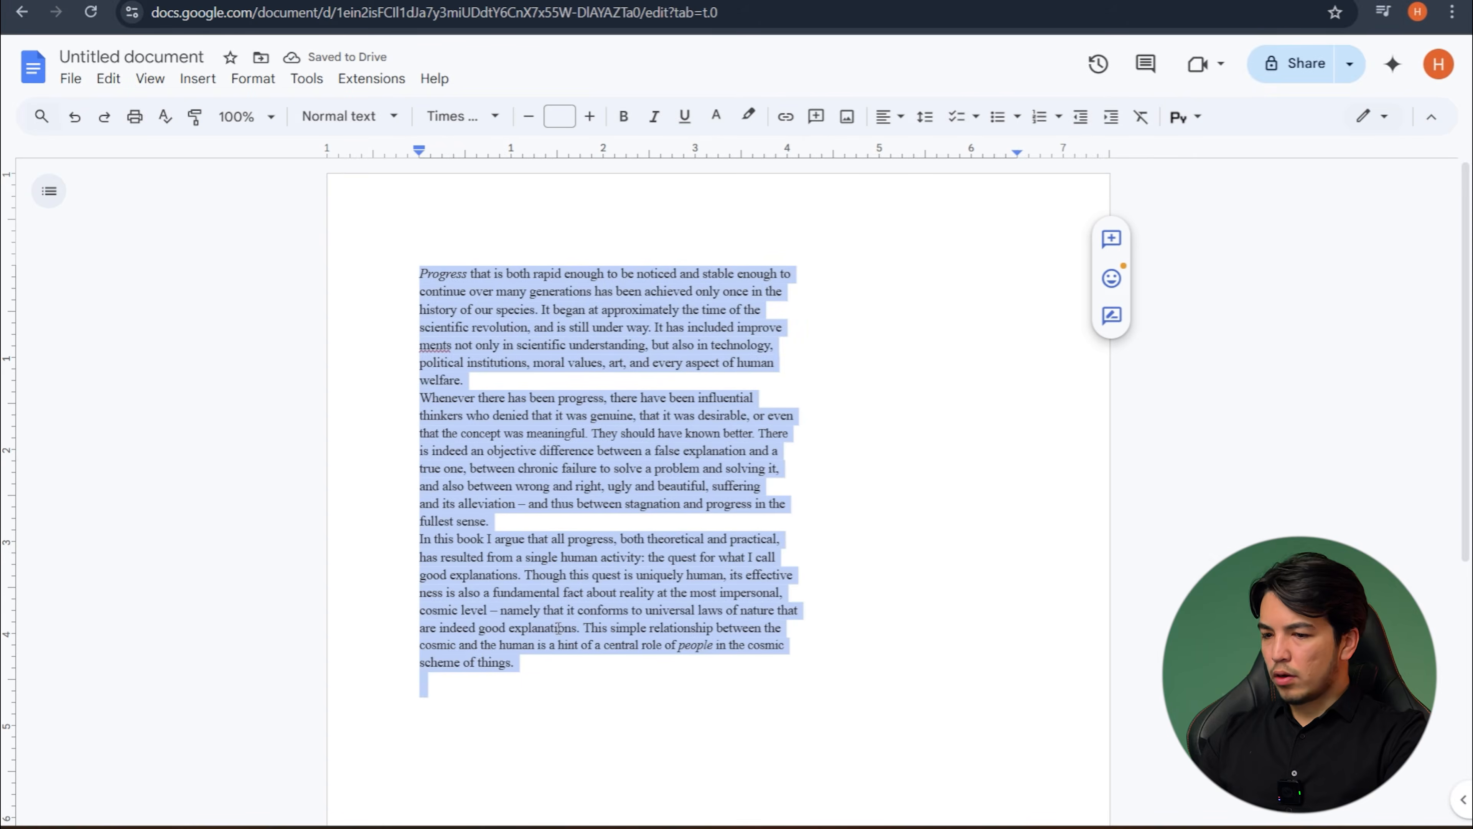
pyautogui.click(1016, 154)
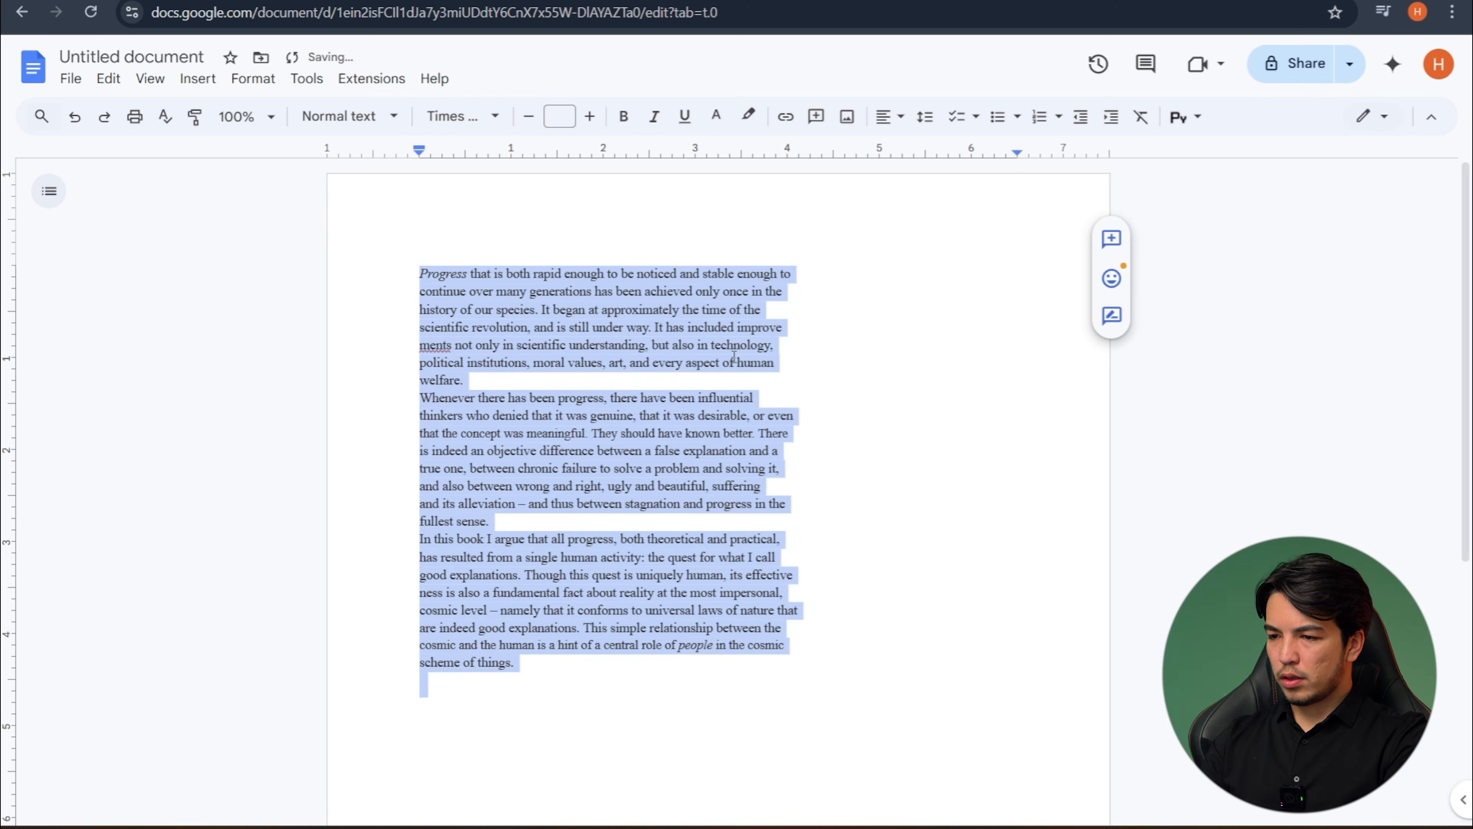
pyautogui.click(734, 358)
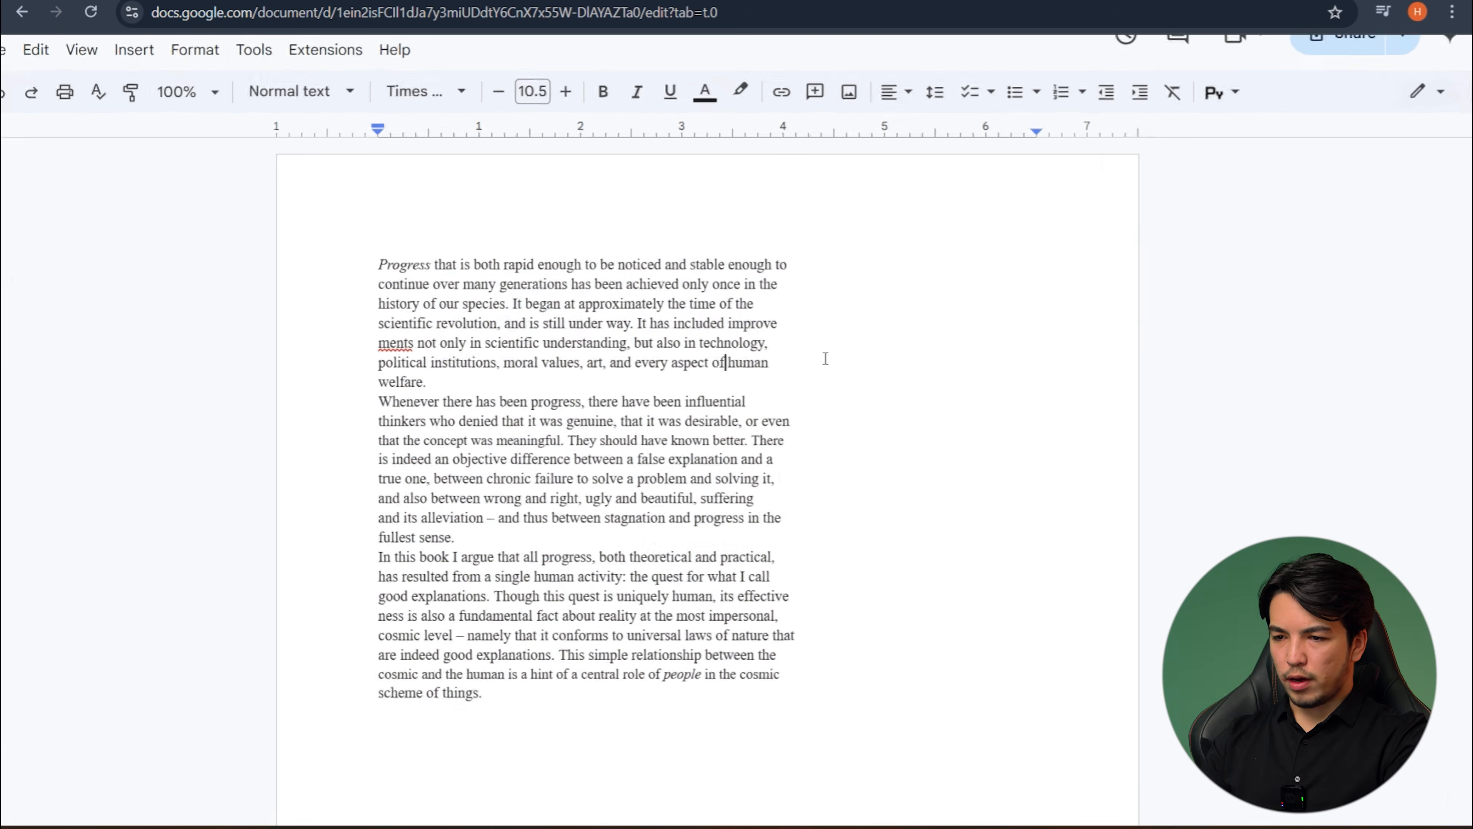
# - Set the document's zoom to 125%
pyautogui.click(184, 85)
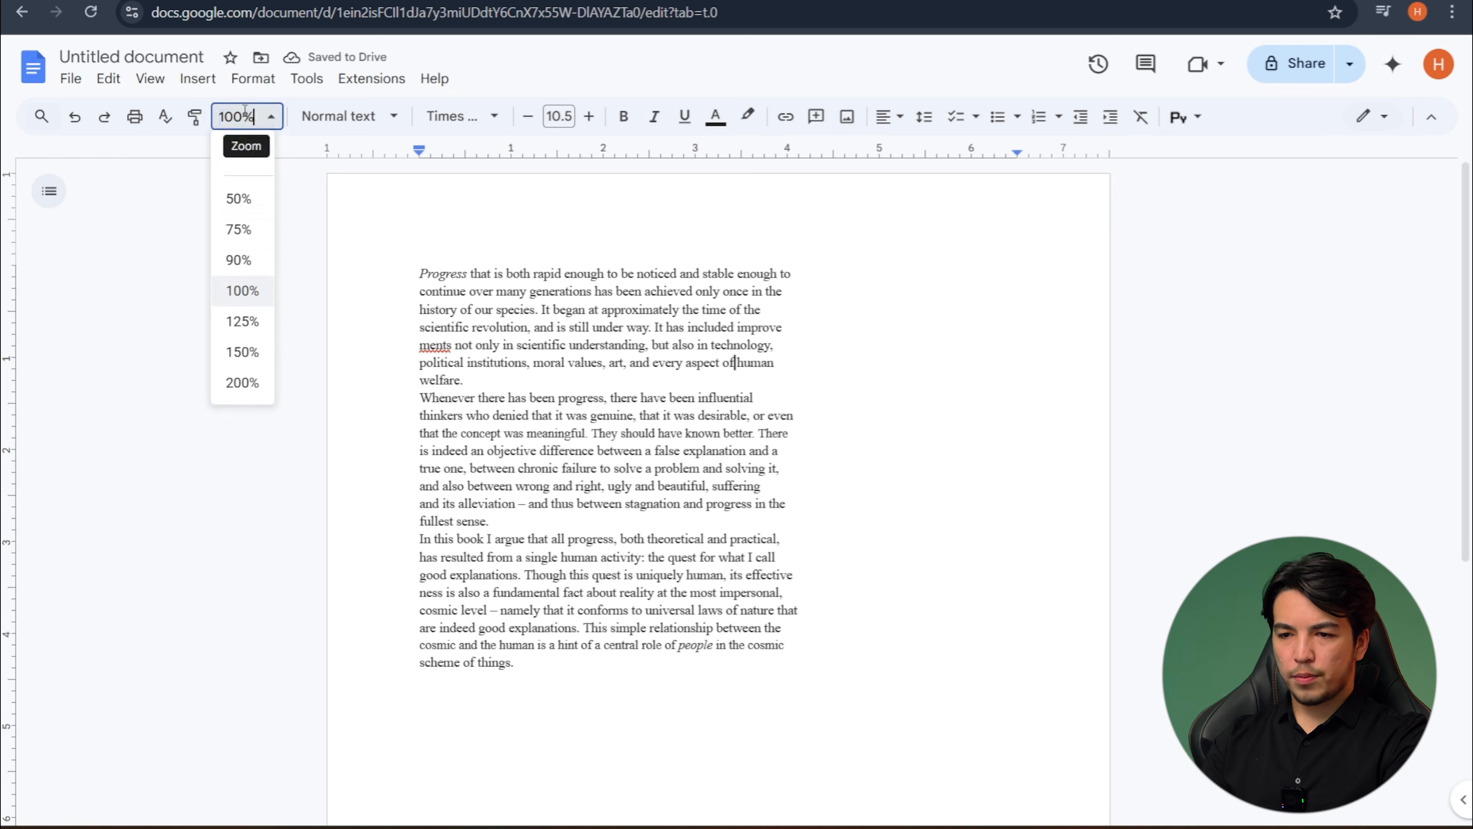
pyautogui.click(248, 322)
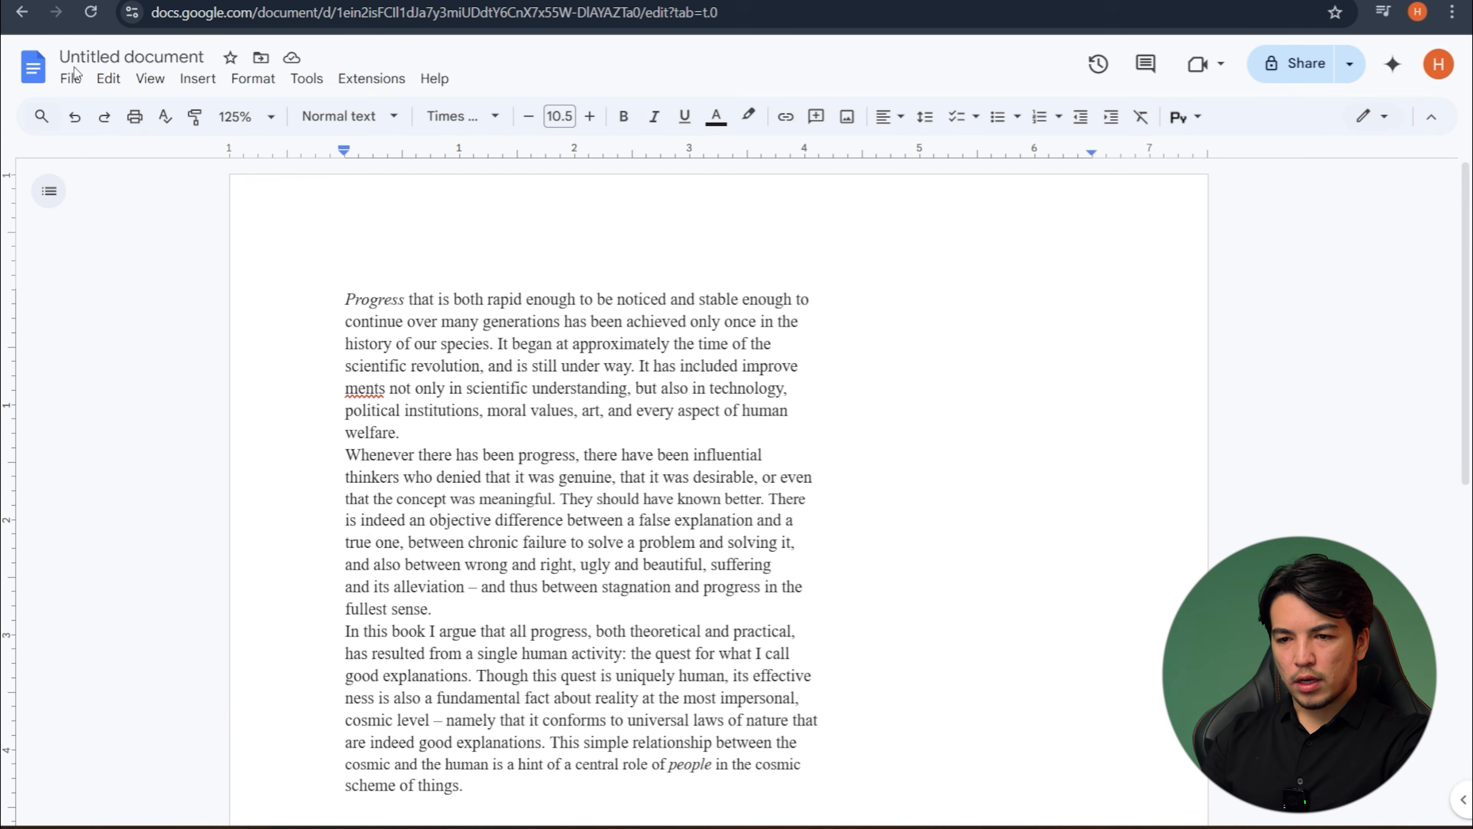
pyautogui.click(70, 79)
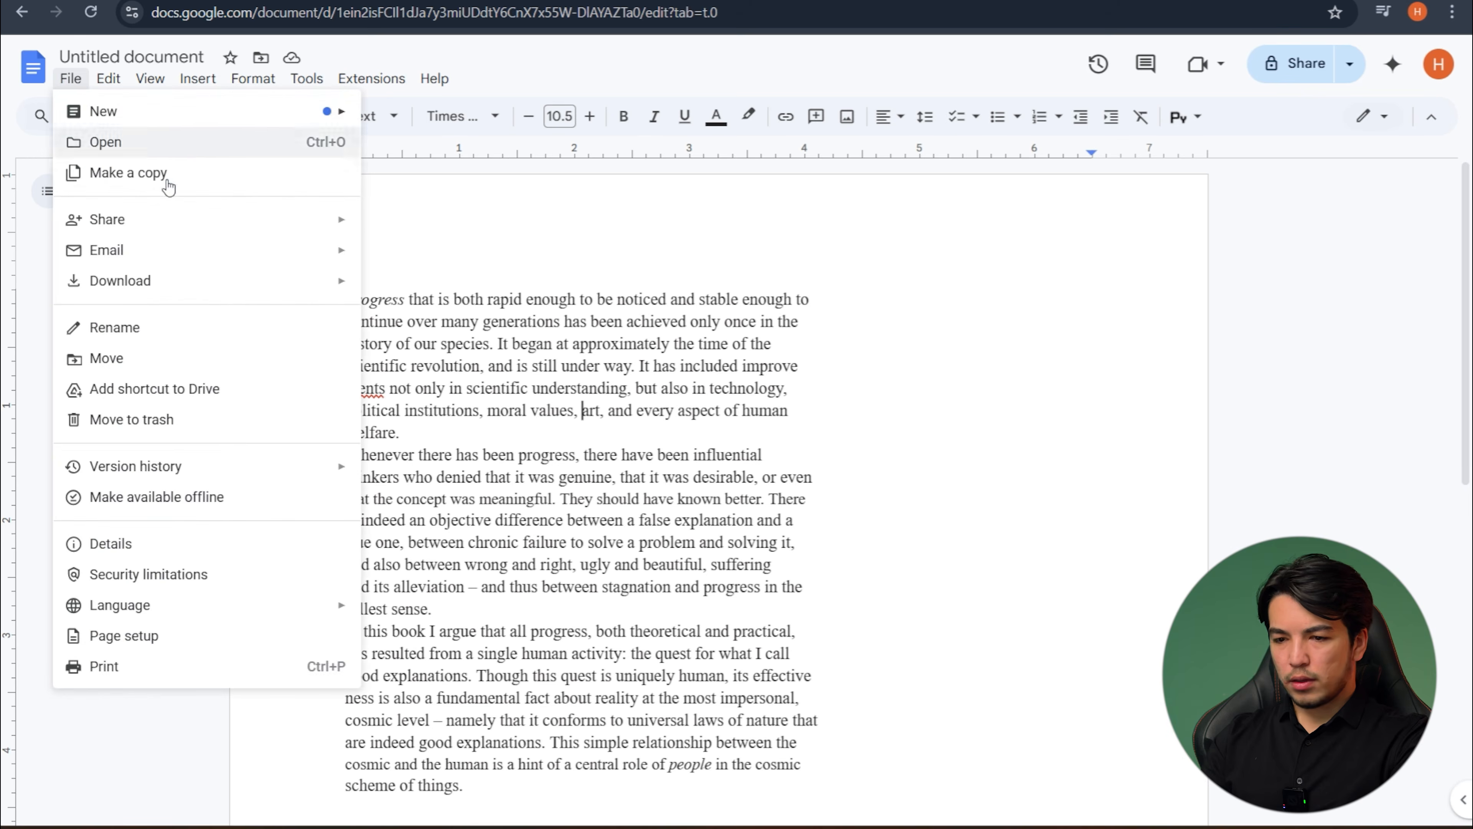
pyautogui.moveTo(100, 83)
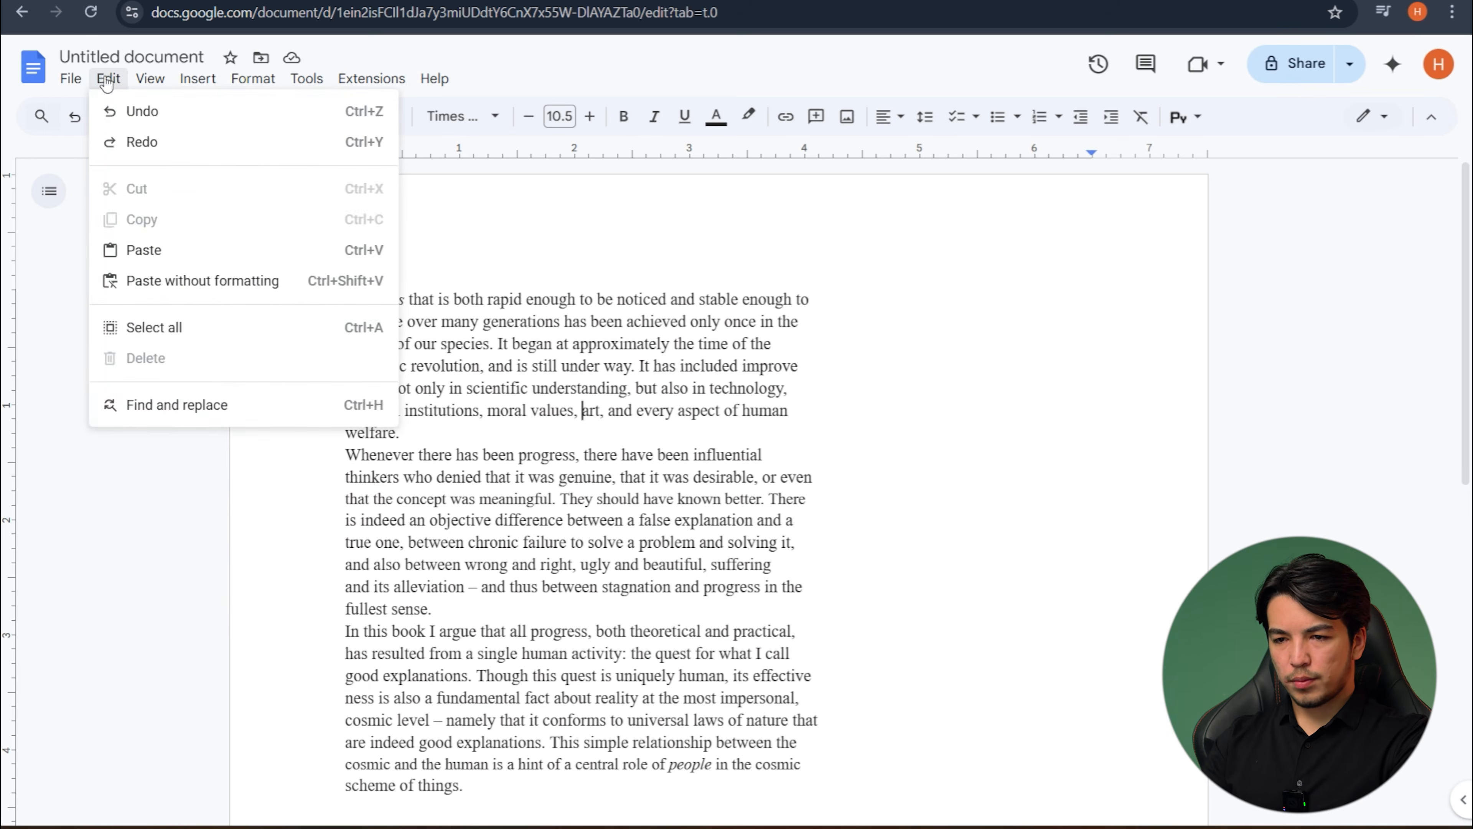
pyautogui.moveTo(164, 90)
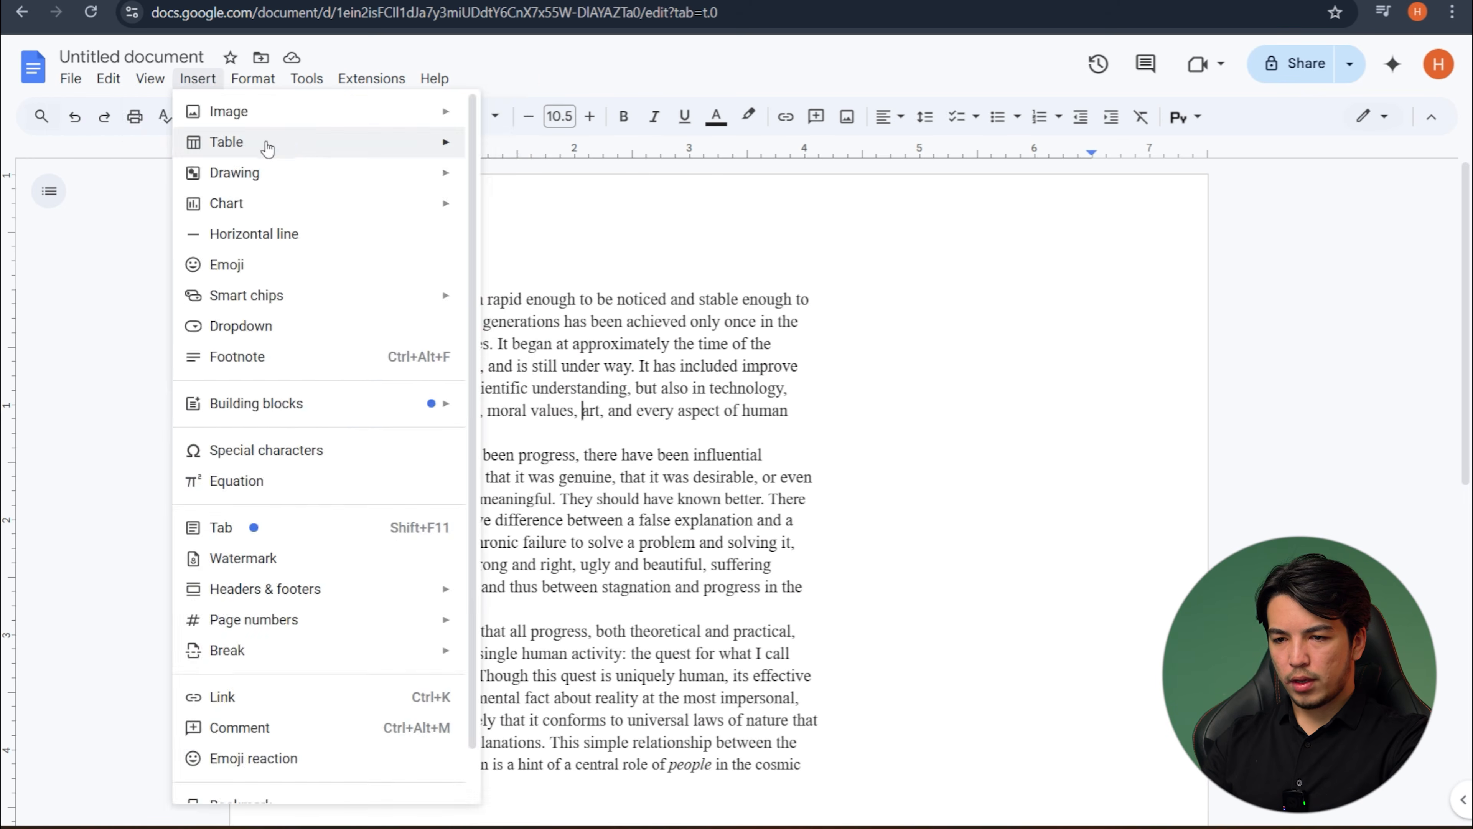
pyautogui.click(820, 459)
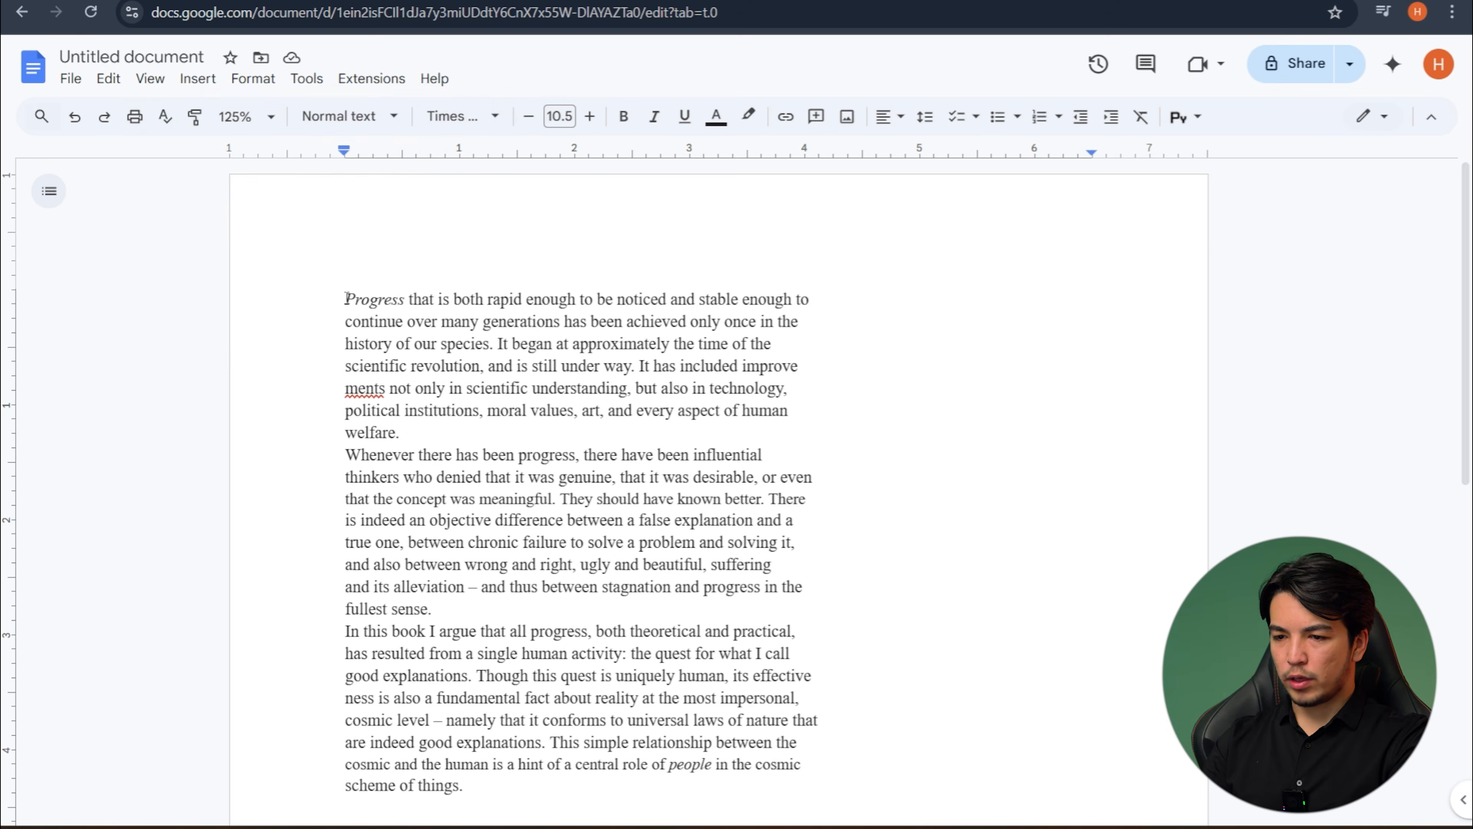
# - Add the comment "Bunda xatolik bor" to the words "Progress that is both rapid enough to be noticed" and reopen it from the highlighted text
pyautogui.moveTo(372, 299); pyautogui.dragTo(670, 295)
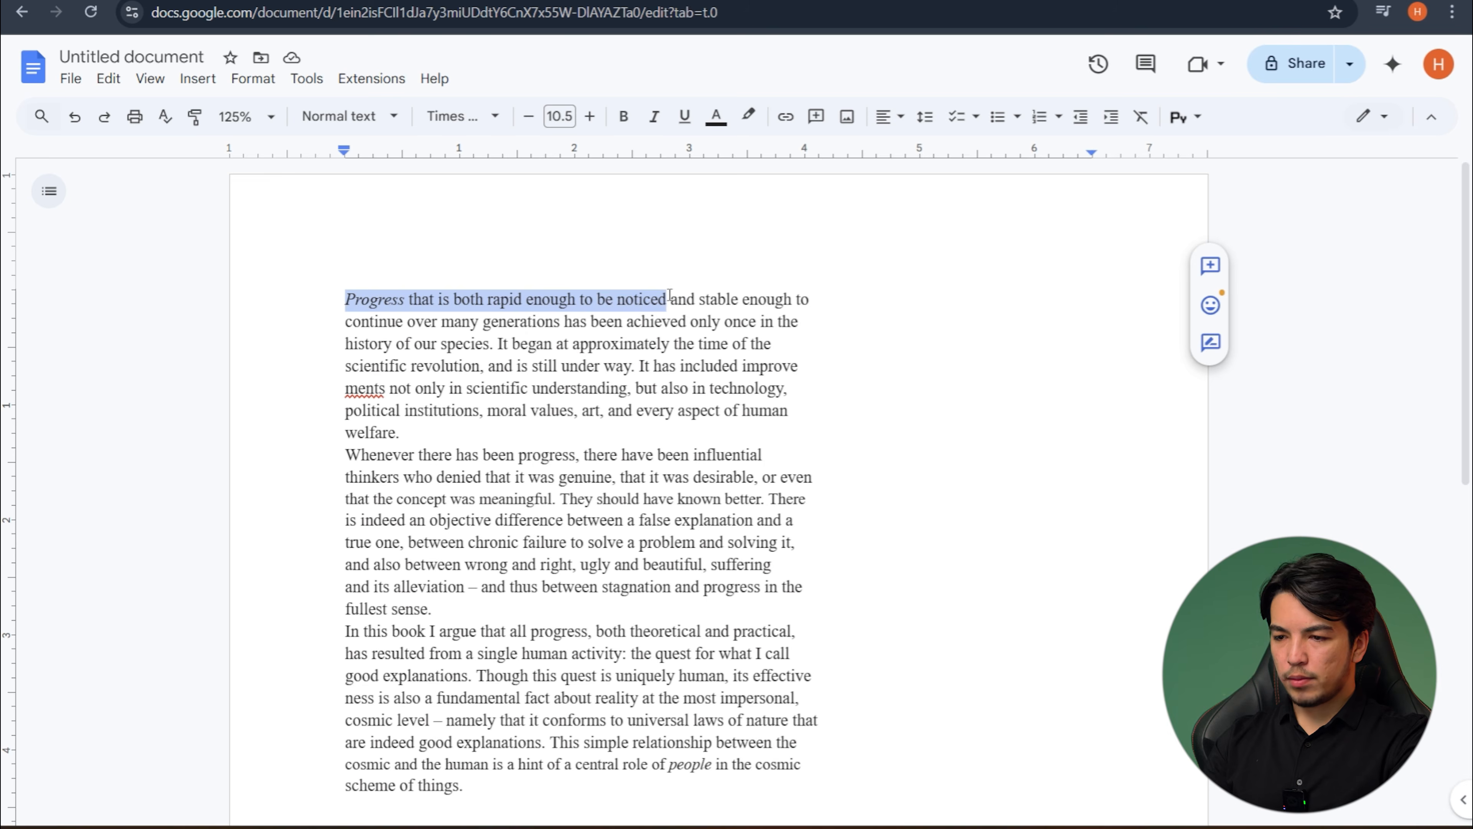
pyautogui.click(1213, 268)
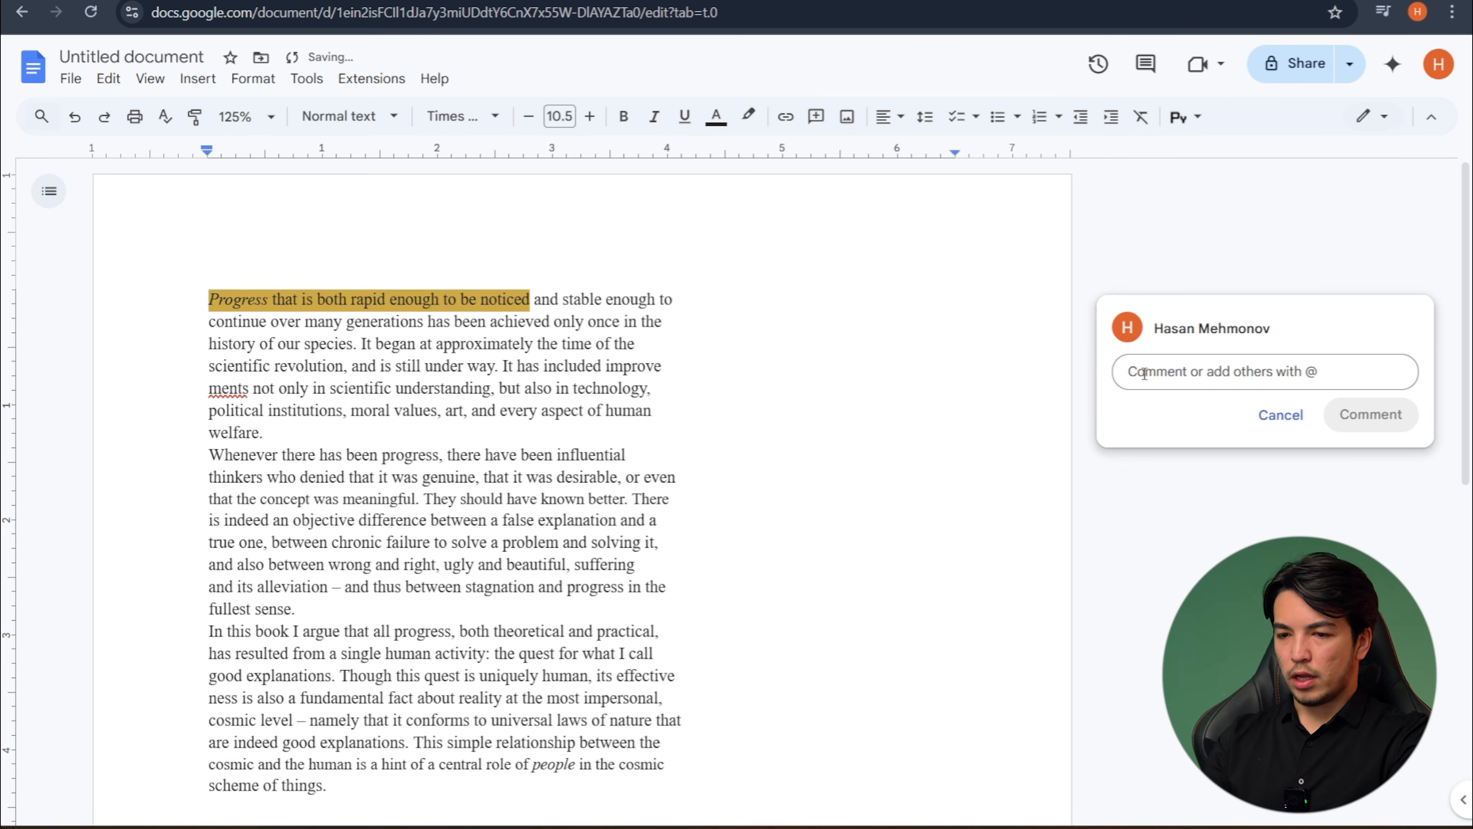
pyautogui.write('Bunda xatolik')
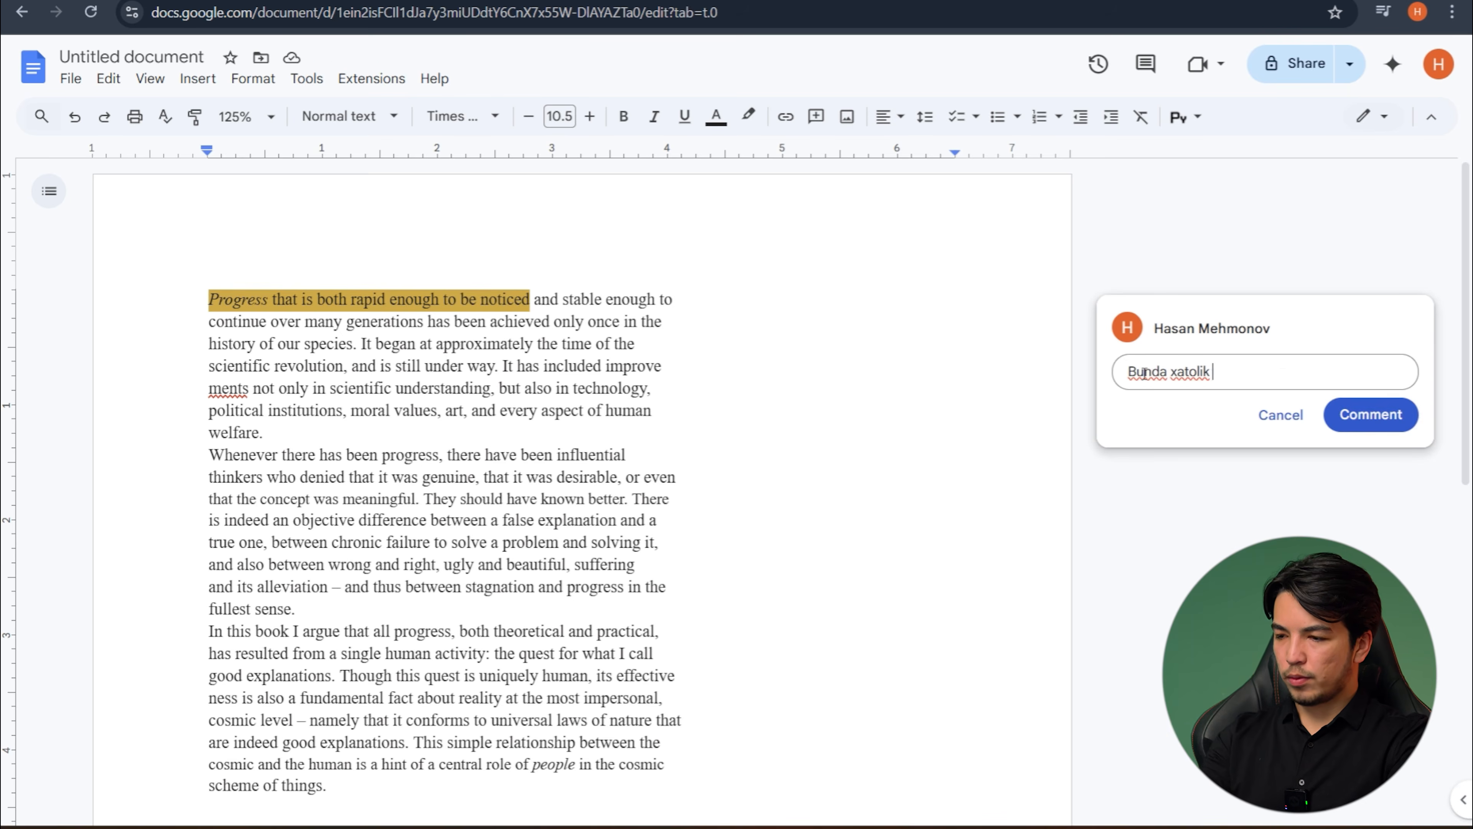
pyautogui.click(1403, 422)
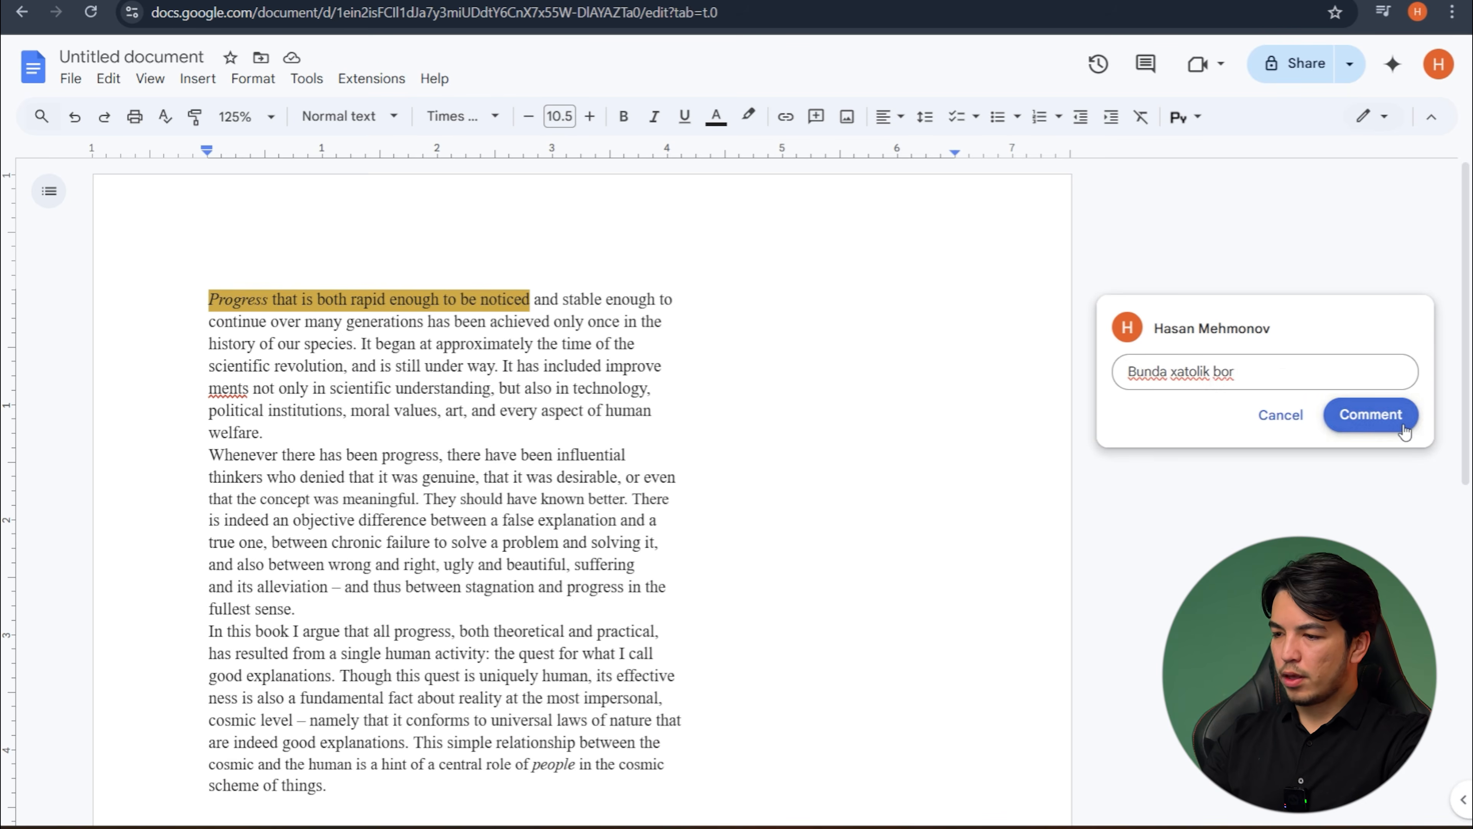
pyautogui.click(474, 388)
pyautogui.click(407, 288)
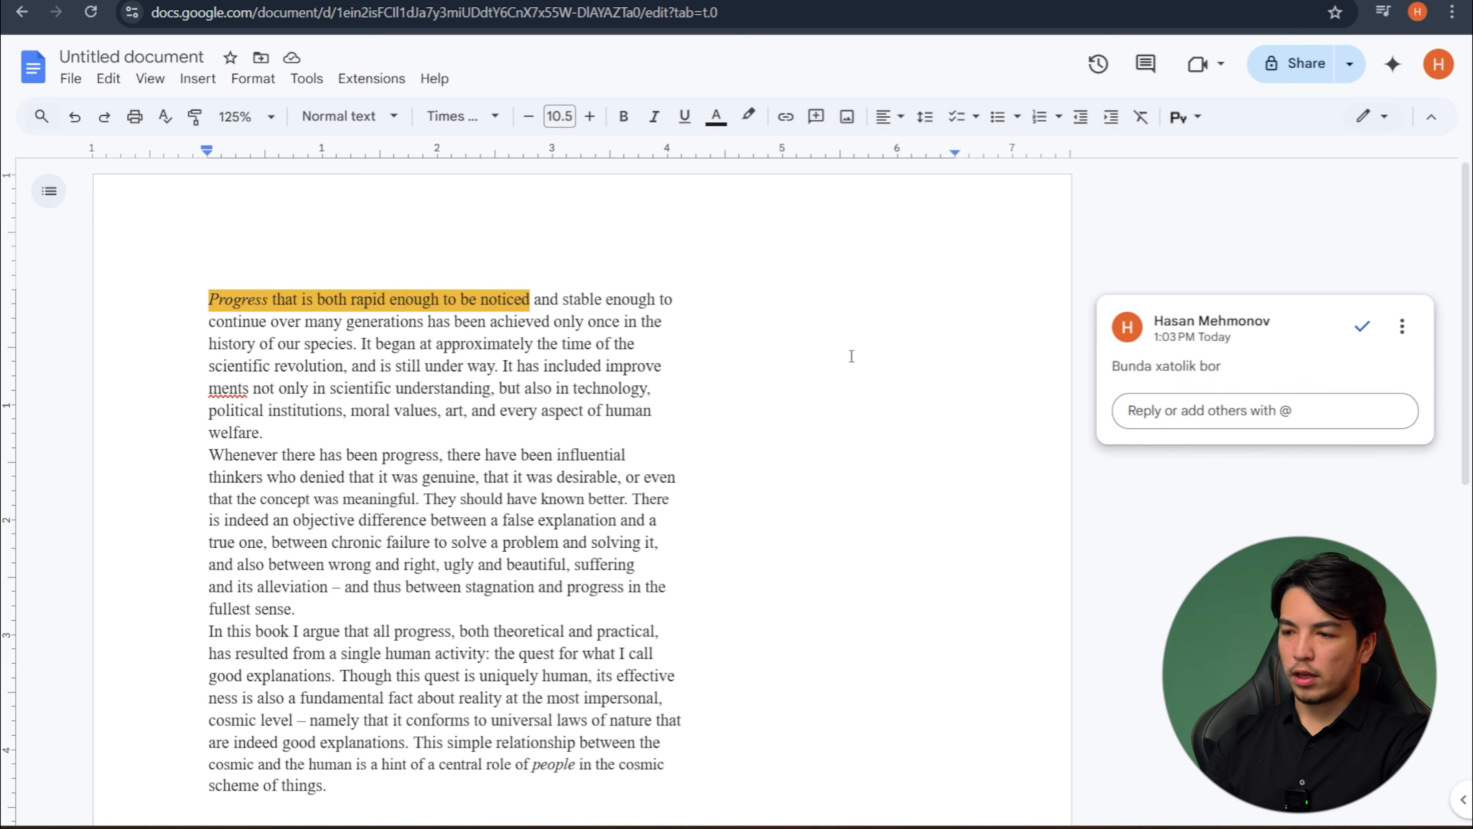
pyautogui.click(763, 348)
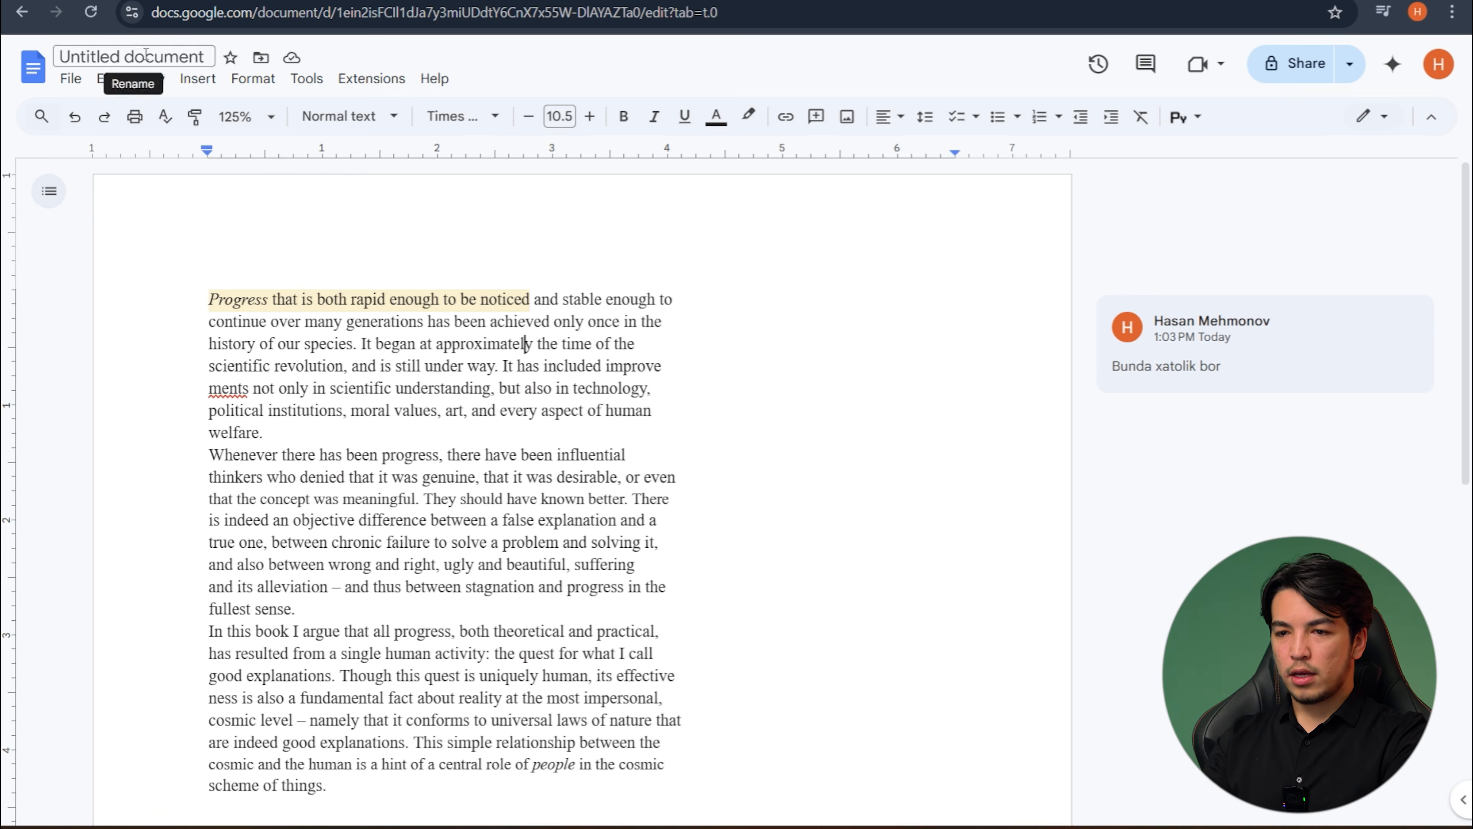
# - Rename the document as "Beginning of the Infinity"
pyautogui.click(185, 65)
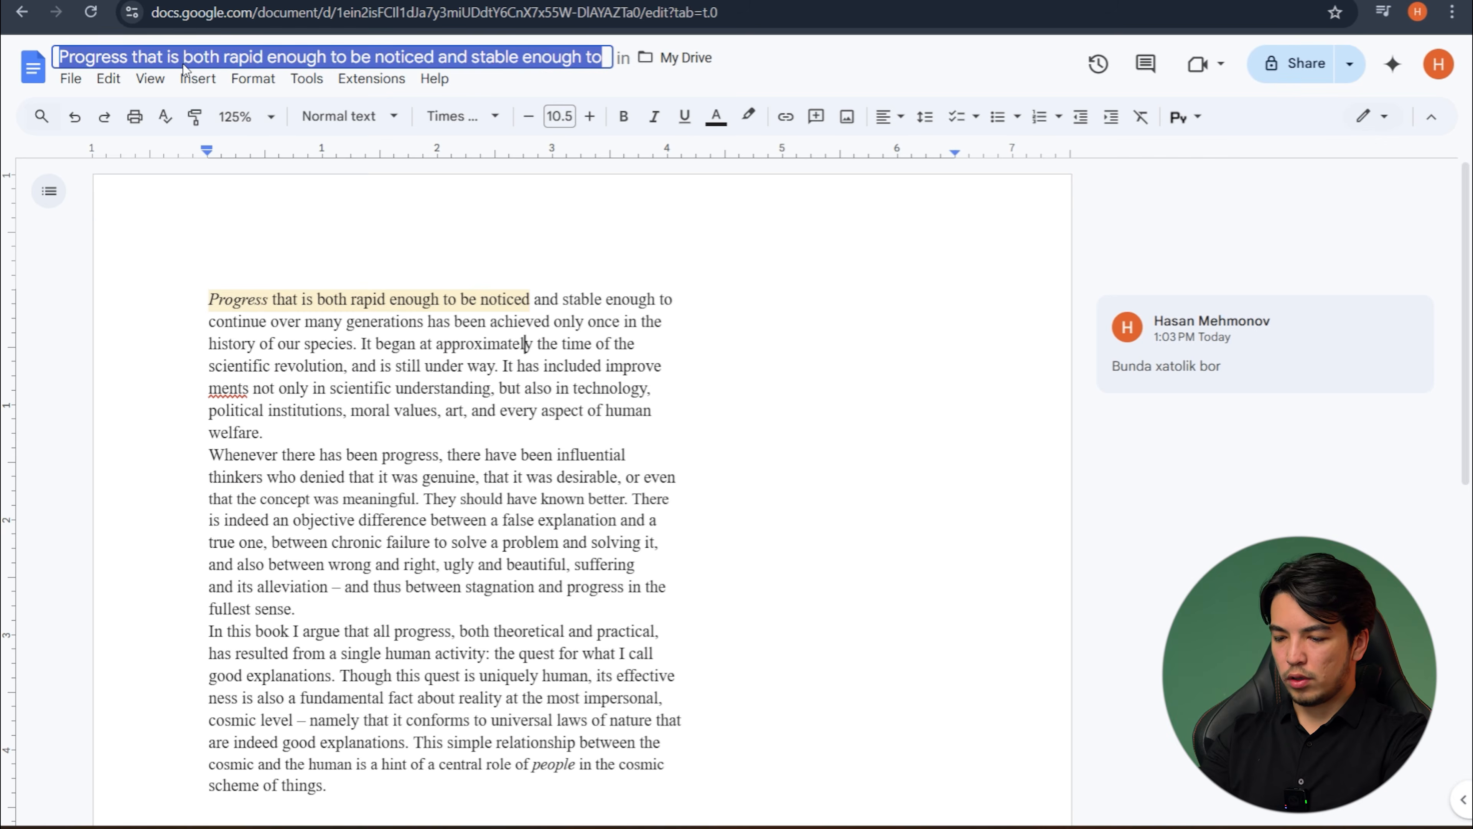
pyautogui.write('David Du')
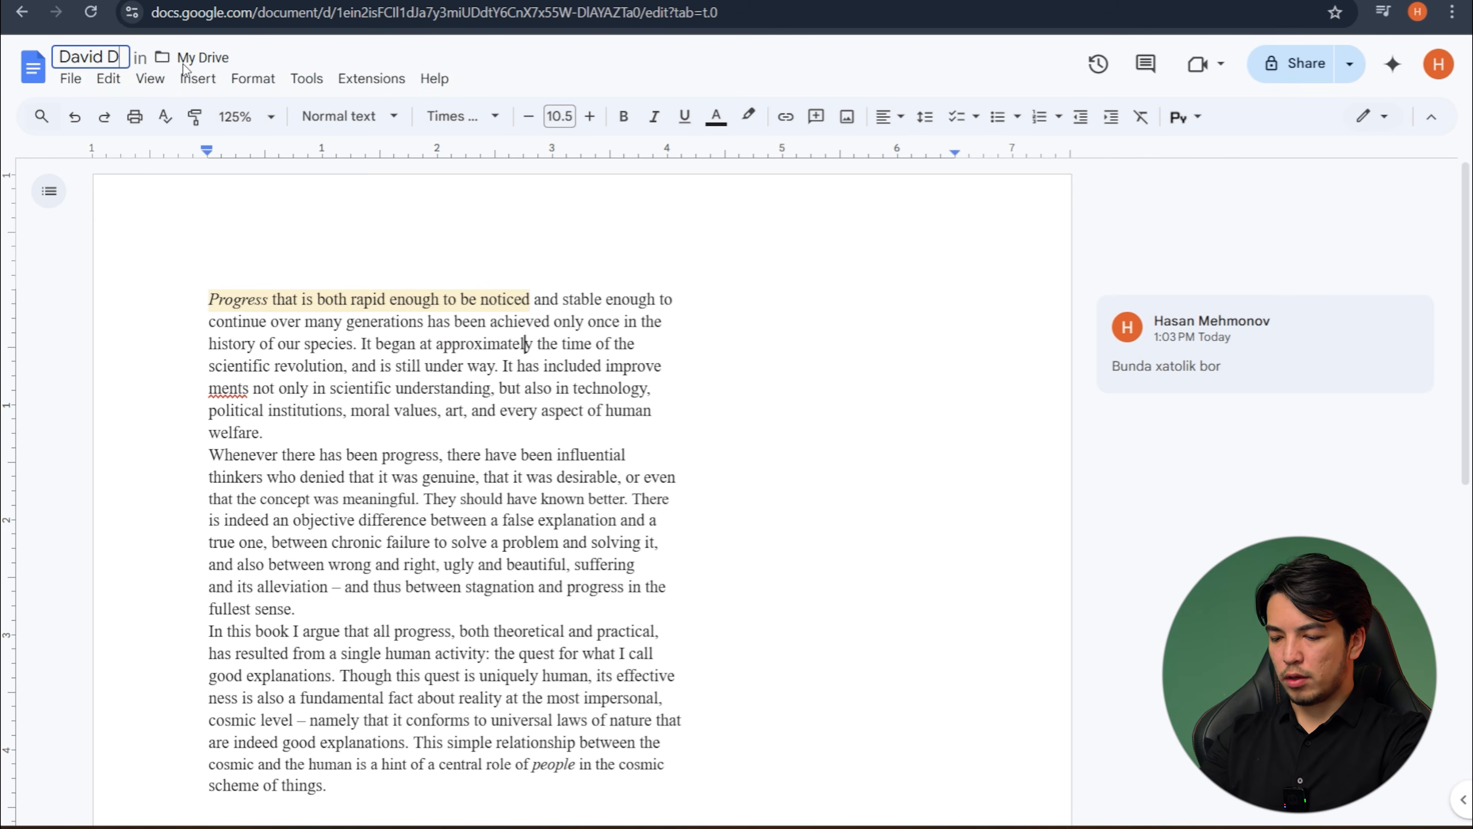
pyautogui.press('BackSpace')
pyautogui.press('BackSpace')
pyautogui.press('BackSpace')
pyautogui.press('BackSpace')
pyautogui.press('BackSpace')
pyautogui.press('BackSpace')
pyautogui.press('BackSpace')
pyautogui.press('BackSpace')
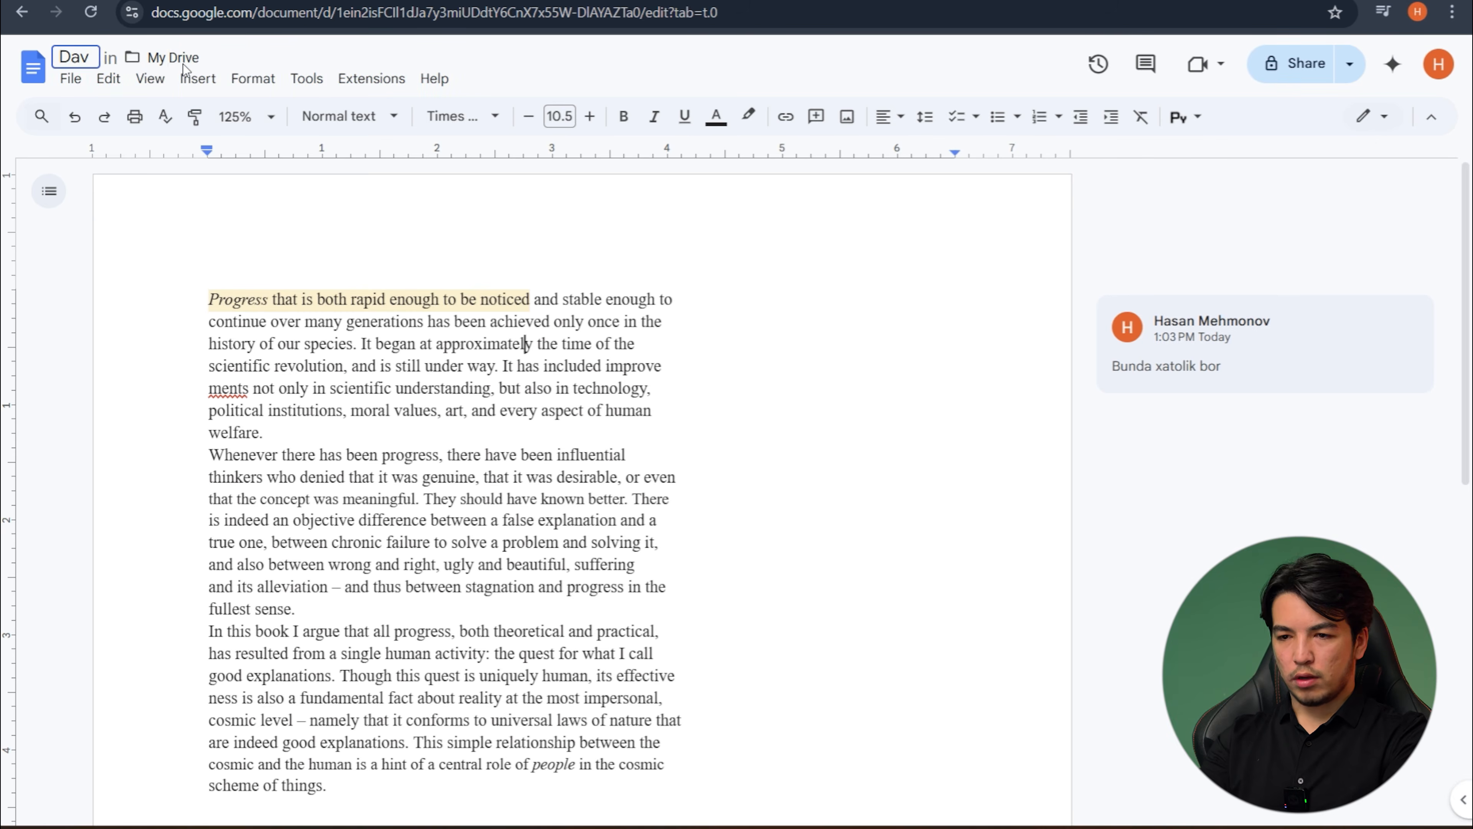
pyautogui.write('Begi')
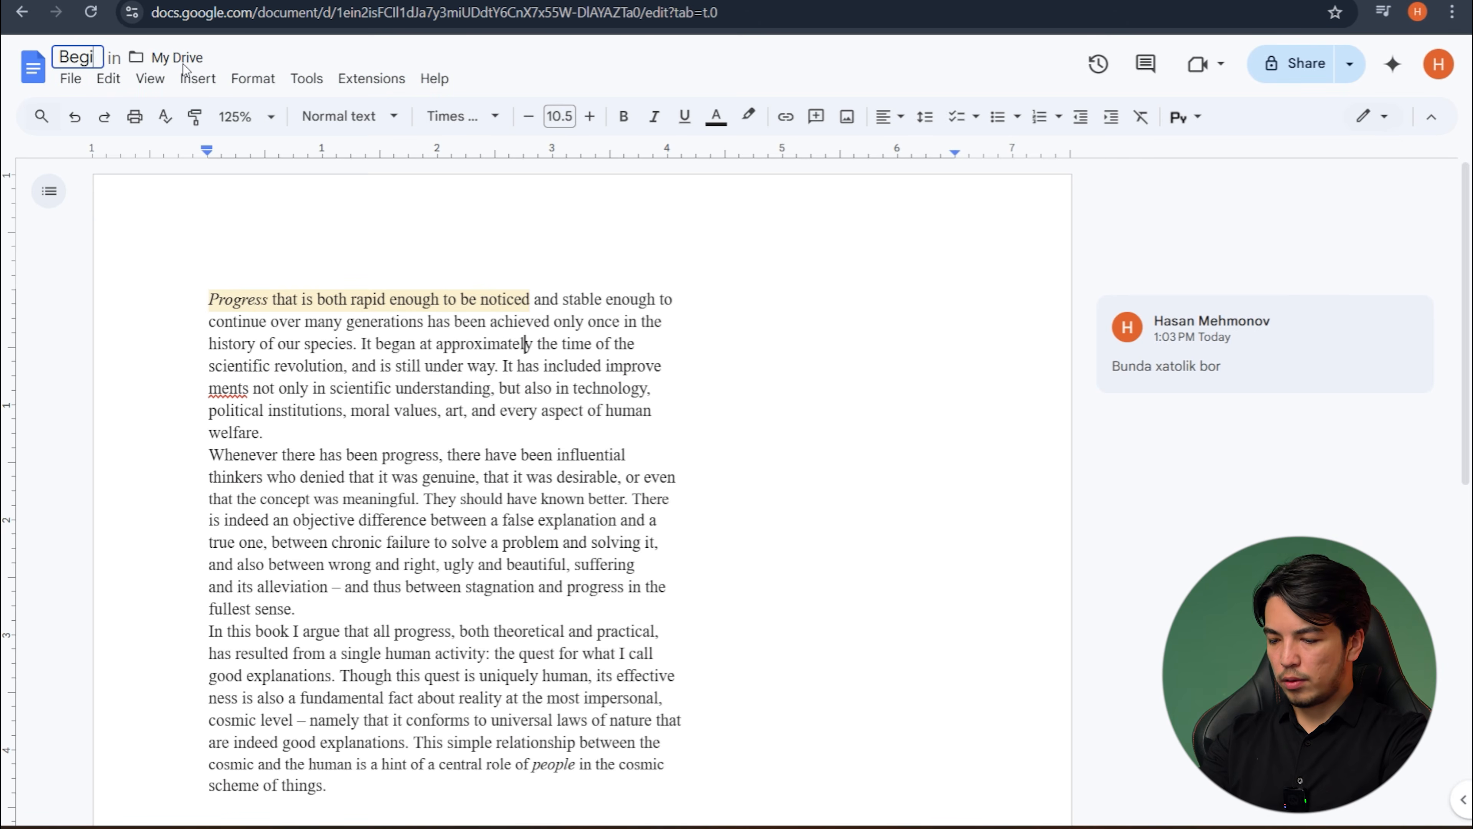
pyautogui.write('nning of the ')
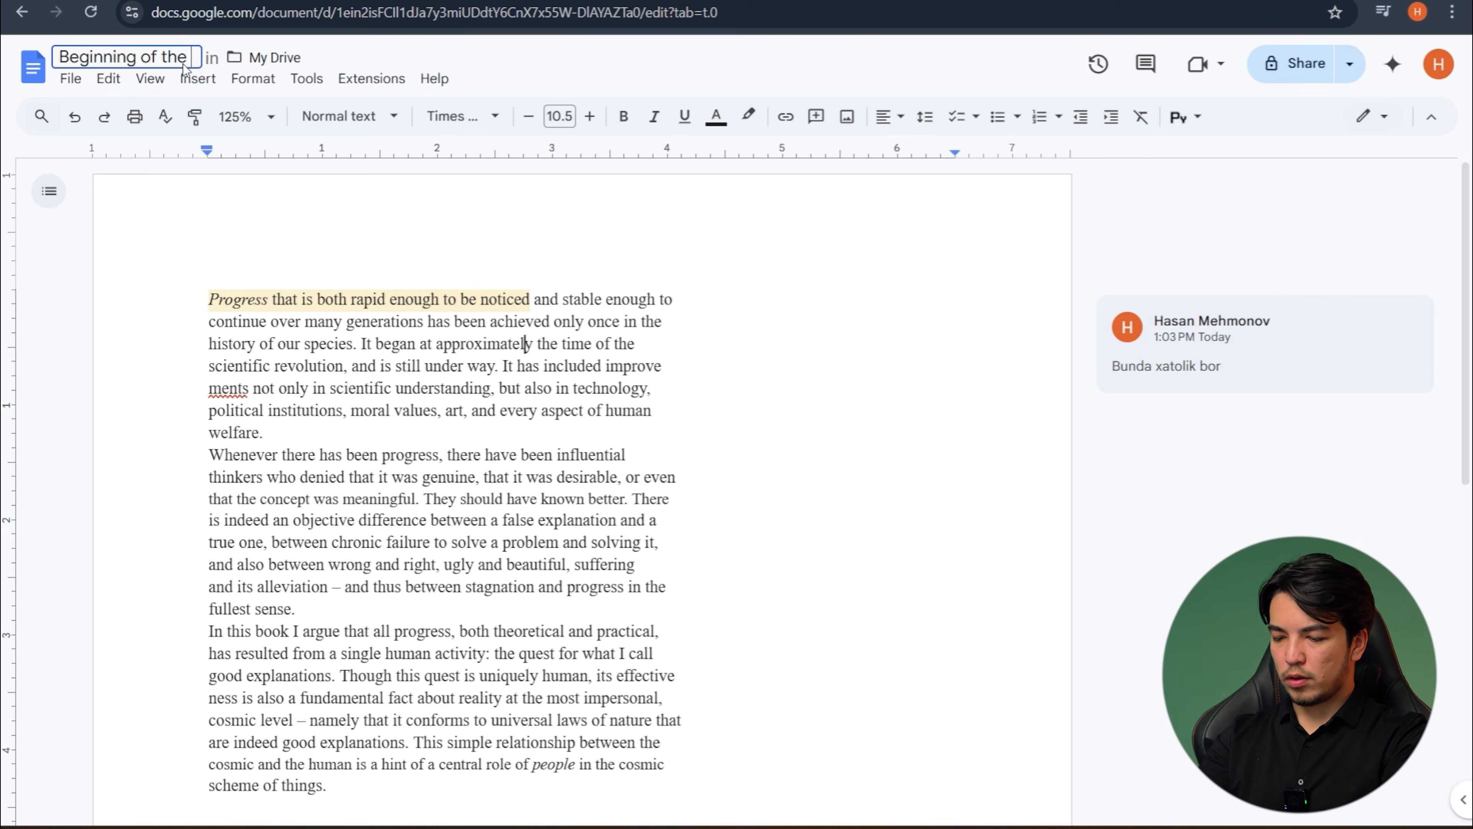
pyautogui.write('Infinity')
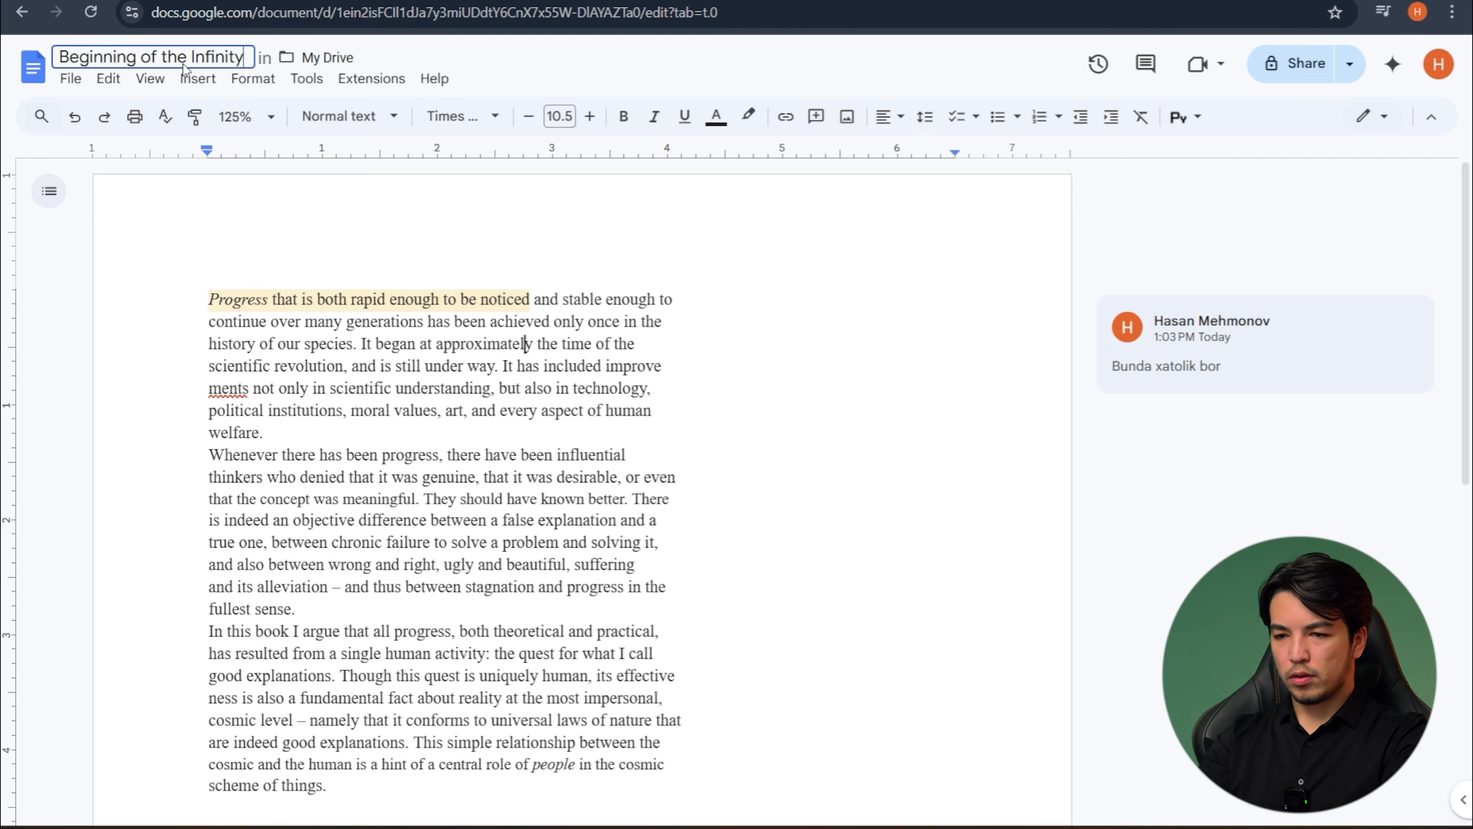
pyautogui.click(264, 248)
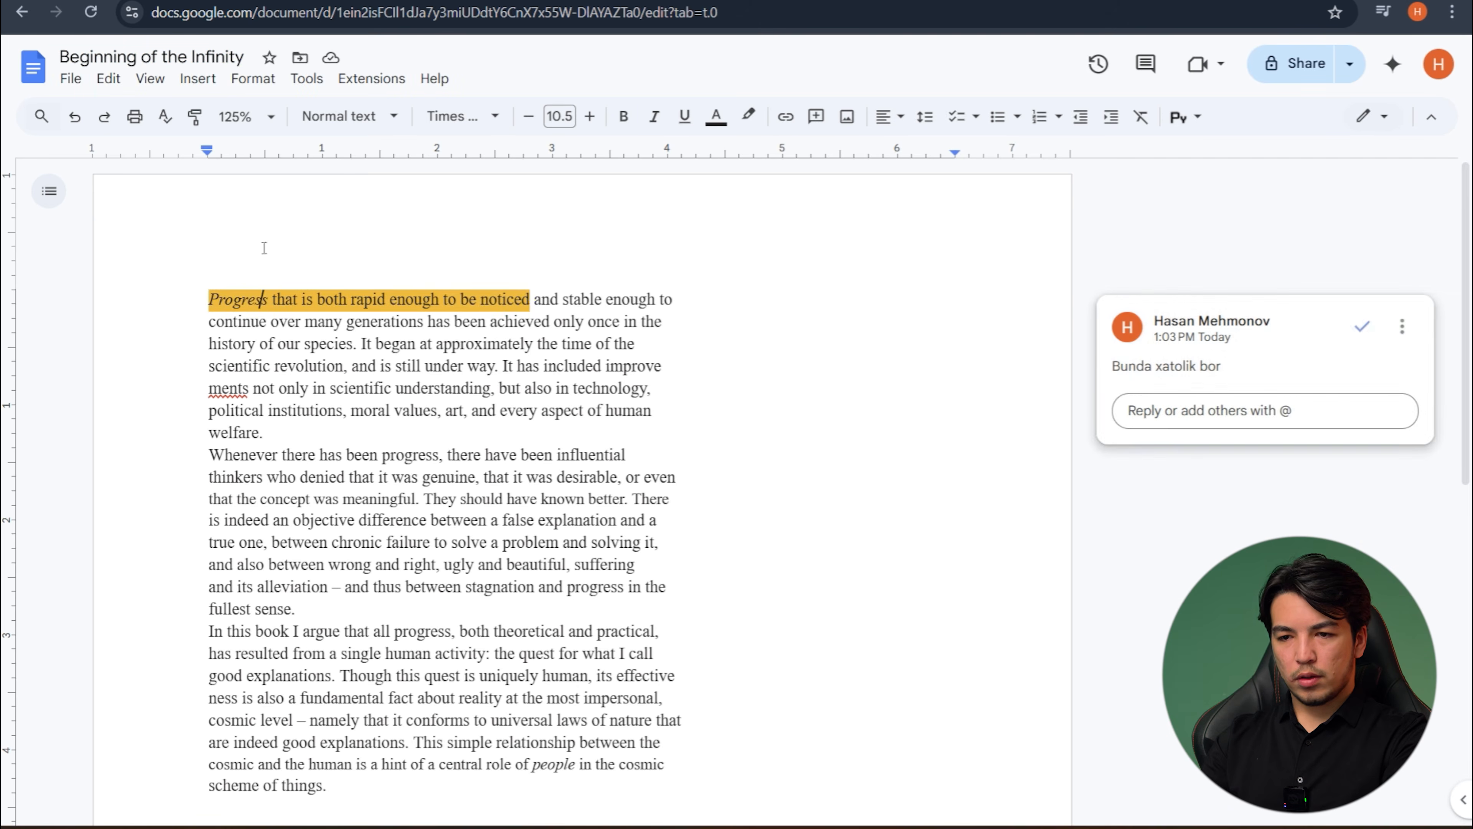
pyautogui.scroll(-3, 624, 515)
pyautogui.scroll(3, 291, 469)
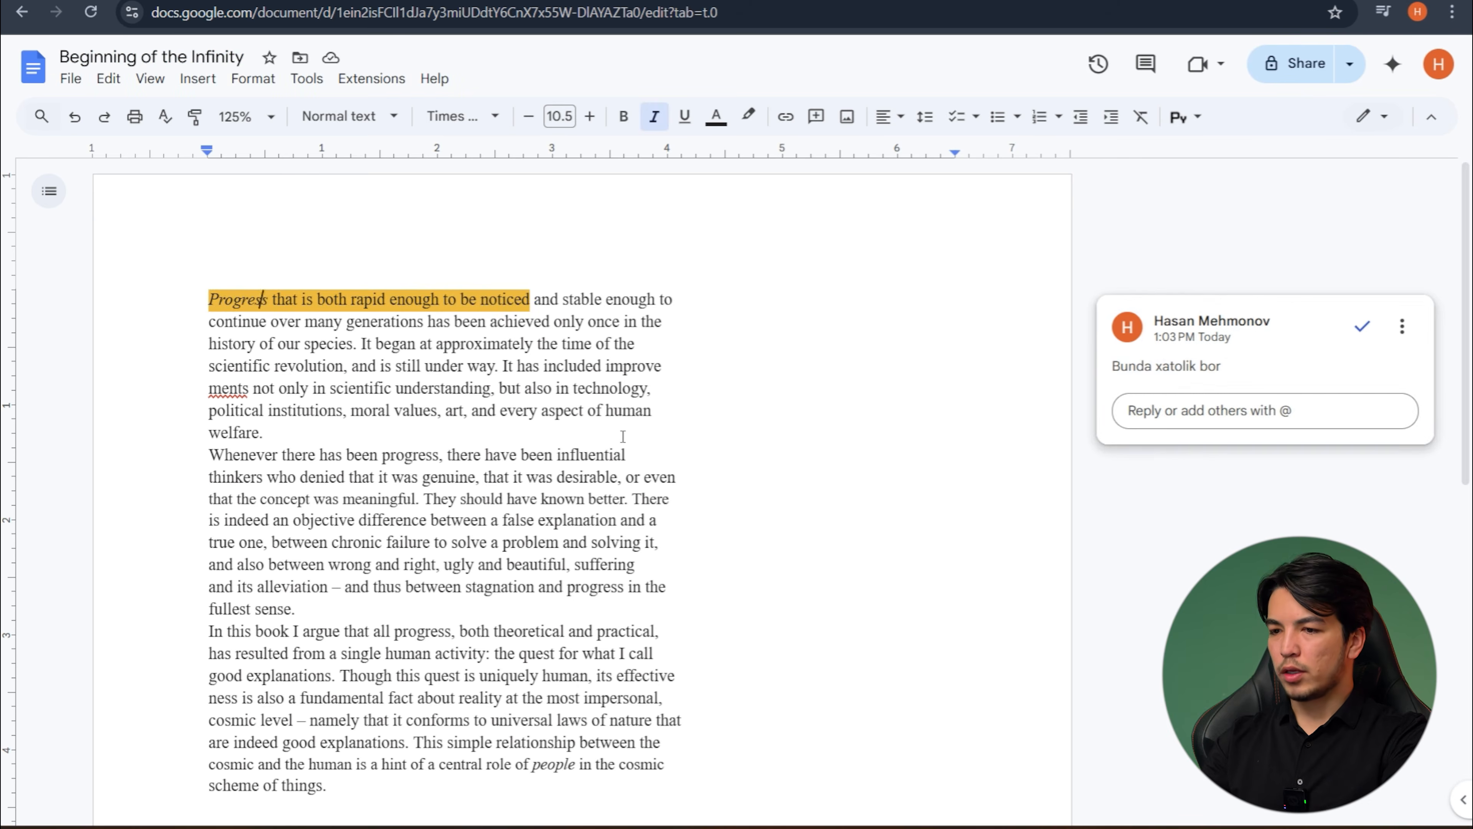
pyautogui.click(670, 416)
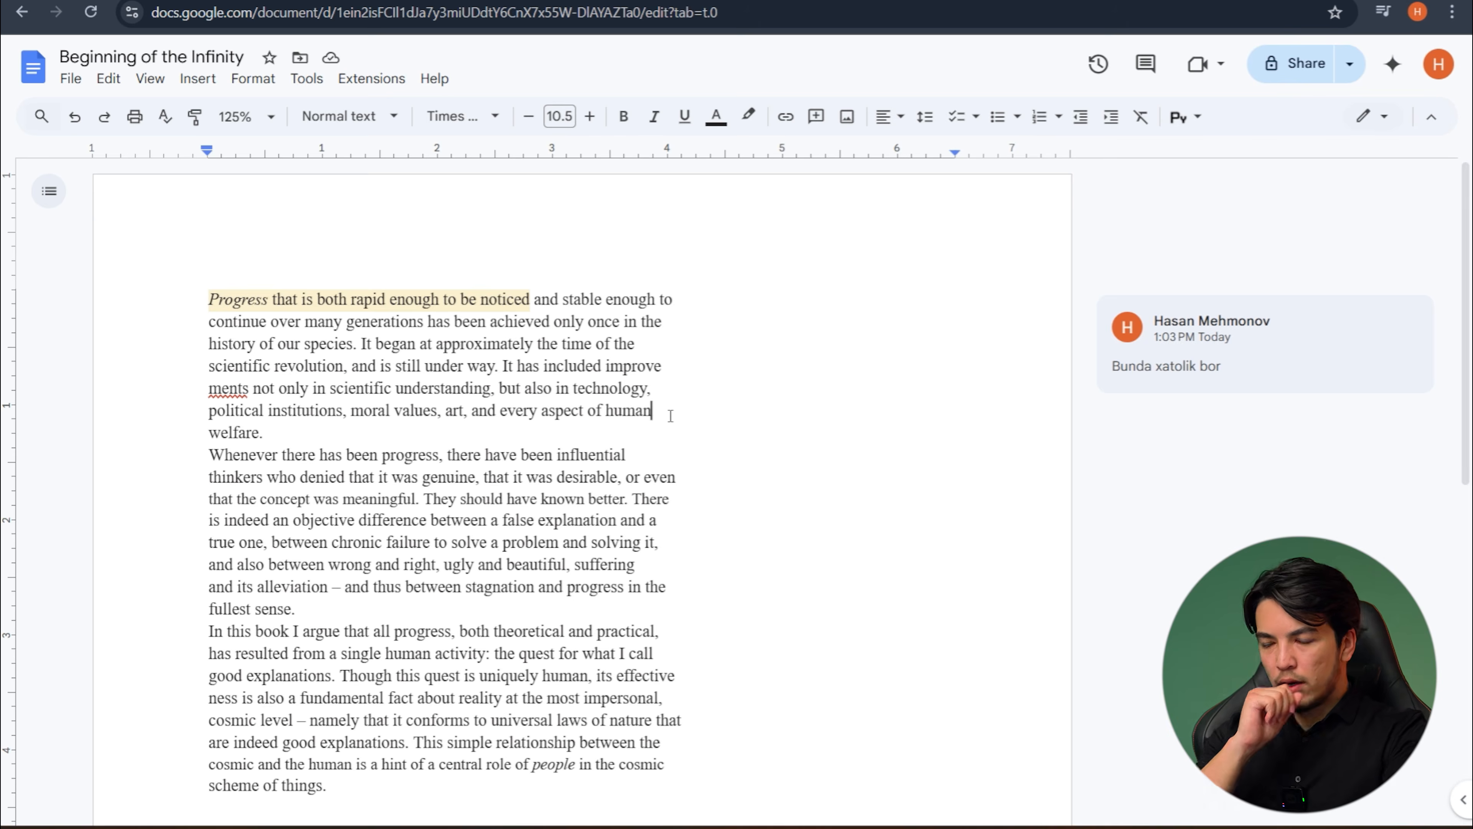
pyautogui.scroll(-1, 670, 416)
pyautogui.scroll(1, 670, 417)
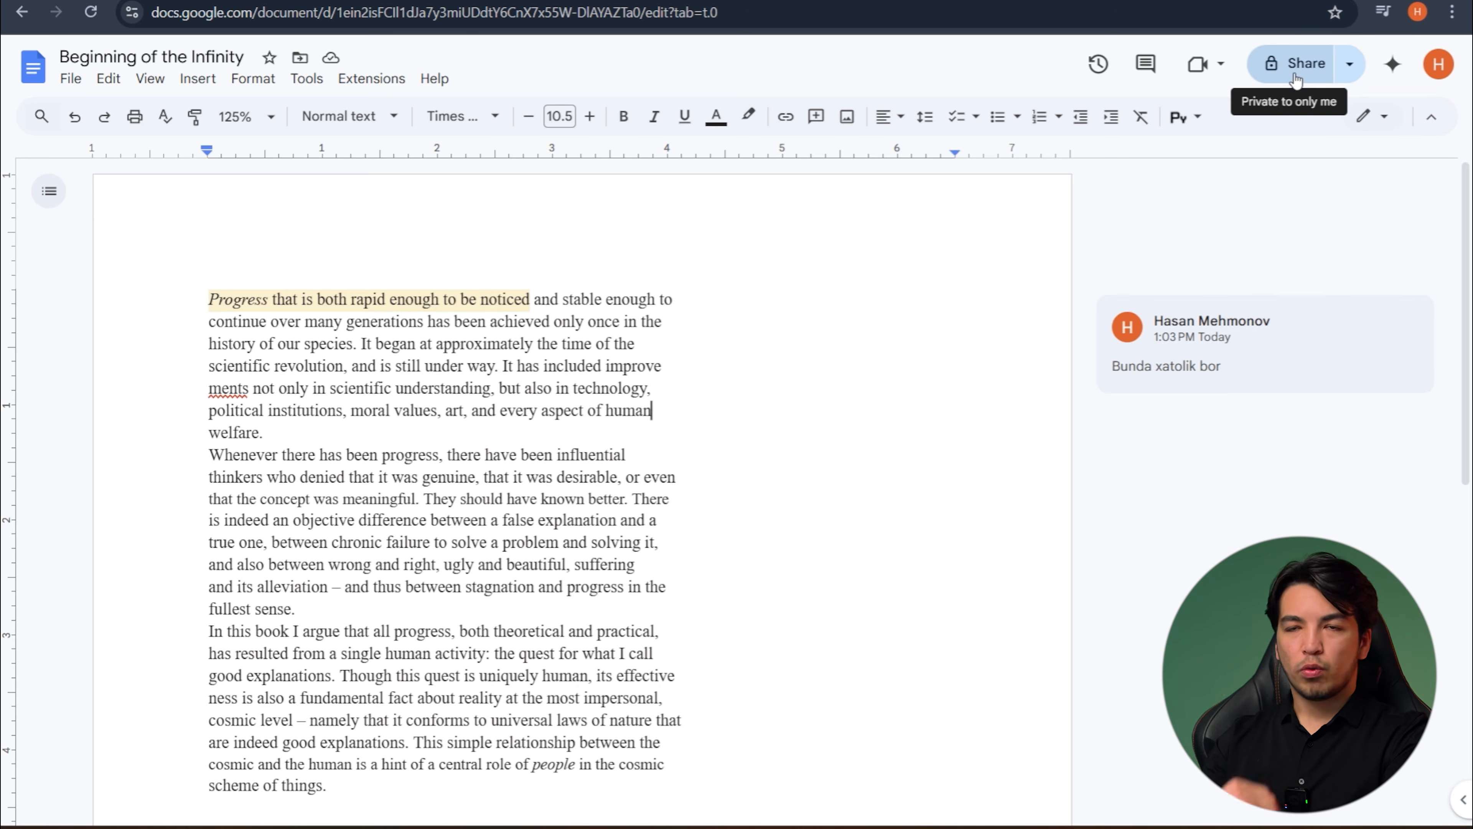
# - Open the document's sharing settings and add a recipient by entering the person's e-mail address
pyautogui.click(1315, 71)
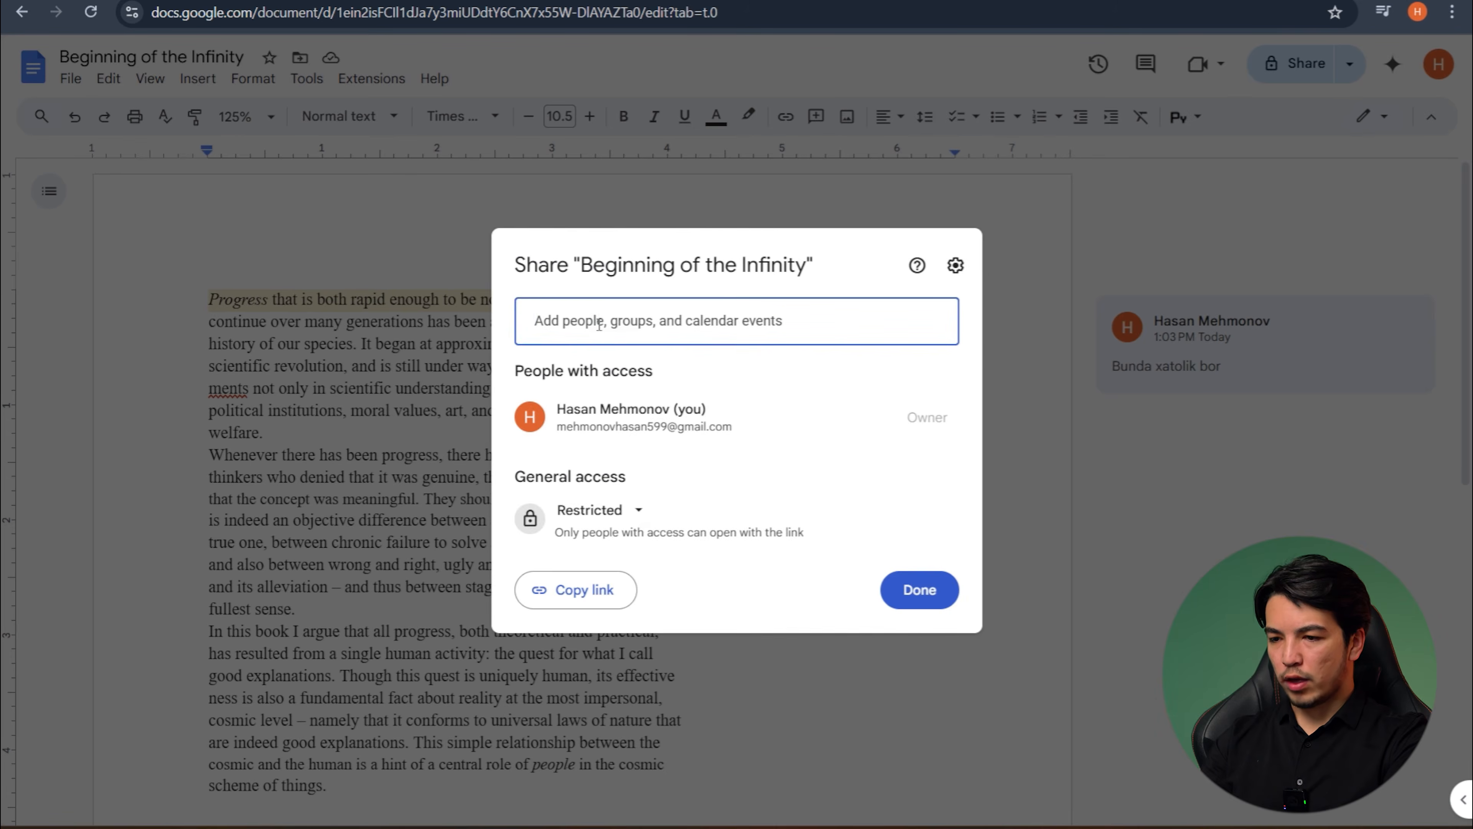
pyautogui.click(599, 325)
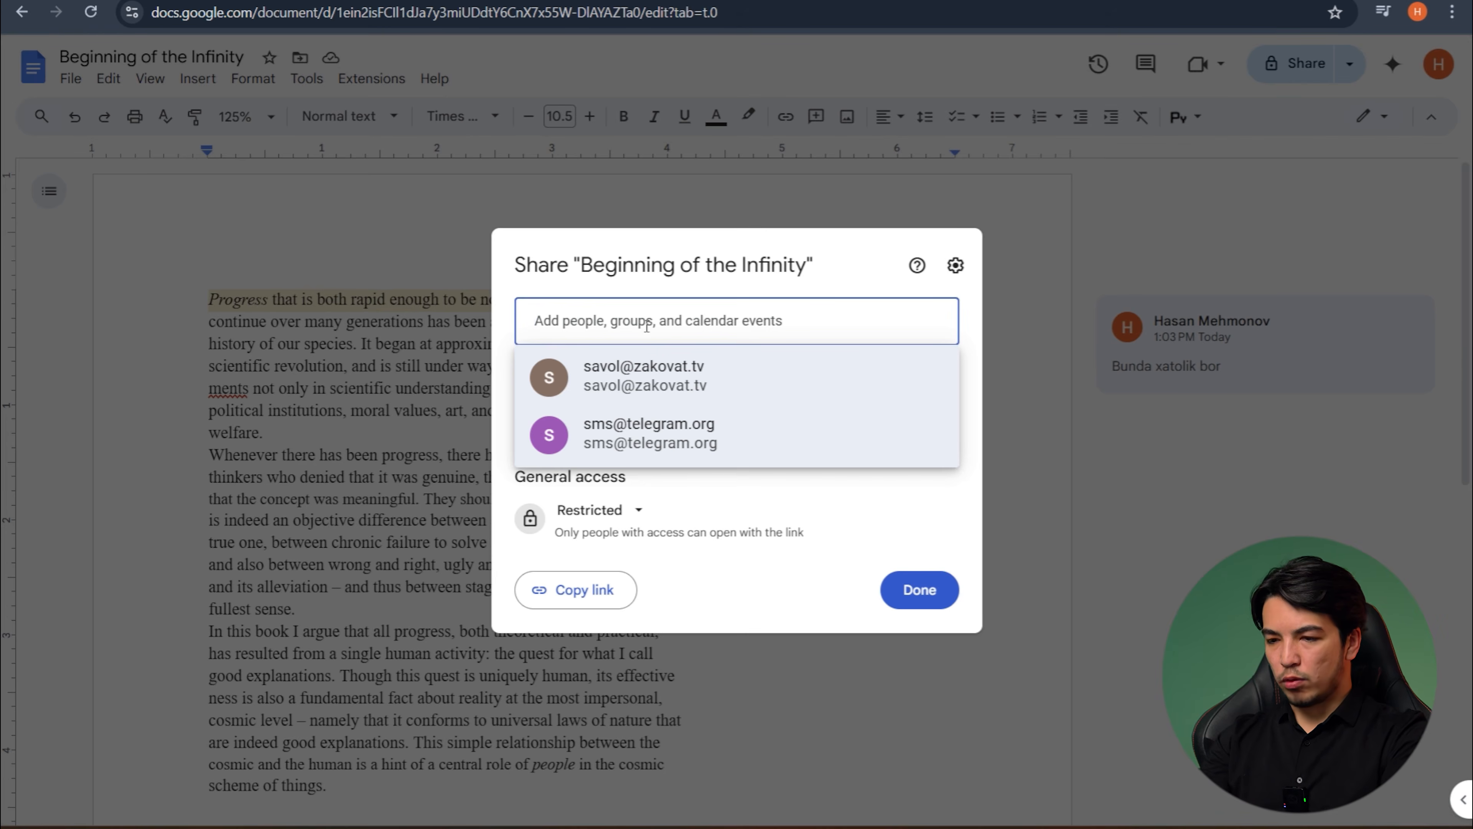
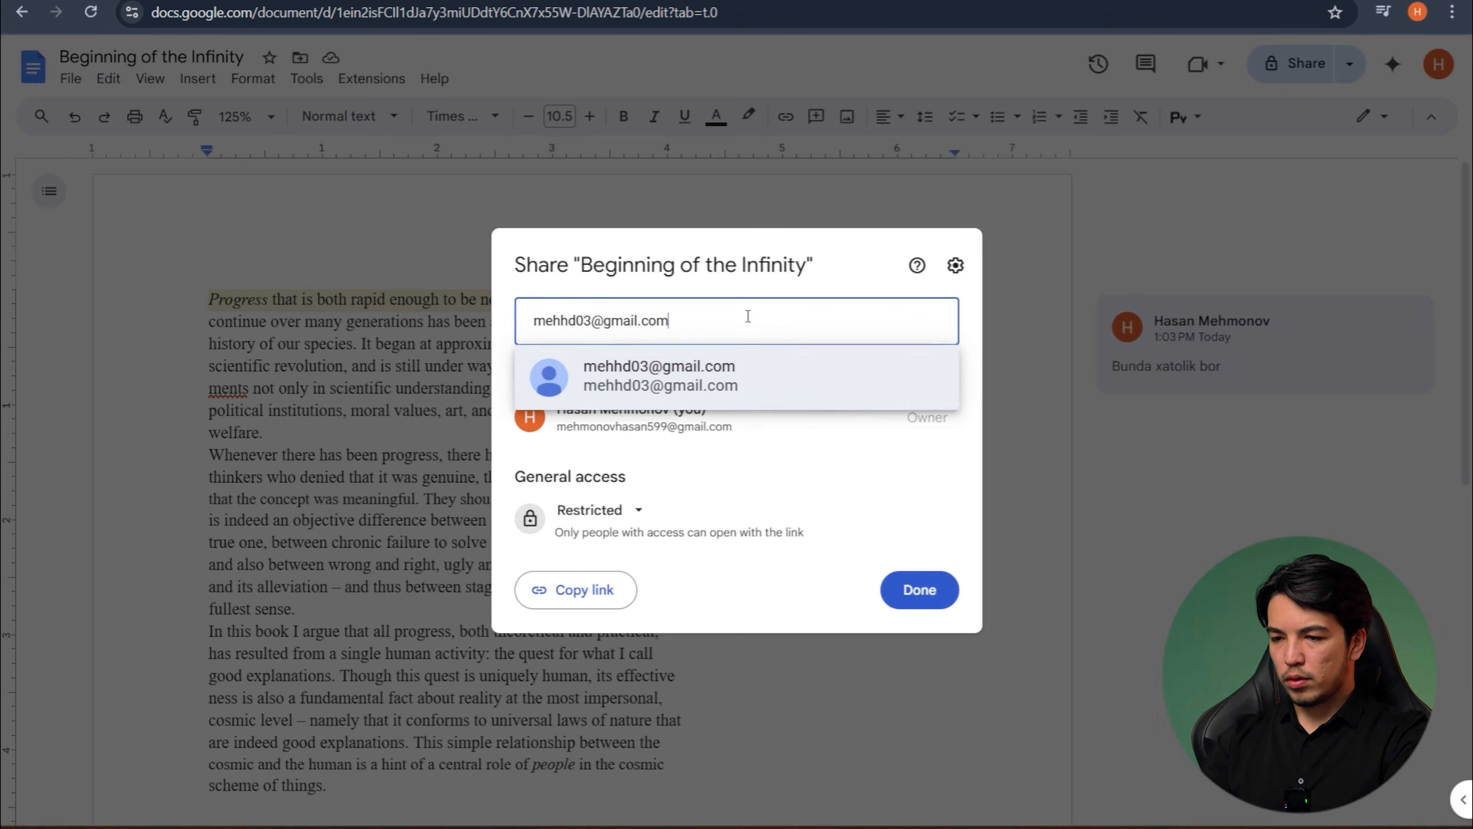
pyautogui.click(667, 376)
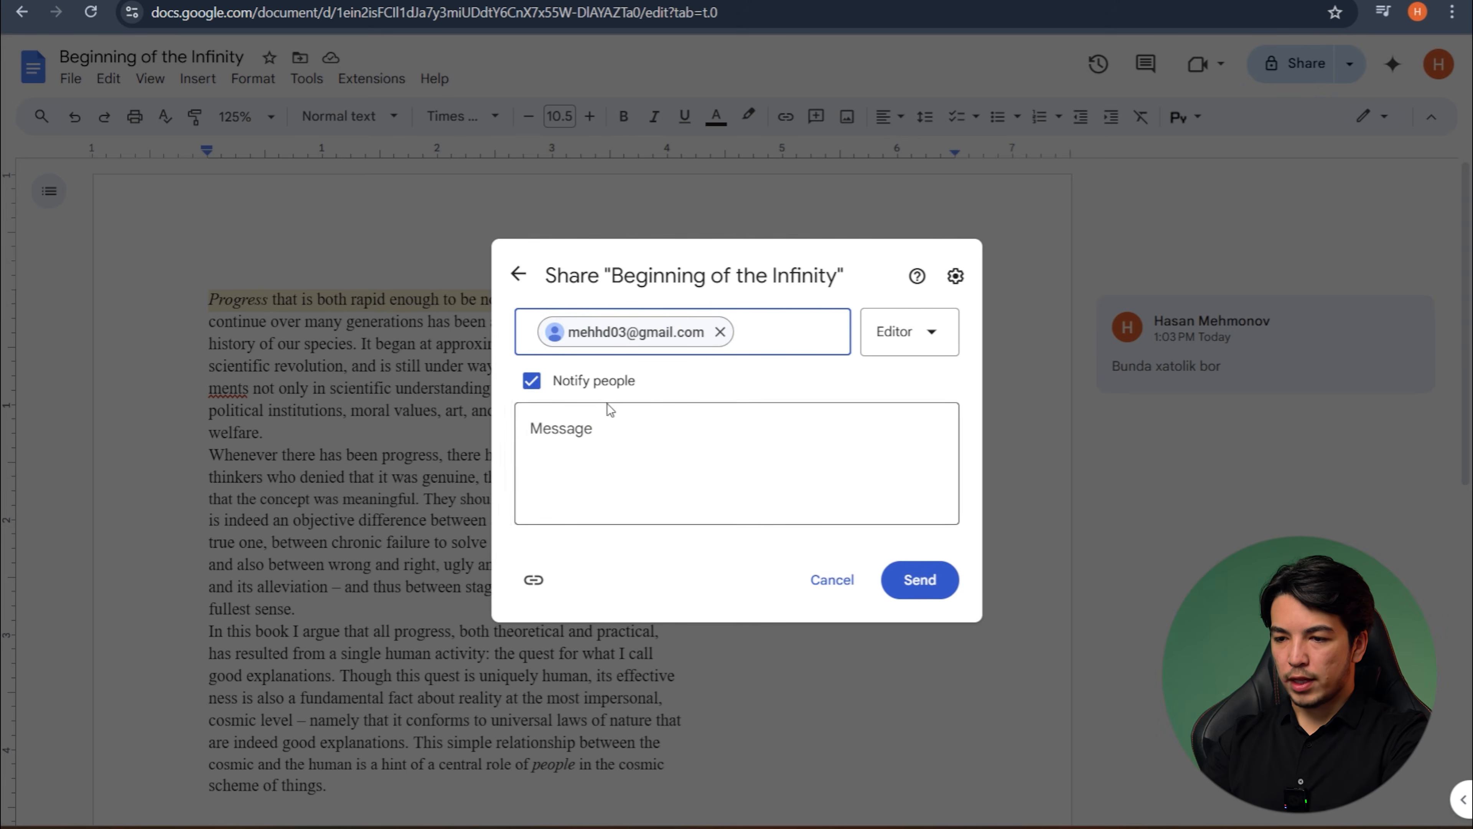
# - Write the sharing message "Sizga tarjima faylini yubordim" for the recipient
pyautogui.click(560, 444)
pyautogui.write('Sizga fayl')
pyautogui.press('BackSpace')
pyautogui.press('BackSpace')
pyautogui.press('BackSpace')
pyautogui.write('tarjima ')
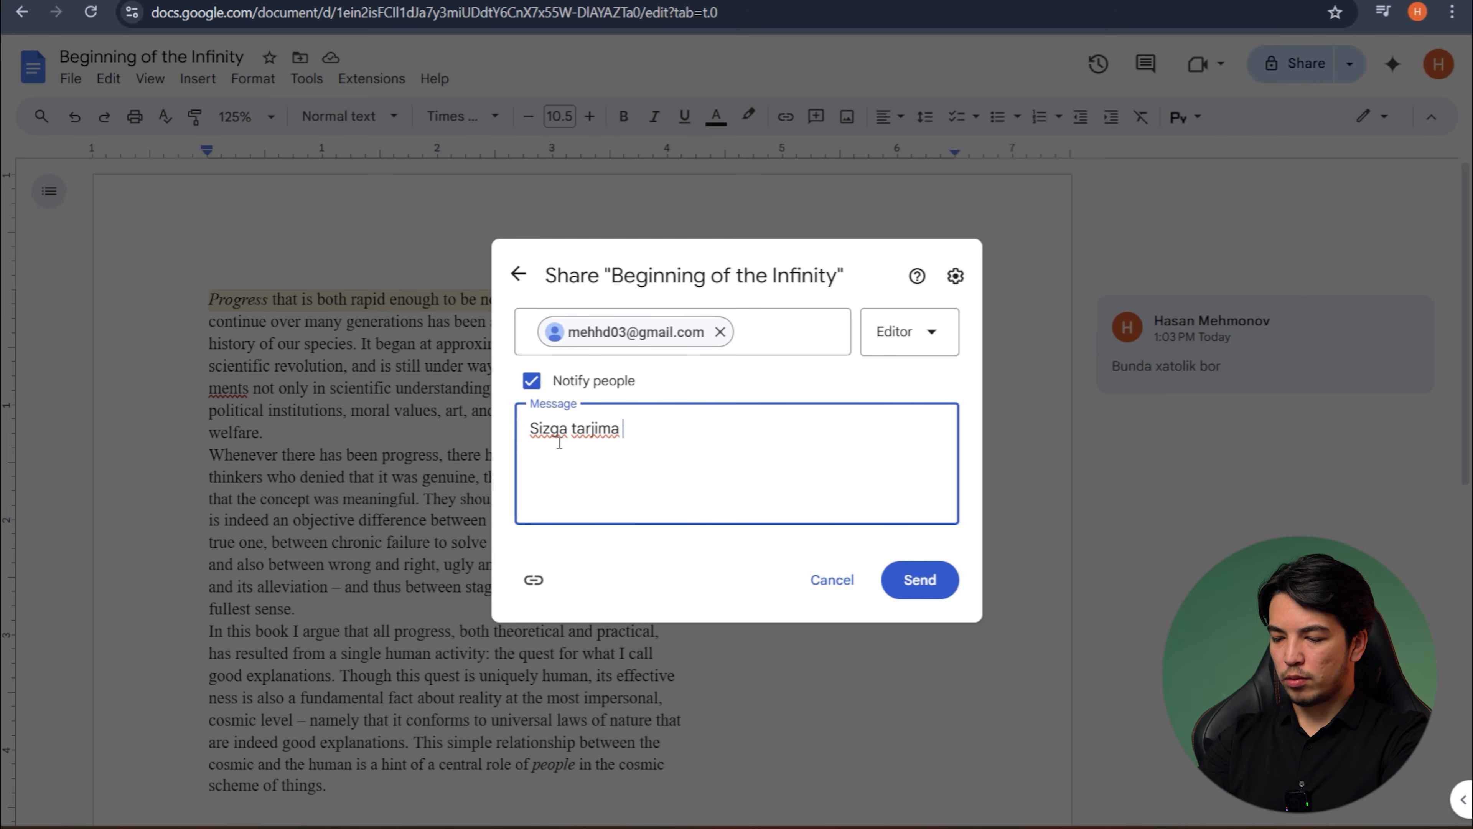
pyautogui.write('faylini yubordim')
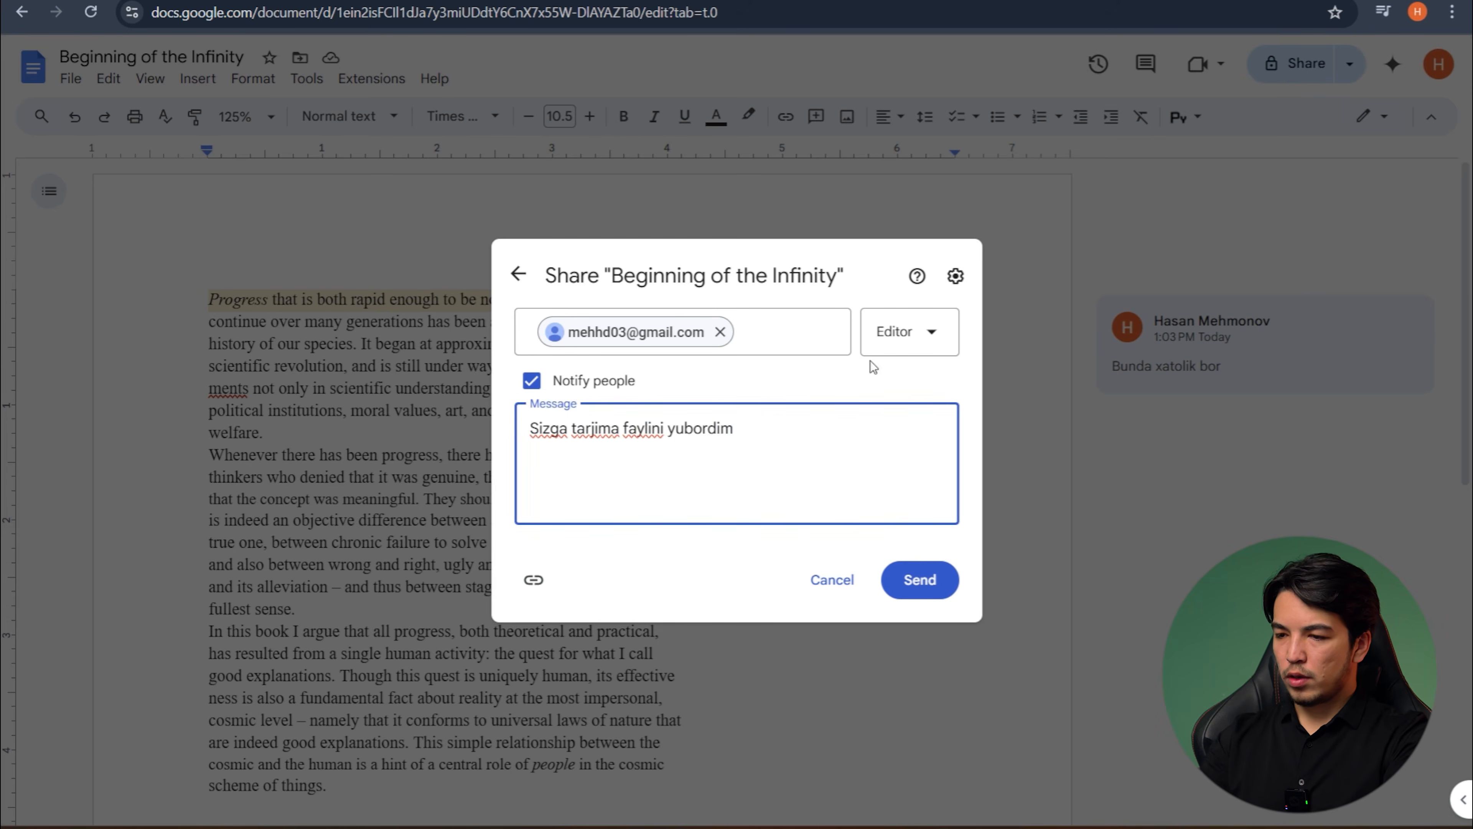
# - Give the recipient the Editor role and send the sharing invitation
pyautogui.click(932, 332)
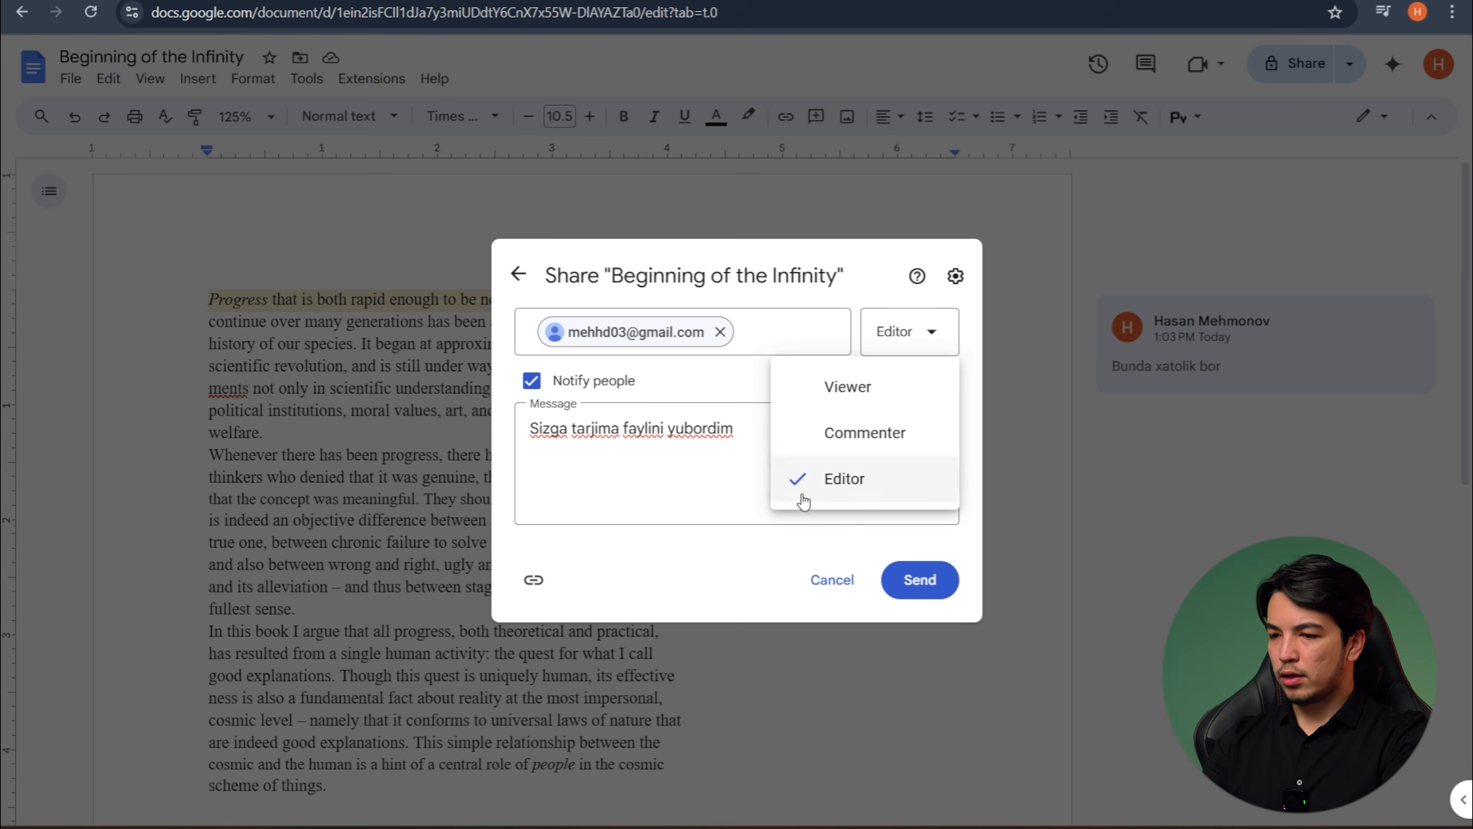
pyautogui.click(824, 494)
pyautogui.click(918, 580)
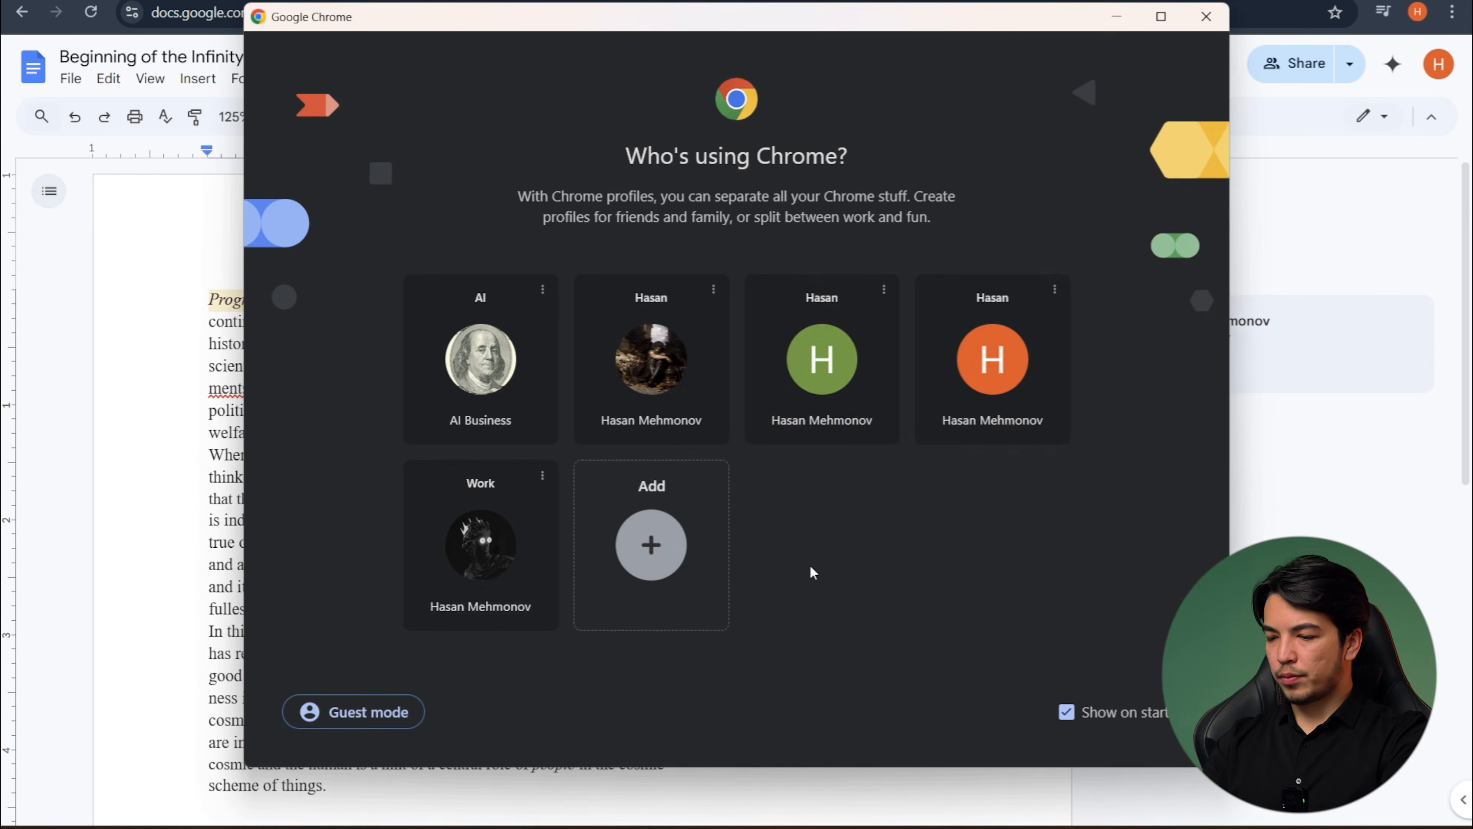
# - Switch to the recipient's browser profile and open the shared document "Beginning of the Infinity" from the Gmail inbox
pyautogui.click(826, 352)
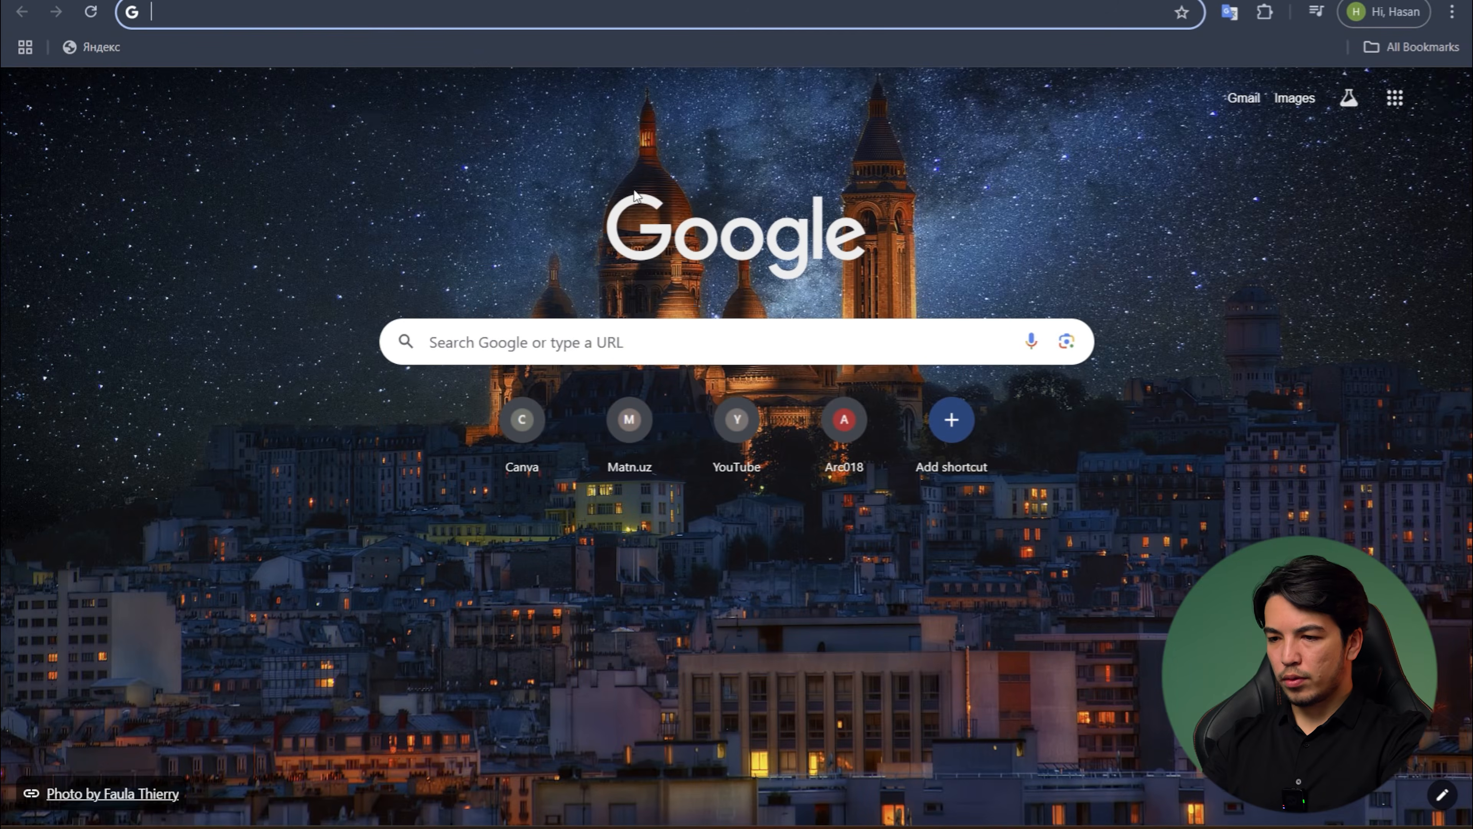
pyautogui.click(1234, 99)
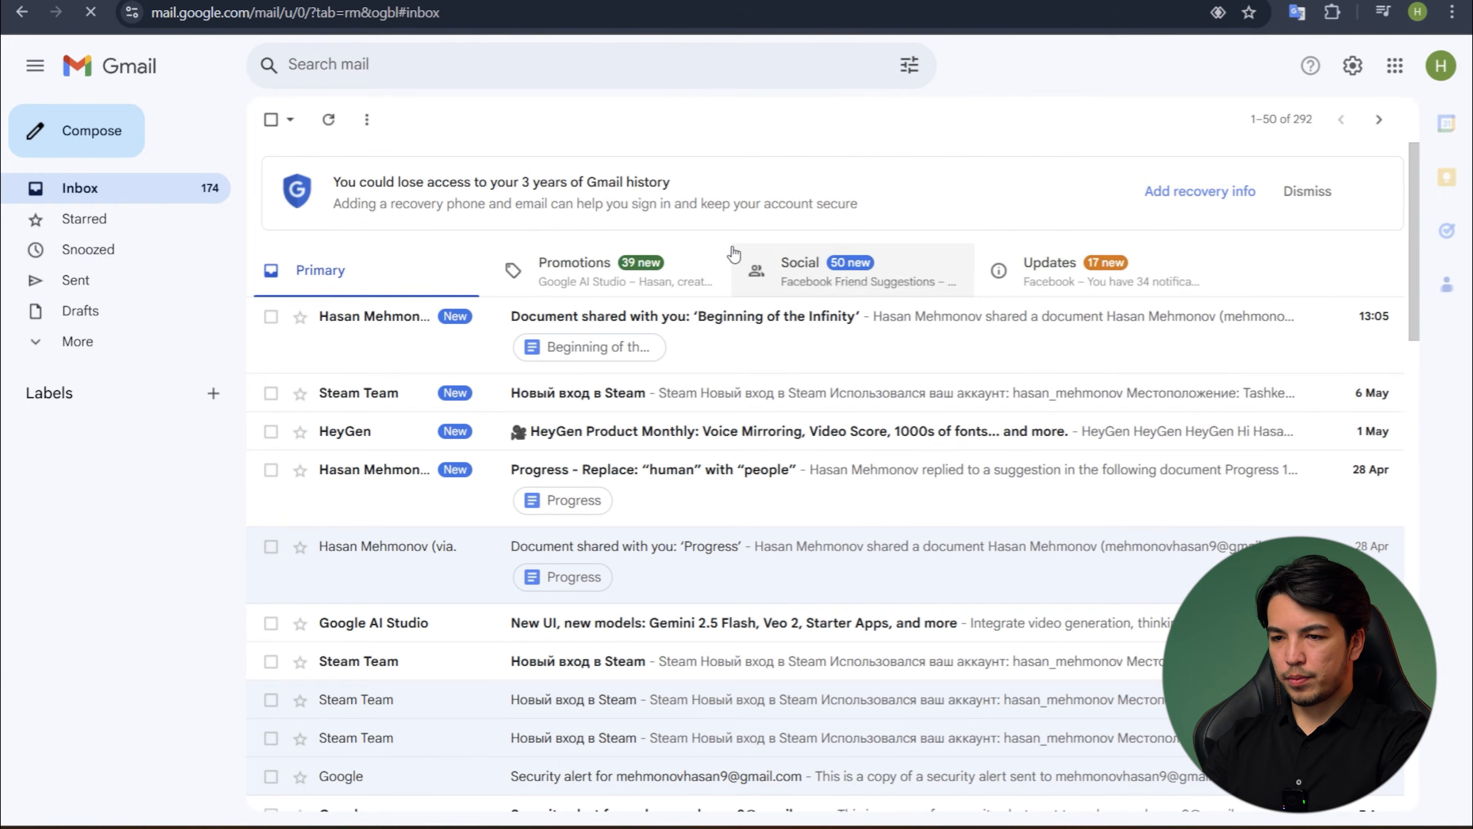
pyautogui.click(609, 347)
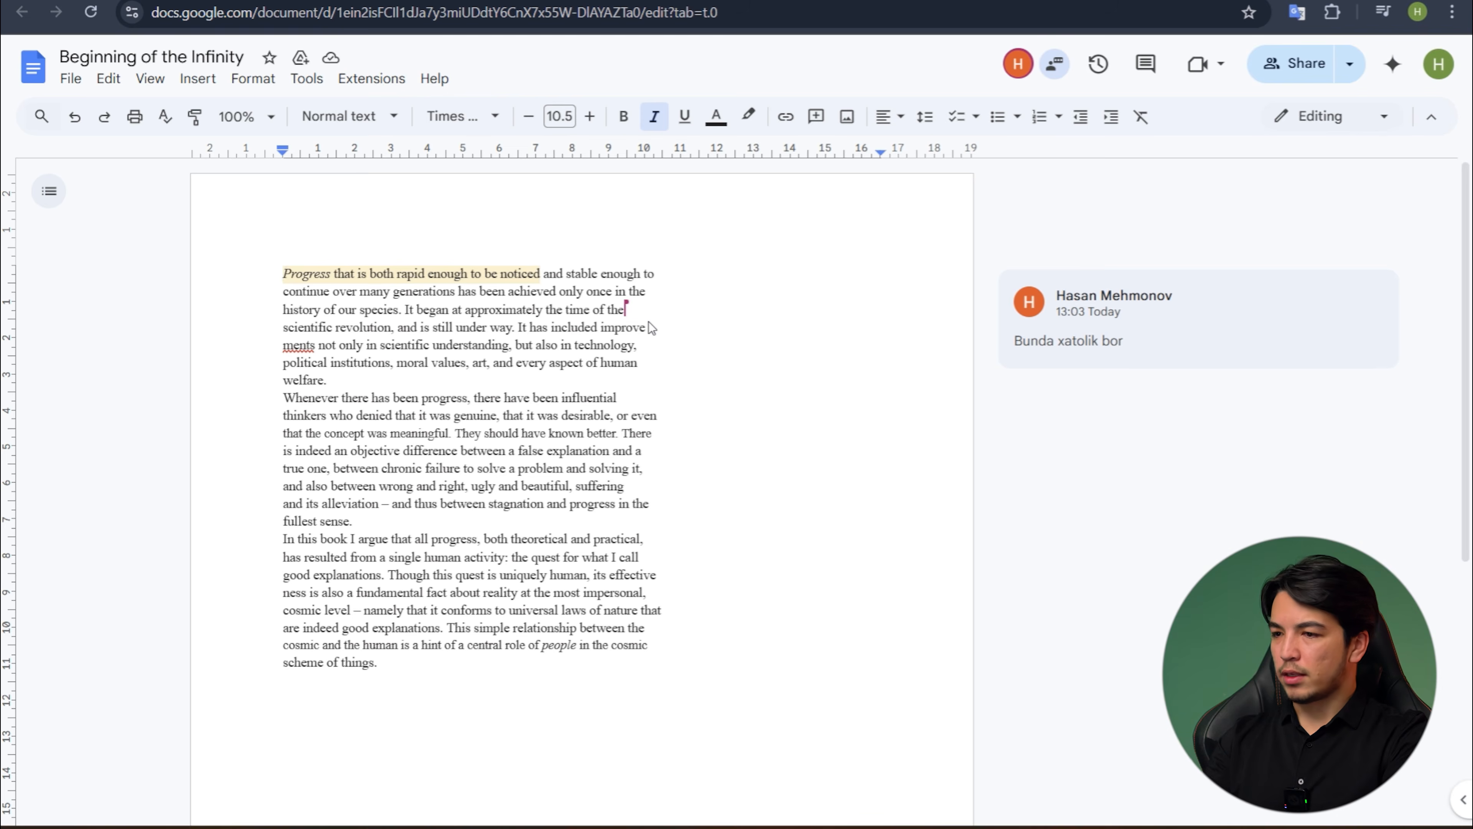
# - As the recipient, insert the filler text "dcakjcdkajncdkja" after "has" in the first paragraph and check it in the owner's window
pyautogui.moveTo(624, 308)
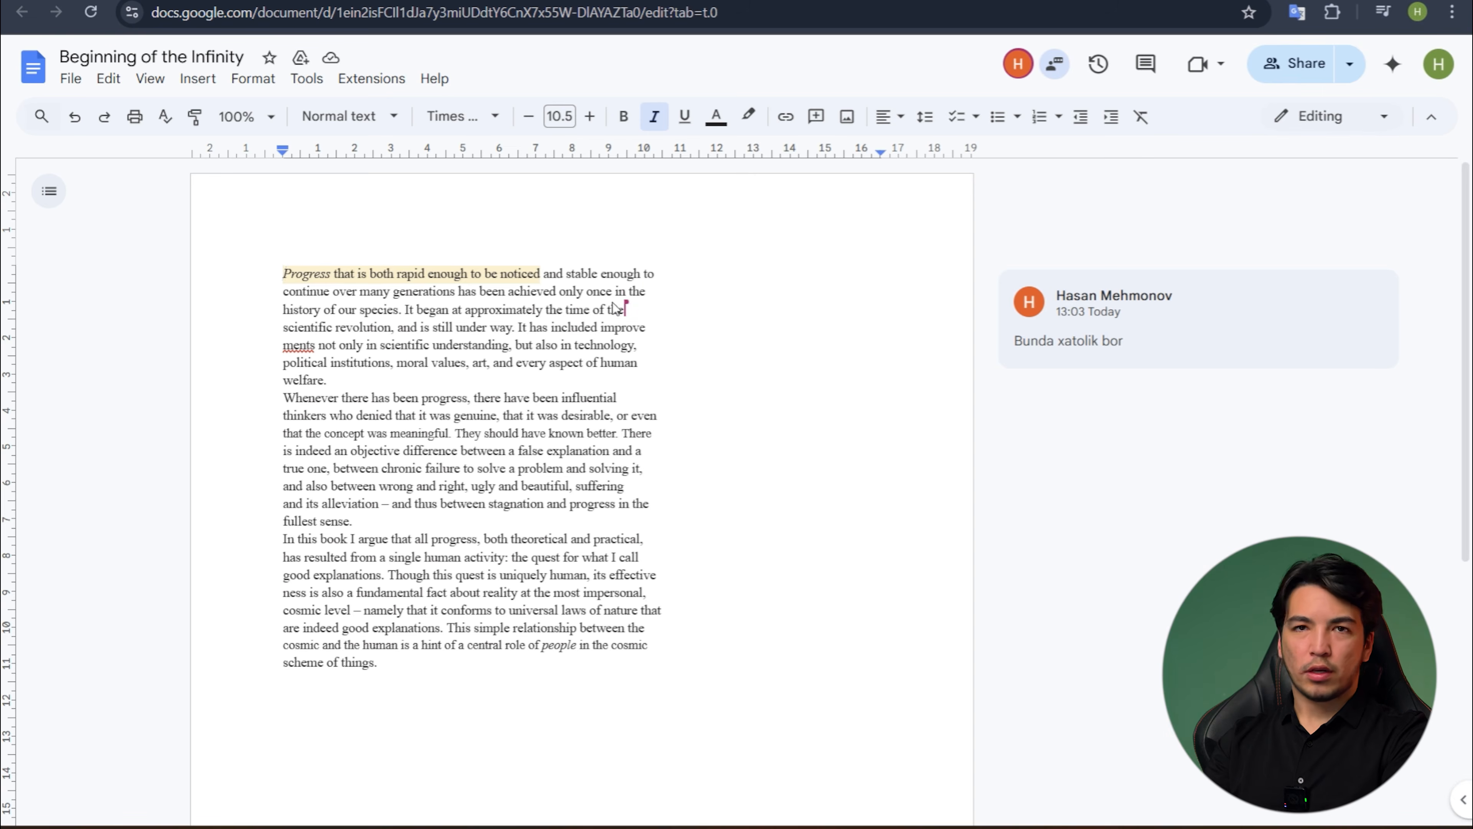
pyautogui.click(477, 291)
pyautogui.write('dcasjkdlkpasdlkj')
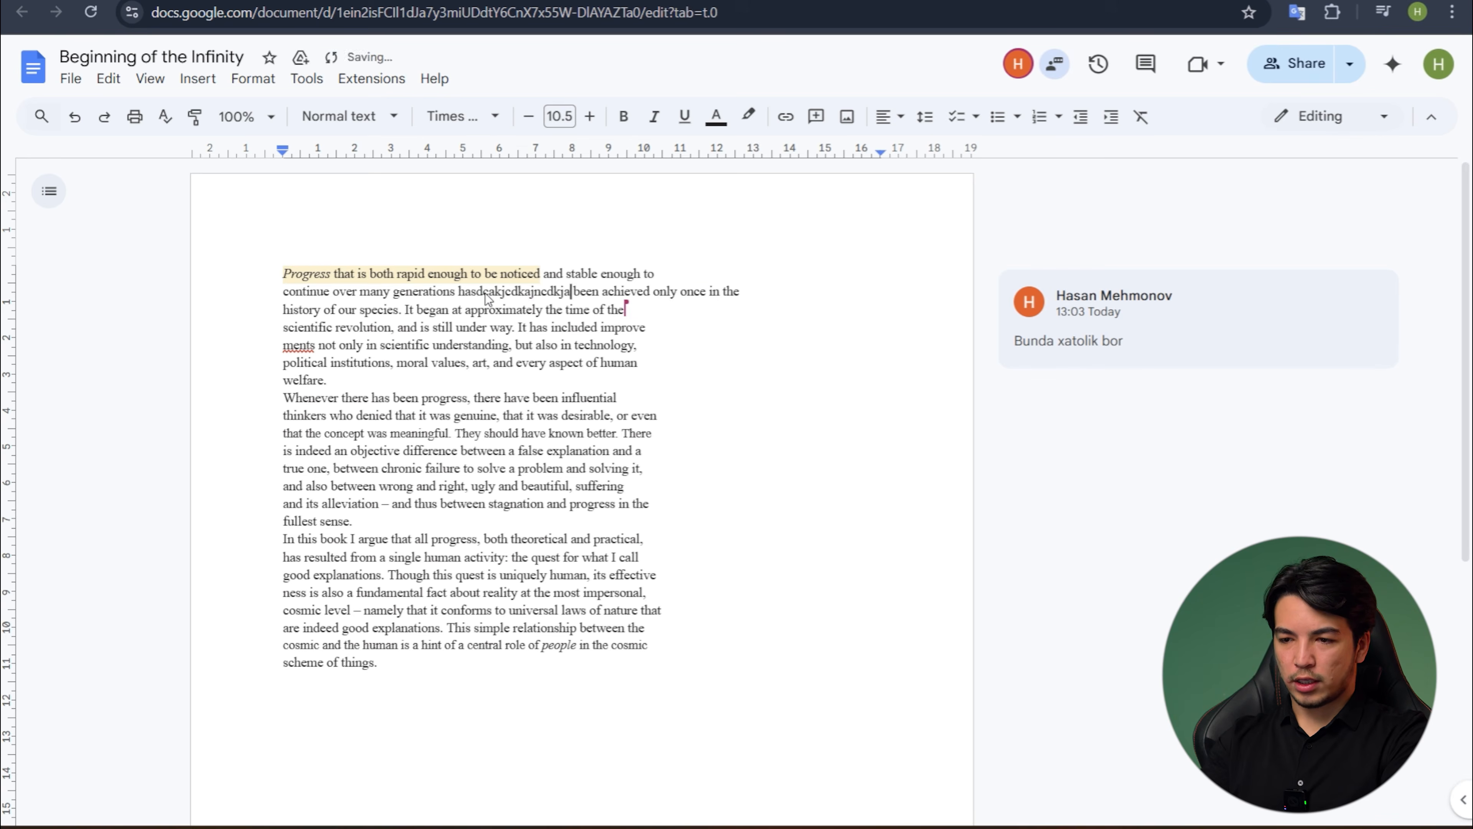
pyautogui.hotkey('alt', 'Tab')
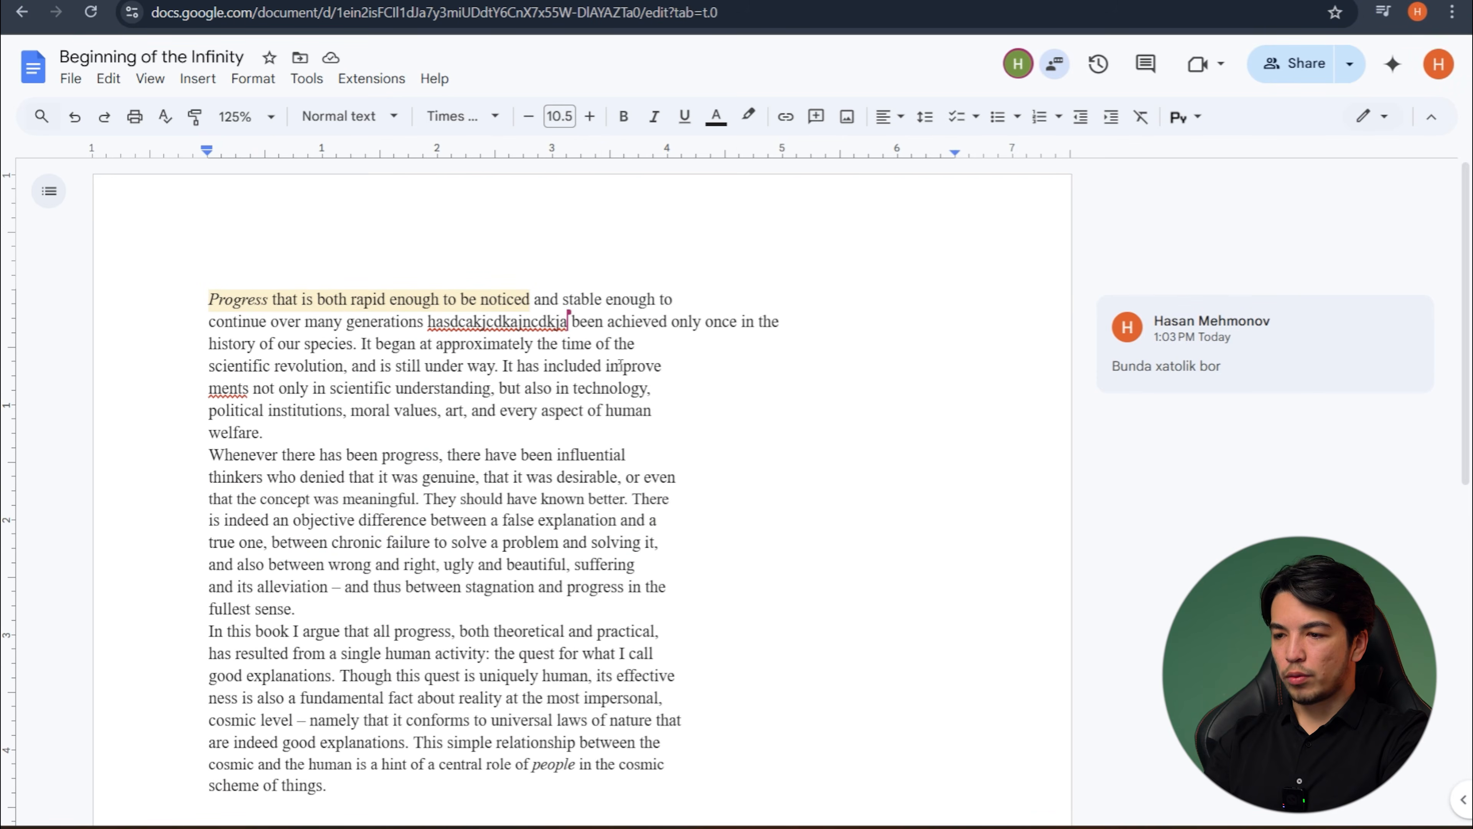
pyautogui.hotkey('alt', 'Tab')
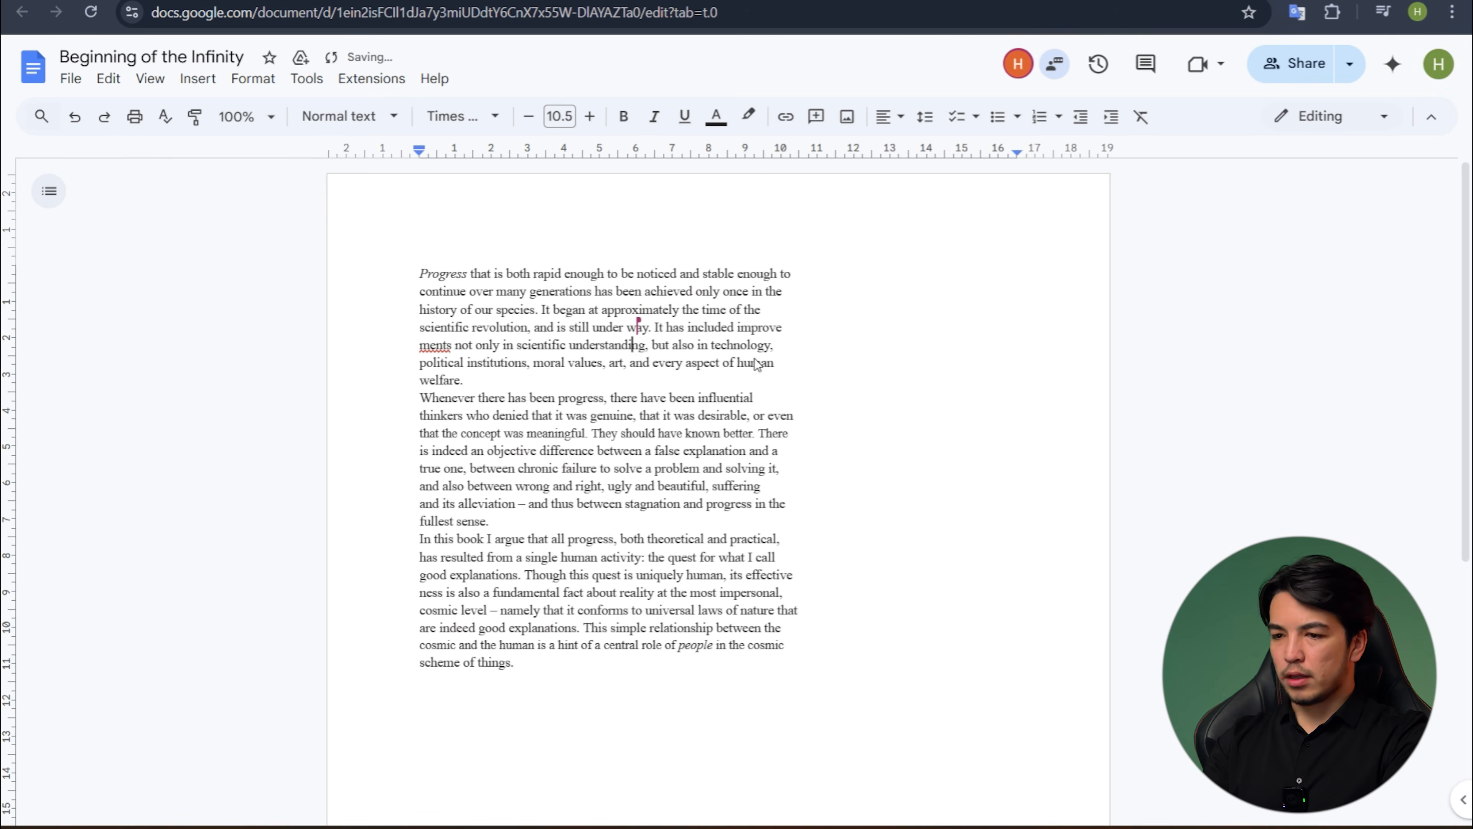
# - Return to the owner's window and restore the comment on the words "Progress that is both rapid enough to be noticed"
pyautogui.hotkey('alt', 'Tab')
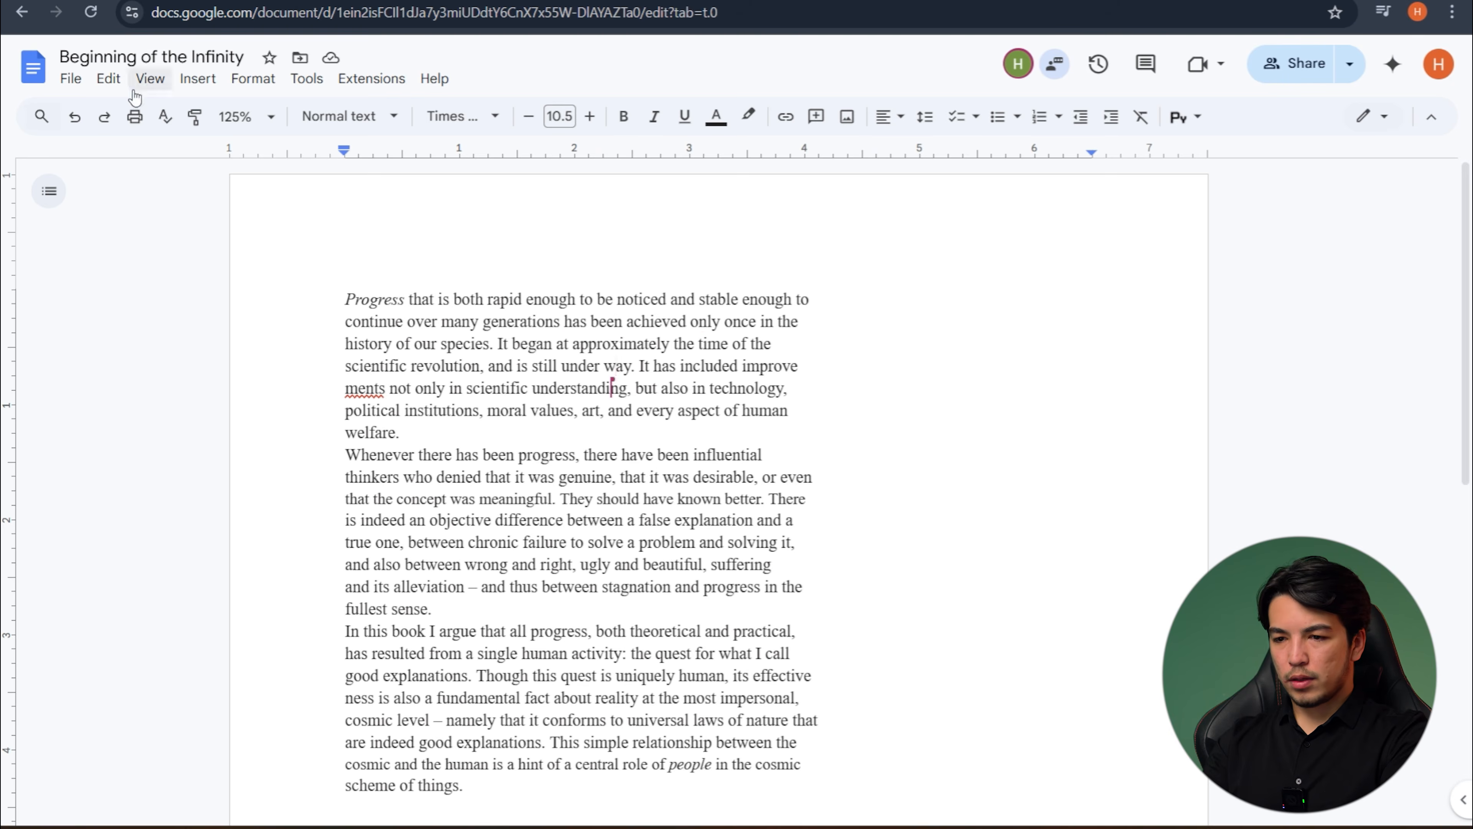
pyautogui.click(94, 120)
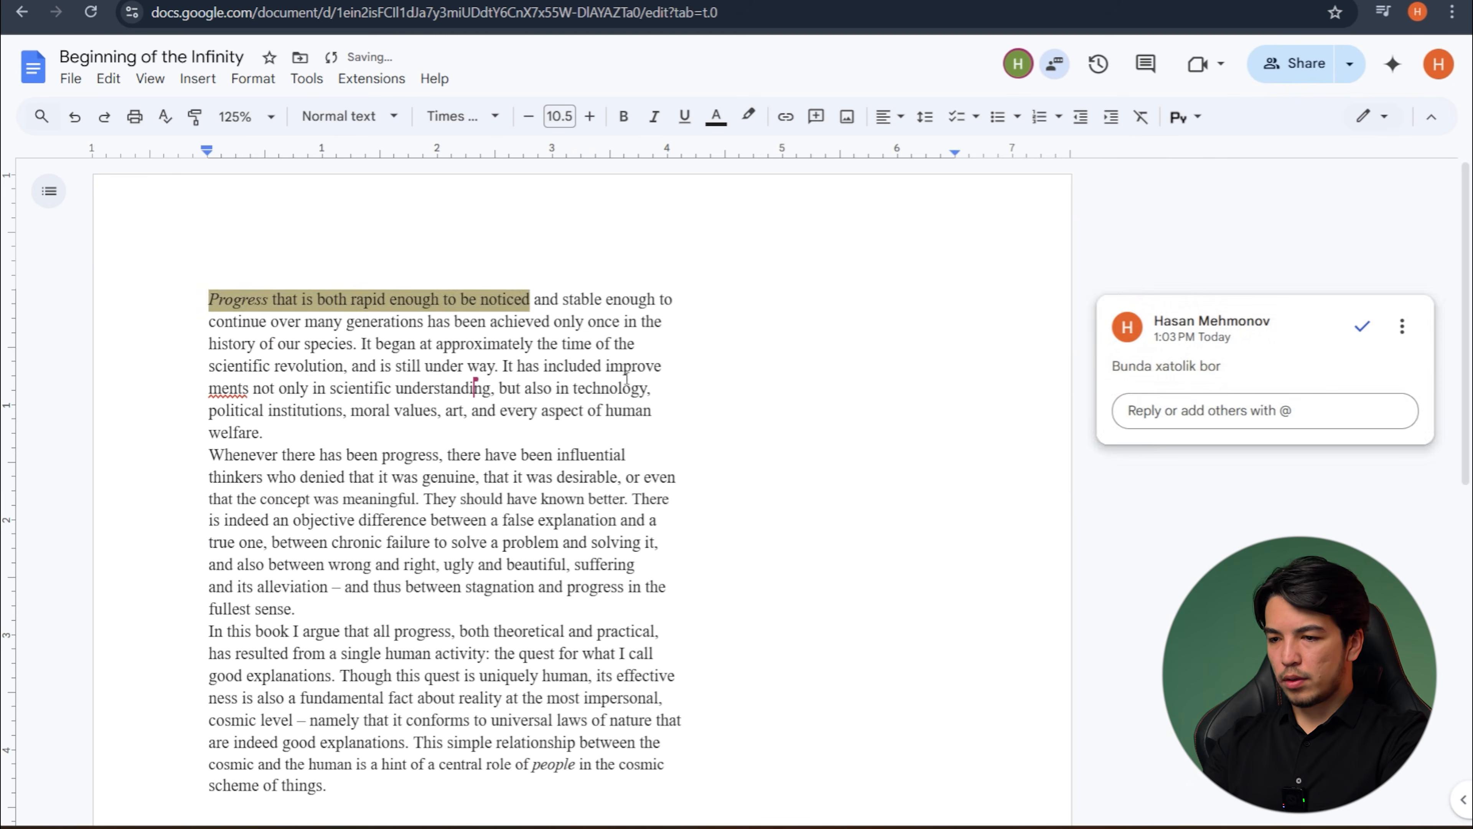
pyautogui.click(624, 371)
# - From the recipient's account, reply "Yo'q hammasi to'g'ri" to the comment "Bunda xatolik bor"
pyautogui.hotkey('alt', 'Tab')
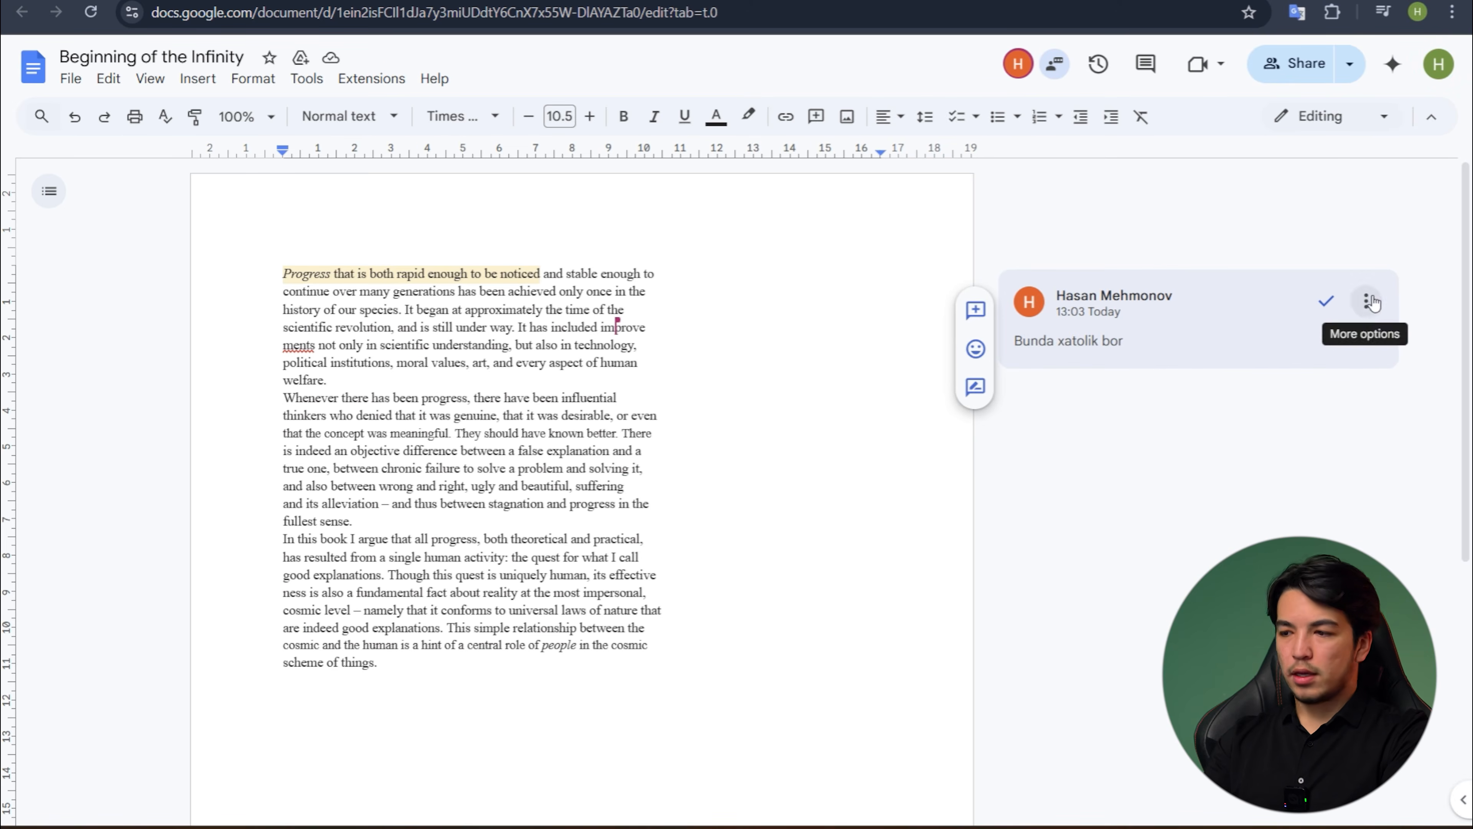
pyautogui.click(1178, 325)
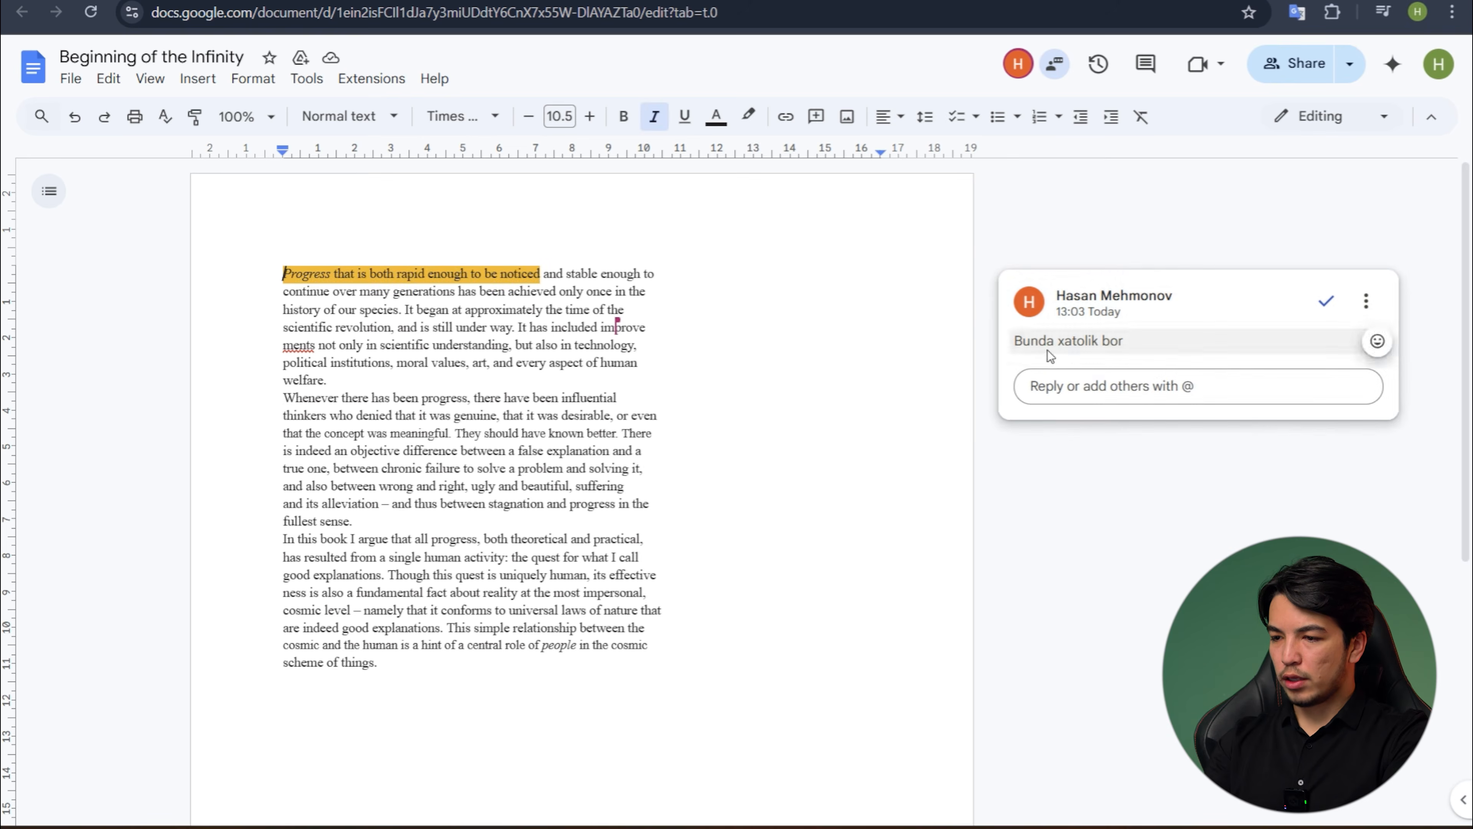
pyautogui.click(1073, 386)
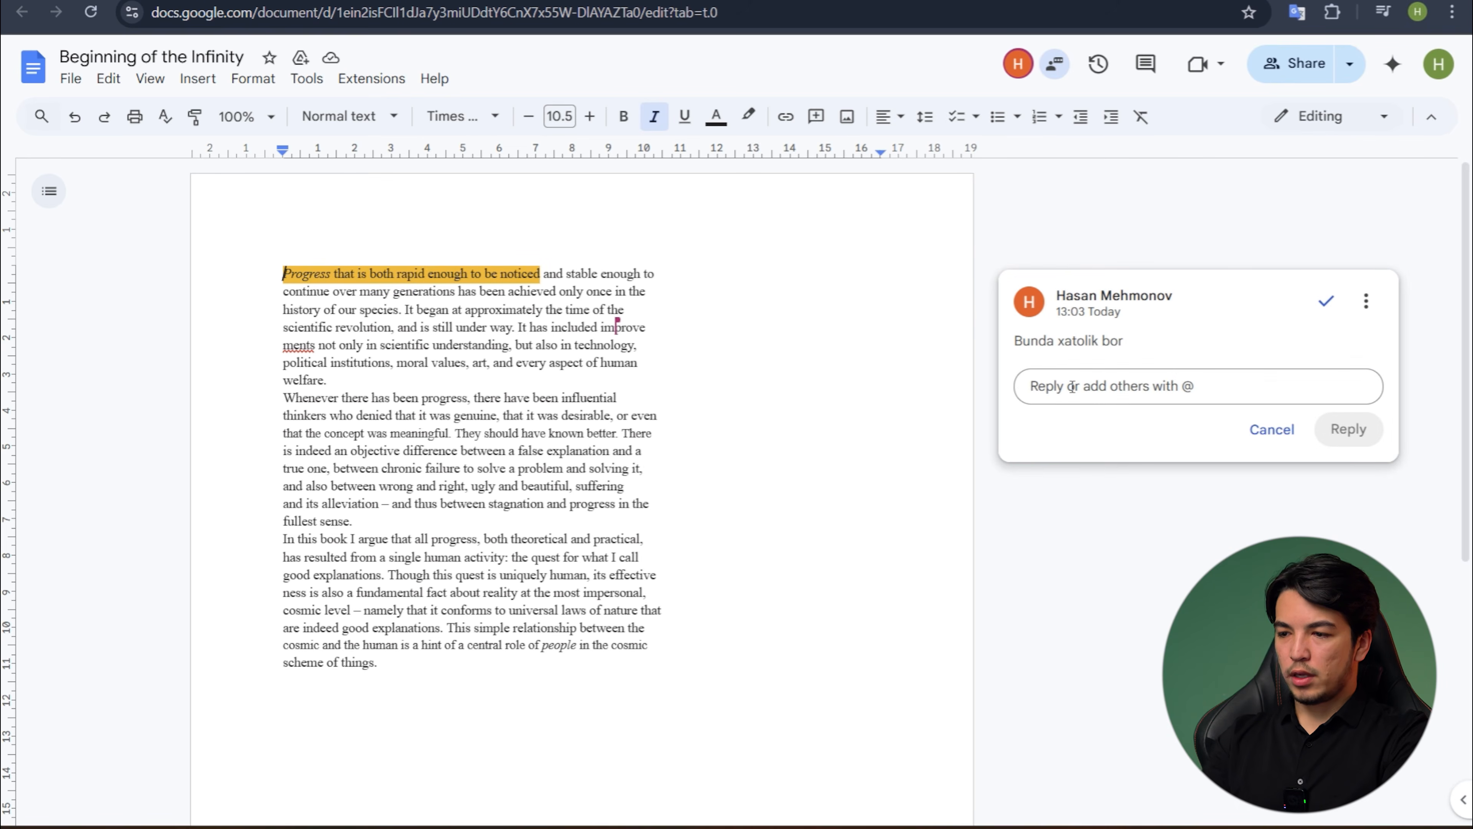
pyautogui.write('Yo')
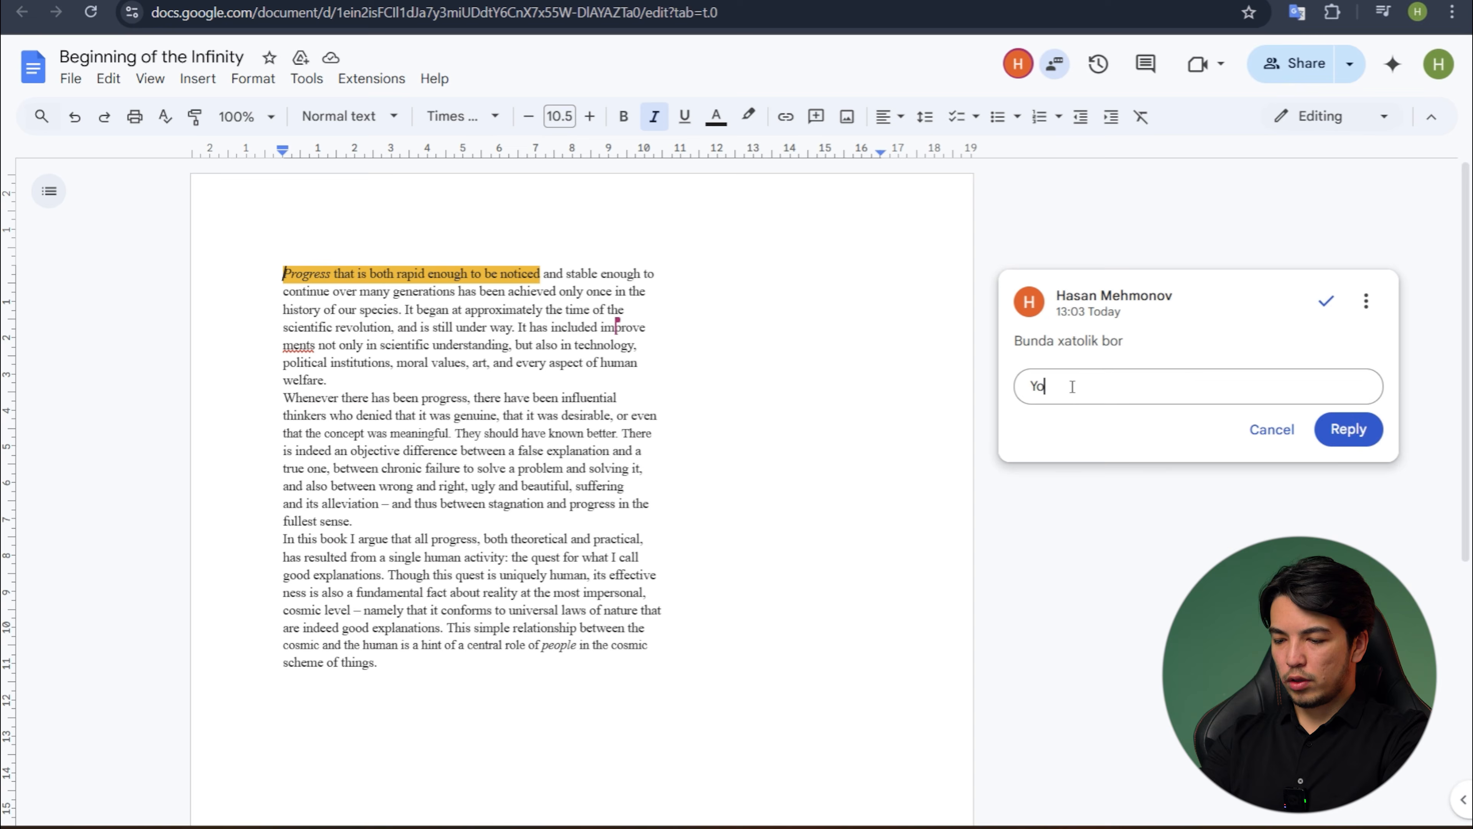
pyautogui.write("'q hammasi to'g")
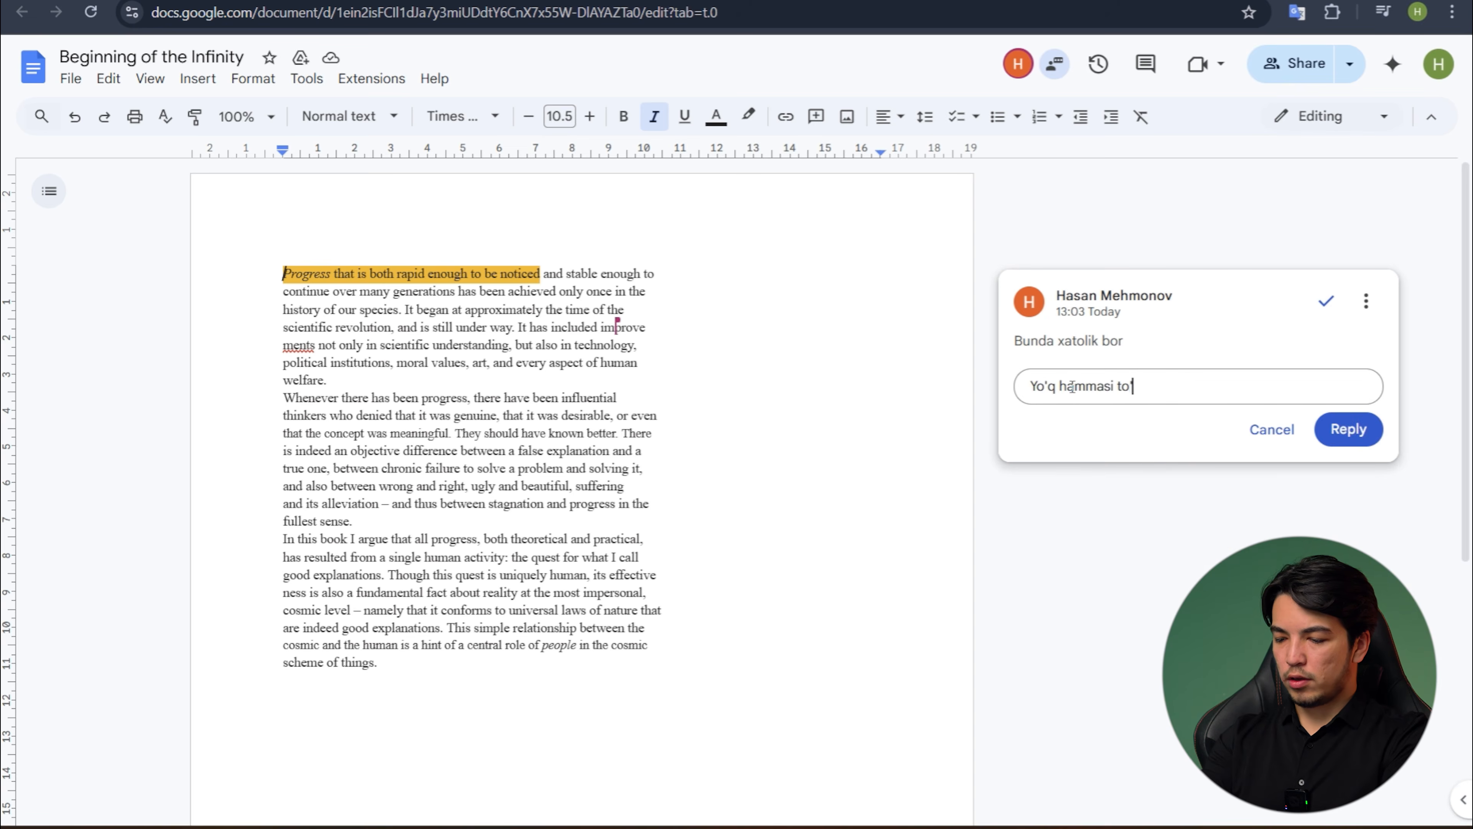
pyautogui.write("'ri")
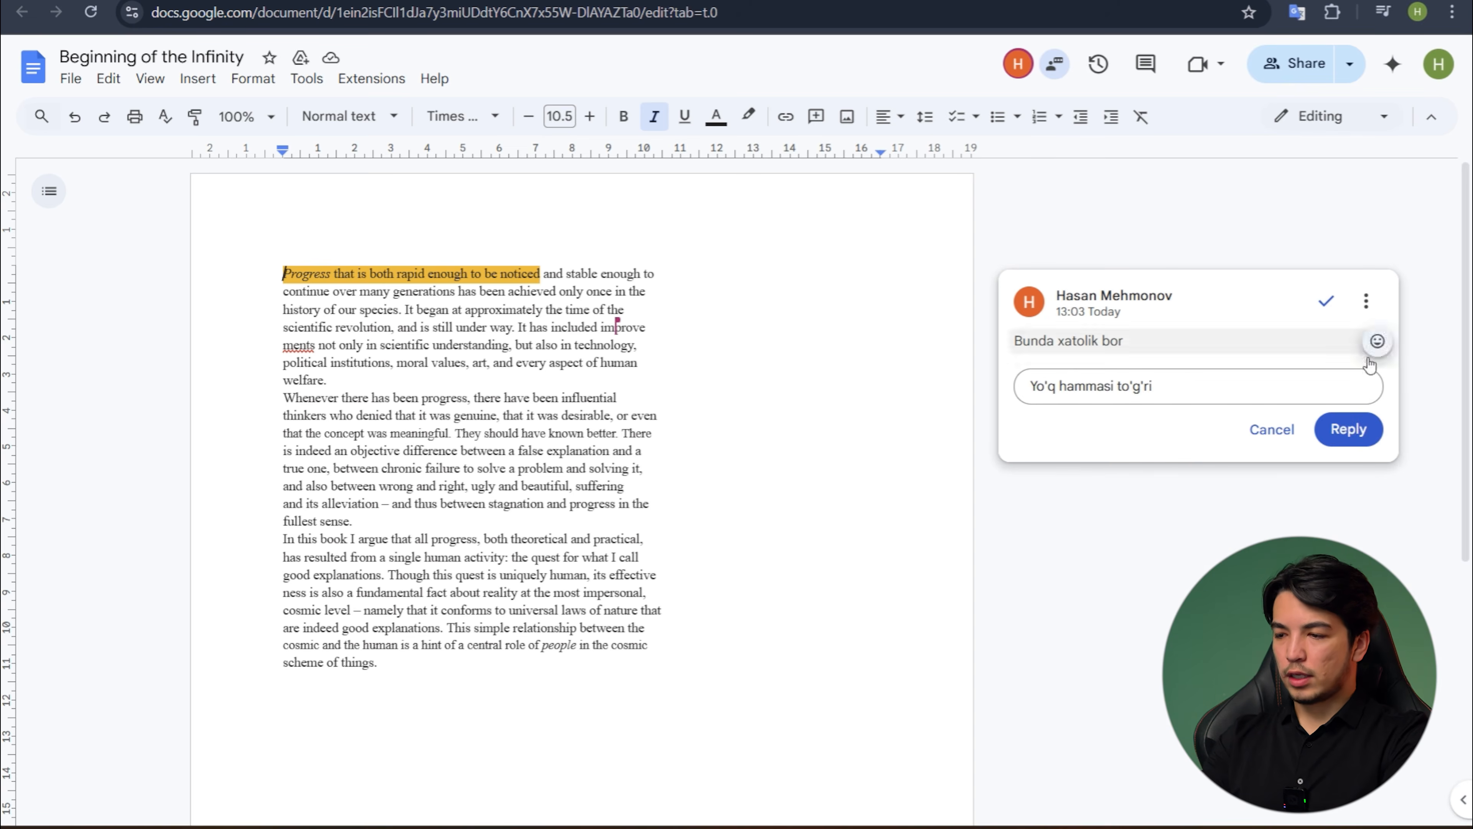
pyautogui.click(1347, 430)
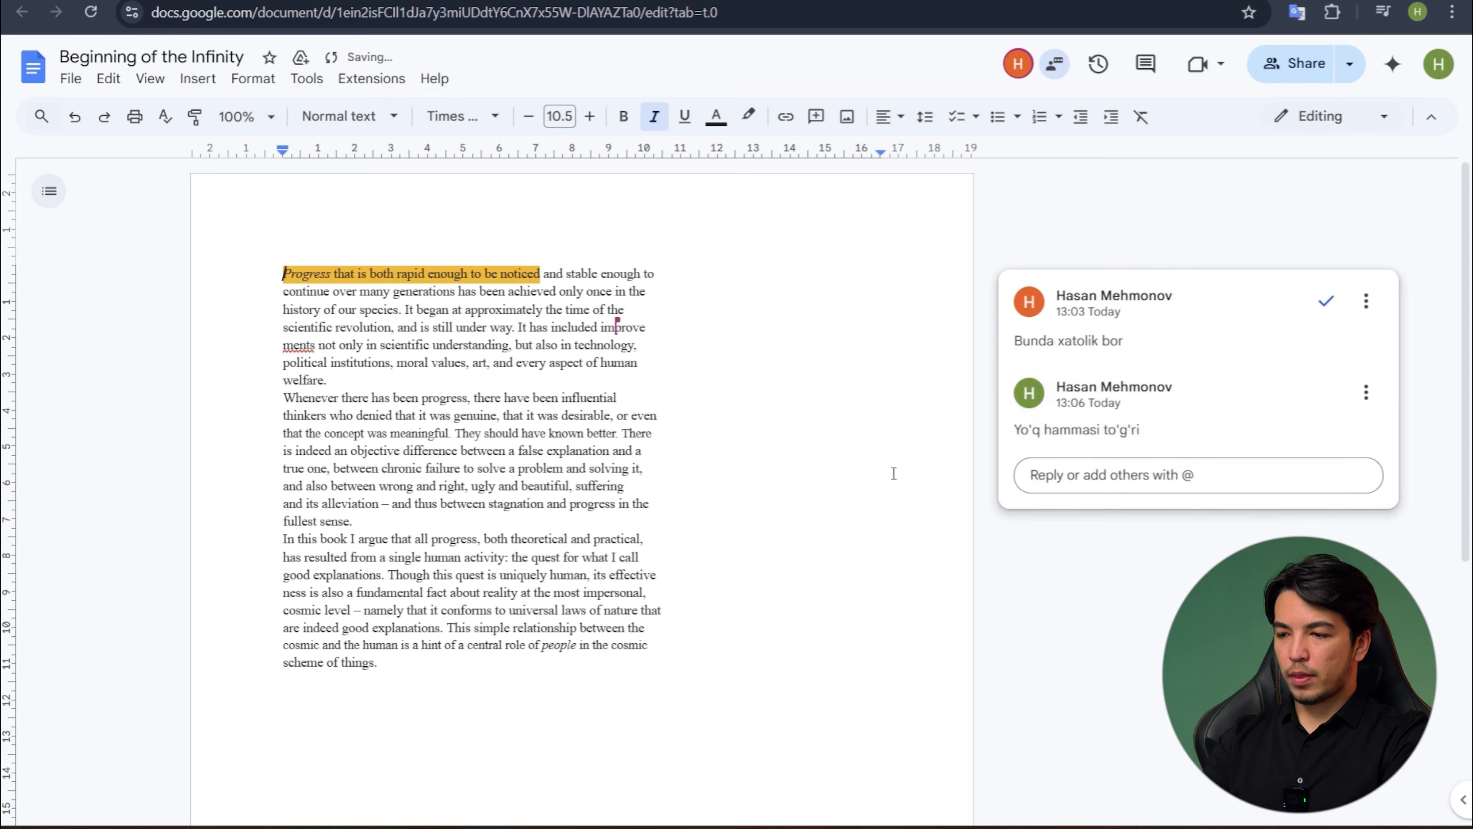
# - Review the reply to the comment in the owner's window, including in the list of all comments
pyautogui.hotkey('alt', 'Tab')
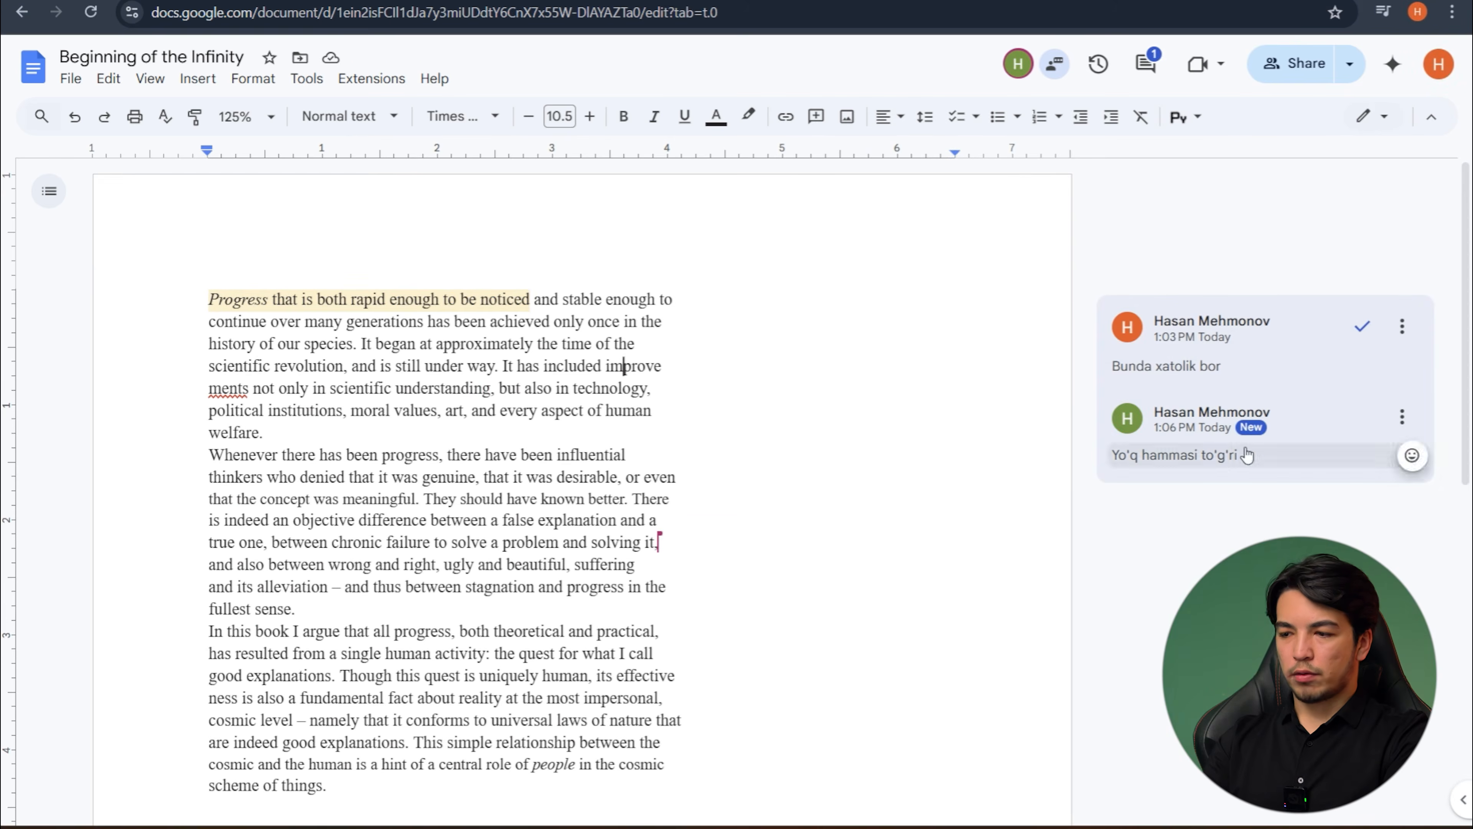
pyautogui.click(1147, 63)
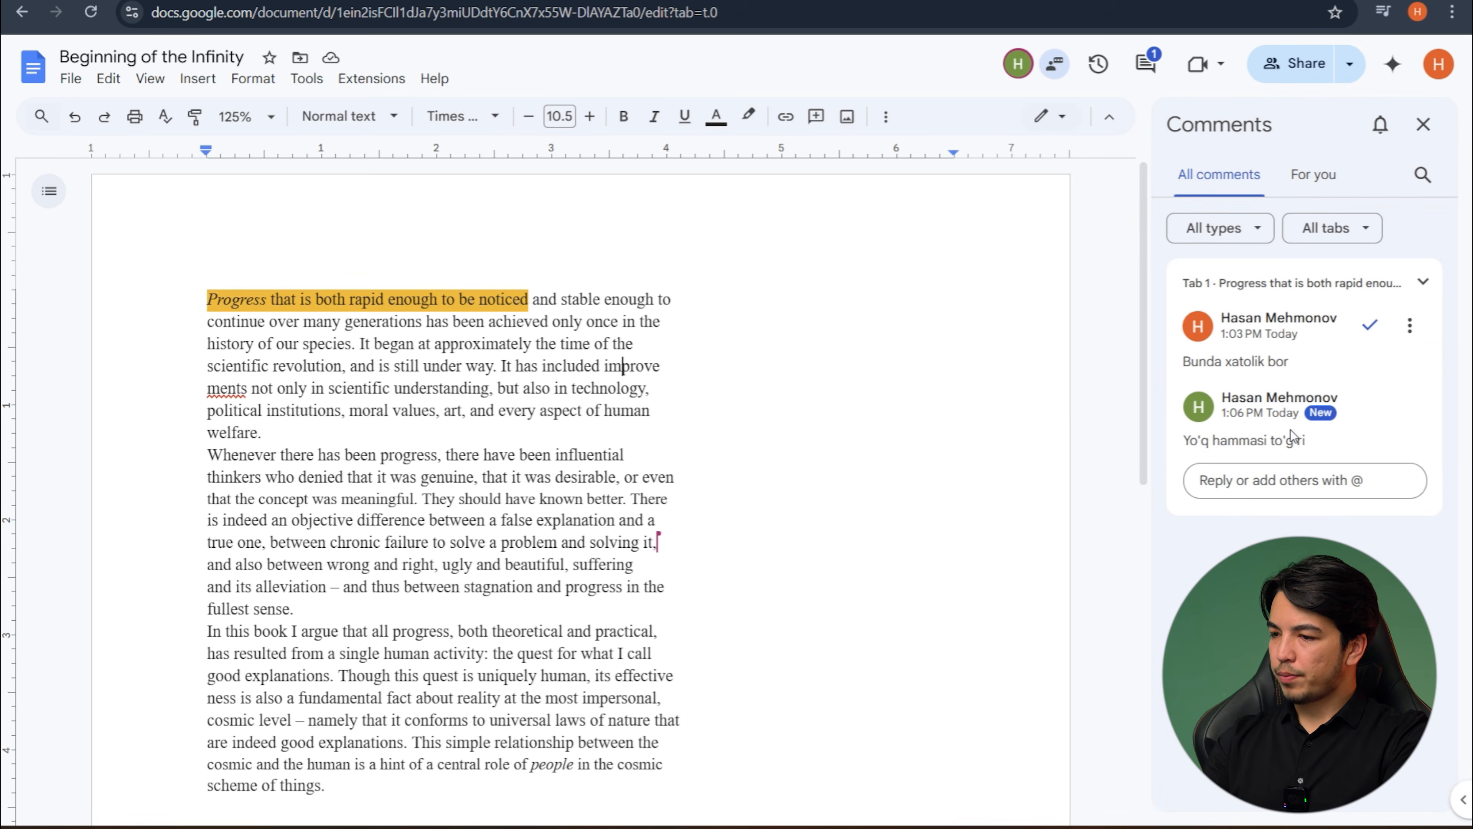
pyautogui.click(1423, 124)
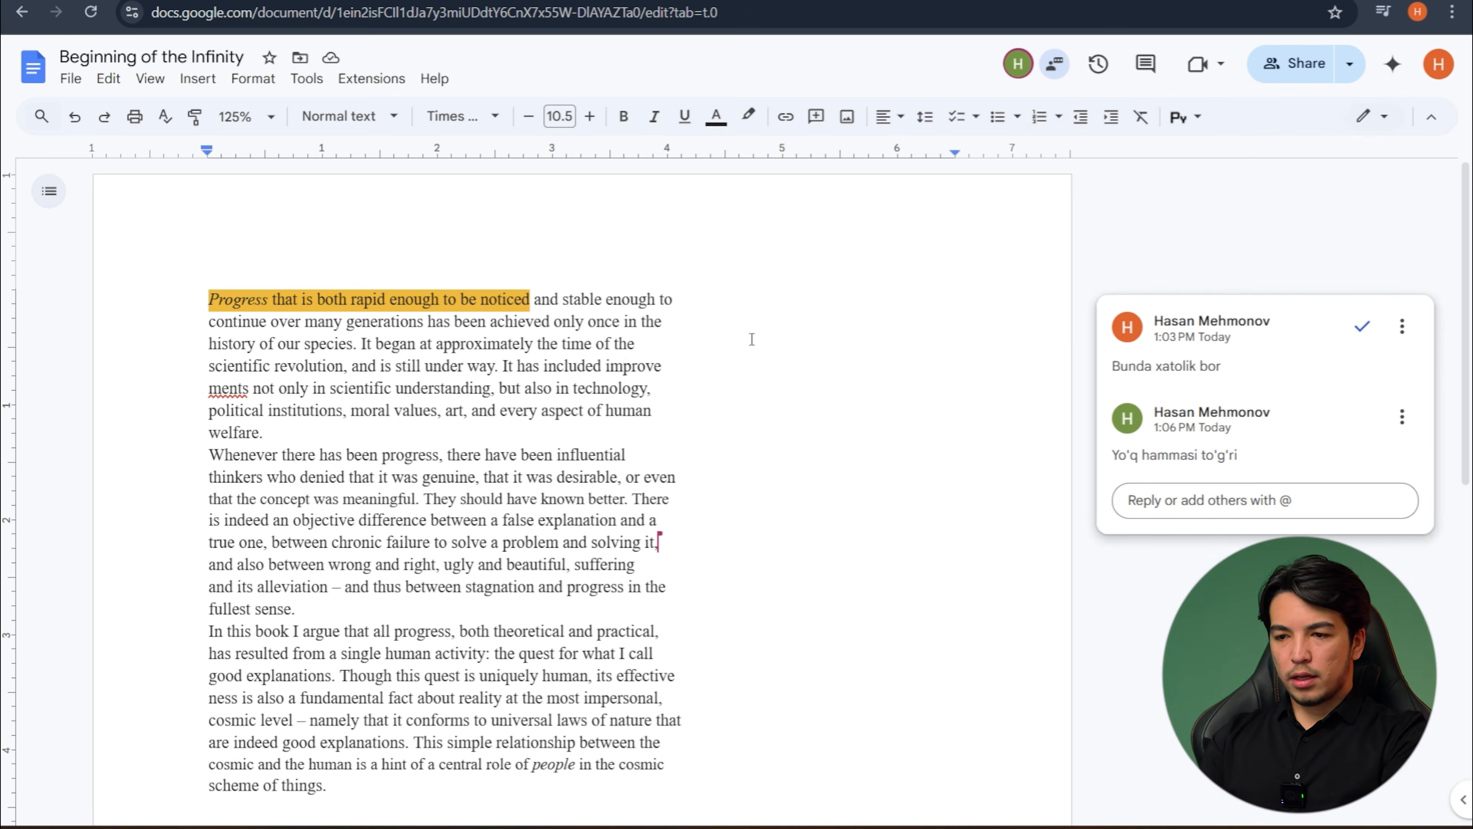
pyautogui.click(583, 347)
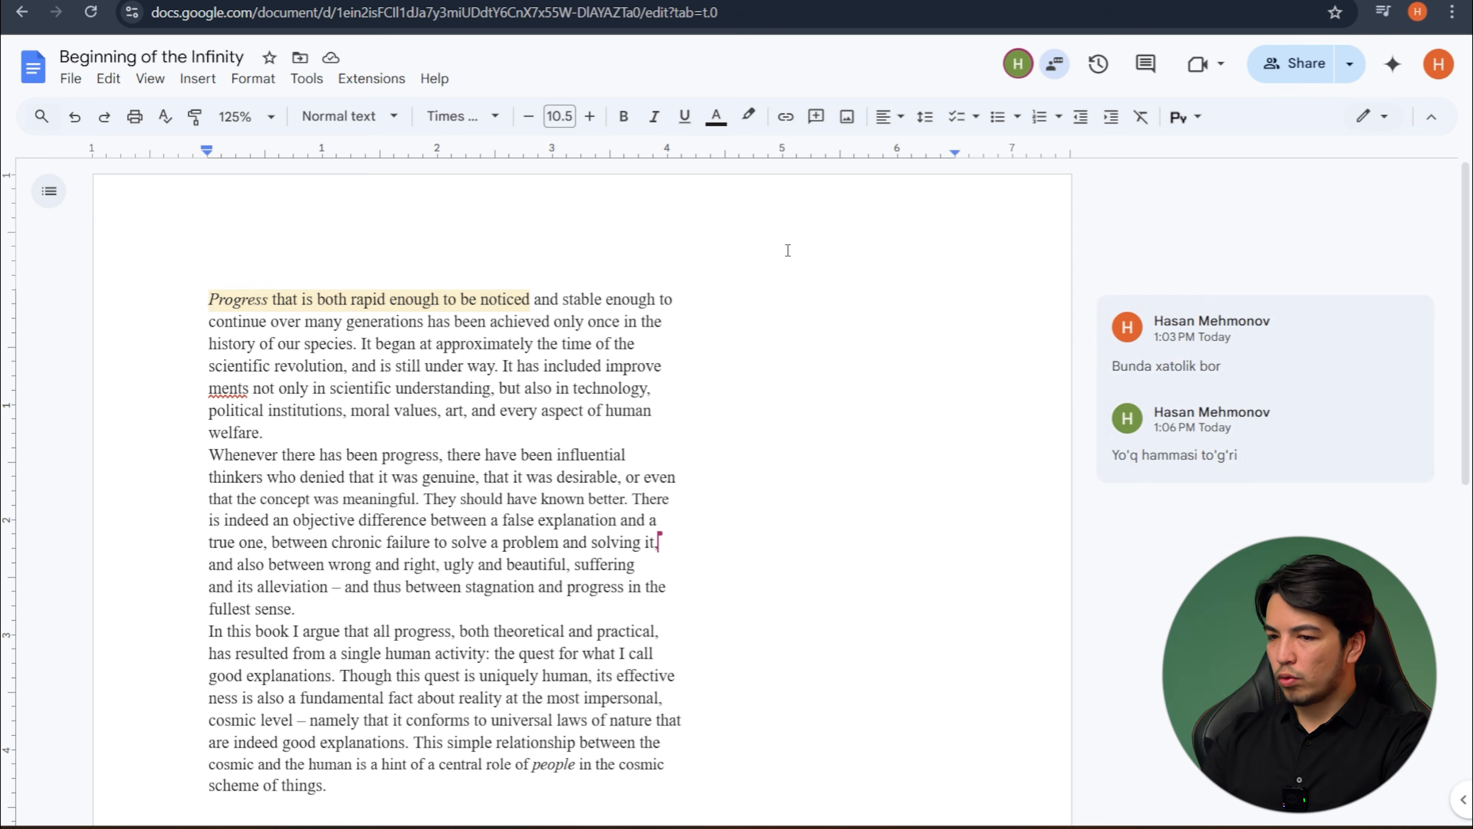
# - In Editing mode, add the filler text "ddaskjkajndsakjsnckasjn" after "the time of the" and check it in the recipient's window
pyautogui.click(1375, 119)
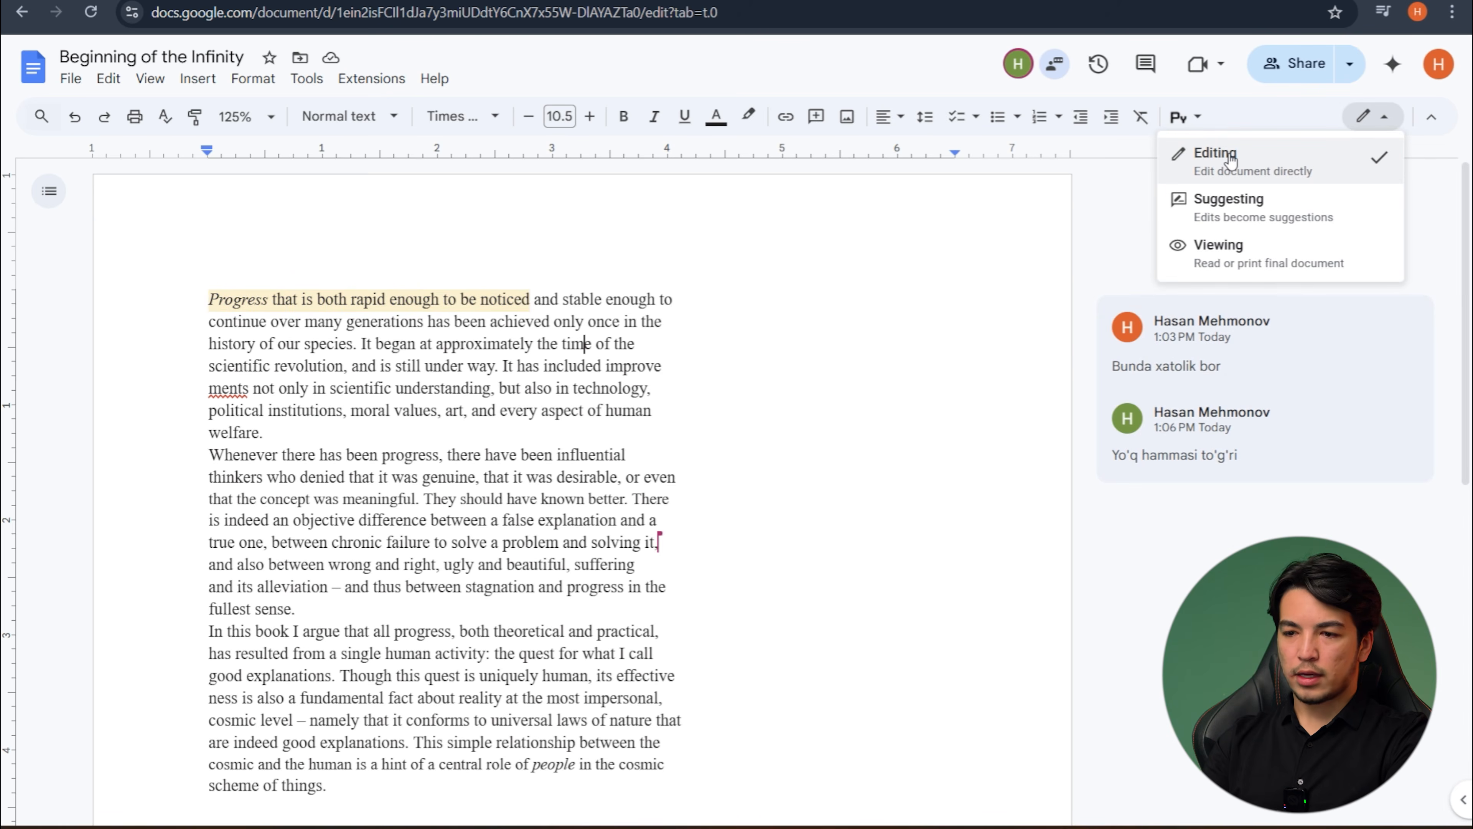
pyautogui.click(650, 350)
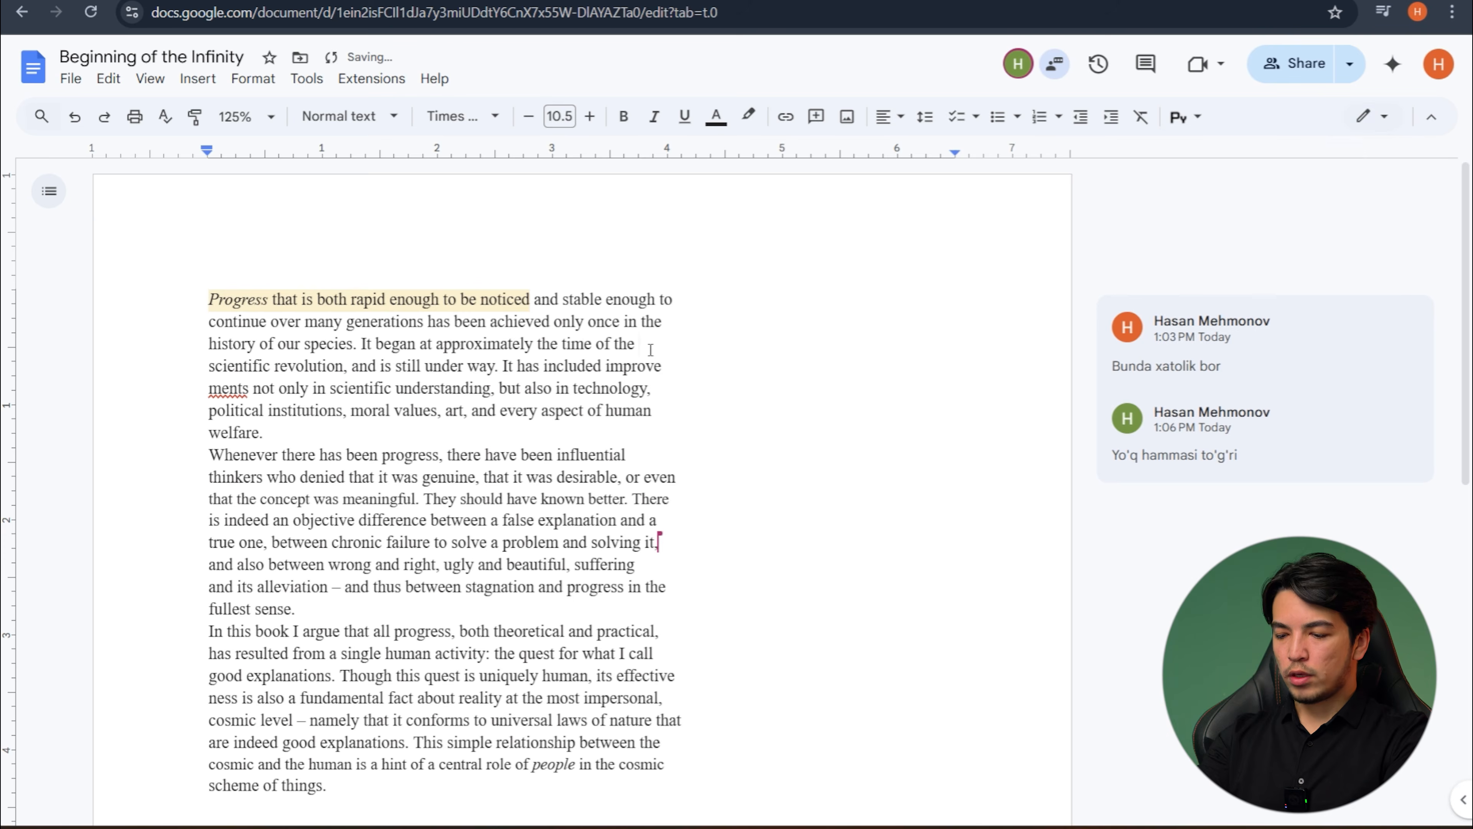
pyautogui.write('ddaskjkajndsakjsnckasjn')
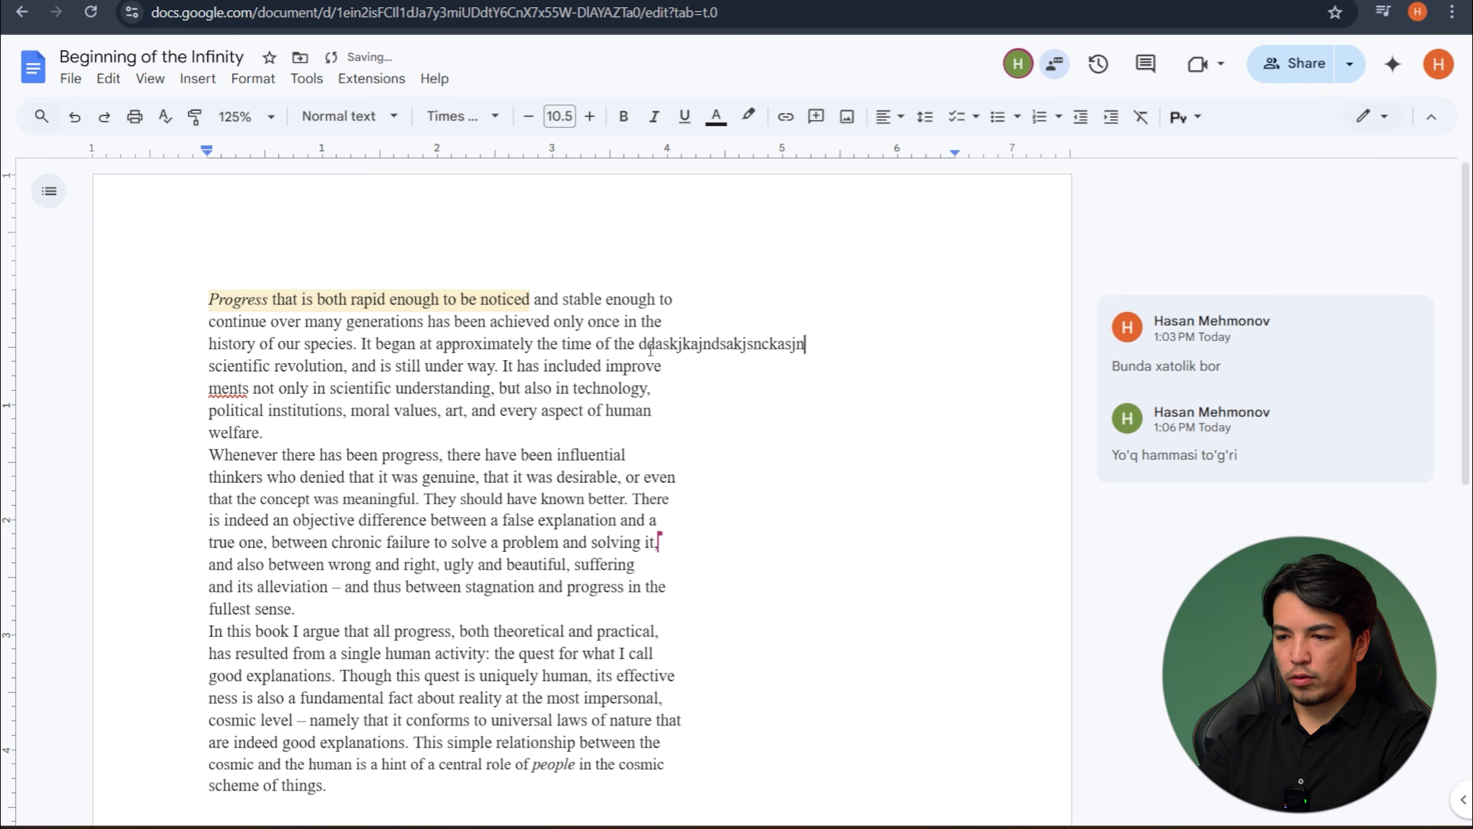
pyautogui.hotkey('alt', 'Tab')
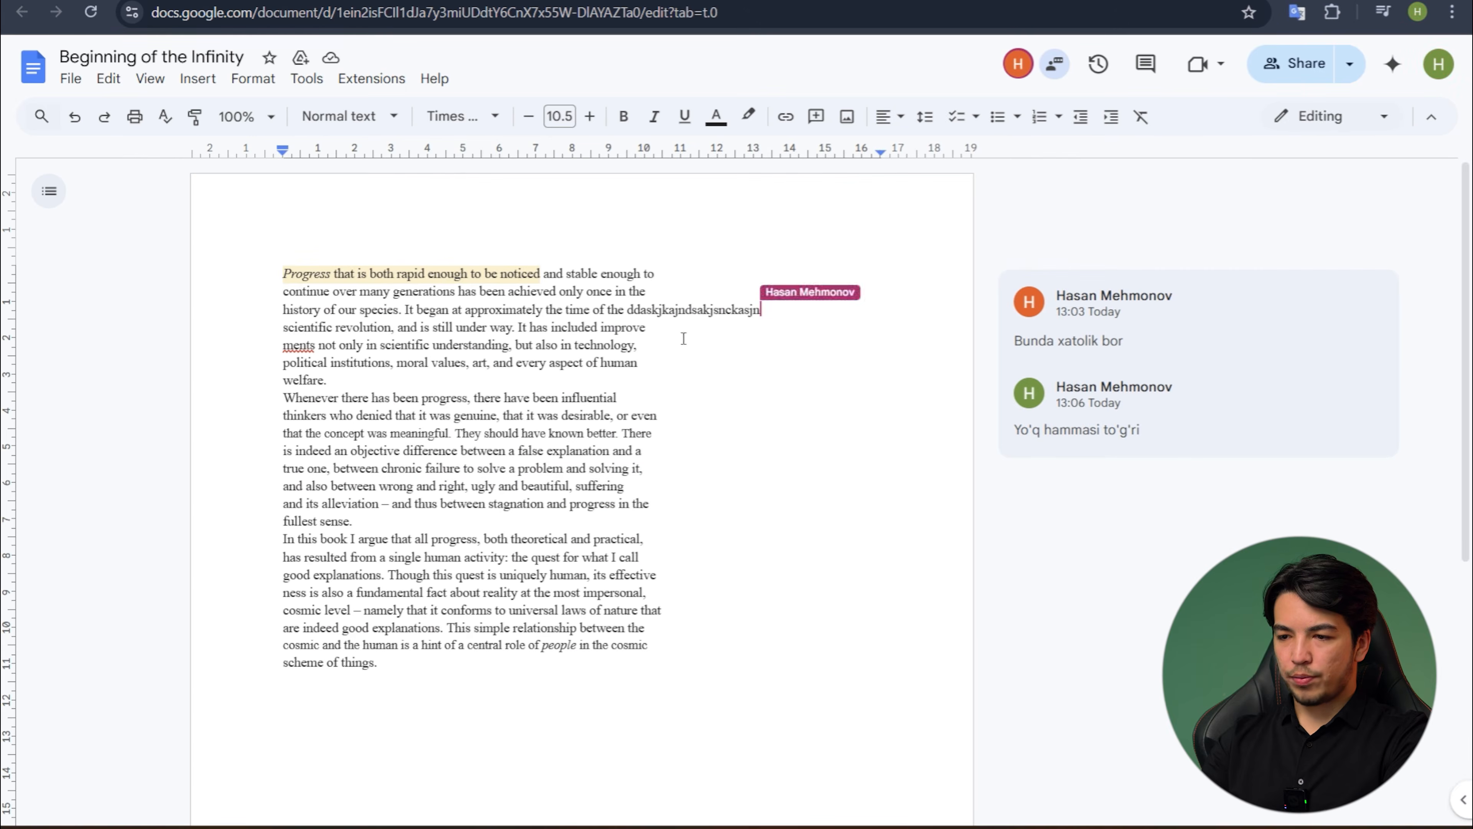
pyautogui.hotkey('alt', 'Tab')
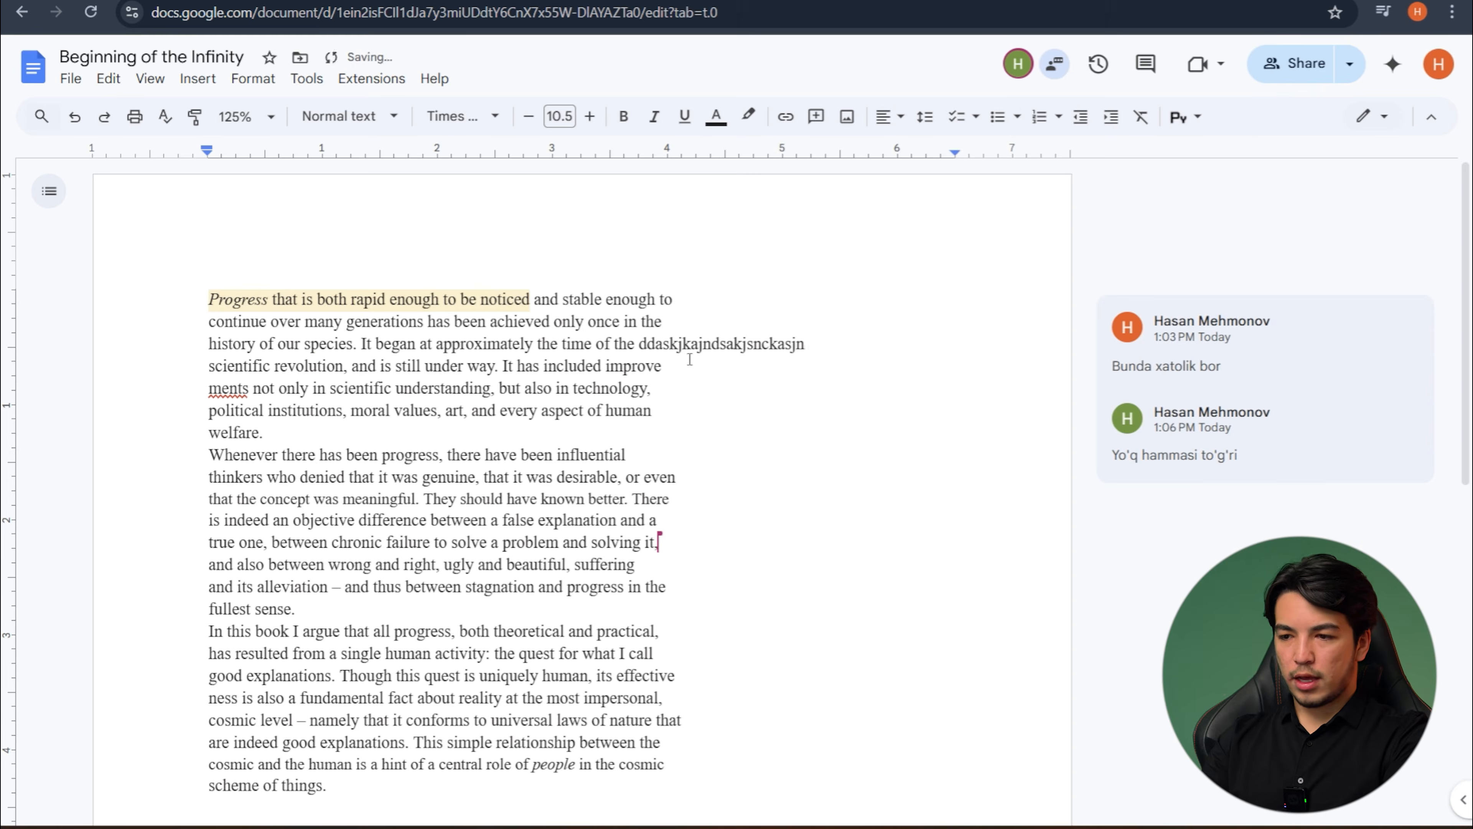
# - Switch the document to Suggesting mode and suggest deleting the word "time" in the first paragraph
pyautogui.click(1370, 118)
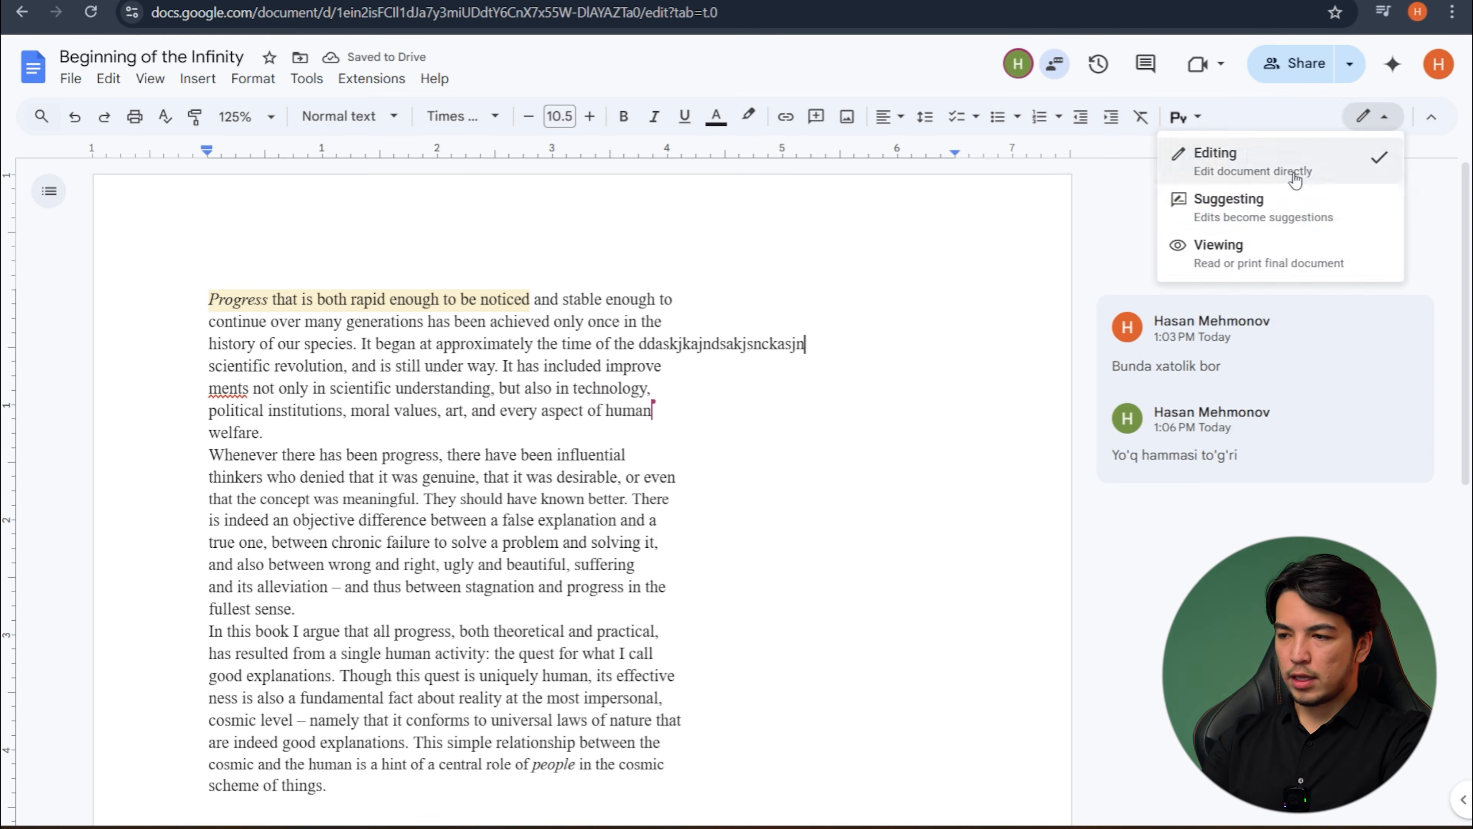
pyautogui.click(1258, 210)
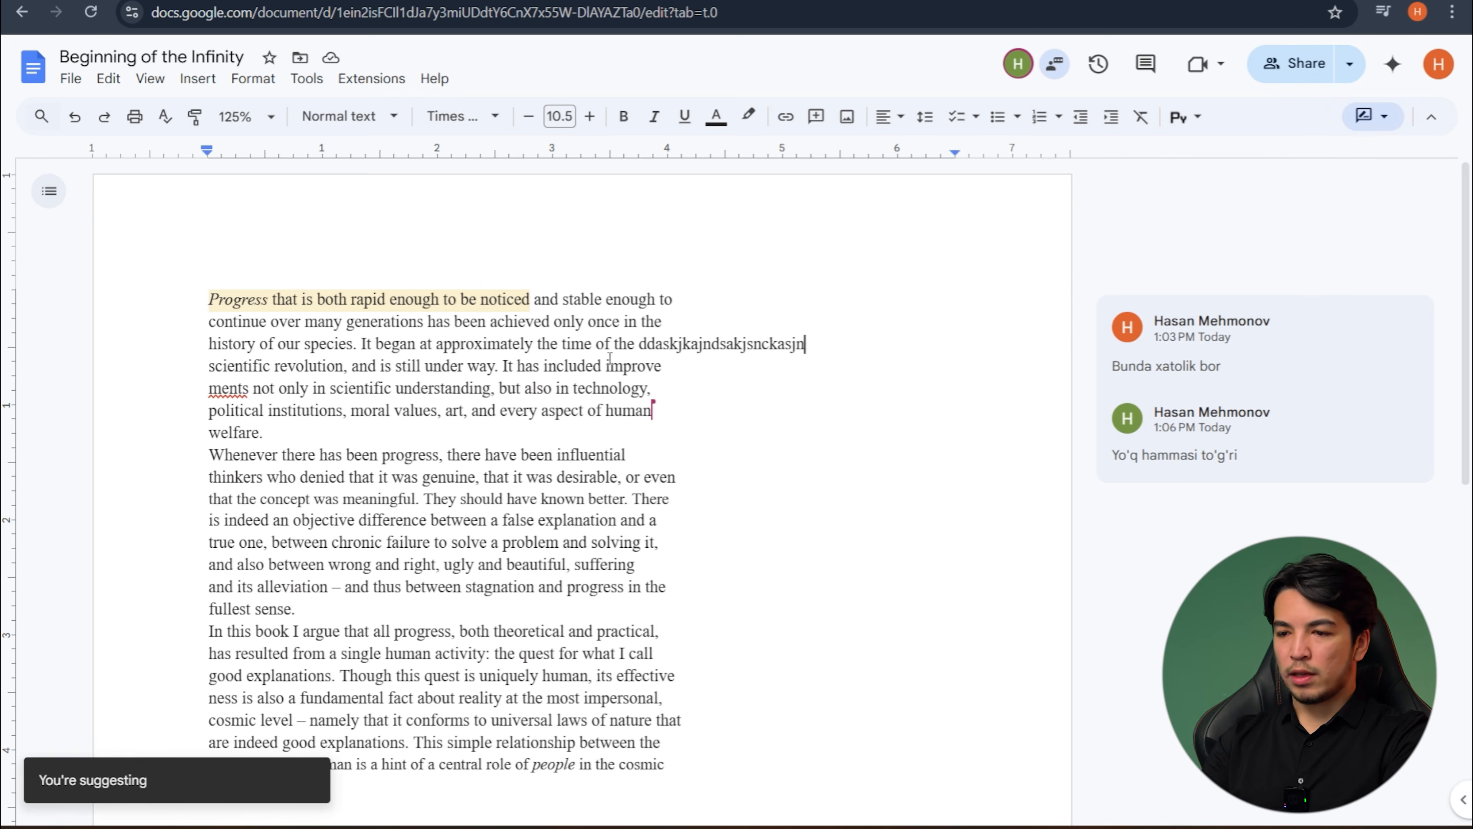
pyautogui.moveTo(605, 365); pyautogui.dragTo(663, 365)
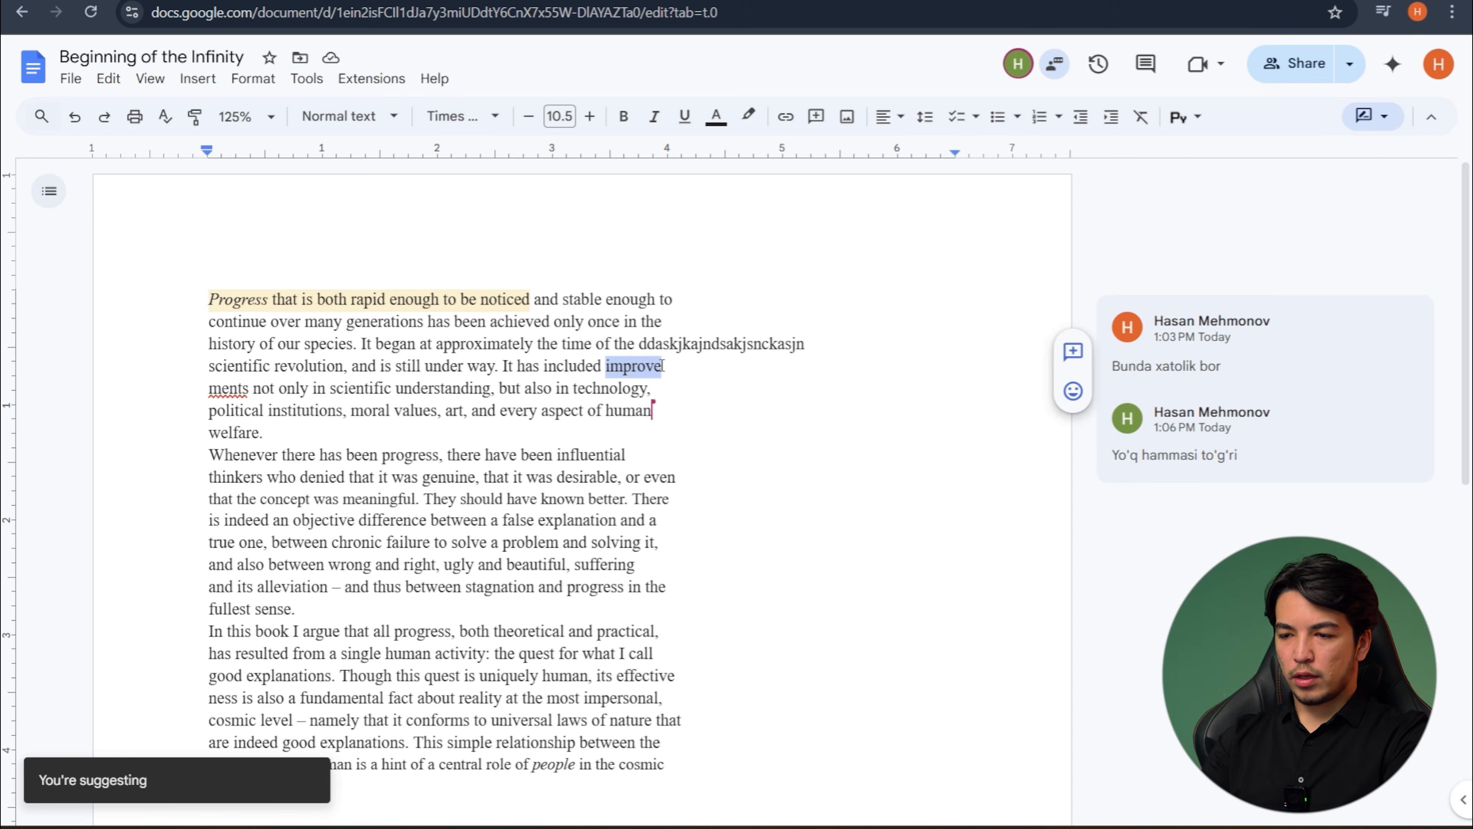
pyautogui.click(663, 366)
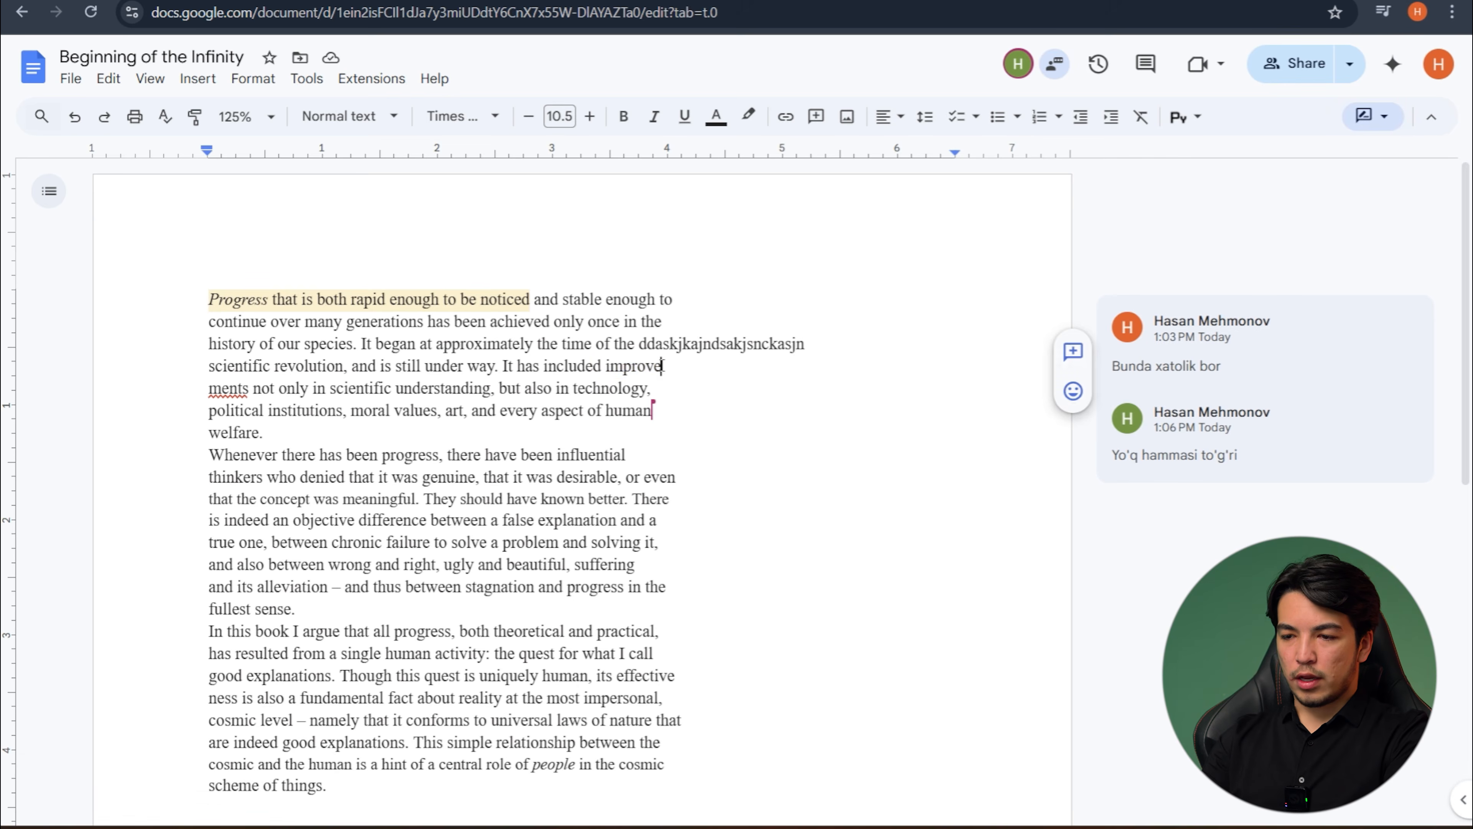
pyautogui.click(563, 343)
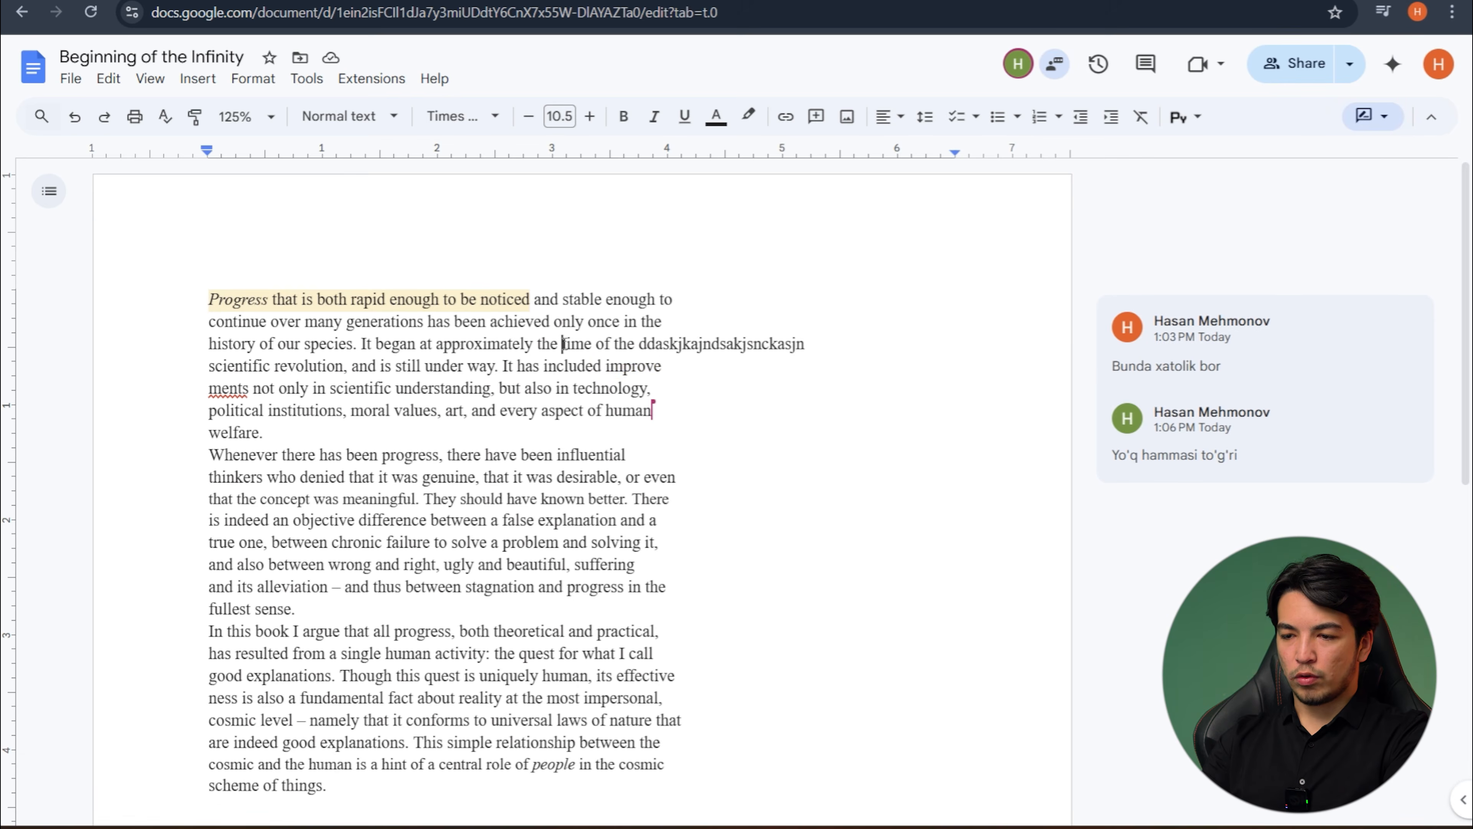
pyautogui.click(591, 343)
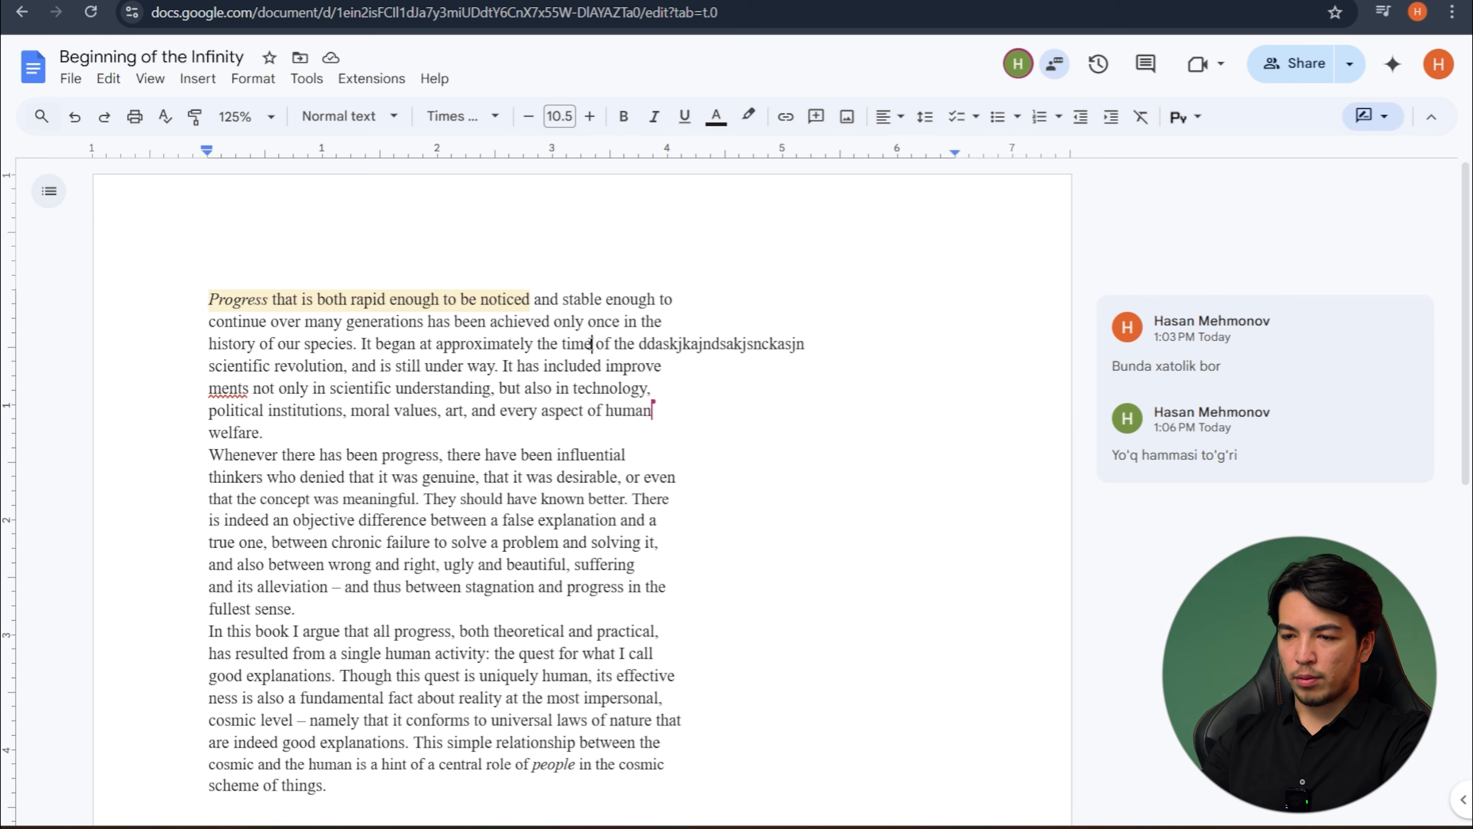
pyautogui.hotkey('ctrl', 'BackSpace')
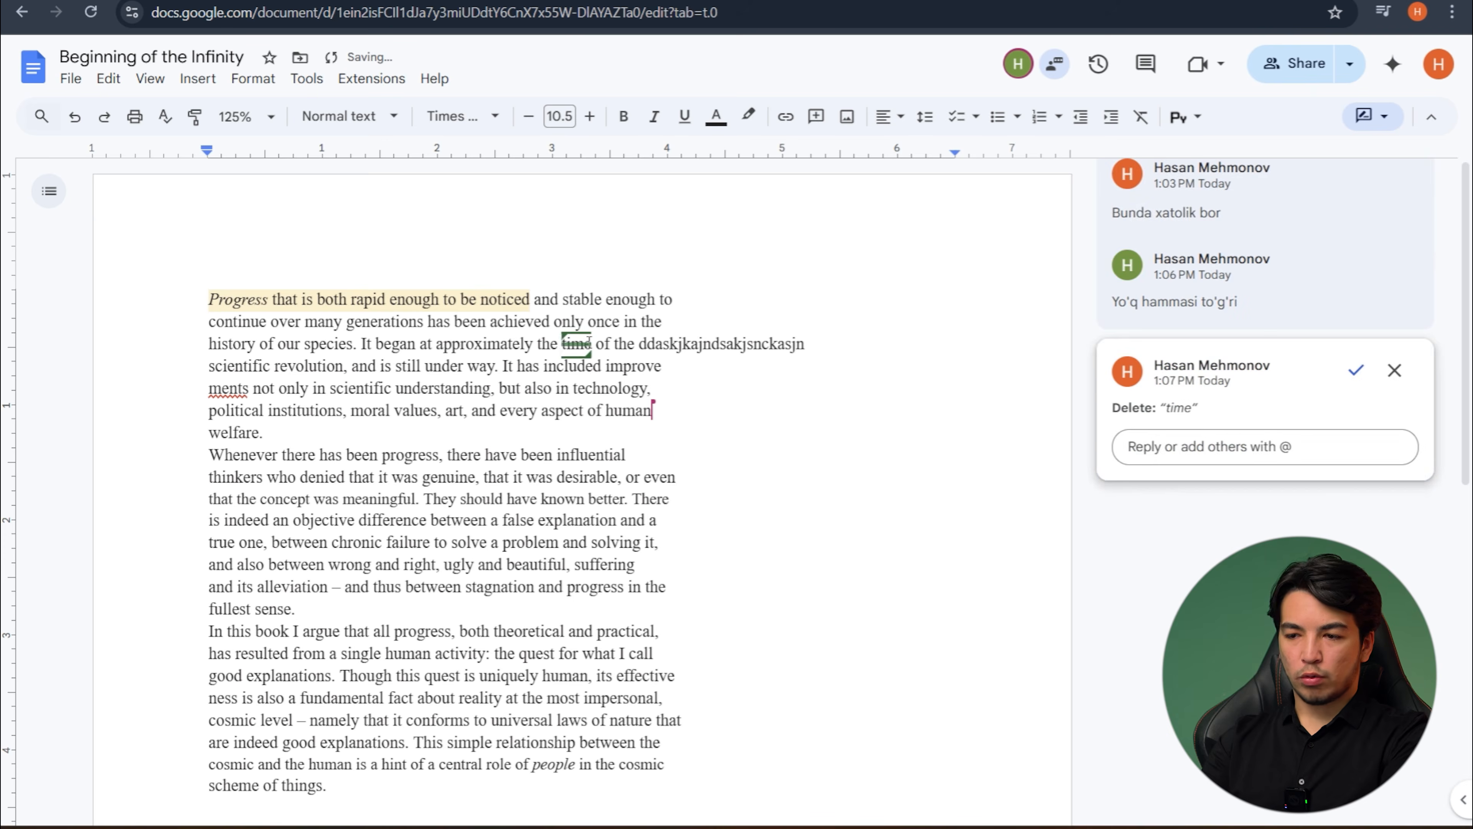
# - Suggest the word "period" as the replacement for the struck-out "time" in the first paragraph
pyautogui.write('Peri')
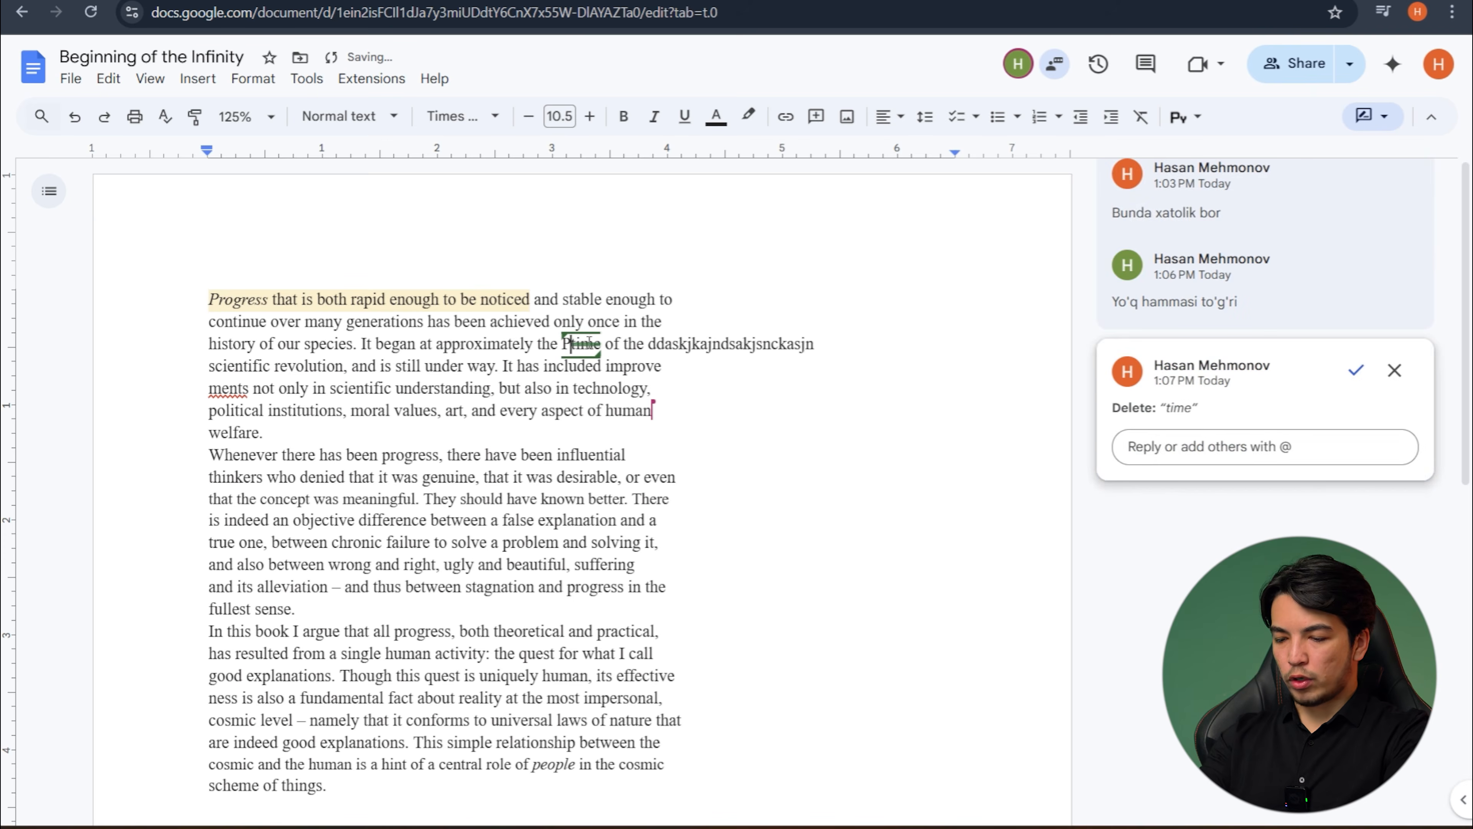
pyautogui.write('od')
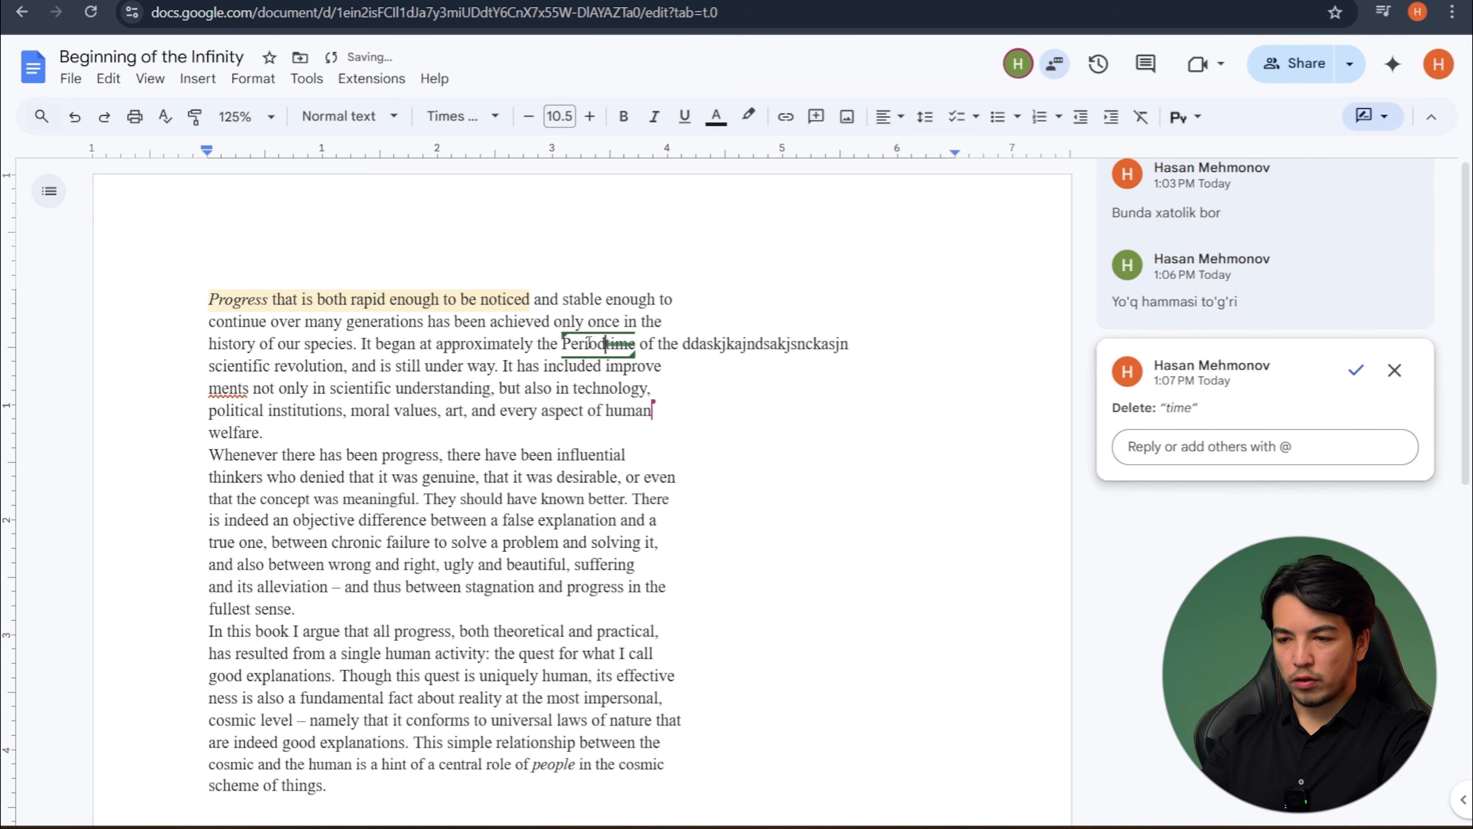
pyautogui.click(568, 343)
pyautogui.press('BackSpace')
pyautogui.write('p')
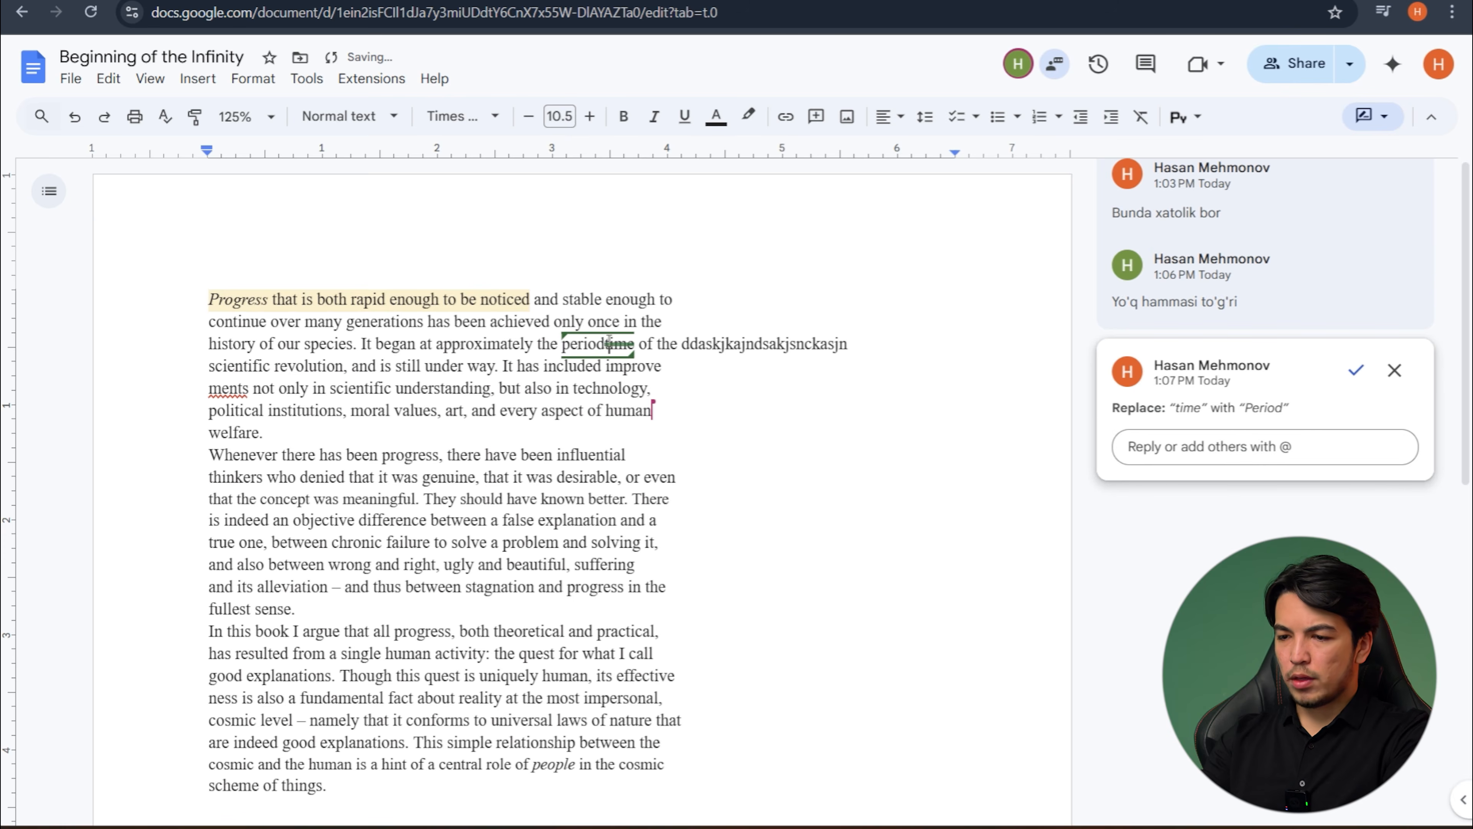
pyautogui.click(739, 398)
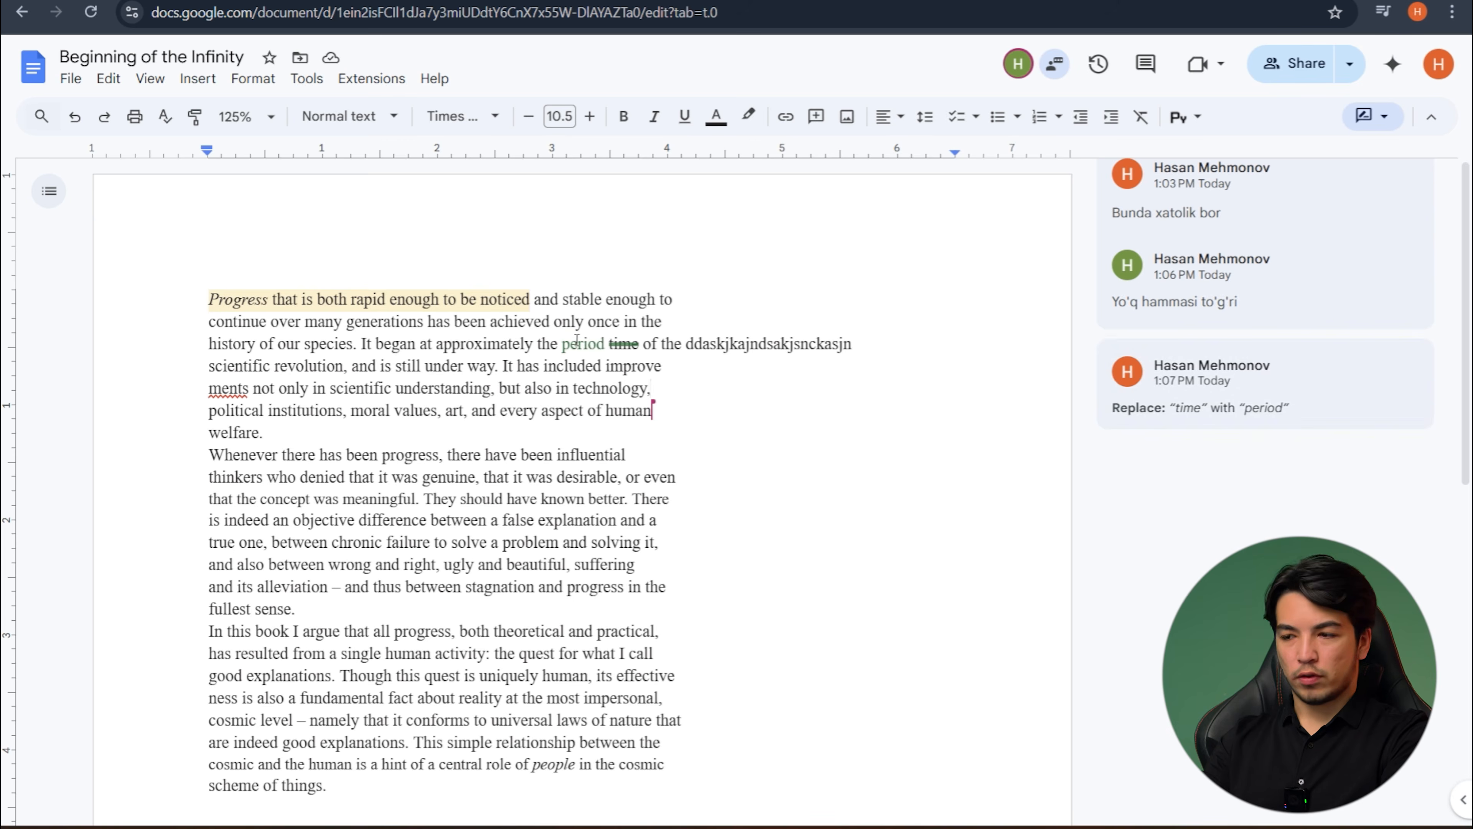
pyautogui.moveTo(1200, 415)
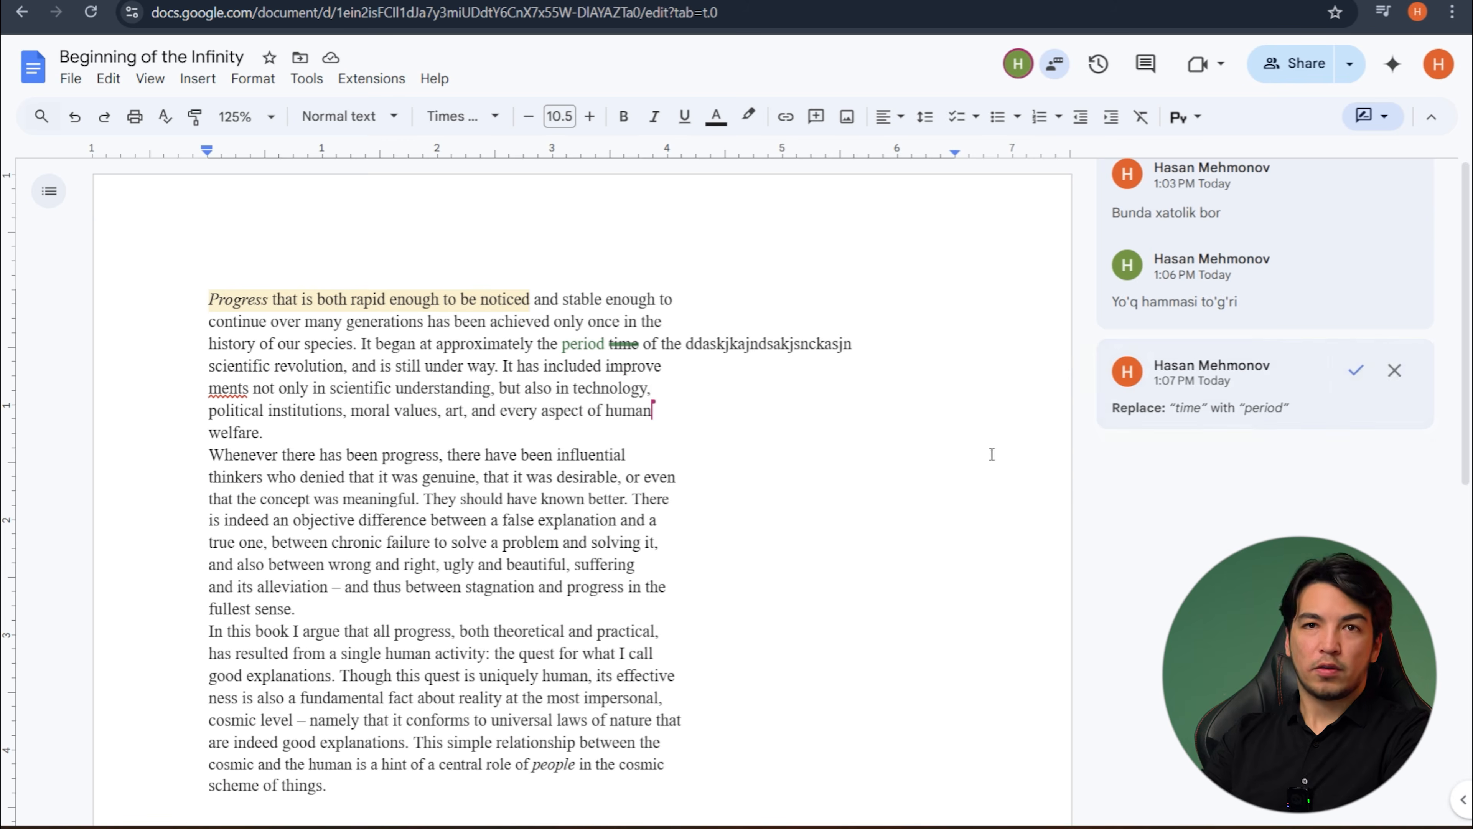
# - Switch to the recipient's window and review the suggestion to replace "time" with "period"
pyautogui.hotkey('alt', 'Tab')
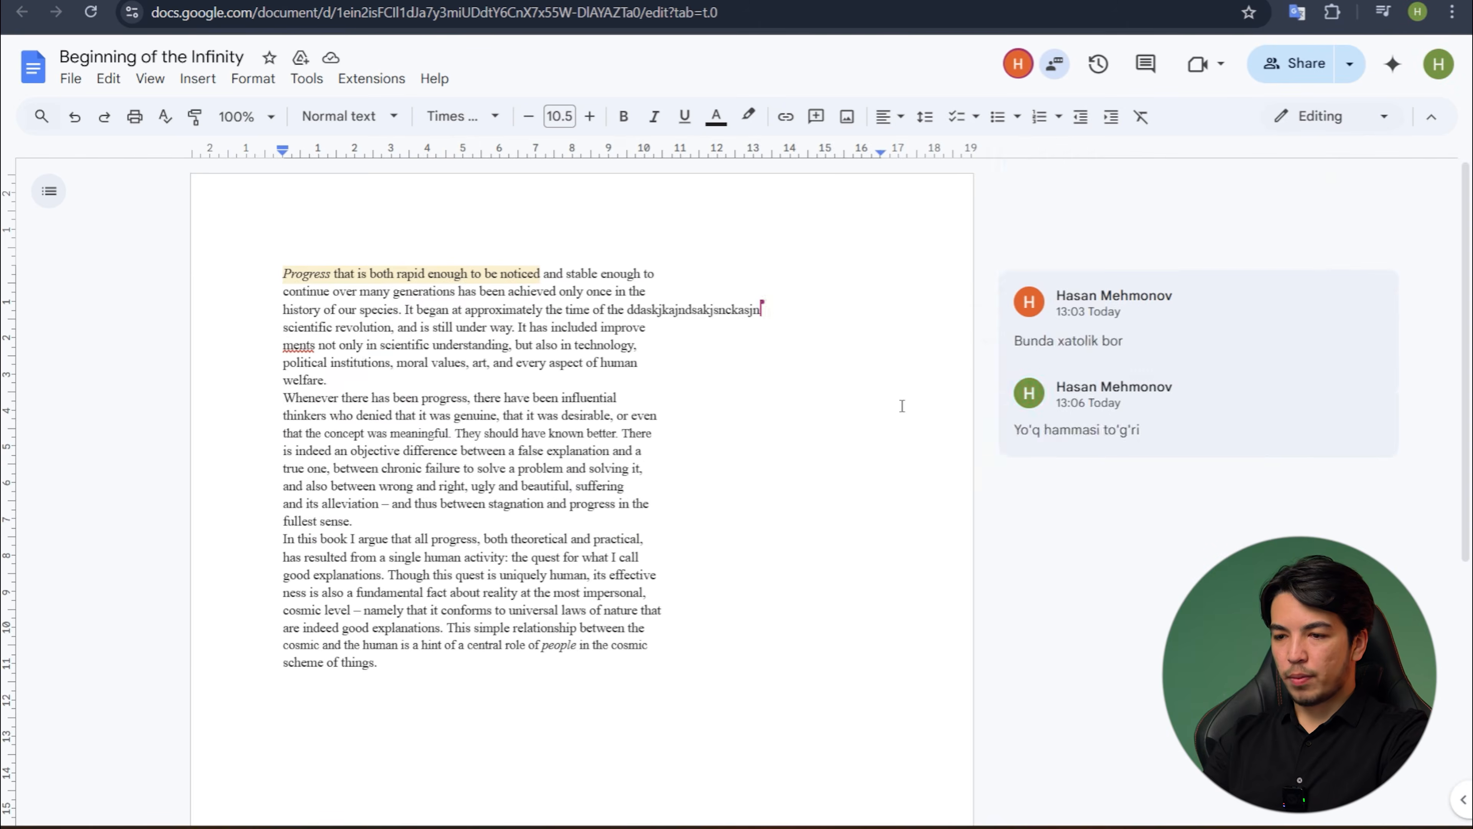
pyautogui.click(928, 361)
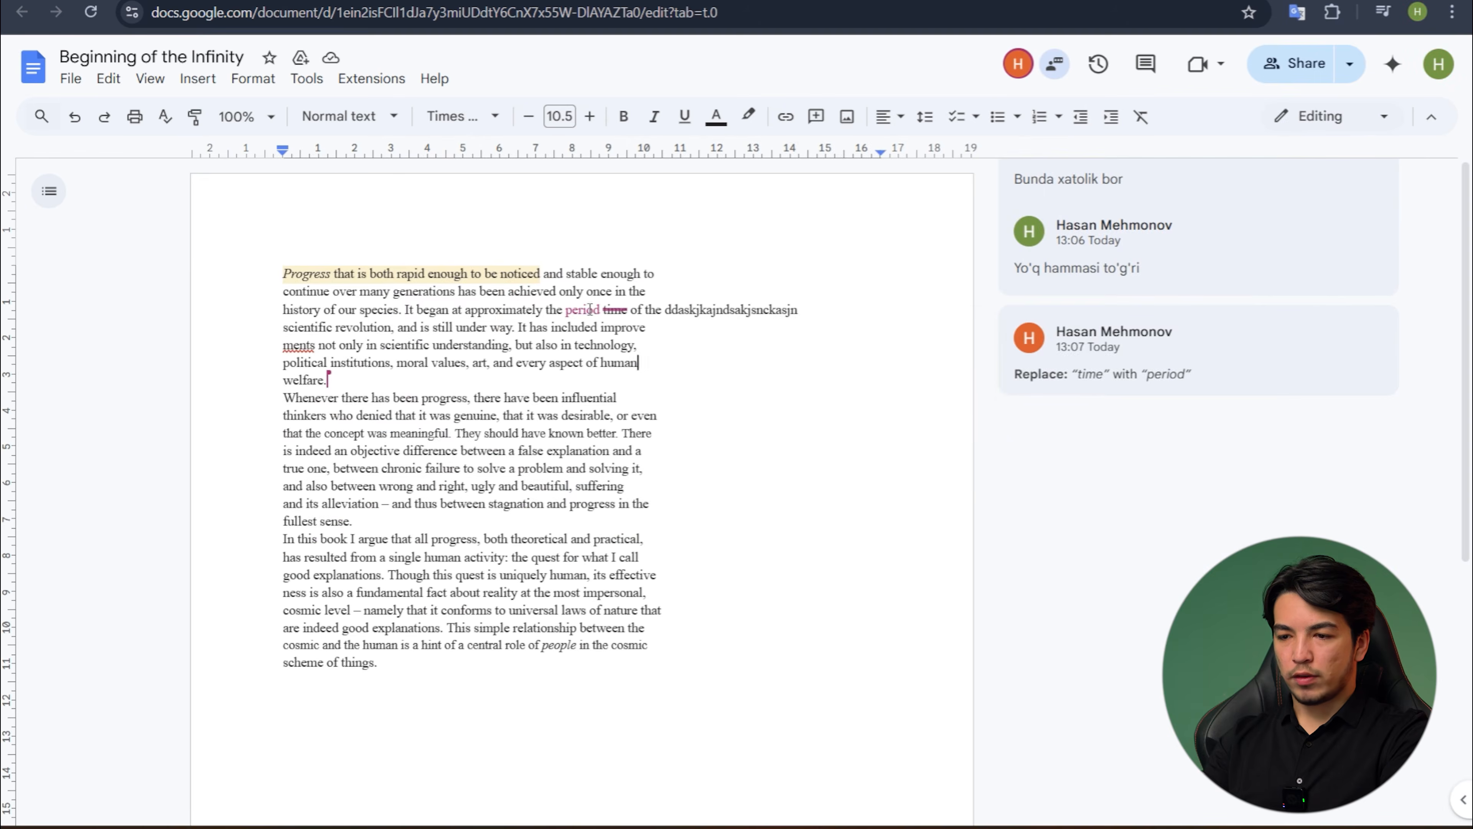
pyautogui.click(614, 312)
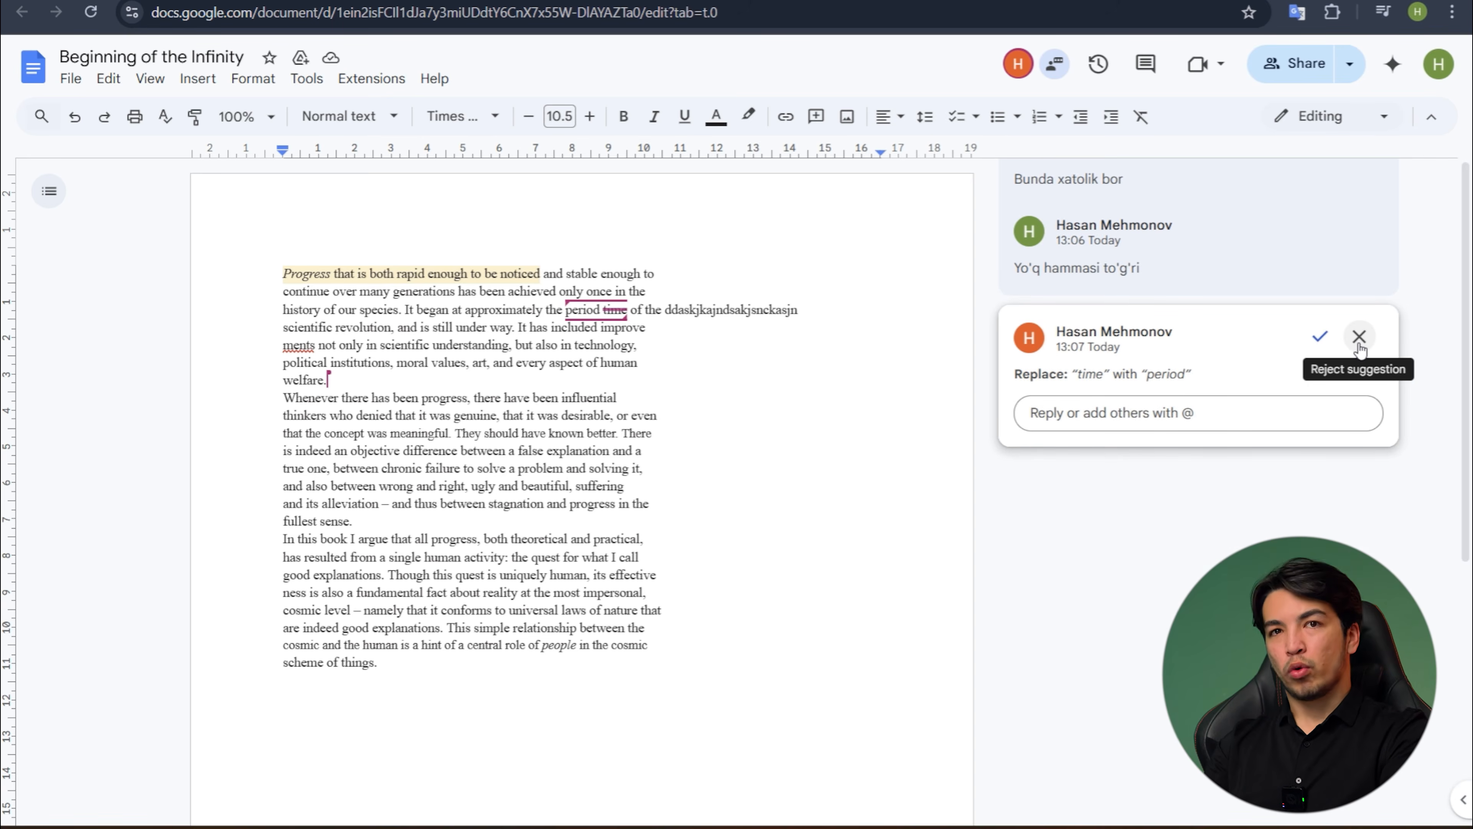
# - Reply "Time'ni o'zi qolgani to'g'ri edi" to the suggestion that replaces "time" with "period"
pyautogui.click(1108, 411)
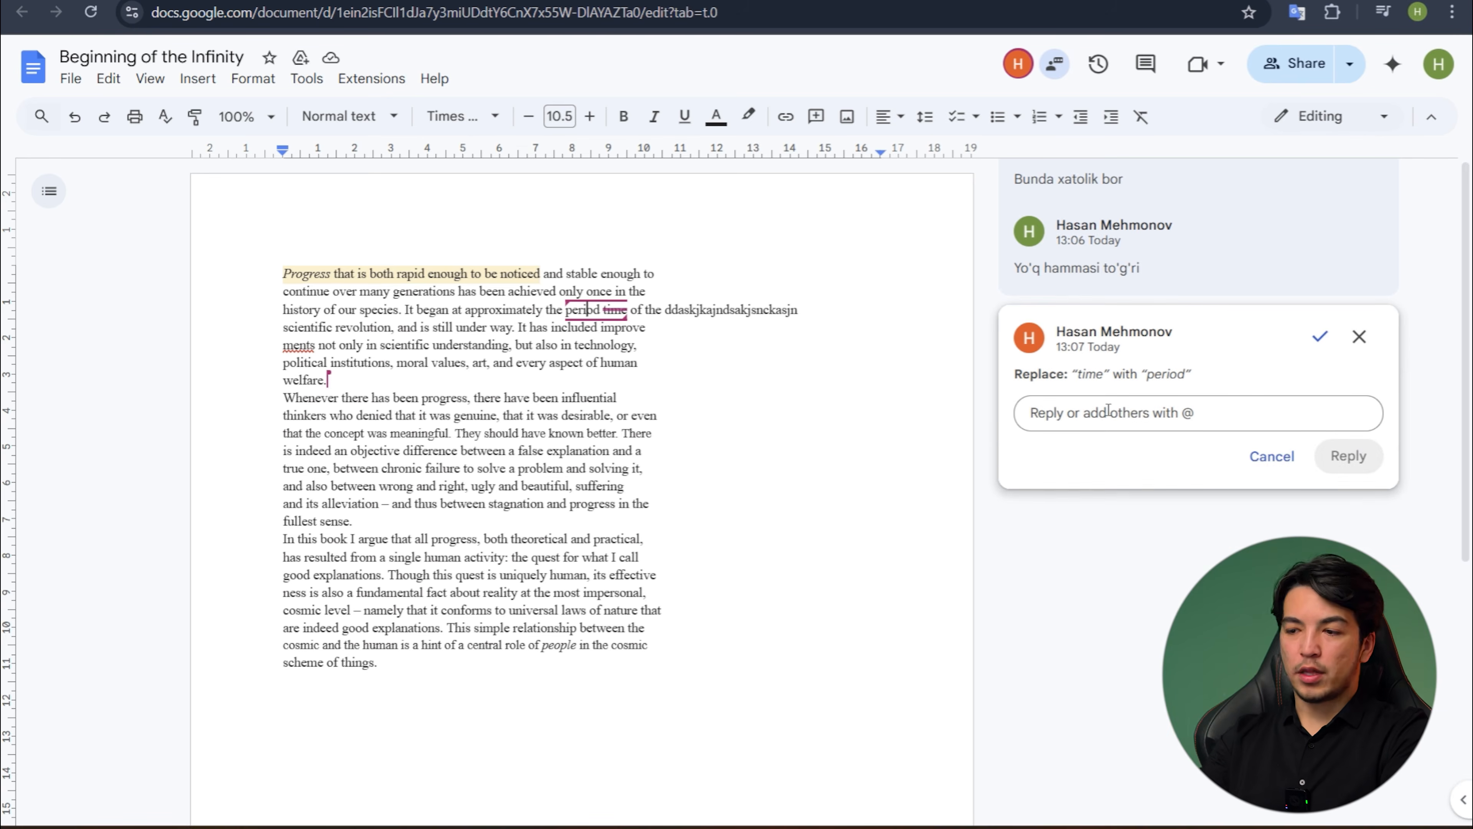
pyautogui.write('Time')
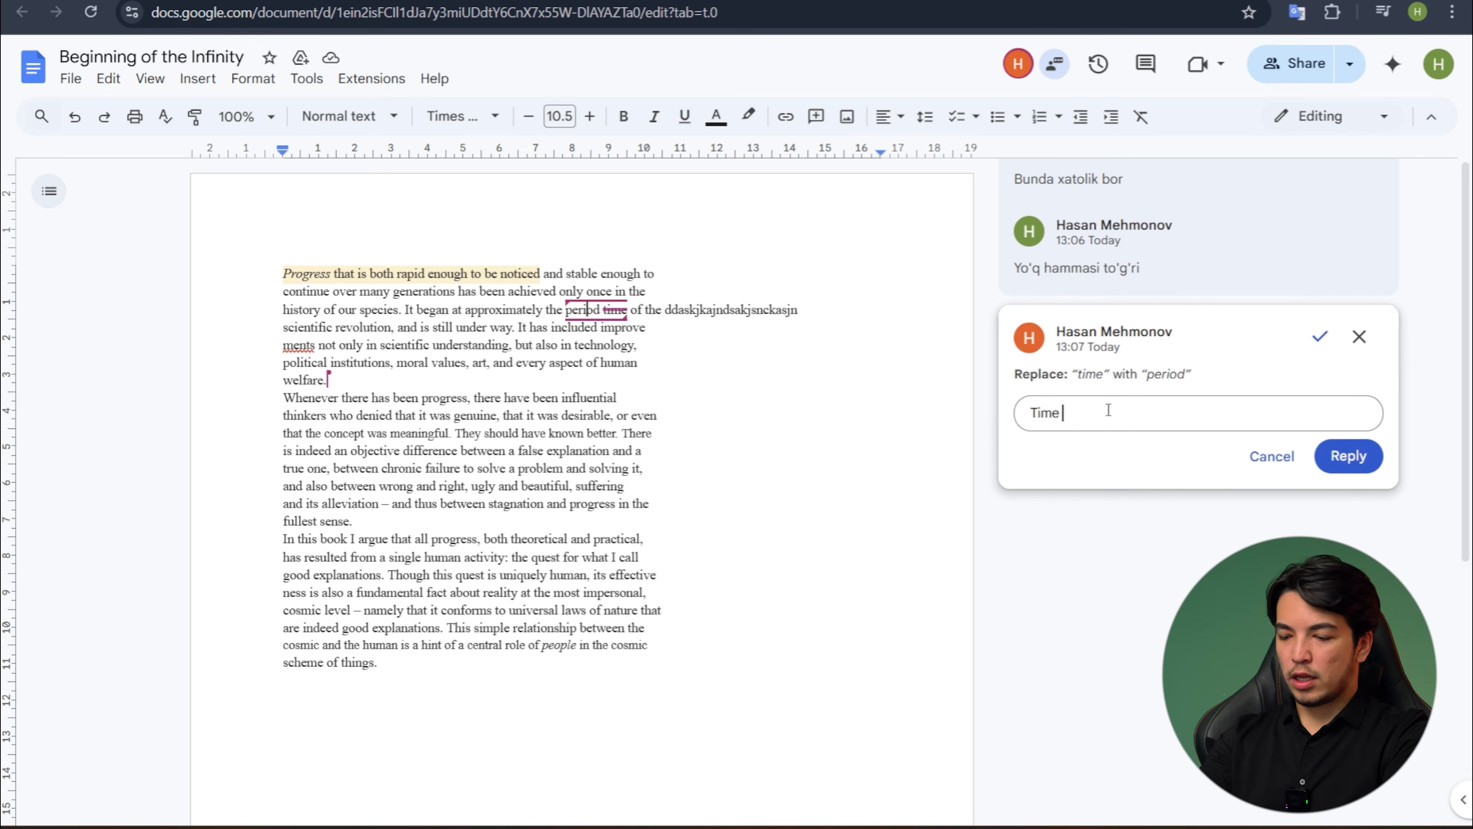
pyautogui.write("'ni o'zi")
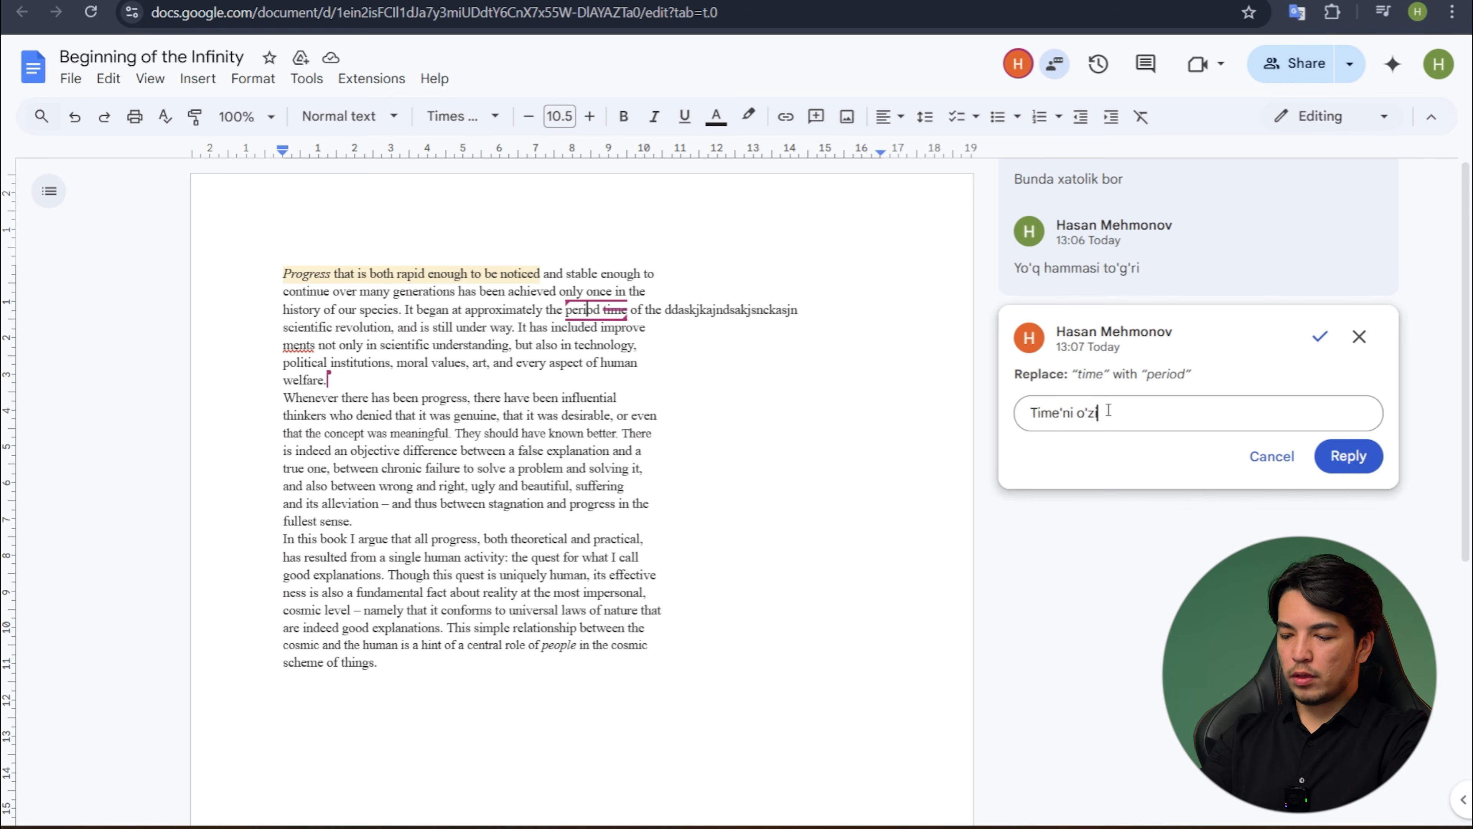
pyautogui.write(" qolgani to'g'ri edi")
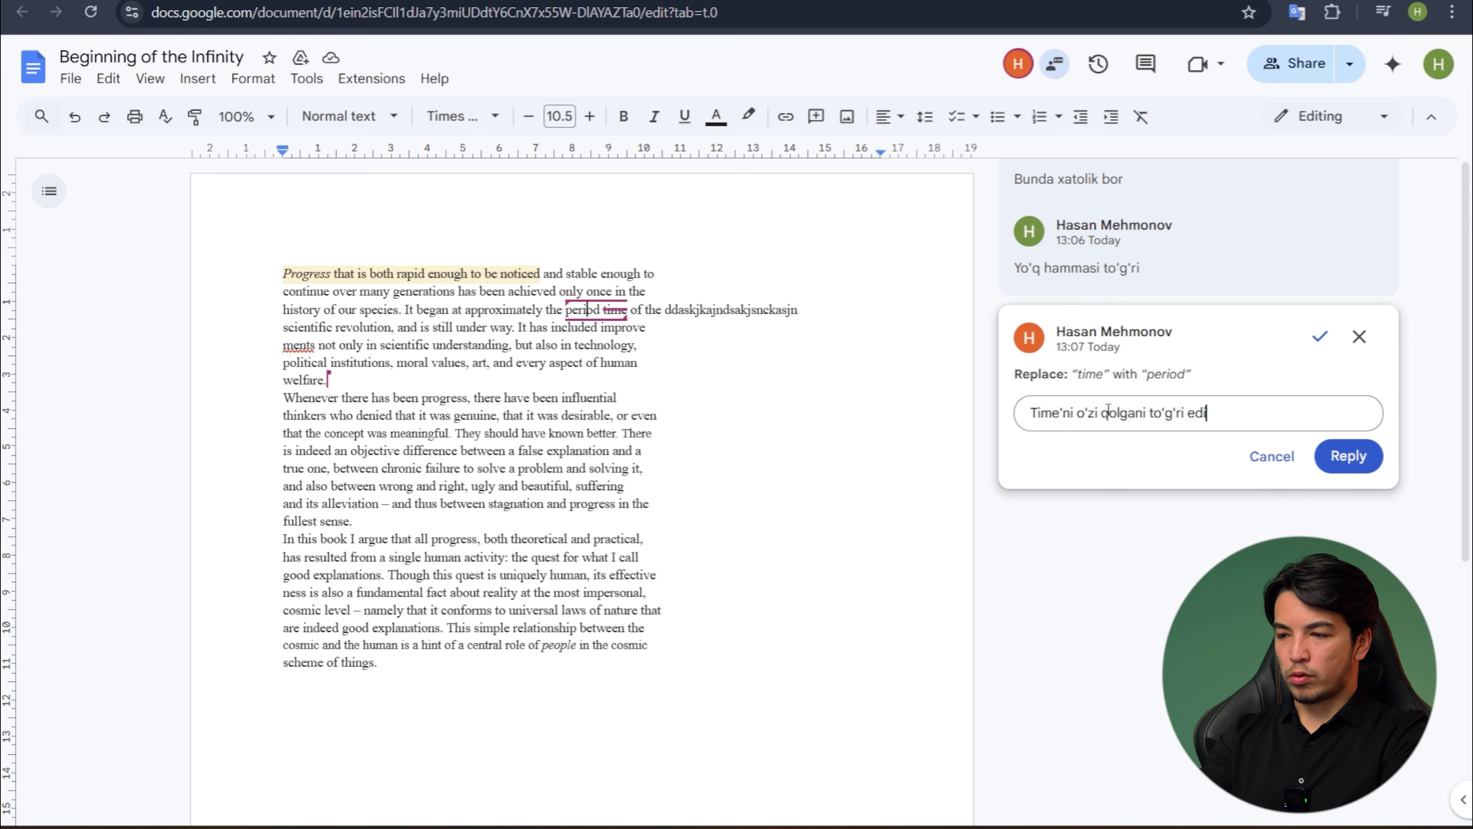
pyautogui.press('Return')
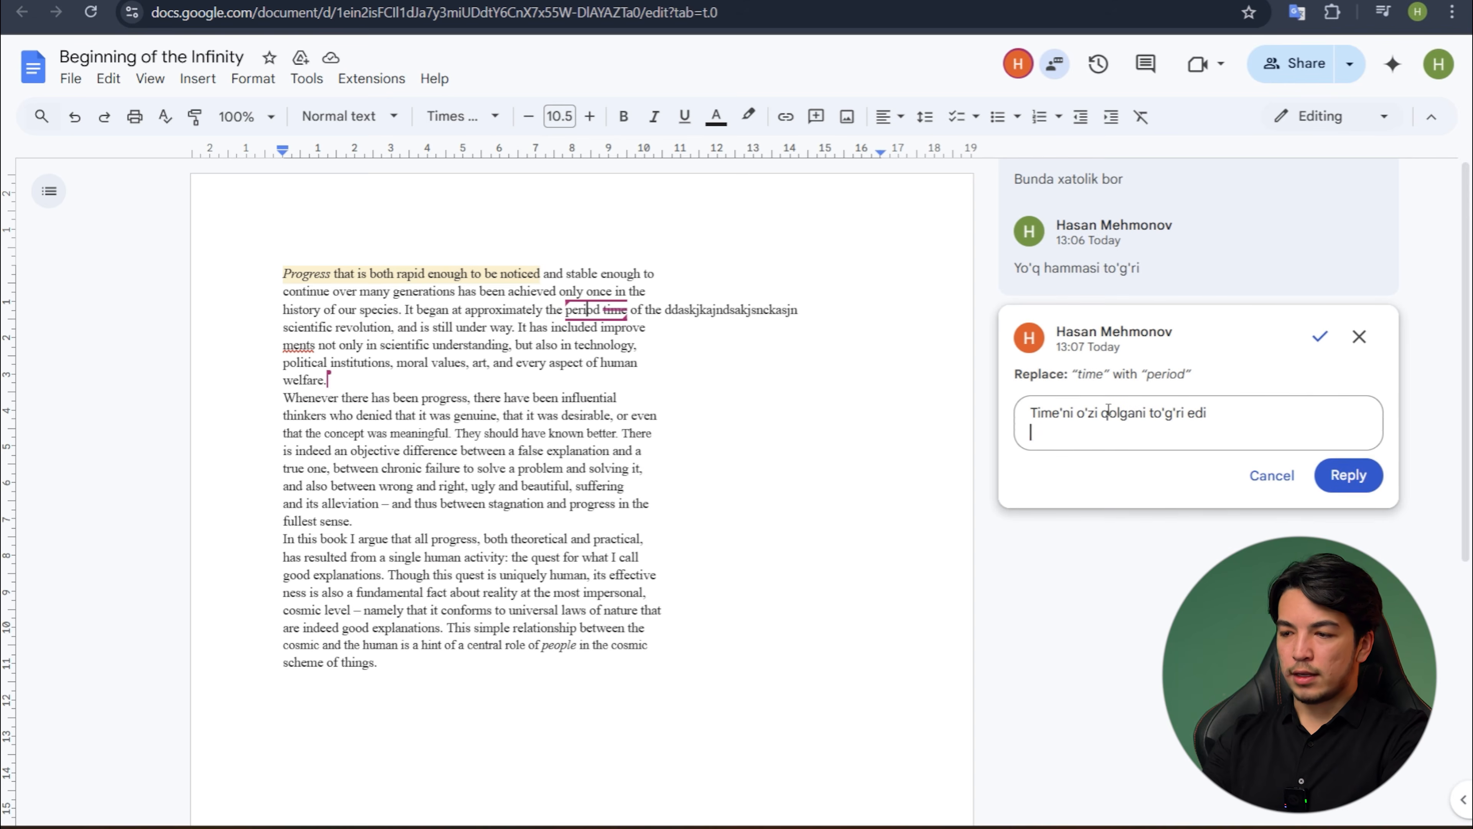
pyautogui.click(1371, 483)
pyautogui.click(865, 432)
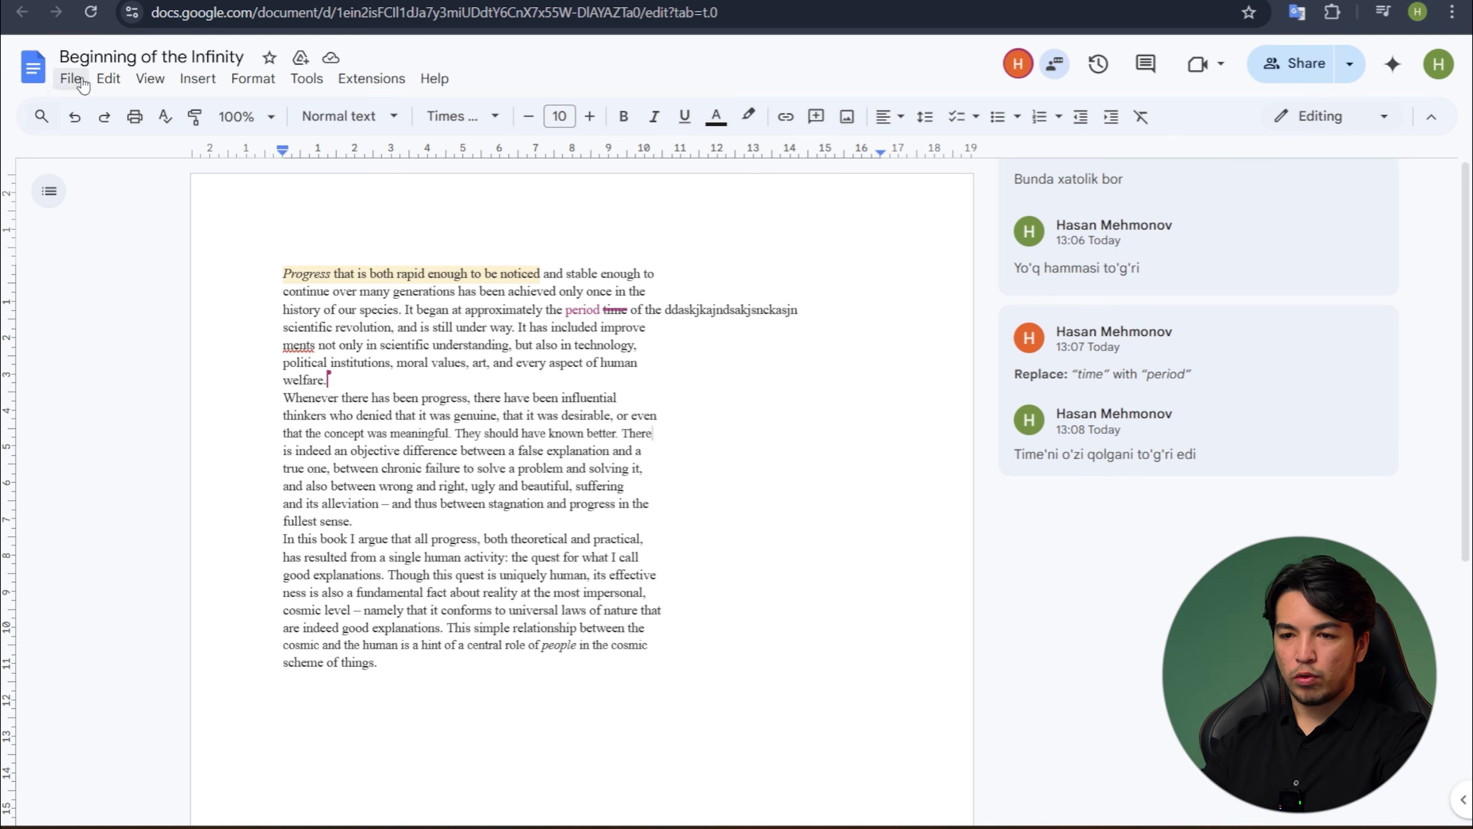
# - Look over the file formats offered for downloading the document, such as Microsoft Word (.docx)
pyautogui.click(71, 79)
pyautogui.moveTo(207, 295)
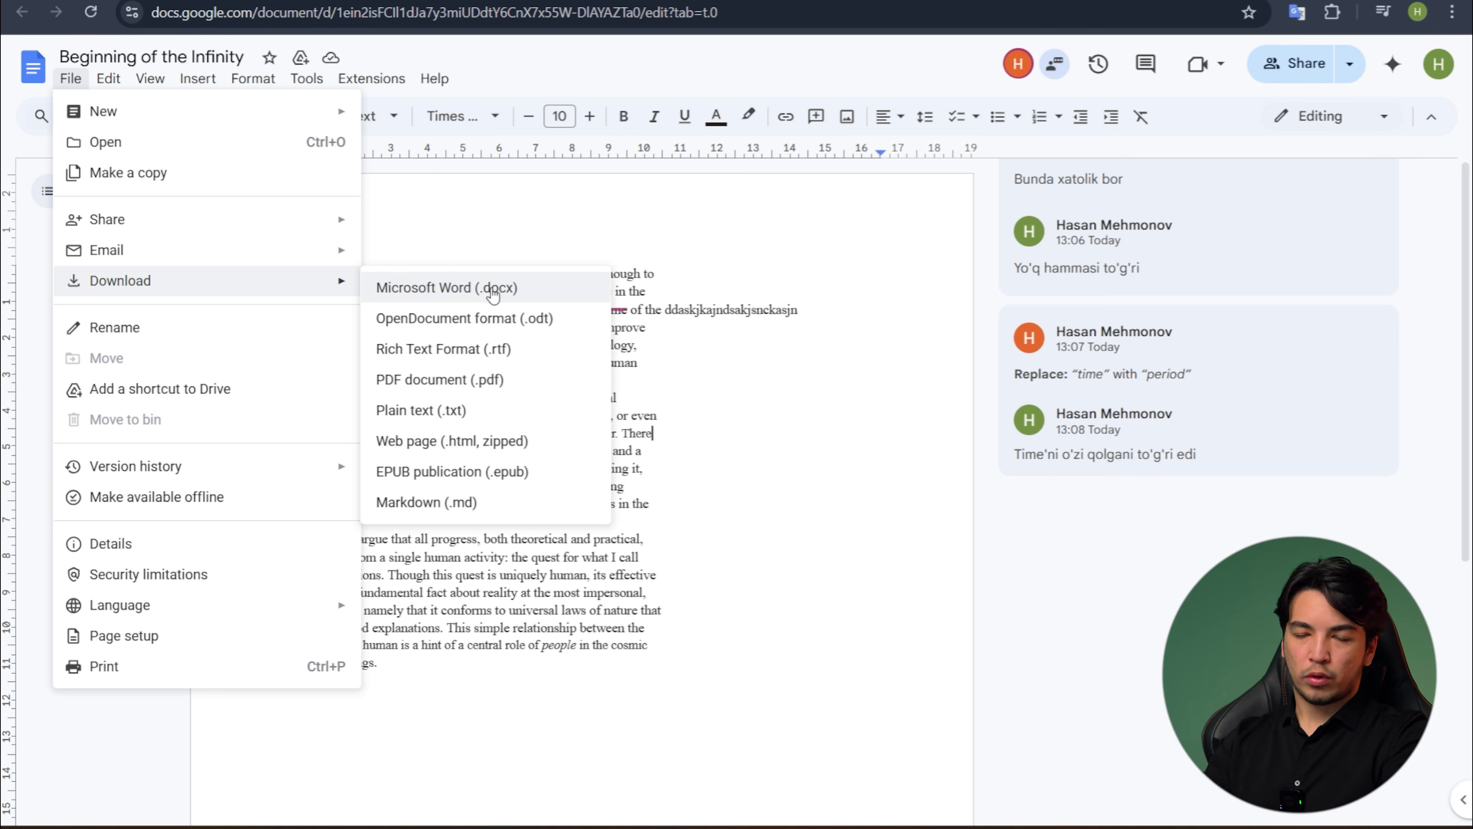
pyautogui.click(696, 310)
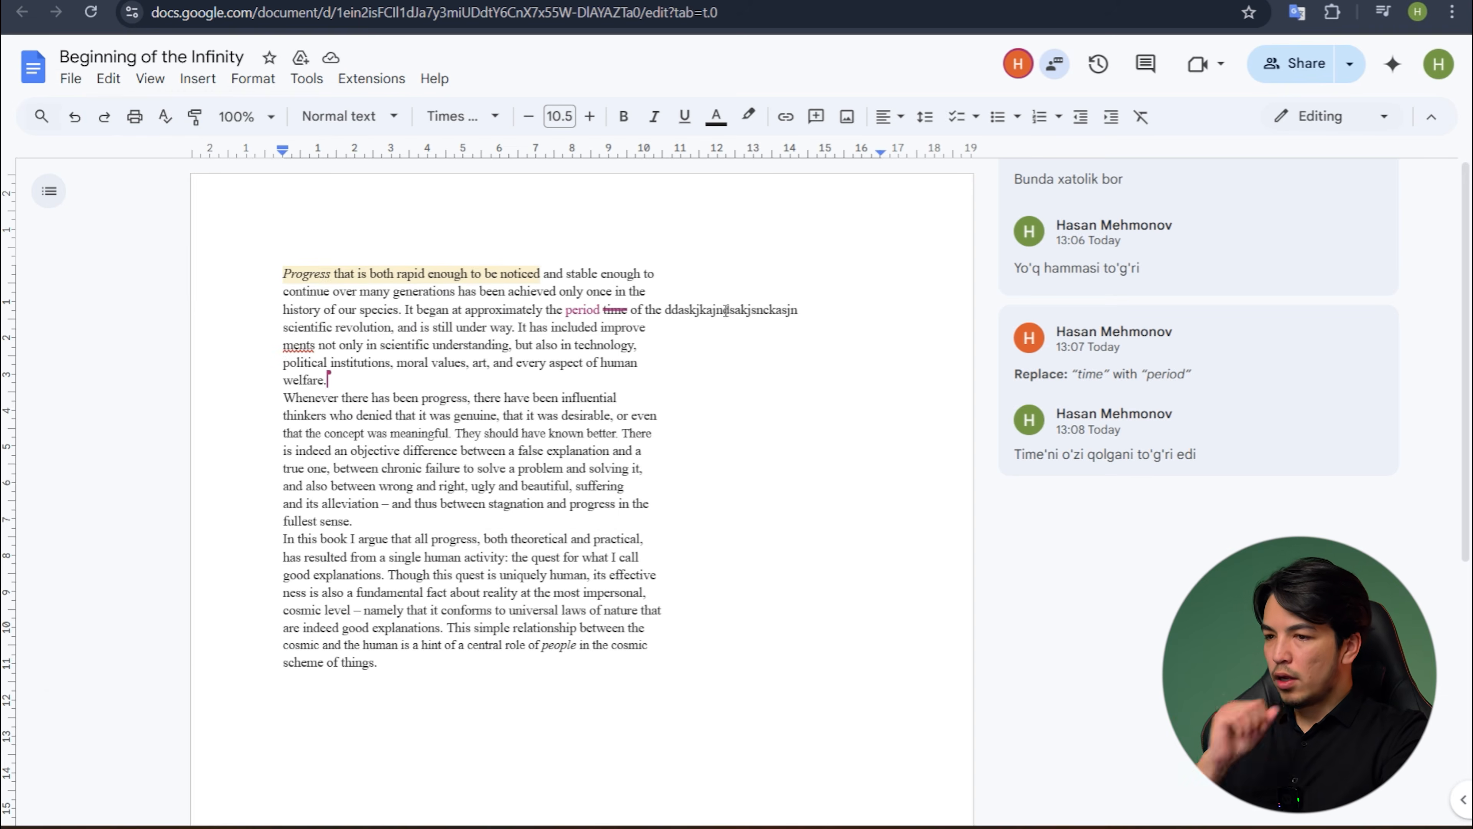
# - Set the document's general access to "Anyone with the link" with the Editor role
pyautogui.click(1300, 64)
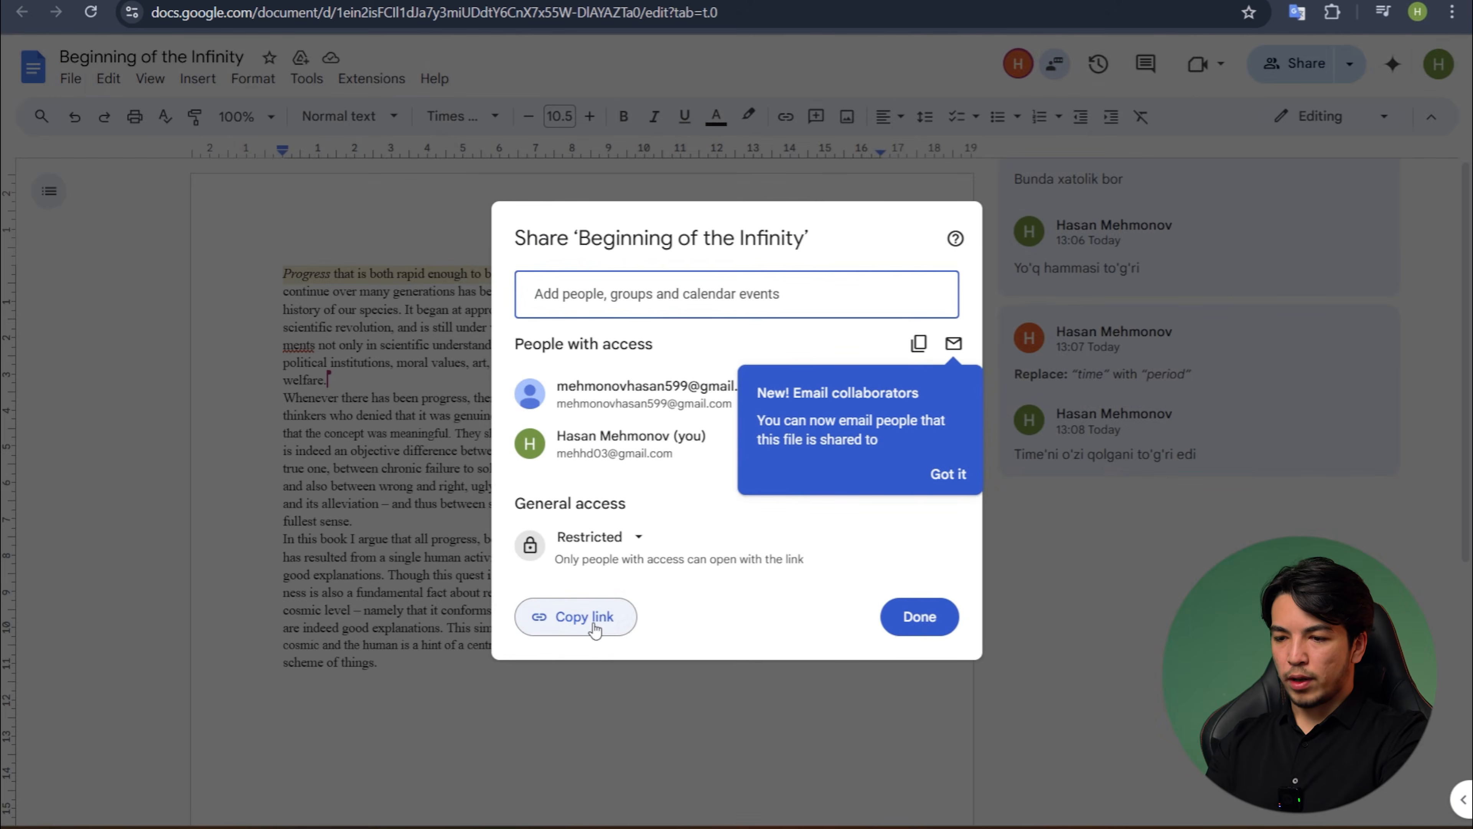
pyautogui.click(602, 560)
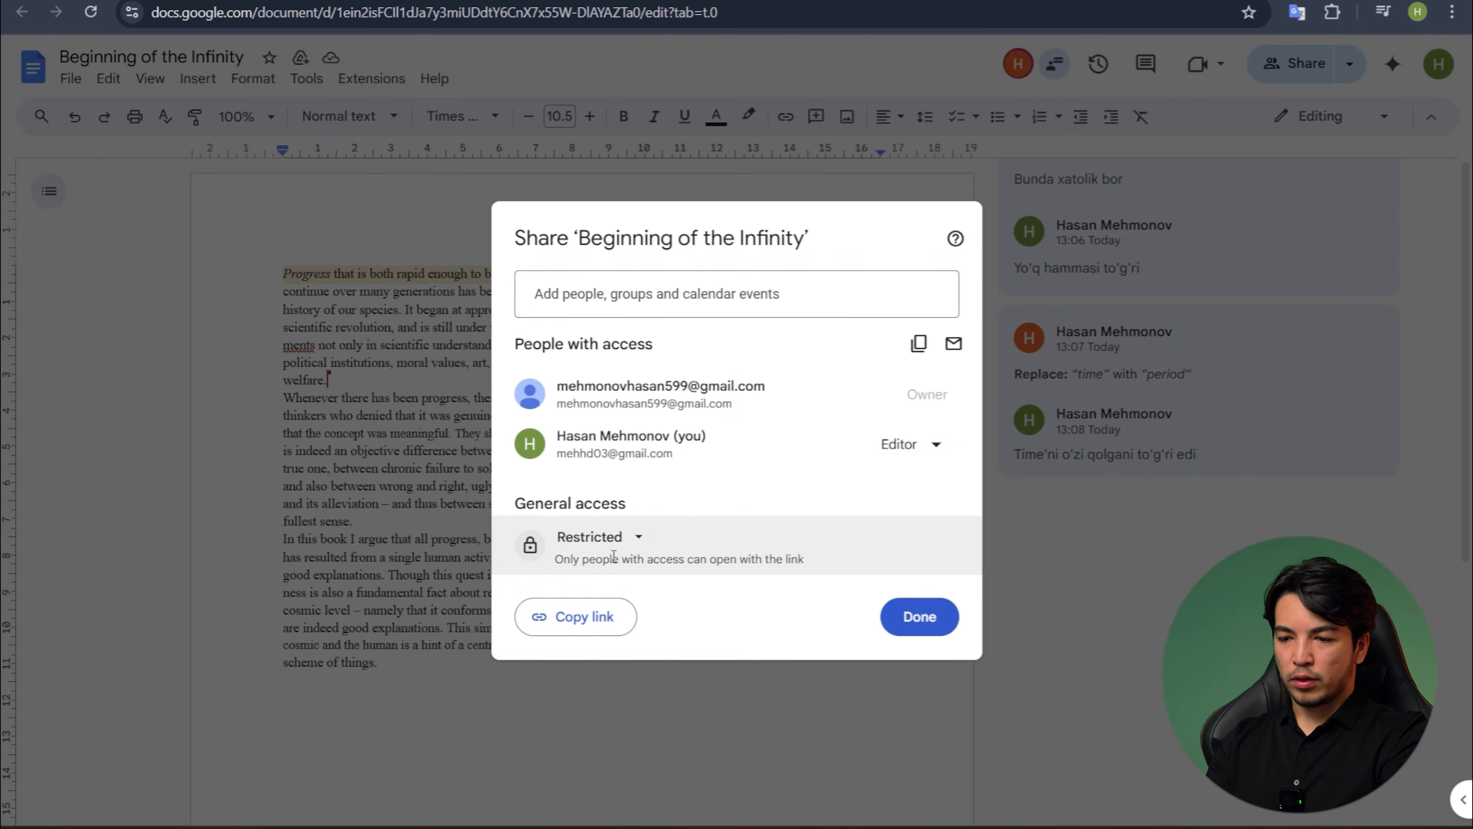
pyautogui.click(630, 552)
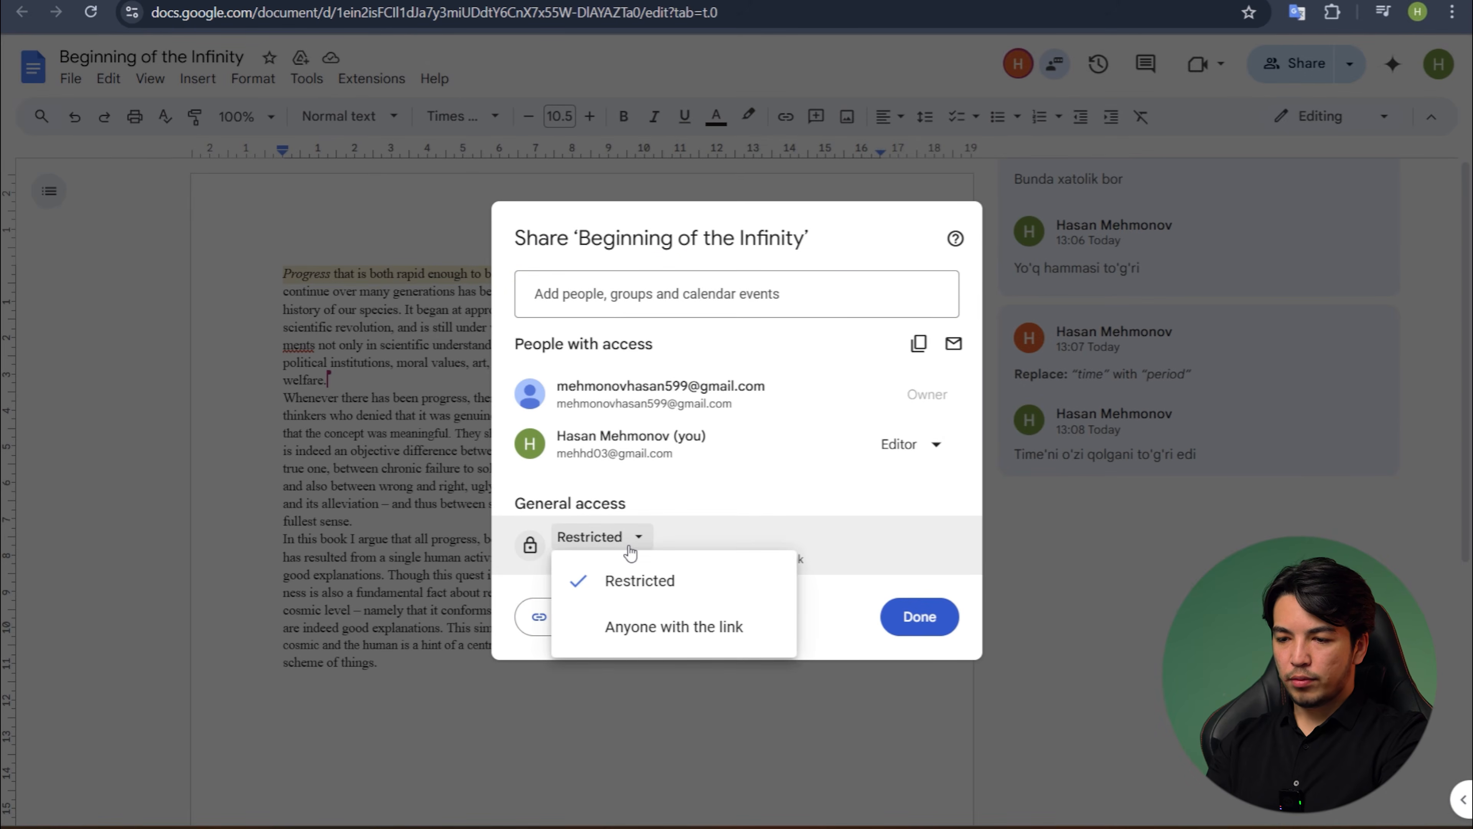
pyautogui.click(657, 637)
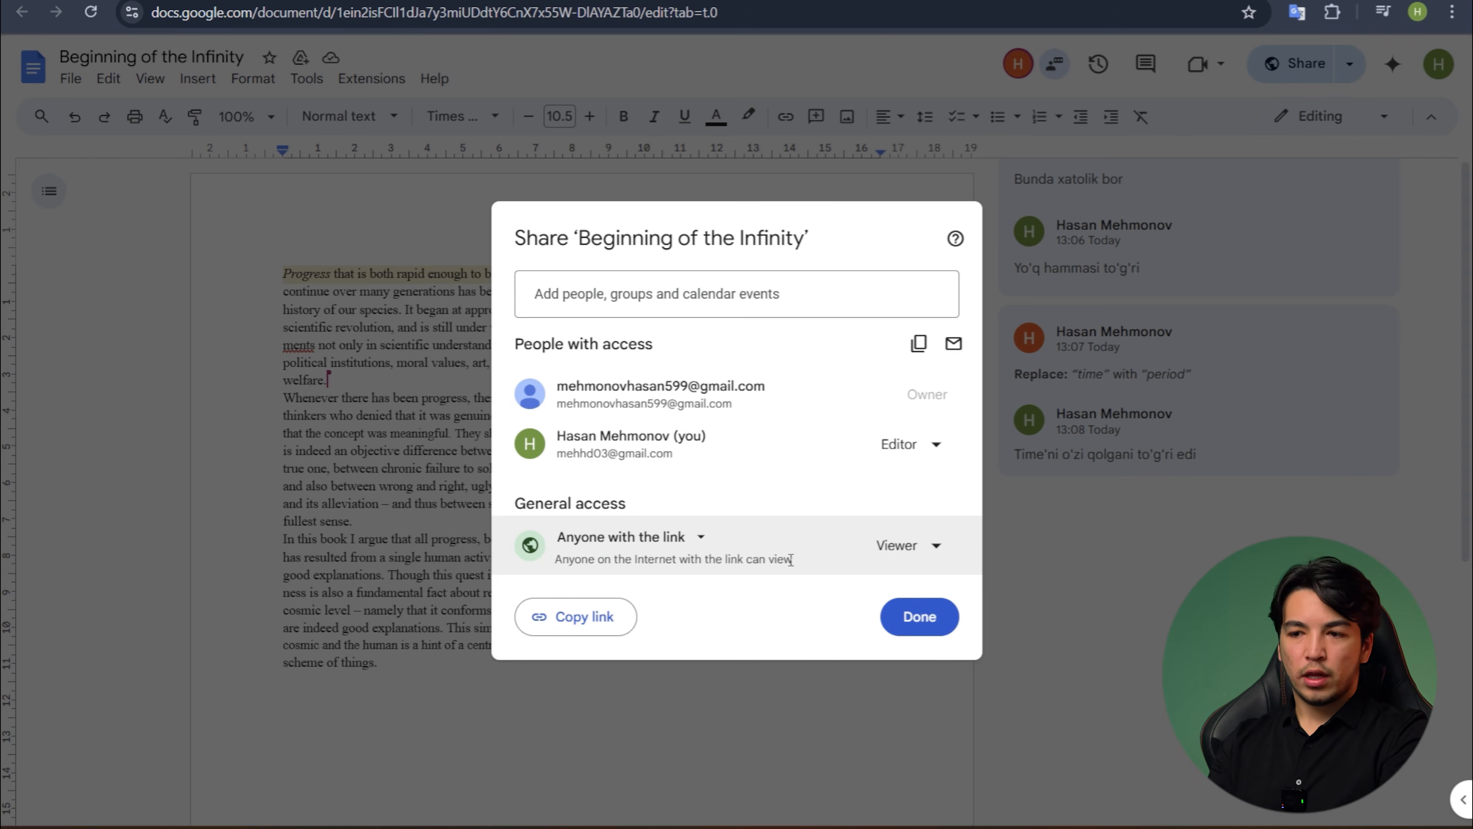
pyautogui.click(600, 291)
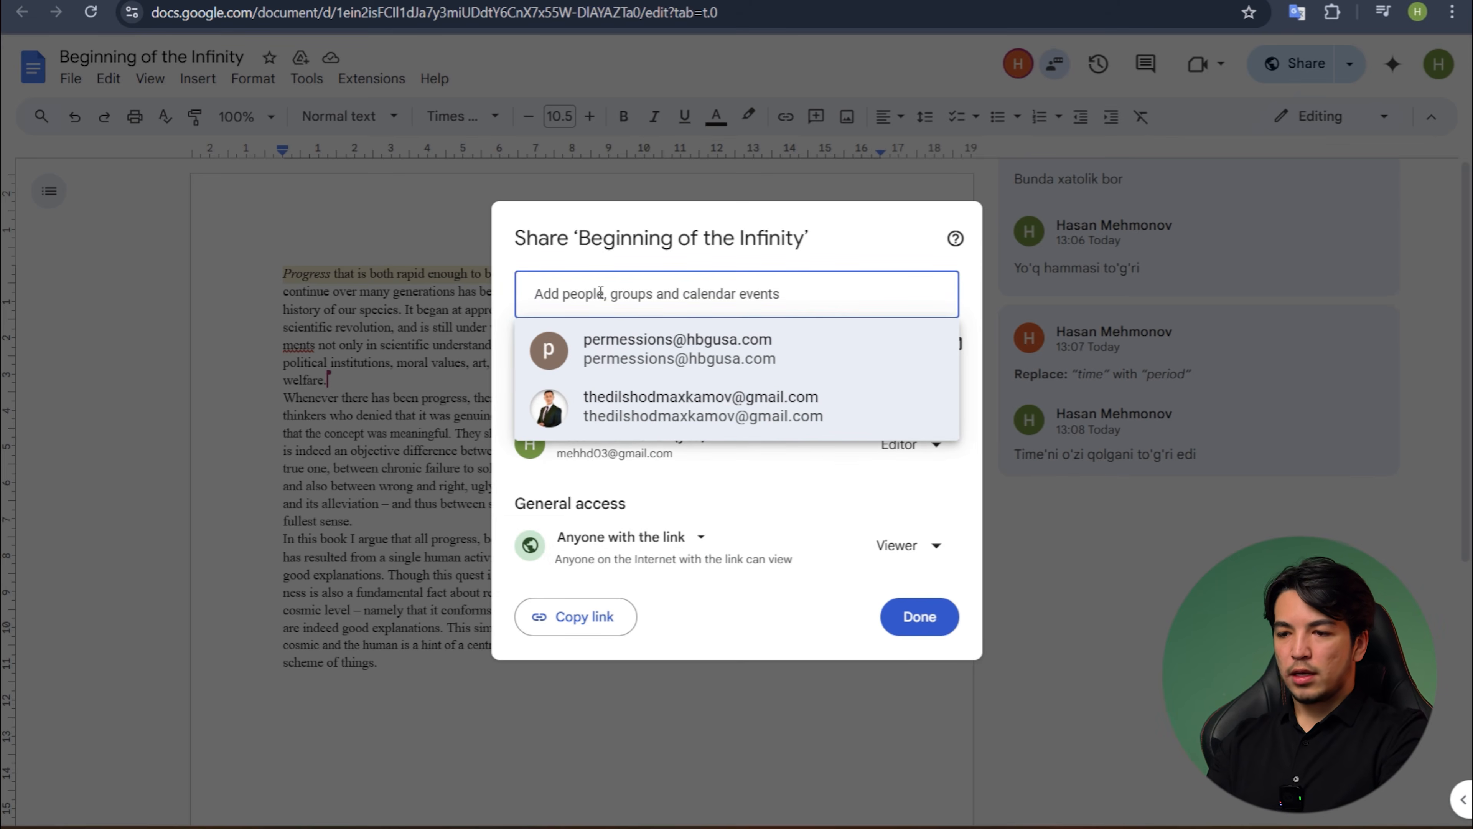
pyautogui.click(723, 626)
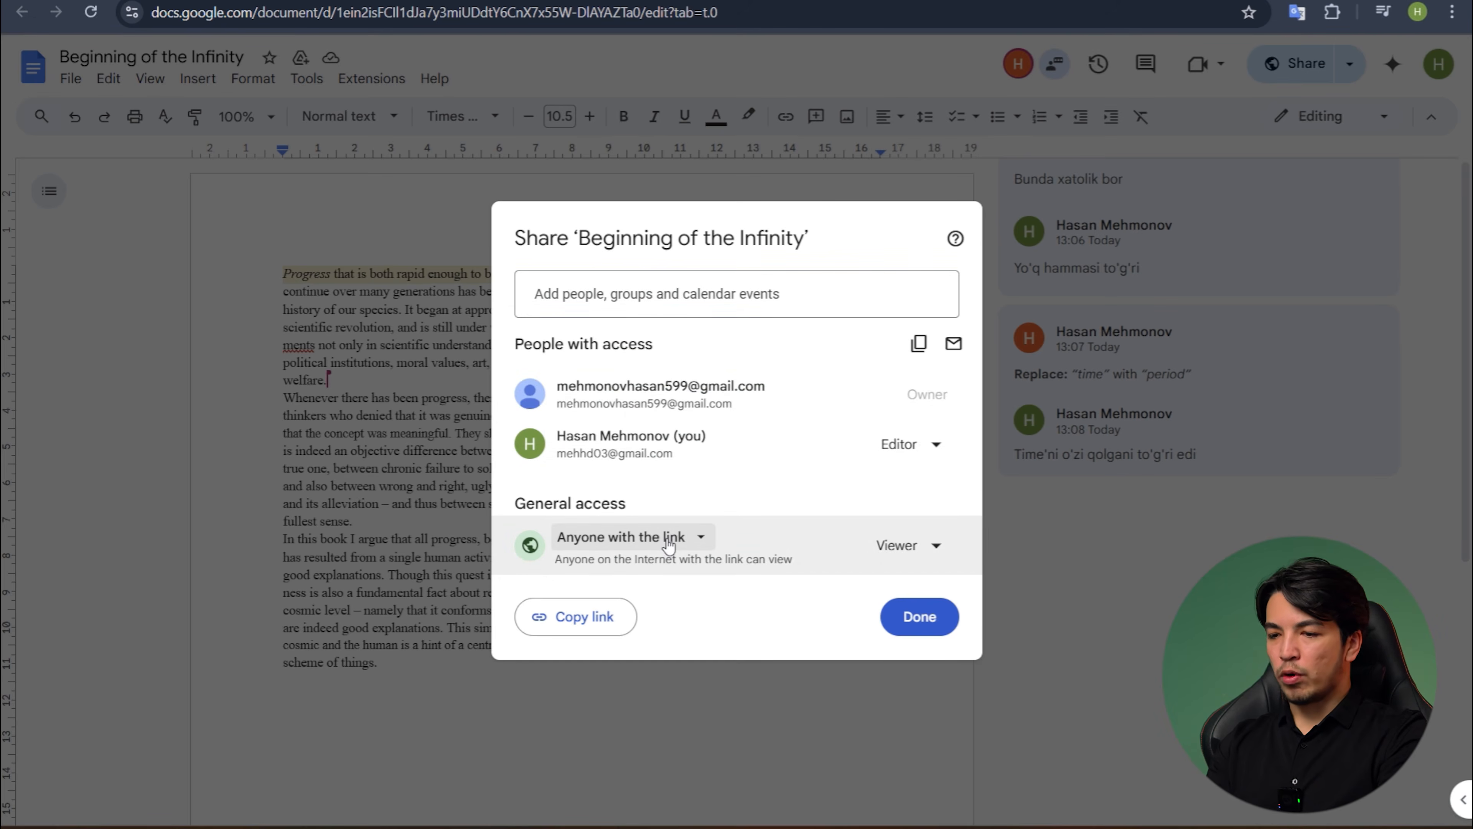
pyautogui.click(935, 552)
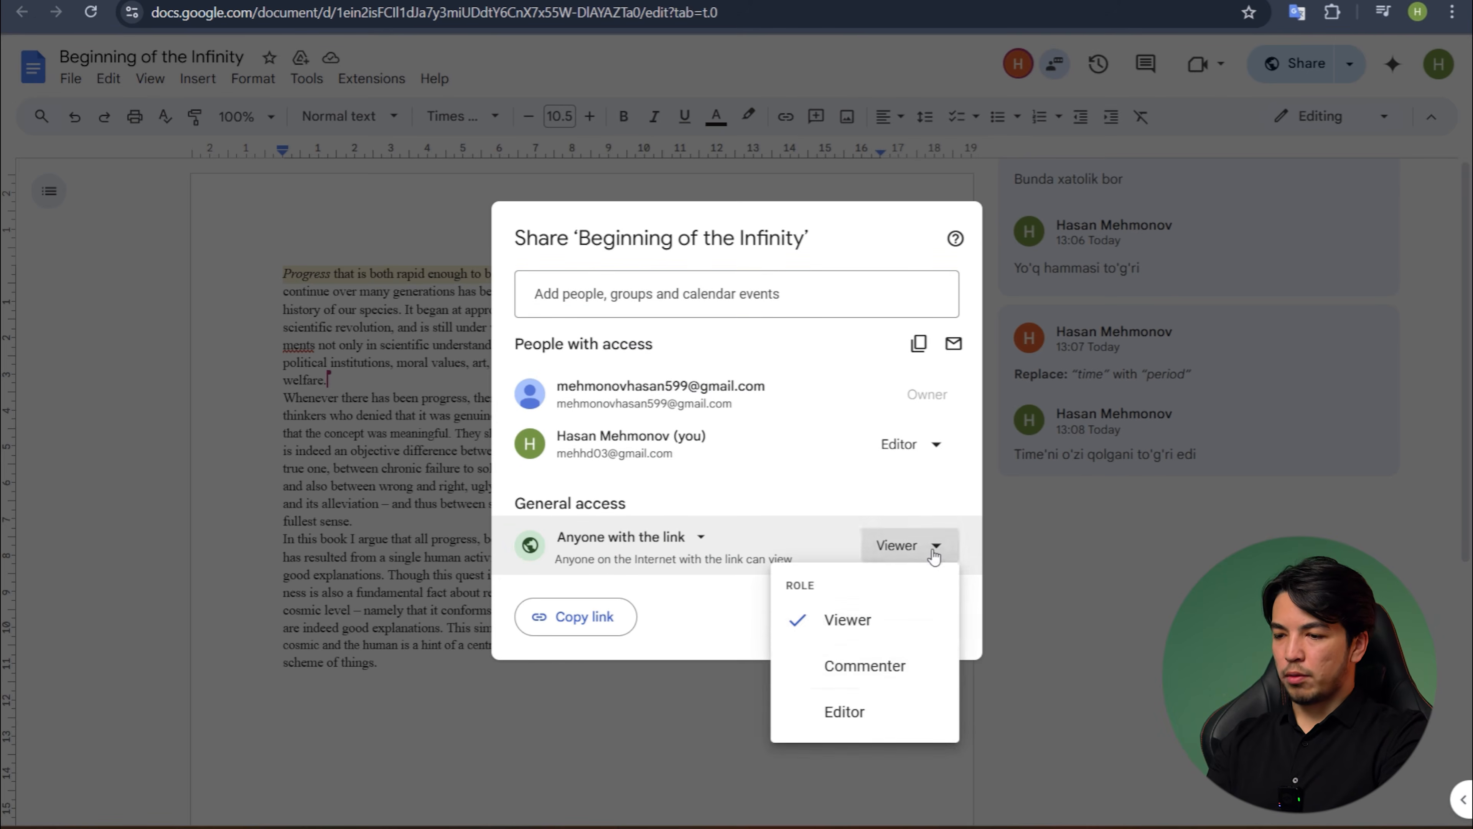
pyautogui.click(869, 709)
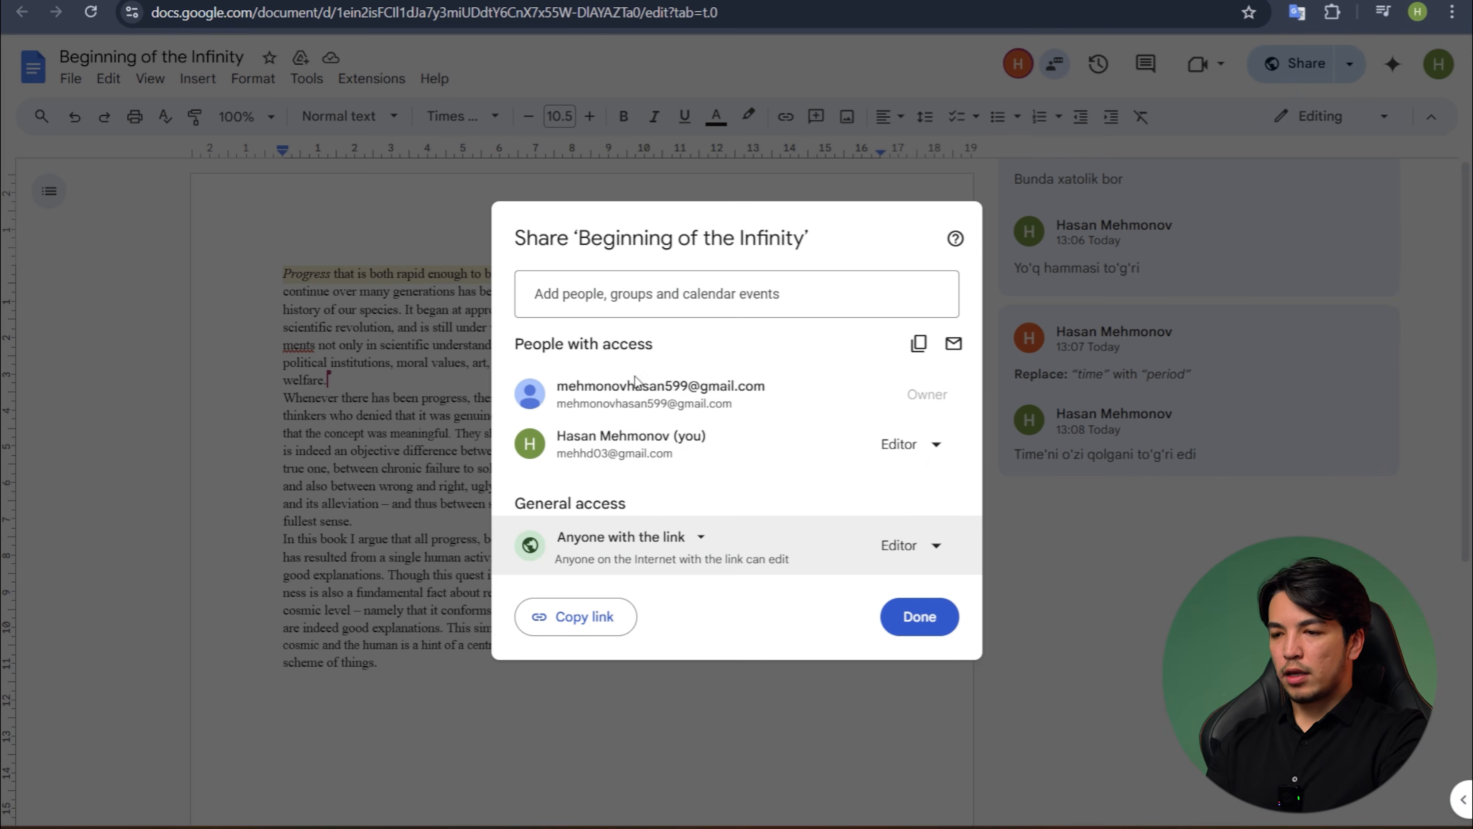
pyautogui.click(641, 298)
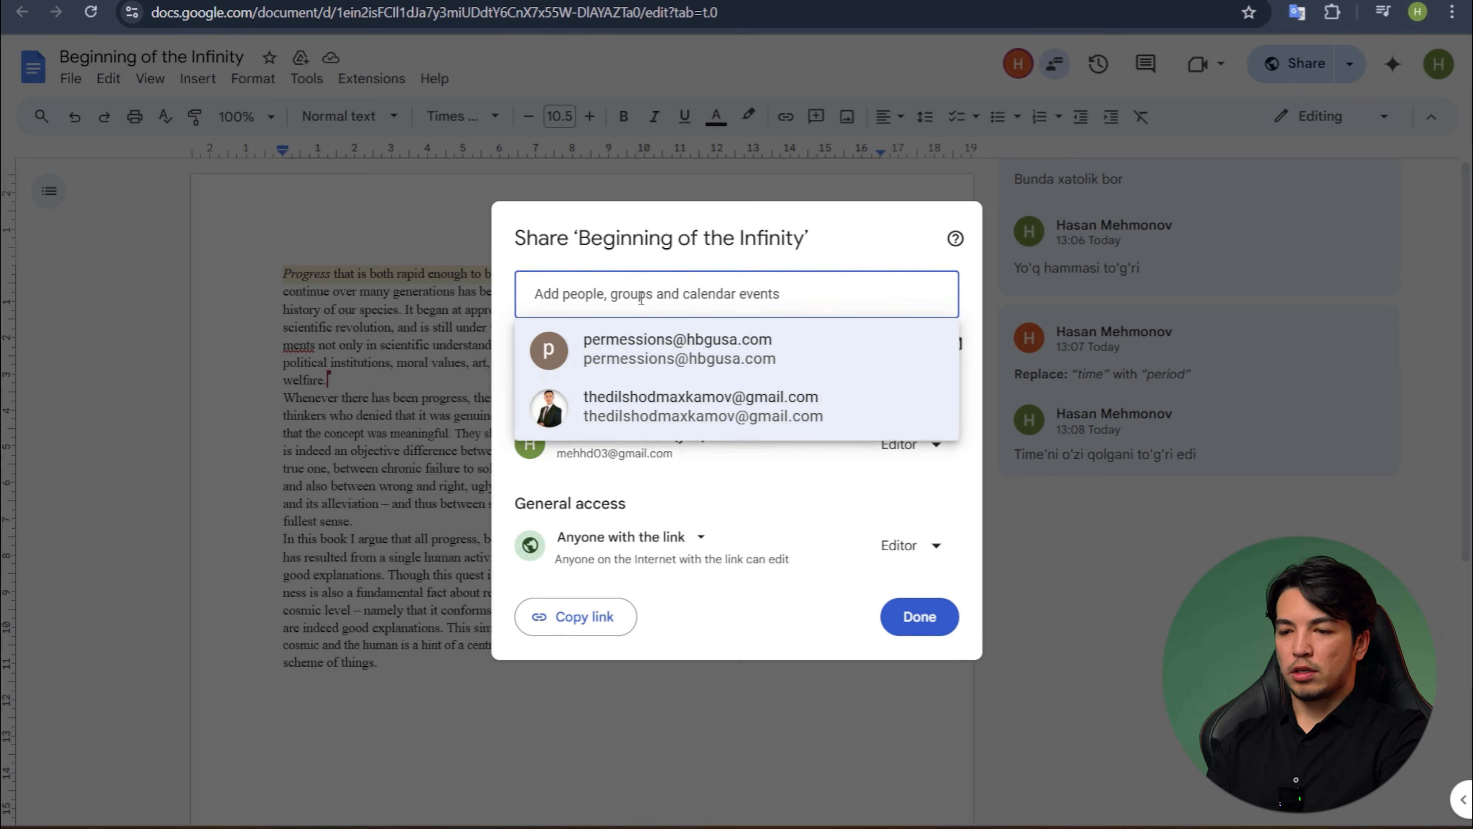
pyautogui.write('gem')
pyautogui.press('BackSpace')
pyautogui.press('BackSpace')
pyautogui.press('BackSpace')
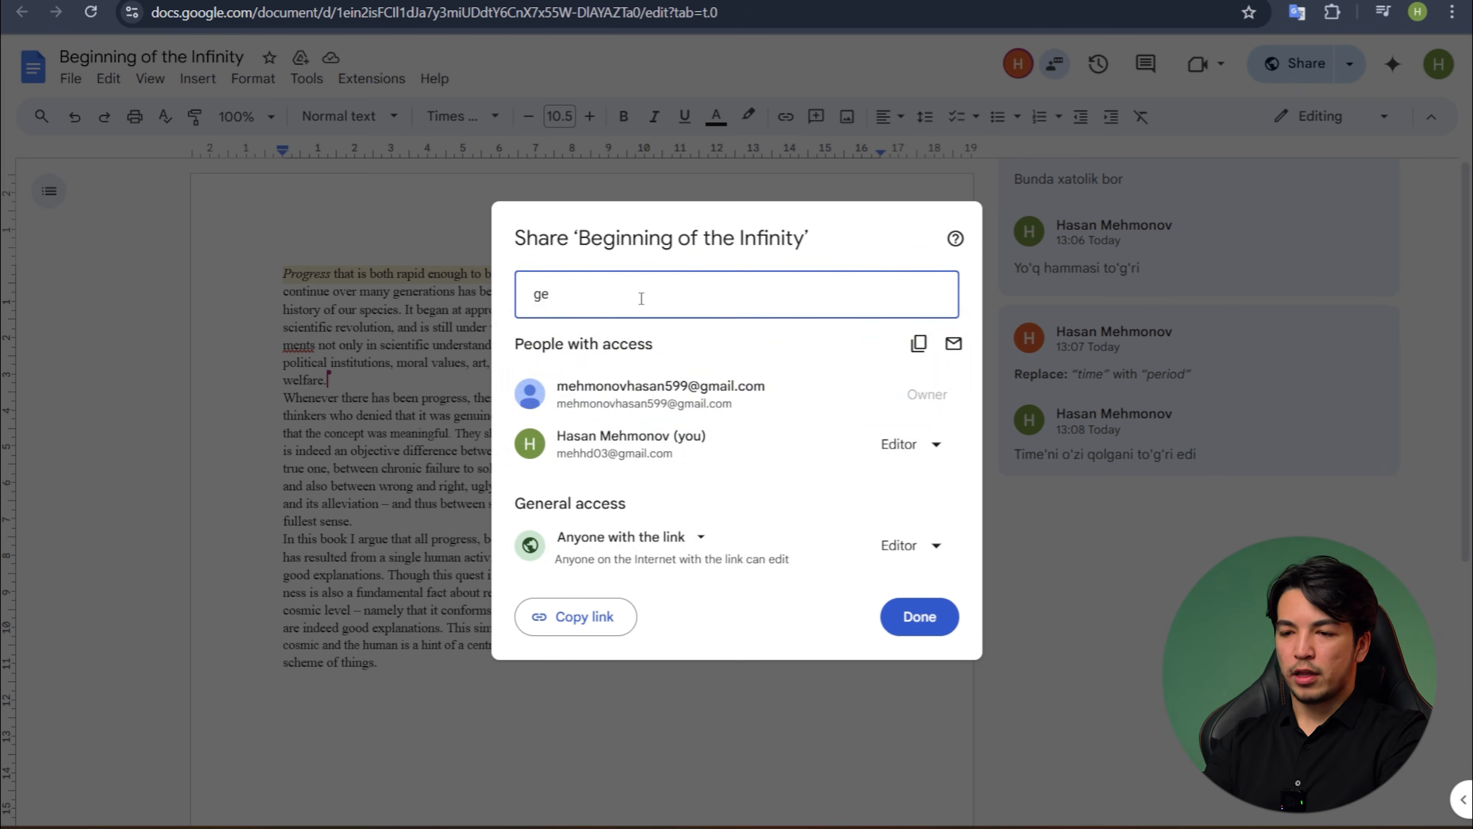
# - Close the sharing dialog and refresh the My Drive file list in the owner's window, dismissing the follow-up tip
pyautogui.click(914, 193)
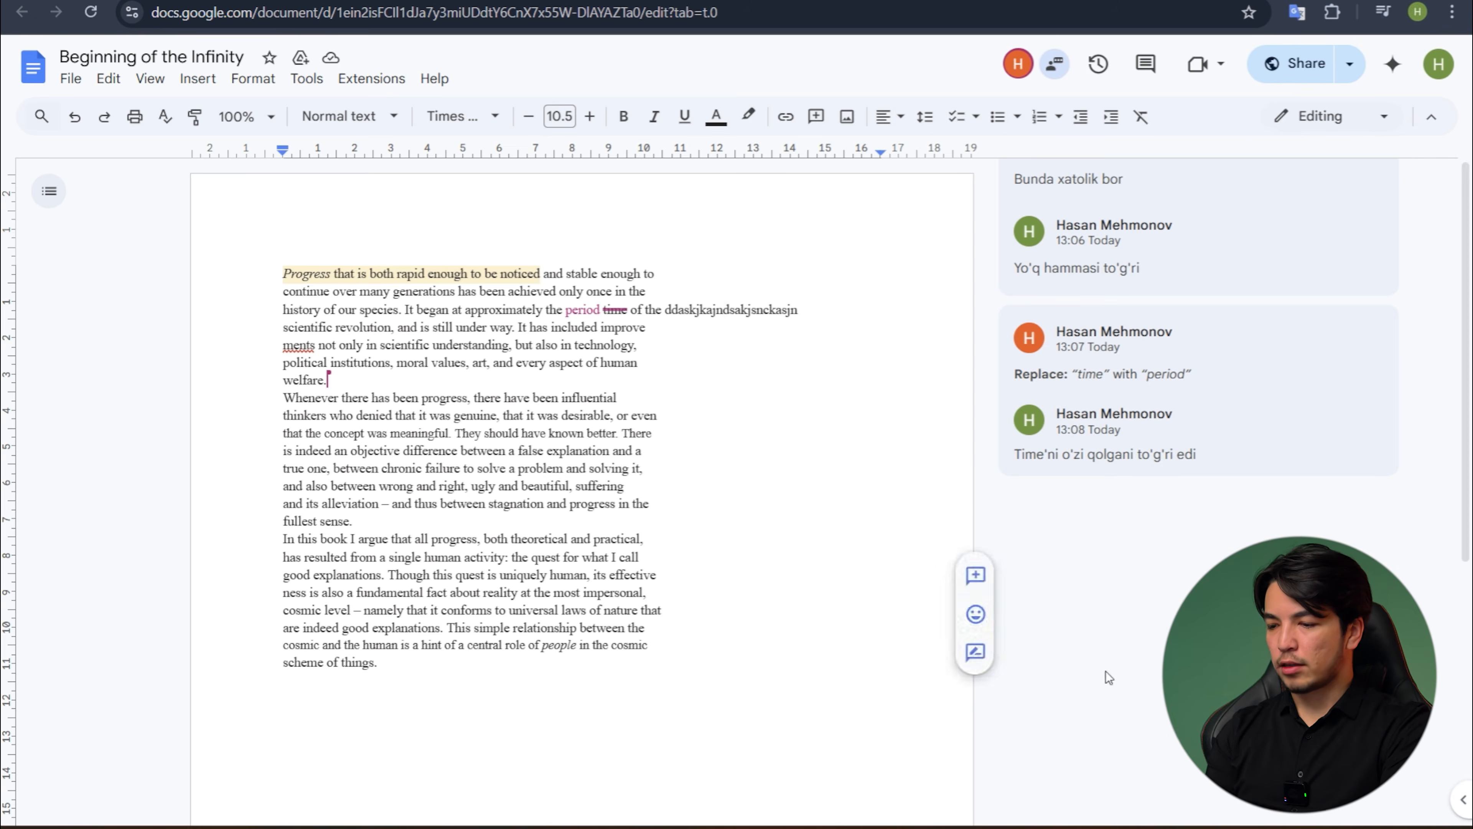
pyautogui.moveTo(971, 827)
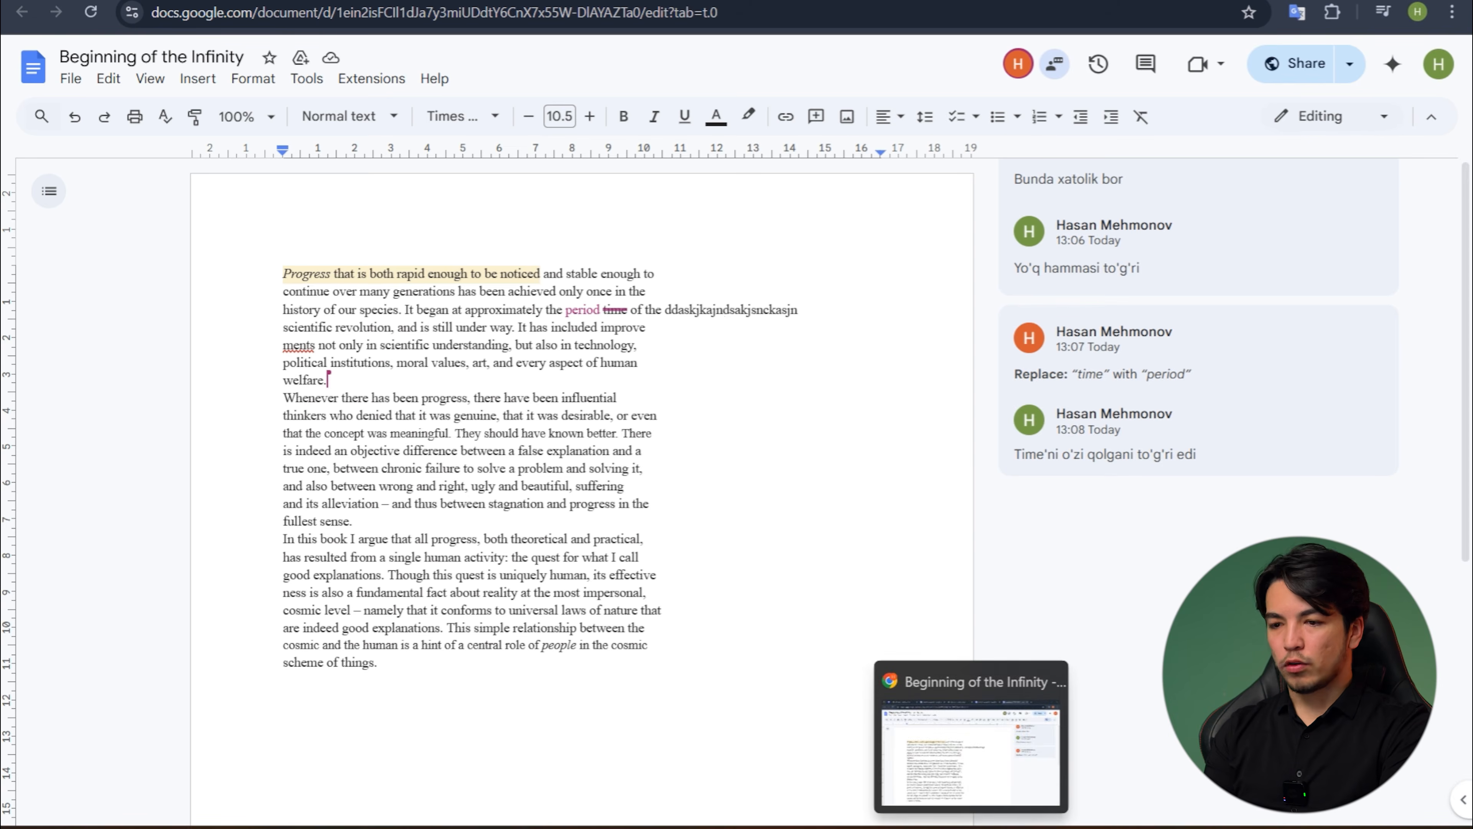
pyautogui.click(971, 749)
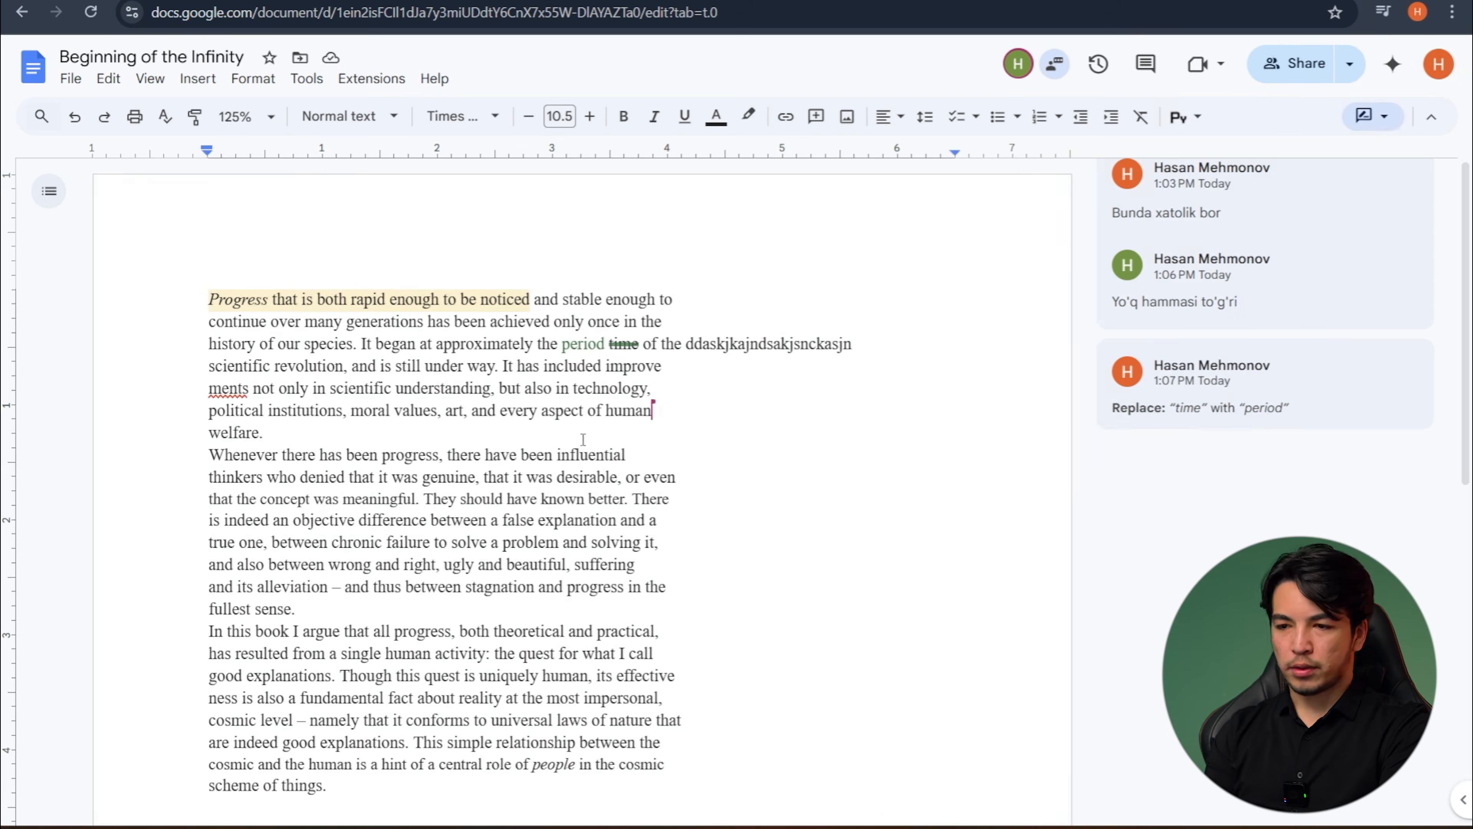
pyautogui.hotkey('ctrl', 'Tab')
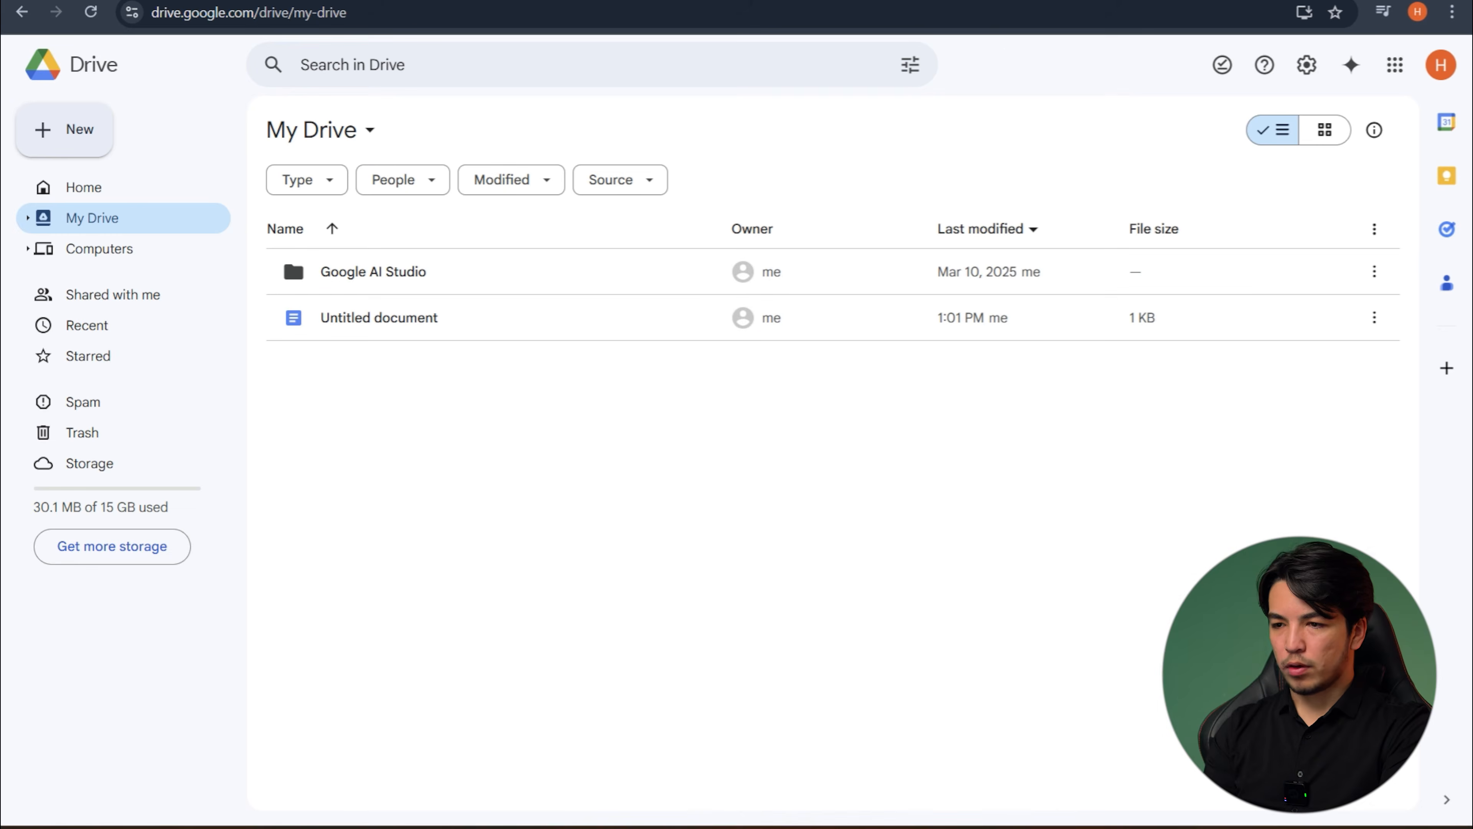
pyautogui.click(91, 12)
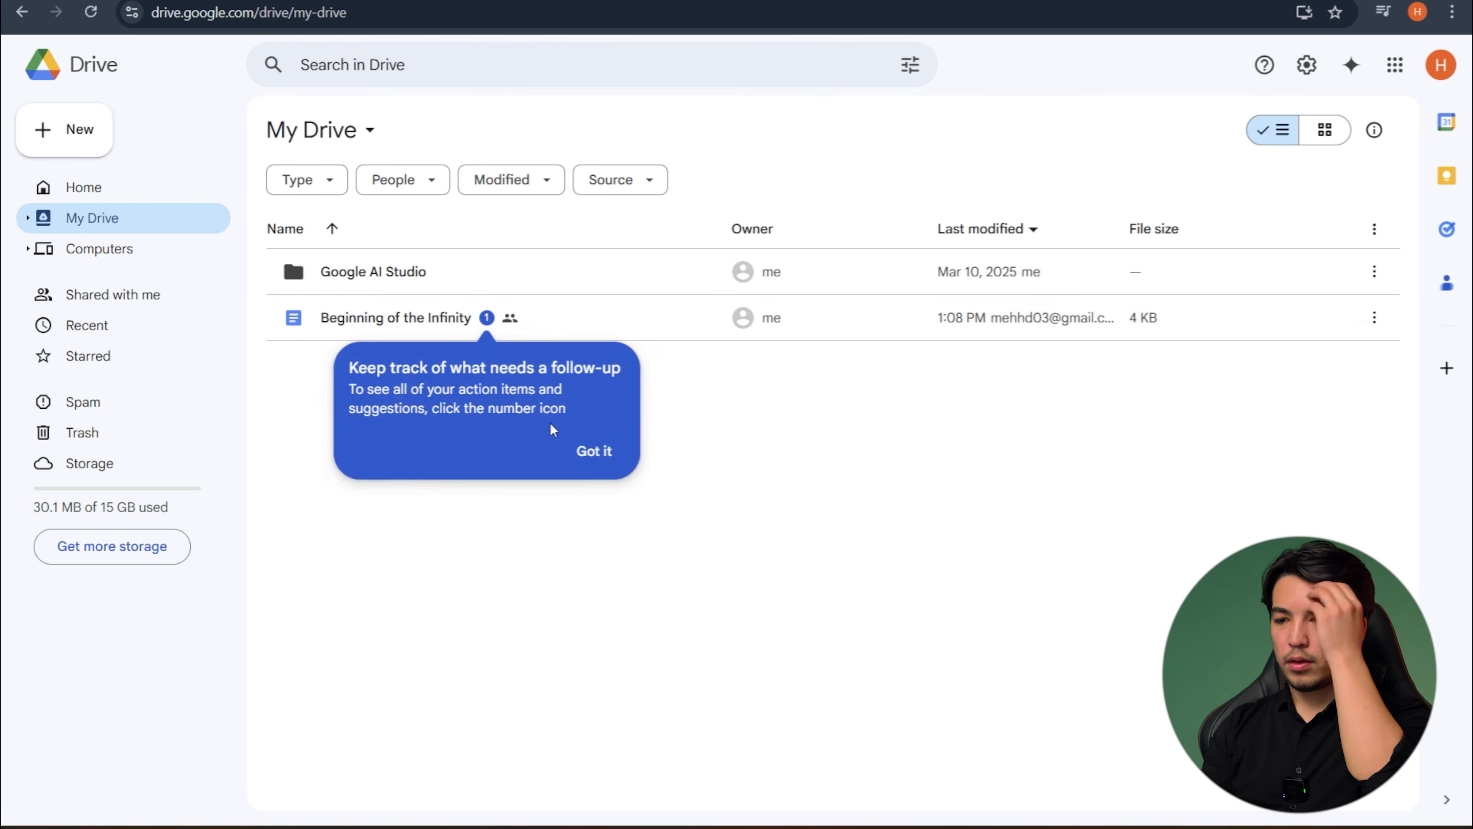
pyautogui.click(590, 448)
# - Create a folder named "Beginning of the Infinity" in My Drive, view its contents and return to My Drive
pyautogui.rightClick(436, 430)
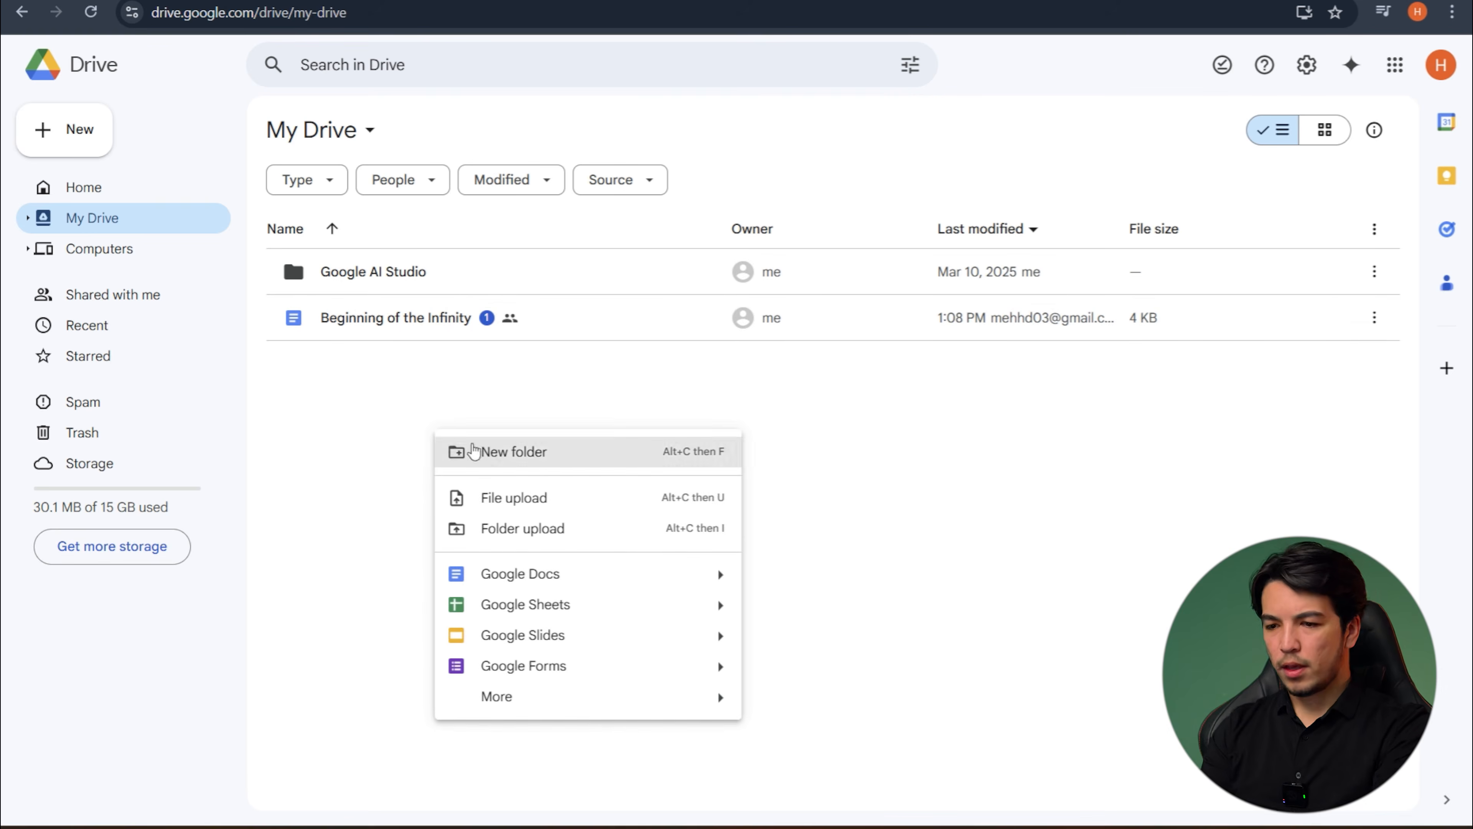
pyautogui.click(557, 460)
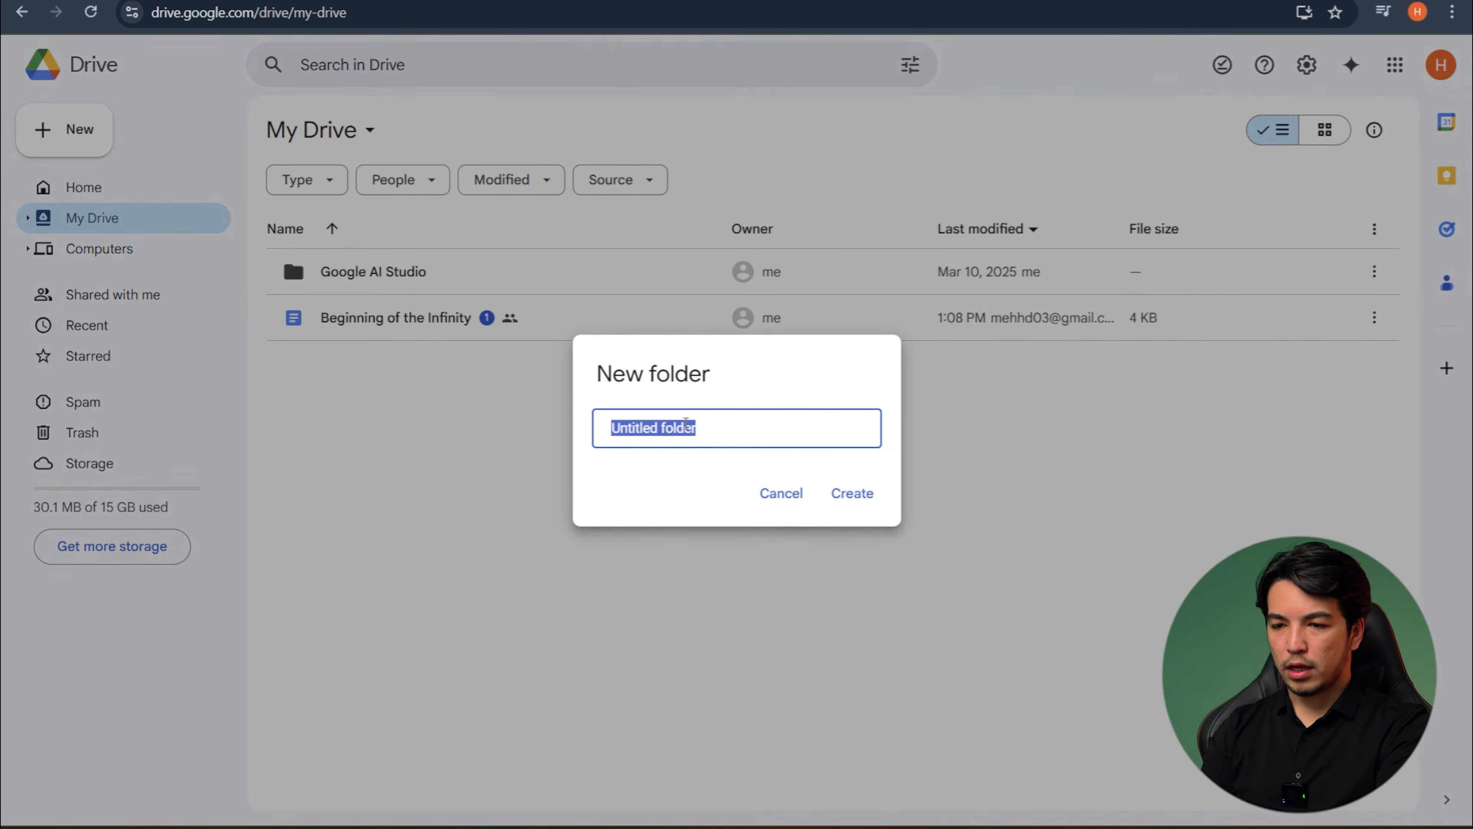
pyautogui.write('Beginning of the infinity')
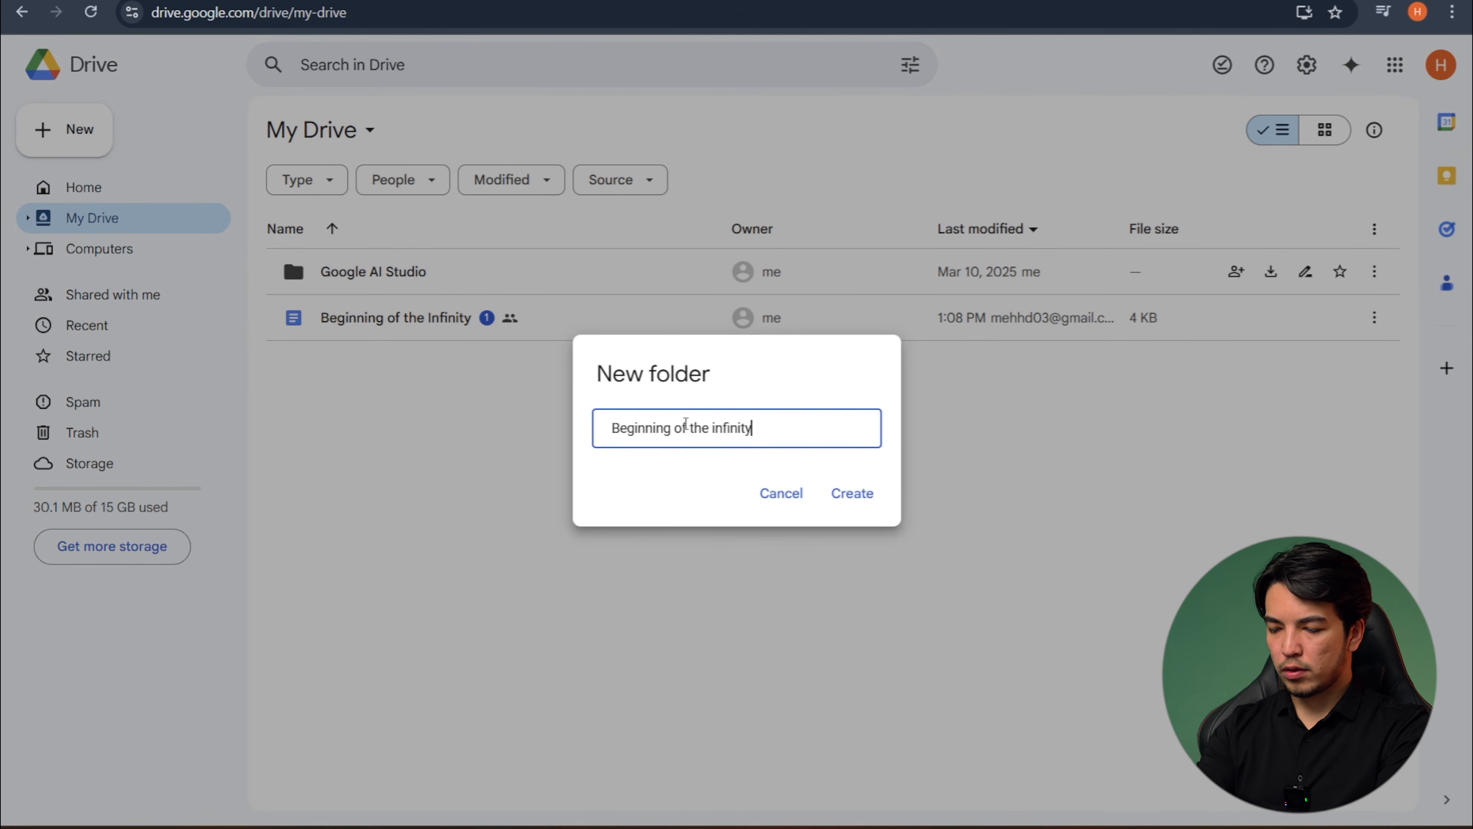
pyautogui.click(720, 426)
pyautogui.press('BackSpace')
pyautogui.write('I')
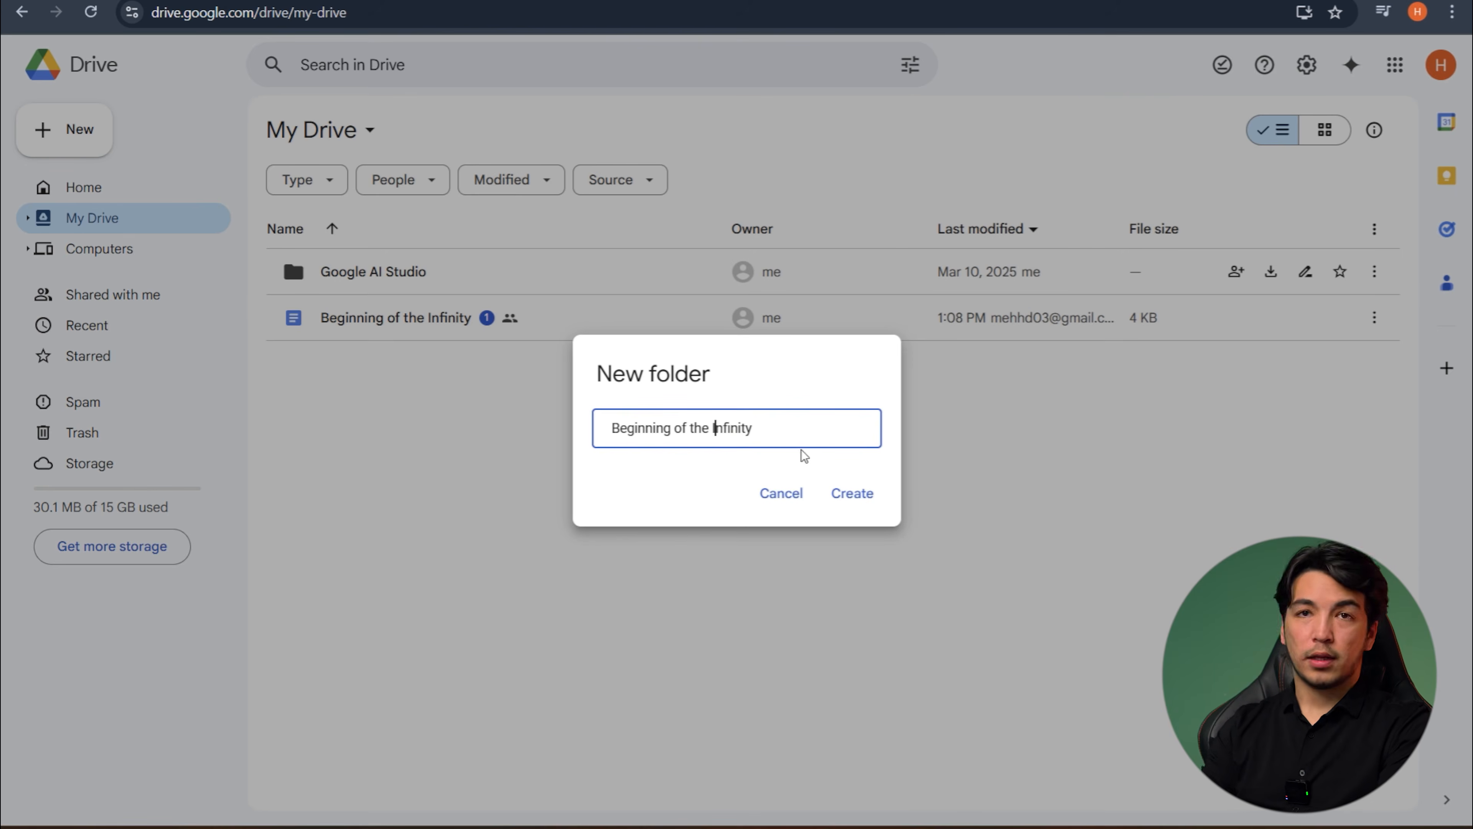
pyautogui.click(848, 492)
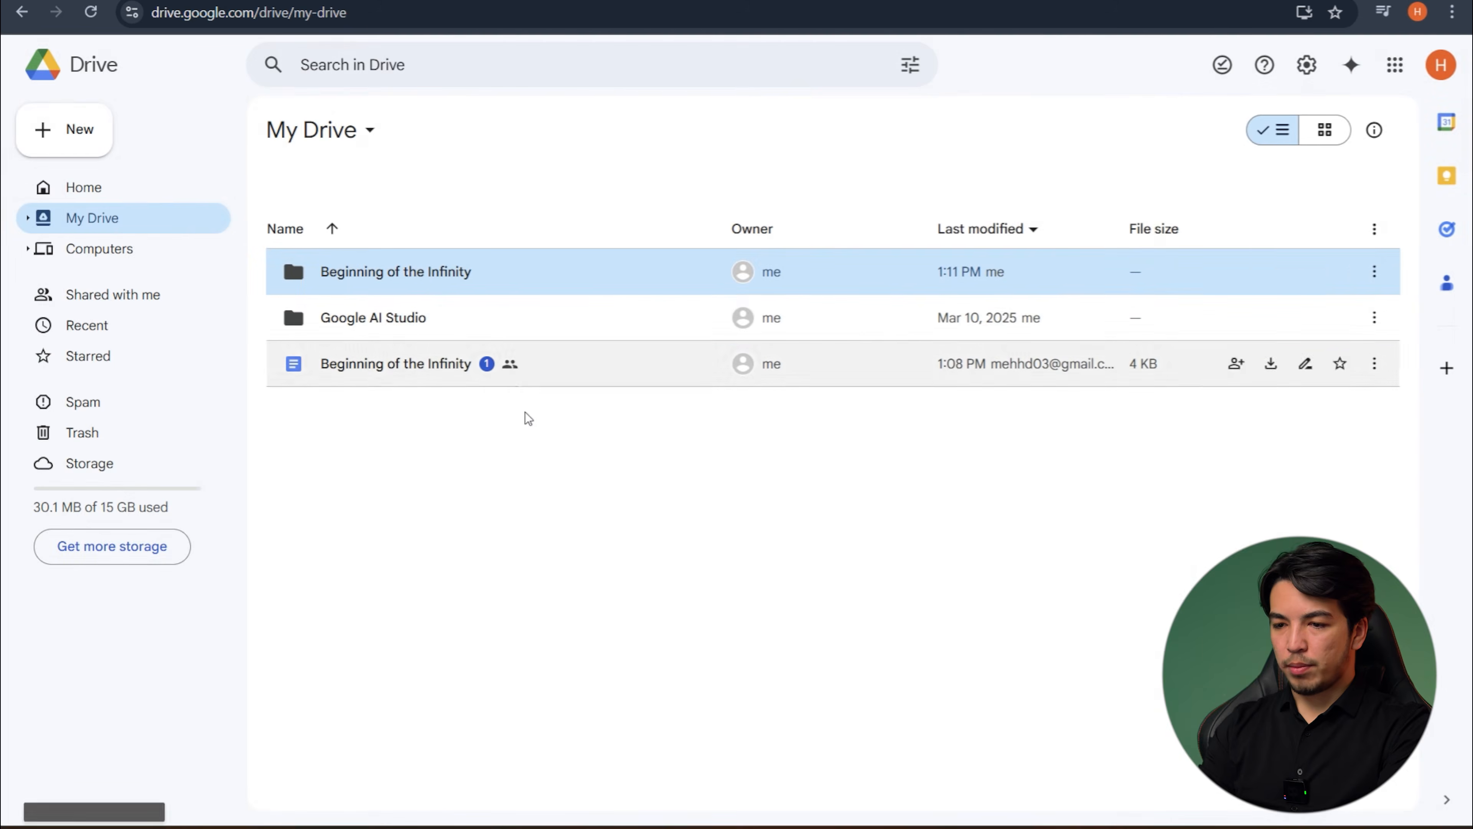
pyautogui.doubleClick(425, 273)
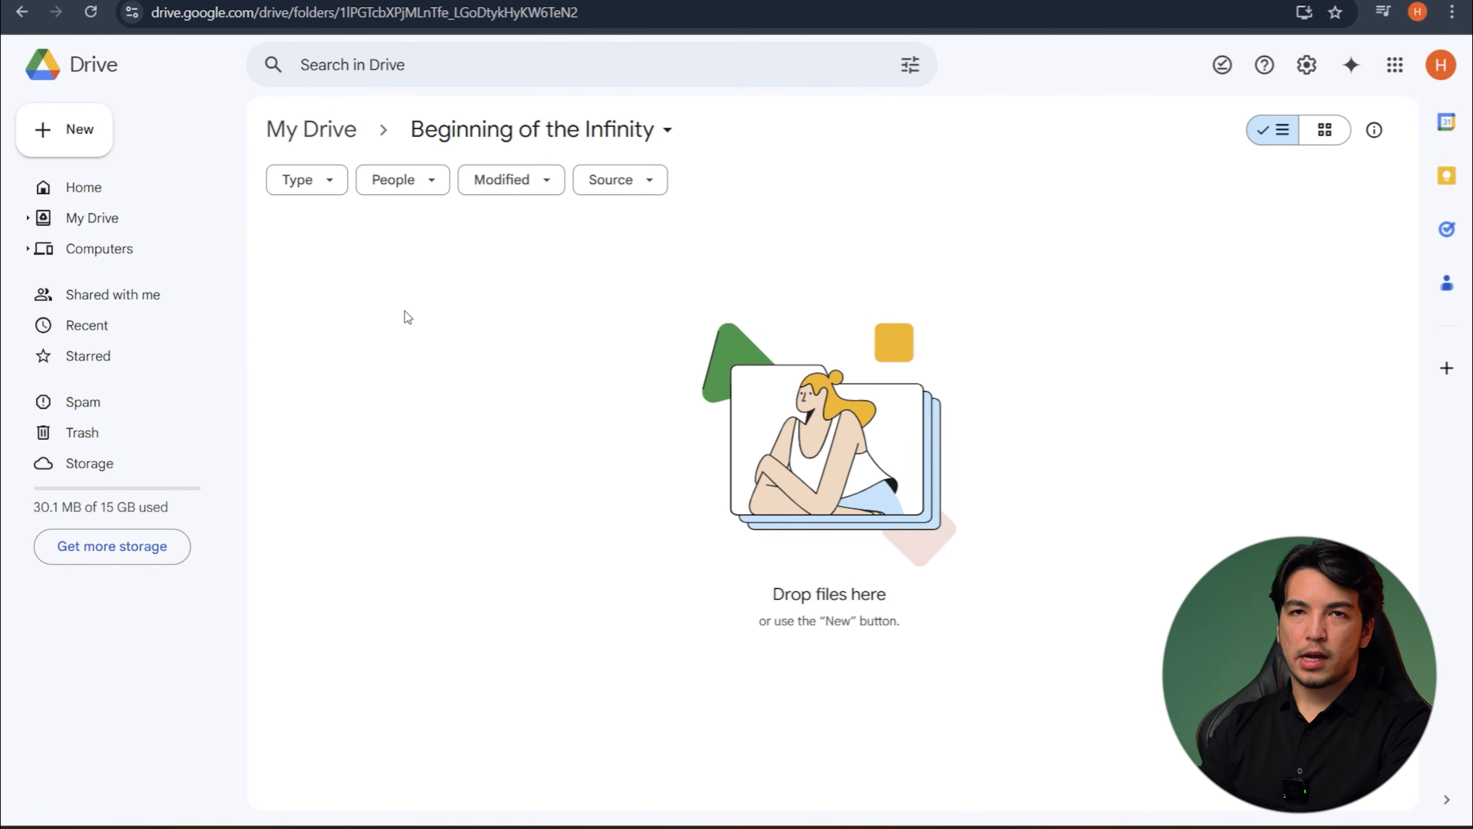
pyautogui.hotkey('alt', 'Left')
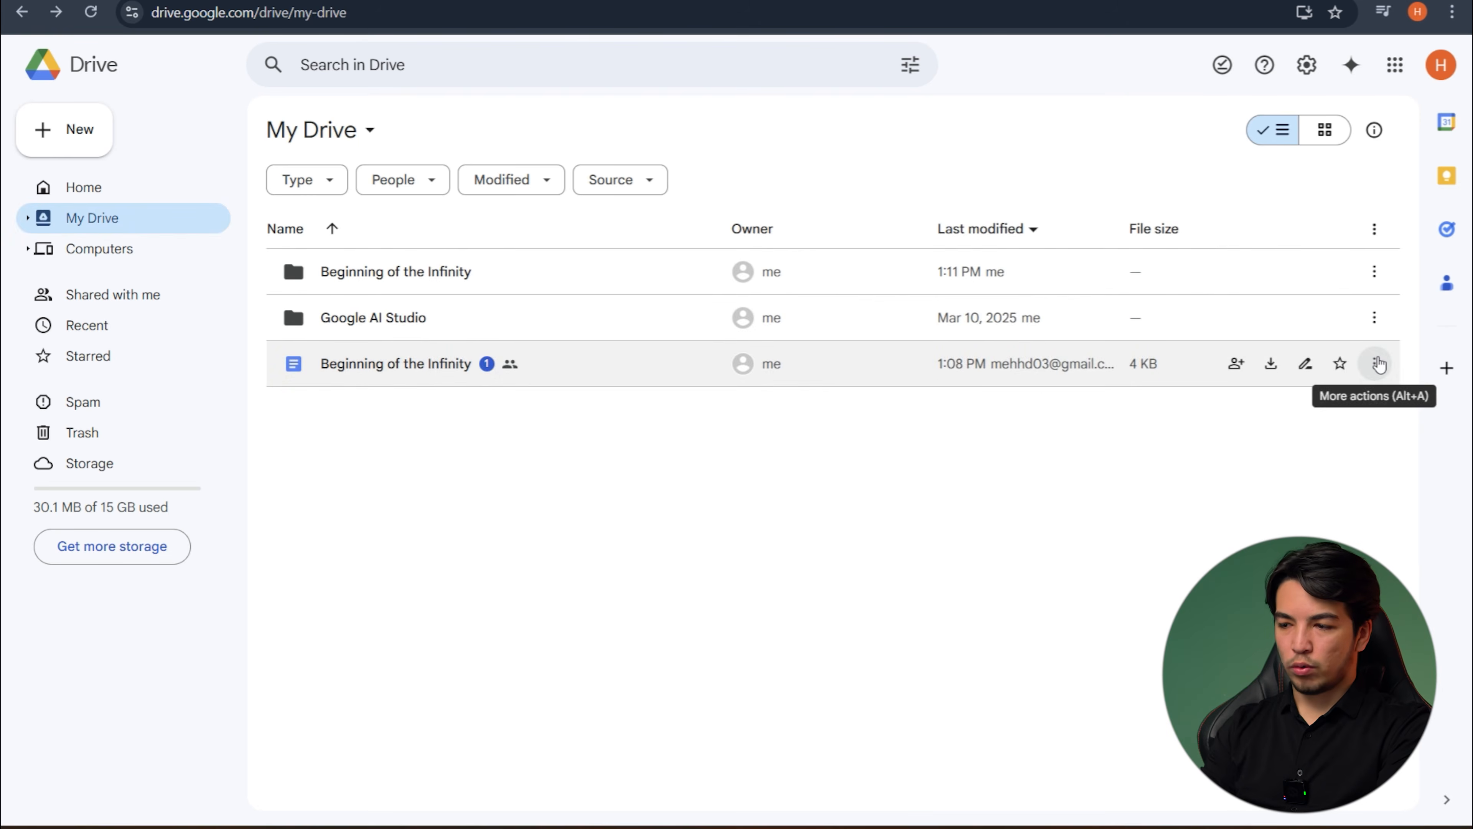
# - Move the "Beginning of the Infinity" document into the folder of the same name and open that folder
pyautogui.click(1379, 364)
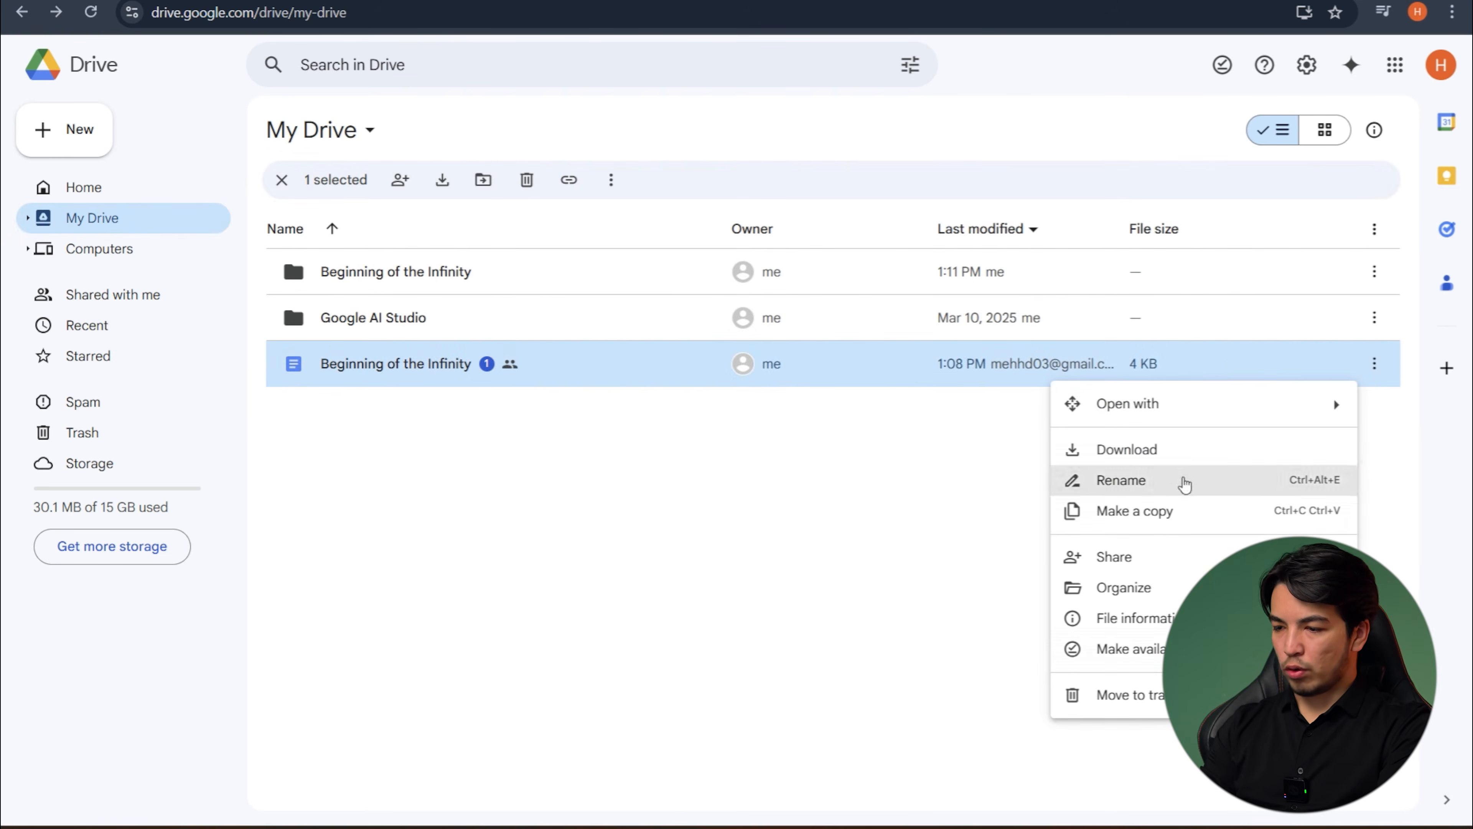
pyautogui.moveTo(1190, 587)
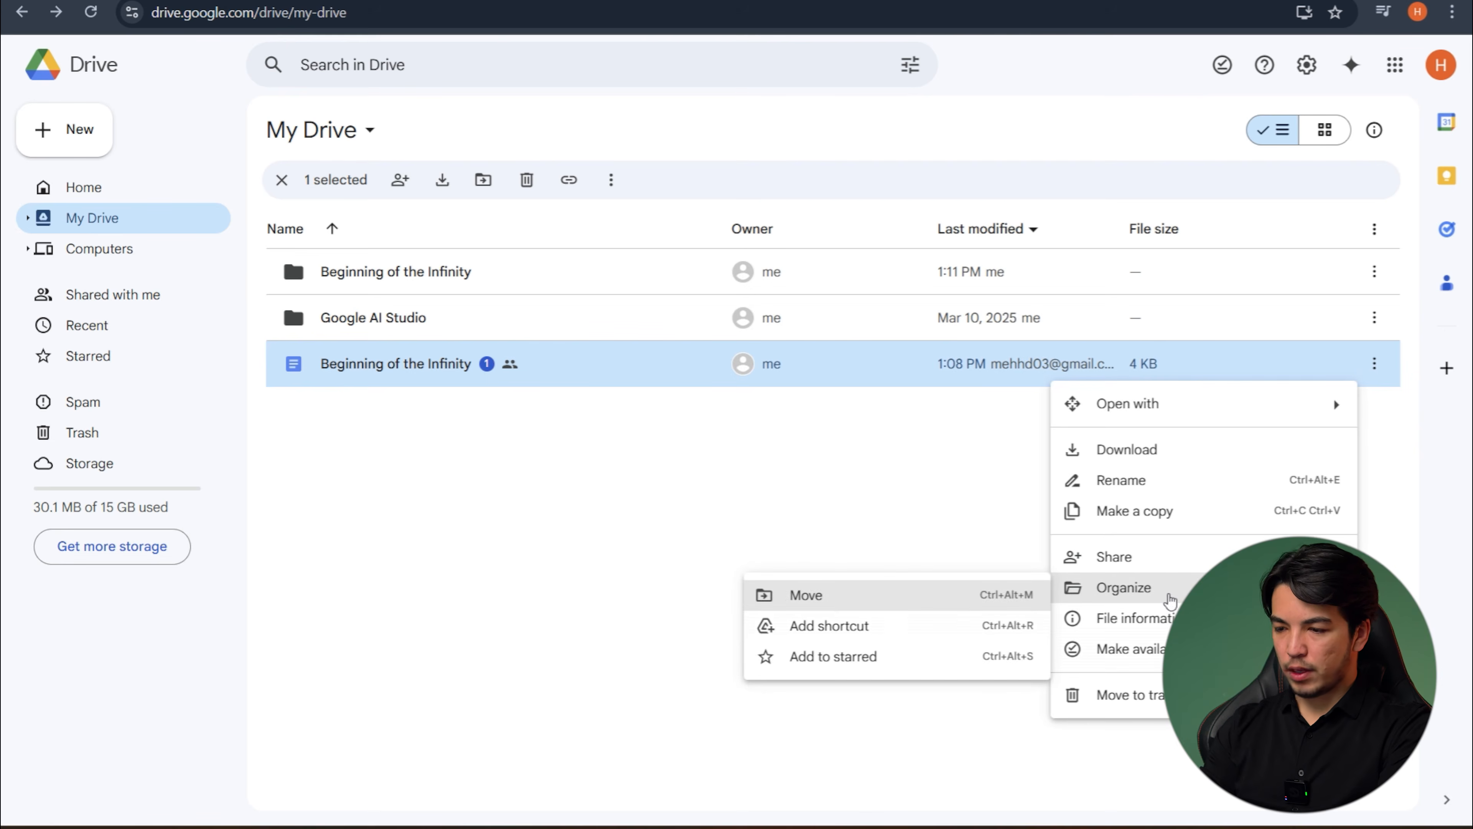
pyautogui.click(841, 600)
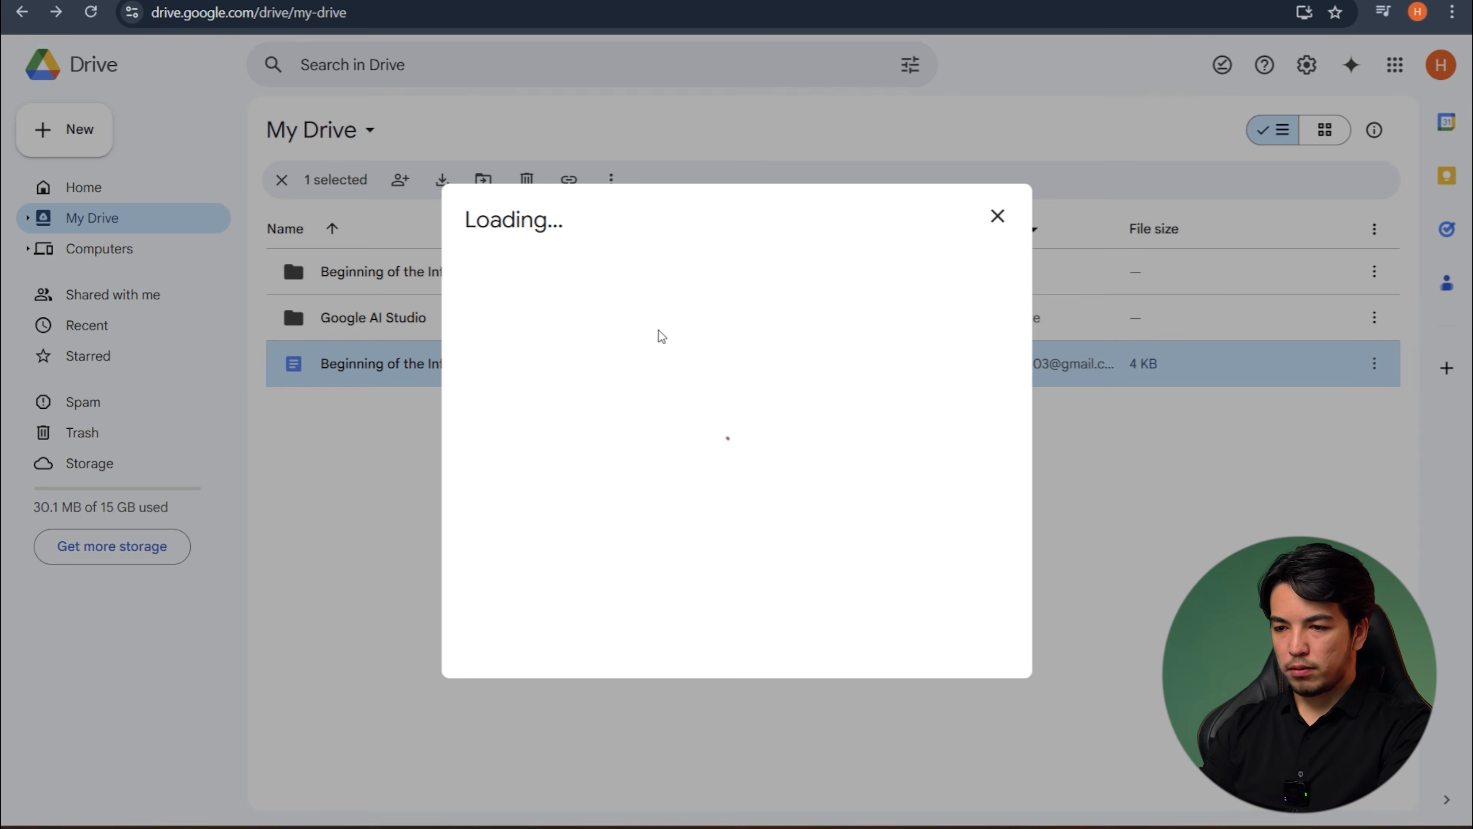
pyautogui.click(602, 351)
pyautogui.click(968, 637)
pyautogui.doubleClick(429, 276)
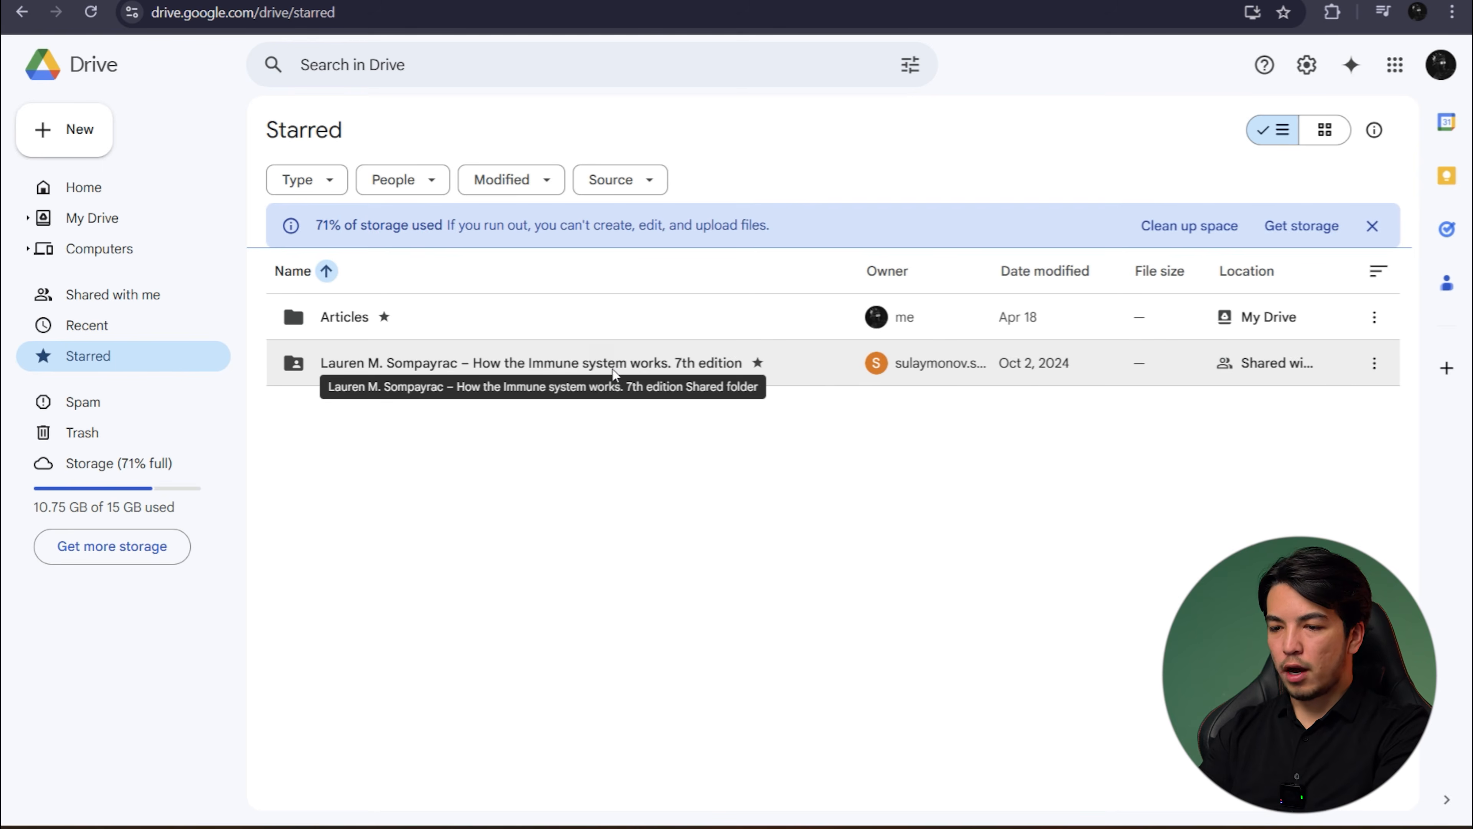
# - In the other account's starred items, open the shared "How the Immune system works. 7th edition" folder and its "Translation Process Related" subfolder
pyautogui.doubleClick(662, 371)
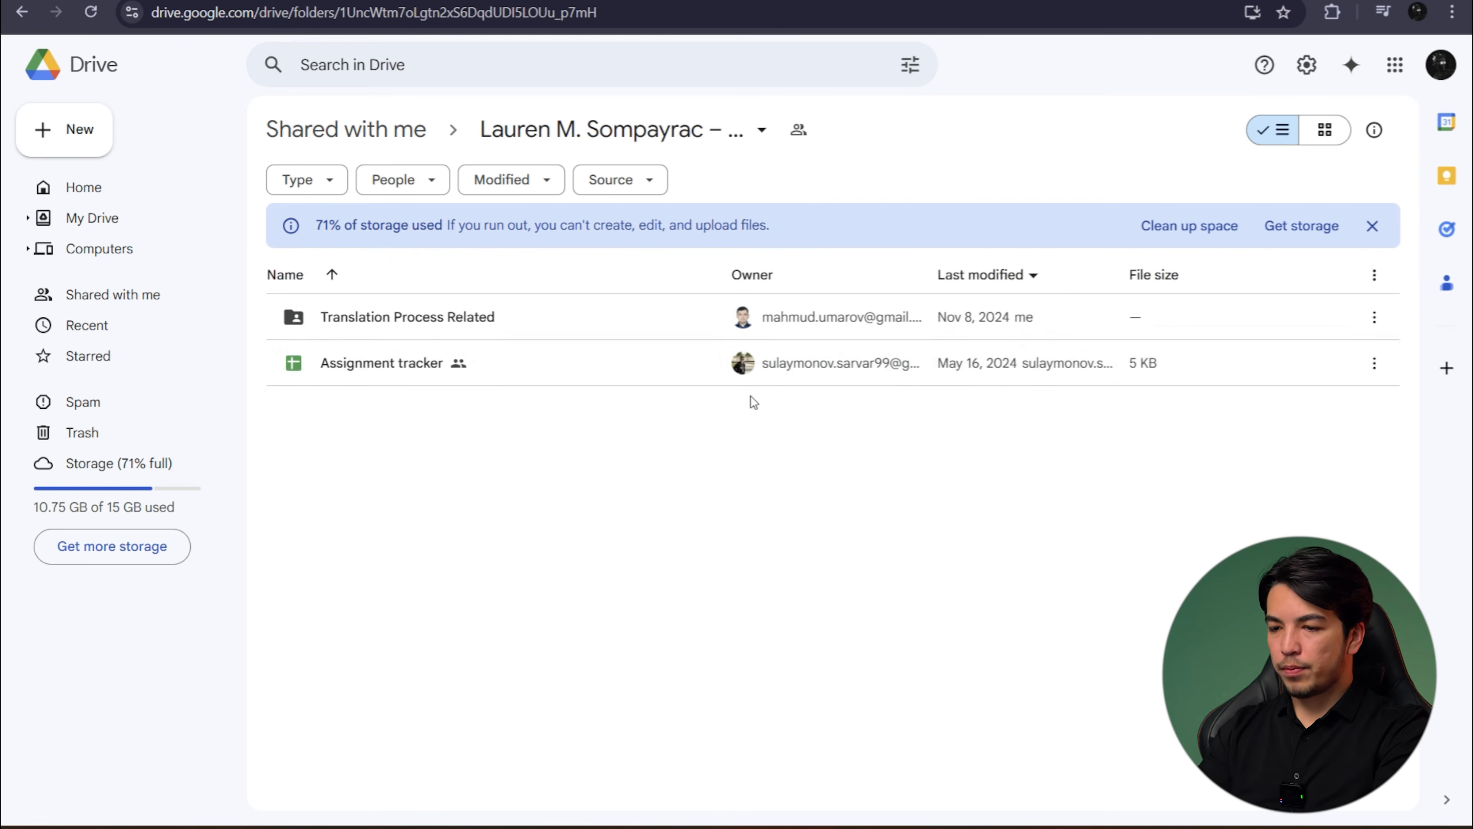
pyautogui.click(490, 319)
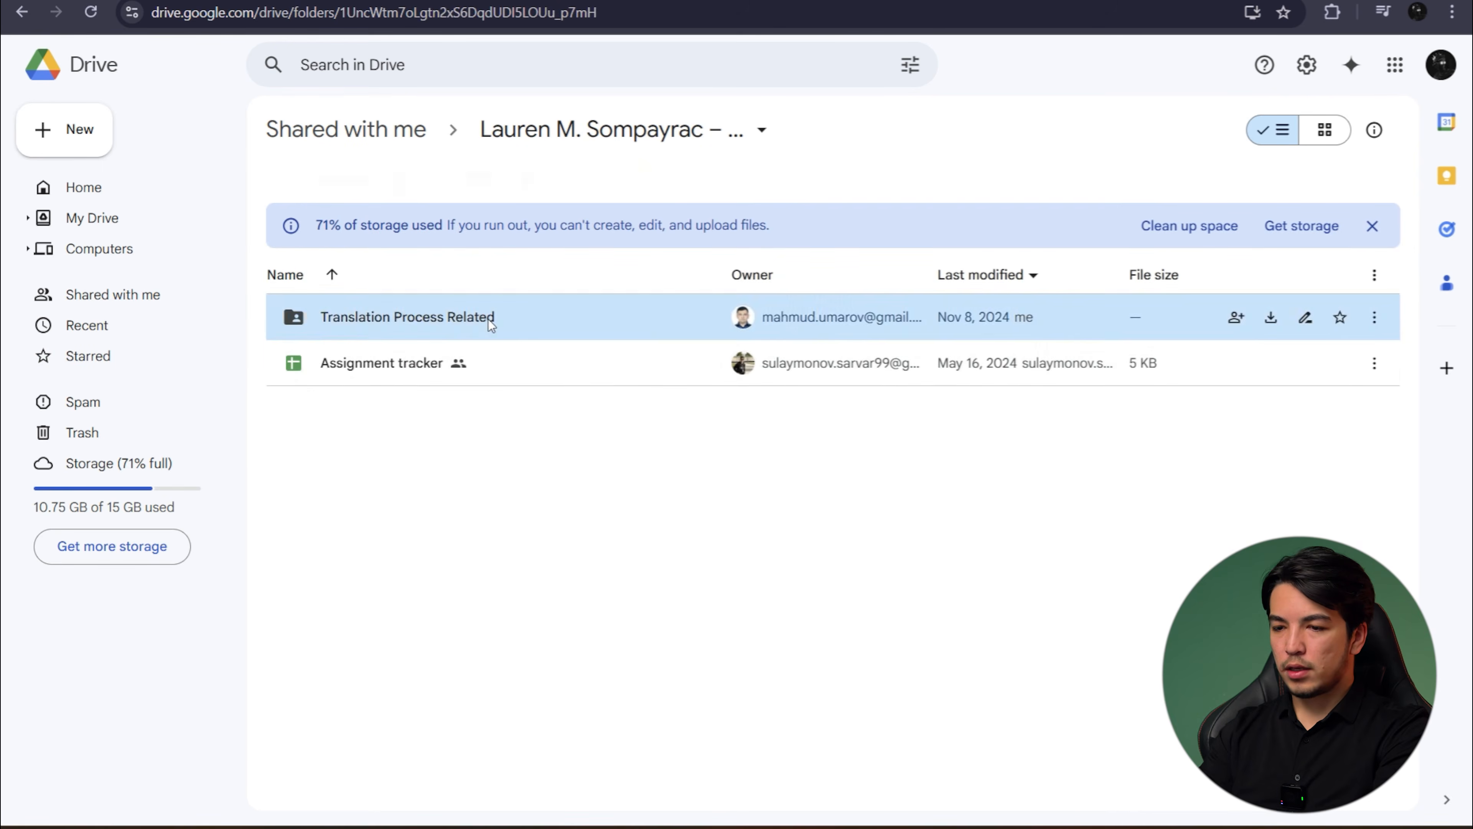
pyautogui.doubleClick(487, 319)
# - Look over the numbered chapter documents and glossary files in the "Translation Process Related" folder
pyautogui.scroll(-6, 502, 516)
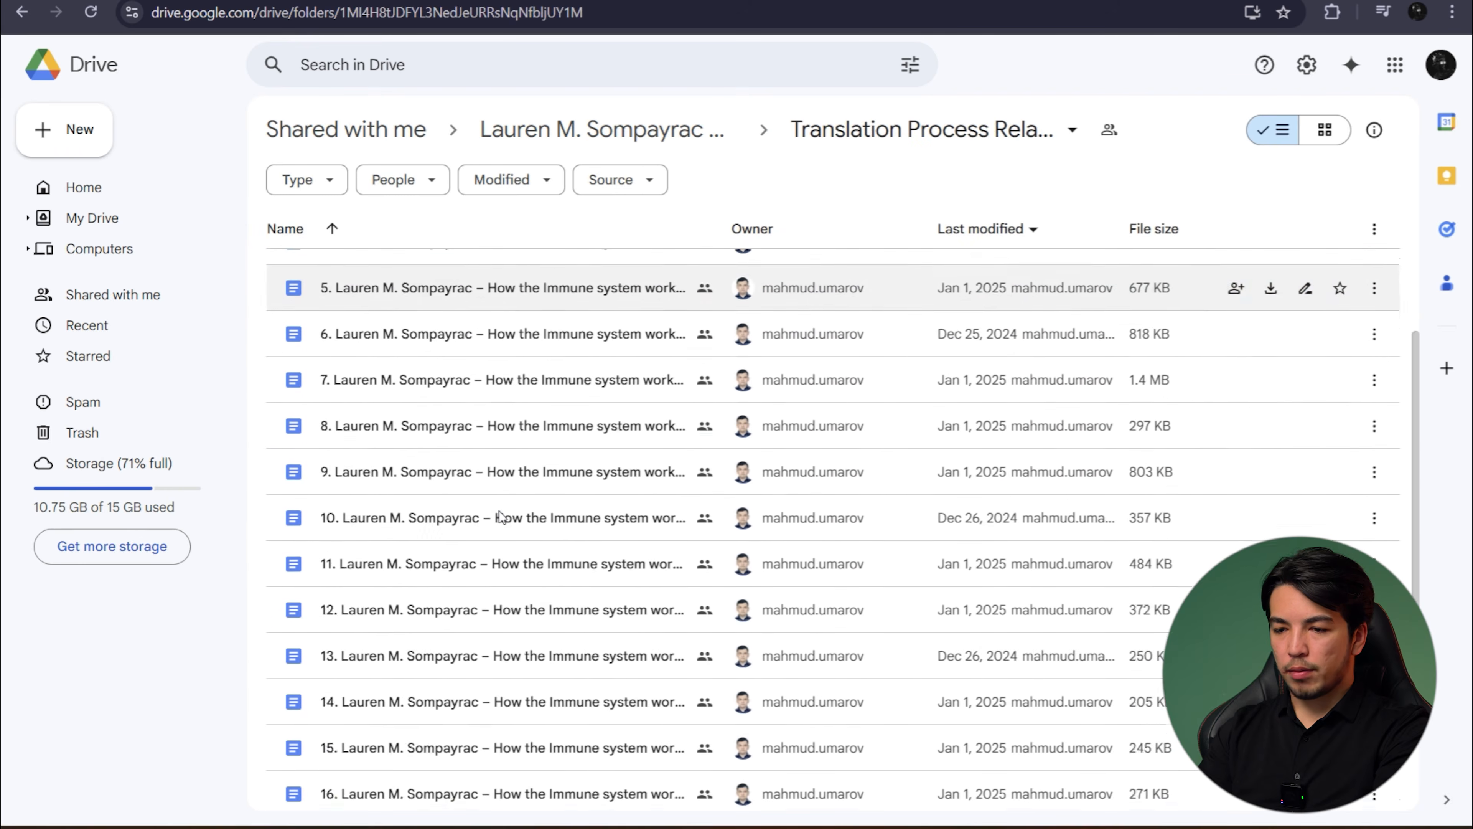
pyautogui.scroll(6, 502, 516)
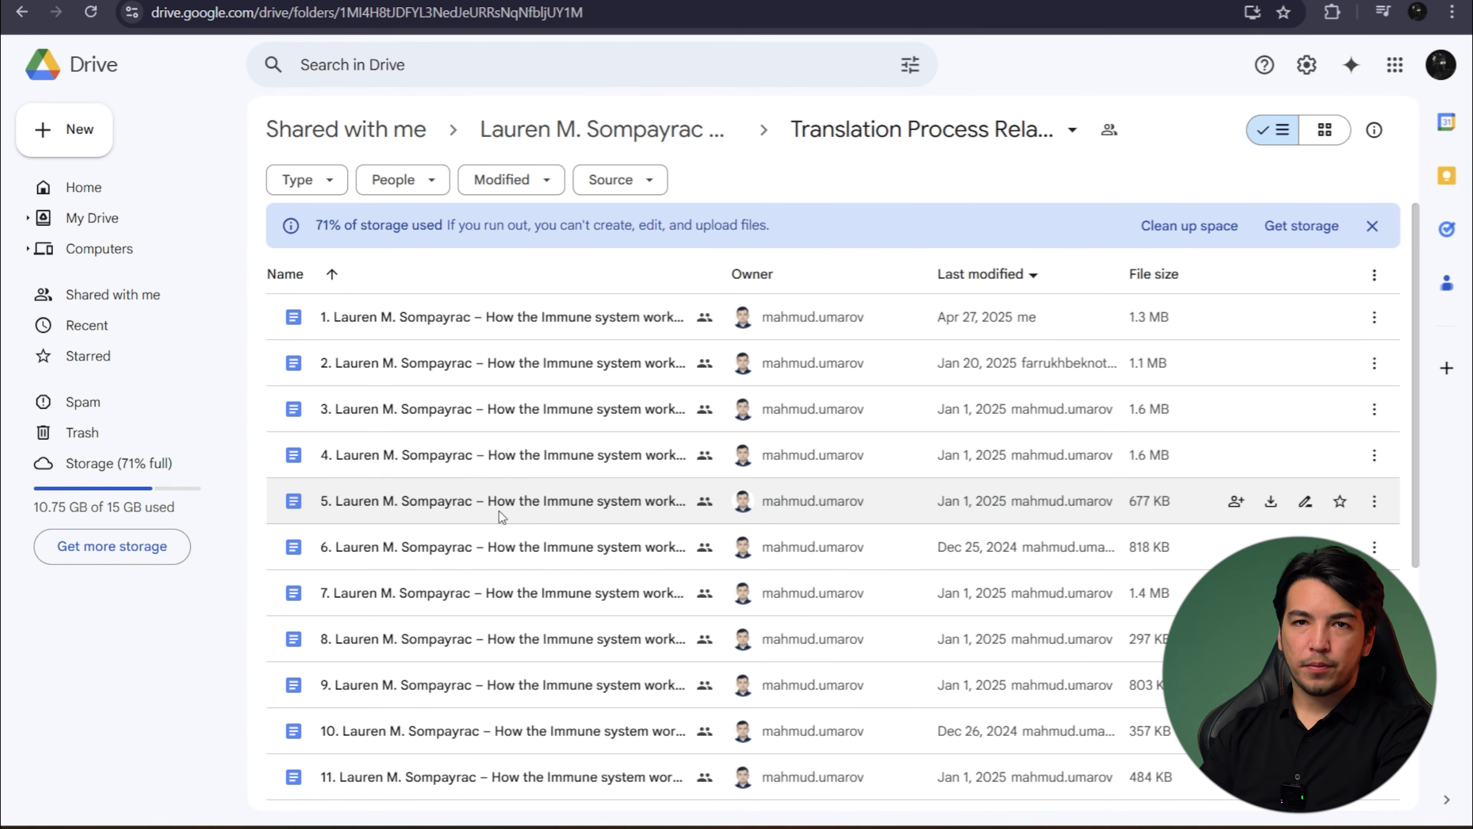
pyautogui.scroll(-6, 498, 511)
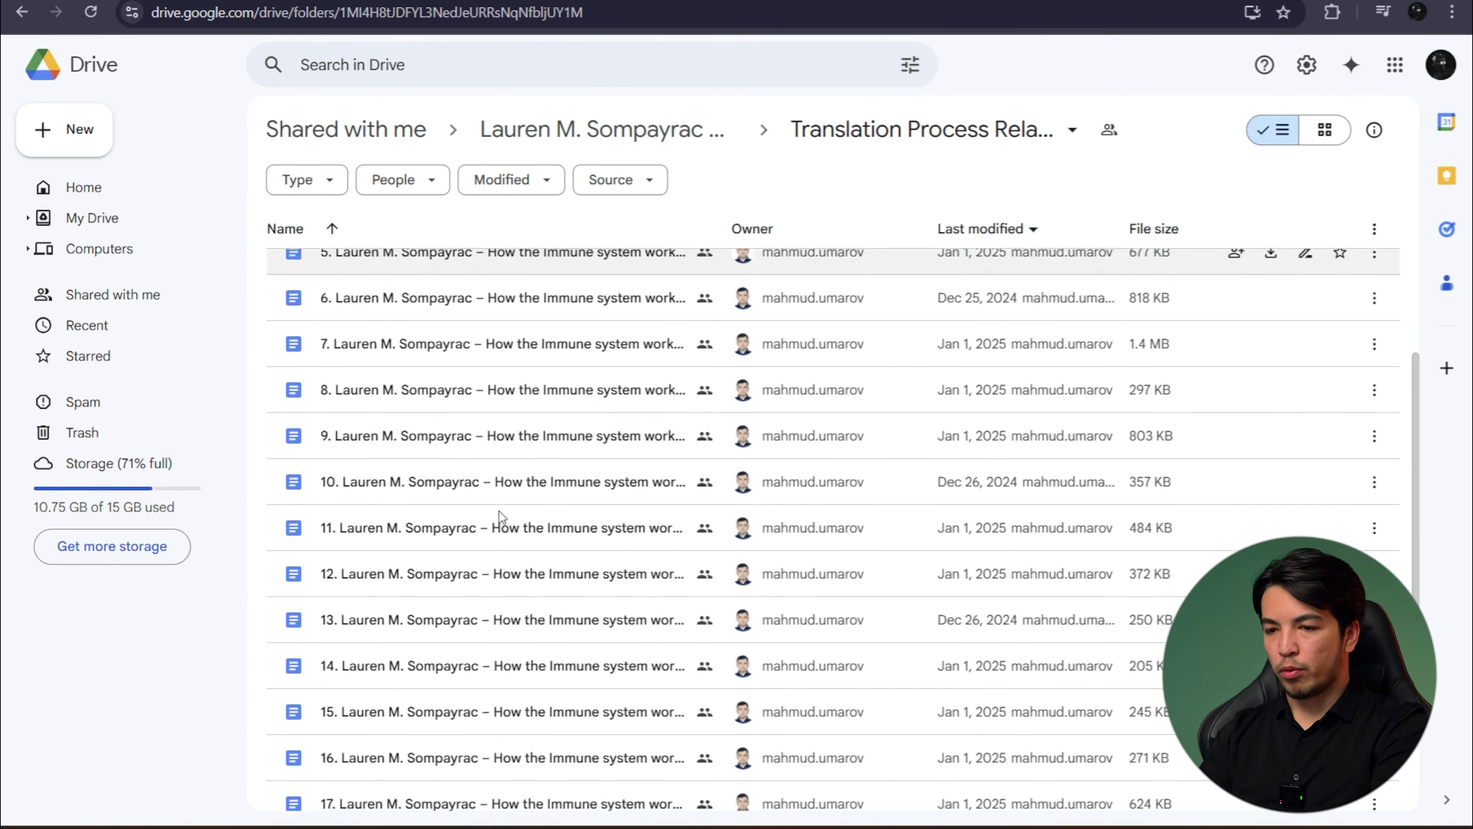
pyautogui.scroll(1, 597, 529)
pyautogui.scroll(-1, 597, 530)
pyautogui.scroll(4, 598, 529)
pyautogui.scroll(3, 598, 525)
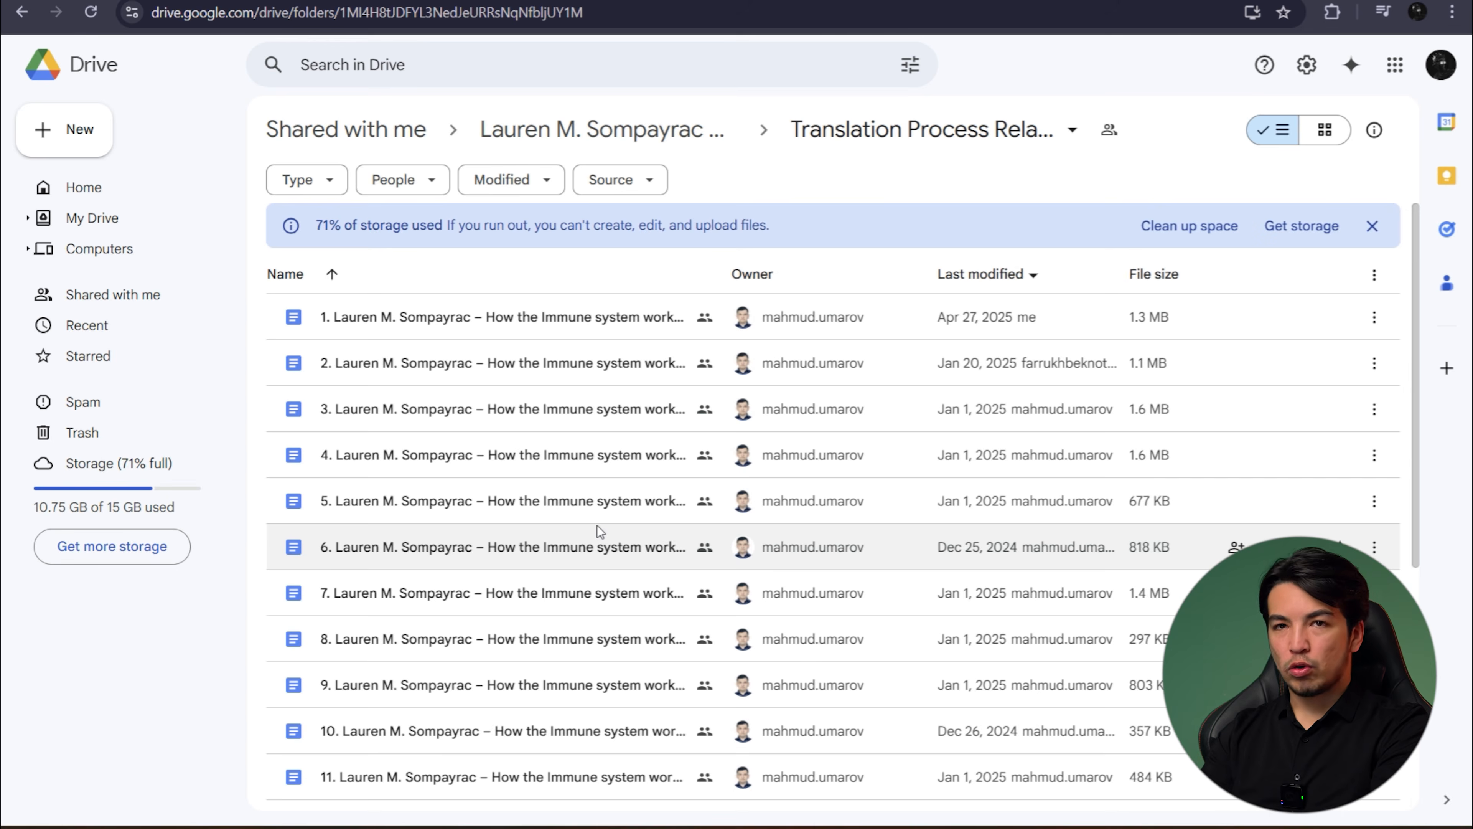
pyautogui.scroll(-7, 654, 467)
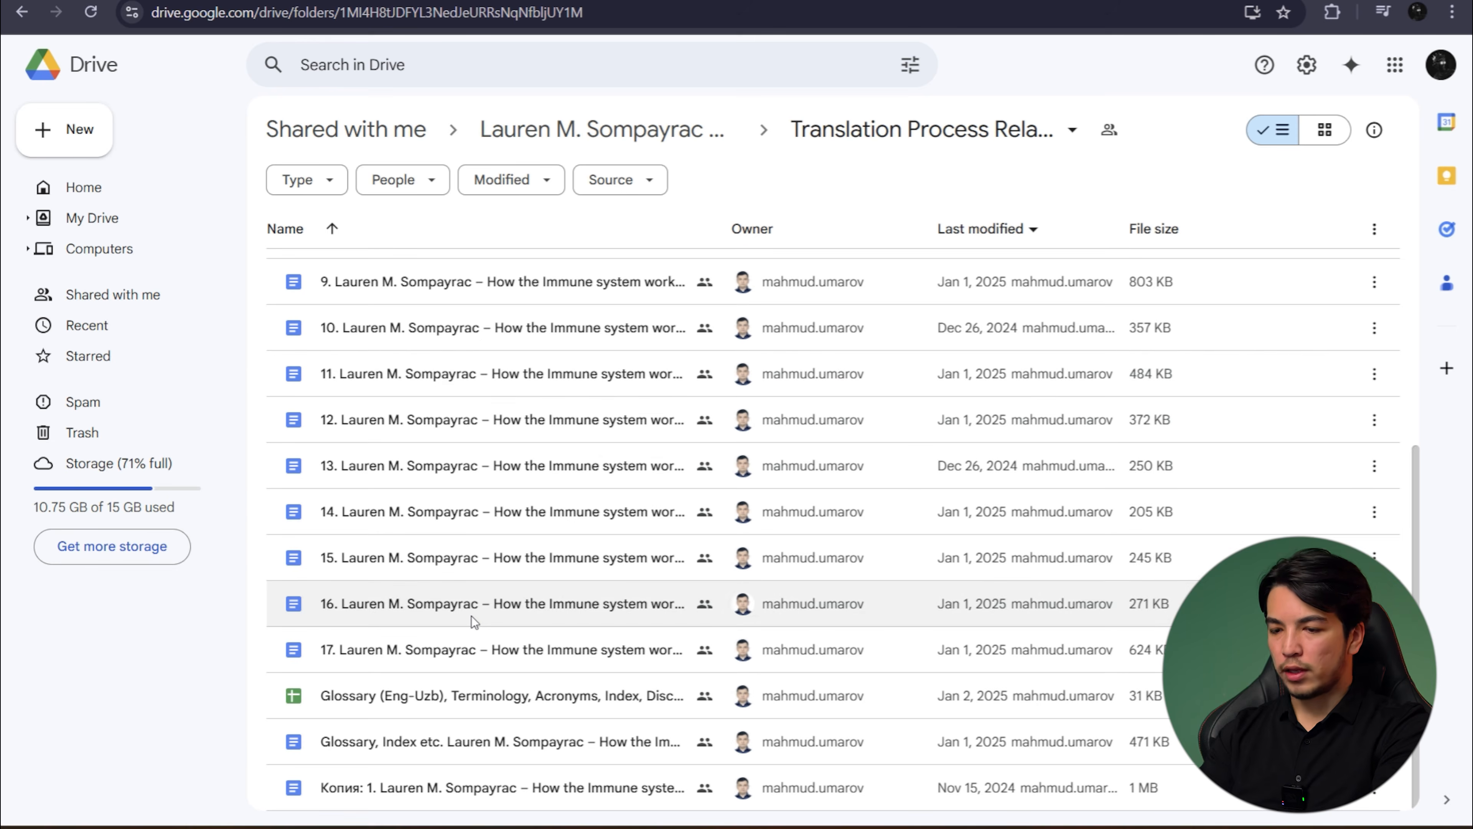
pyautogui.scroll(7, 471, 616)
# - Open the first chapter document and look through its side-by-side English and Uzbek text, figures and comments, returning to the beginning
pyautogui.doubleClick(540, 317)
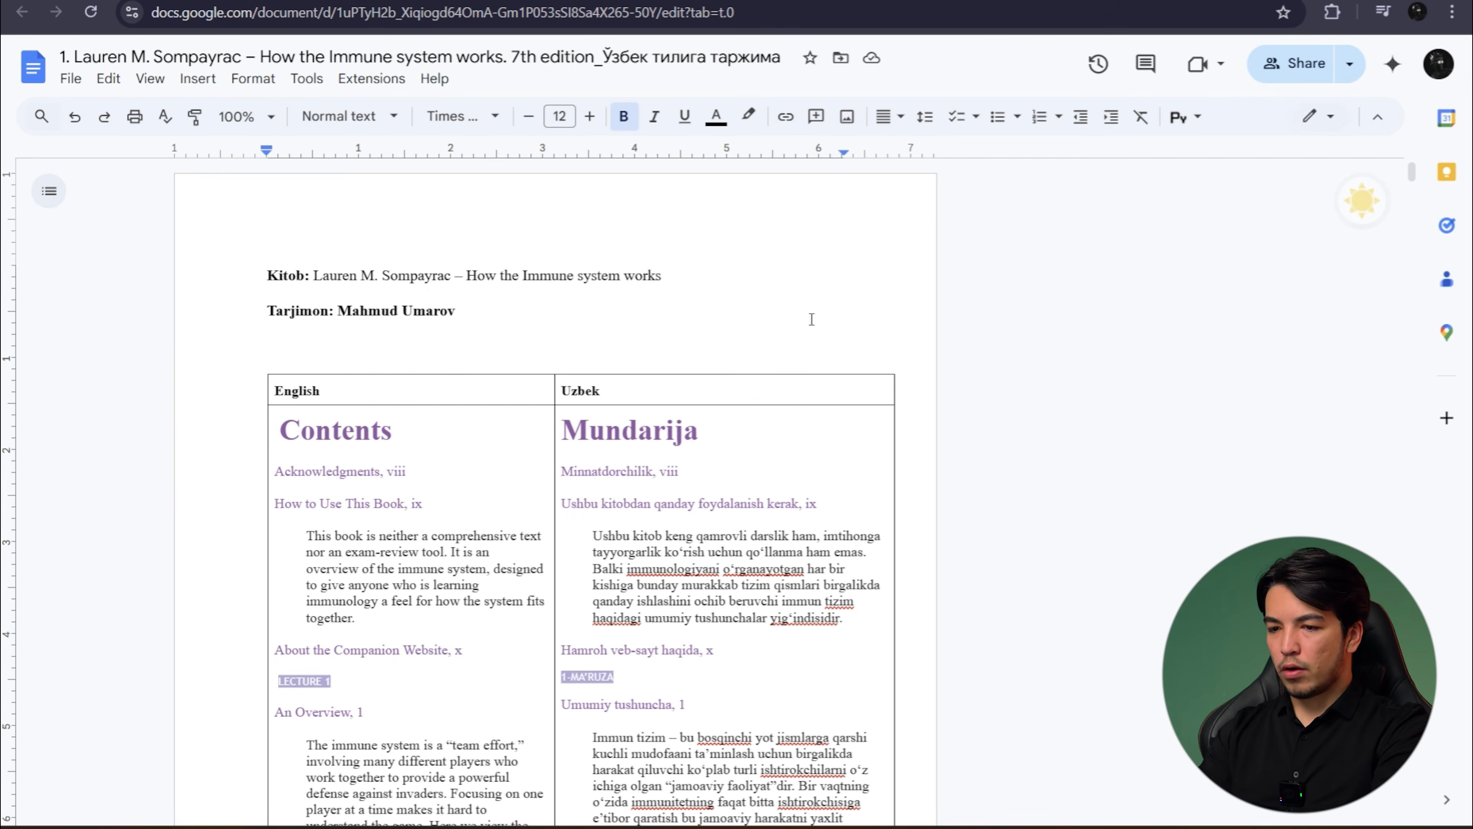
pyautogui.scroll(-1, 773, 441)
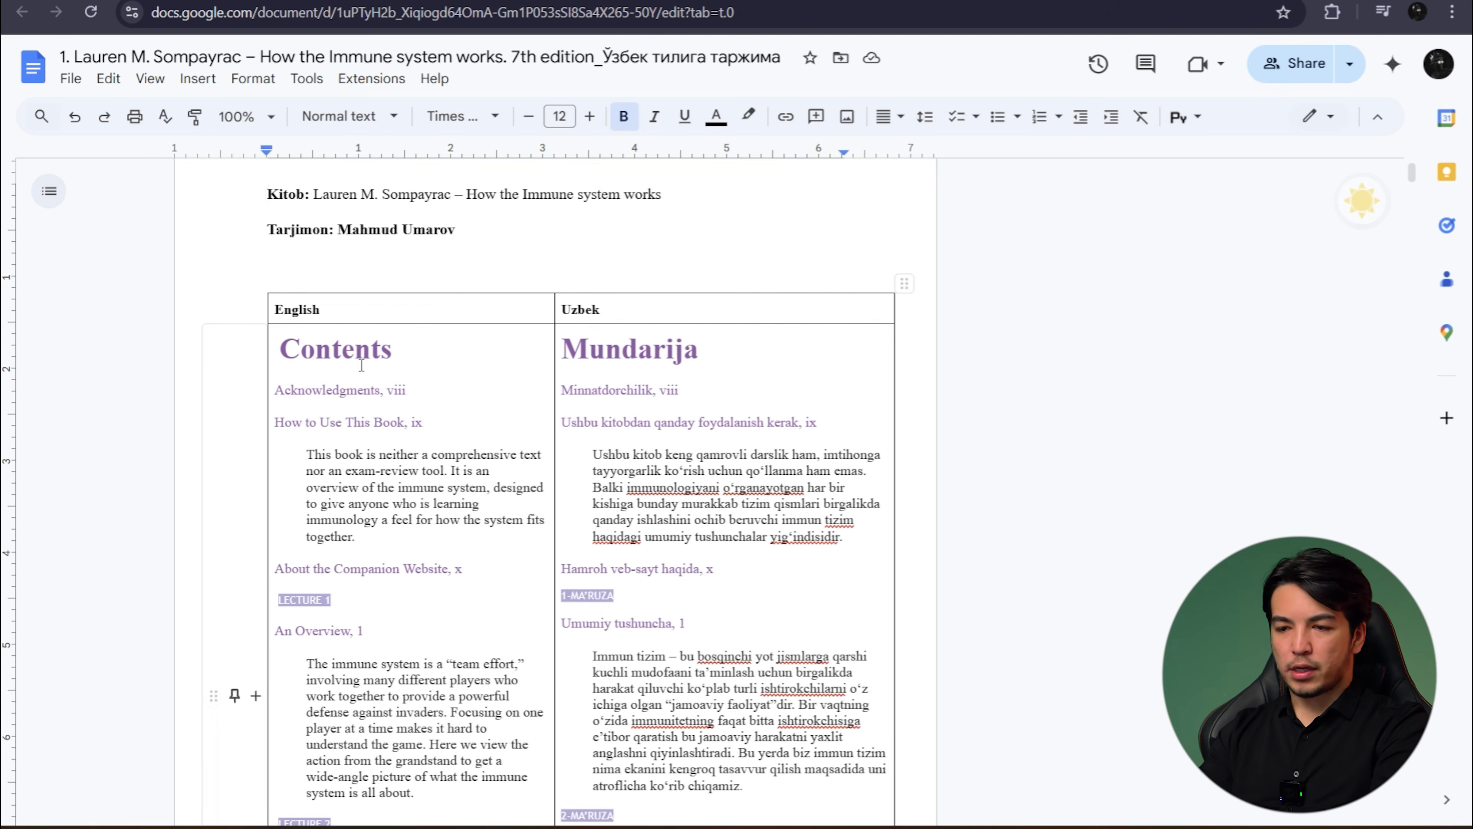
pyautogui.scroll(1, 715, 433)
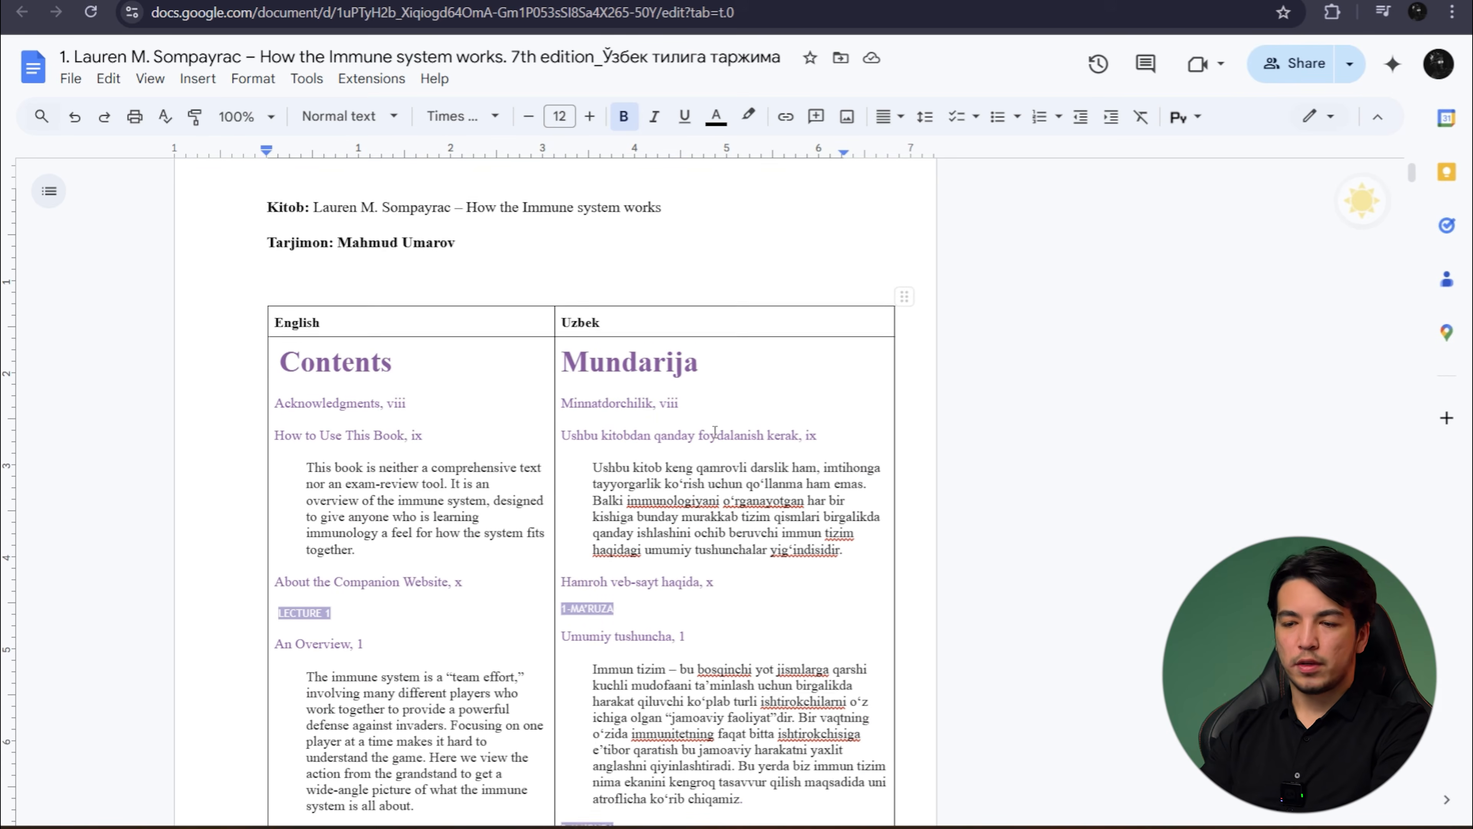
pyautogui.scroll(-12, 715, 432)
pyautogui.scroll(-20, 715, 432)
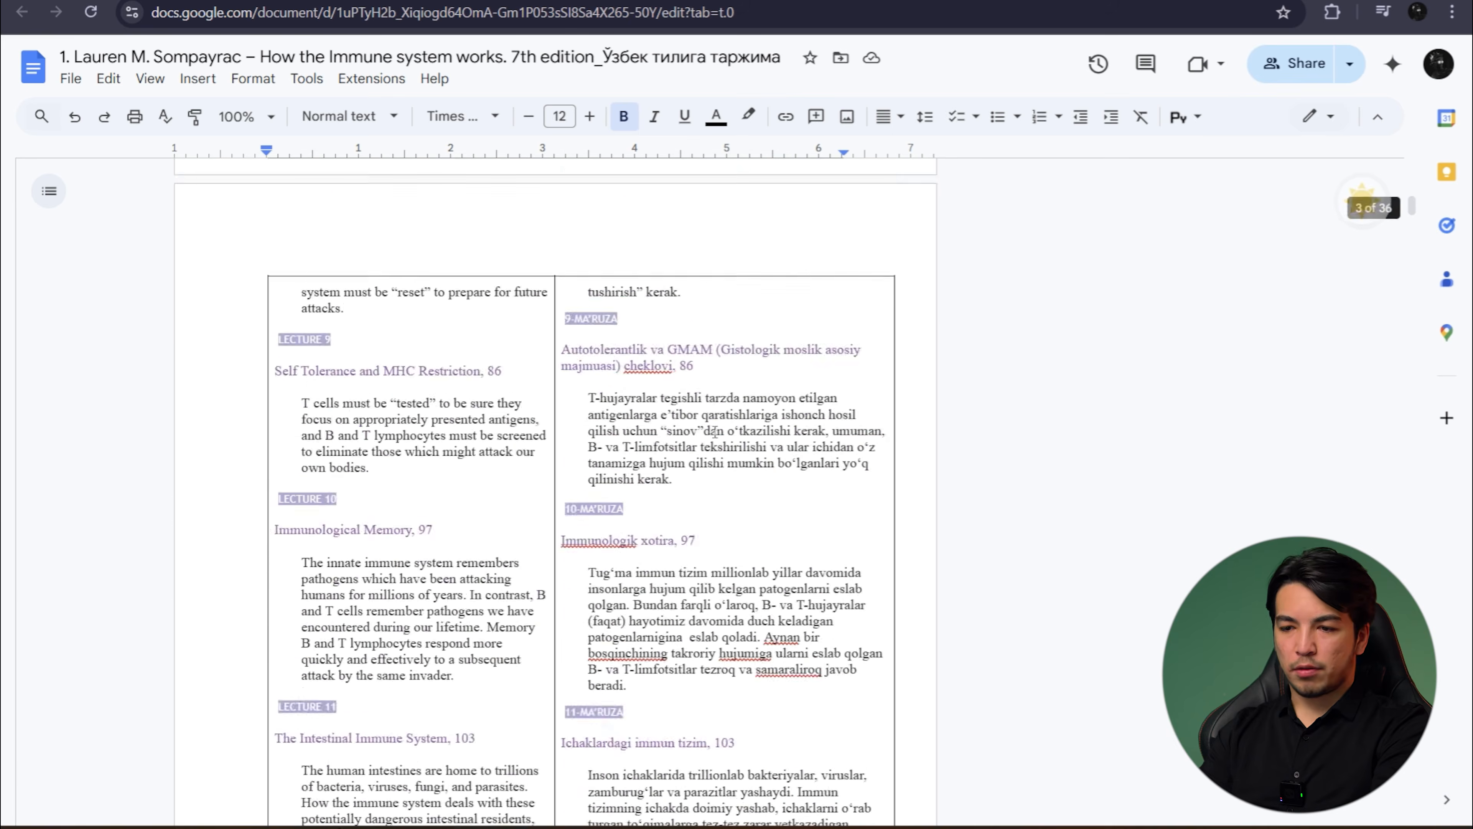
pyautogui.scroll(-20, 715, 432)
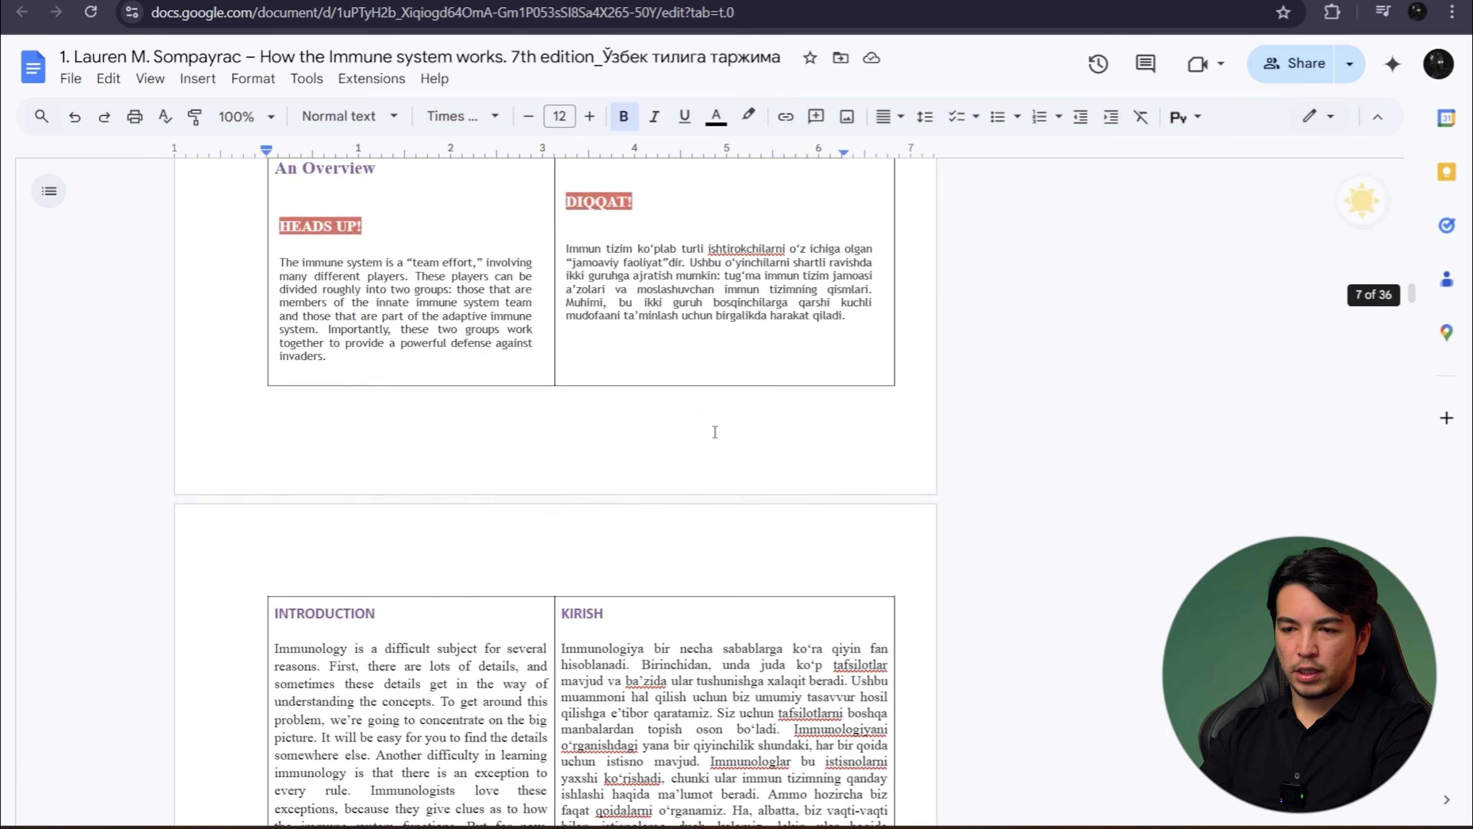
pyautogui.scroll(-20, 715, 433)
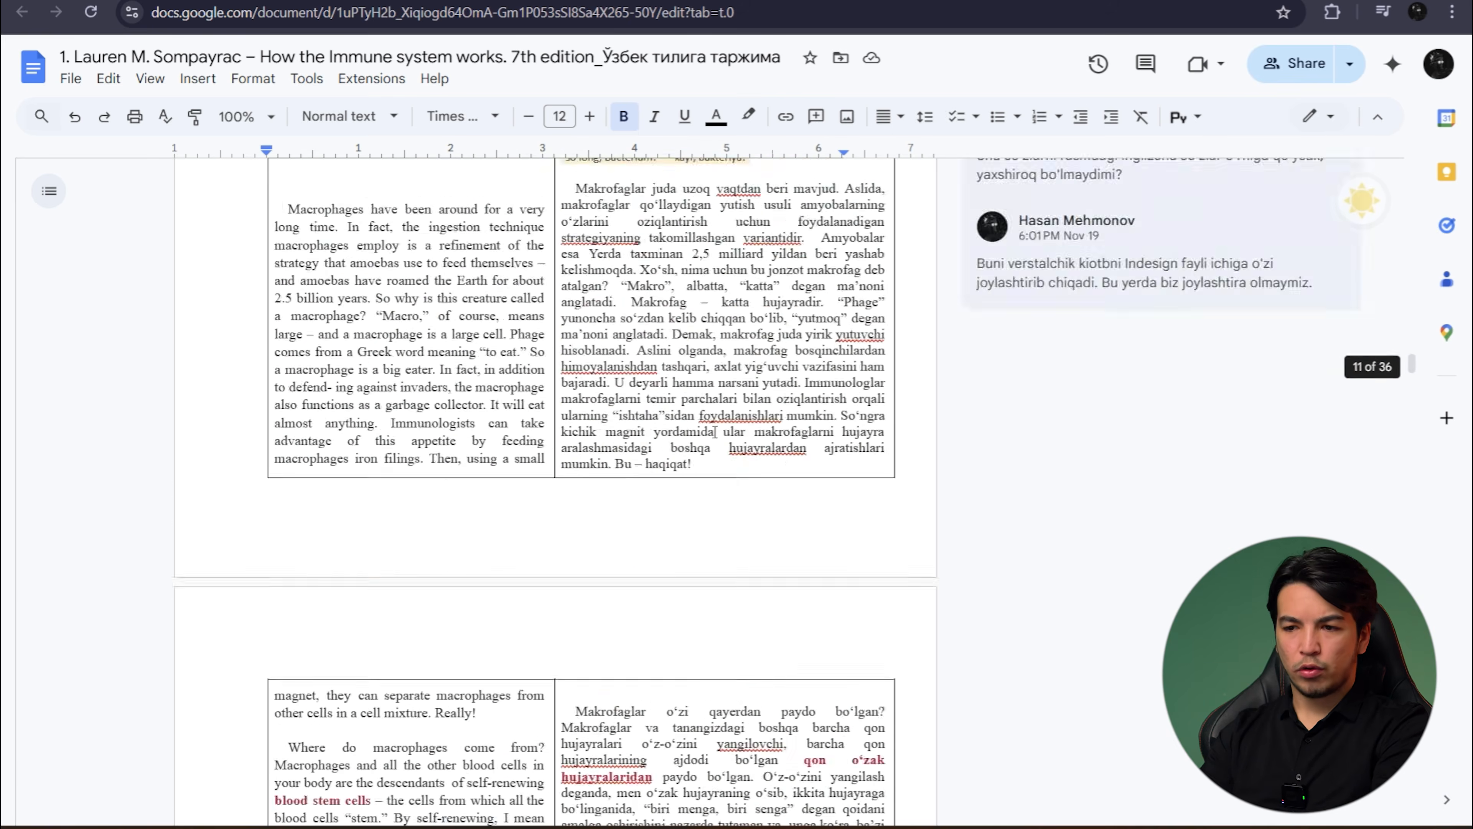
pyautogui.scroll(-20, 715, 432)
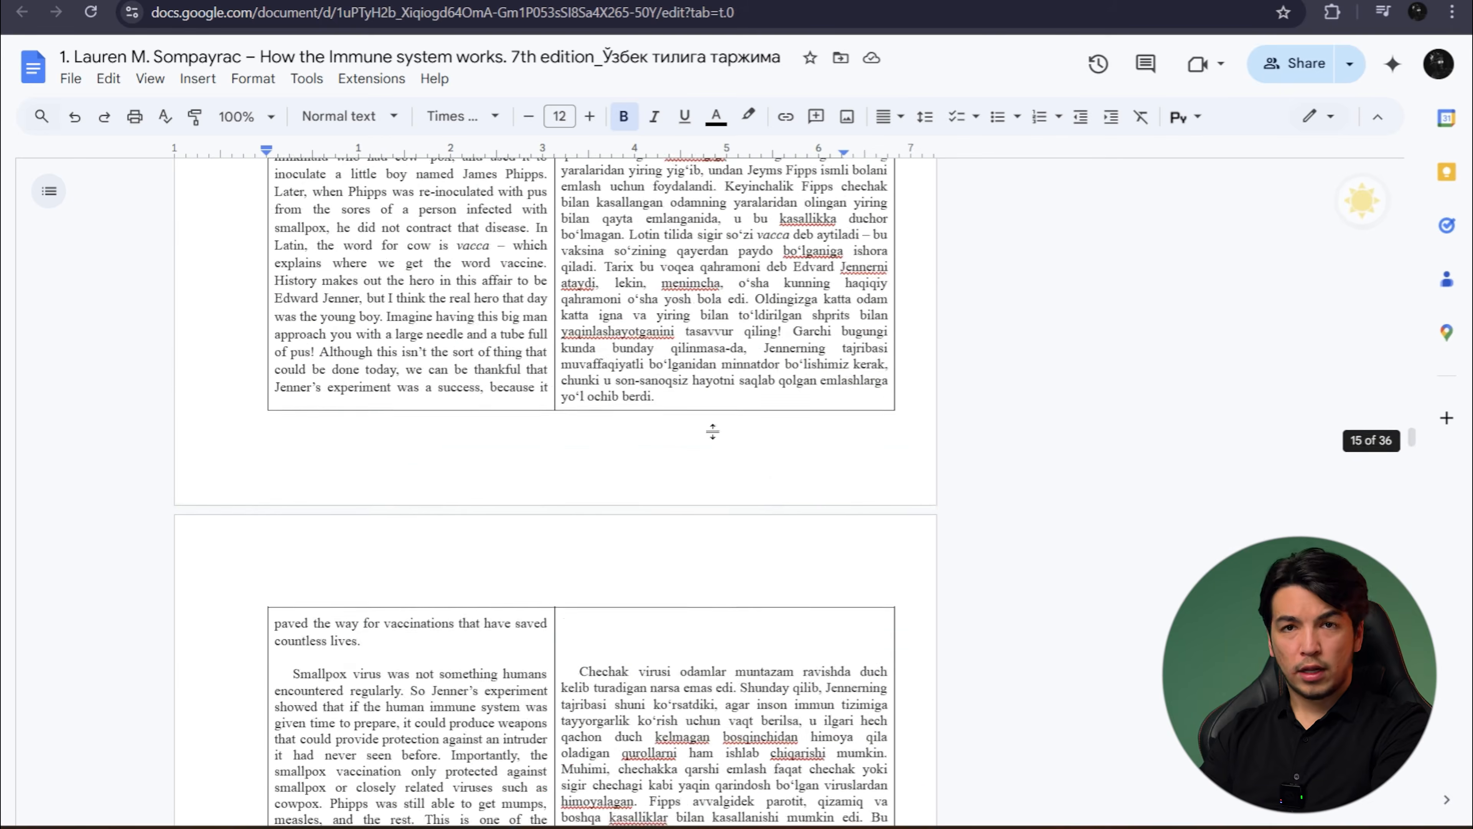
pyautogui.scroll(-20, 714, 432)
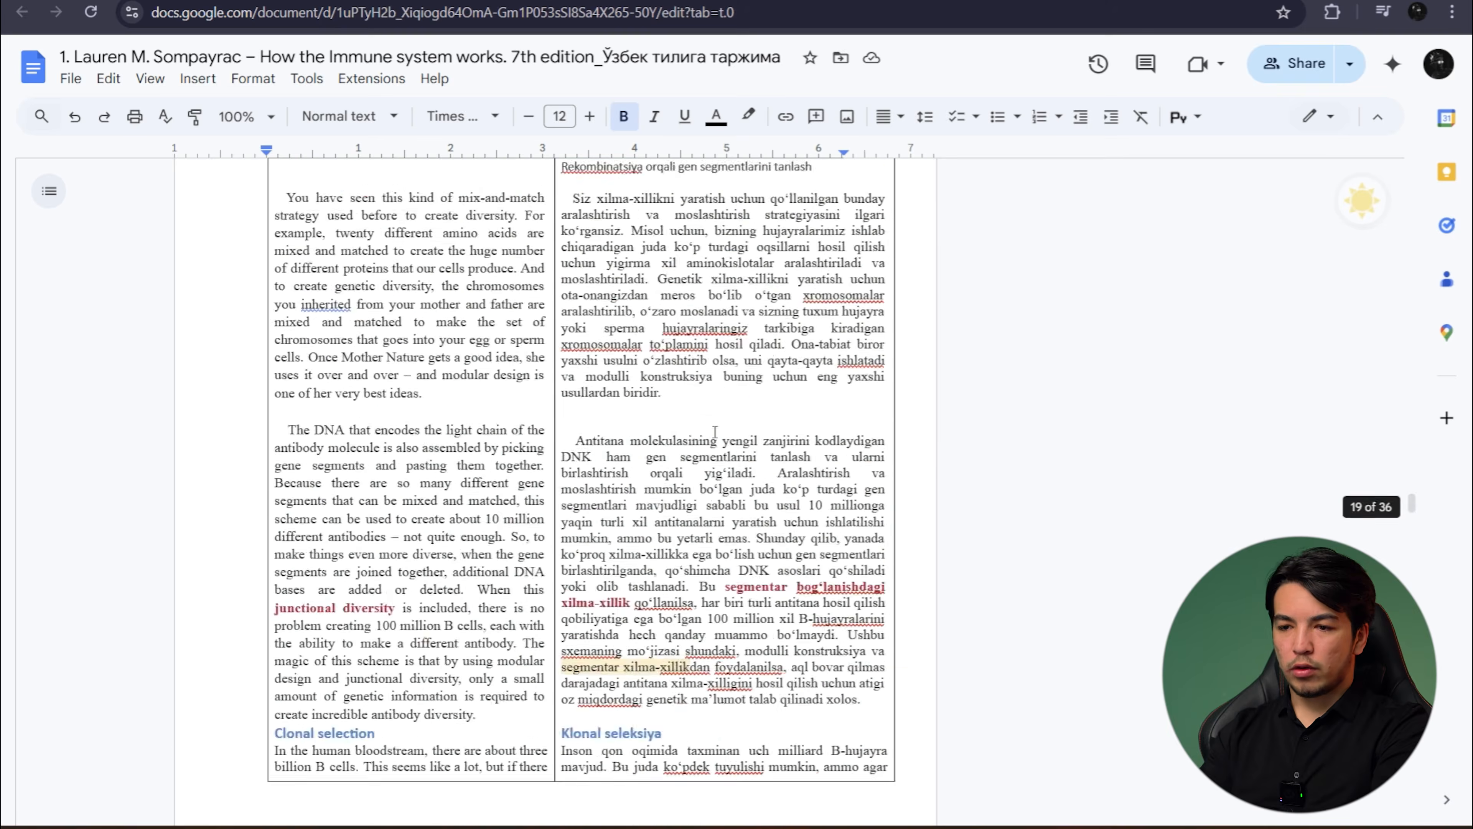
pyautogui.scroll(-20, 716, 433)
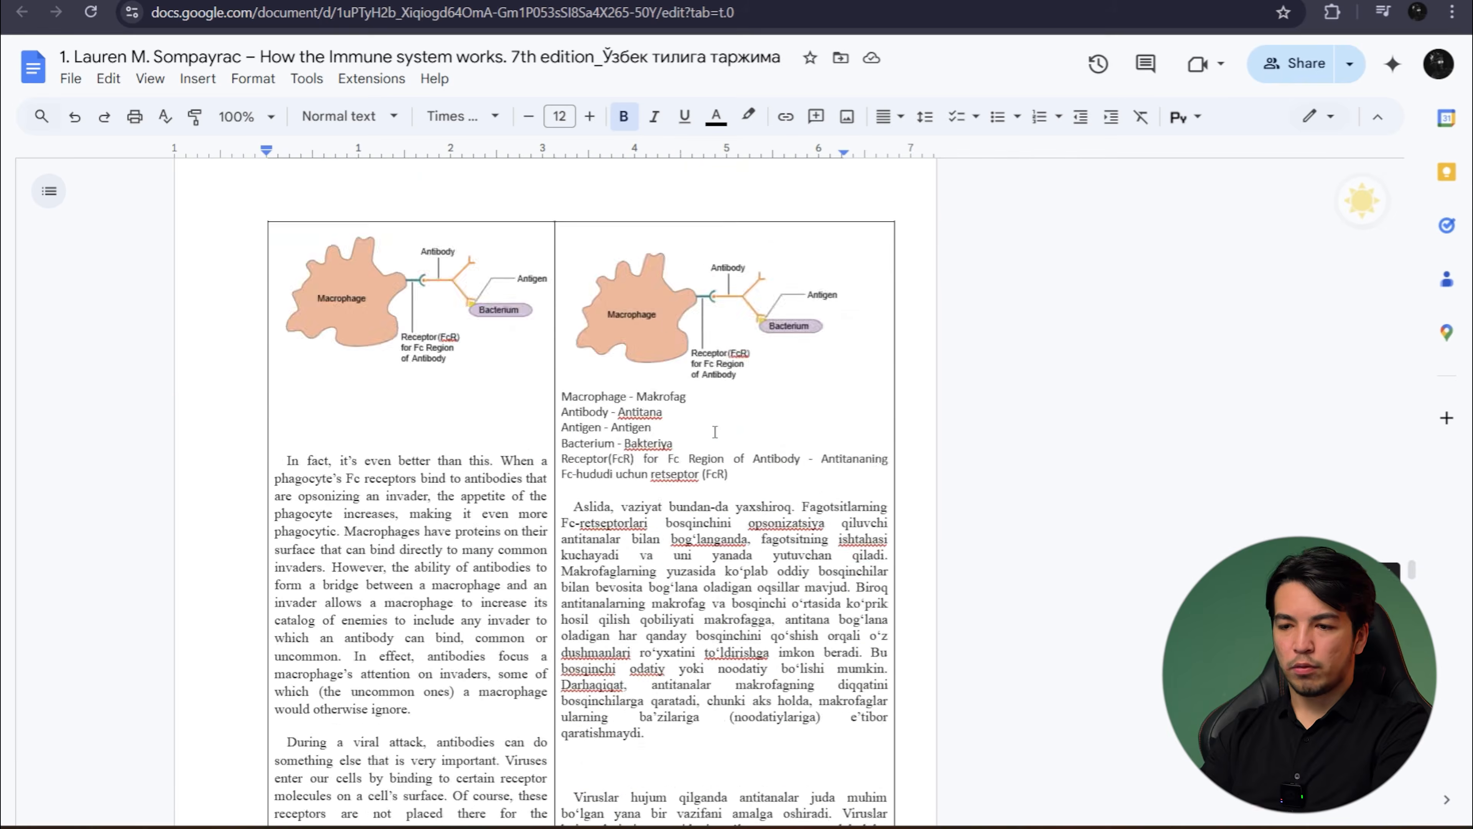
pyautogui.scroll(20, 715, 432)
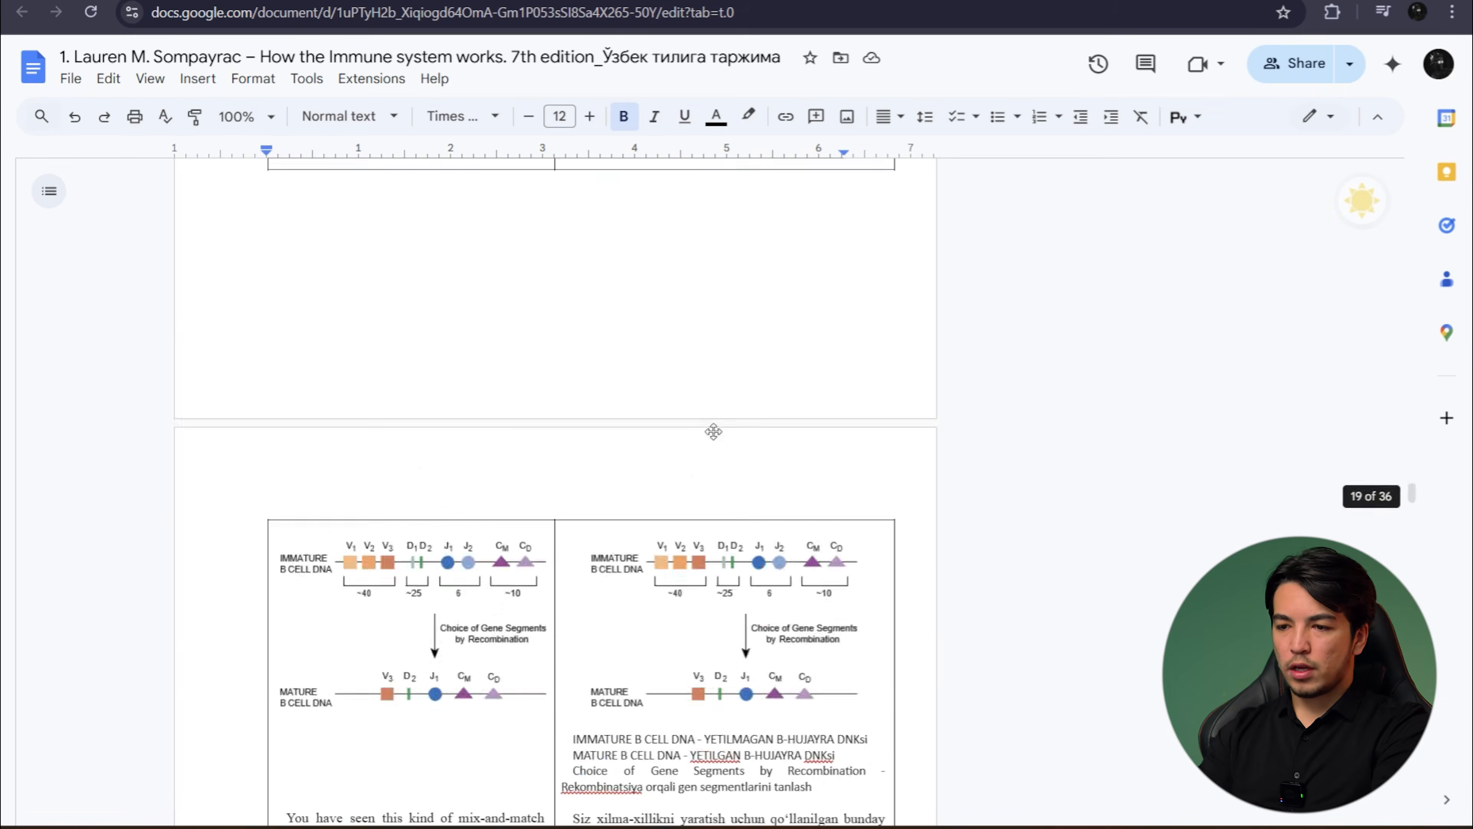
pyautogui.scroll(20, 715, 432)
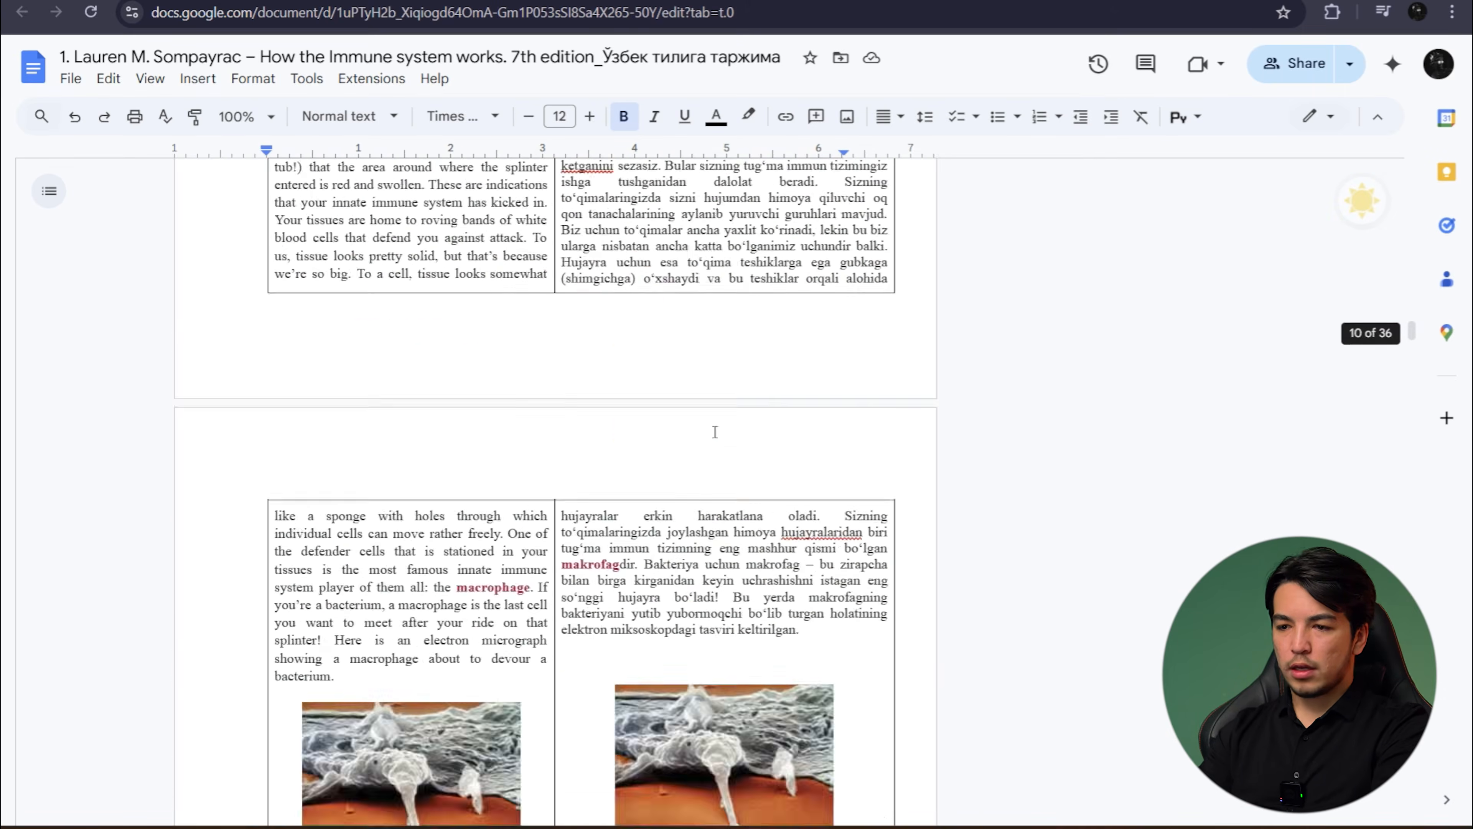
pyautogui.scroll(20, 714, 432)
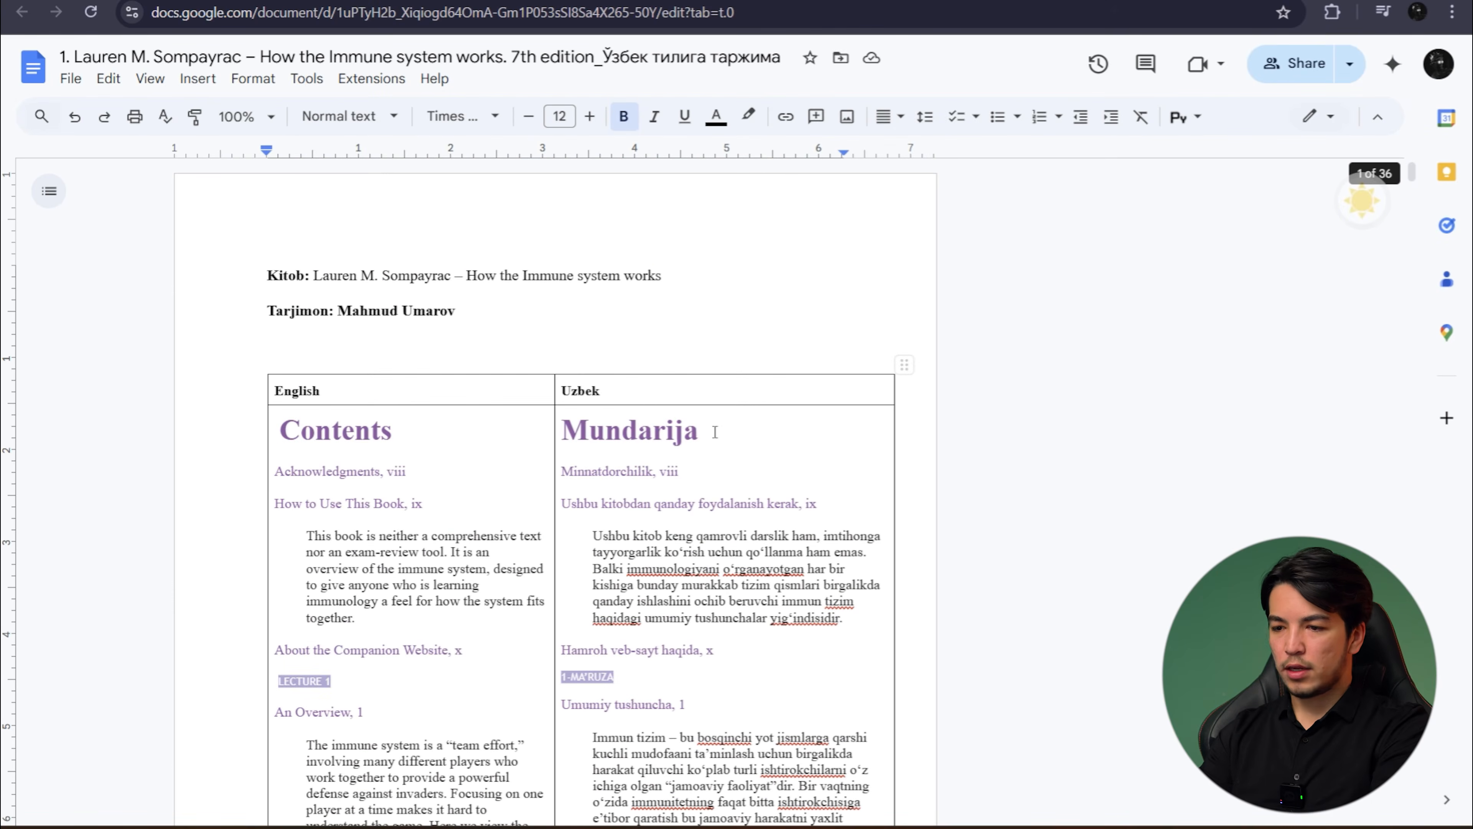
# - Switch back to the owner's open "Beginning of the Infinity" document in Google Docs
pyautogui.hotkey('alt', 'Tab')
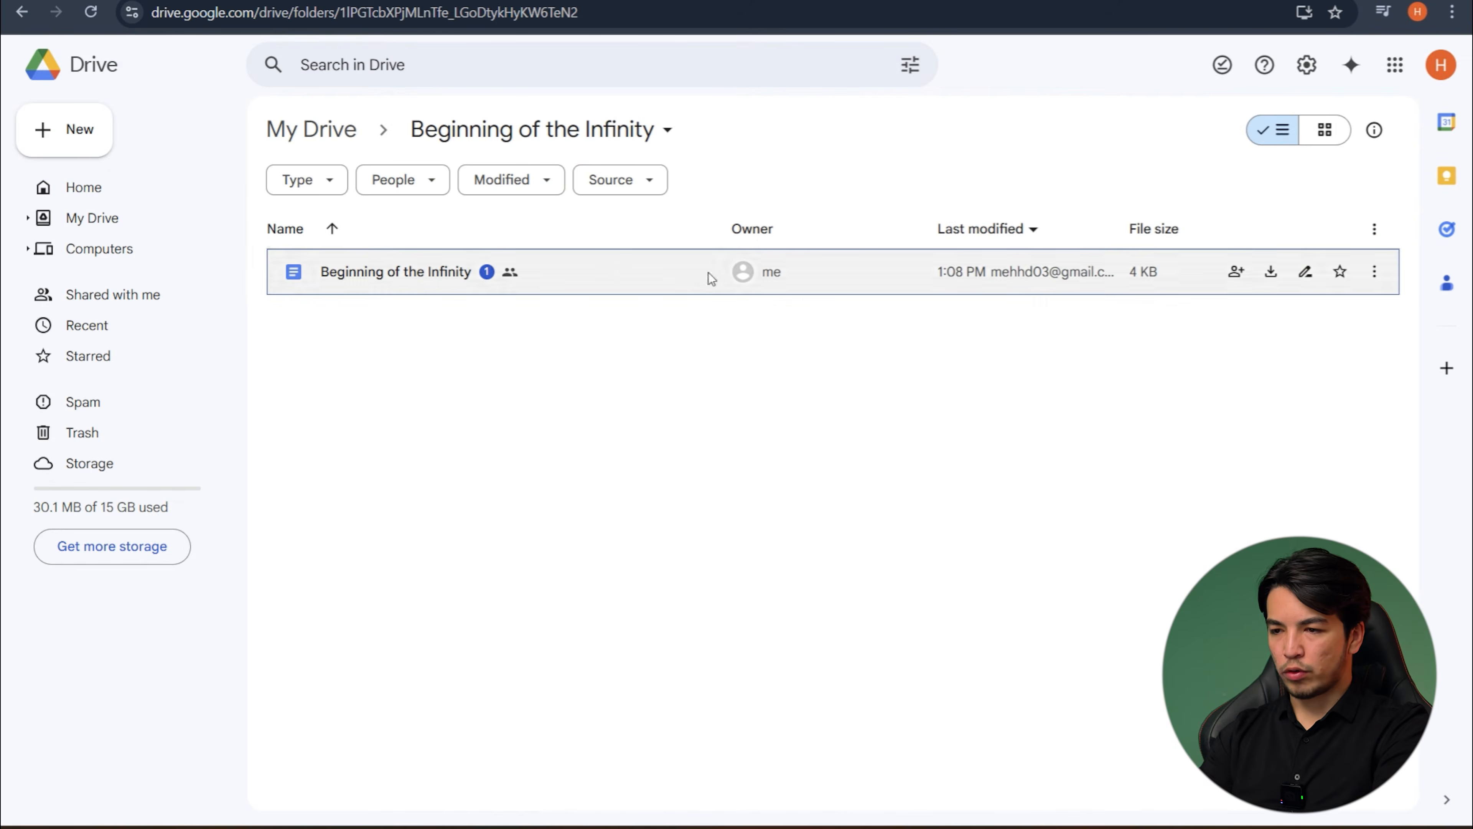
pyautogui.hotkey('alt', 'Tab')
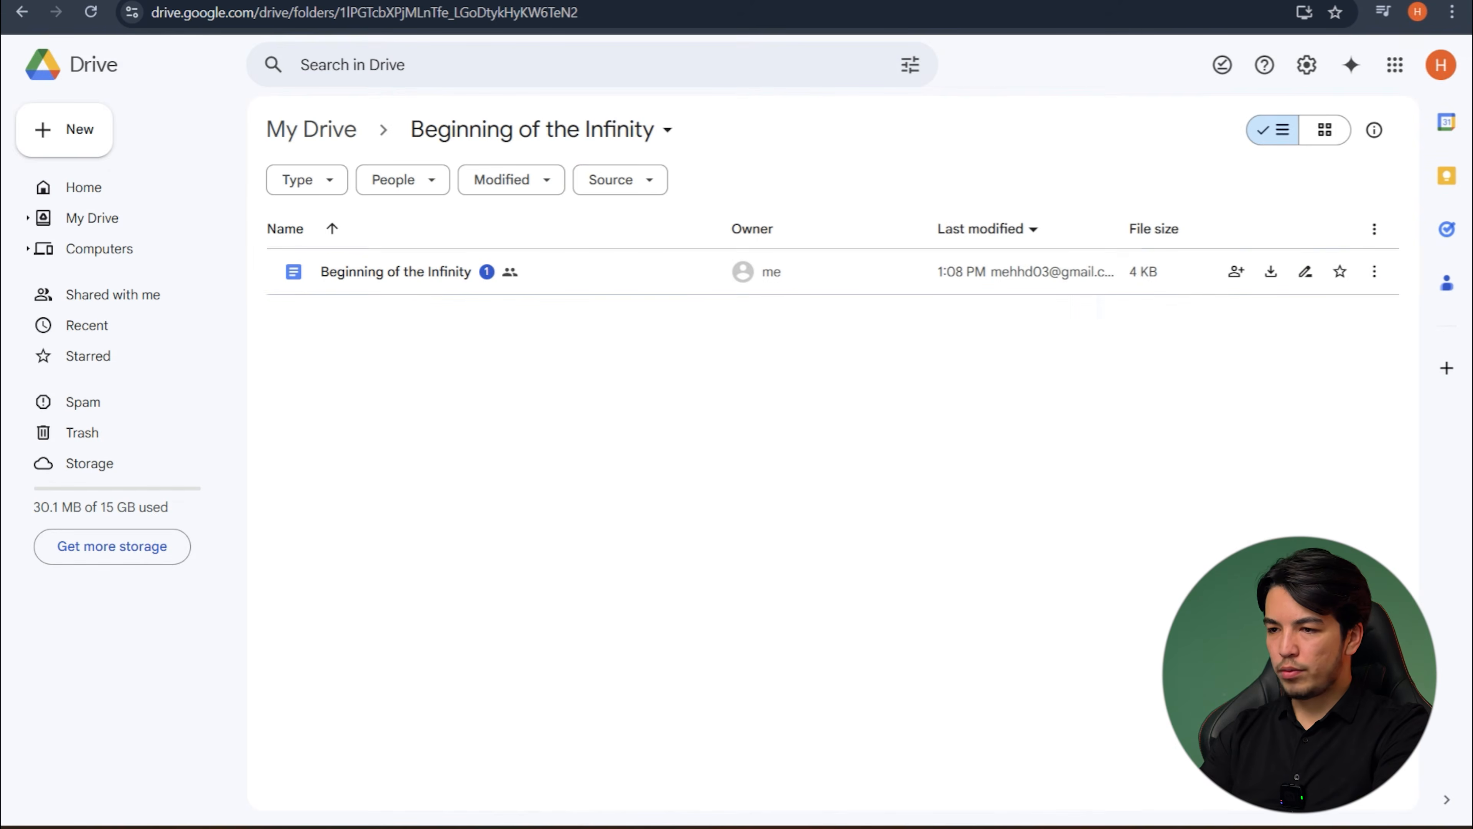
pyautogui.hotkey('alt', 'Tab')
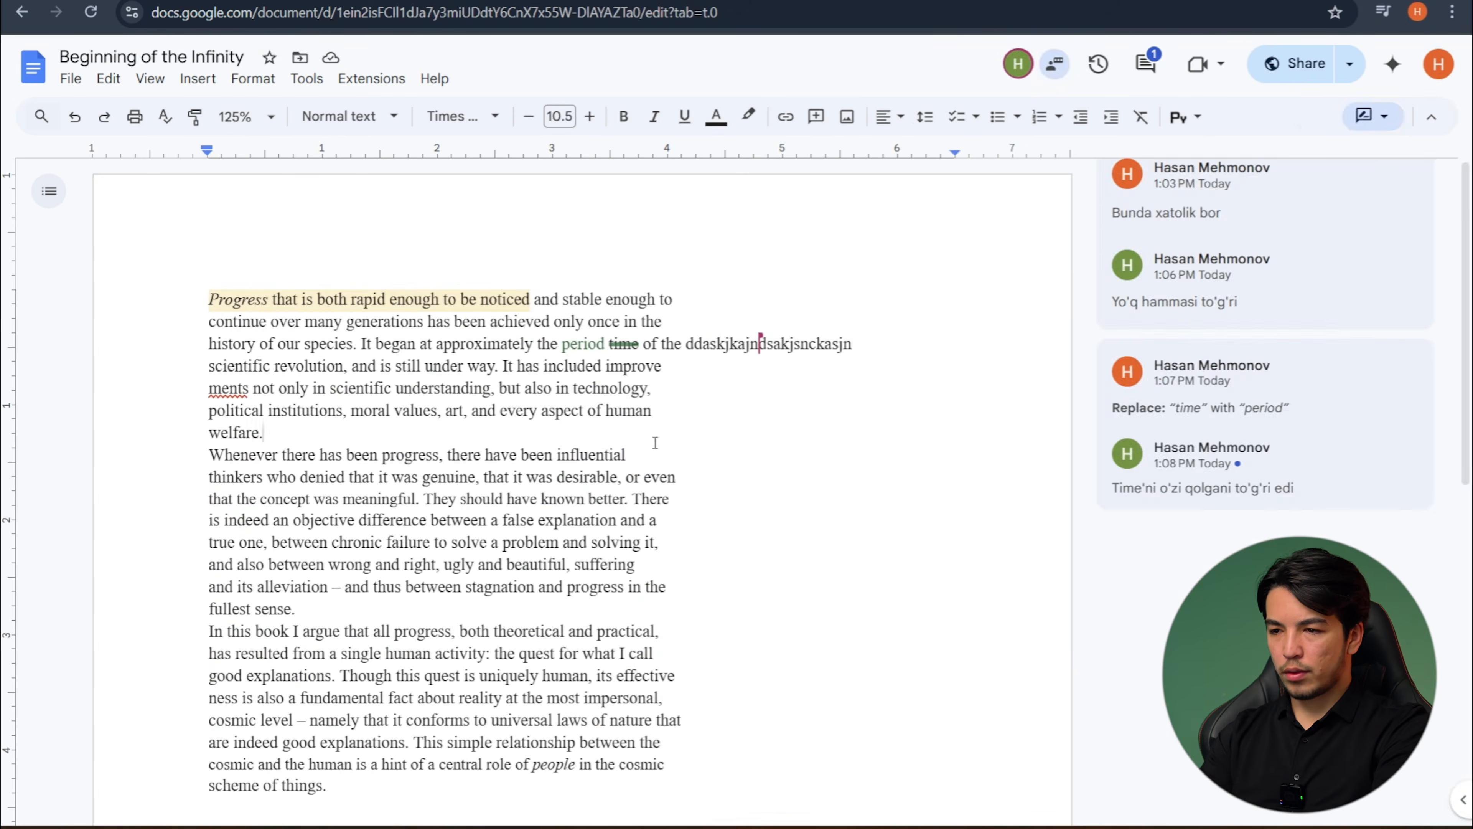
pyautogui.scroll(-7, 651, 438)
pyautogui.click(348, 402)
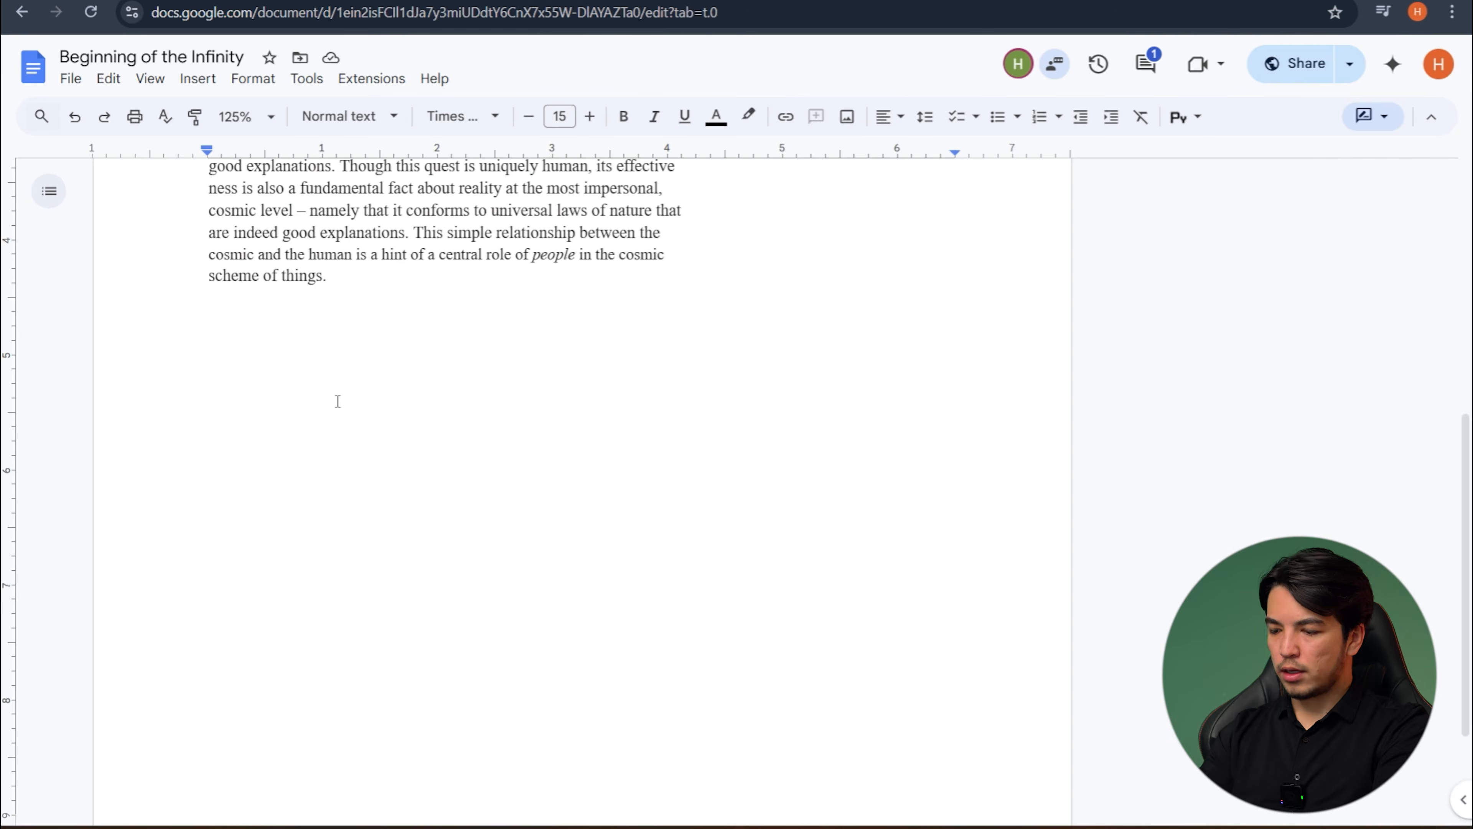
pyautogui.press('Return')
pyautogui.press('Return')
pyautogui.press('BackSpace')
pyautogui.press('BackSpace')
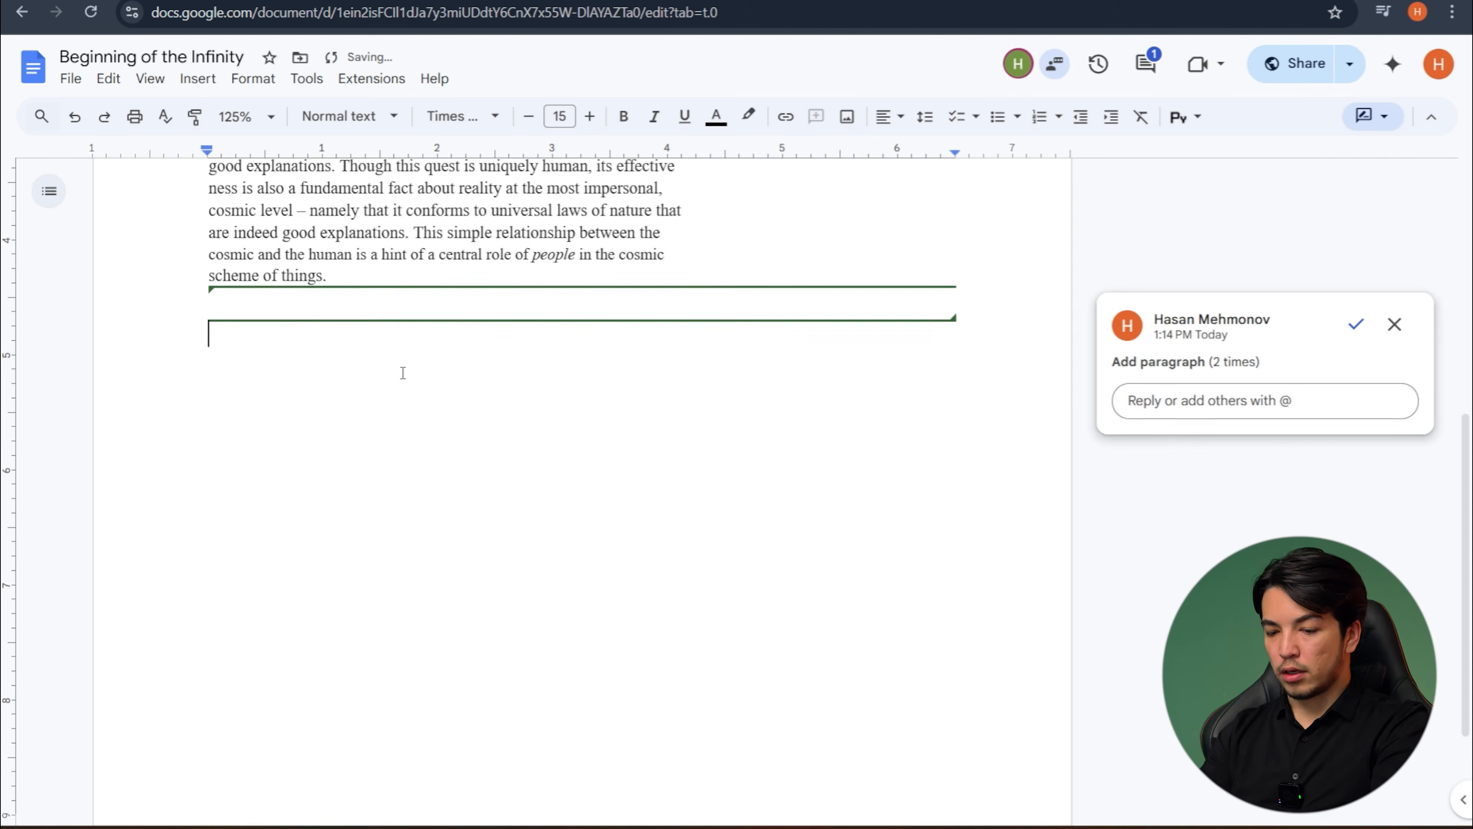
# - Switch the document from suggesting to Editing mode and add blank lines below the last paragraph
pyautogui.click(1383, 122)
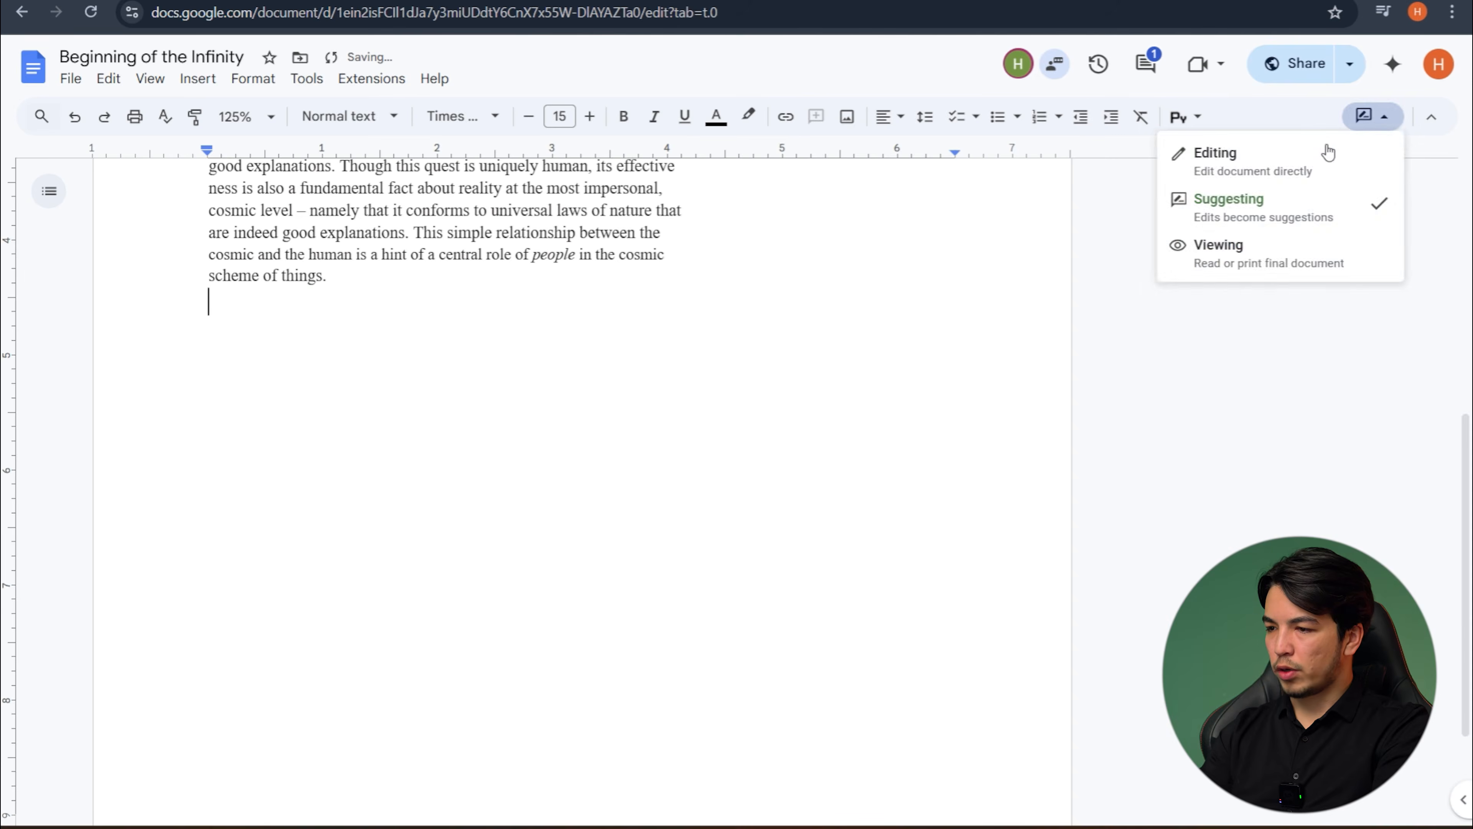
pyautogui.click(1272, 160)
pyautogui.press('Return')
pyautogui.press('Return')
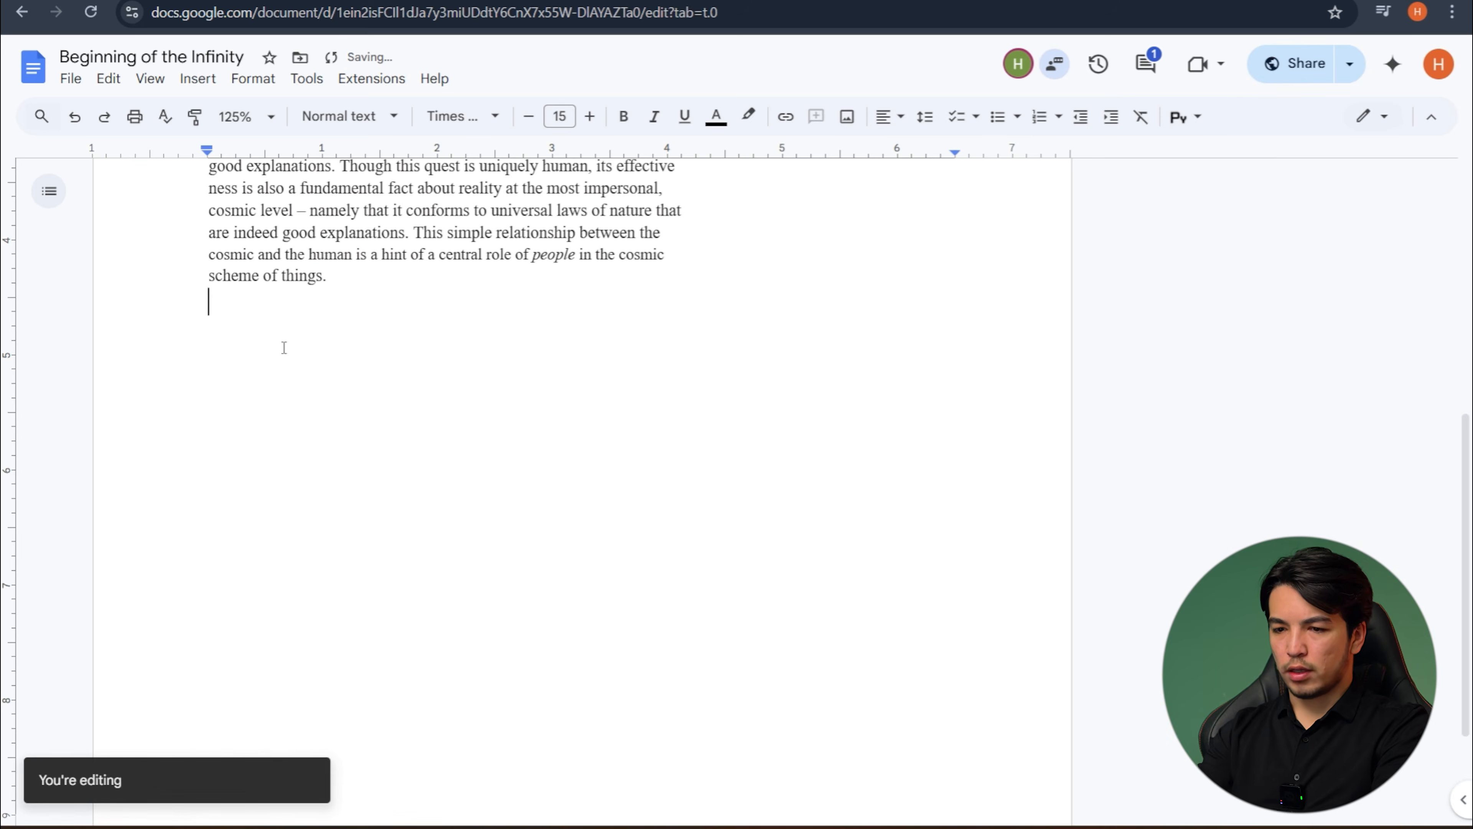
# - Insert a 2 x 2 table with a font size of 12 below the text and head its columns "English" and "Uzbek"
pyautogui.click(530, 118)
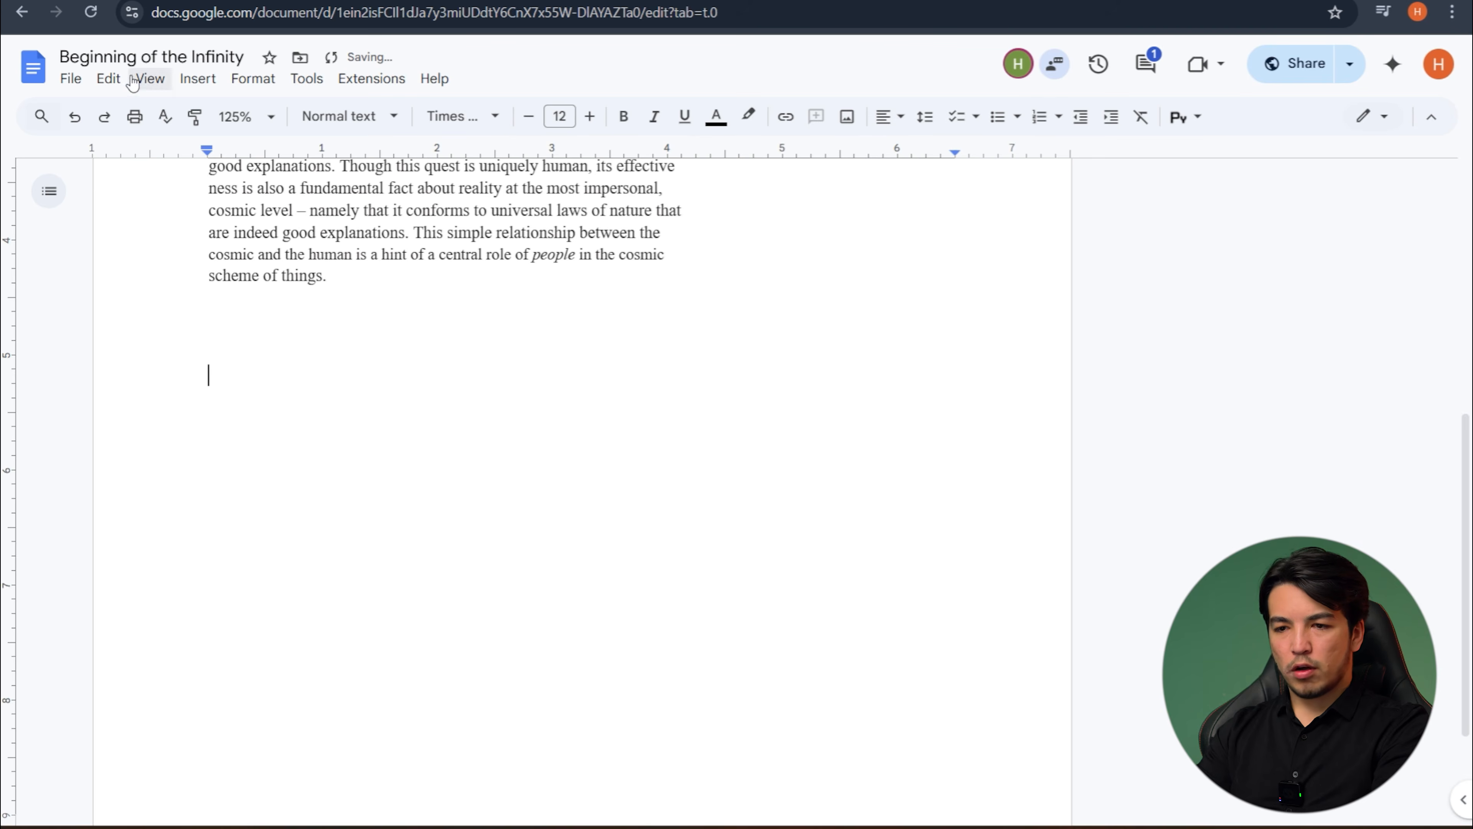
pyautogui.click(197, 79)
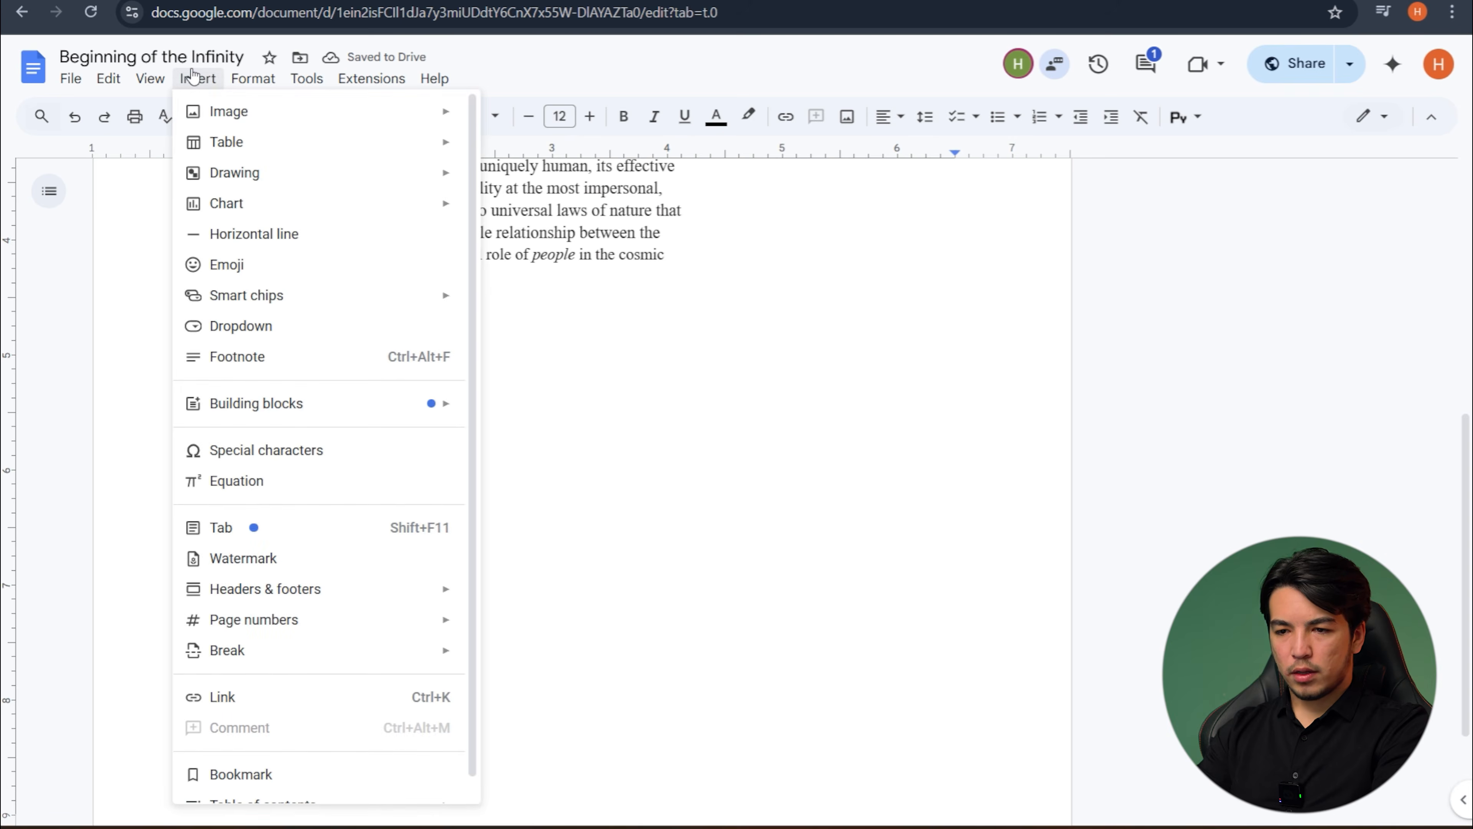
pyautogui.moveTo(270, 142)
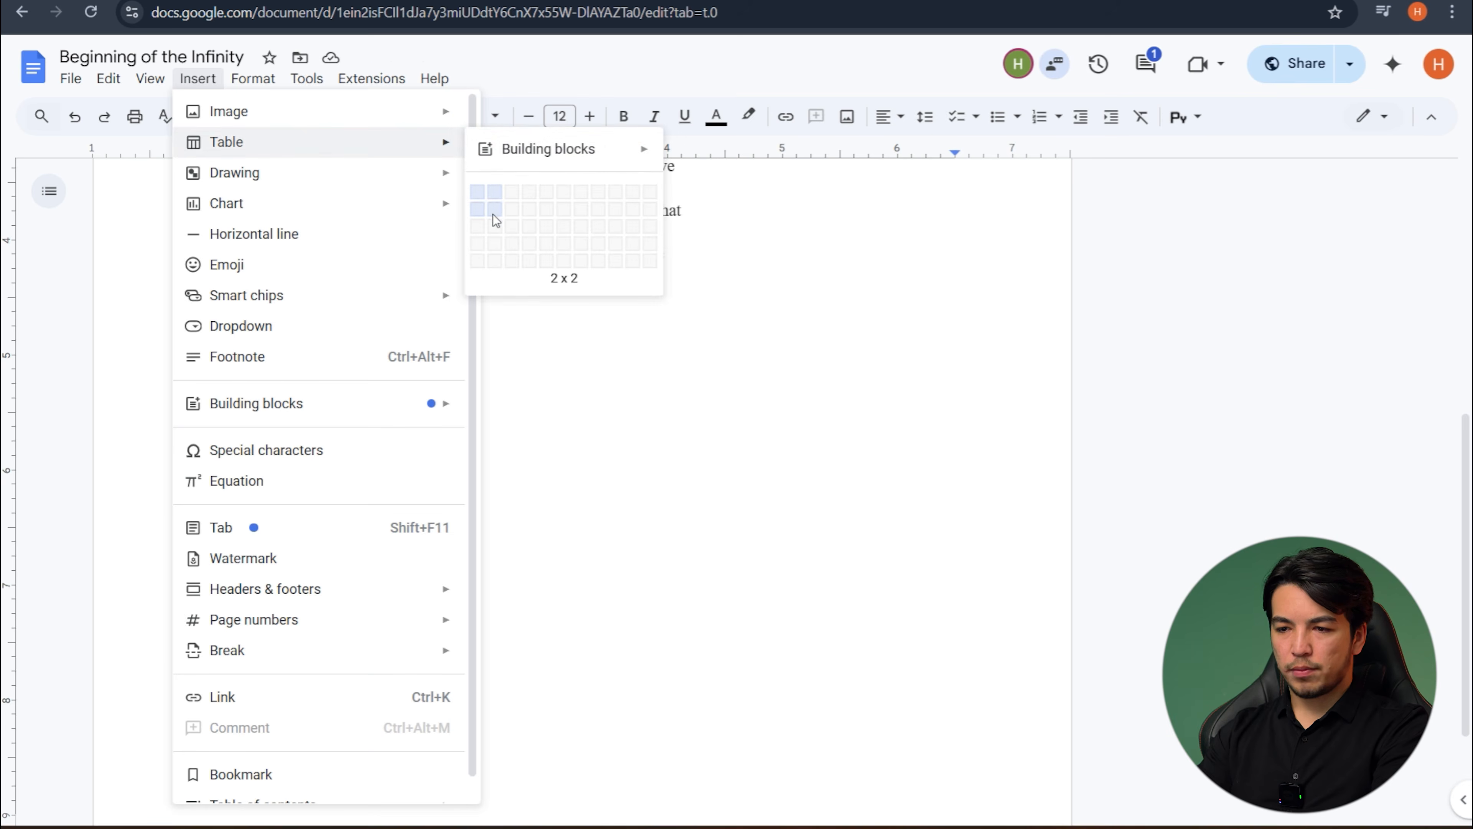
pyautogui.click(517, 231)
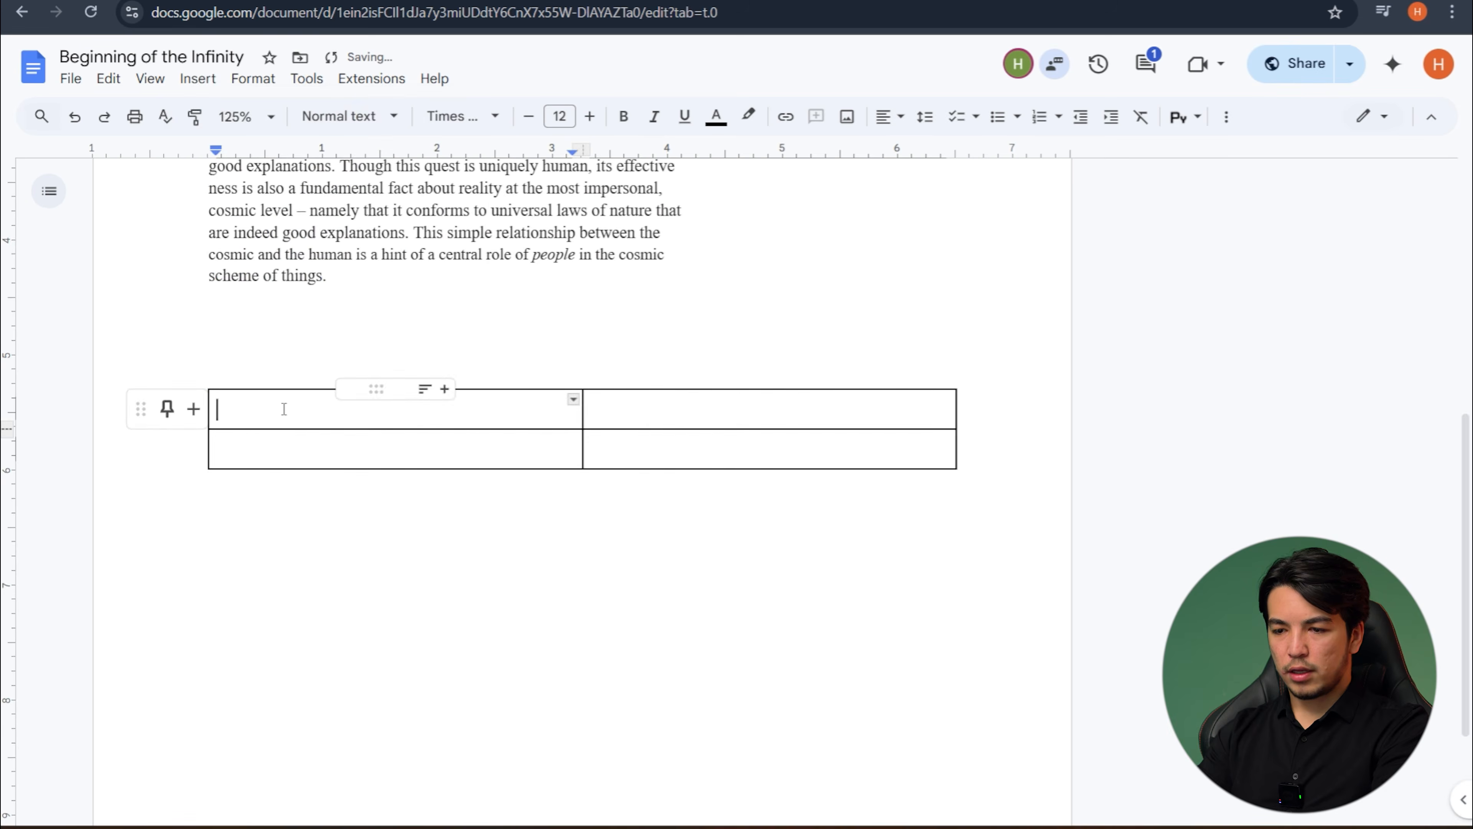
pyautogui.write('English')
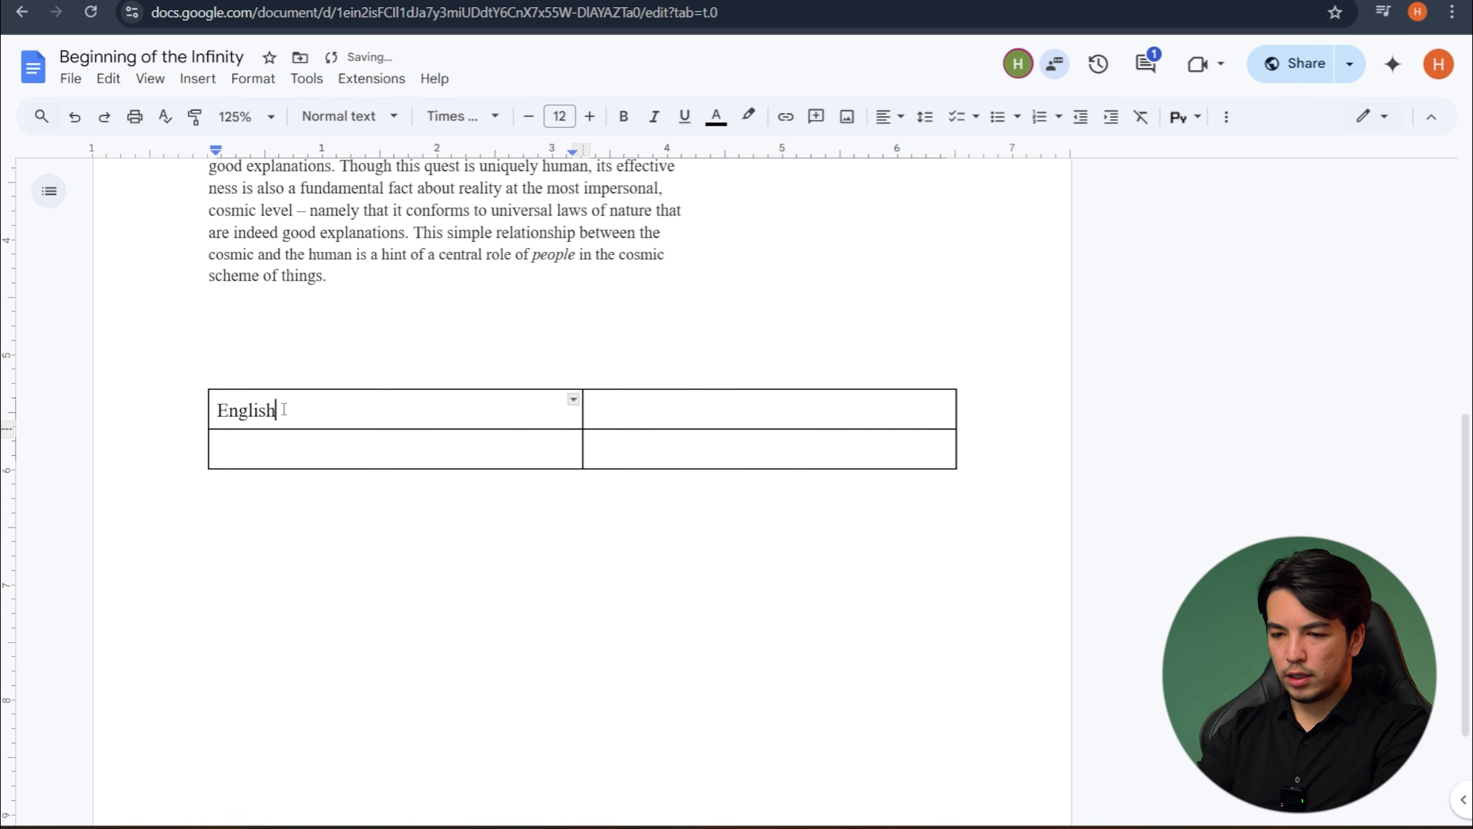
pyautogui.click(623, 415)
pyautogui.write('Uzbek')
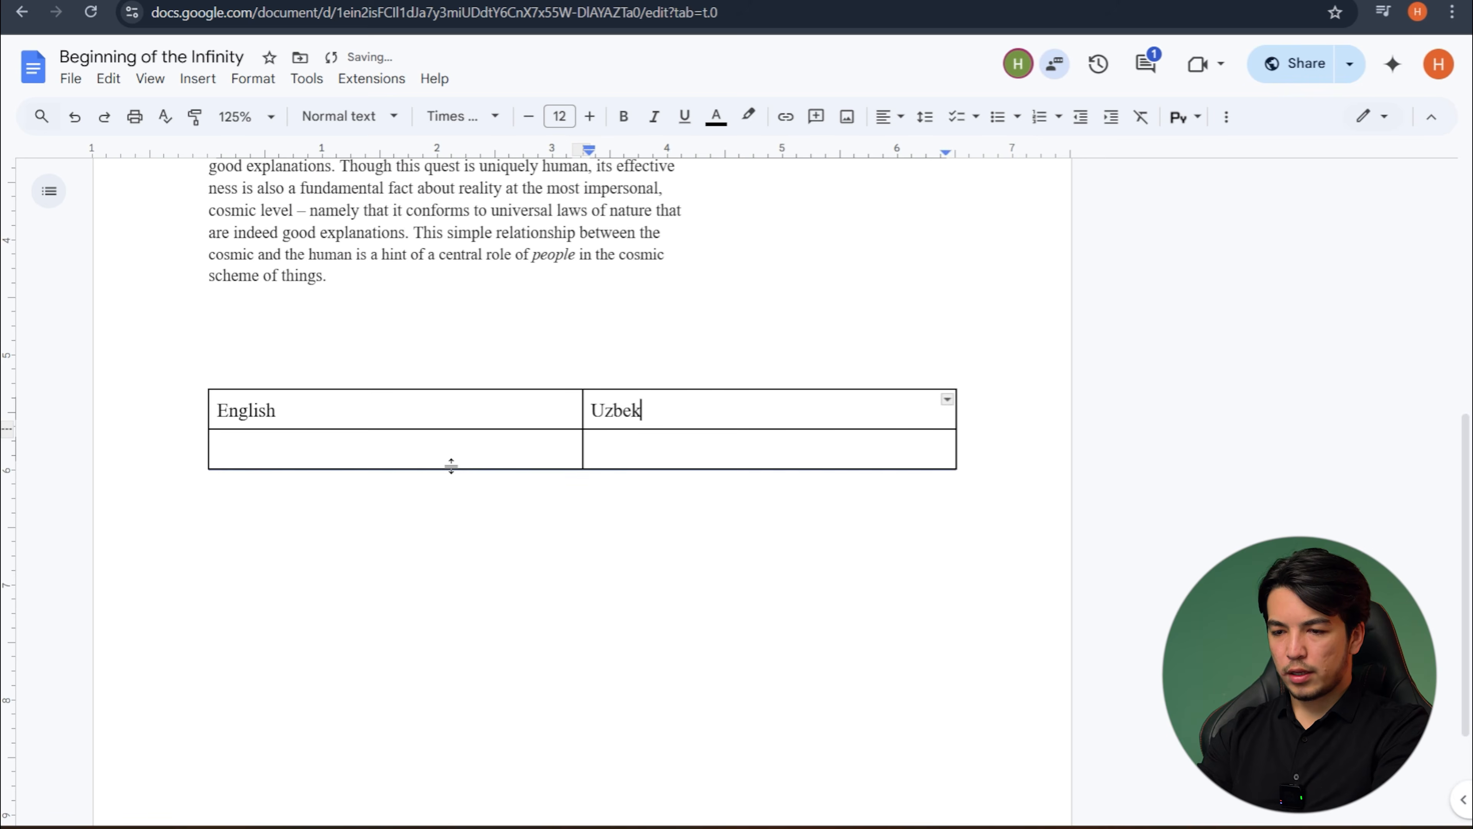
# - Extend the empty table row under "English" with blank lines until it runs onto the following page
pyautogui.click(412, 447)
pyautogui.press('Return')
pyautogui.press('Return')
pyautogui.press('Return')
pyautogui.press('Return')
pyautogui.press('Return')
pyautogui.press('Return')
pyautogui.press('Return')
pyautogui.press('Return')
pyautogui.press('Return')
pyautogui.press('Return')
pyautogui.press('Return')
pyautogui.press('Return')
pyautogui.press('Return')
pyautogui.press('Return')
pyautogui.press('Return')
pyautogui.press('Return')
pyautogui.press('Return')
pyautogui.press('Return')
pyautogui.press('Return')
pyautogui.press('Return')
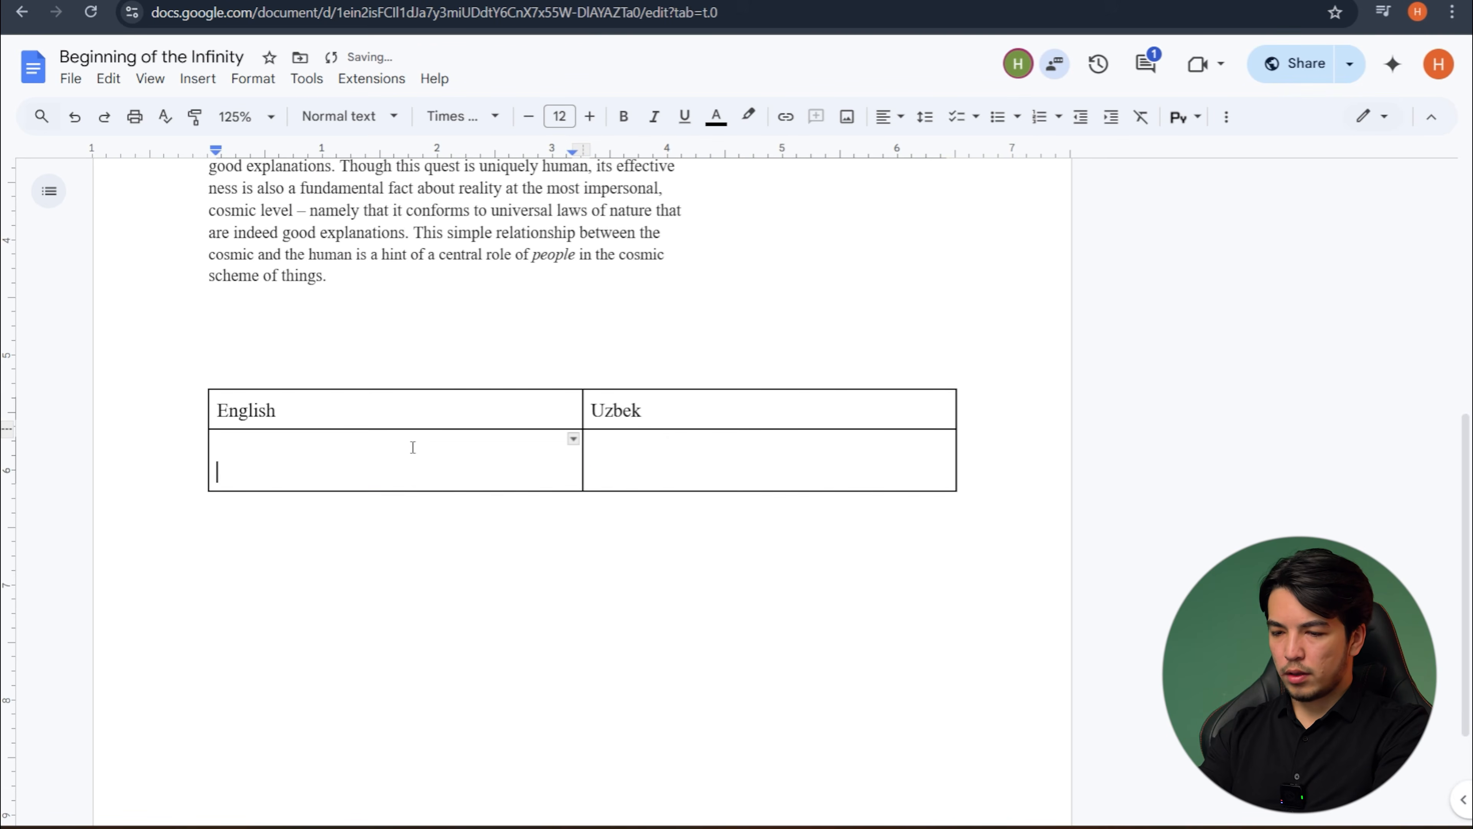
pyautogui.scroll(13, 412, 447)
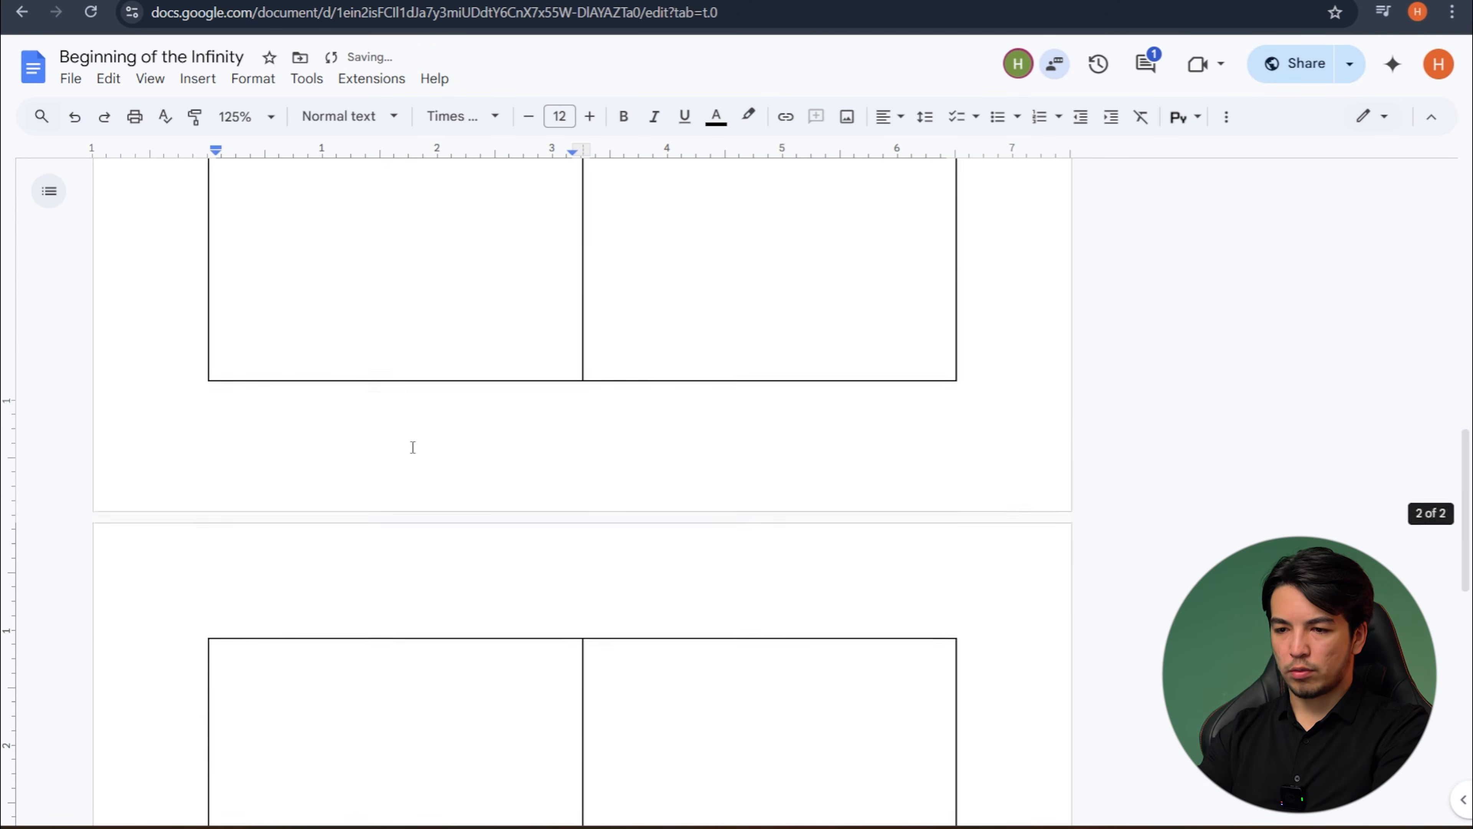
pyautogui.hotkey('alt', 'Tab')
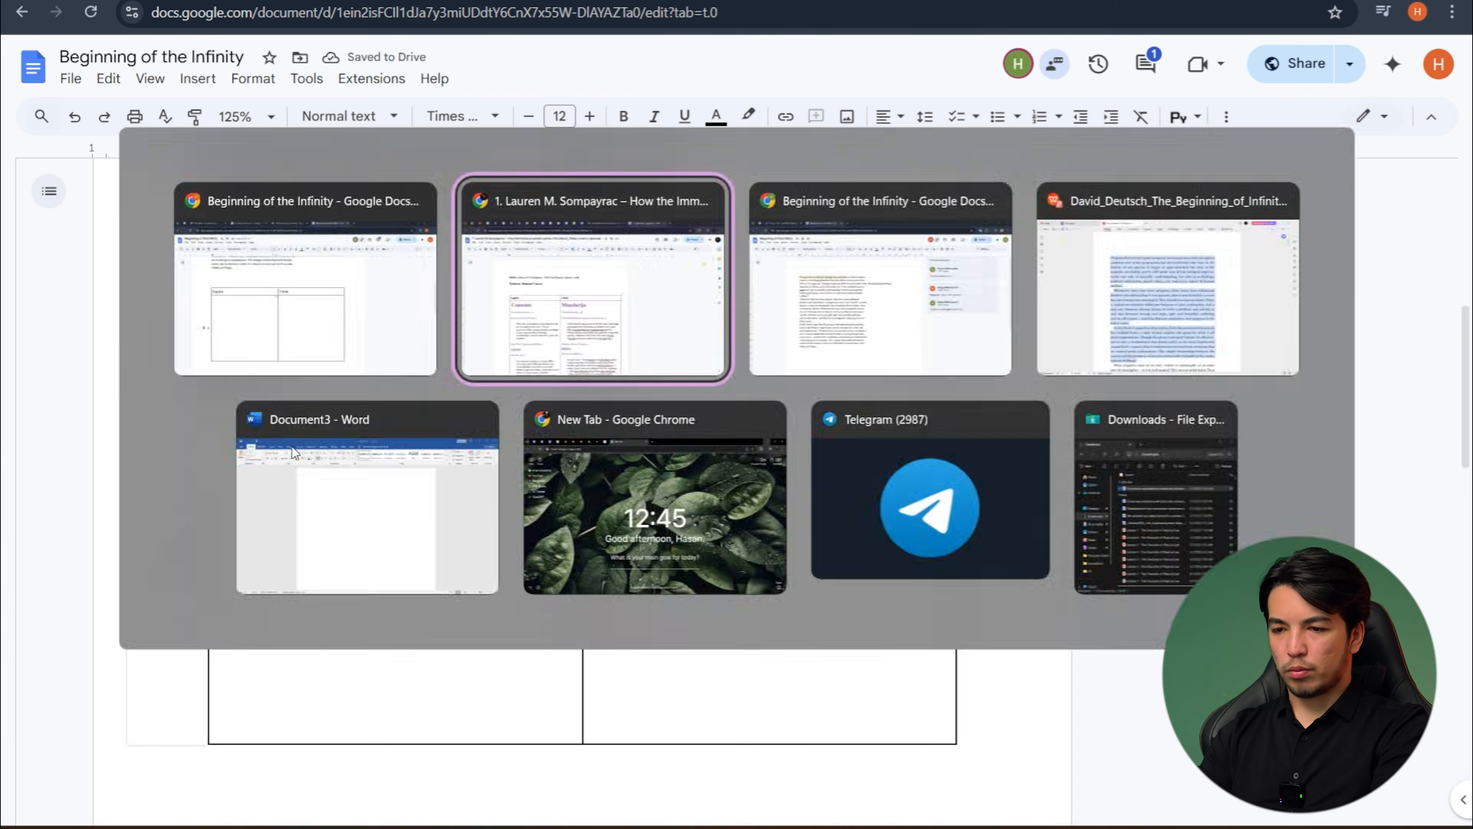
pyautogui.hotkey('alt', 'Tab')
pyautogui.click(234, 422)
pyautogui.scroll(4, 348, 459)
pyautogui.moveTo(345, 452); pyautogui.dragTo(209, 208)
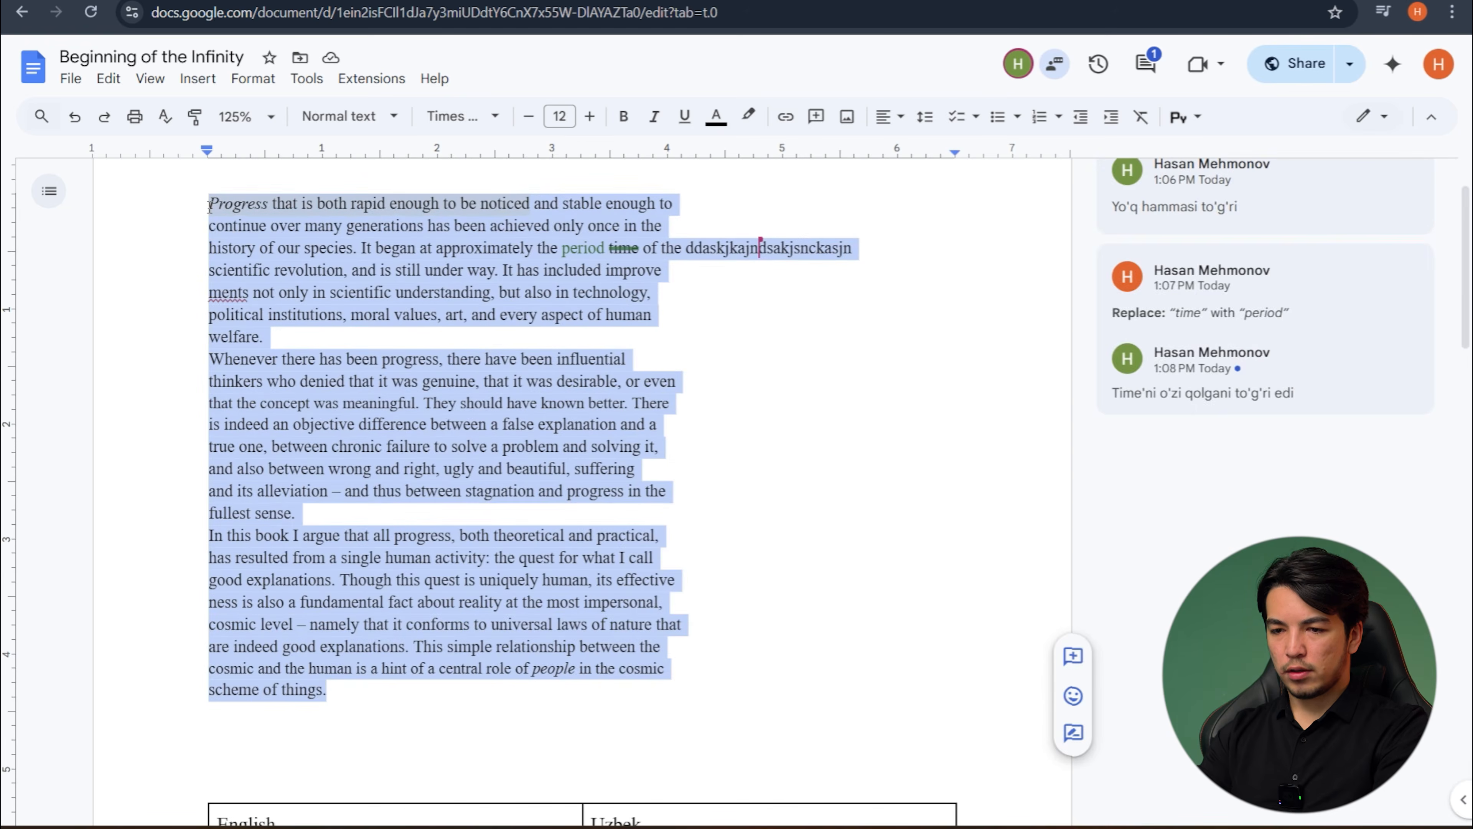
pyautogui.press('Left')
# - Delete the stray letters after "of the" in the first paragraph and reject the suggestion replacing "time" with "period"
pyautogui.moveTo(853, 245); pyautogui.dragTo(691, 246)
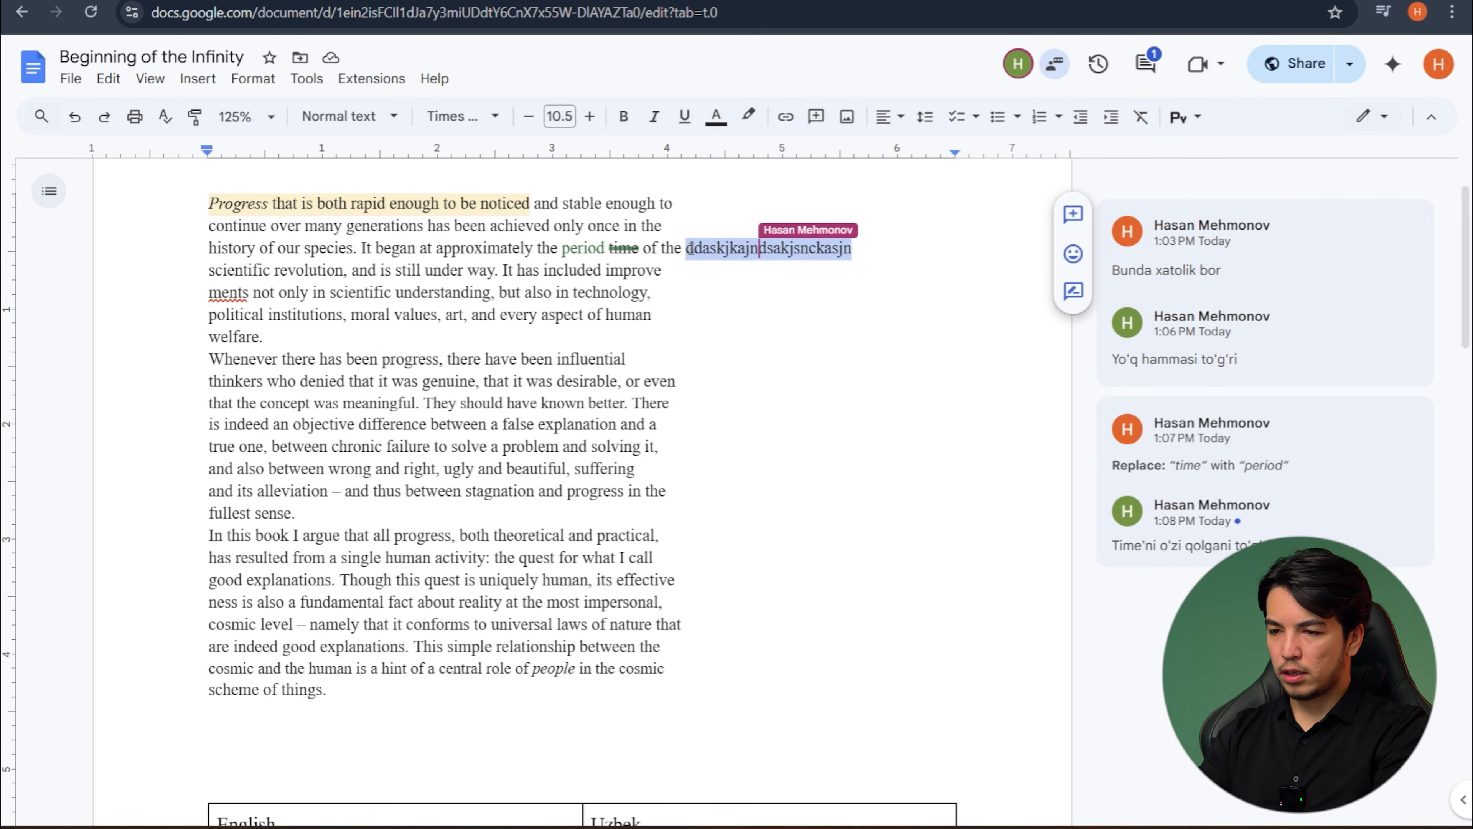
pyautogui.press('BackSpace')
pyautogui.click(598, 244)
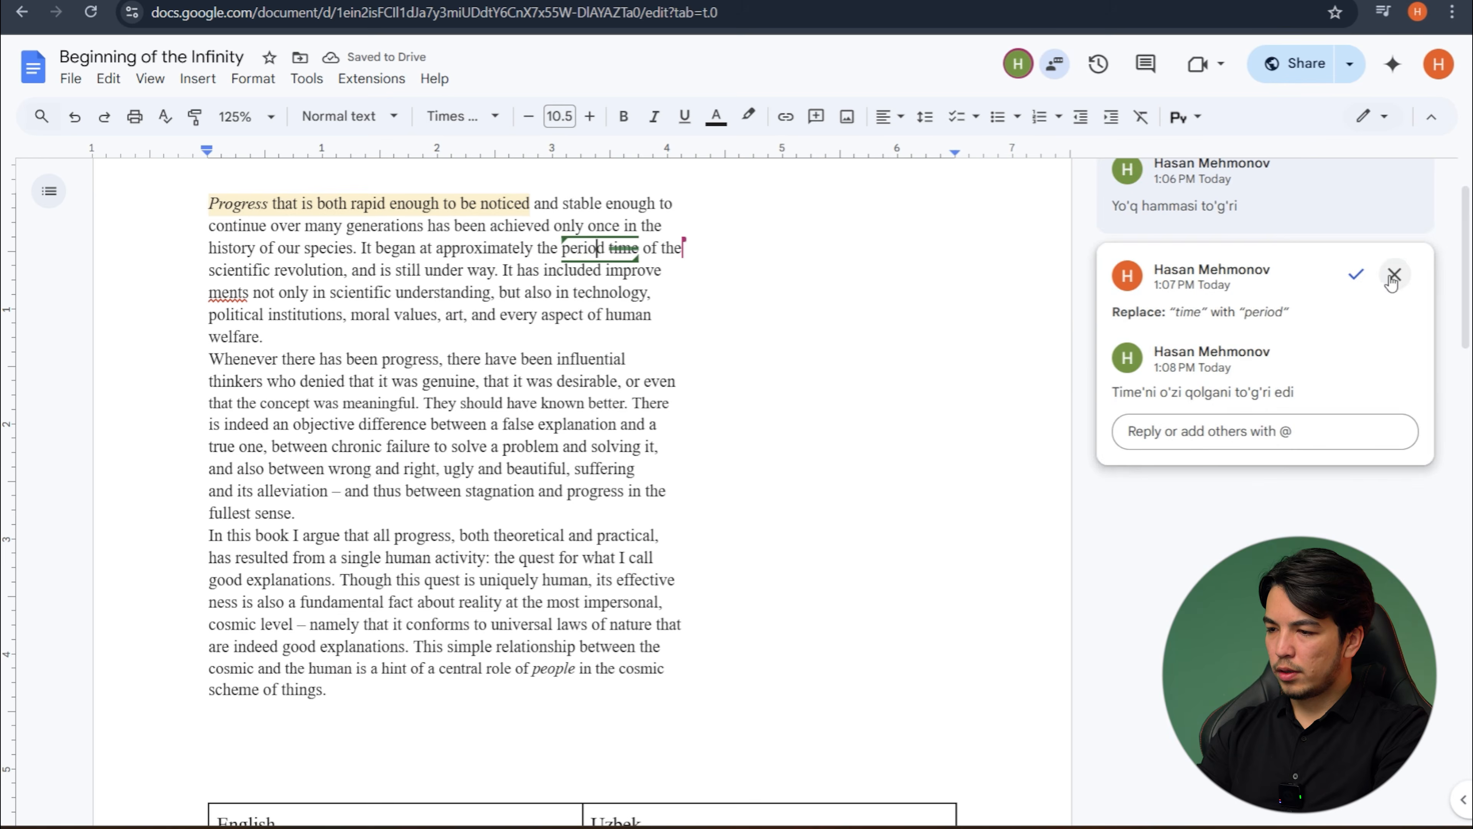
pyautogui.click(1394, 275)
# - Copy all the English text above the table and paste it into the cell under the "English" heading
pyautogui.moveTo(359, 699); pyautogui.dragTo(210, 184)
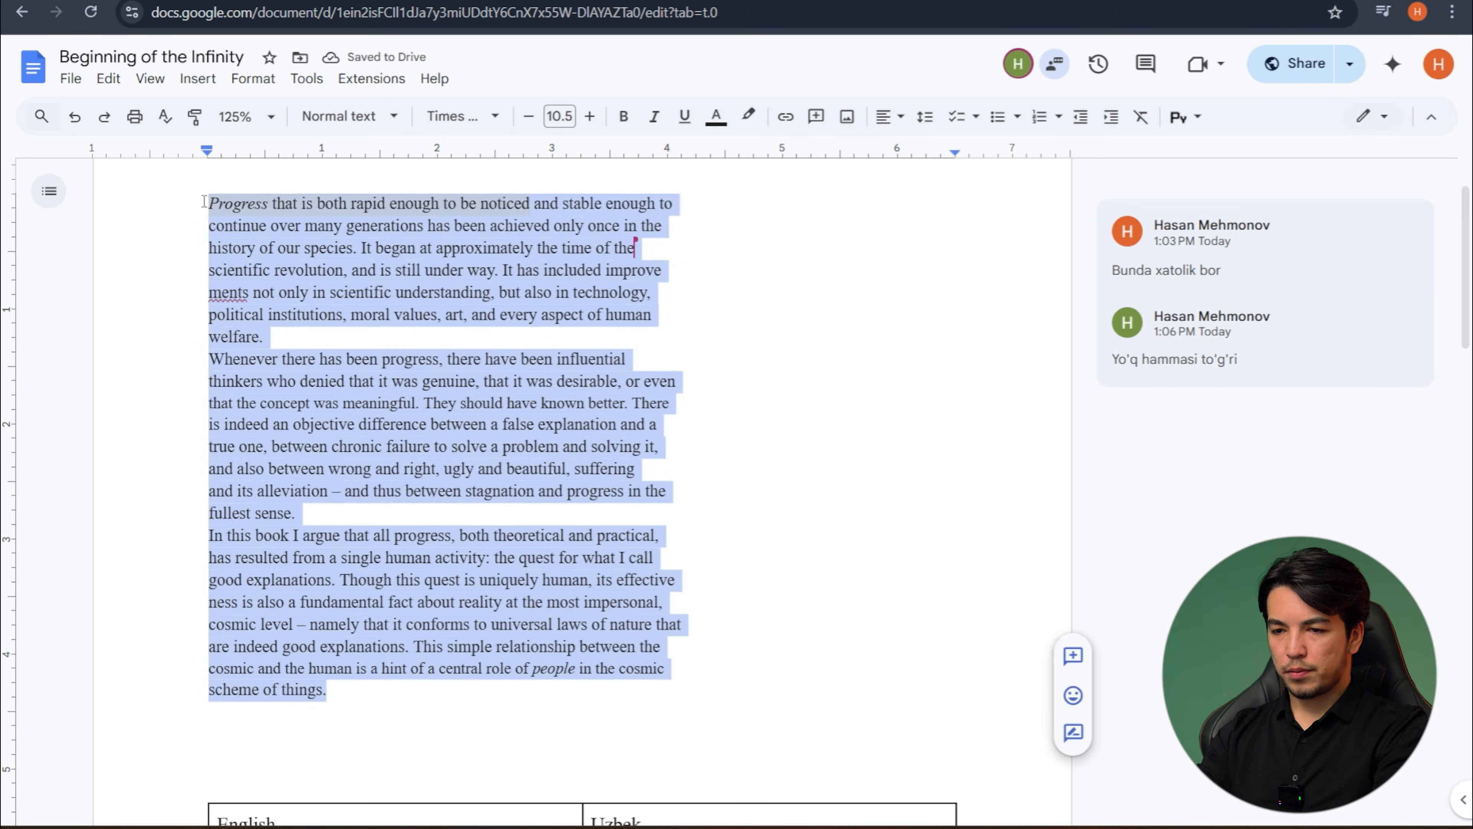
pyautogui.click(293, 322)
pyautogui.scroll(-7, 293, 322)
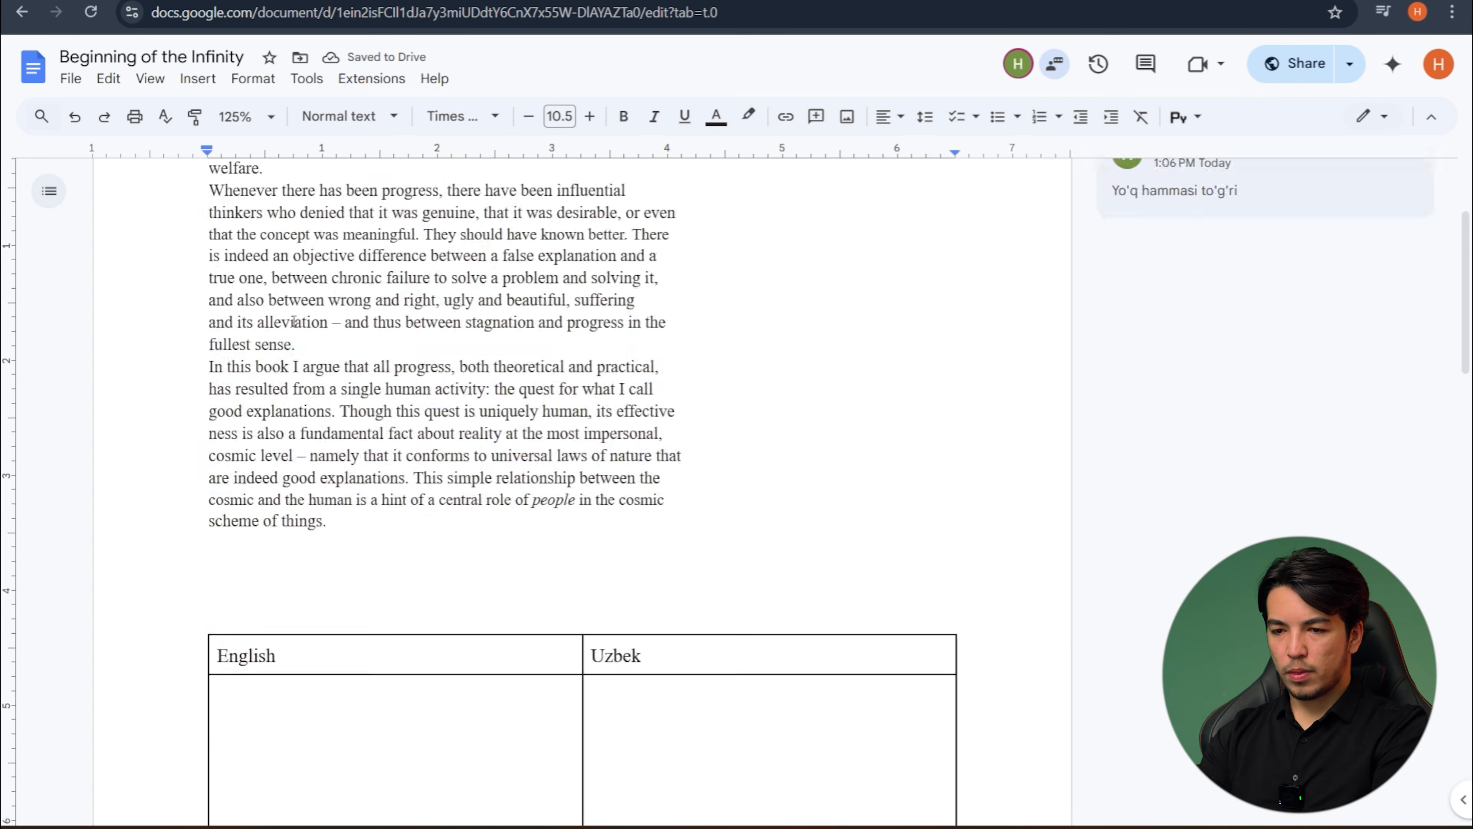
pyautogui.click(230, 432)
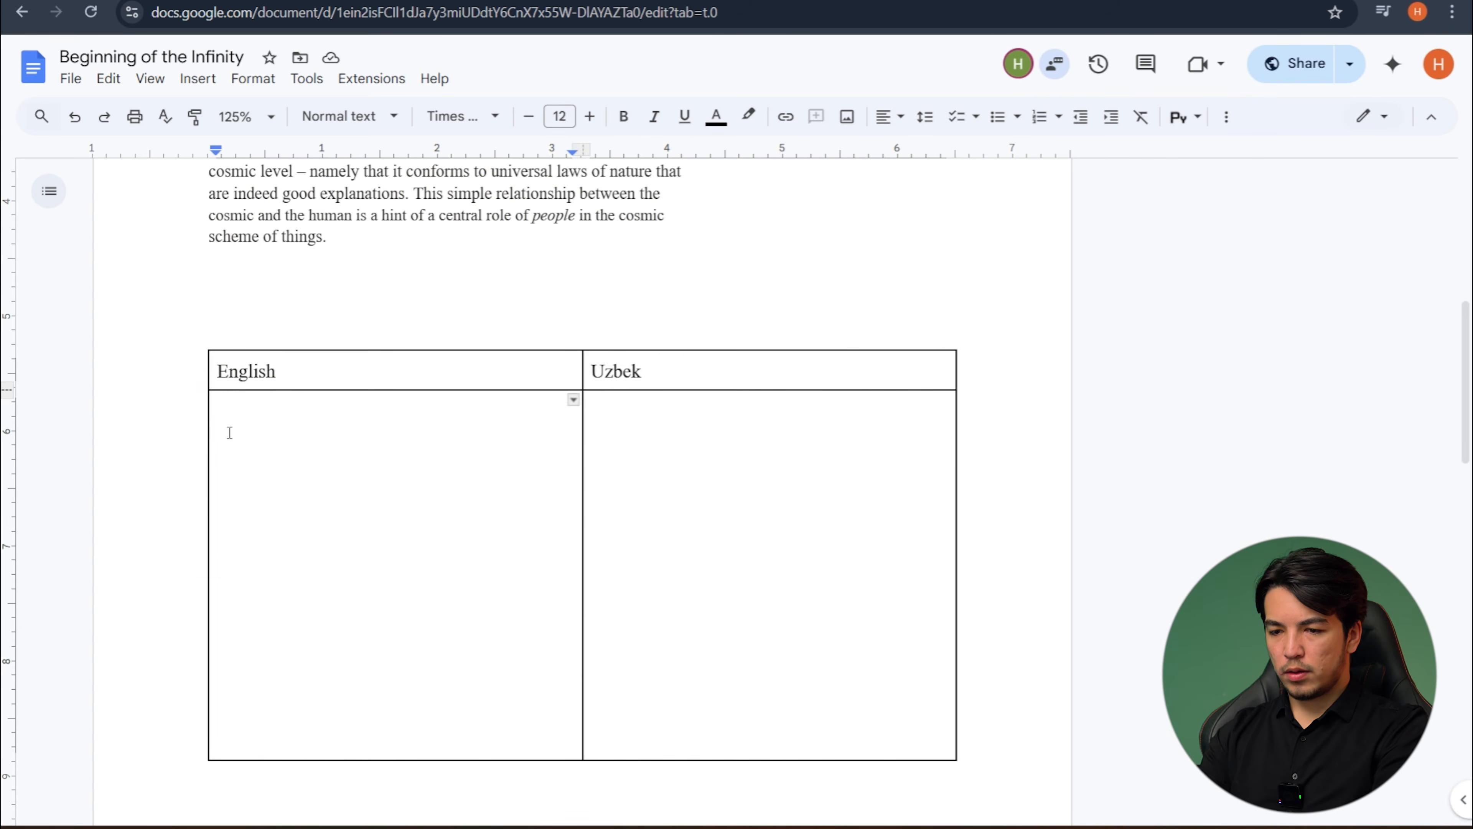
pyautogui.hotkey('ctrl', 'v')
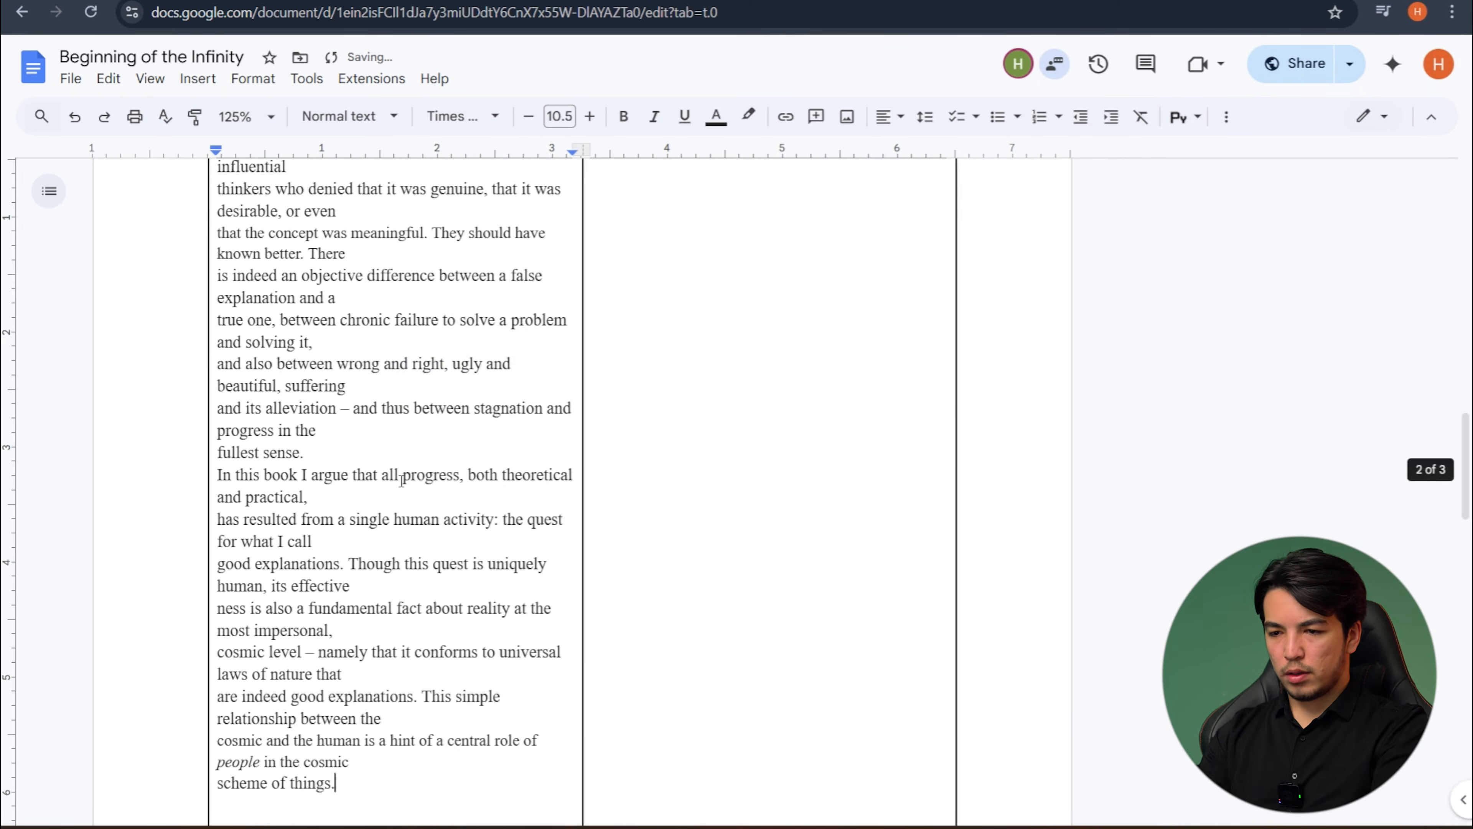
# - Remove the line breaks within the pasted English text, from "stable enough to" through "between a false explanation and a", so the lines run continuously
pyautogui.scroll(5, 401, 481)
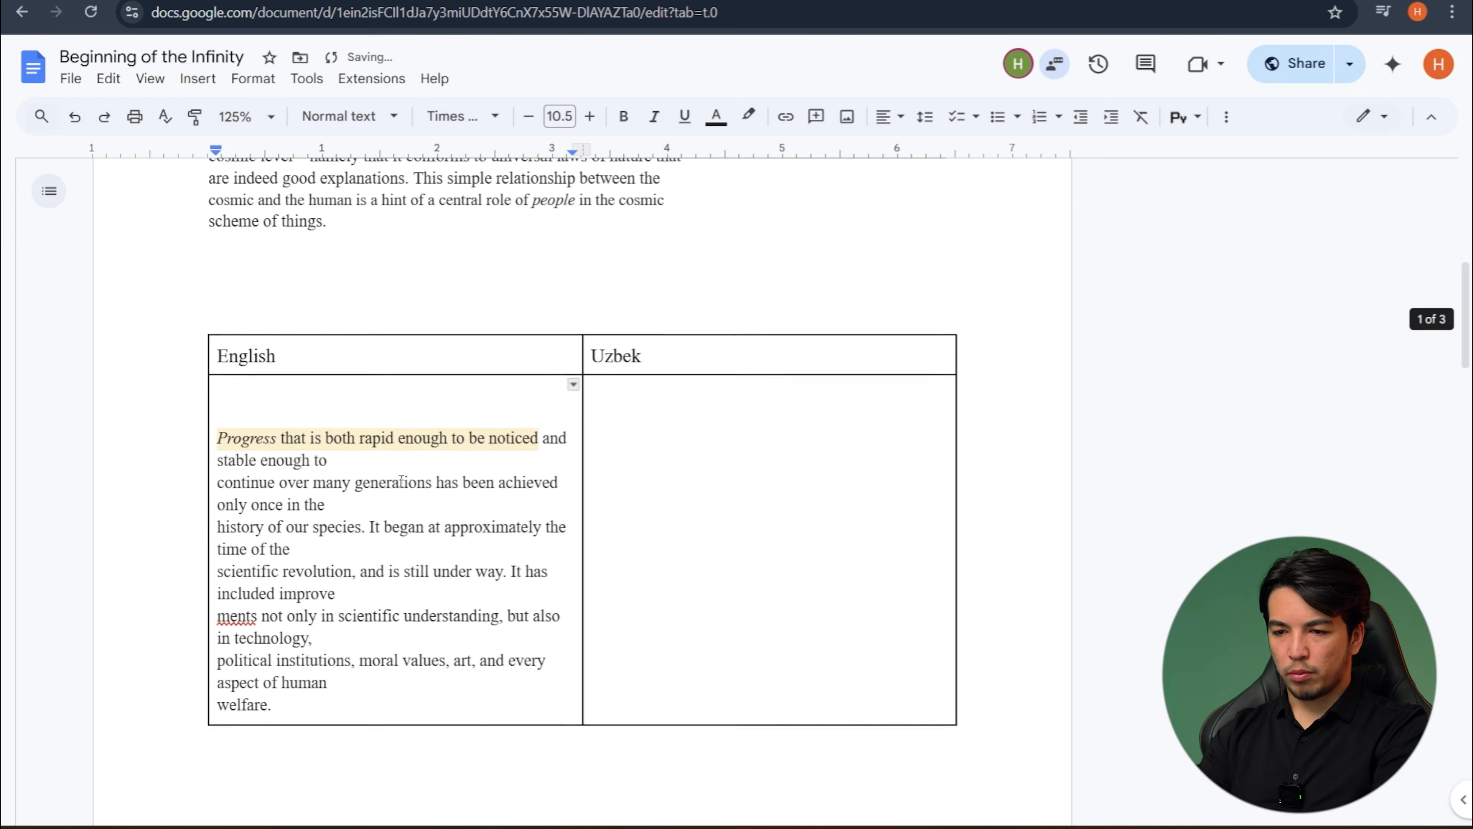
pyautogui.click(348, 464)
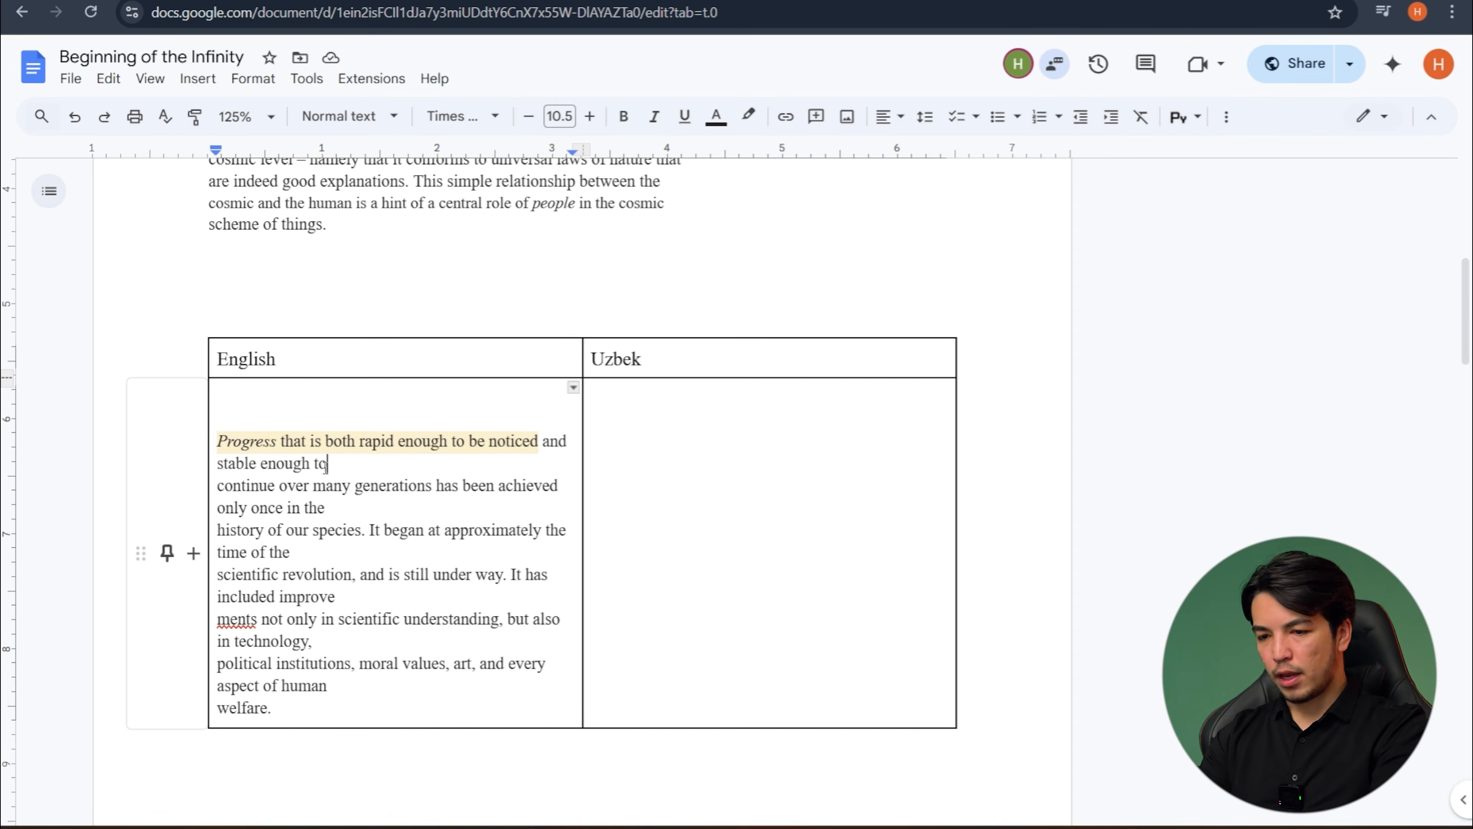
pyautogui.press('Delete')
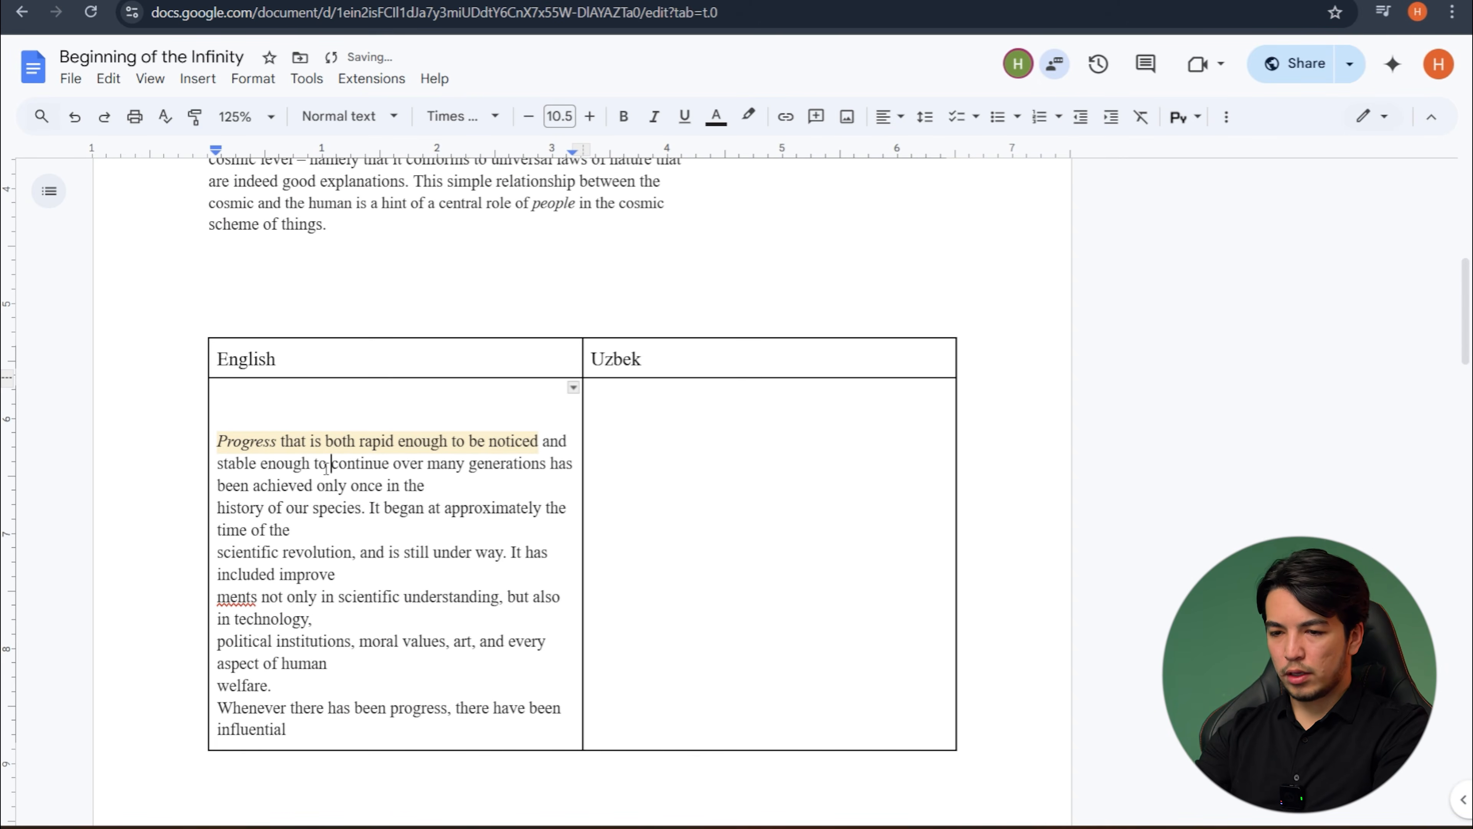
pyautogui.click(441, 484)
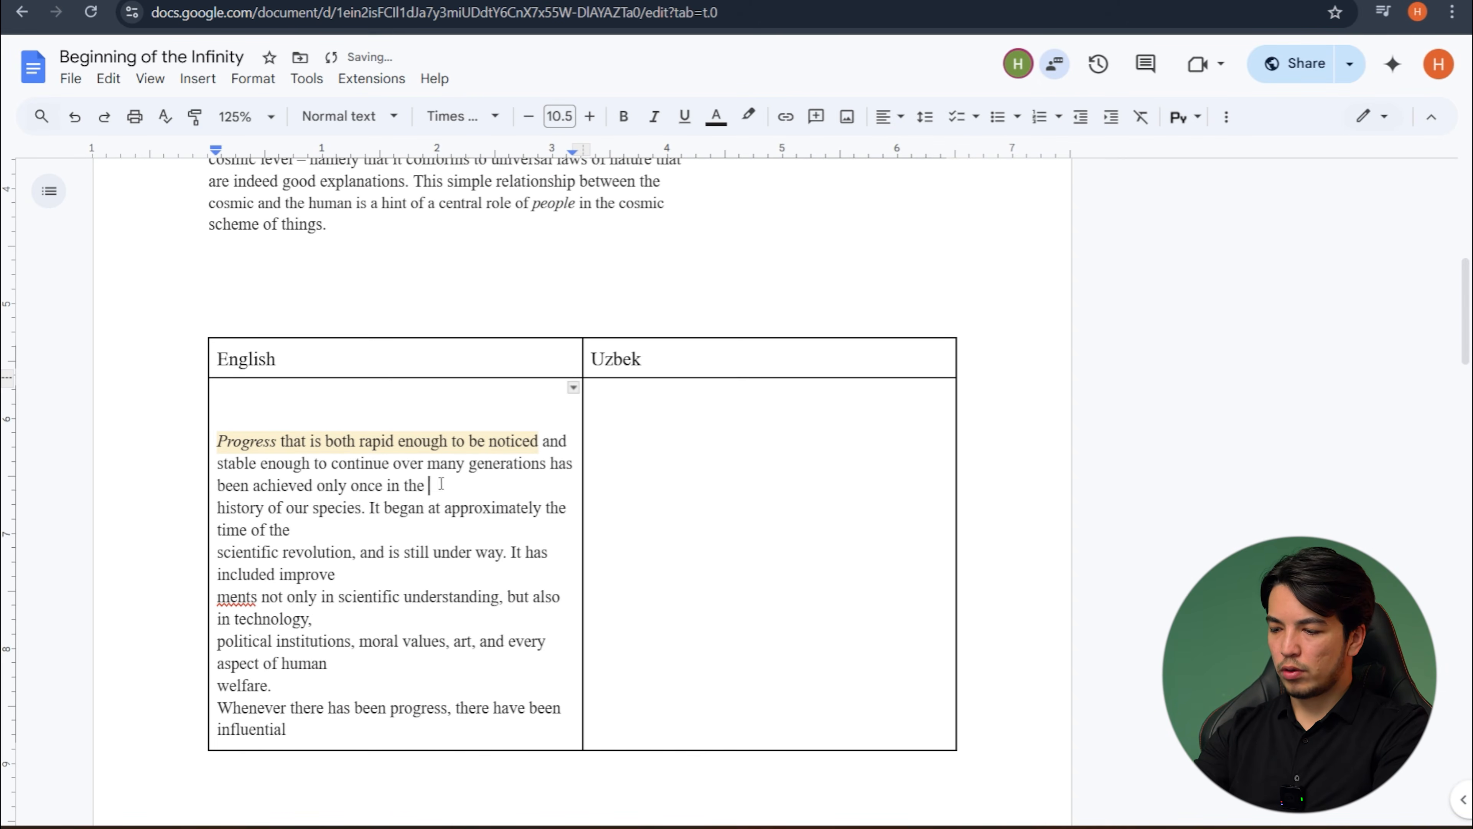
pyautogui.press('Delete')
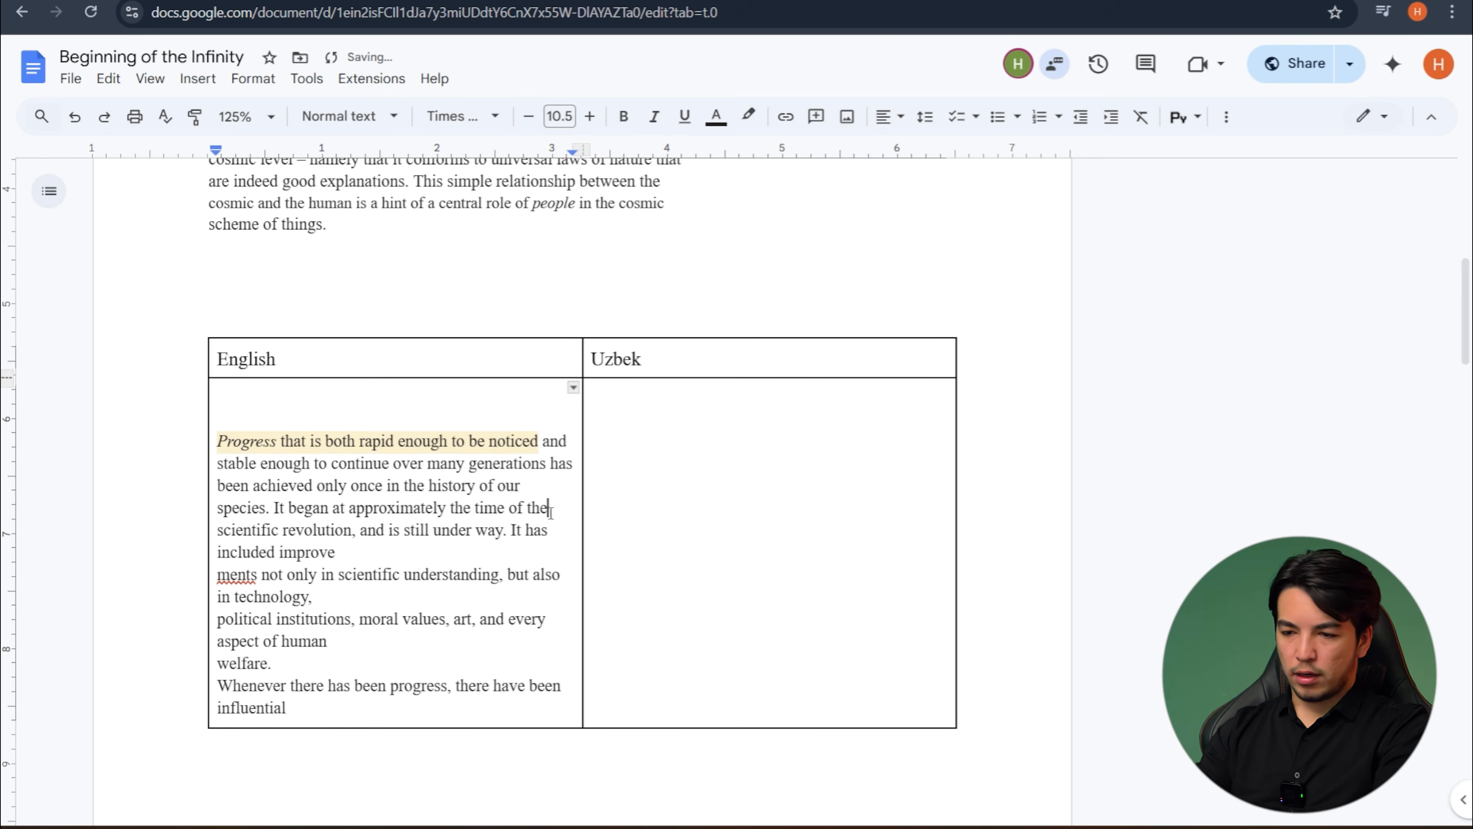
pyautogui.click(385, 554)
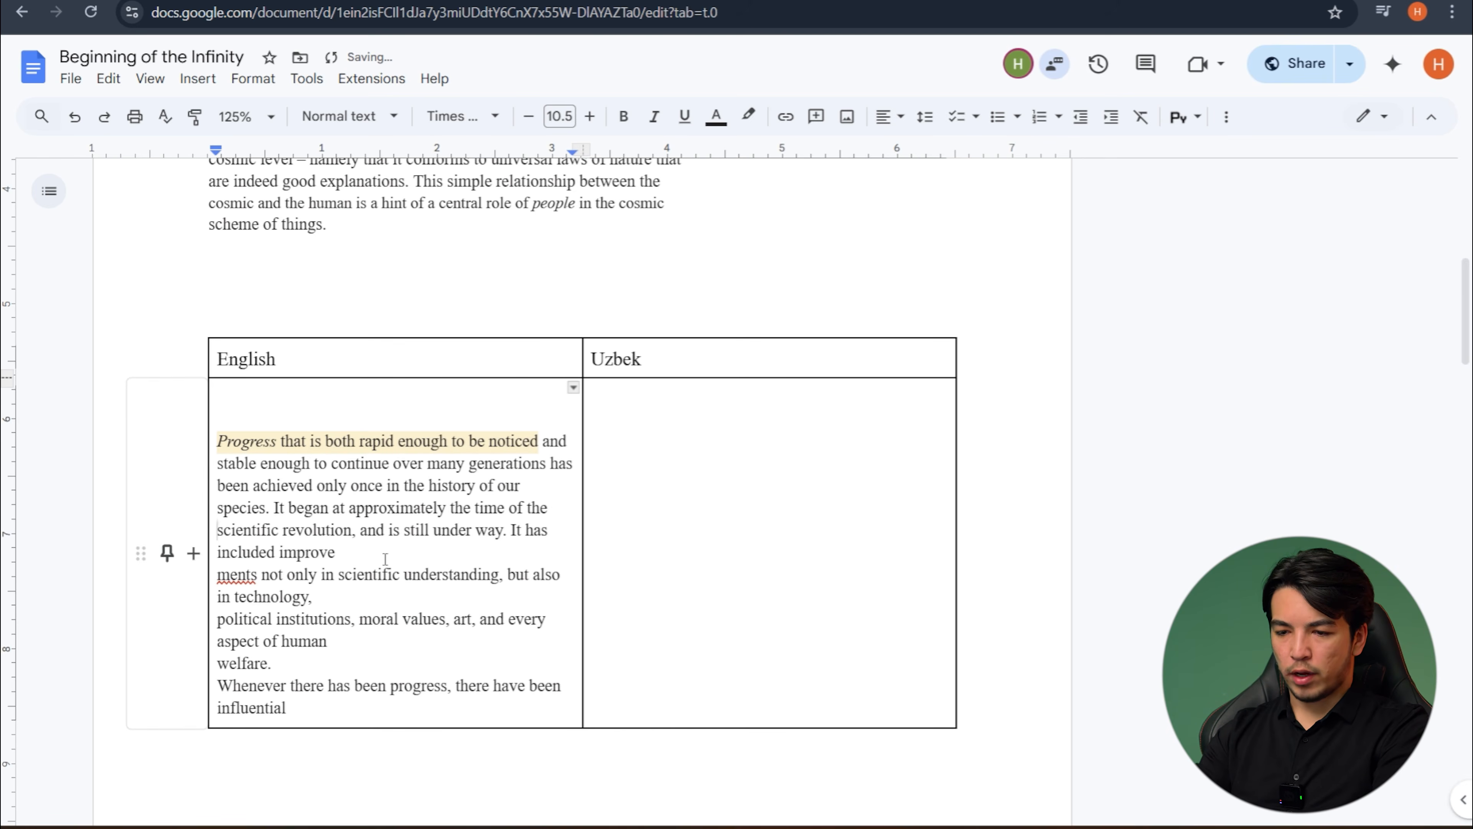
pyautogui.press('Delete')
pyautogui.click(486, 574)
pyautogui.press('Delete')
pyautogui.click(351, 626)
pyautogui.press('Delete')
pyautogui.click(367, 624)
pyautogui.press('Delete')
pyautogui.click(429, 640)
pyautogui.press('Delete')
pyautogui.press('Delete')
pyautogui.scroll(-1, 447, 661)
pyautogui.click(386, 653)
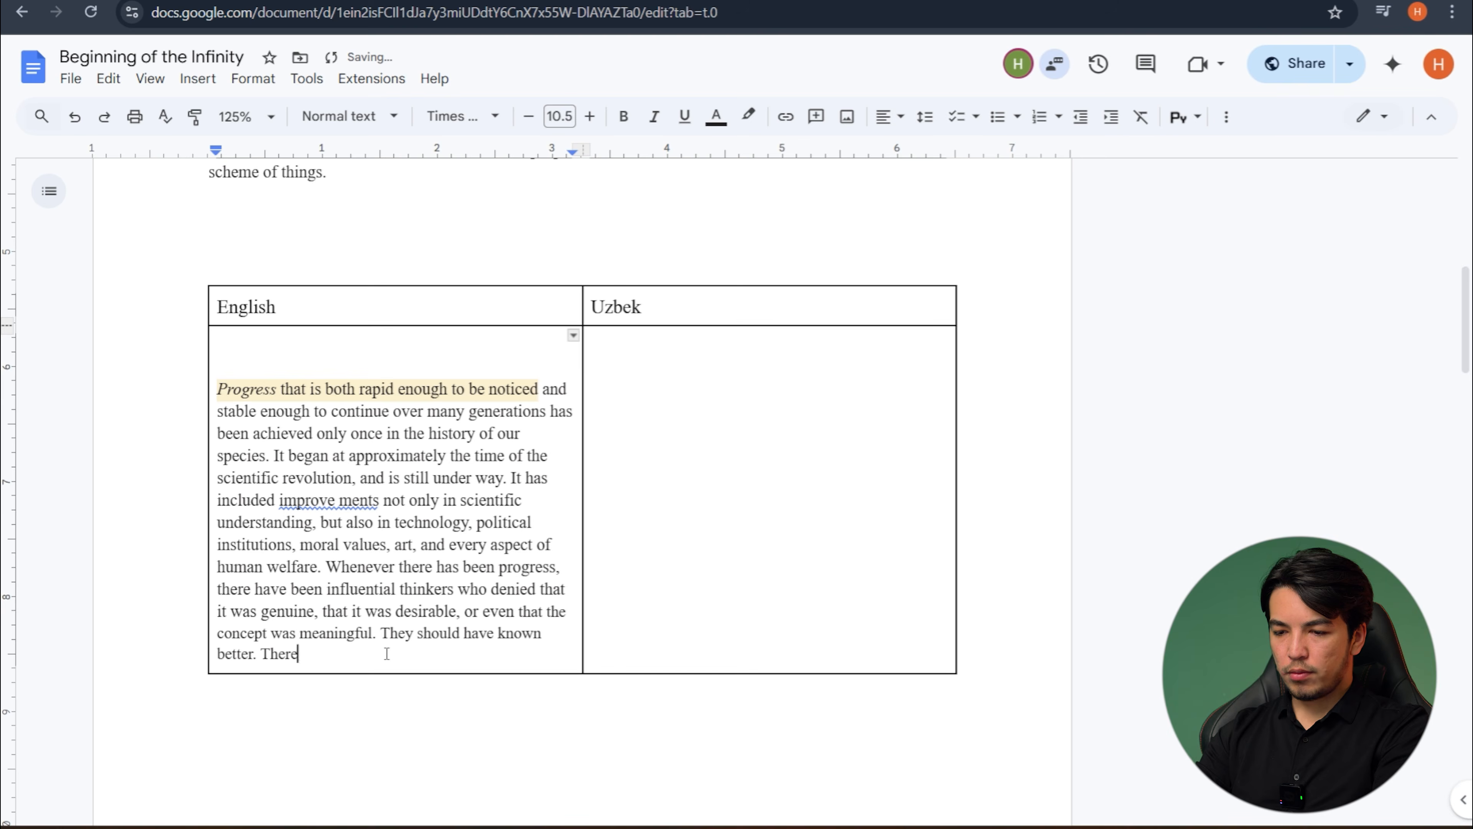
pyautogui.press('Delete')
pyautogui.click(459, 673)
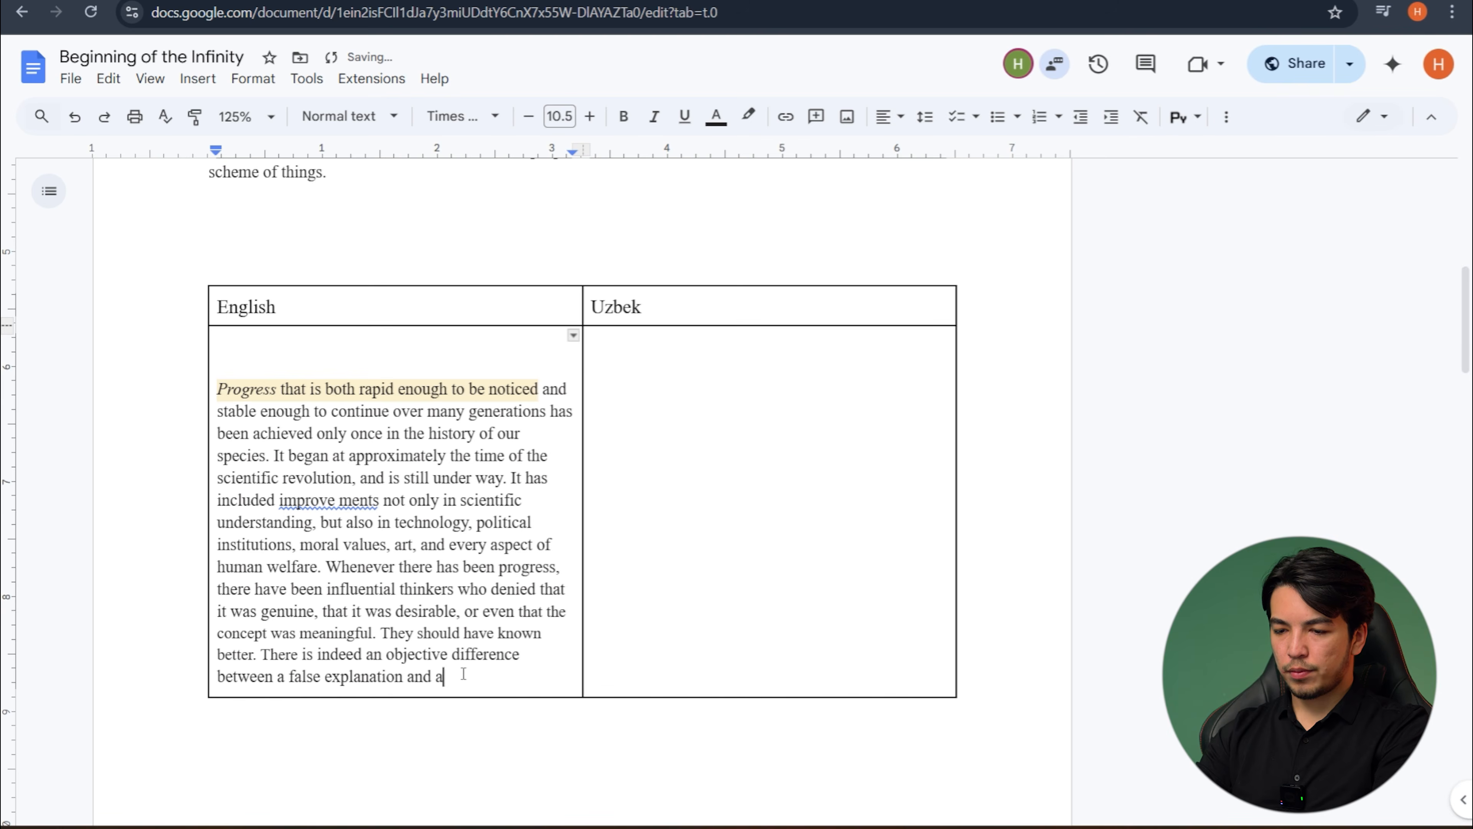
pyautogui.press('Delete')
pyautogui.scroll(3, 568, 537)
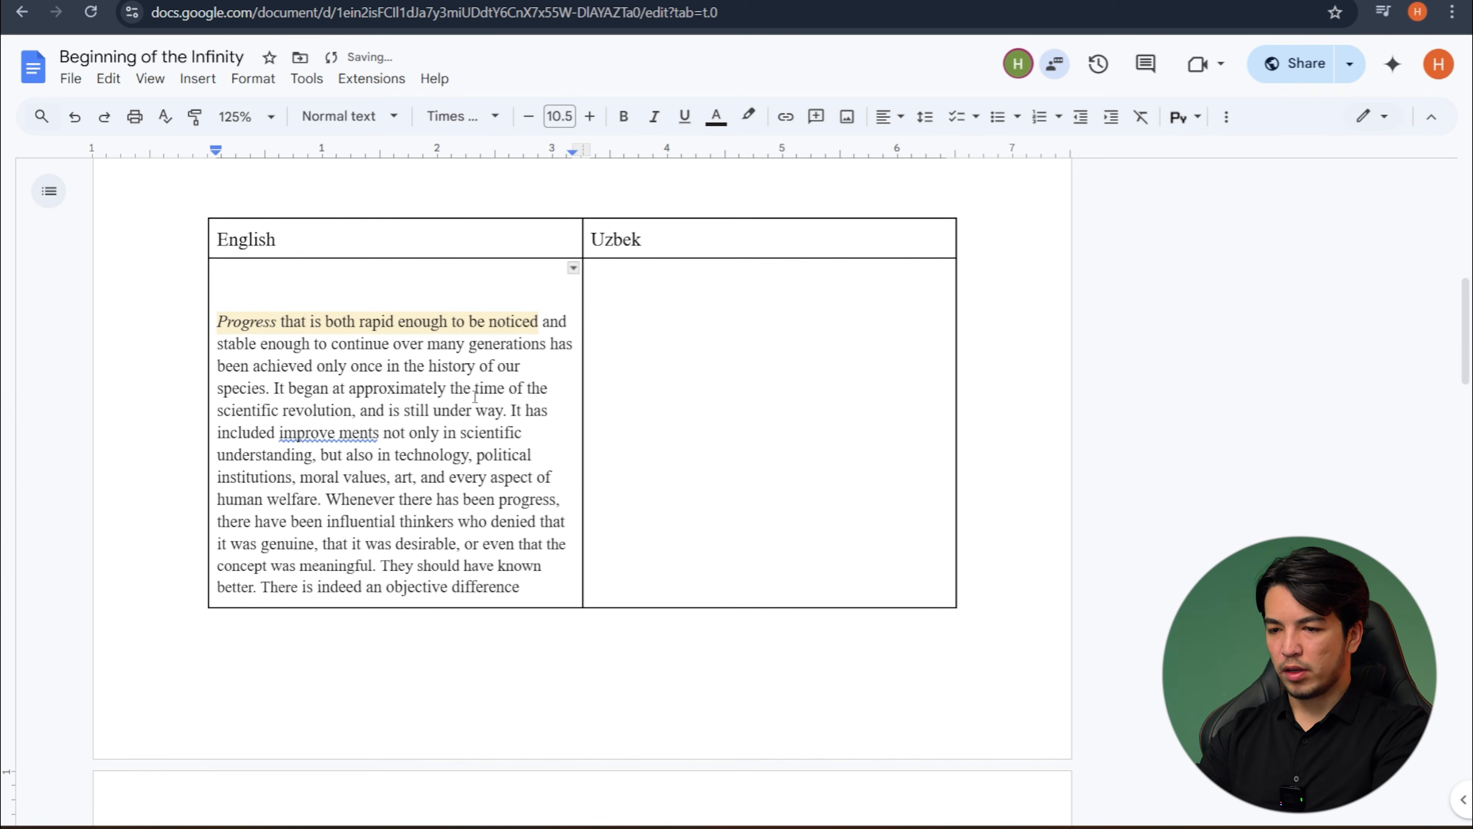
pyautogui.click(526, 588)
# - Add blank lines in the cell under "Uzbek" to align its starting point with the English text
pyautogui.click(716, 338)
pyautogui.press('Return')
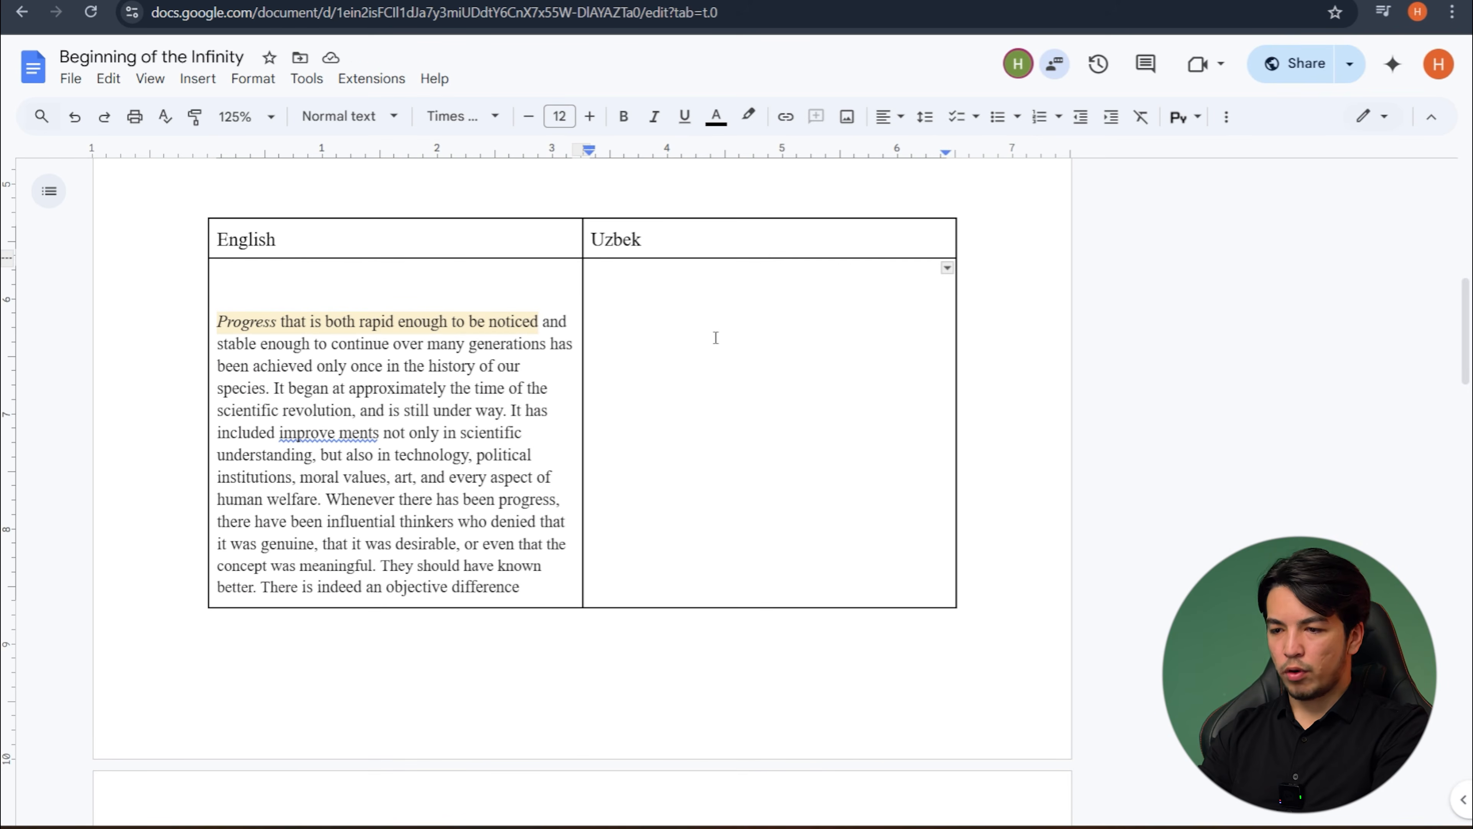
pyautogui.press('Return')
pyautogui.press('Return')
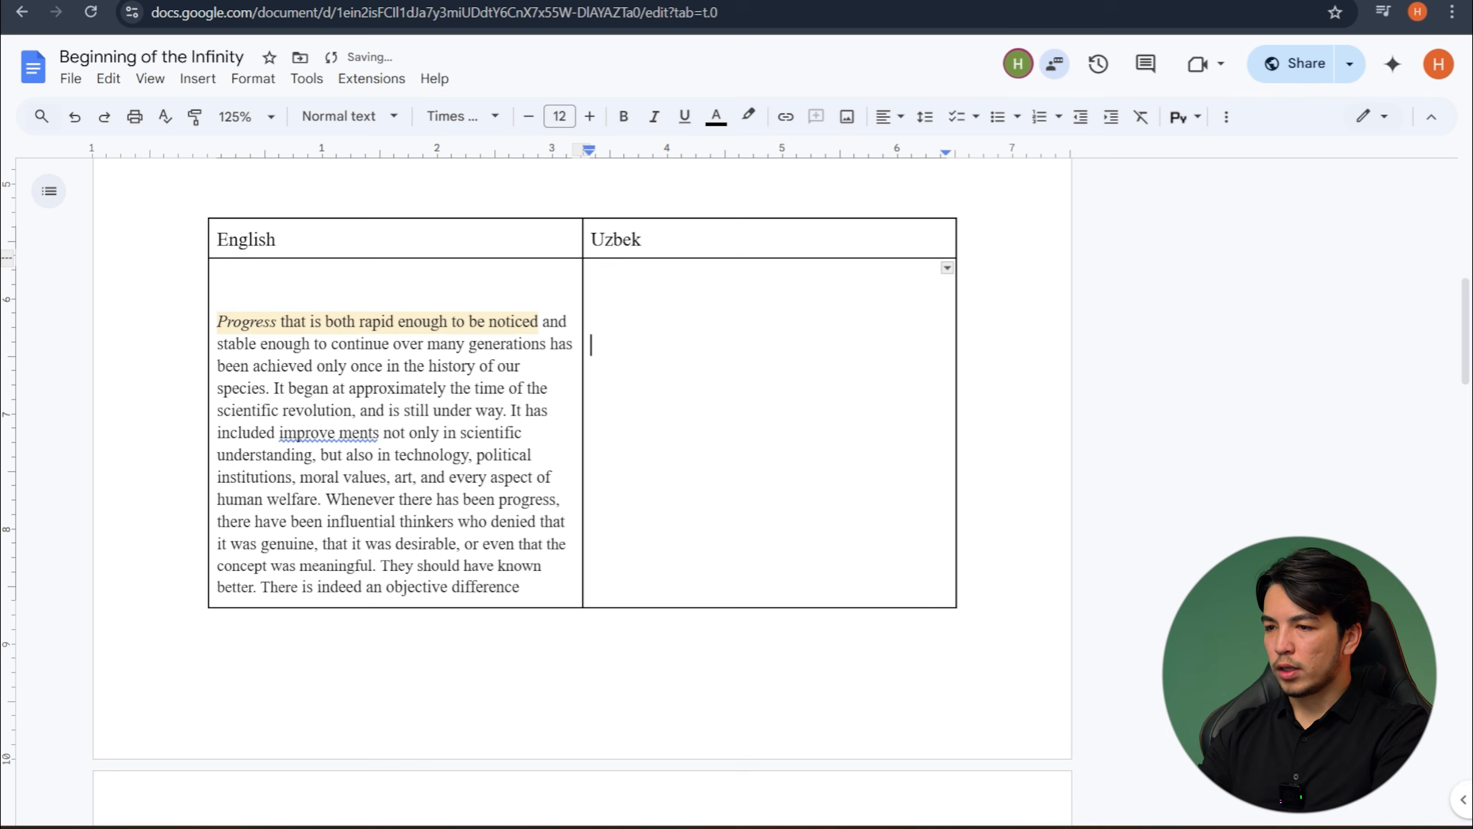
# - Search the web for "google translate" in a new browser tab
pyautogui.hotkey('ctrl', 't')
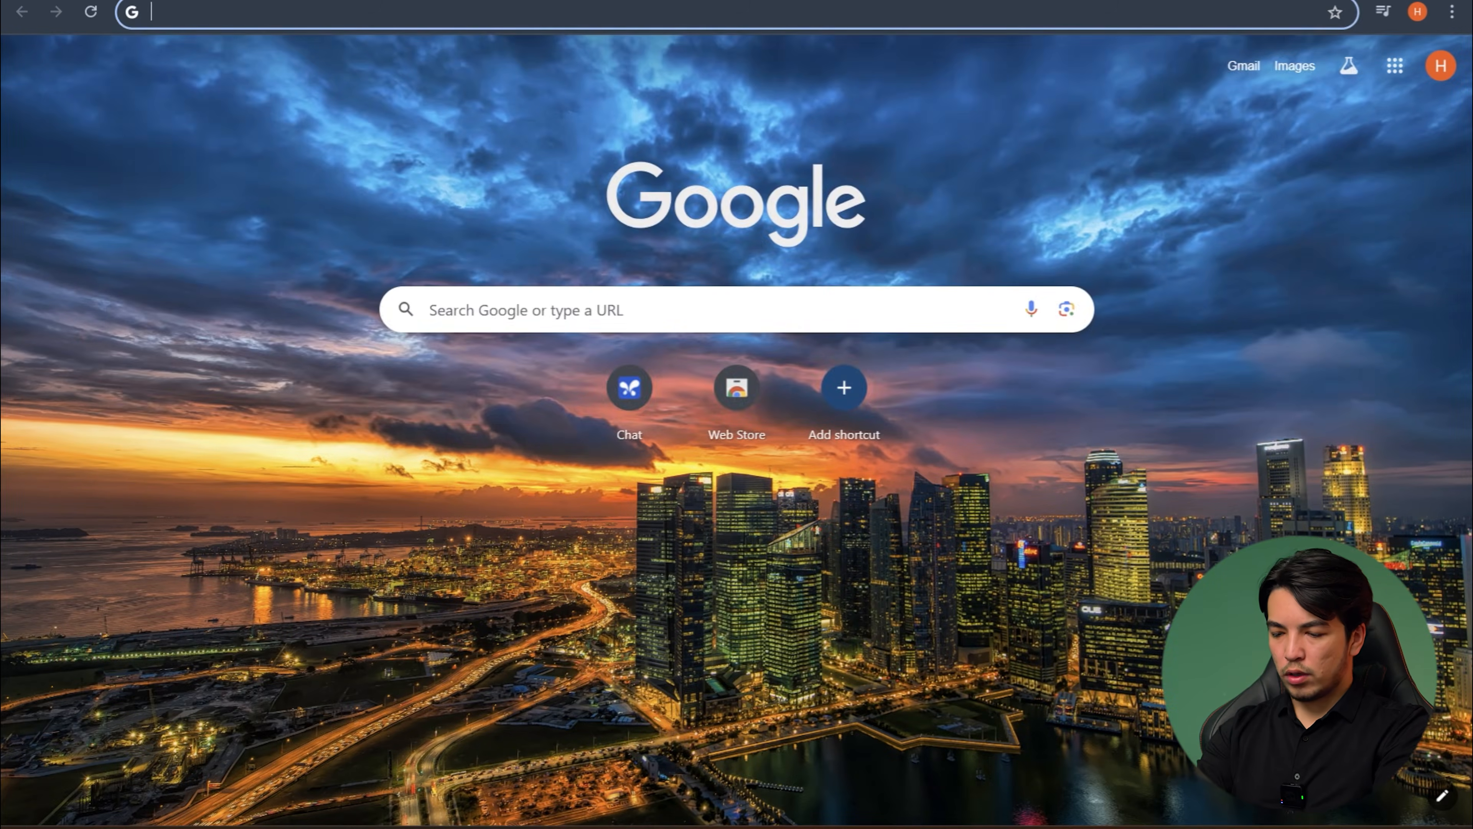
pyautogui.write('gp')
pyautogui.press('BackSpace')
pyautogui.write('og')
pyautogui.press('BackSpace')
pyautogui.write('ogle')
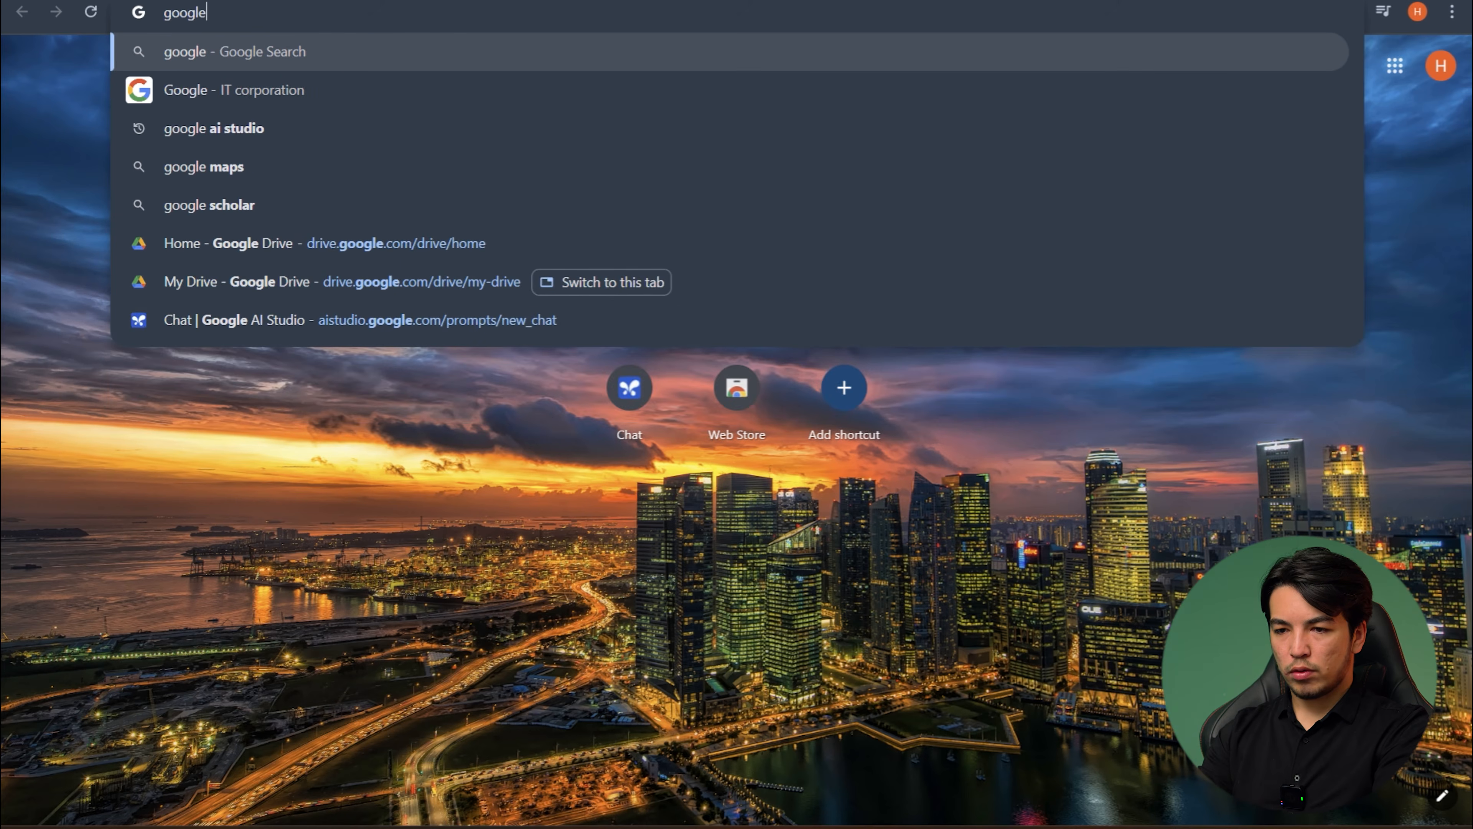
pyautogui.write(' tram')
pyautogui.press('Down')
pyautogui.press('Return')
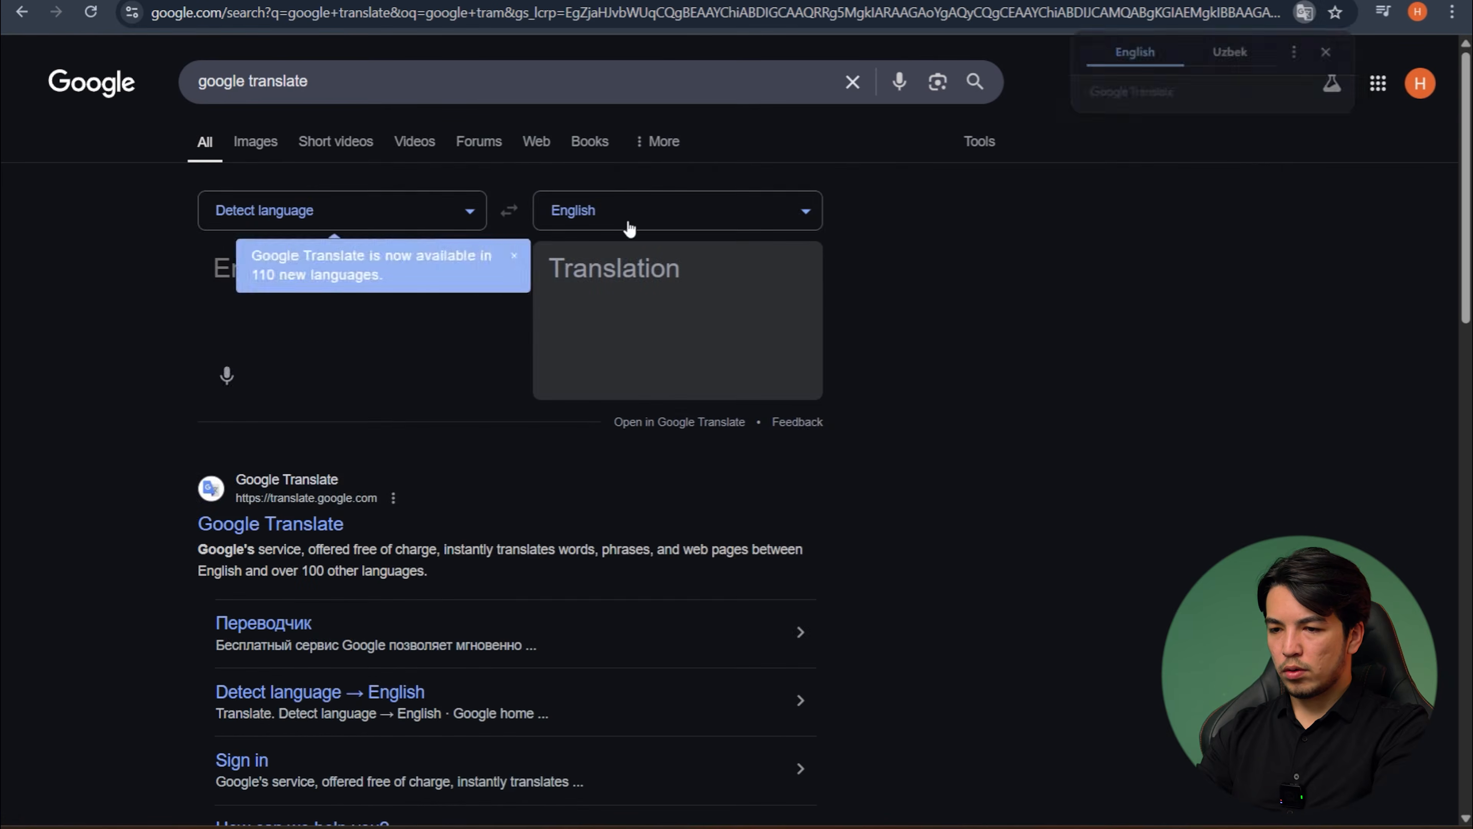
# - Set the translator's source language to English and its target language to Uzbek
pyautogui.click(629, 229)
pyautogui.write('uzb')
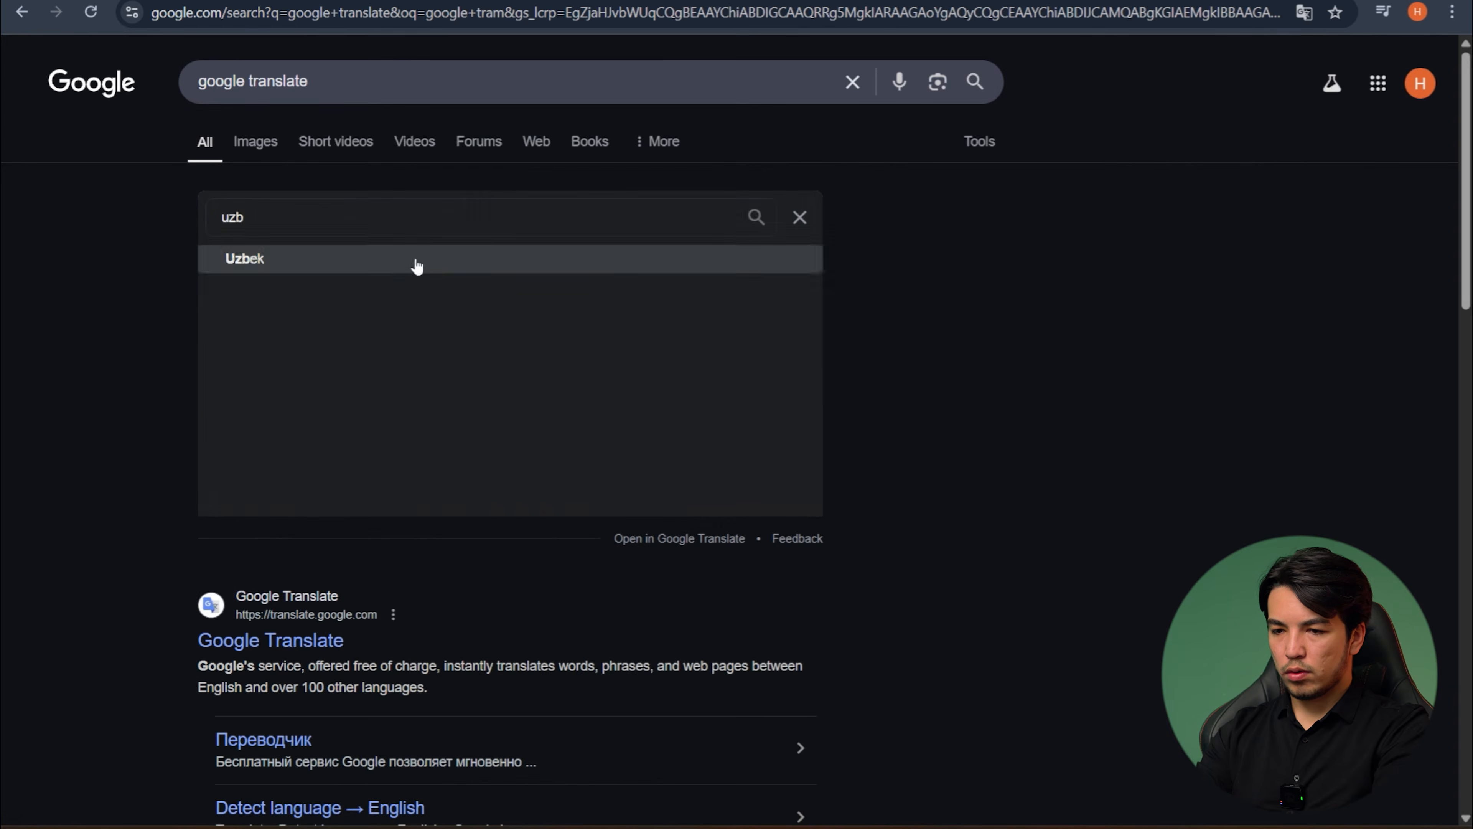
pyautogui.click(417, 266)
pyautogui.click(372, 212)
pyautogui.write('eng')
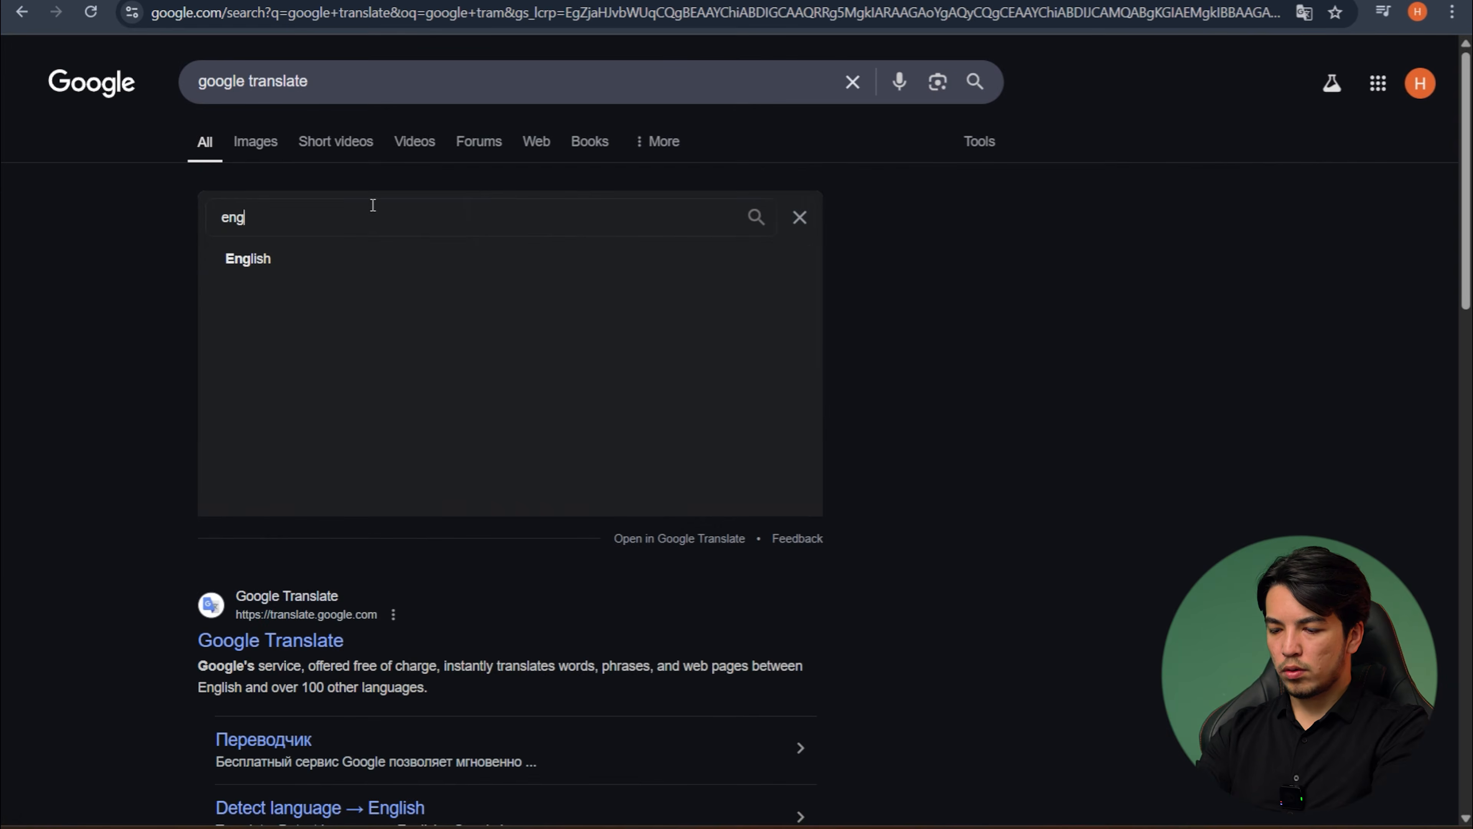
pyautogui.click(302, 264)
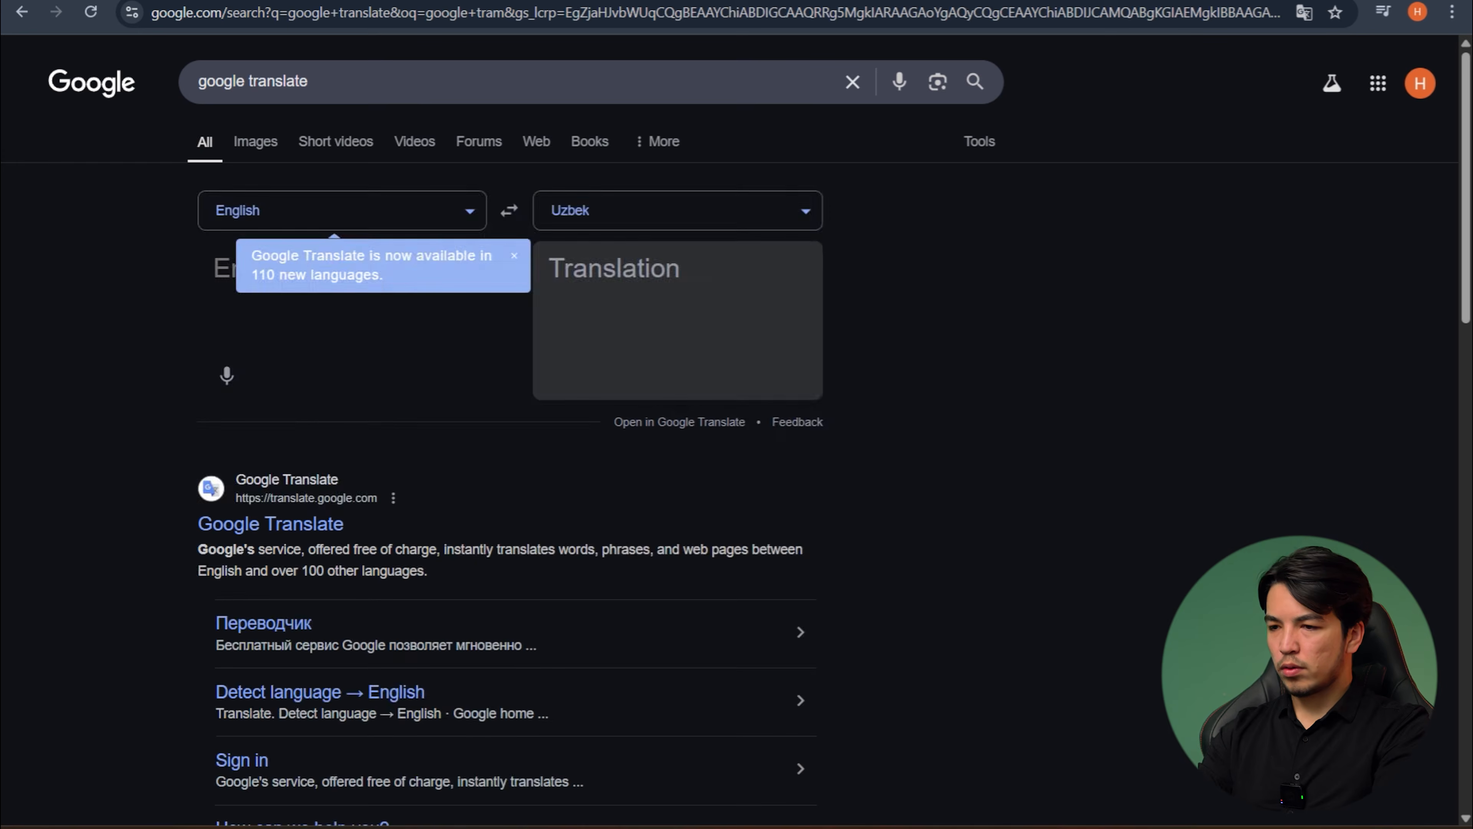
# - Copy the English passage from "Progress that is both rapid" to the end of "objective difference" in the table and paste it into the translator
pyautogui.hotkey('ctrl', 'Tab')
pyautogui.hotkey('ctrl', 'a')
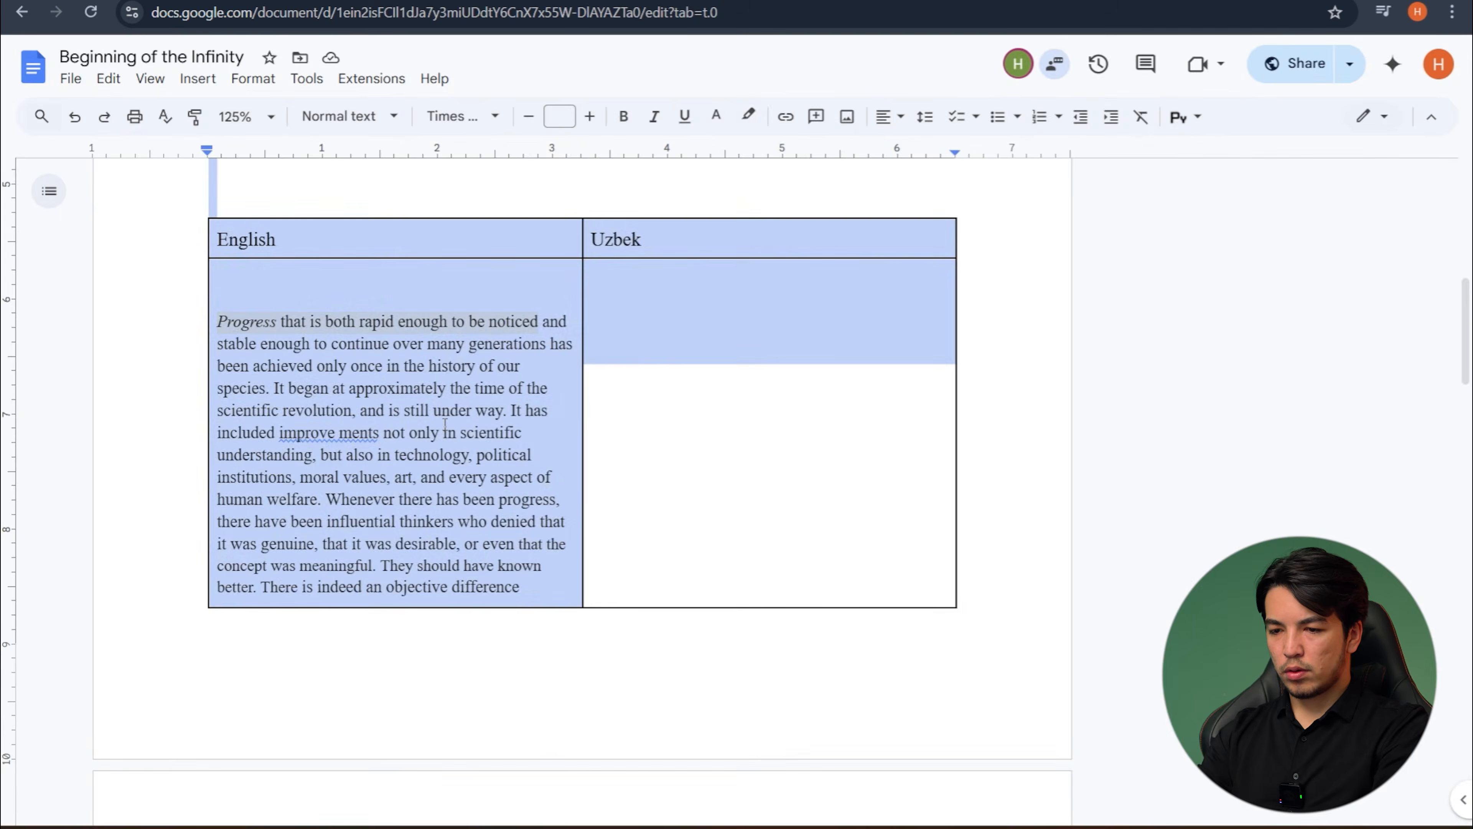
pyautogui.click(445, 429)
pyautogui.moveTo(218, 324); pyautogui.dragTo(521, 592)
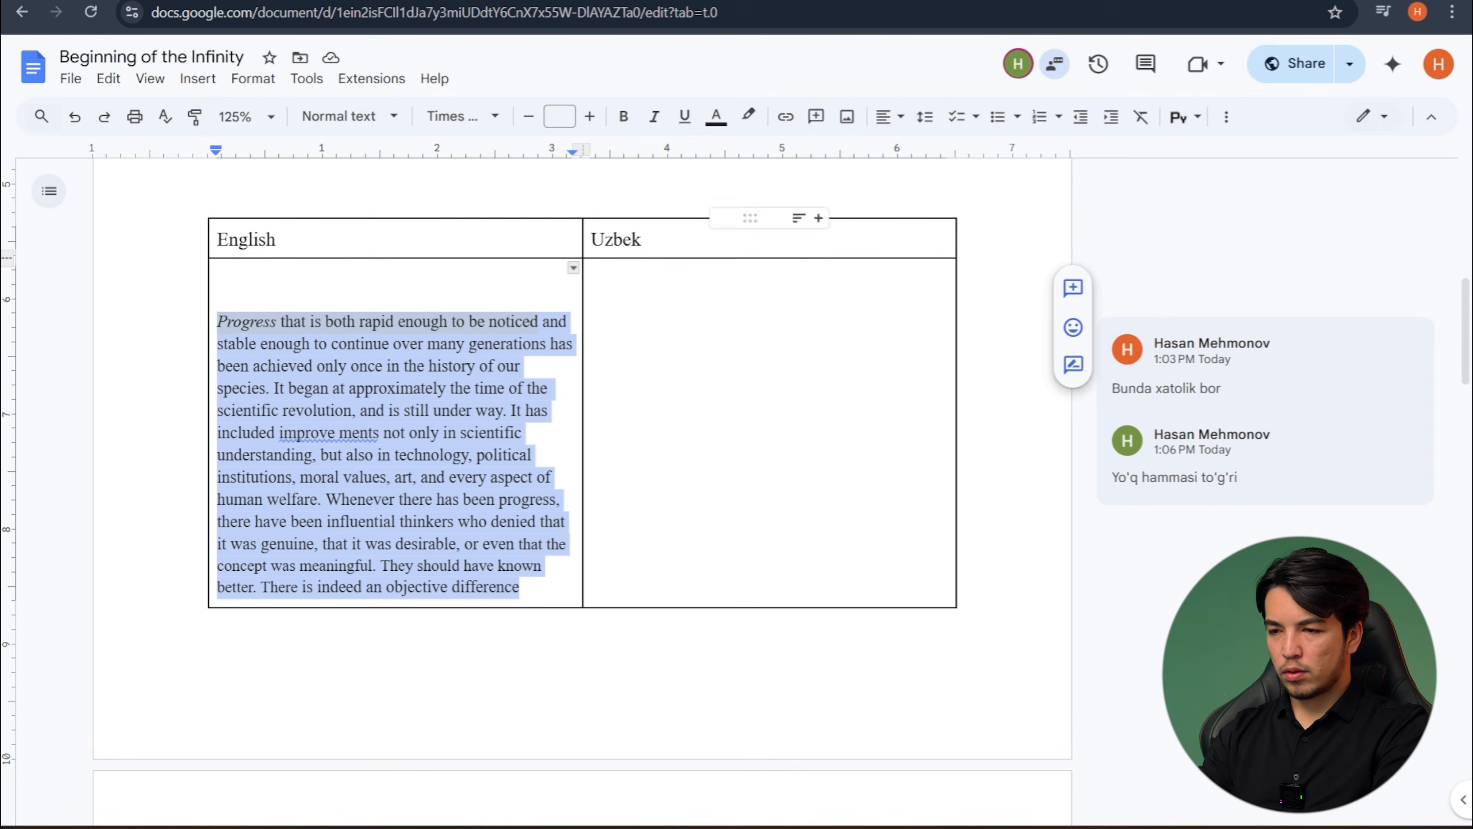
pyautogui.hotkey('ctrl', 'shift', 'Tab')
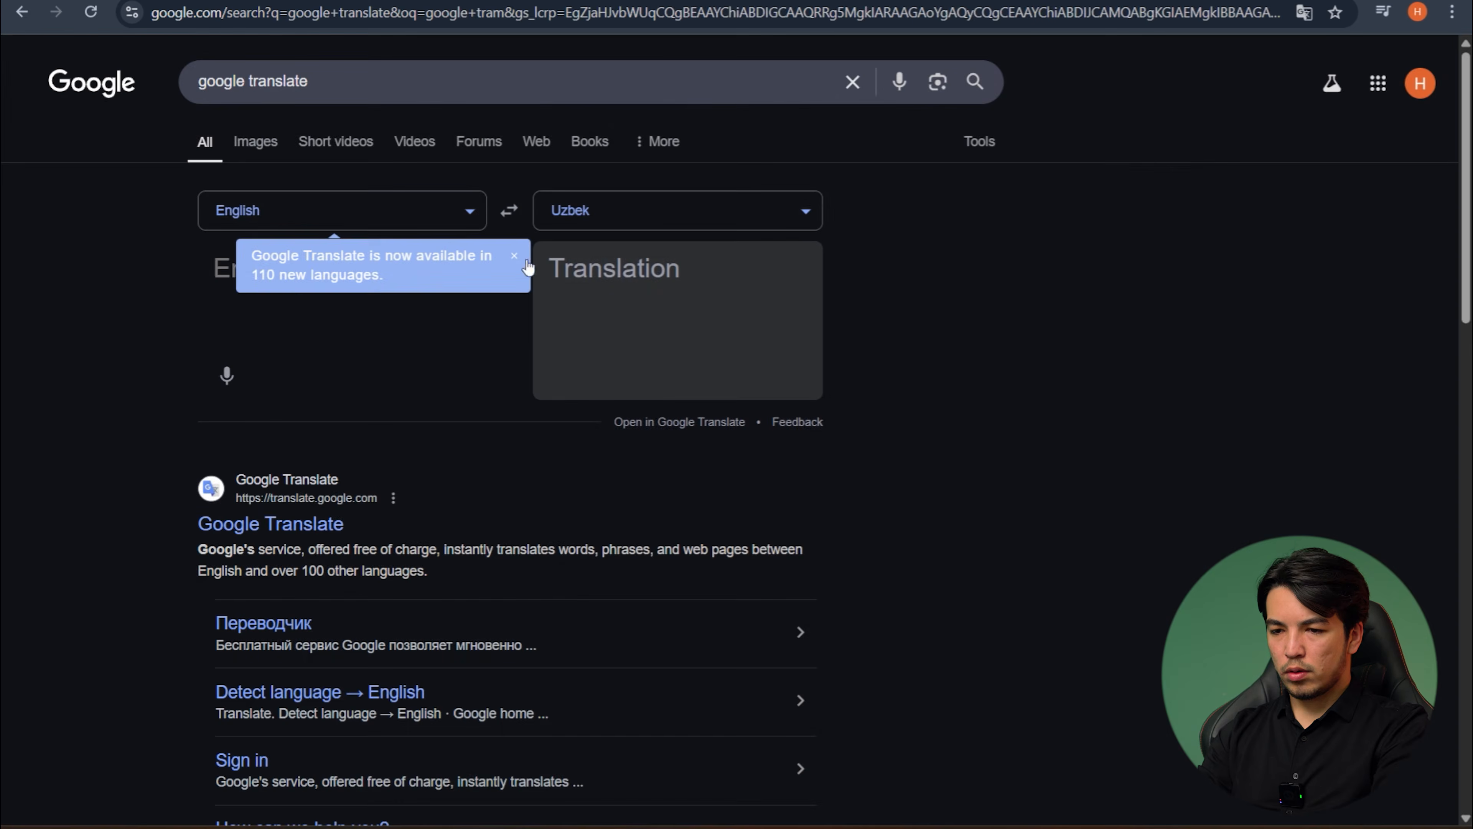
pyautogui.click(514, 256)
pyautogui.write('Progress that is both rapid enough to be noticed and stable enough to continue over many generations has been achieved only once in the history of our species. It began at approximately the time of the scientific revolution, and is still under way. It has included improvements not only in scientific understanding, but also in technology, political institutions, moral values, art, and every aspect of human welfare. Whenever there has been progress, there have been influential thinkers who denied that it was genuine, that it was desirable, or even that the concept was meaningful. They should have known better. There is indeed an objective difference')
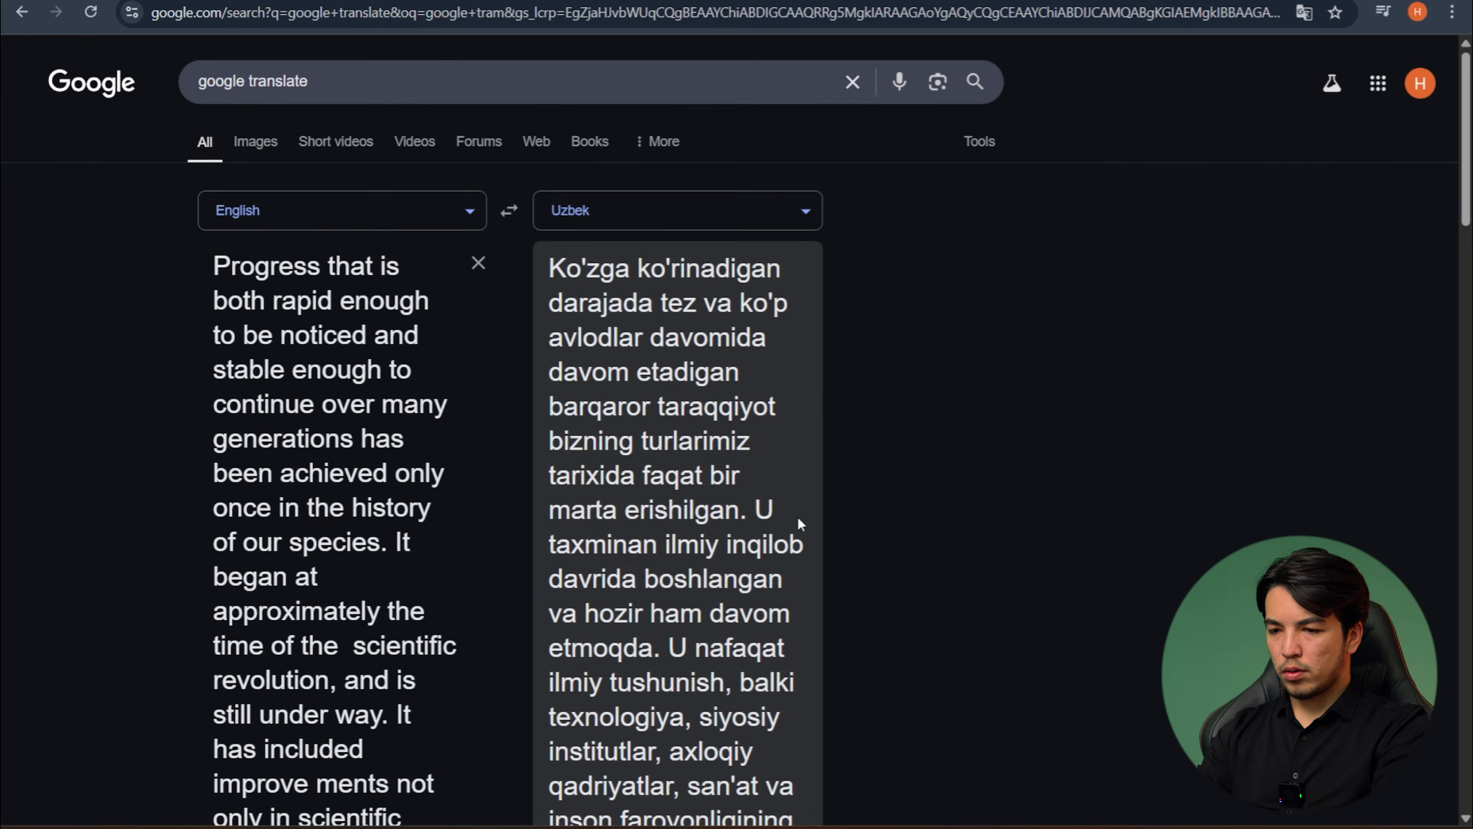
# - Copy the Uzbek translation and paste it into the cell under the "Uzbek" heading of the document's table
pyautogui.scroll(-10, 797, 516)
pyautogui.scroll(-1, 798, 516)
pyautogui.click(562, 671)
pyautogui.hotkey('alt', 'Tab')
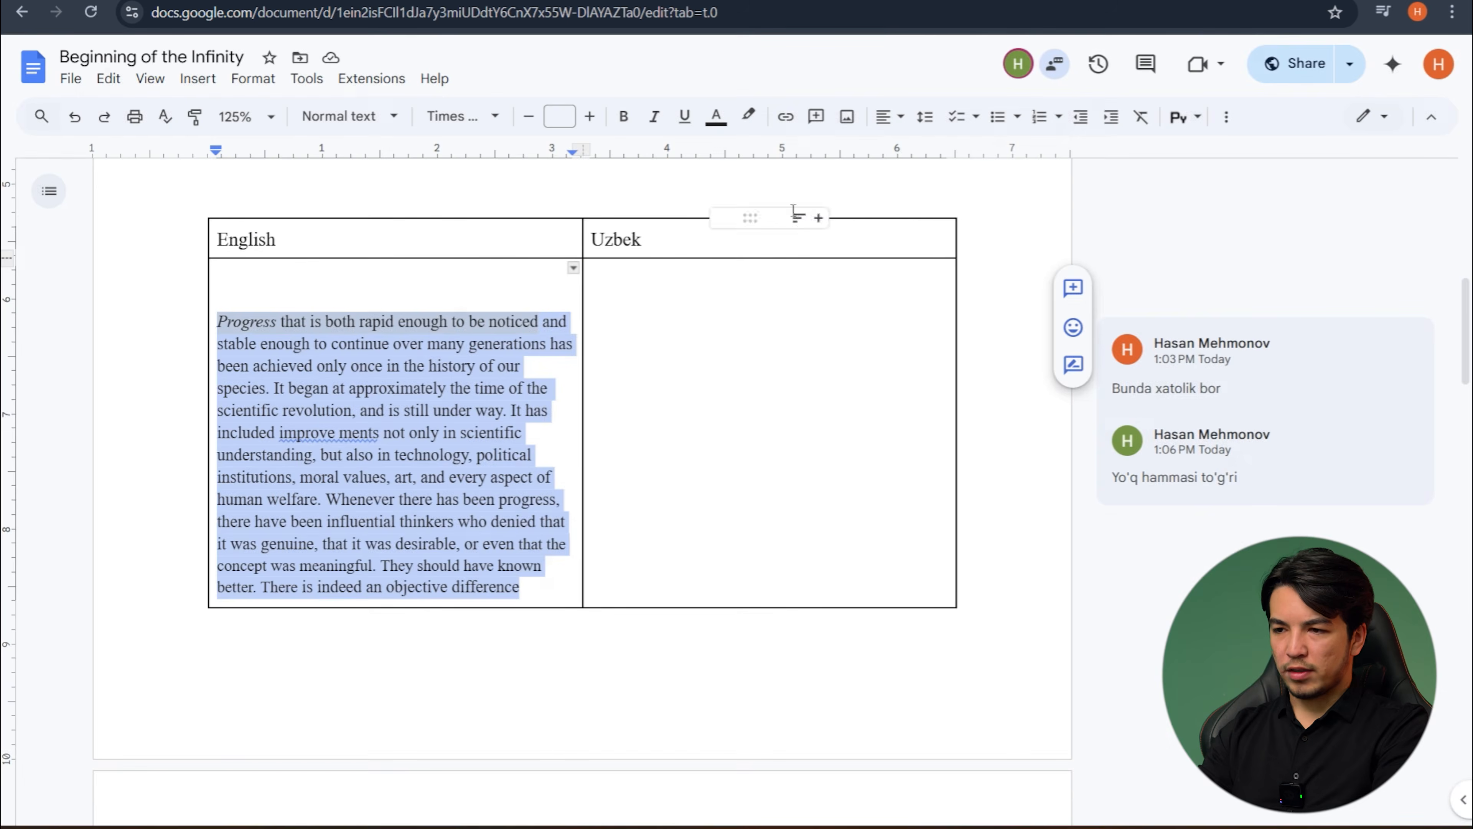
pyautogui.click(636, 325)
pyautogui.hotkey('ctrl', 'v')
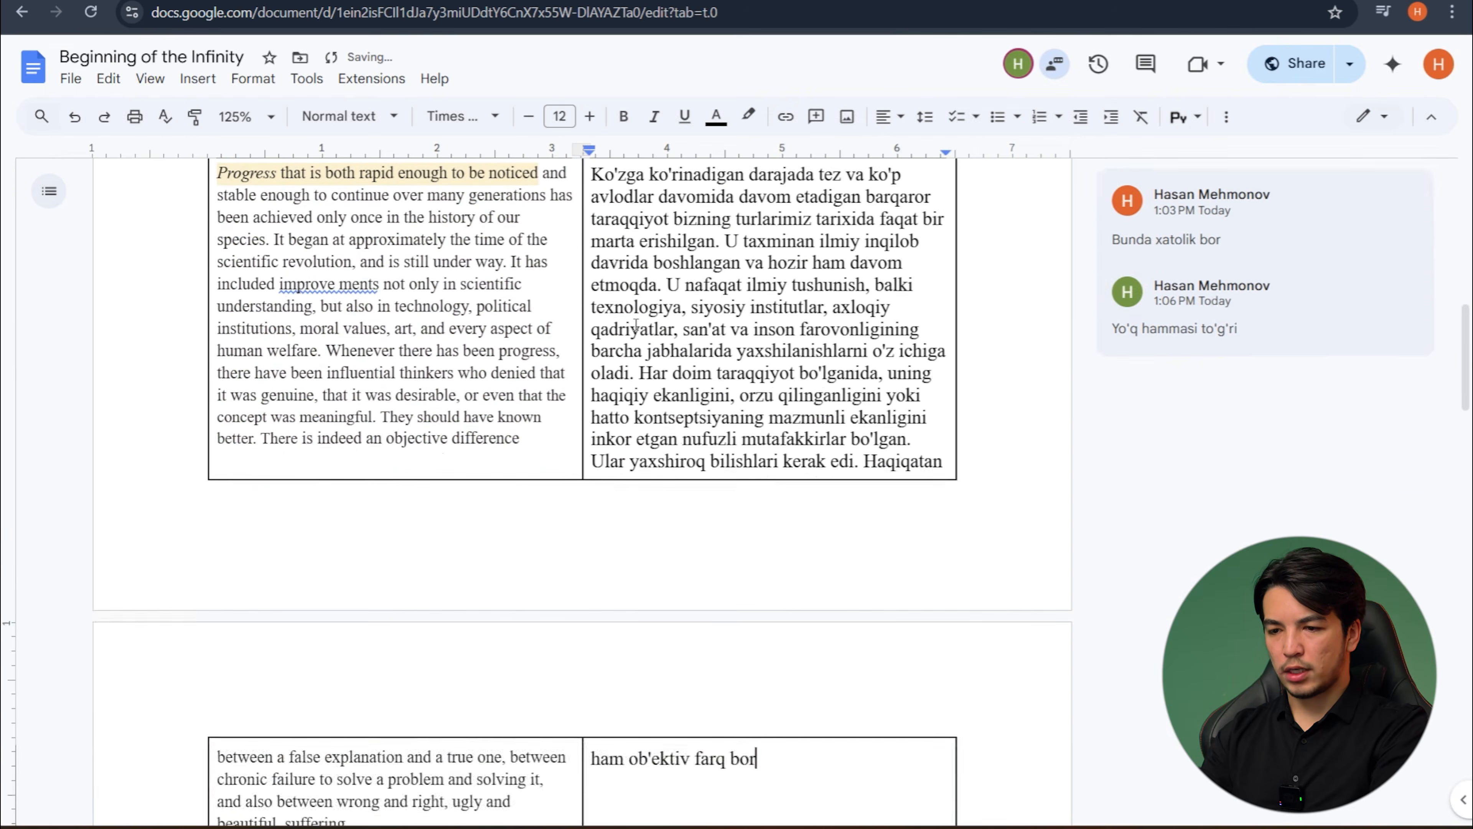
pyautogui.scroll(2, 673, 335)
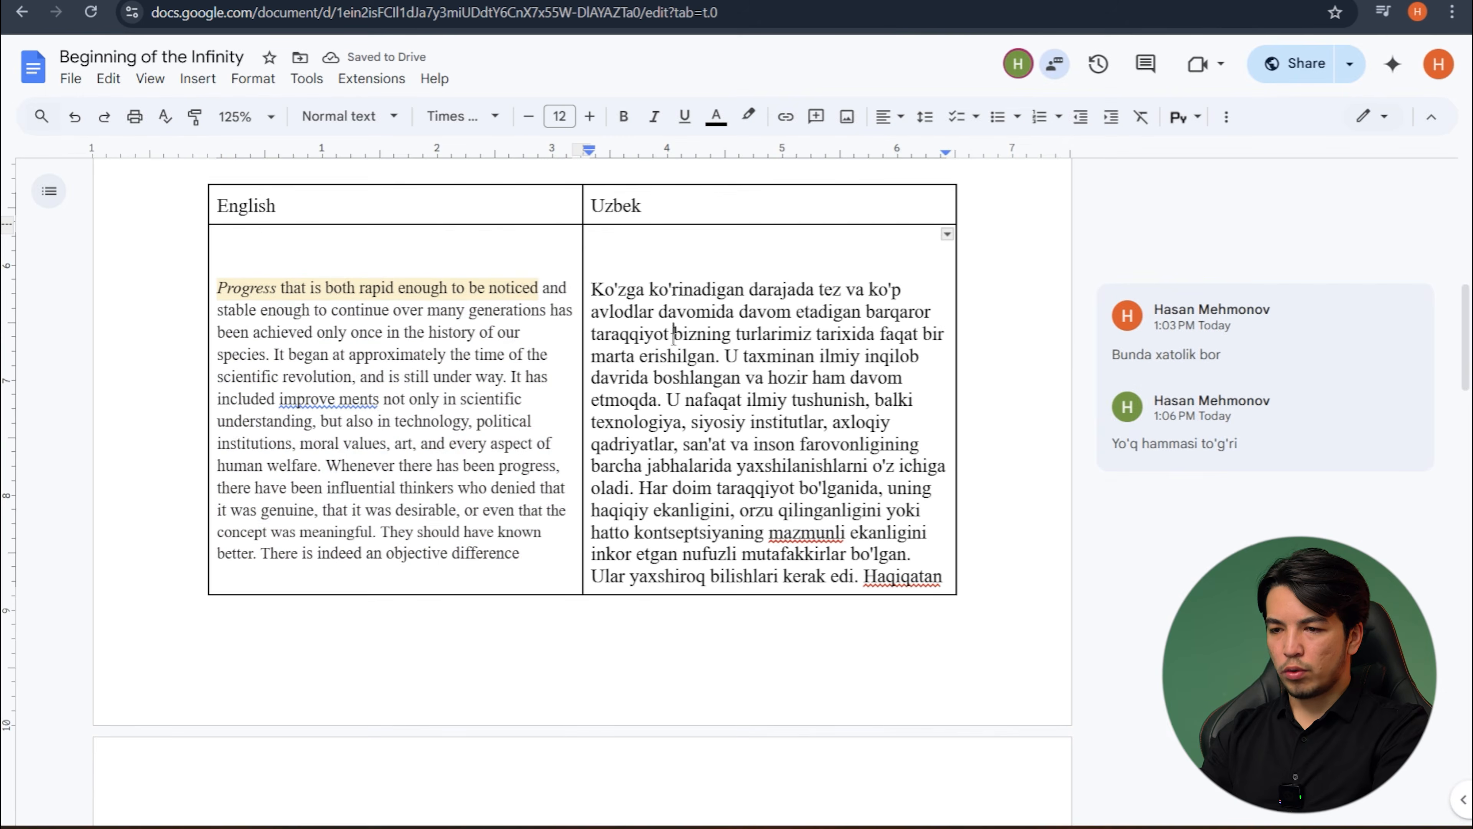
# - Compare the English passage with the Uzbek translation beside it, matching the sentence starting "It began at approximately" with its counterpart
pyautogui.click(401, 353)
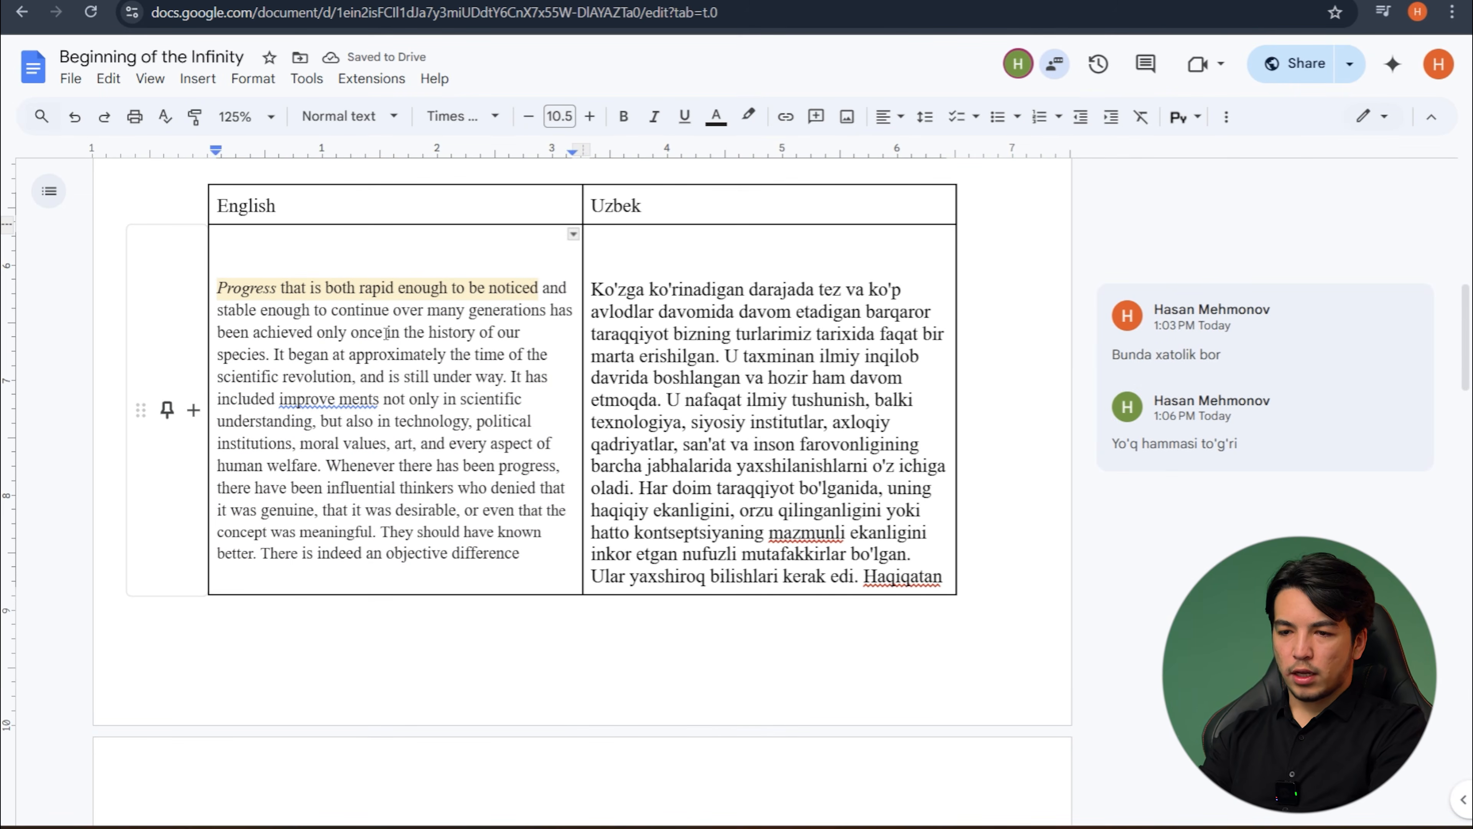
pyautogui.click(671, 329)
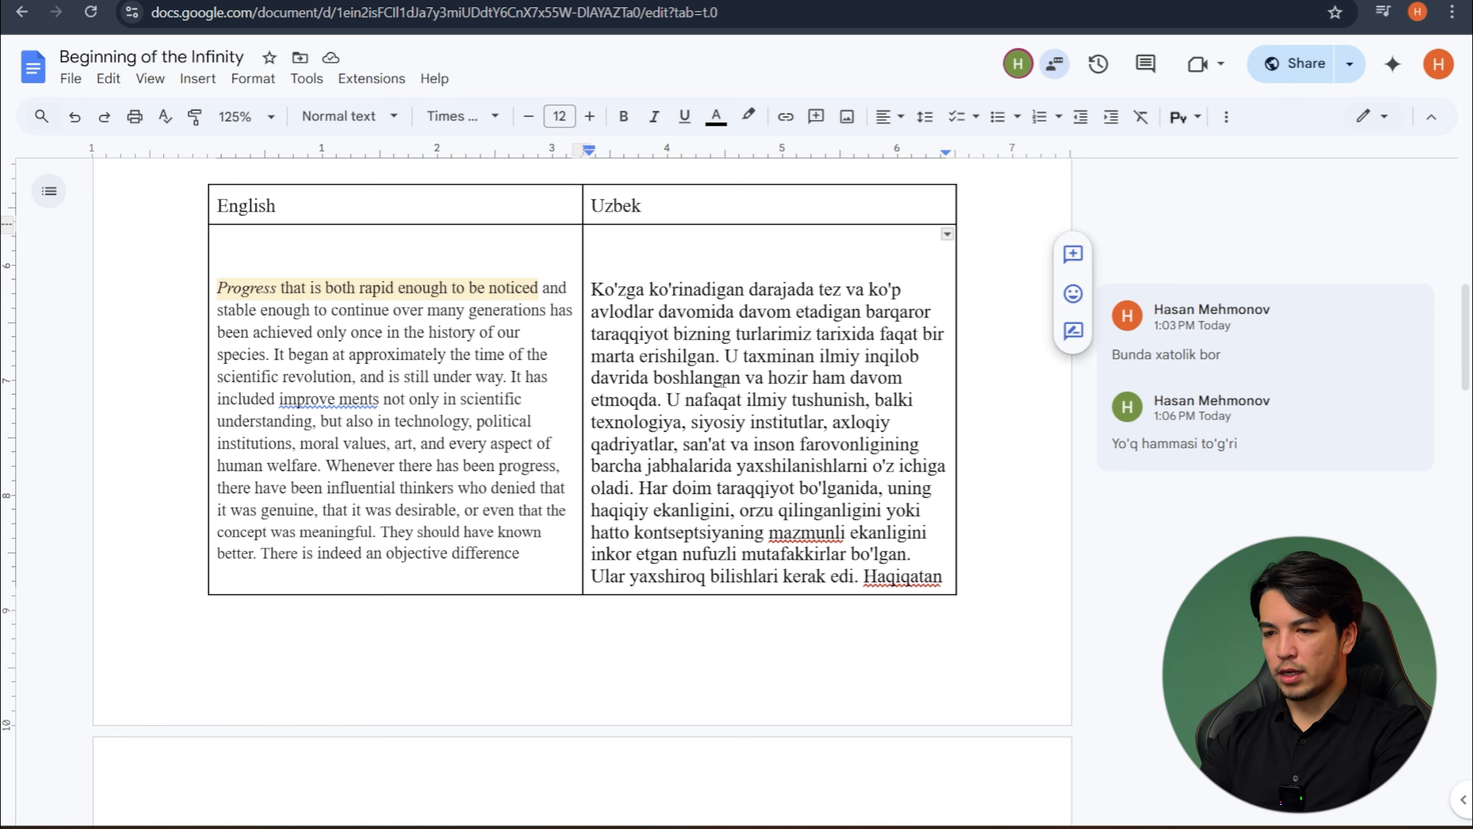
pyautogui.scroll(-1, 672, 353)
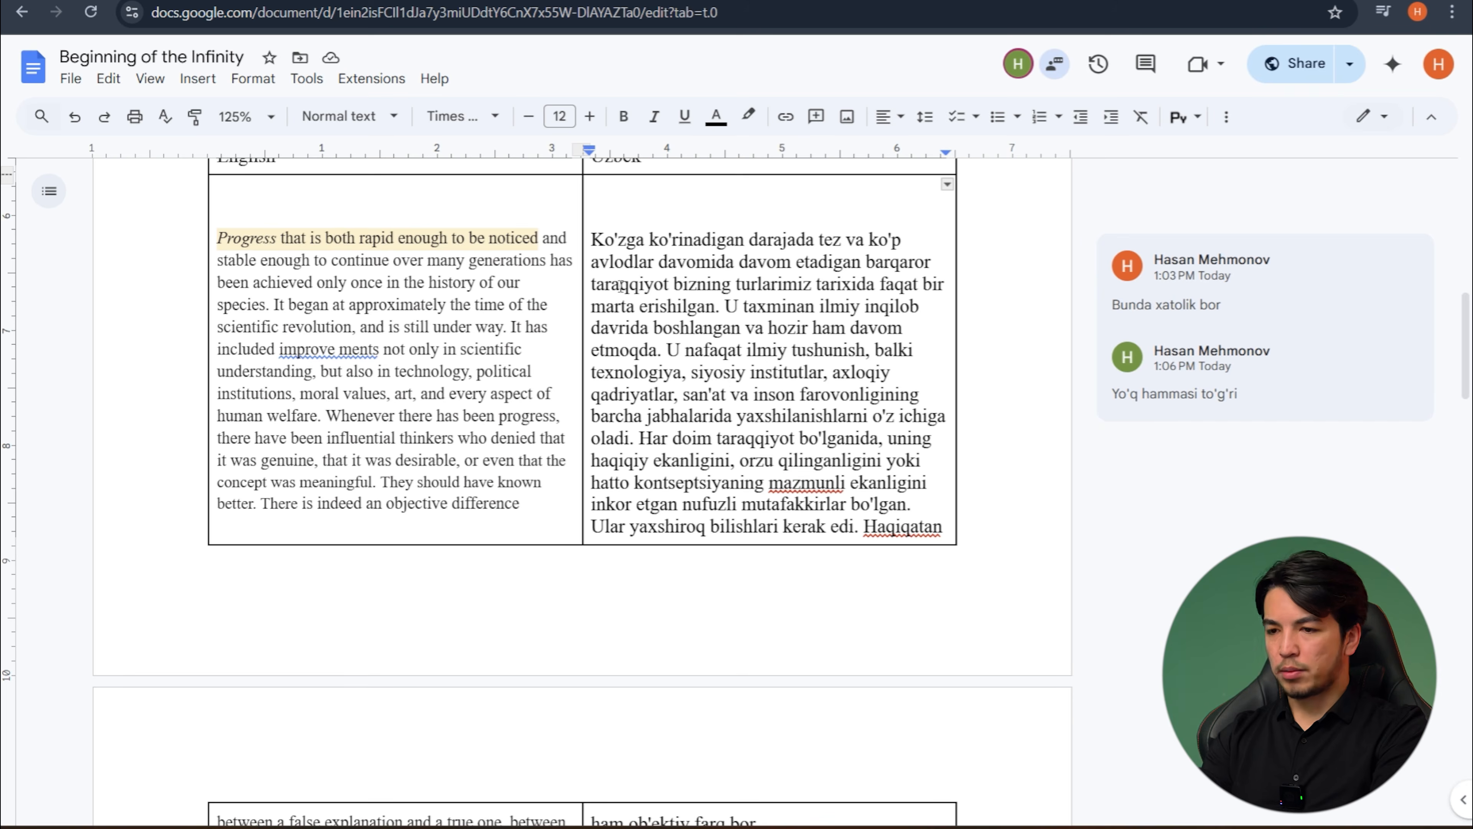
pyautogui.scroll(-8, 619, 286)
pyautogui.scroll(7, 415, 283)
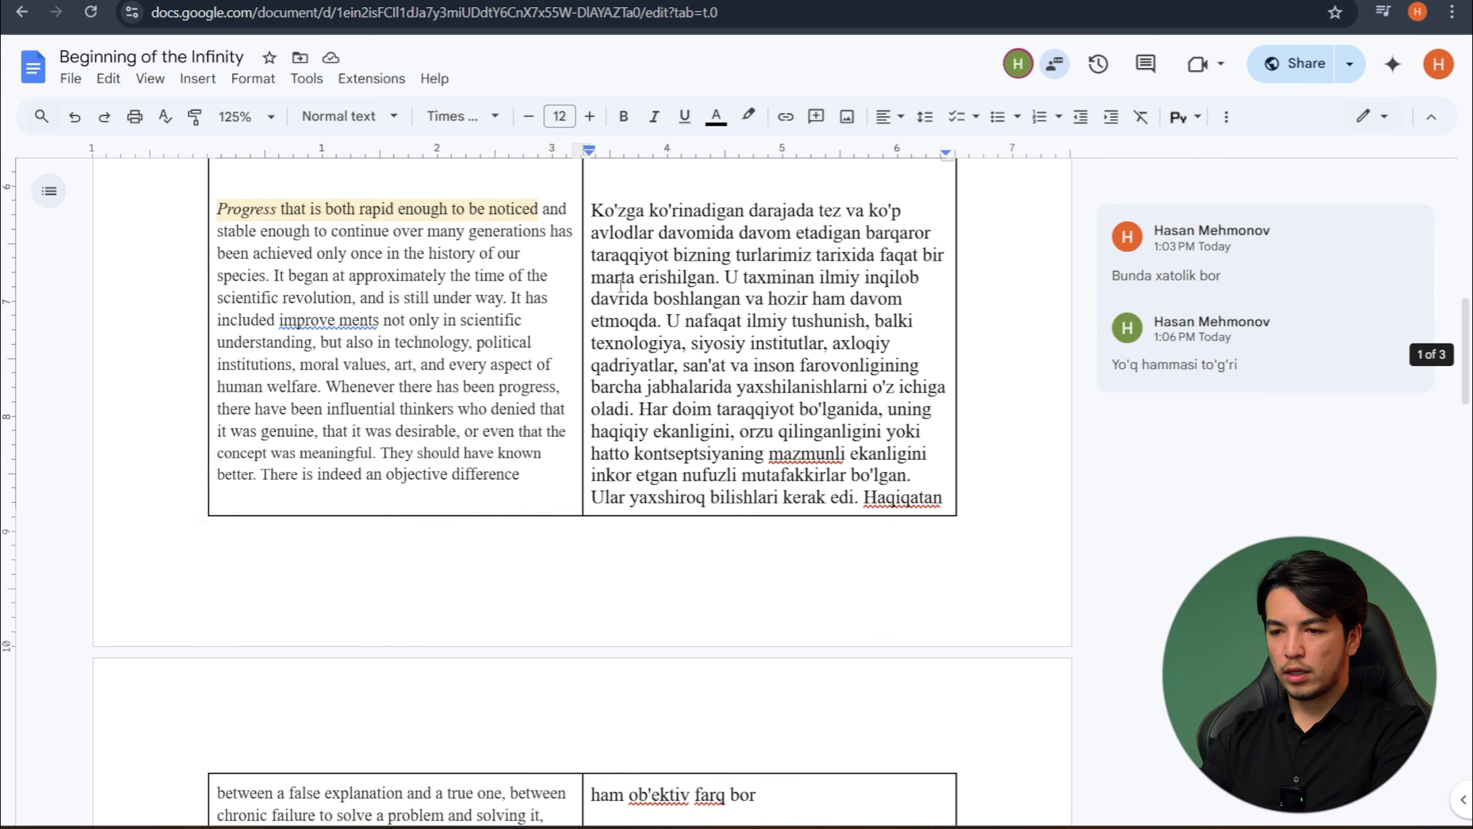
pyautogui.moveTo(273, 273); pyautogui.dragTo(515, 297)
pyautogui.moveTo(726, 277); pyautogui.dragTo(662, 320)
pyautogui.click(663, 320)
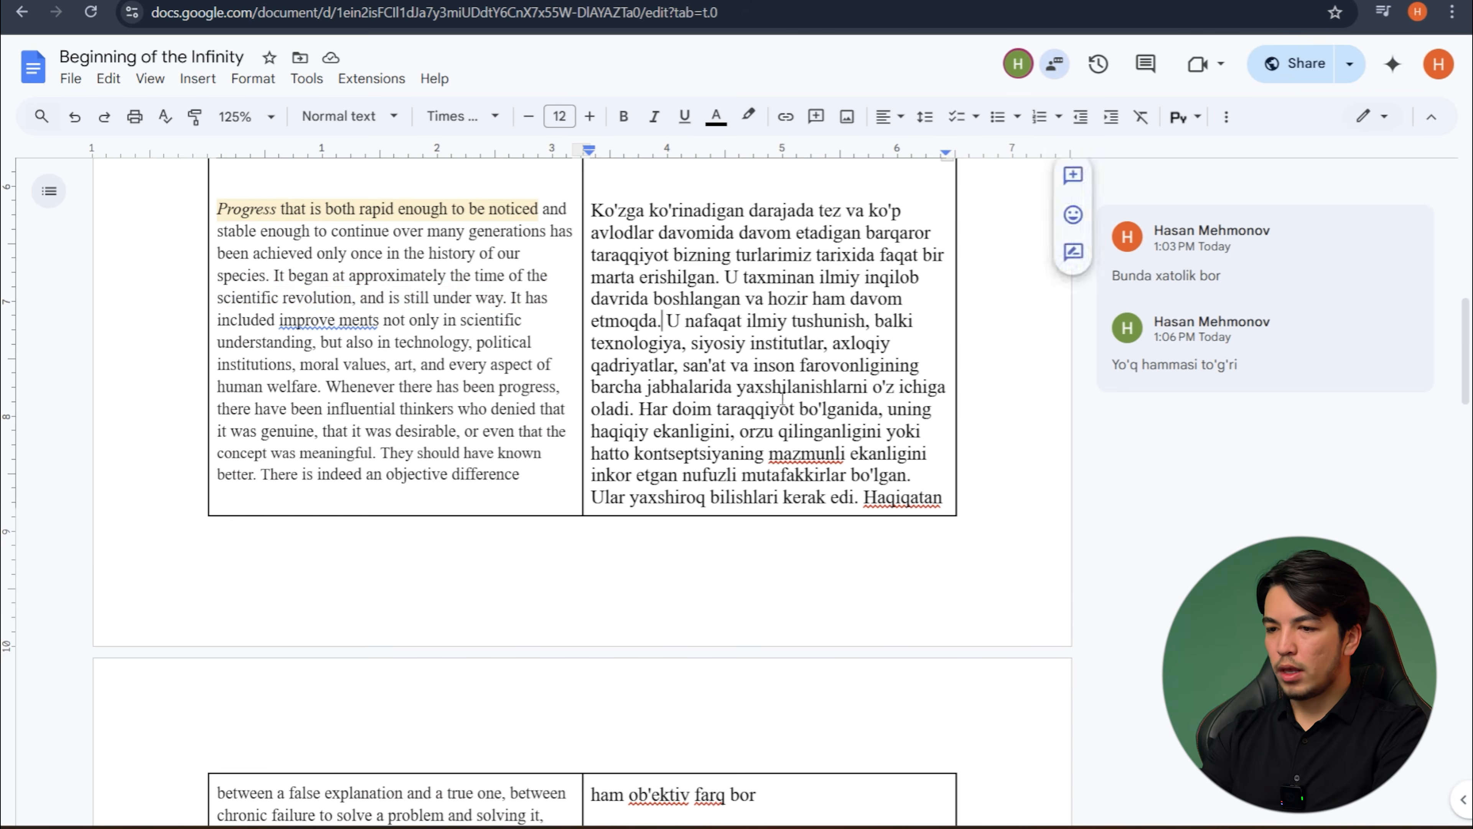
pyautogui.scroll(-1, 753, 326)
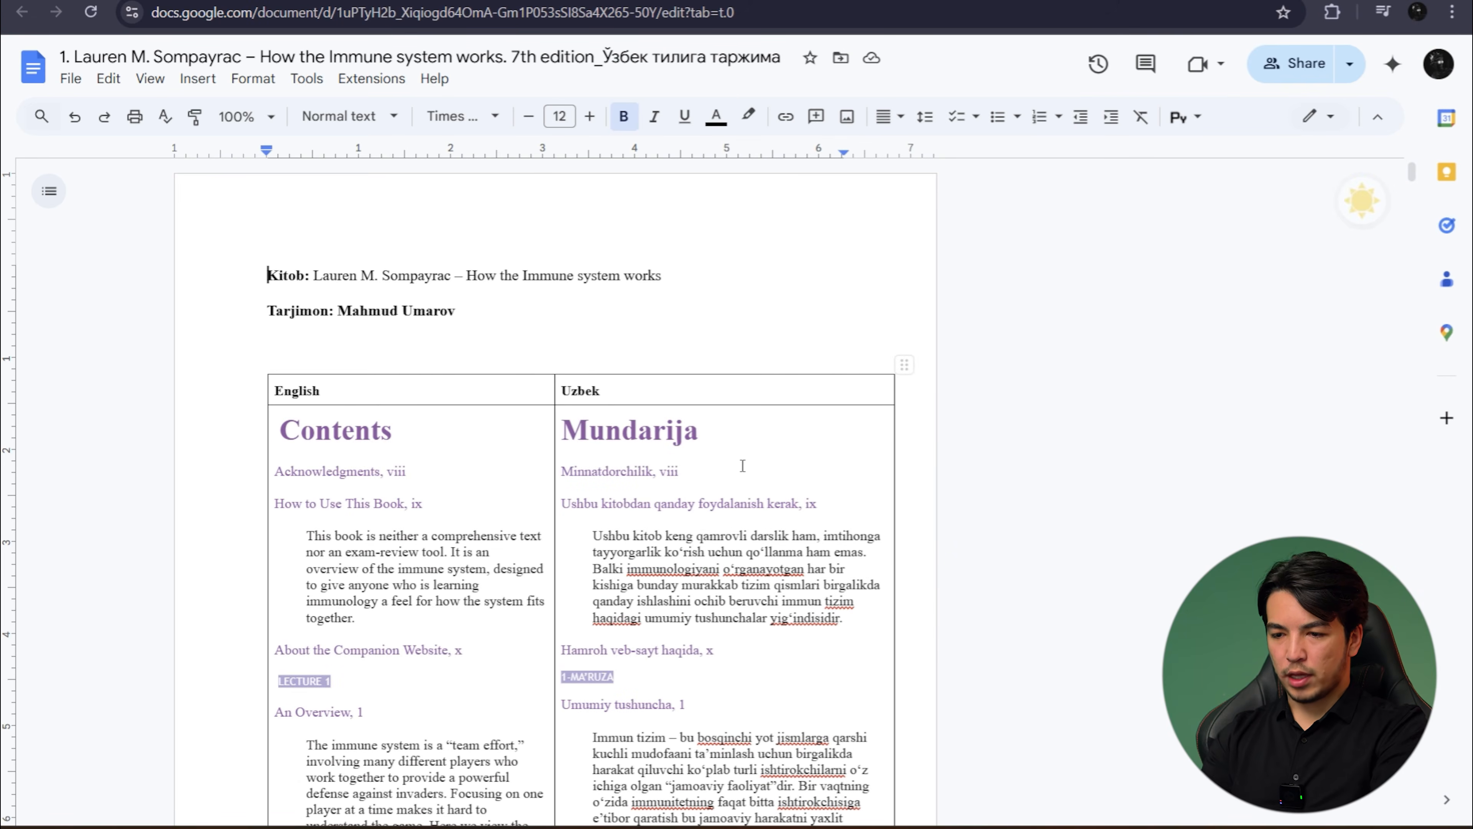
# - Look through the "How the Immune system works" document to examine how its English and Uzbek columns, headings and images are laid out
pyautogui.scroll(-1, 788, 494)
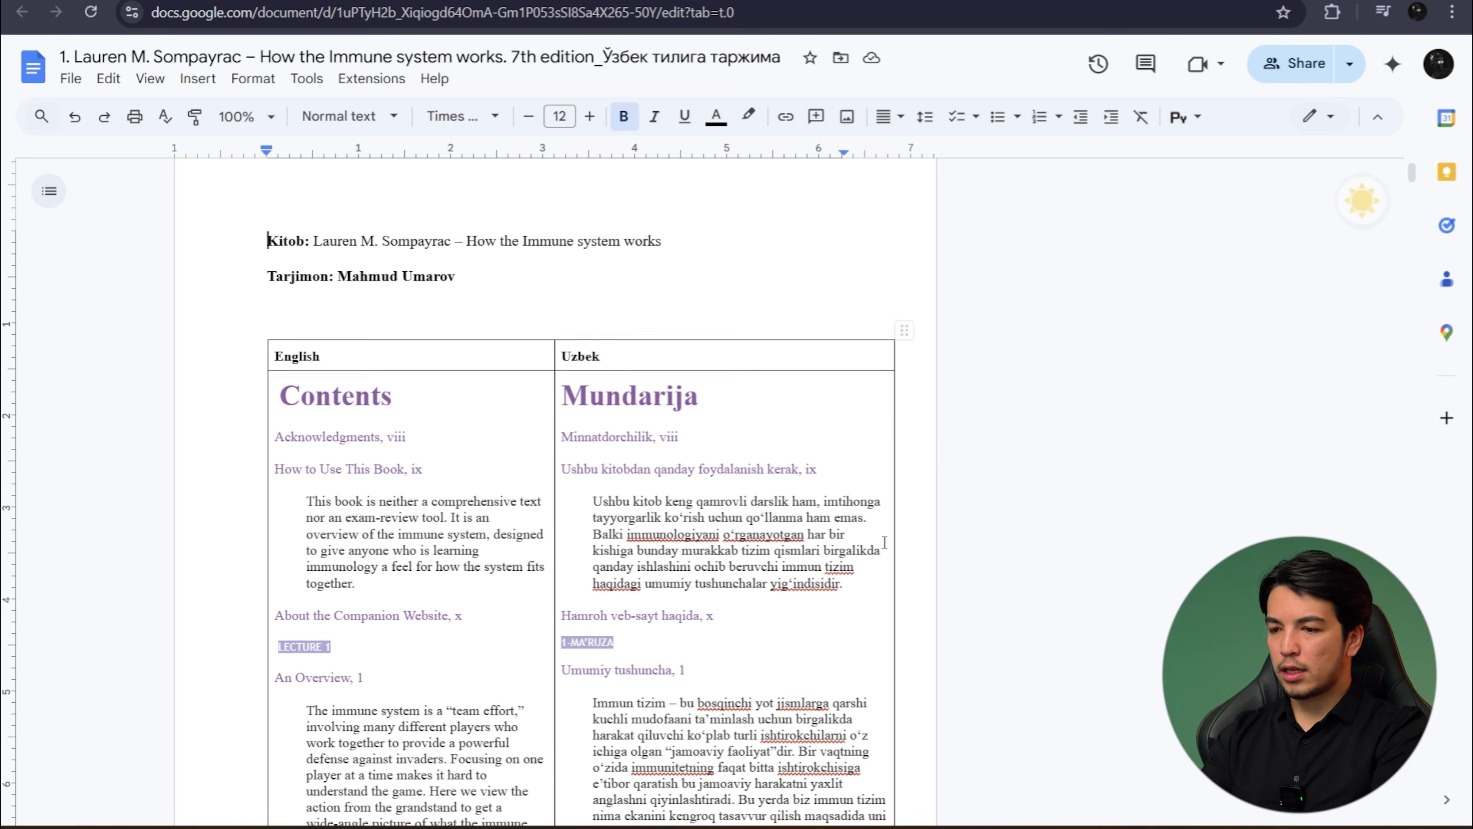
pyautogui.scroll(-12, 837, 465)
pyautogui.scroll(-20, 884, 542)
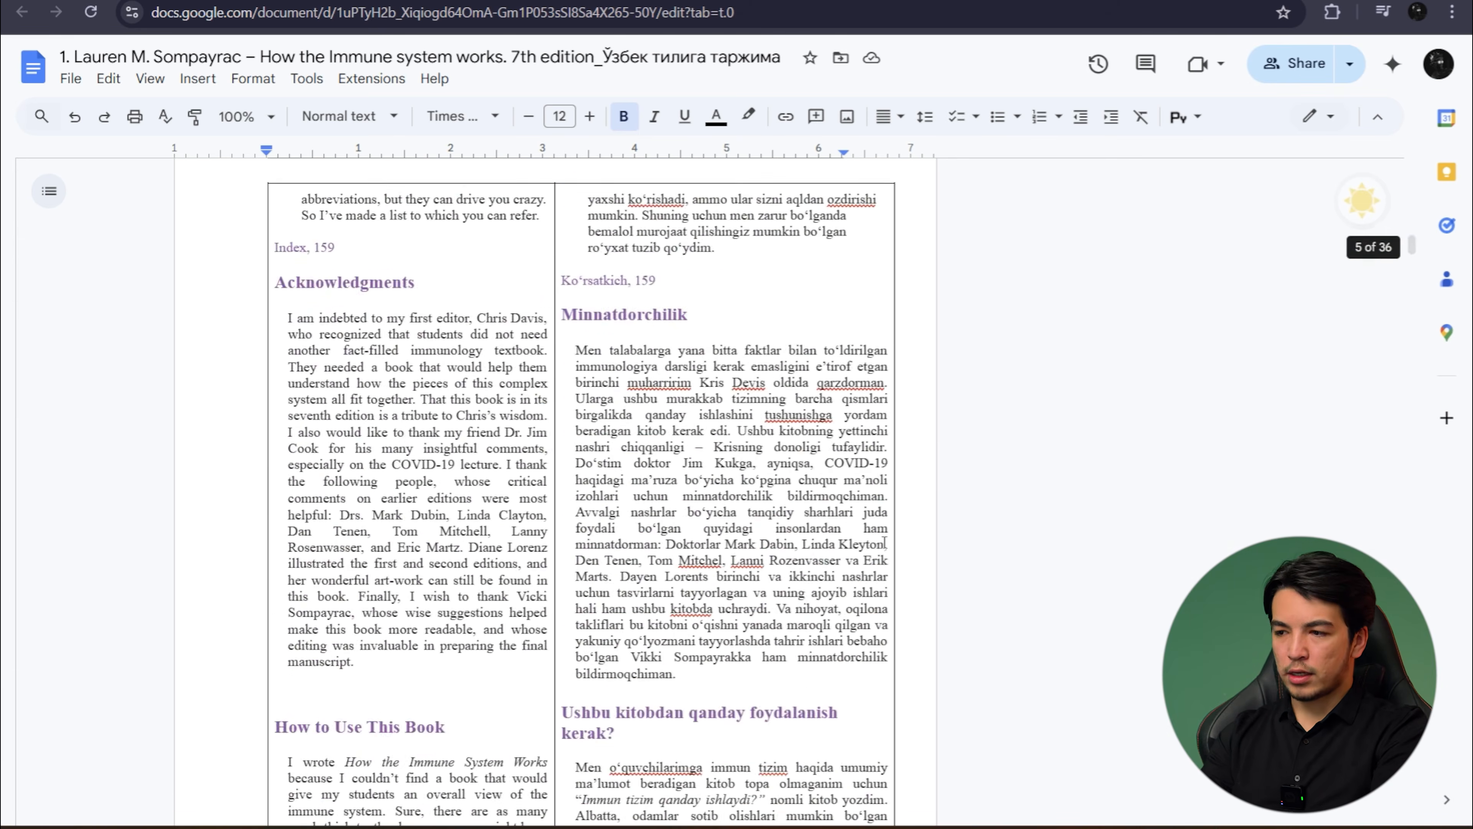
pyautogui.scroll(-15, 884, 542)
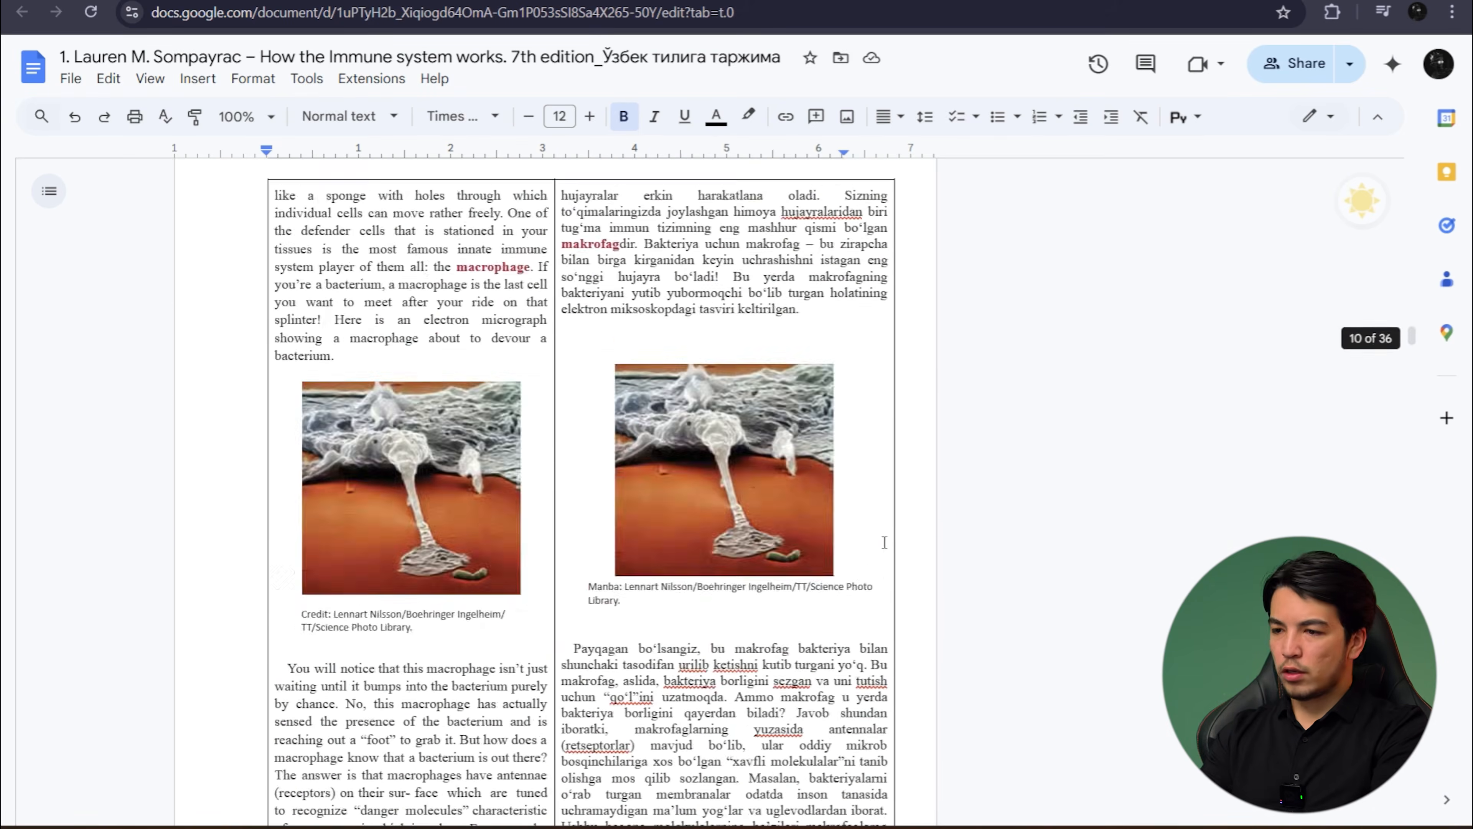
pyautogui.scroll(10, 884, 542)
pyautogui.scroll(20, 884, 542)
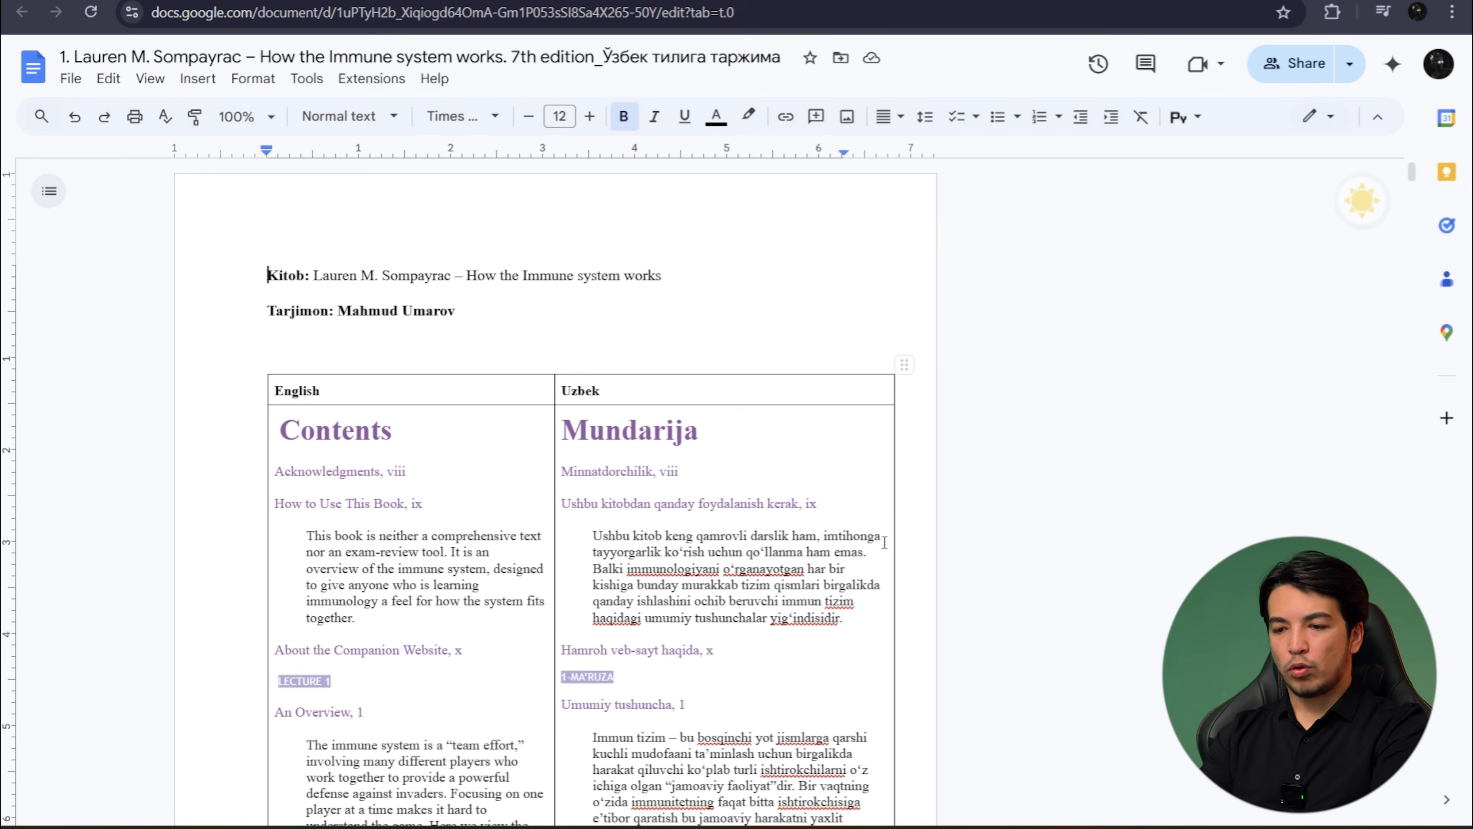
# - Return to the "Beginning of the Infinity" document and set its zoom to 100%
pyautogui.scroll(-2, 811, 557)
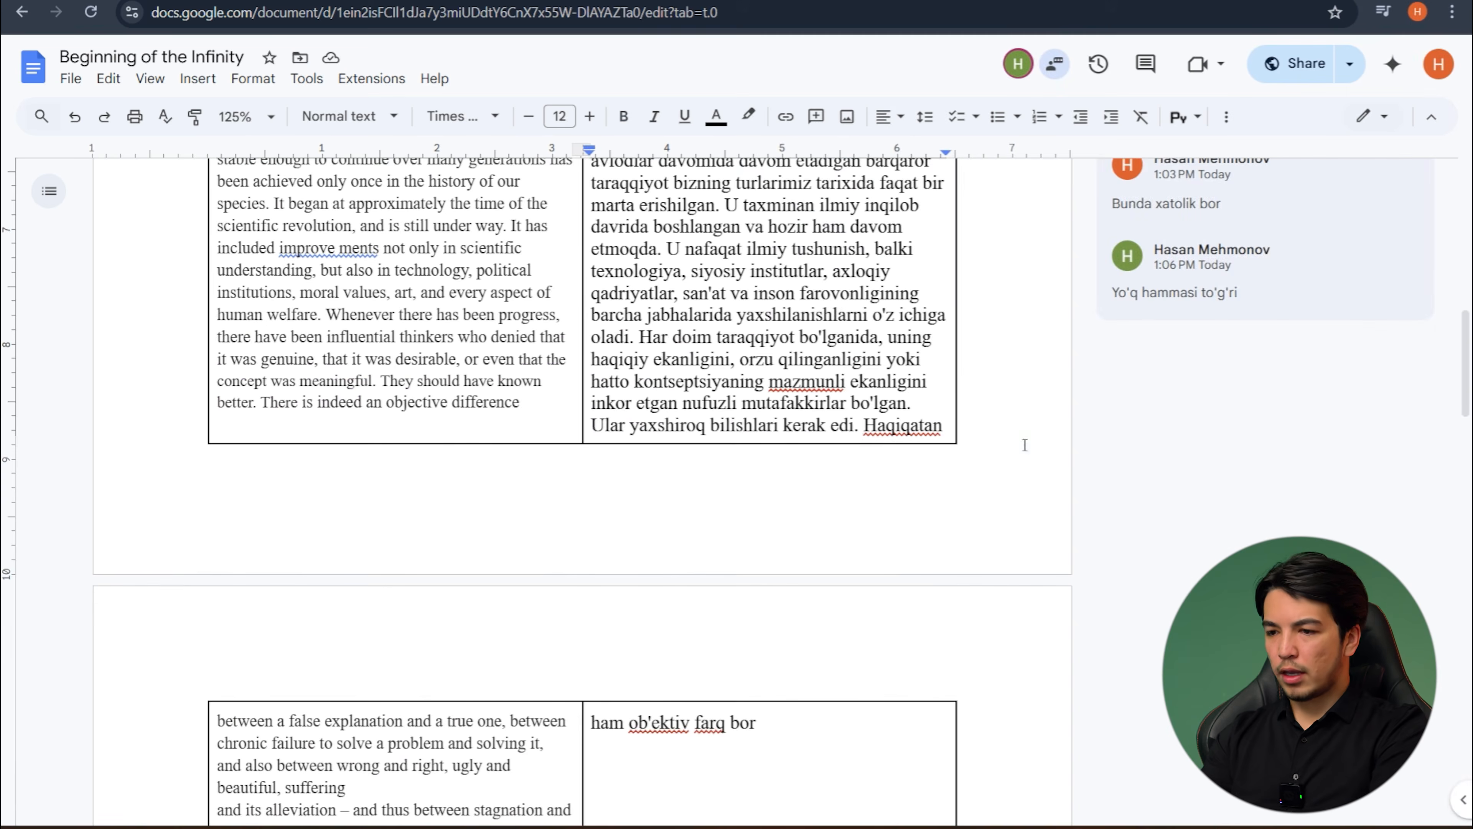
pyautogui.scroll(2, 1224, 180)
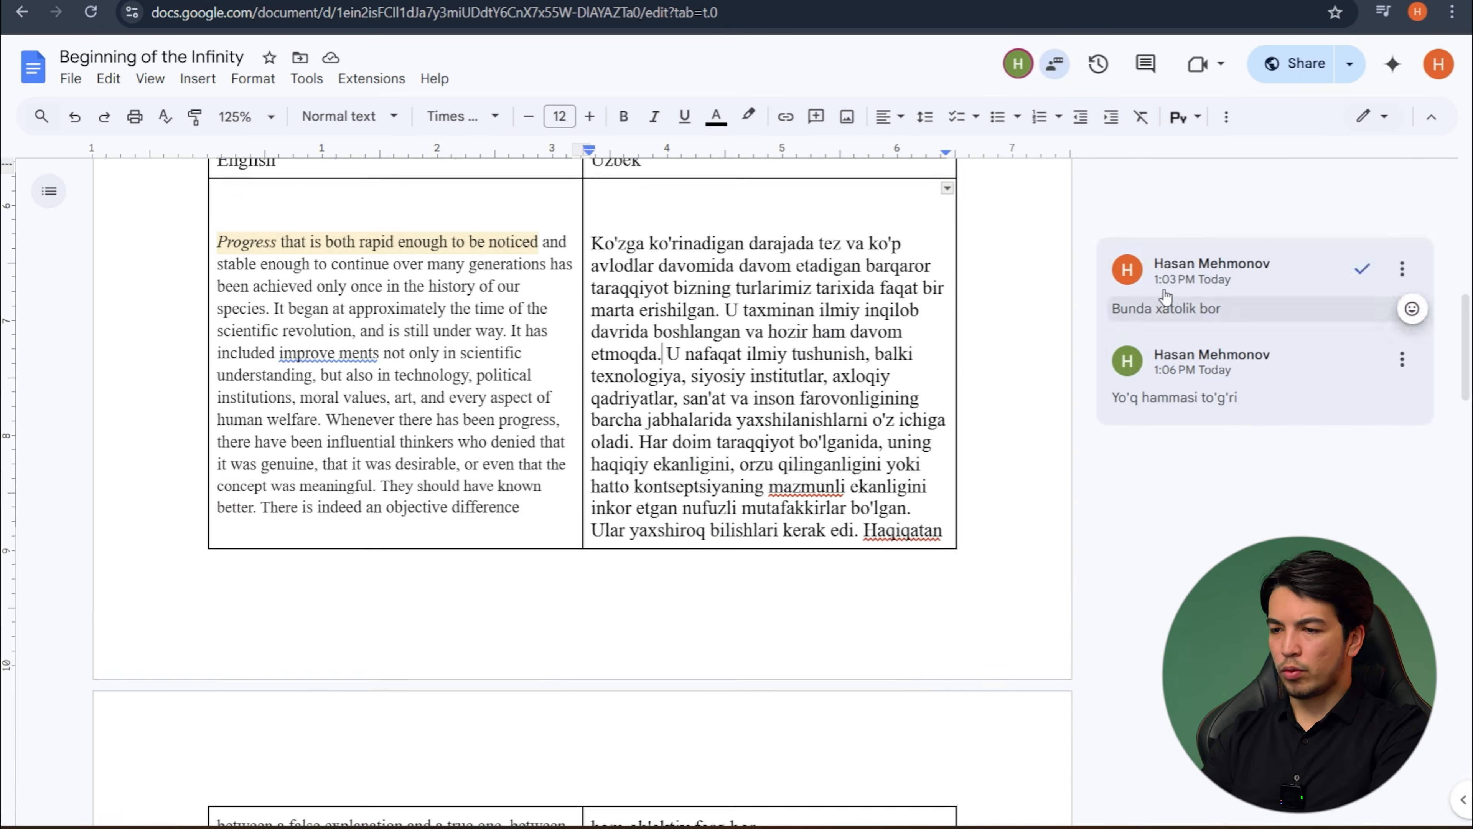
pyautogui.click(244, 116)
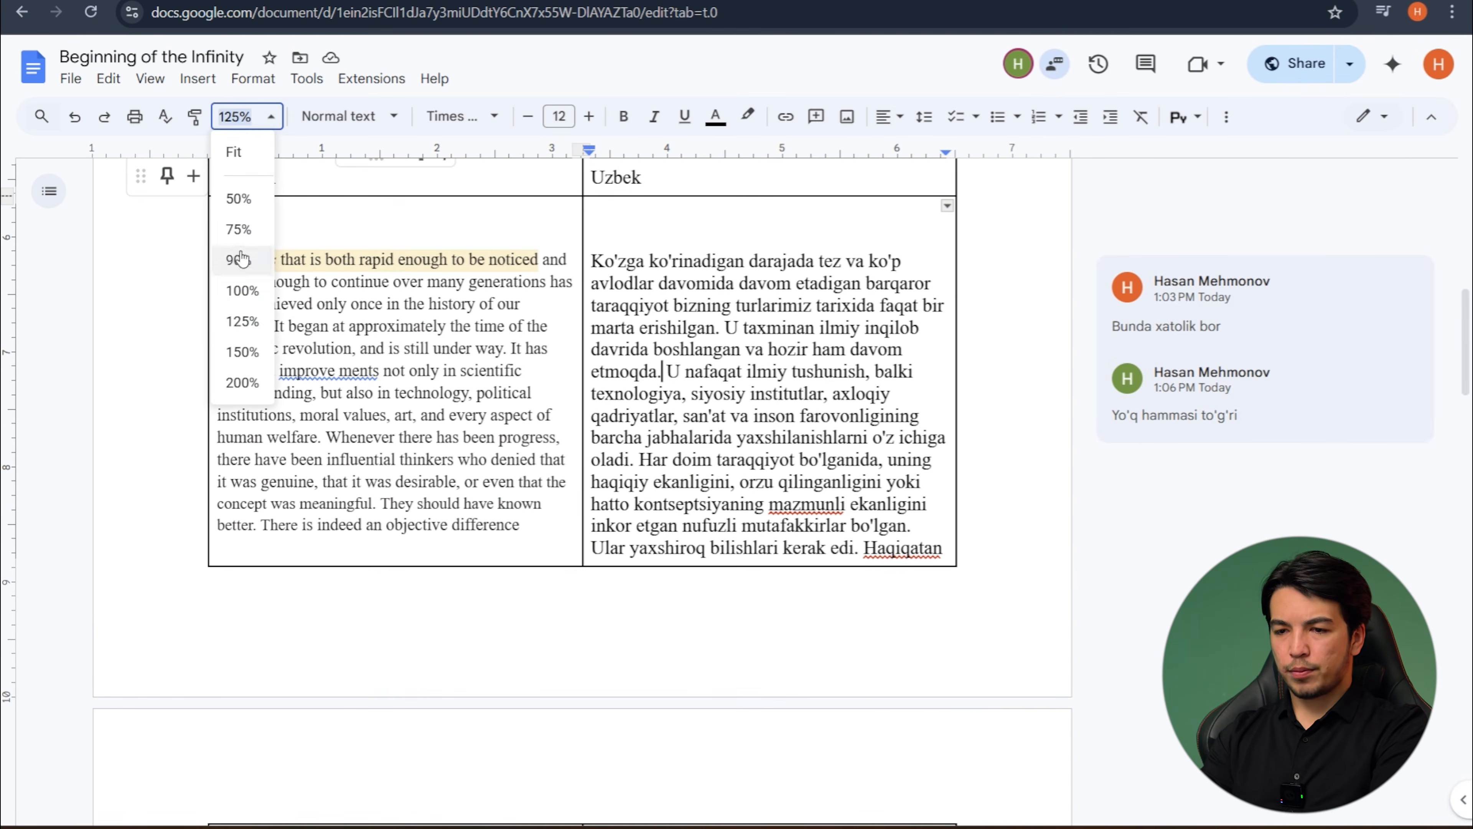
pyautogui.click(242, 290)
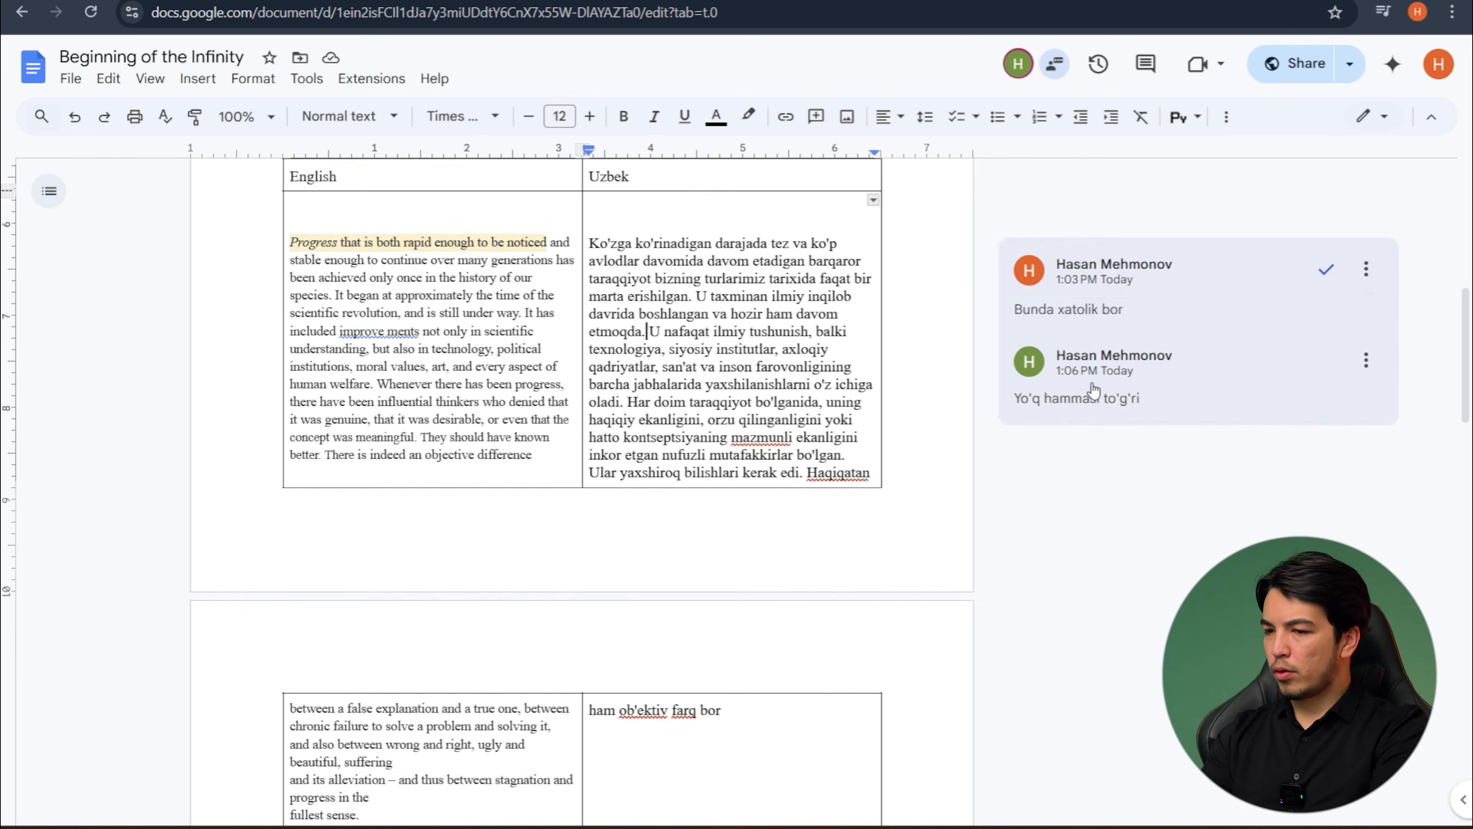
pyautogui.scroll(-1, 1124, 364)
pyautogui.scroll(2, 1124, 363)
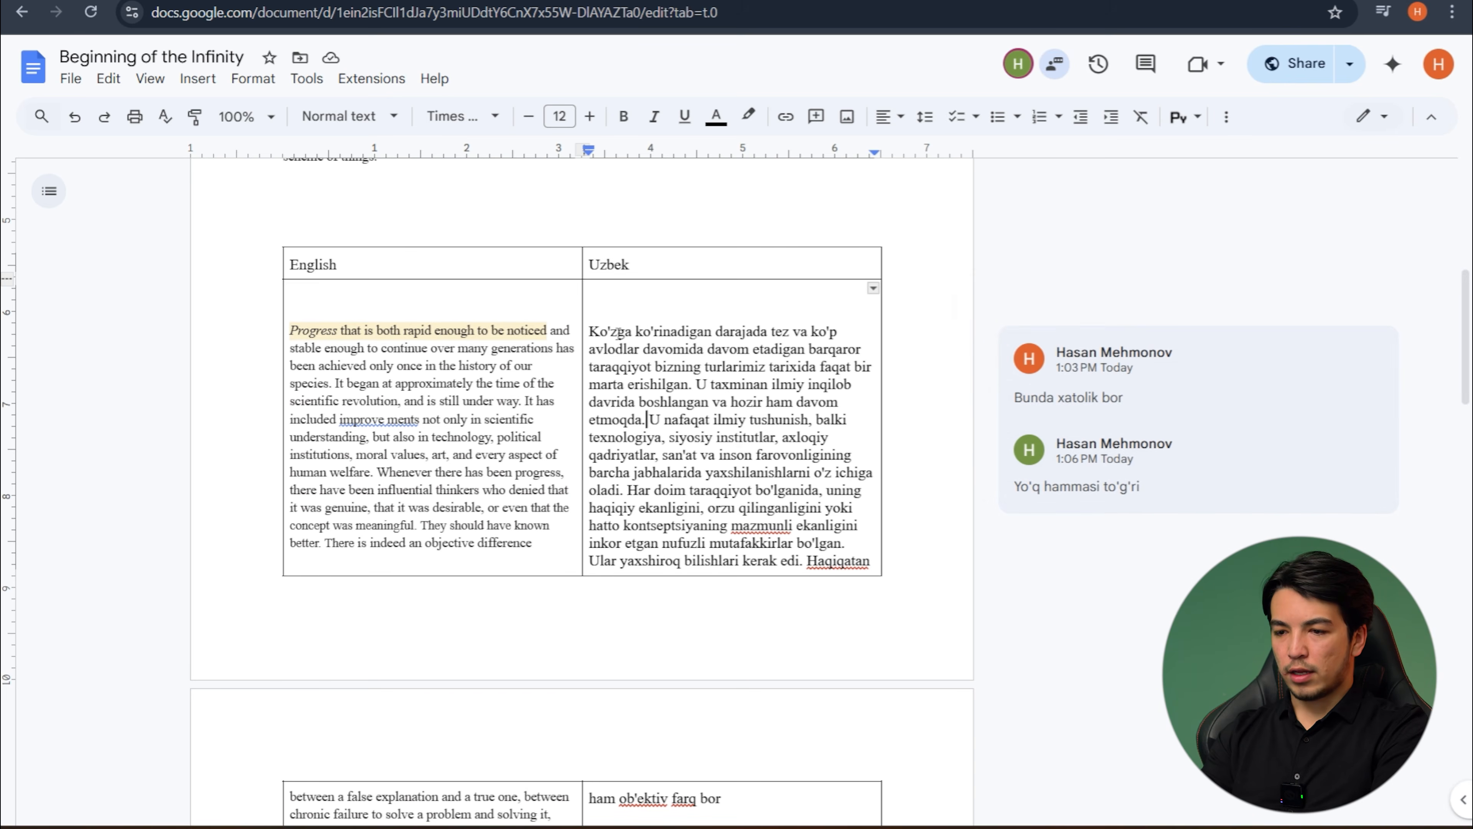
# - Select the word "approximately" in the English cell and switch to suggesting mode
pyautogui.moveTo(345, 383); pyautogui.dragTo(426, 384)
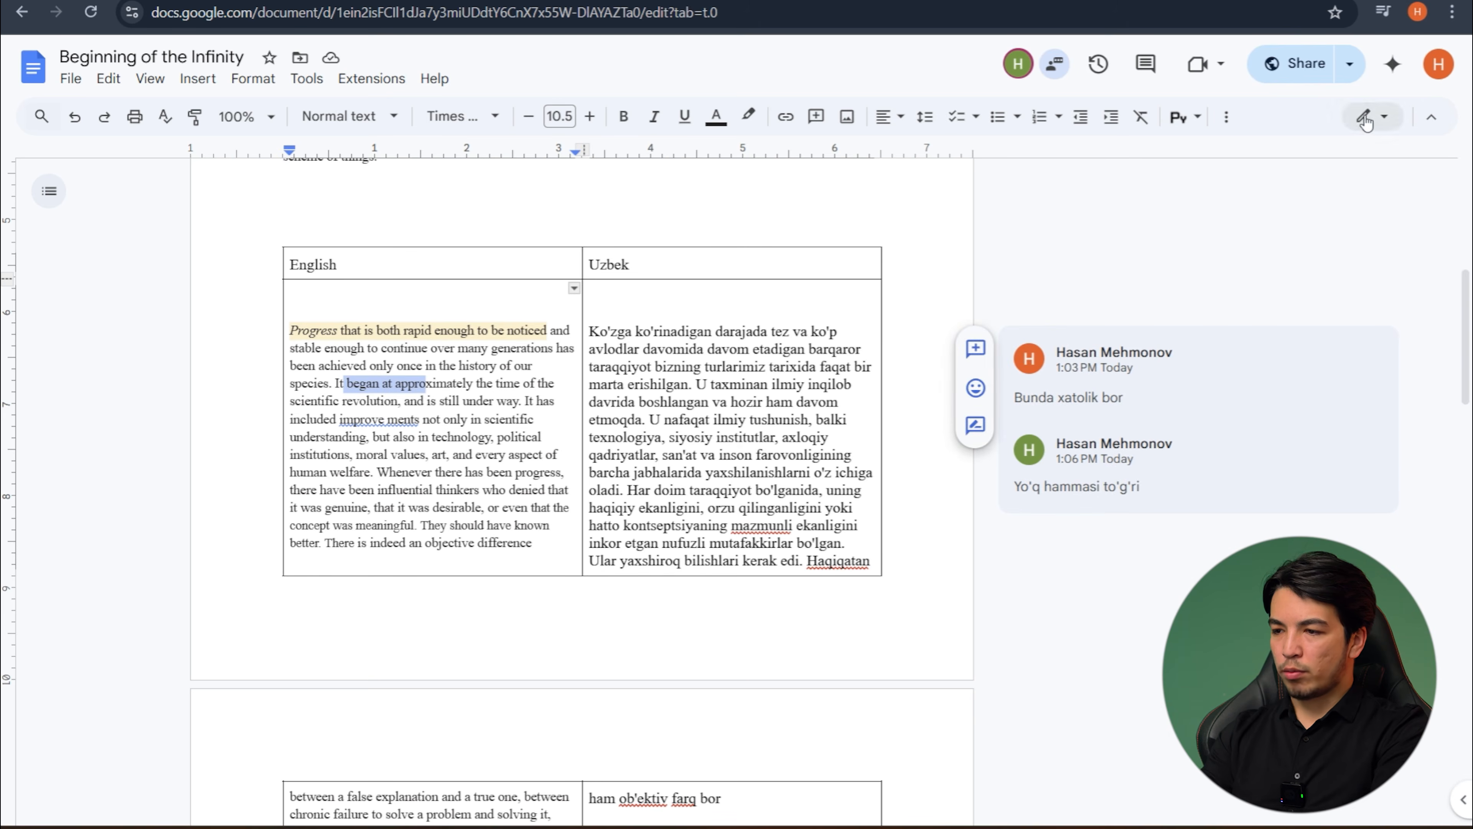
pyautogui.click(389, 408)
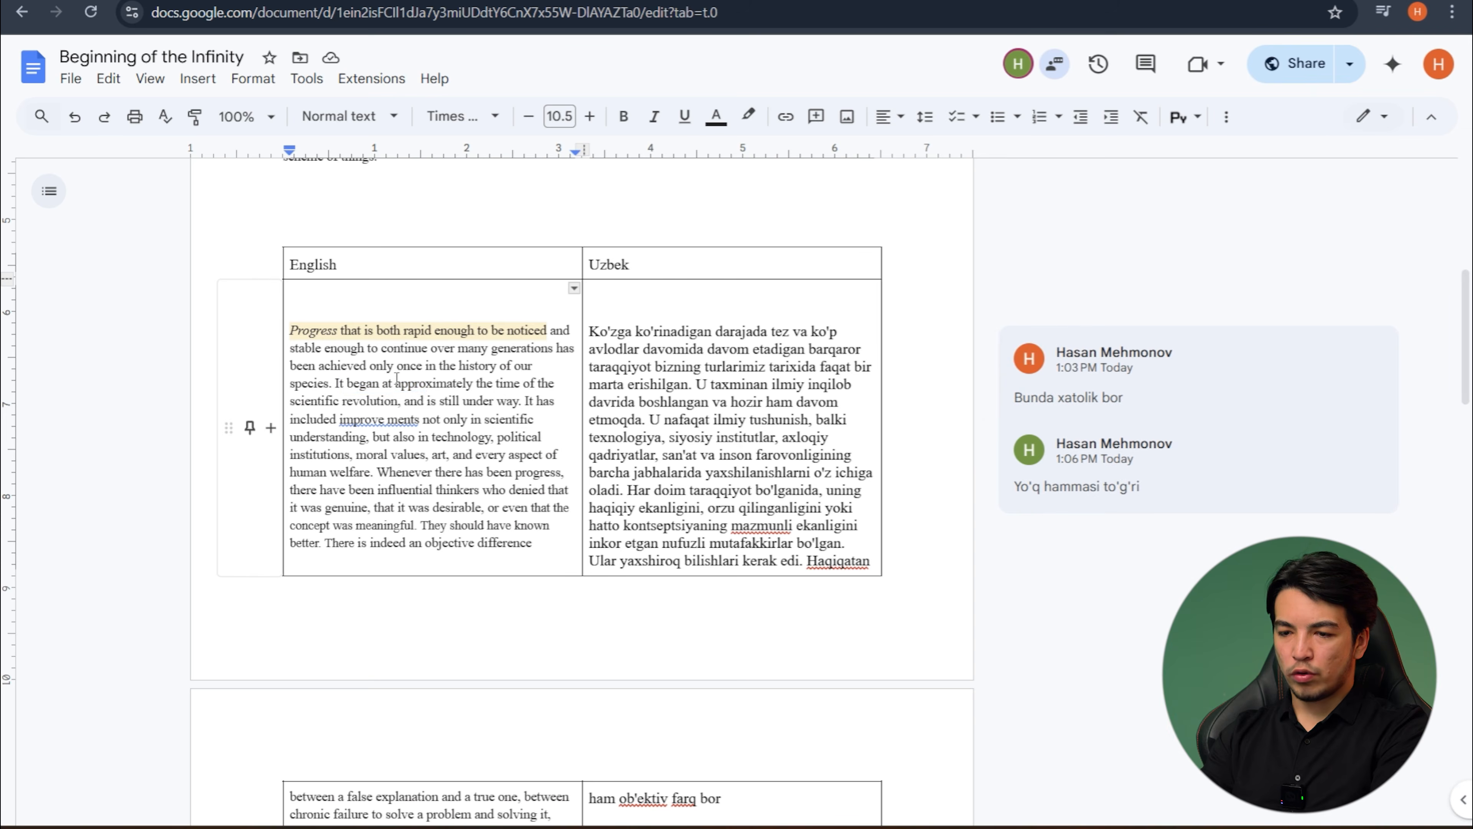
pyautogui.moveTo(395, 383); pyautogui.dragTo(474, 388)
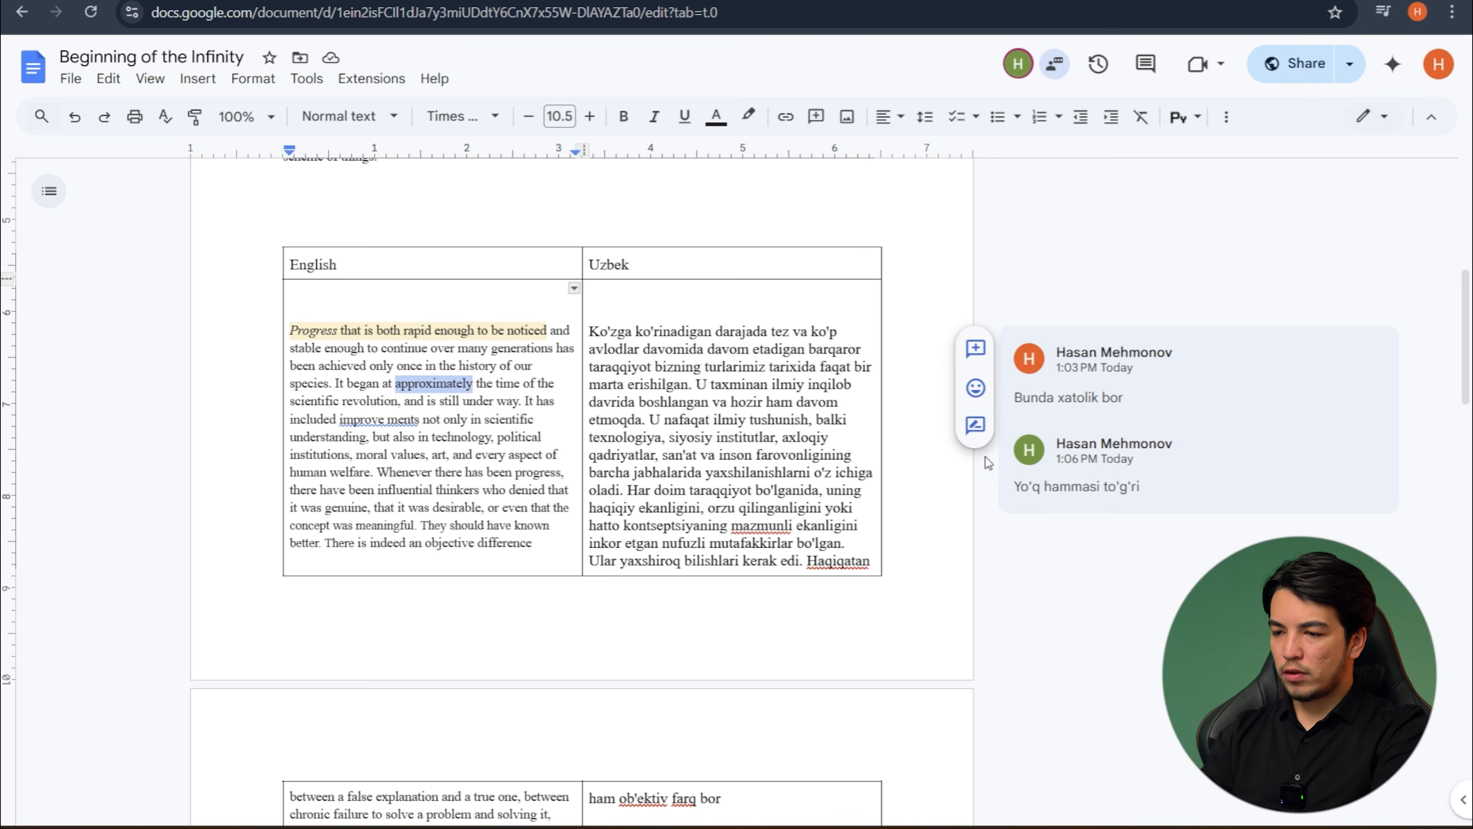
pyautogui.click(977, 426)
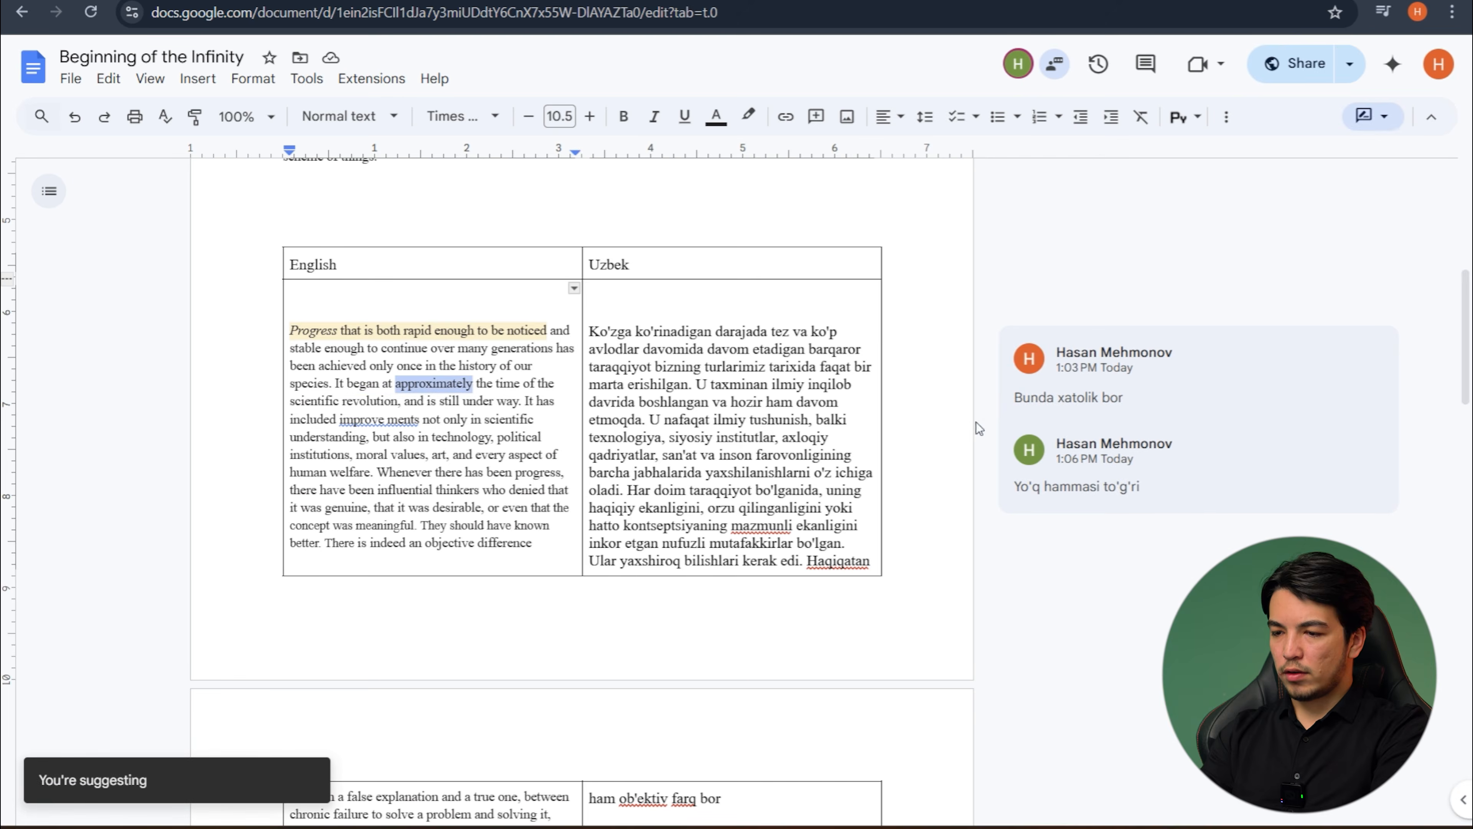
# - Suggest replacing "approximately" with the placeholder text "aksjdnakjcdkjdbn" in the English cell
pyautogui.click(475, 383)
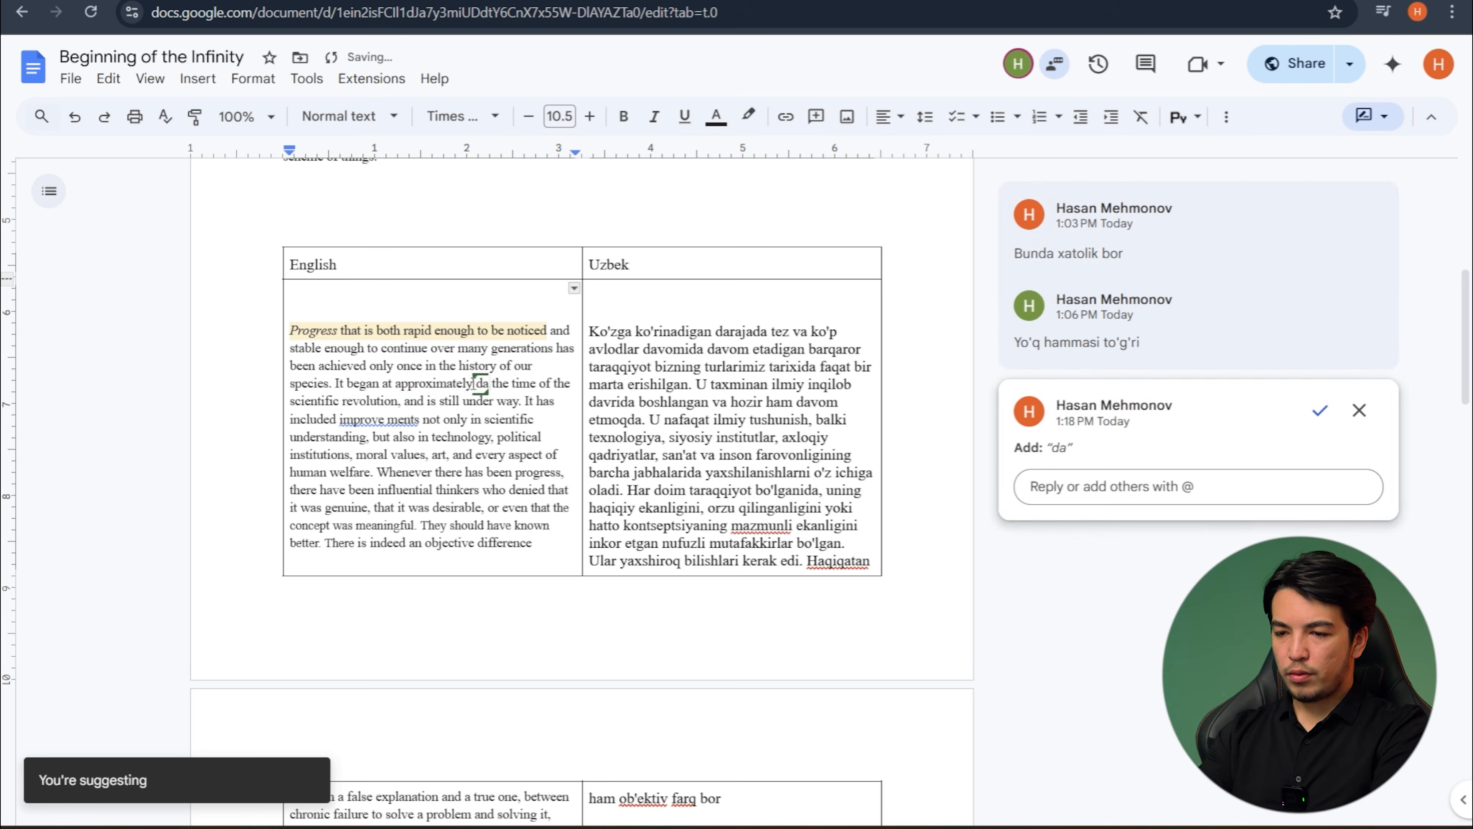
pyautogui.press('BackSpace')
pyautogui.press('BackSpace')
pyautogui.press('BackSpace')
pyautogui.press('BackSpace')
pyautogui.press('BackSpace')
pyautogui.press('BackSpace')
pyautogui.press('BackSpace')
pyautogui.press('BackSpace')
pyautogui.press('BackSpace')
pyautogui.press('BackSpace')
pyautogui.press('BackSpace')
pyautogui.press('BackSpace')
pyautogui.press('BackSpace')
pyautogui.press('BackSpace')
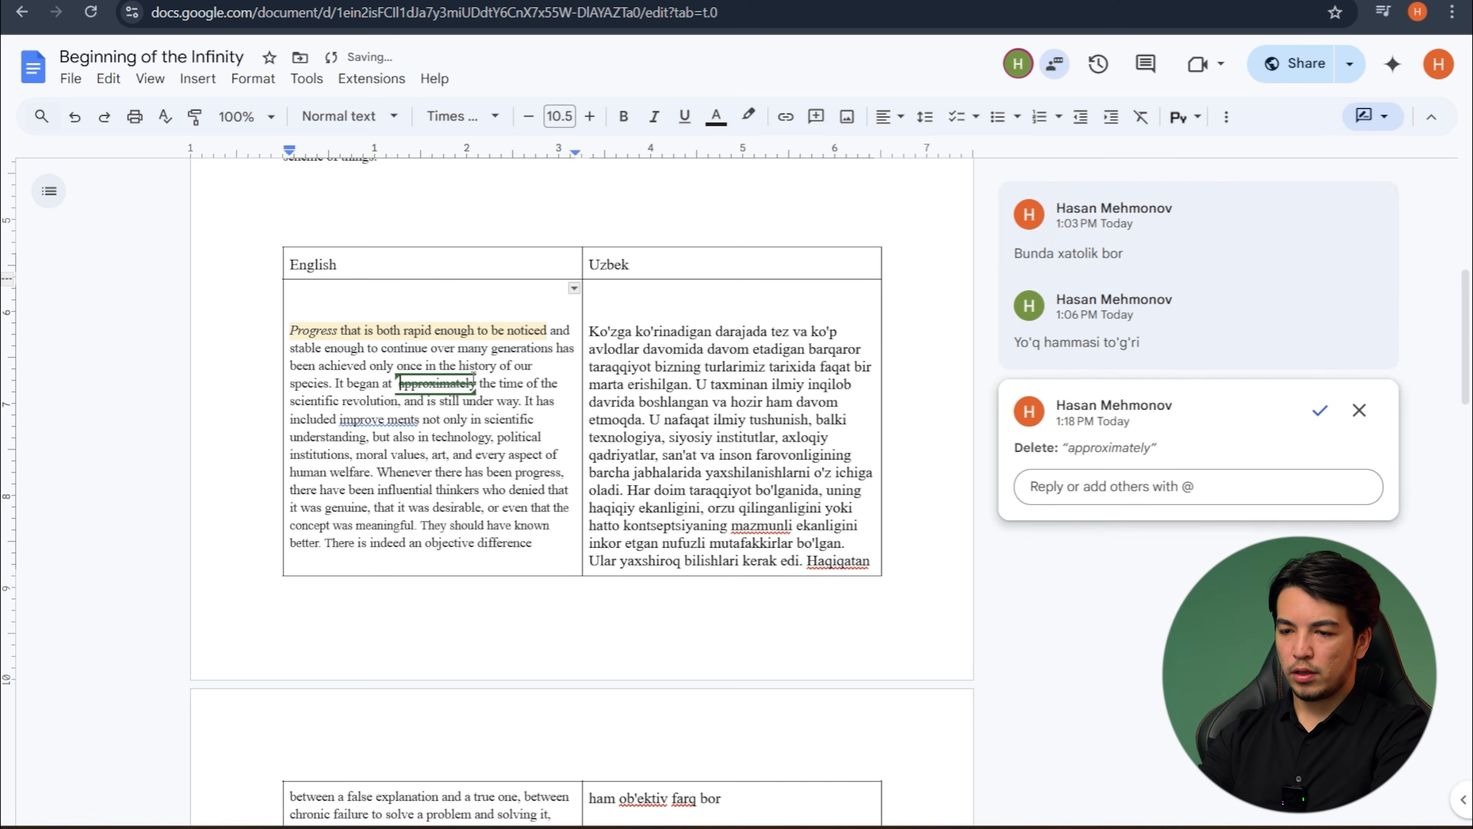
pyautogui.write('aksjdnakjcdkjdbnacd')
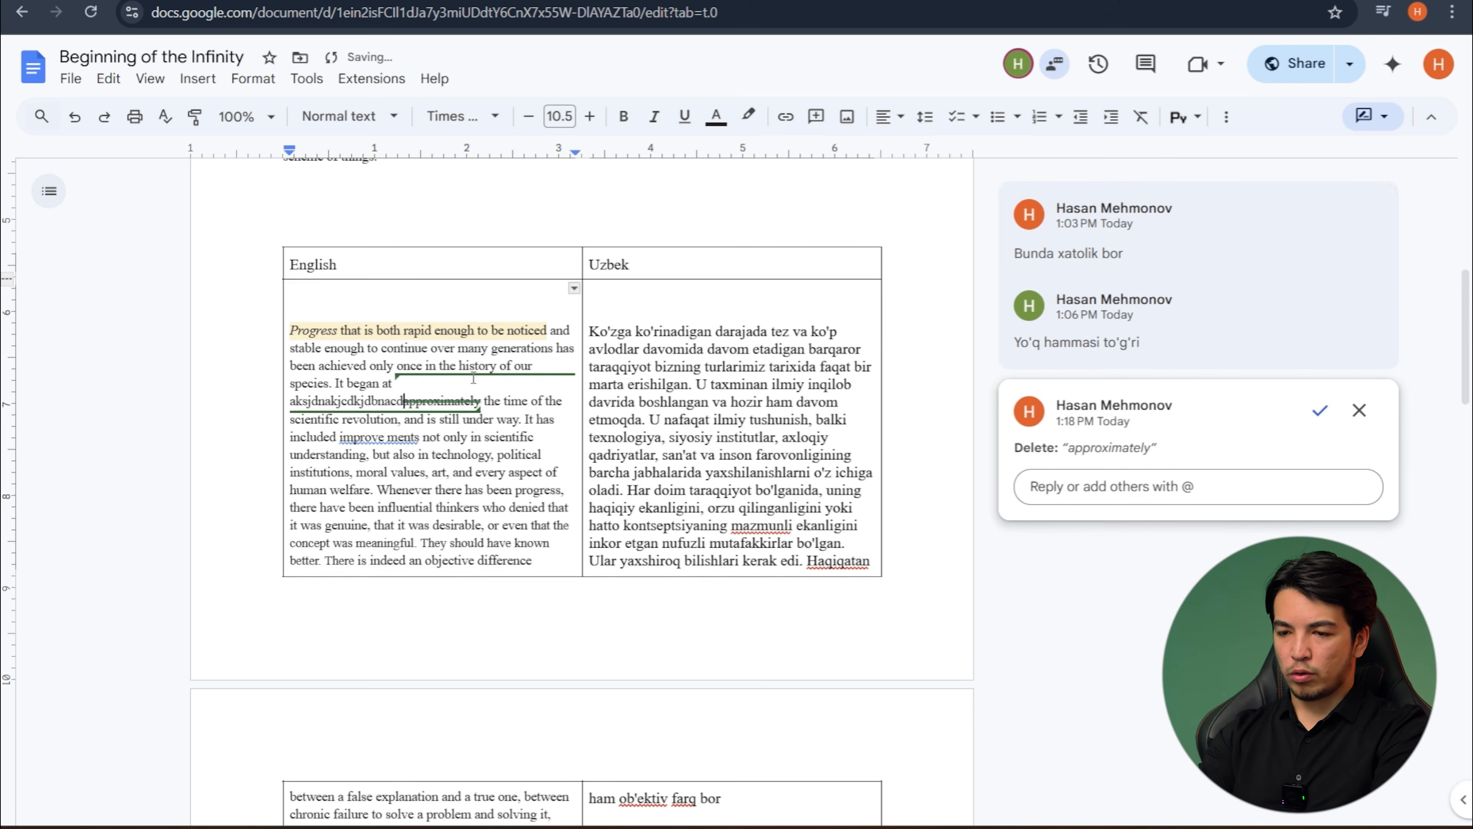
pyautogui.press('BackSpace')
pyautogui.press('BackSpace')
pyautogui.press('BackSpace')
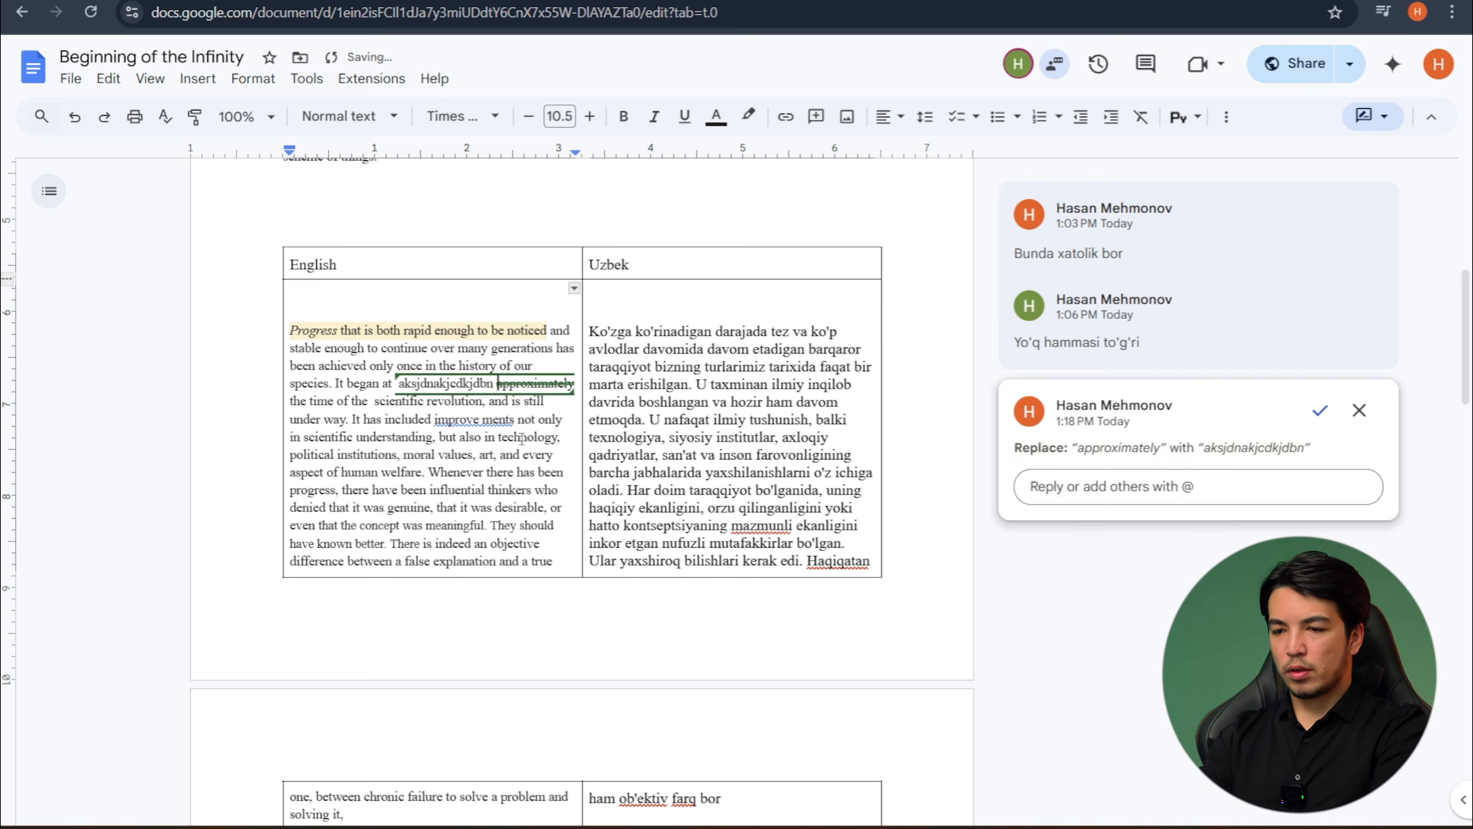
pyautogui.click(521, 436)
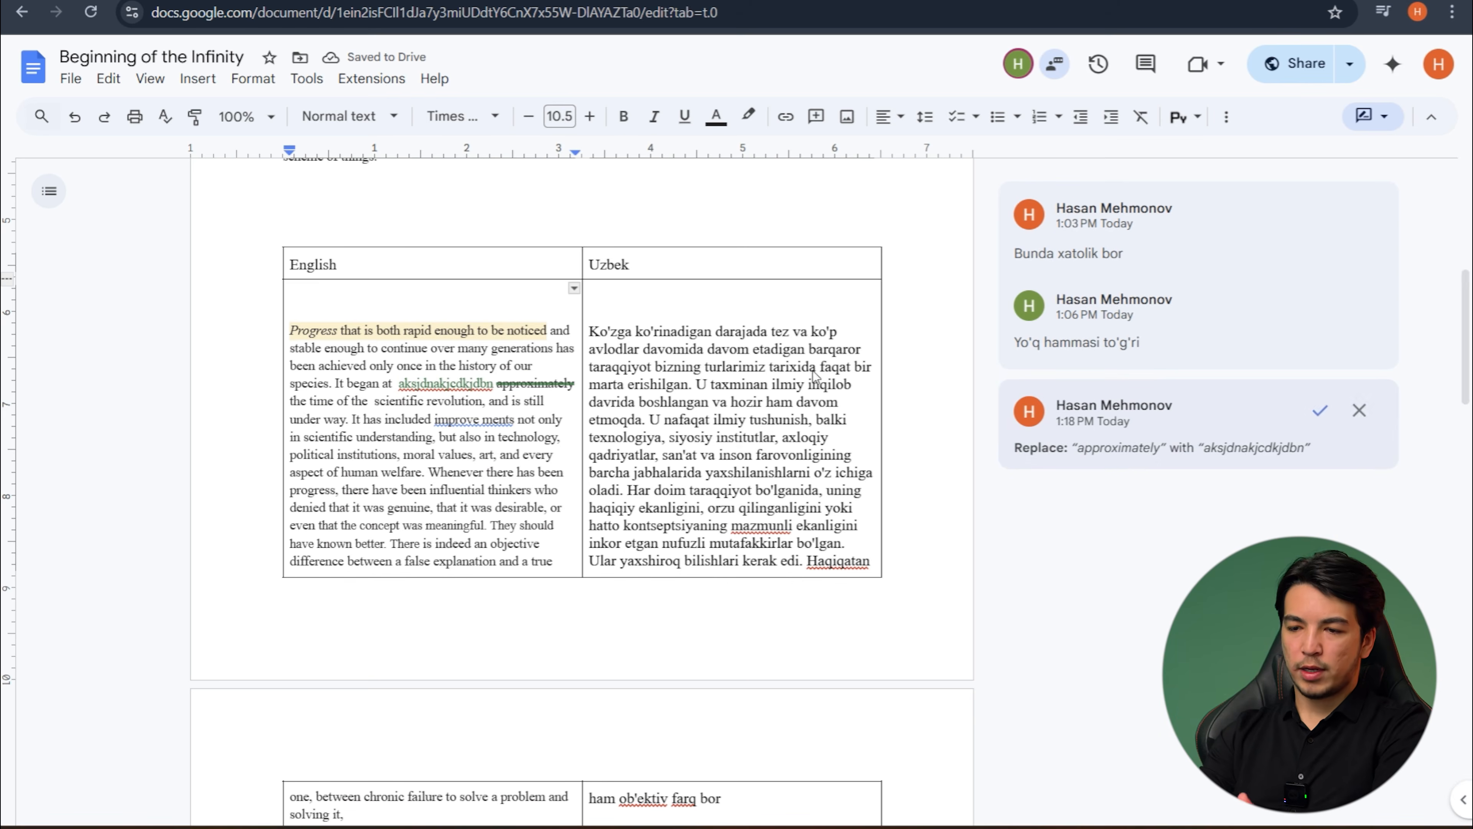
pyautogui.click(366, 420)
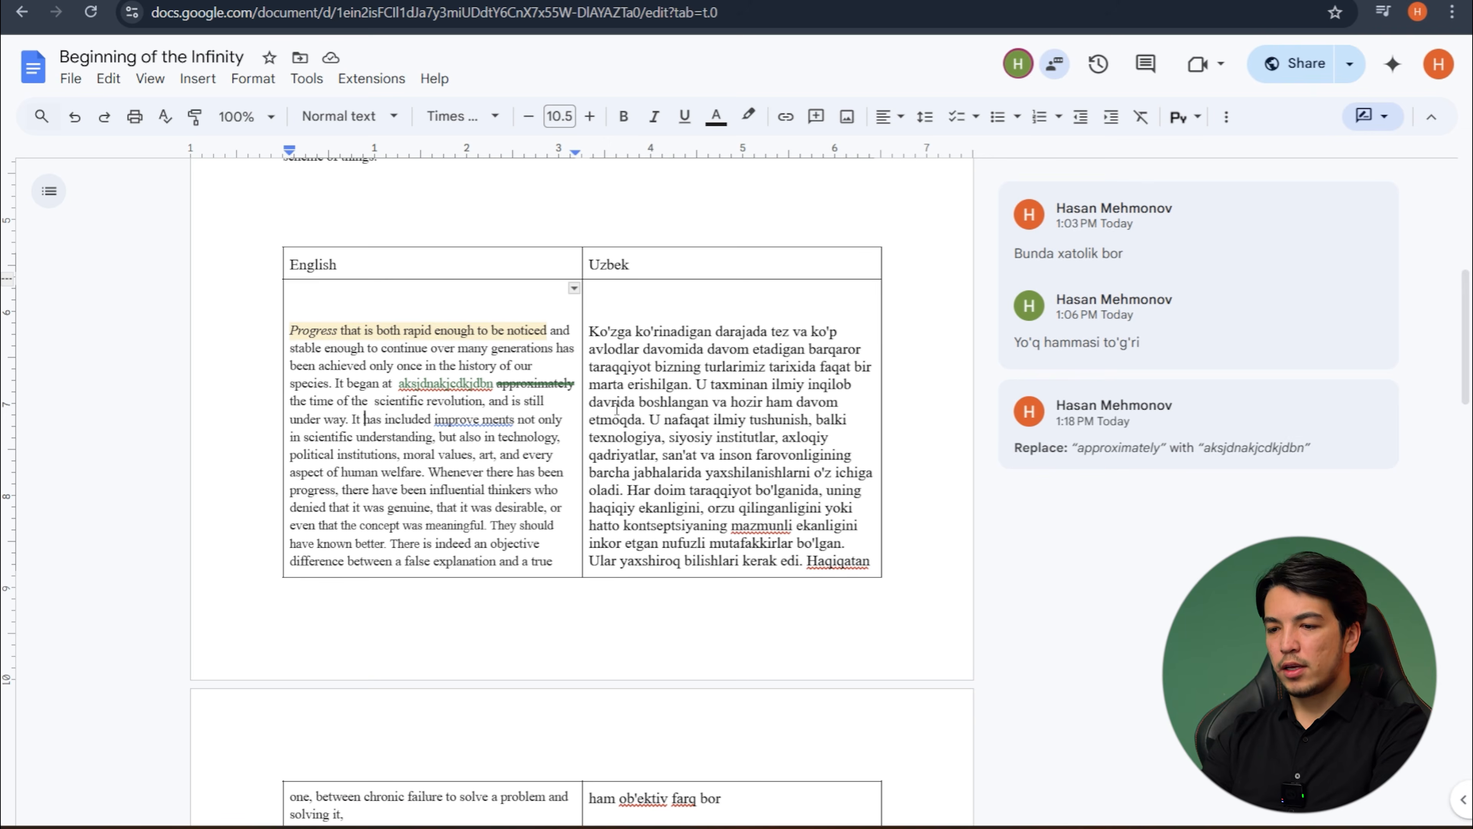
# - Suggest deleting the word "taxminan" in the Uzbek cell and inserting "odatda" directly before it as its replacement
pyautogui.click(696, 371)
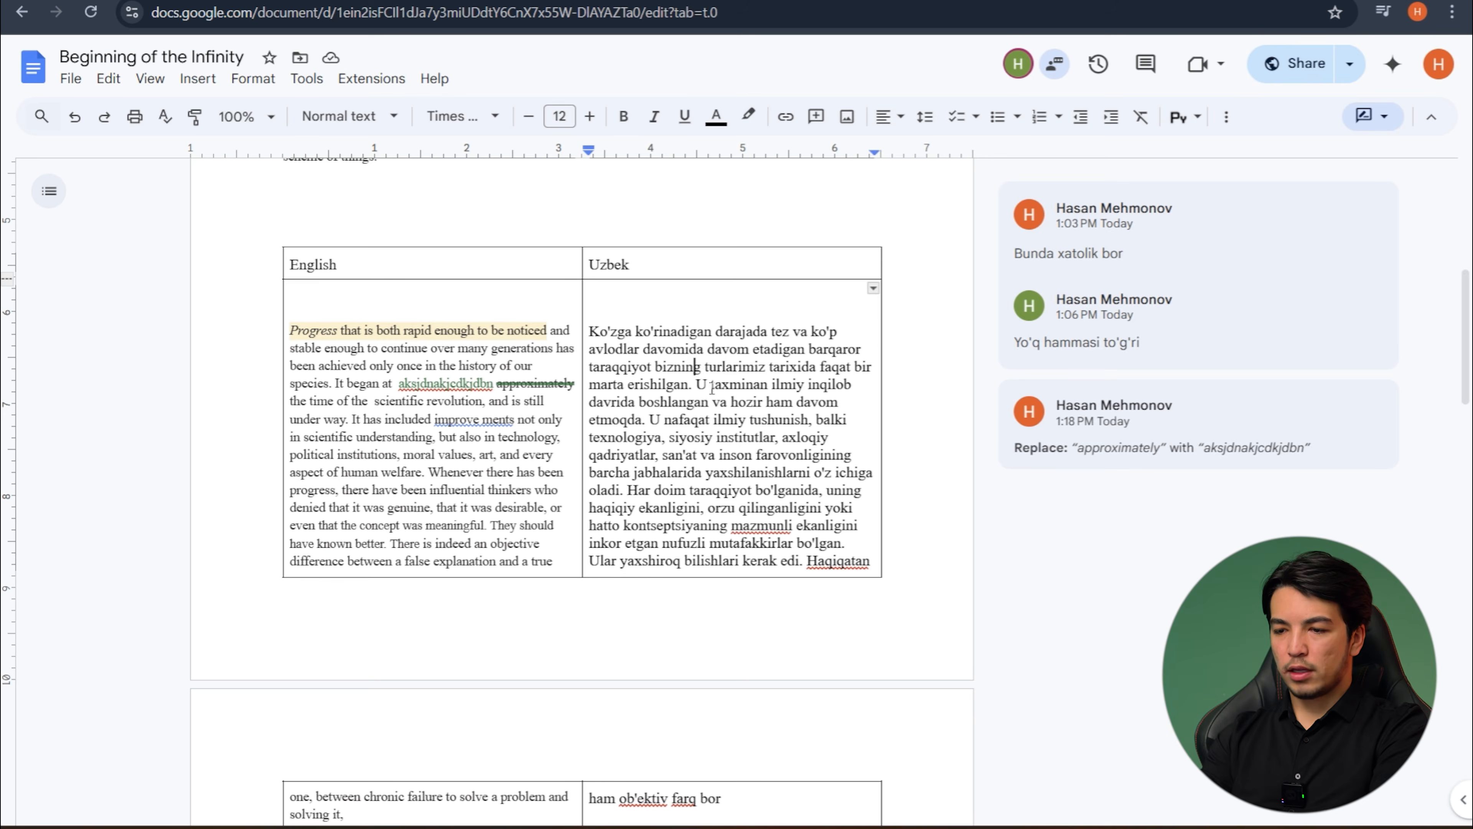
pyautogui.doubleClick(723, 384)
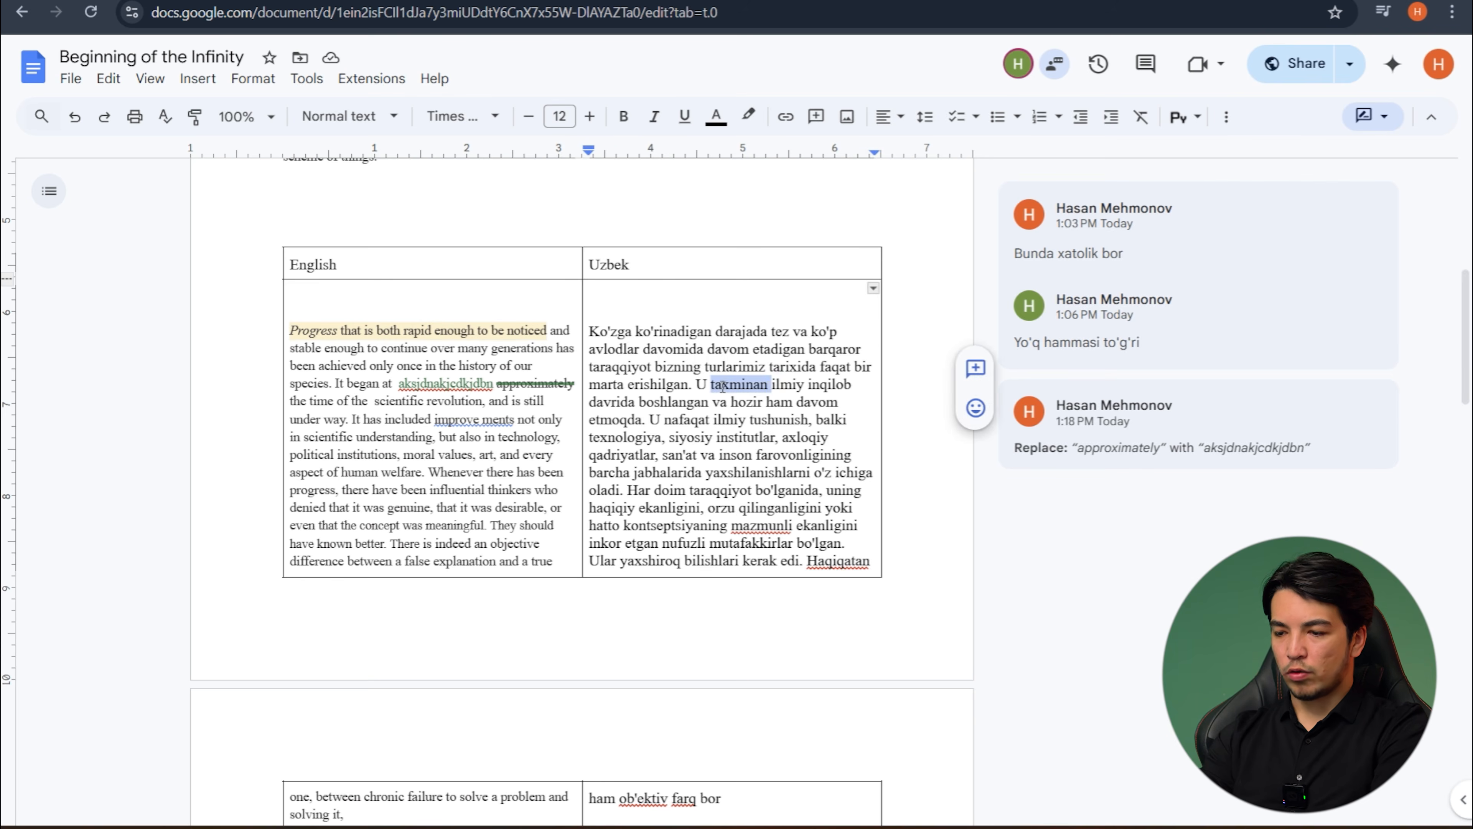
pyautogui.press('BackSpace')
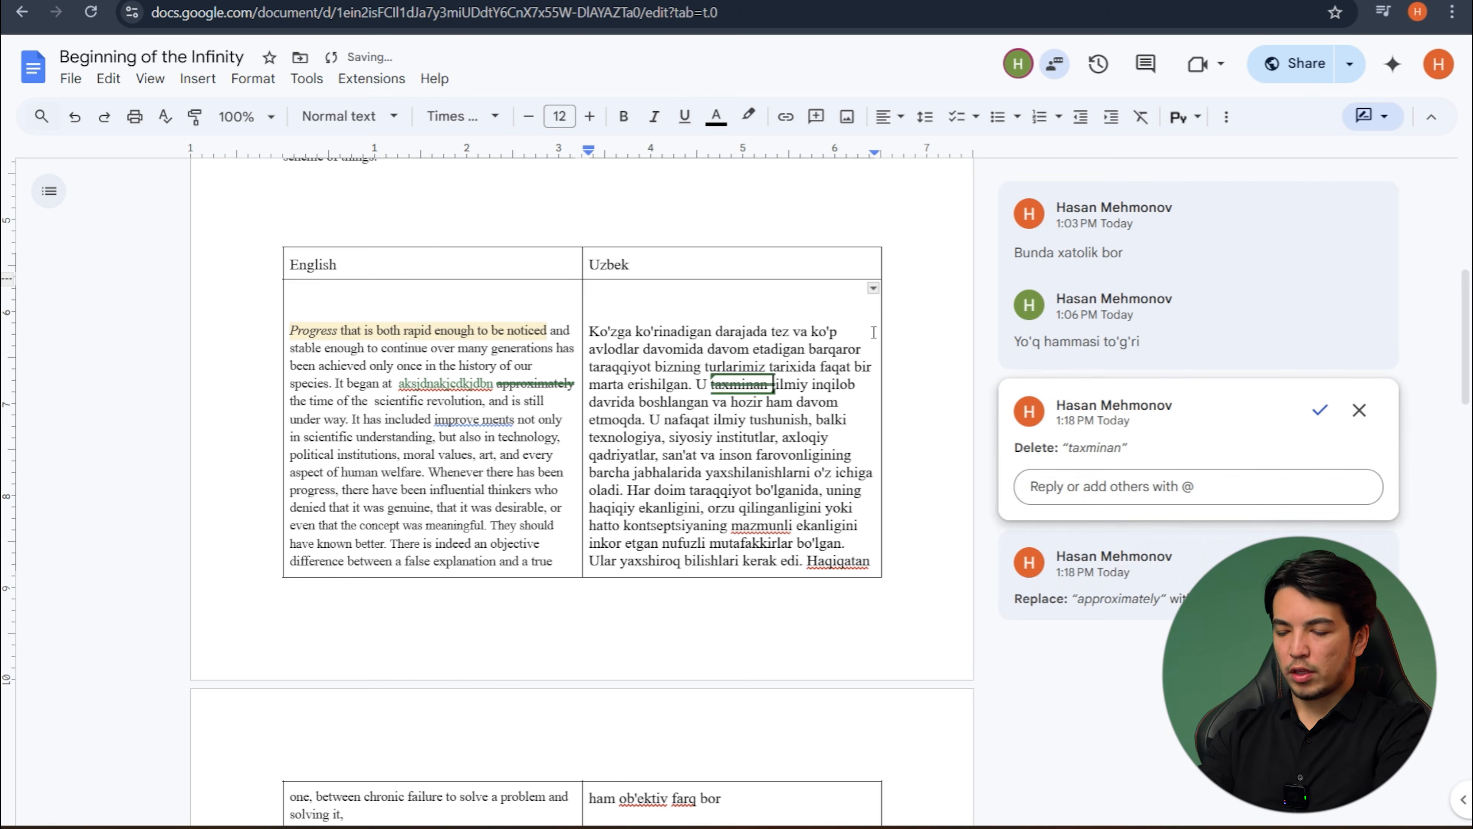
pyautogui.write('odatda')
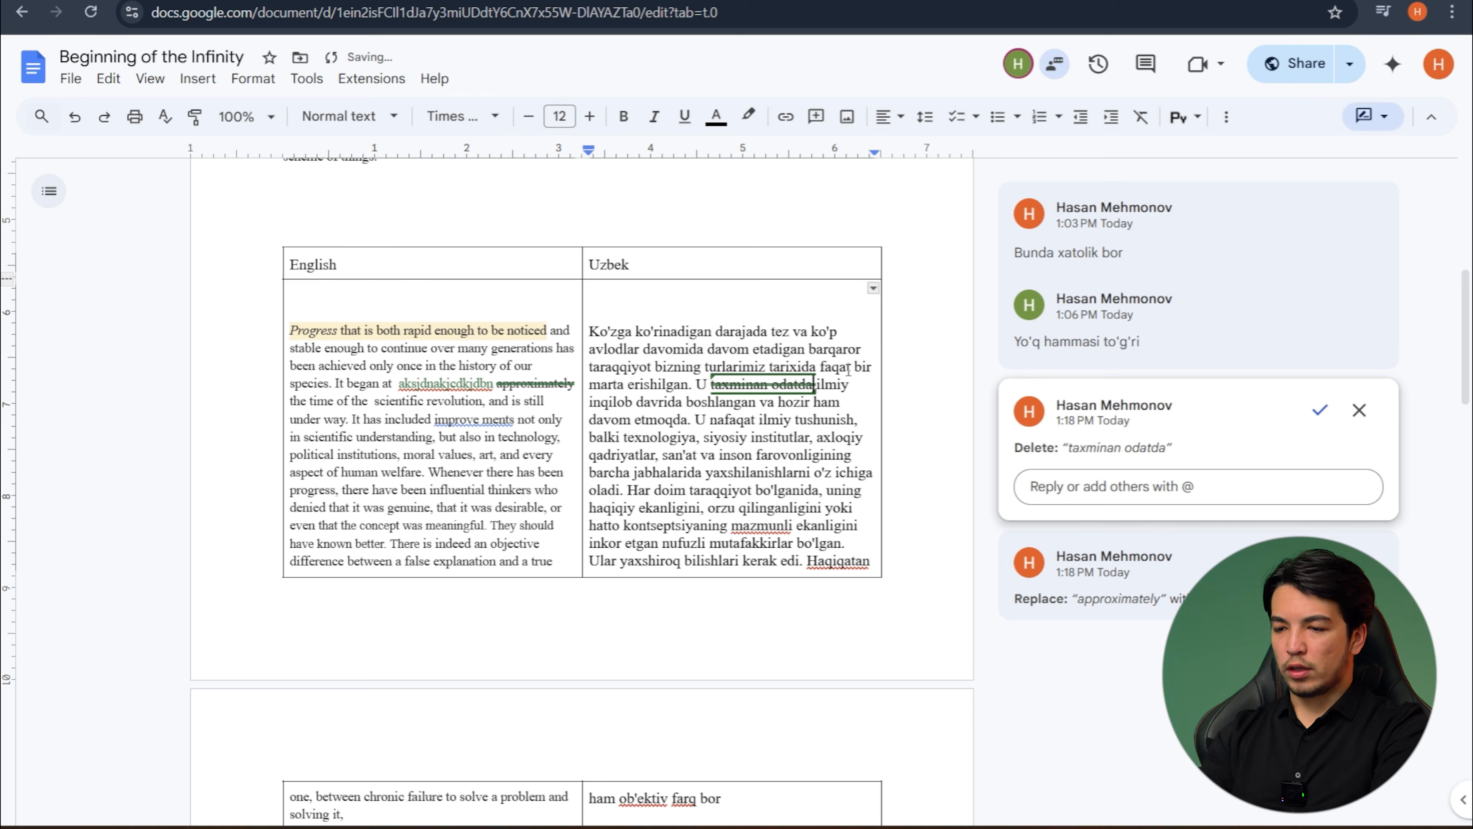
pyautogui.hotkey('ctrl', 'z')
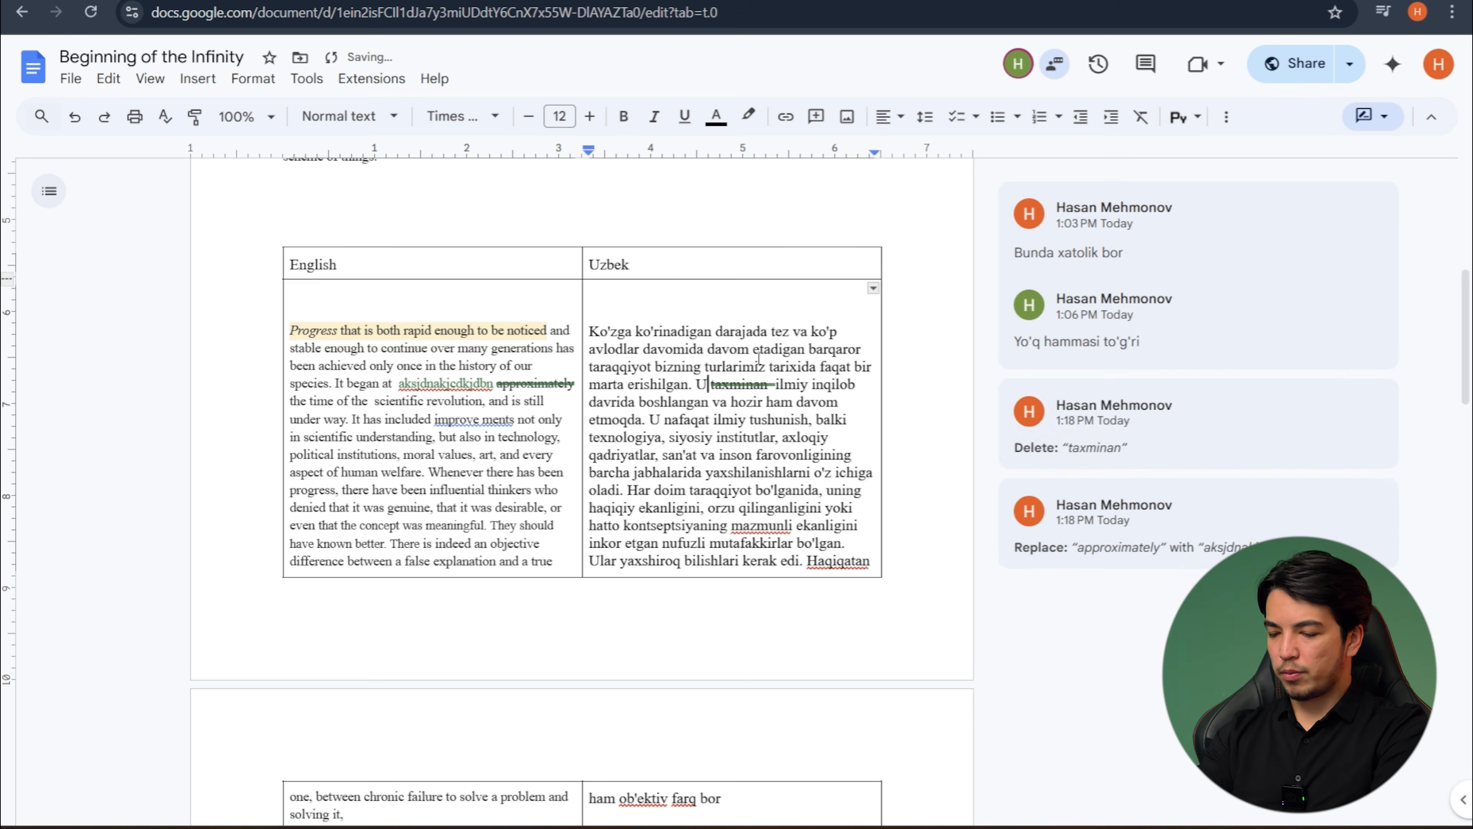
pyautogui.write('odatda')
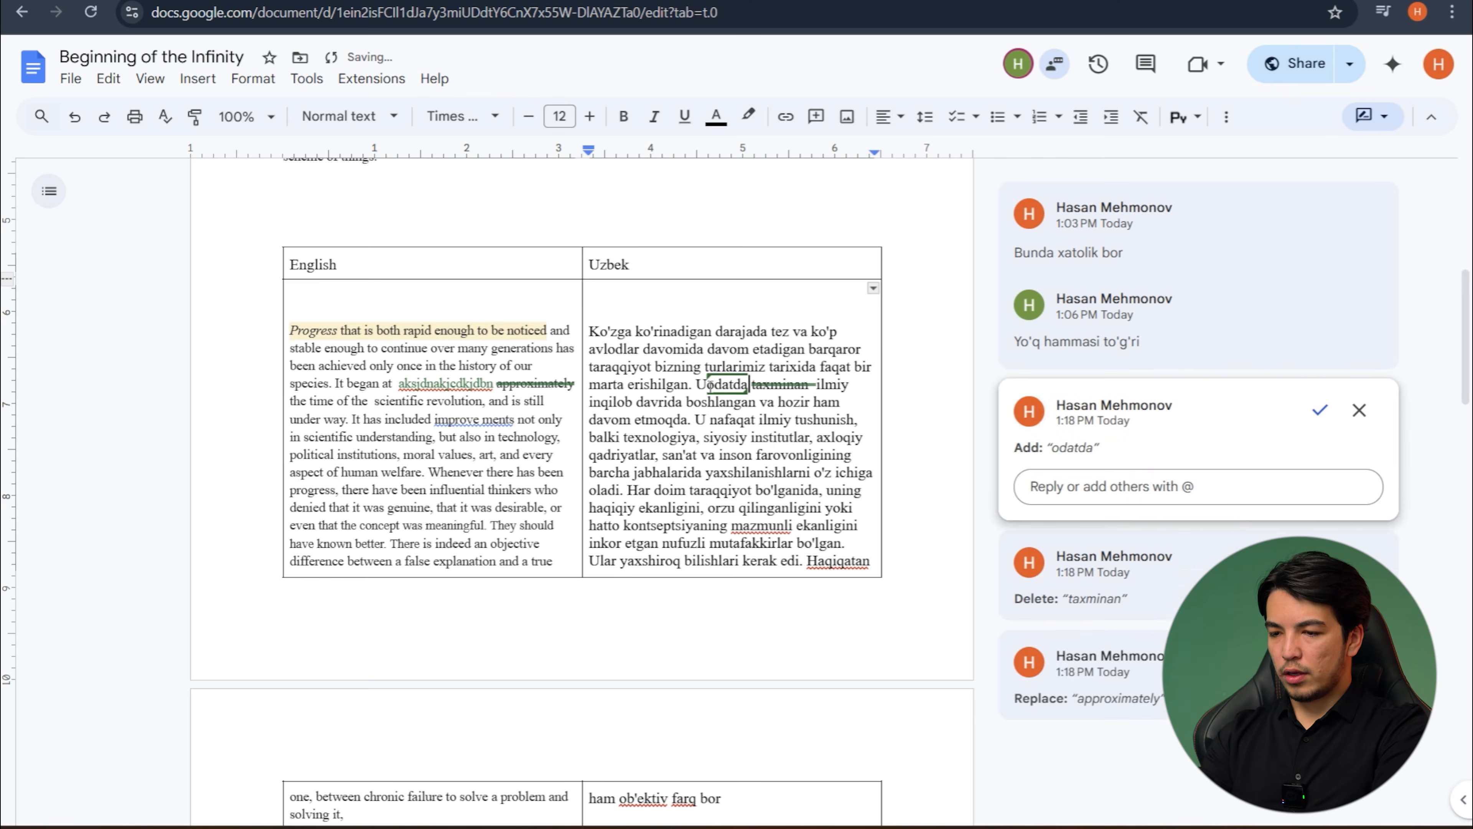
pyautogui.click(790, 452)
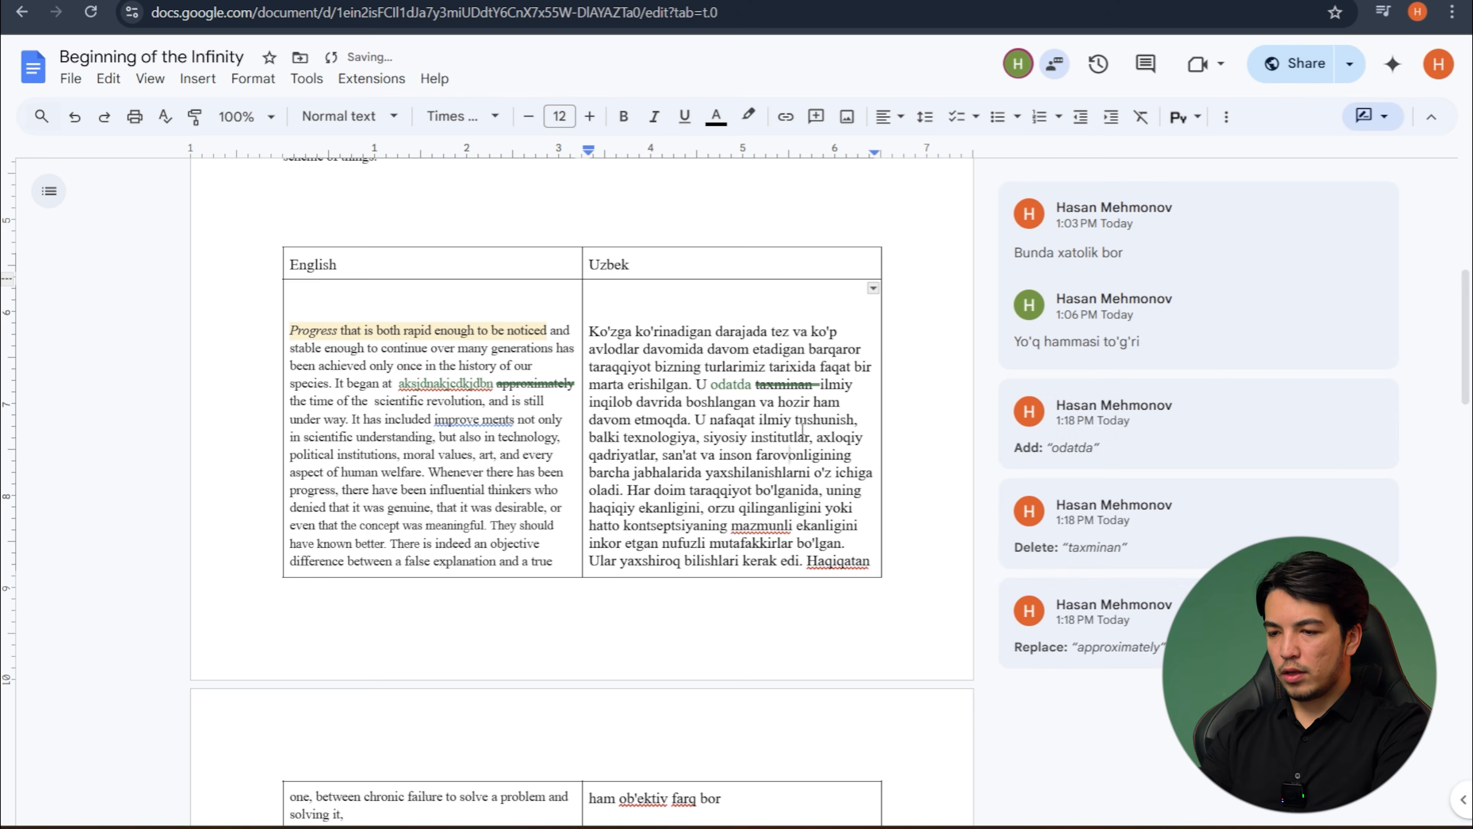
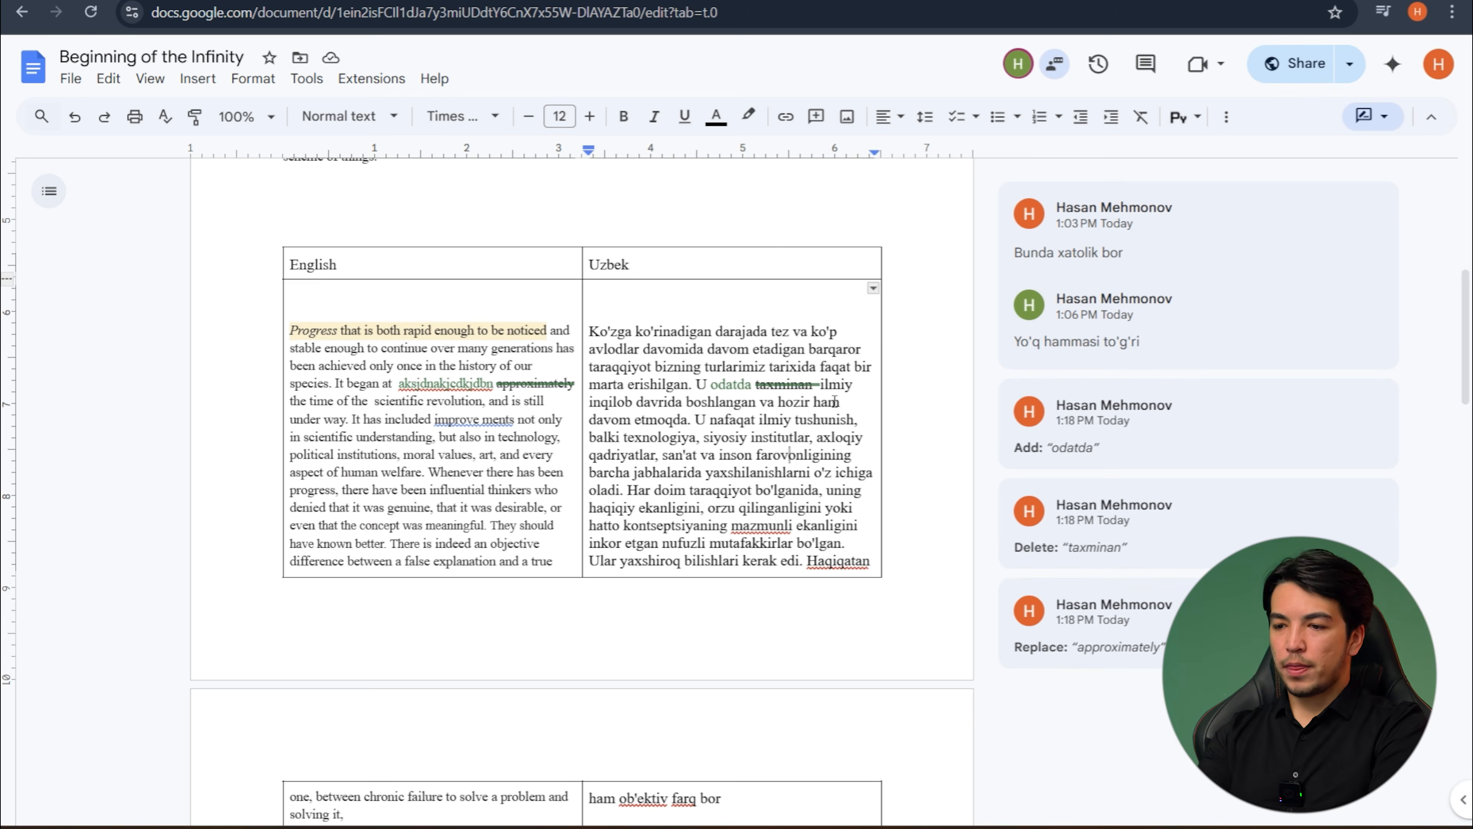
# - Reject the suggested insertion of "odatda" and accept the suggested deletion of "taxminan" in the Uzbek cell
pyautogui.click(749, 385)
pyautogui.click(1074, 476)
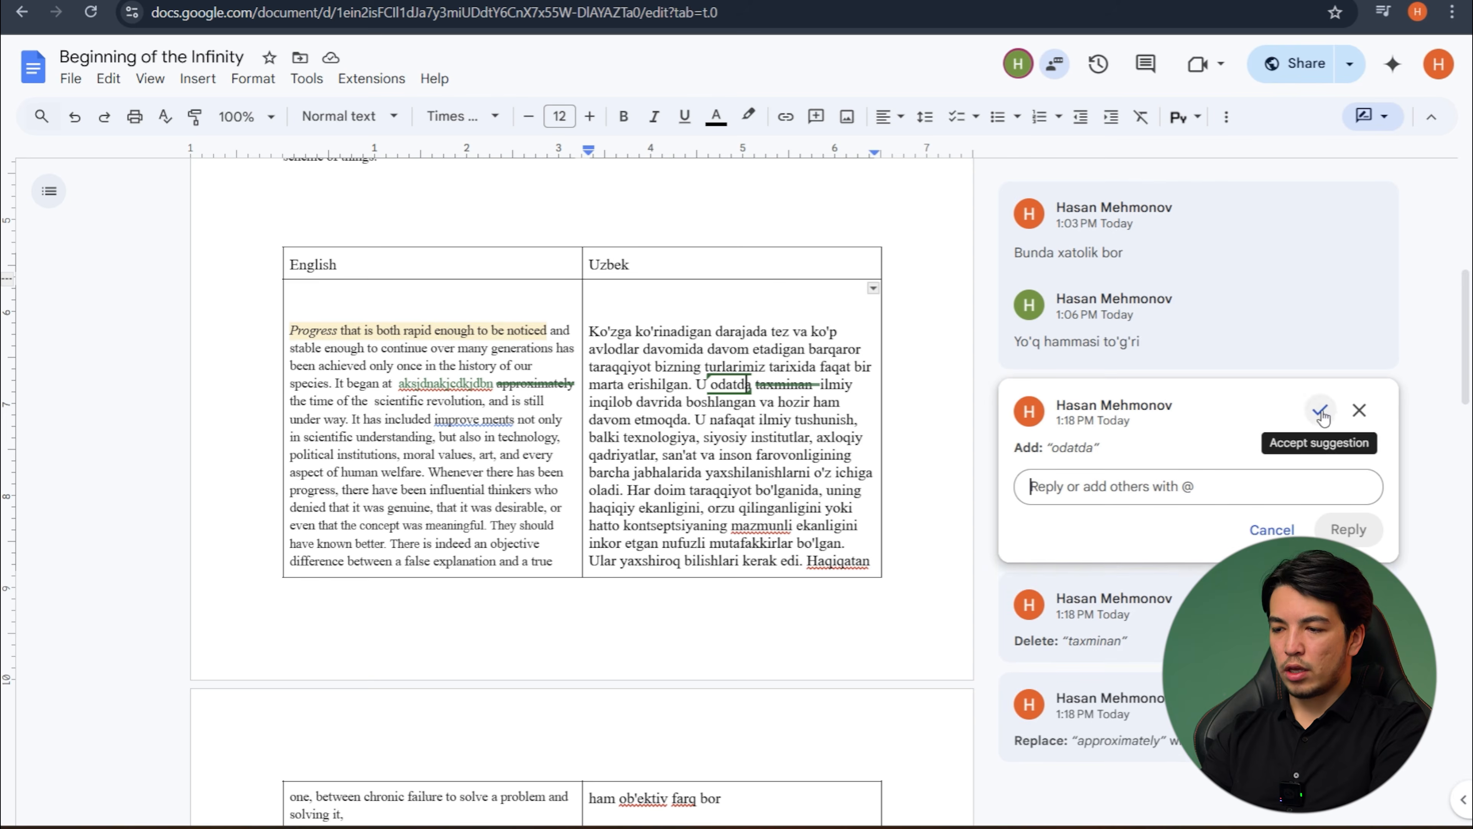
pyautogui.click(1358, 417)
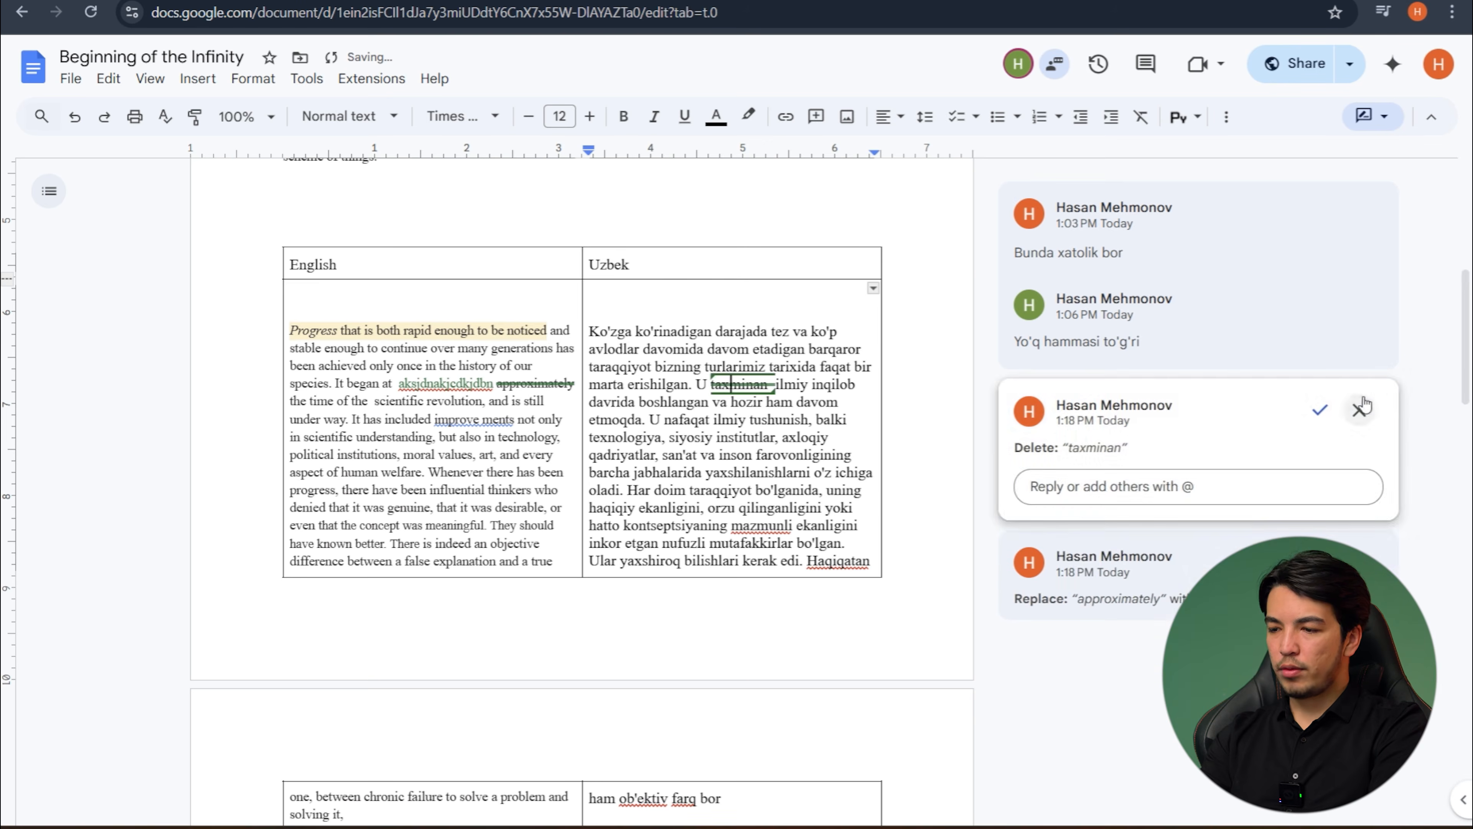
pyautogui.click(1359, 410)
pyautogui.hotkey('ctrl', 'z')
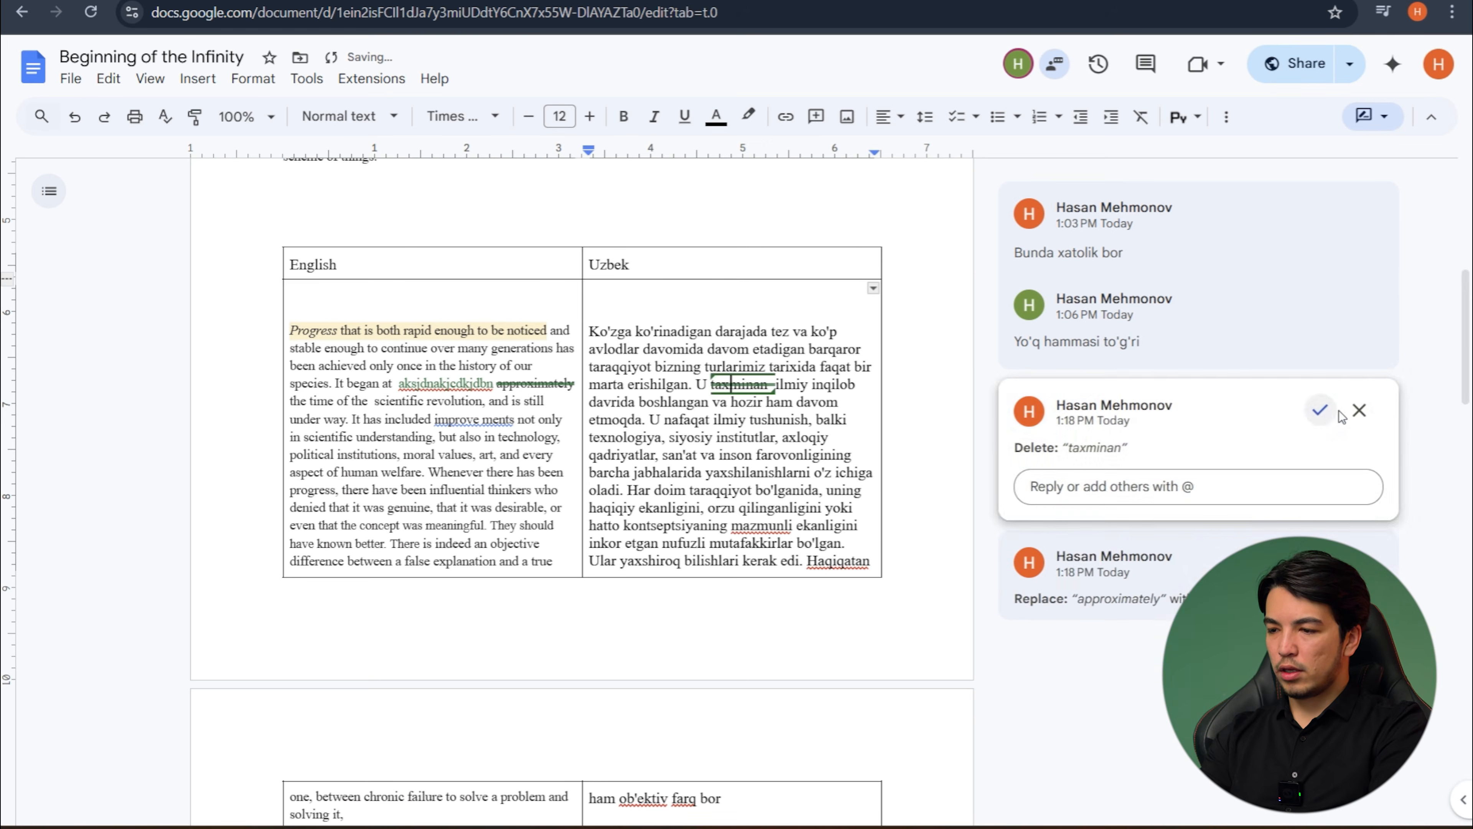
pyautogui.click(1321, 413)
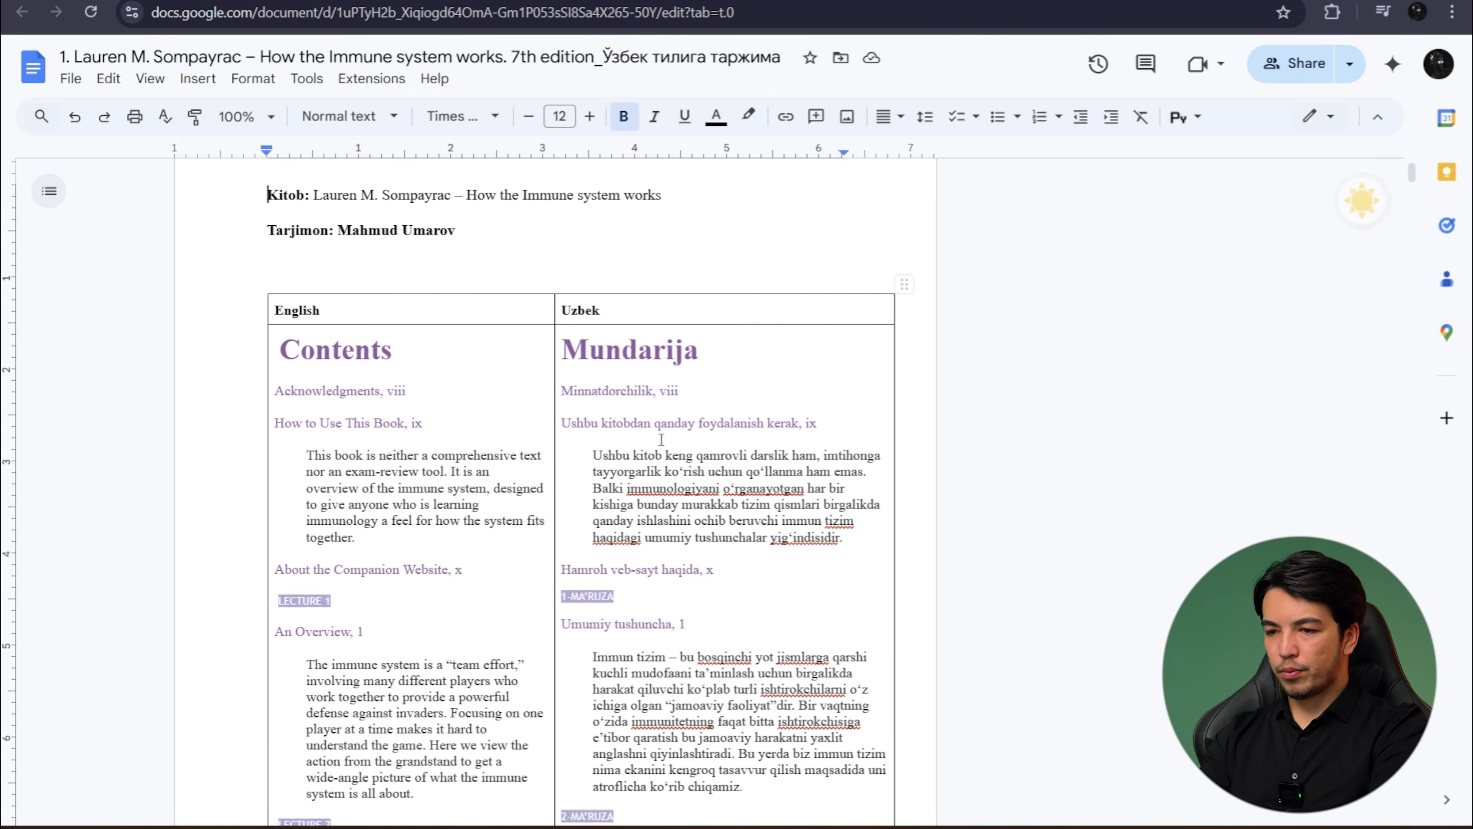
# - Switch to the "How the Immune system works" translation document and examine how its English and Uzbek columns, headings and figures are laid out
pyautogui.scroll(-1, 661, 439)
pyautogui.scroll(2, 661, 439)
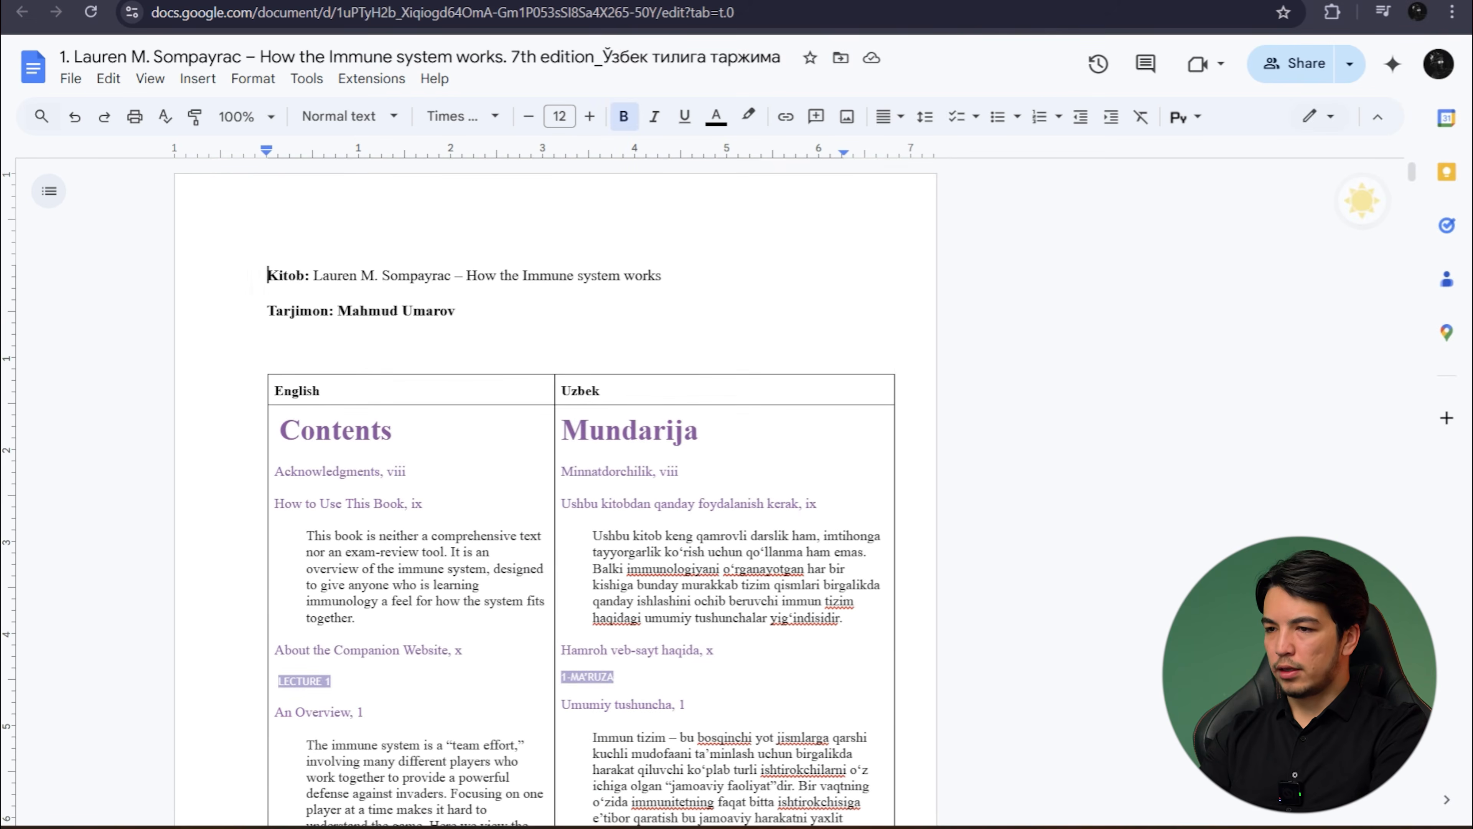
pyautogui.scroll(-20, 833, 525)
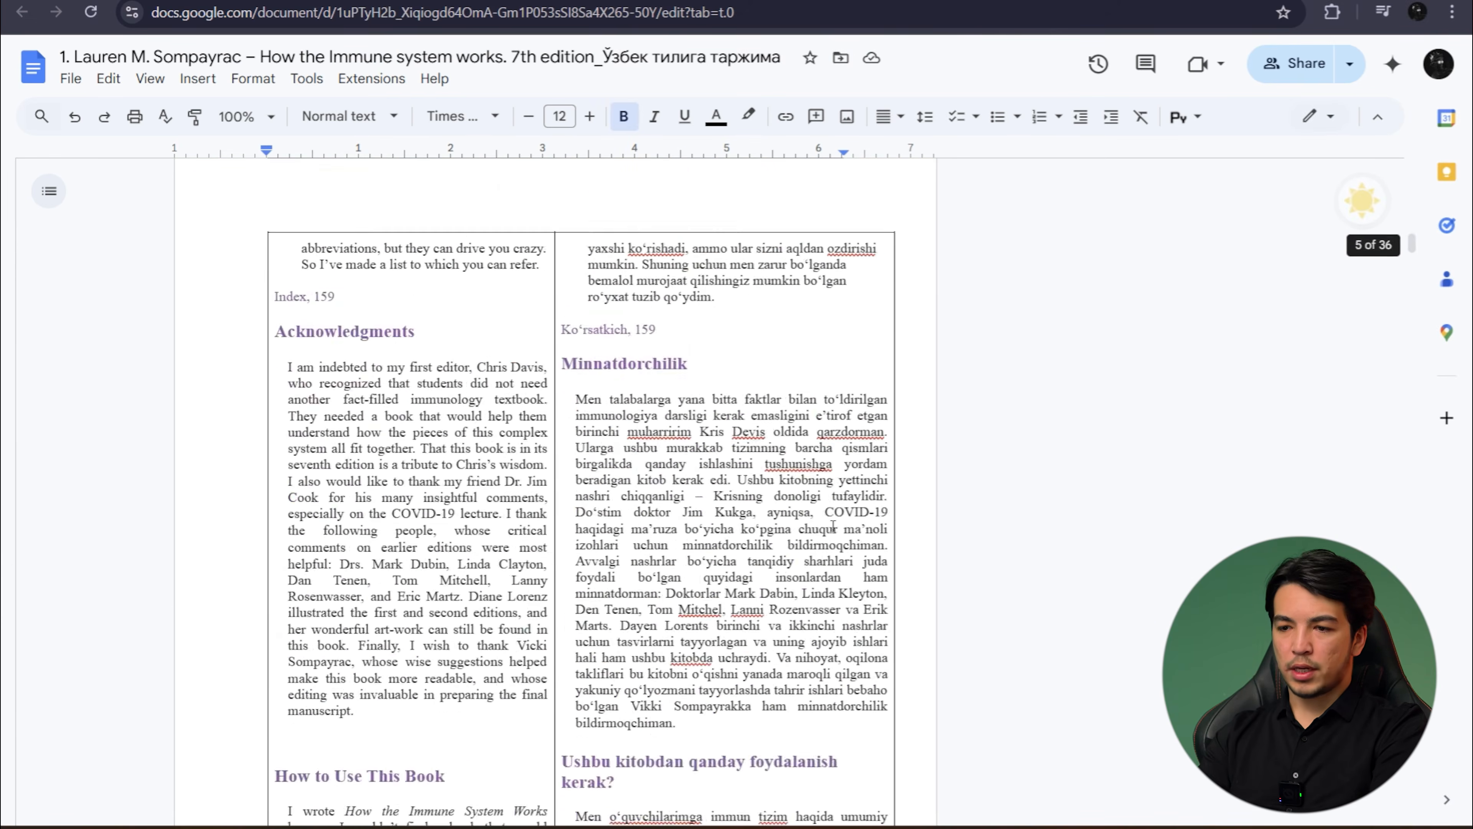
pyautogui.scroll(-20, 833, 526)
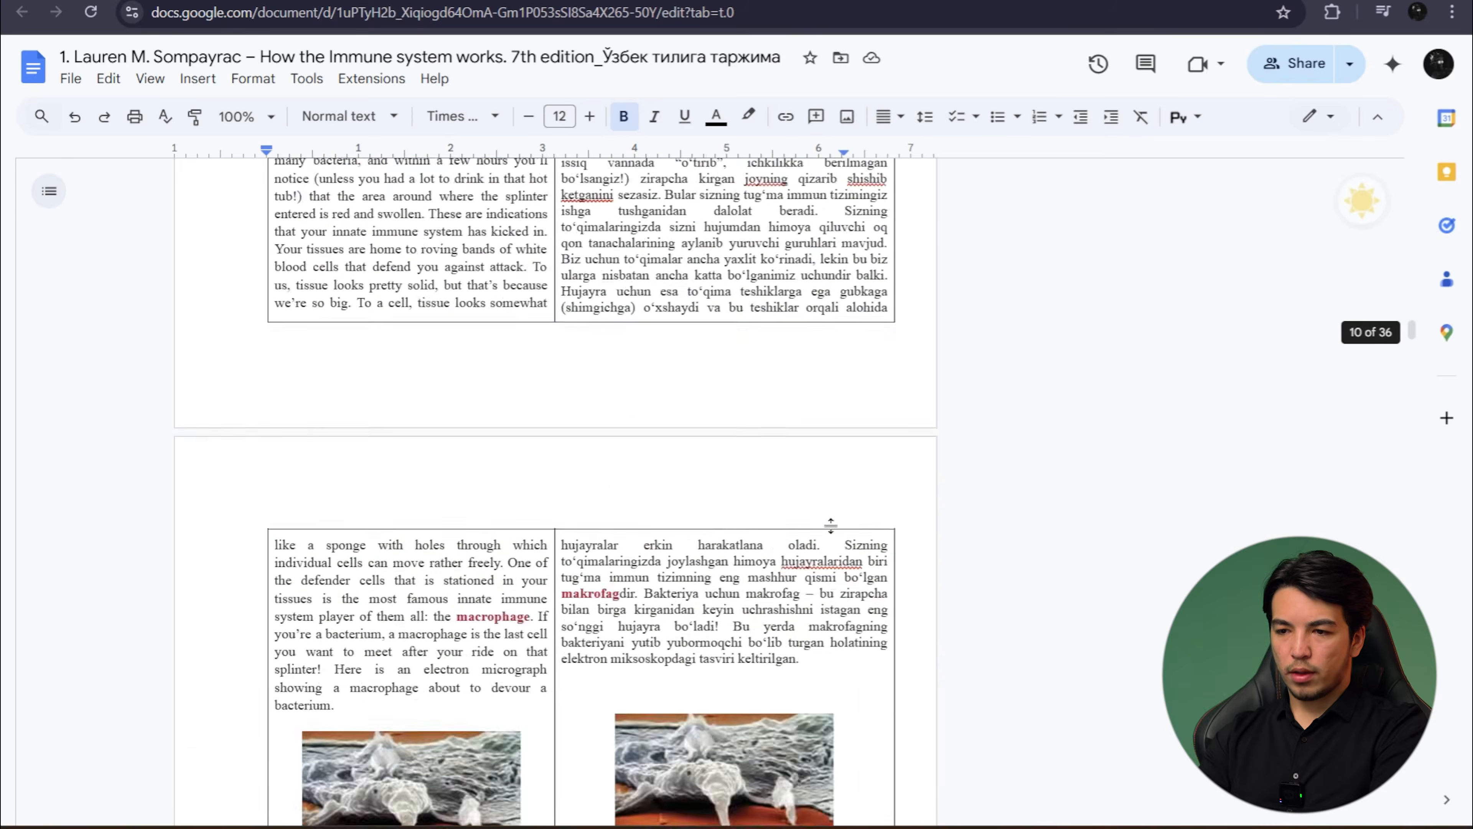
pyautogui.scroll(15, 833, 526)
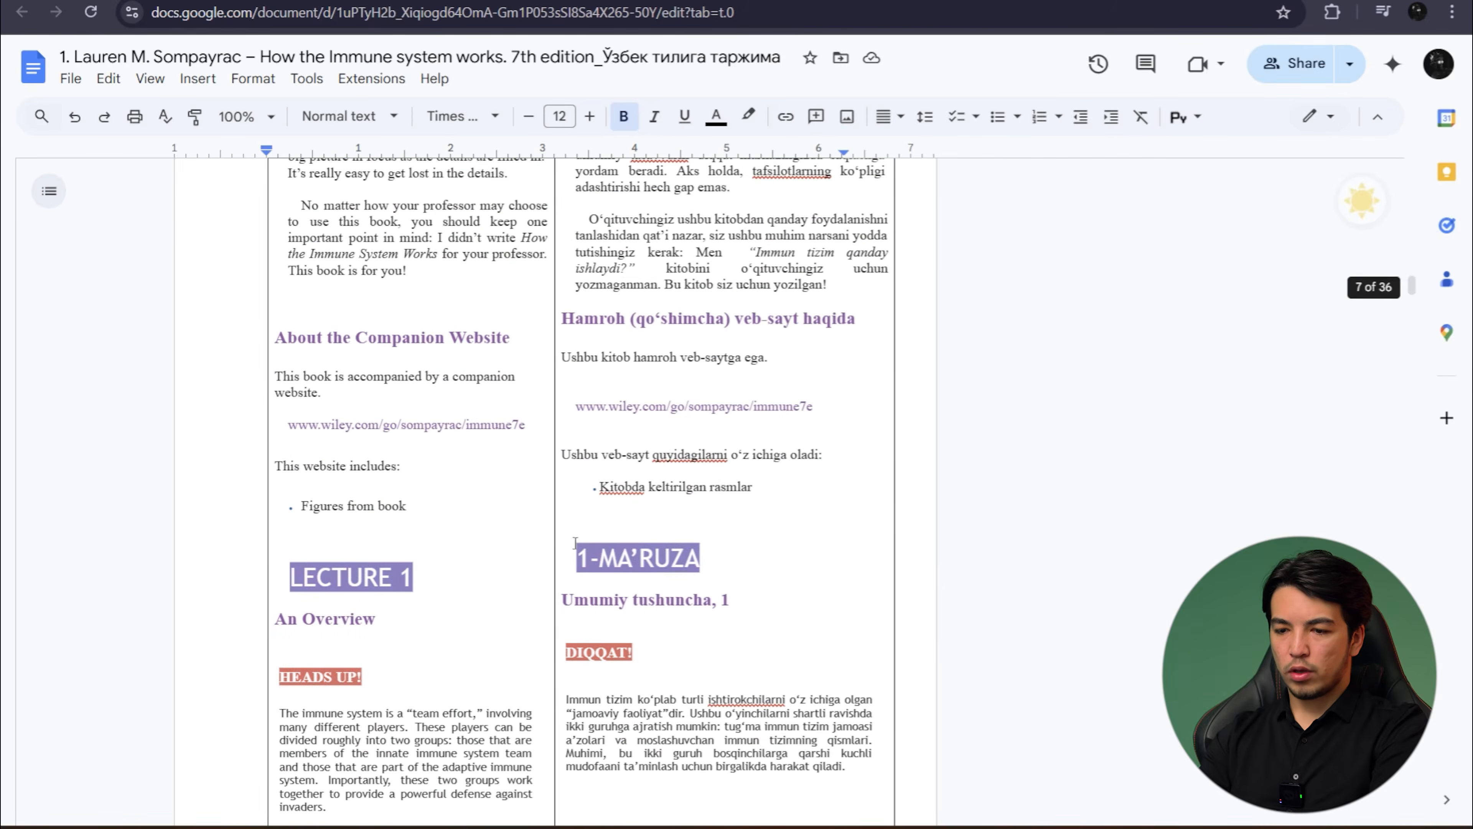
pyautogui.scroll(-20, 662, 570)
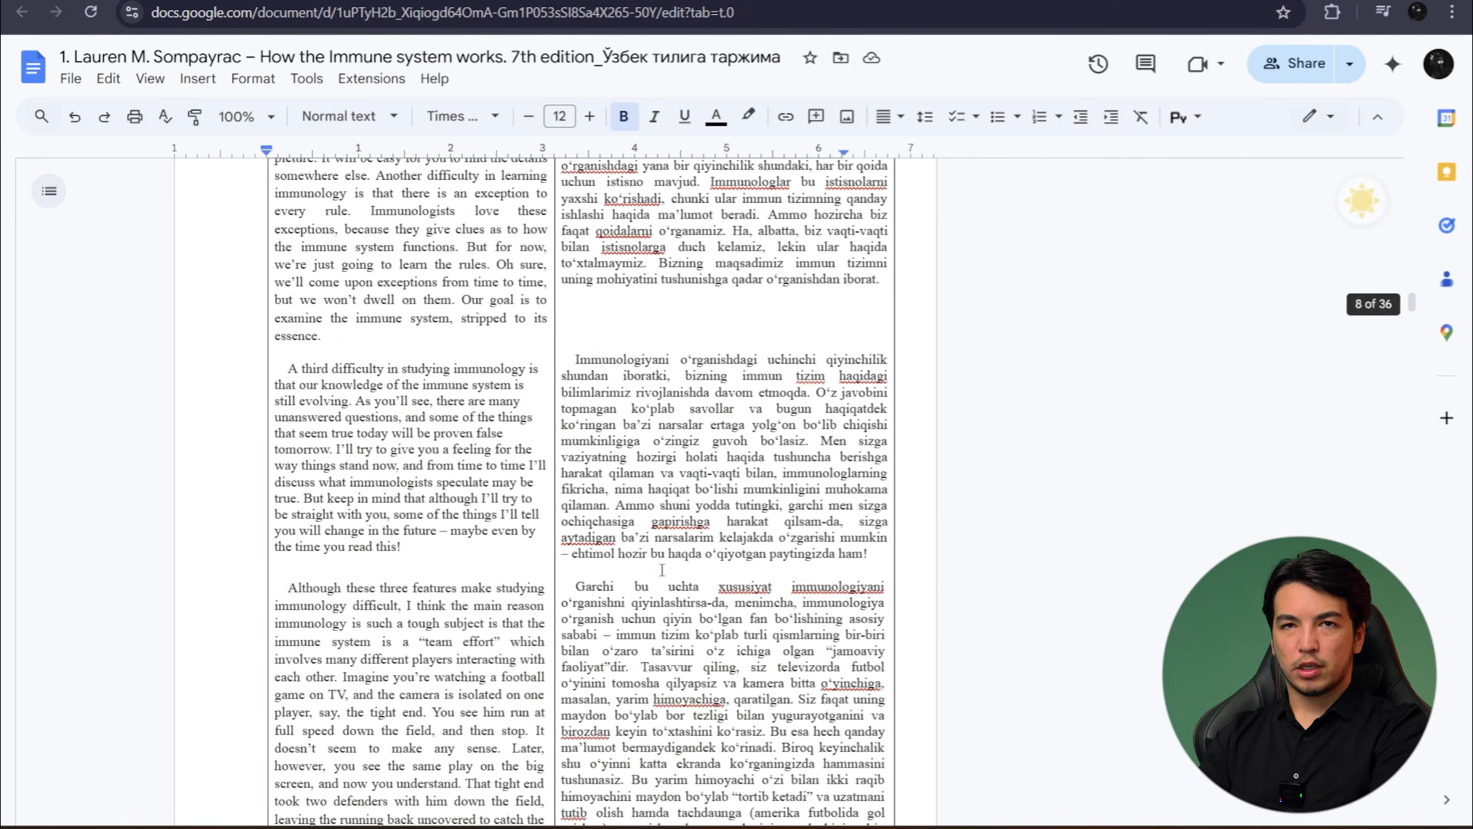
pyautogui.scroll(-20, 662, 570)
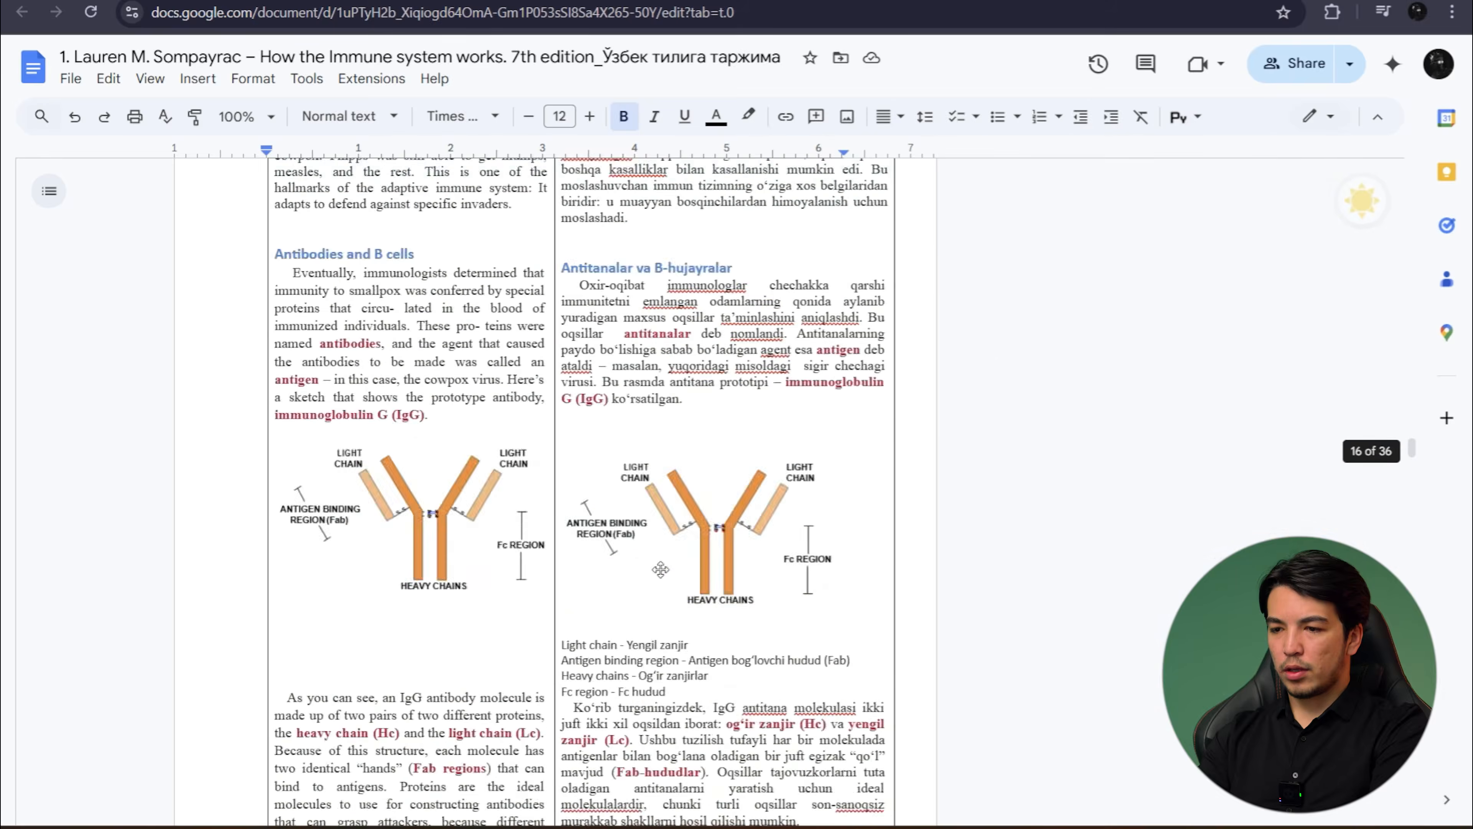
pyautogui.scroll(-18, 662, 570)
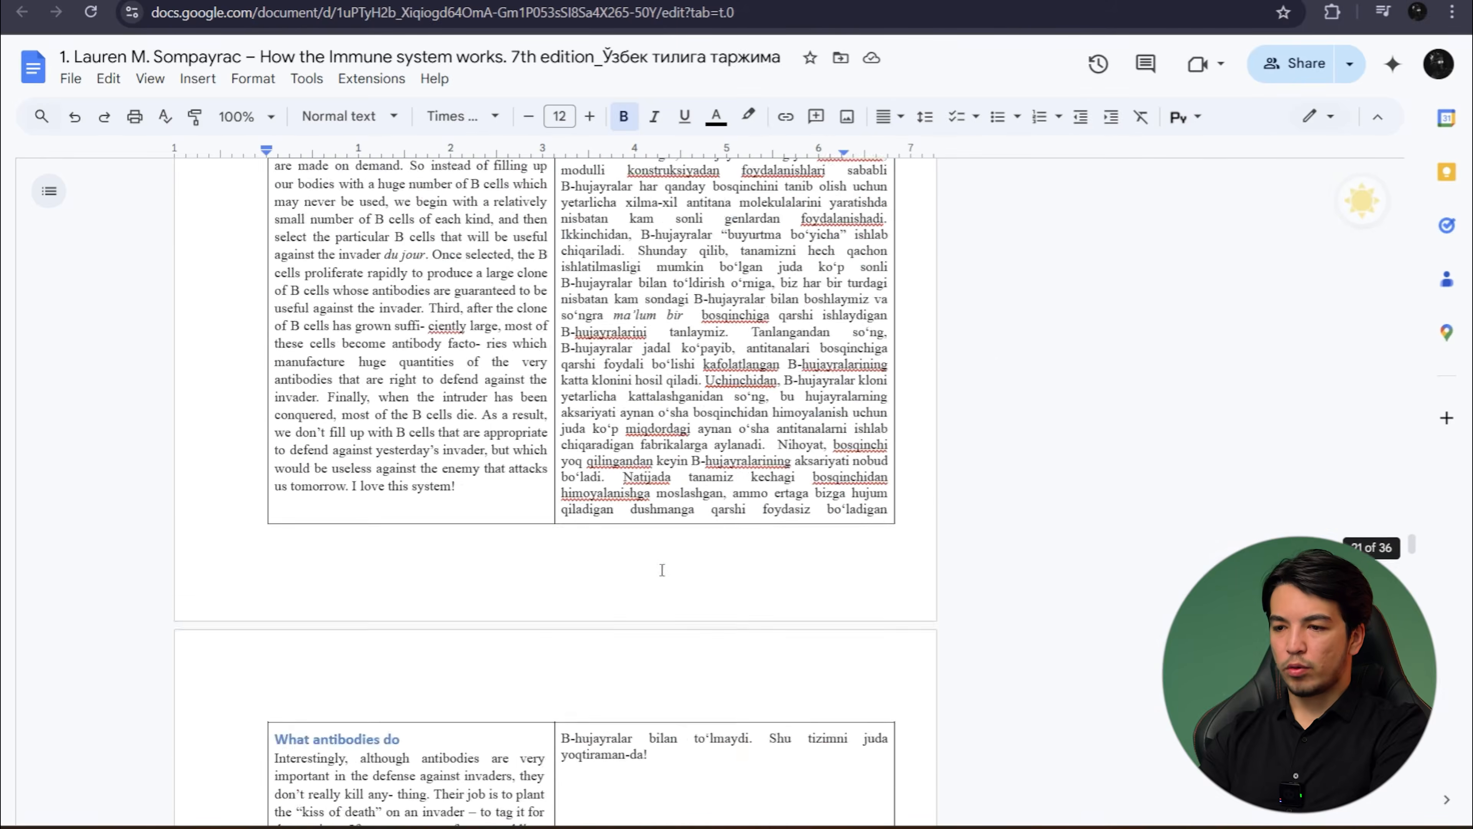
# - Switch to the project's shared Drive folder and look through its numbered translation documents and glossary files
pyautogui.click(812, 1)
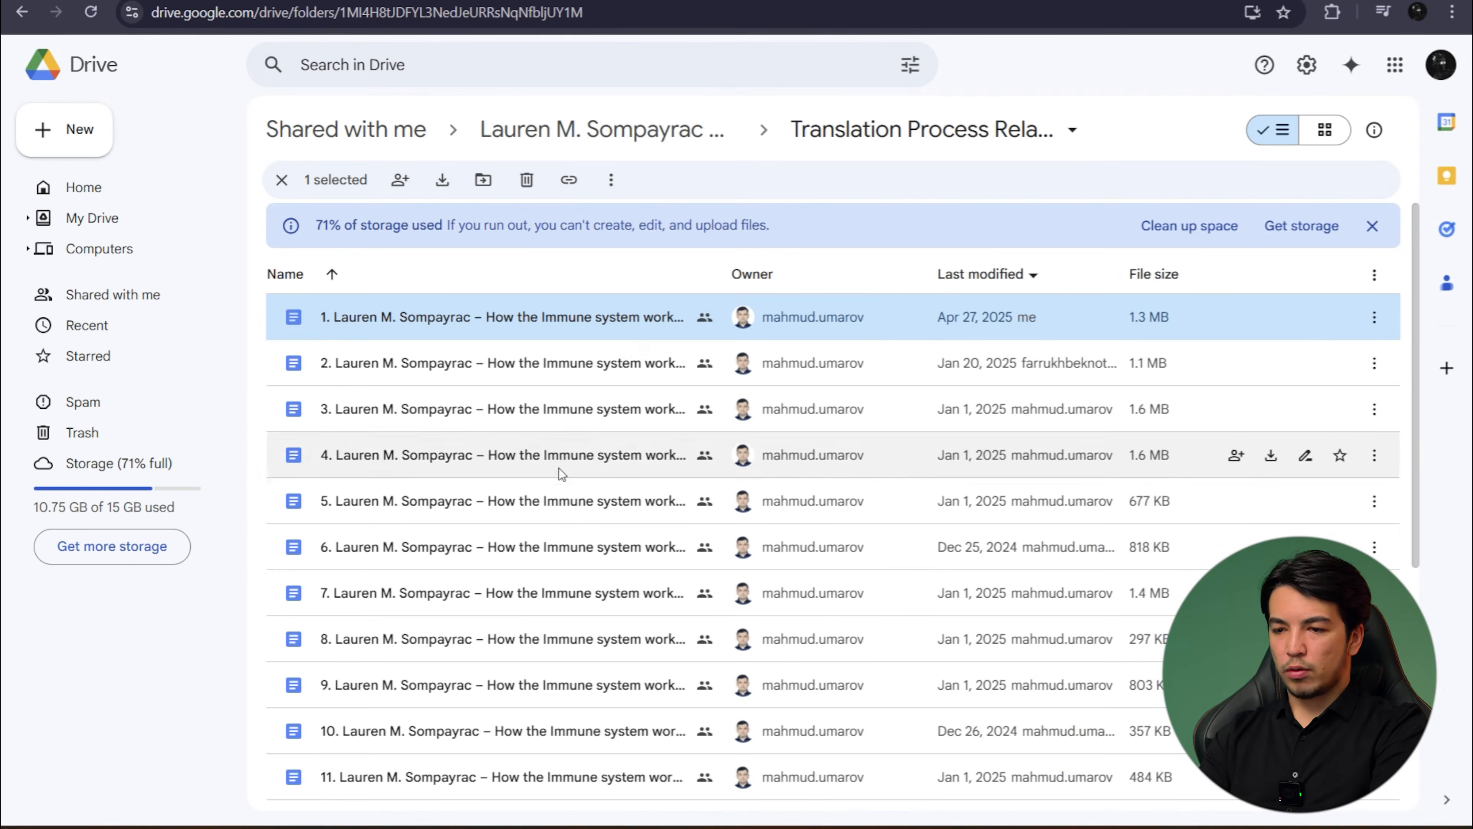
pyautogui.scroll(-5, 537, 453)
pyautogui.scroll(-4, 478, 549)
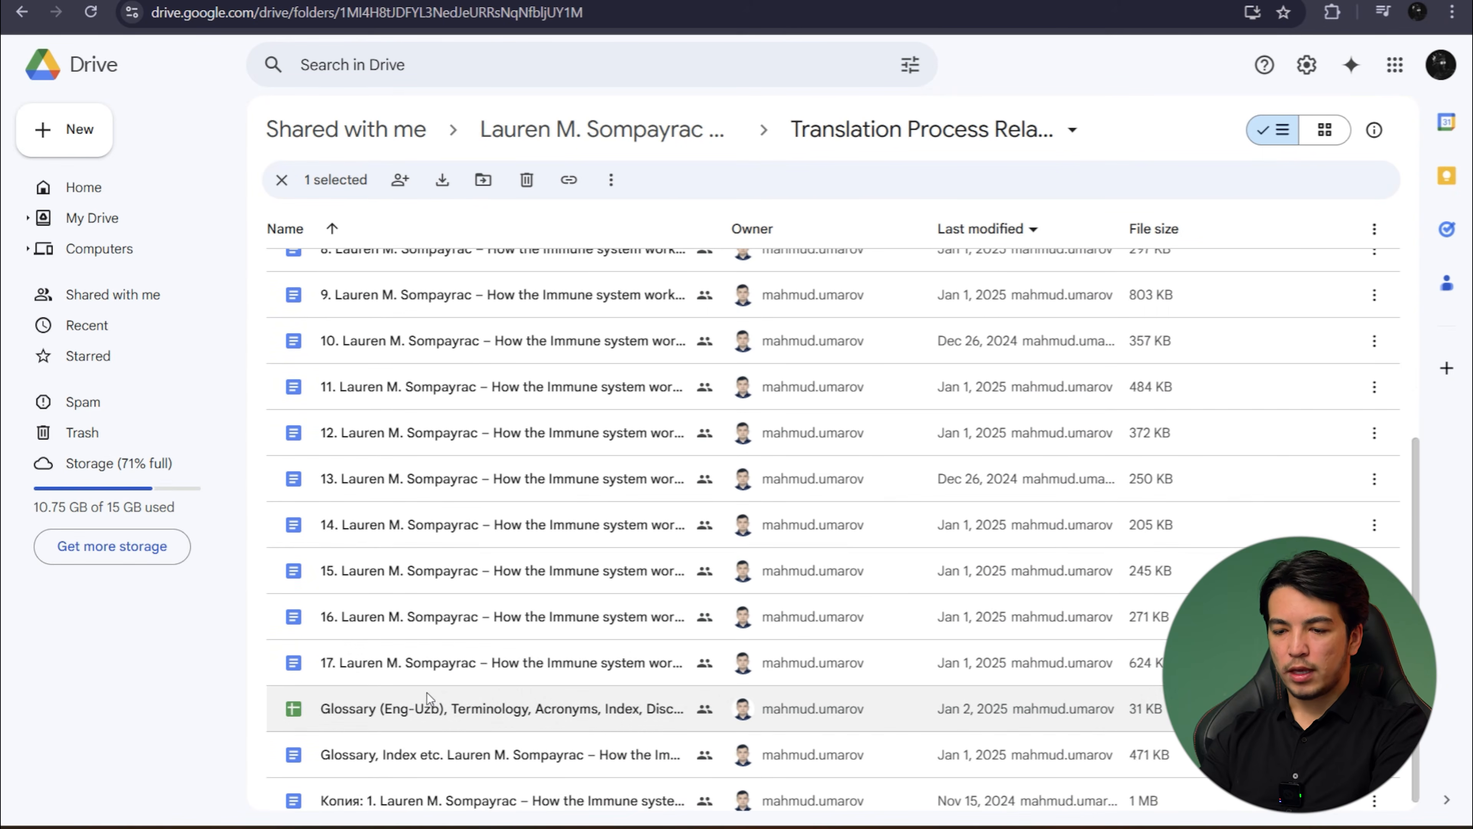
pyautogui.scroll(4, 460, 752)
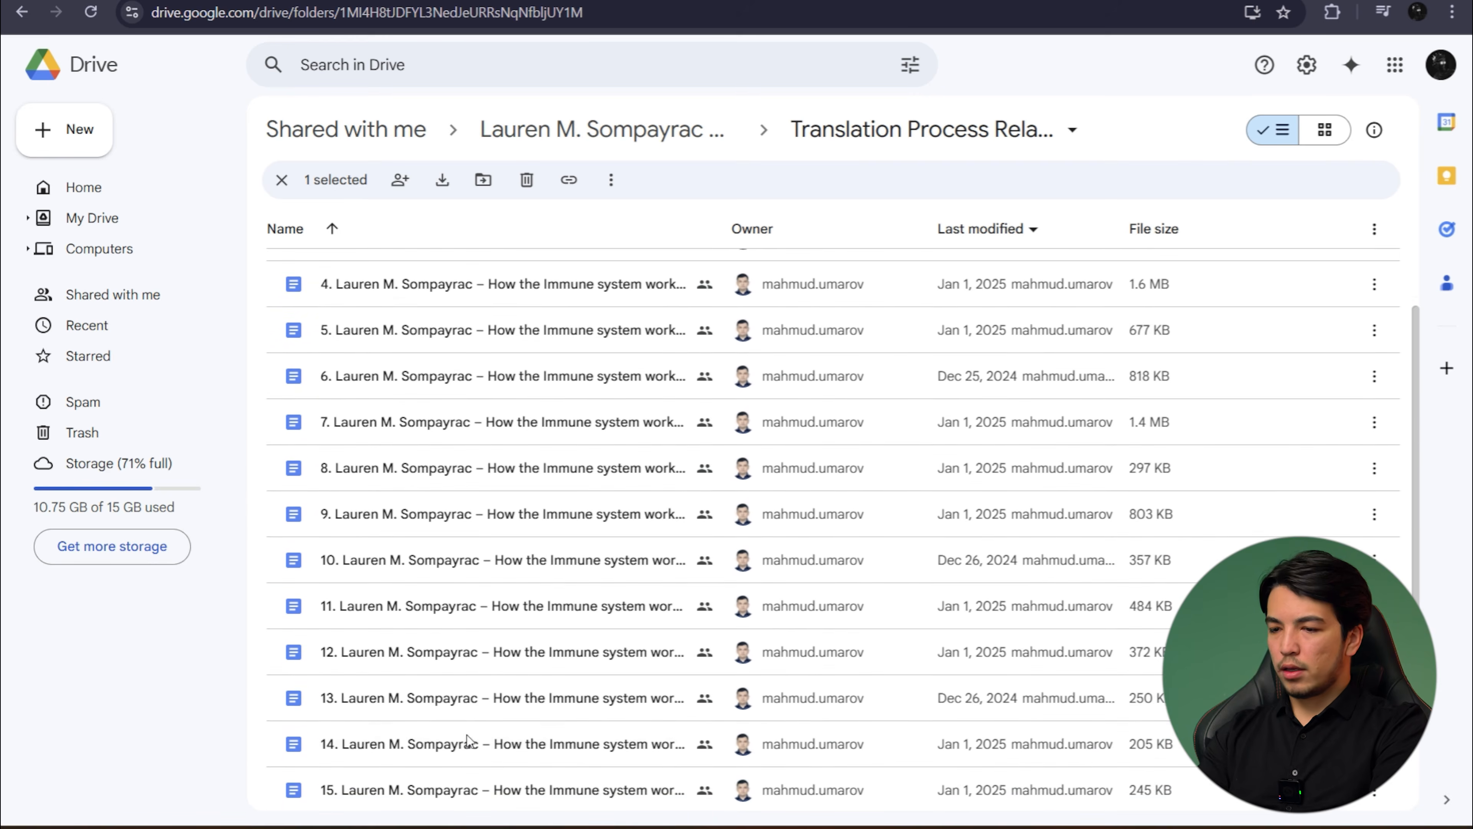
pyautogui.scroll(-3, 506, 673)
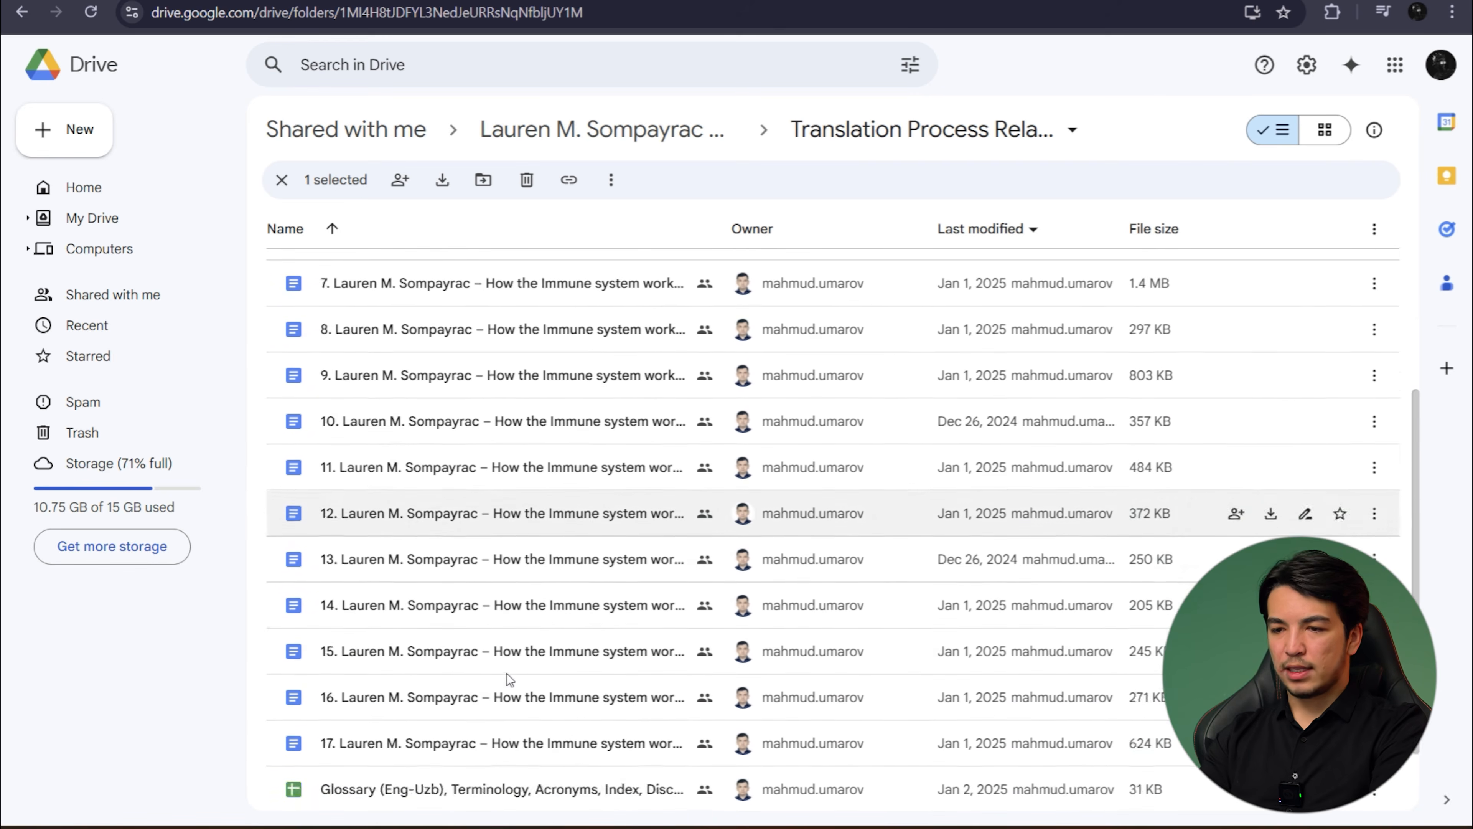
pyautogui.scroll(4, 507, 673)
pyautogui.scroll(2, 735, 530)
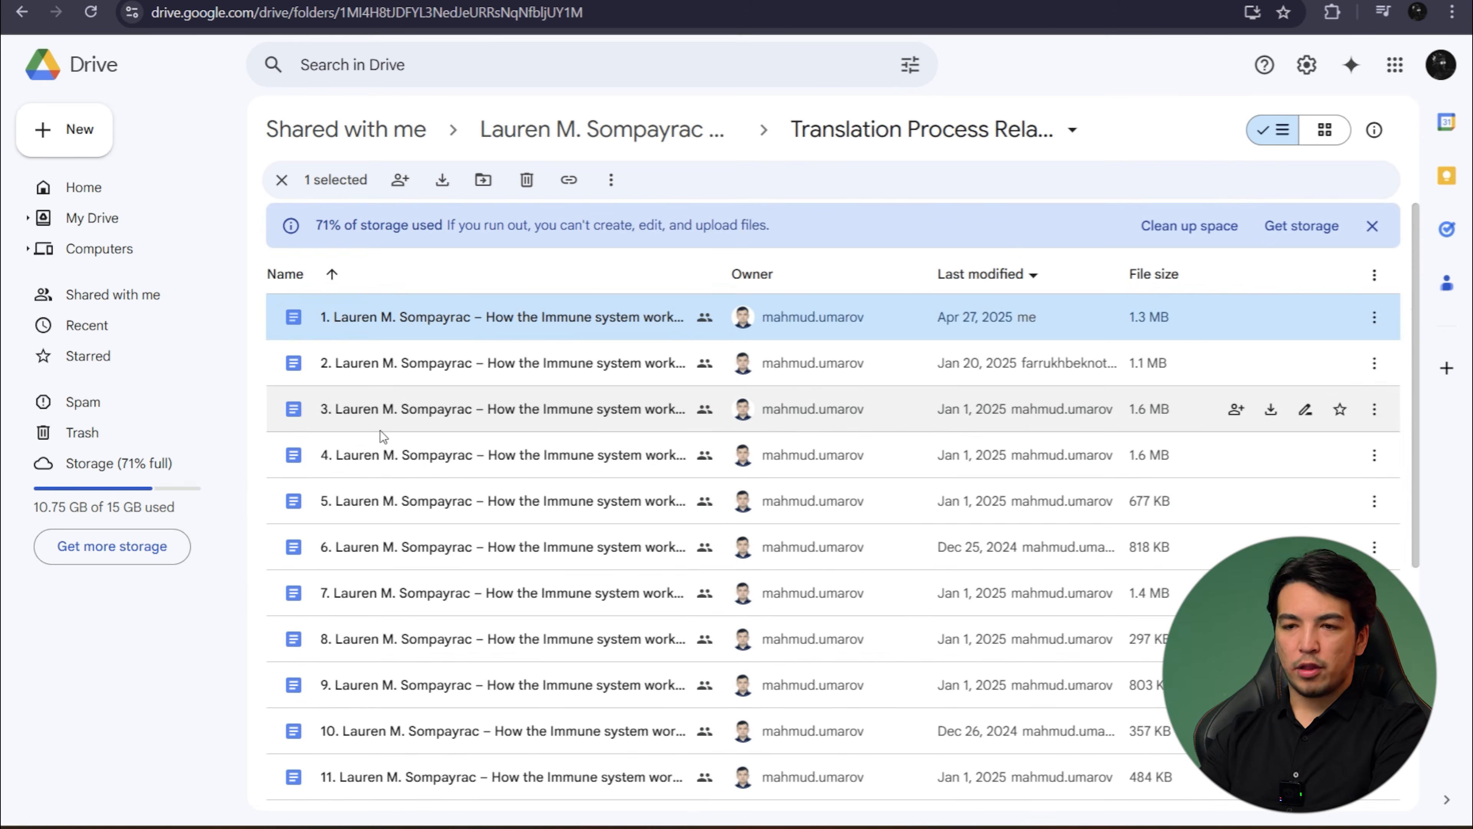
# - Go back to the starred items in Drive and open the sharing settings of the "How the Immune system works. 7th edition" folder
pyautogui.hscroll(-3, 380, 430)
pyautogui.hscroll(-2, 380, 429)
pyautogui.hscroll(-2, 734, 318)
pyautogui.hscroll(-2, 734, 318)
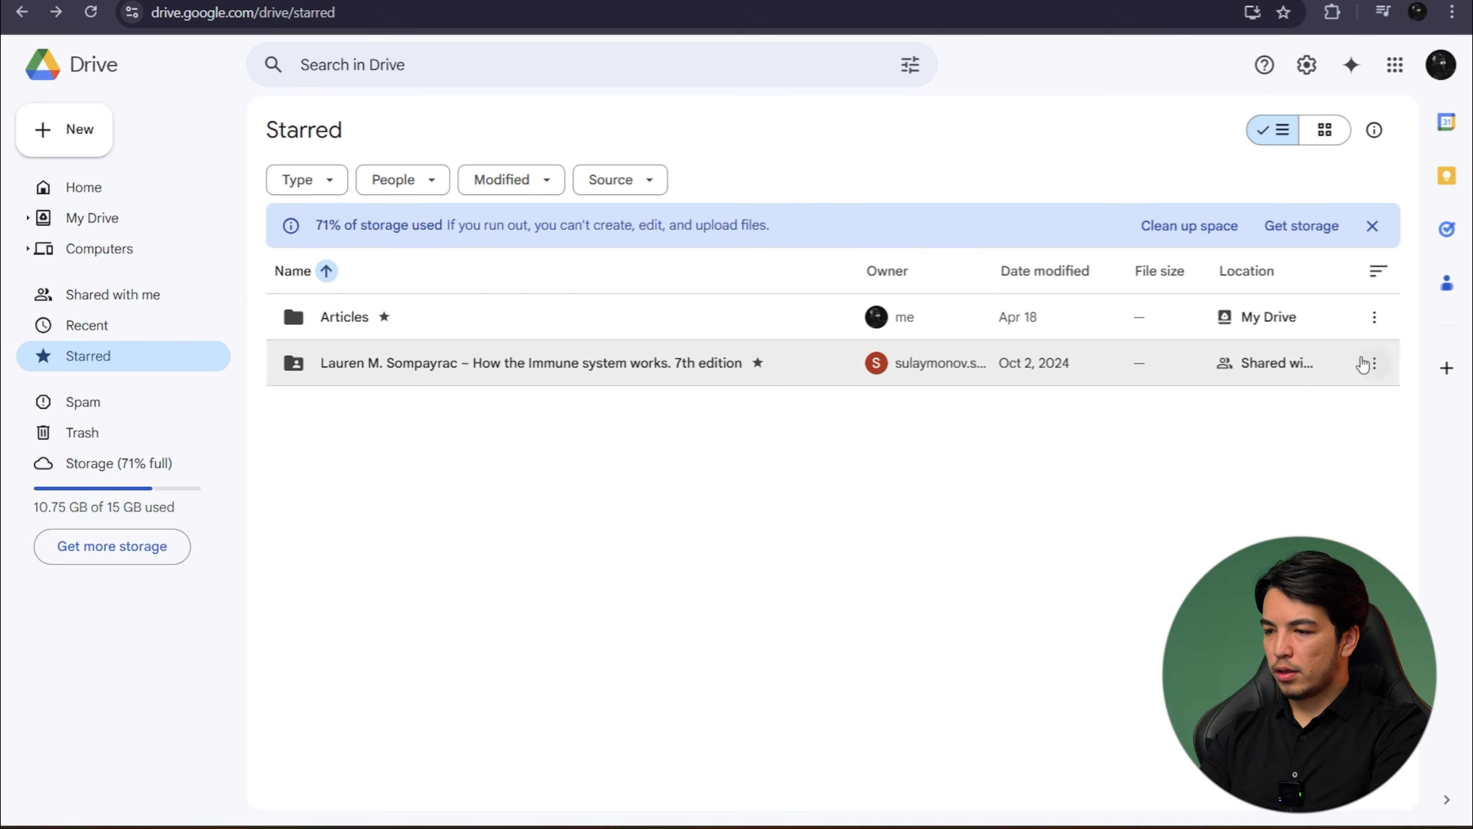
pyautogui.click(1369, 365)
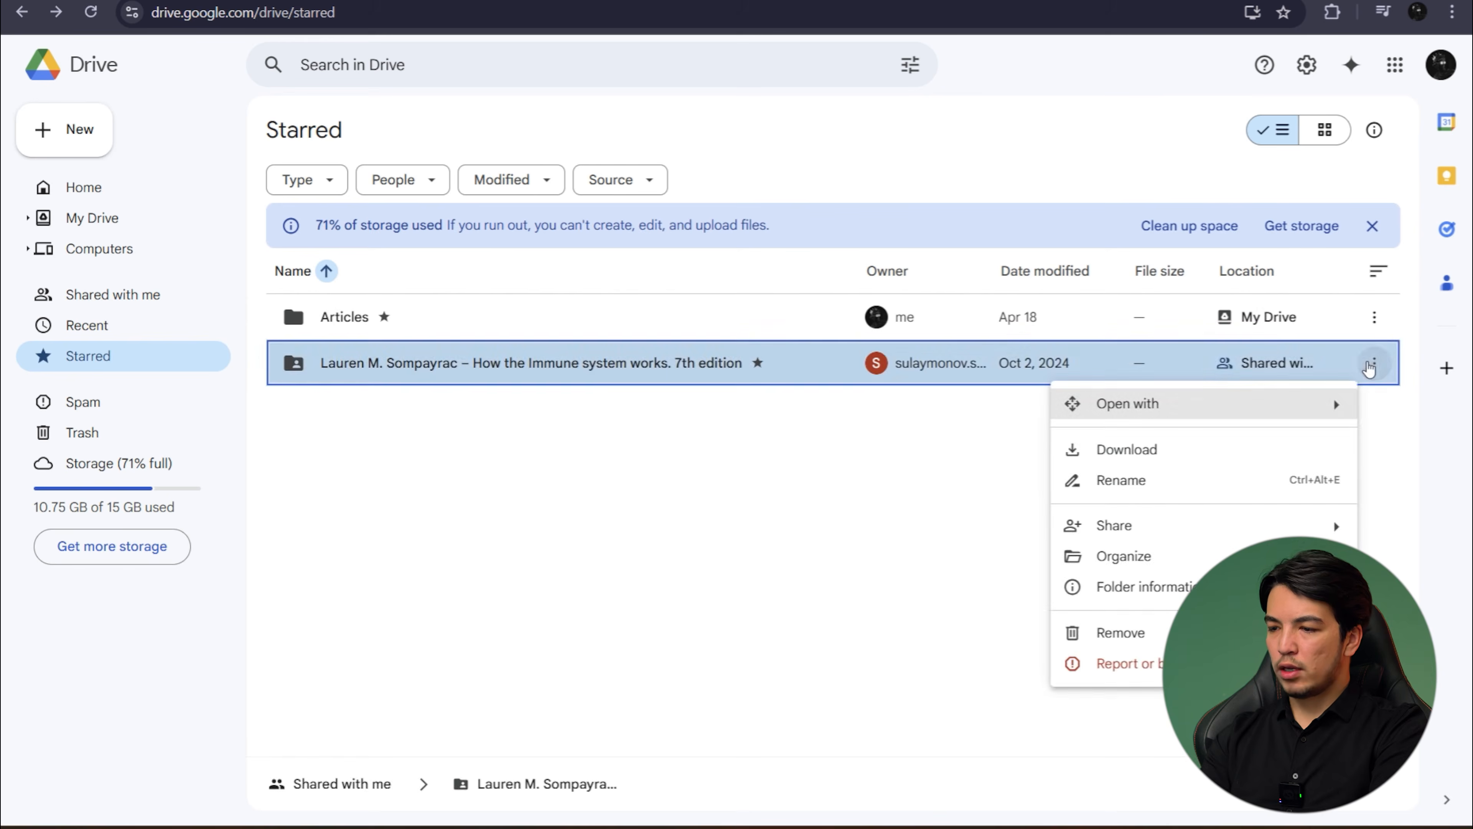
pyautogui.click(827, 542)
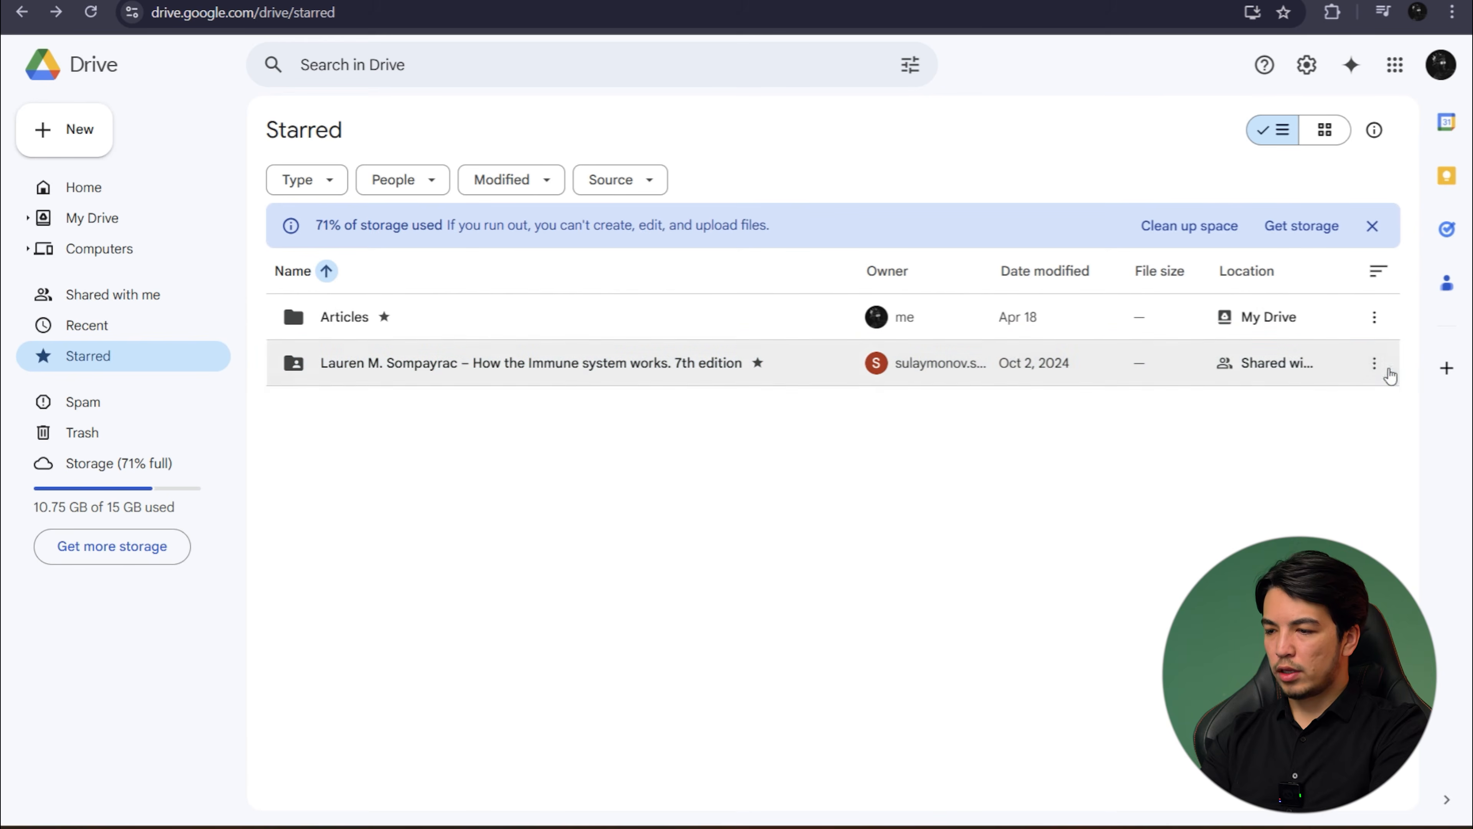
pyautogui.click(1373, 365)
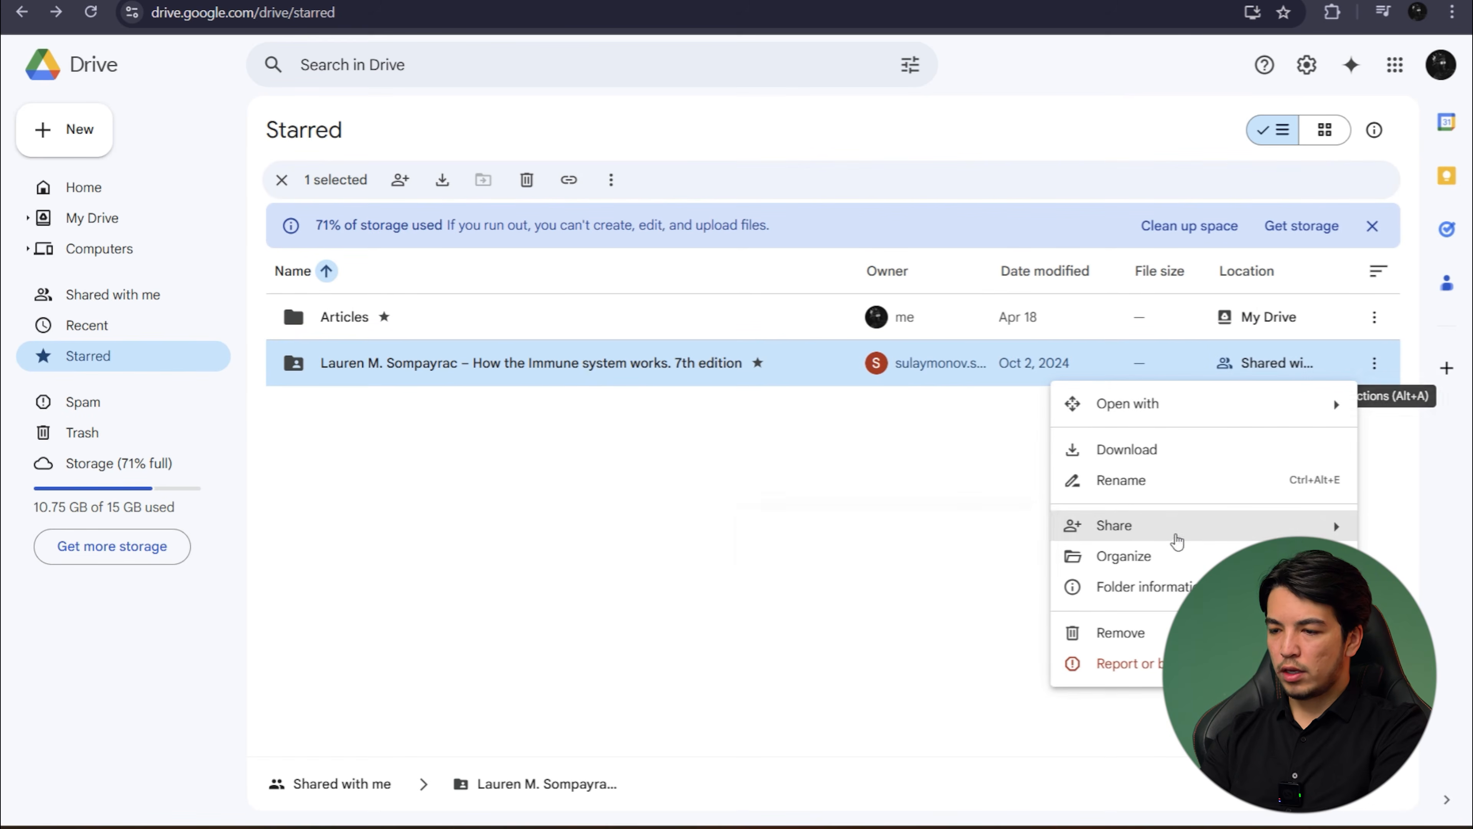
pyautogui.moveTo(1177, 539)
pyautogui.click(813, 536)
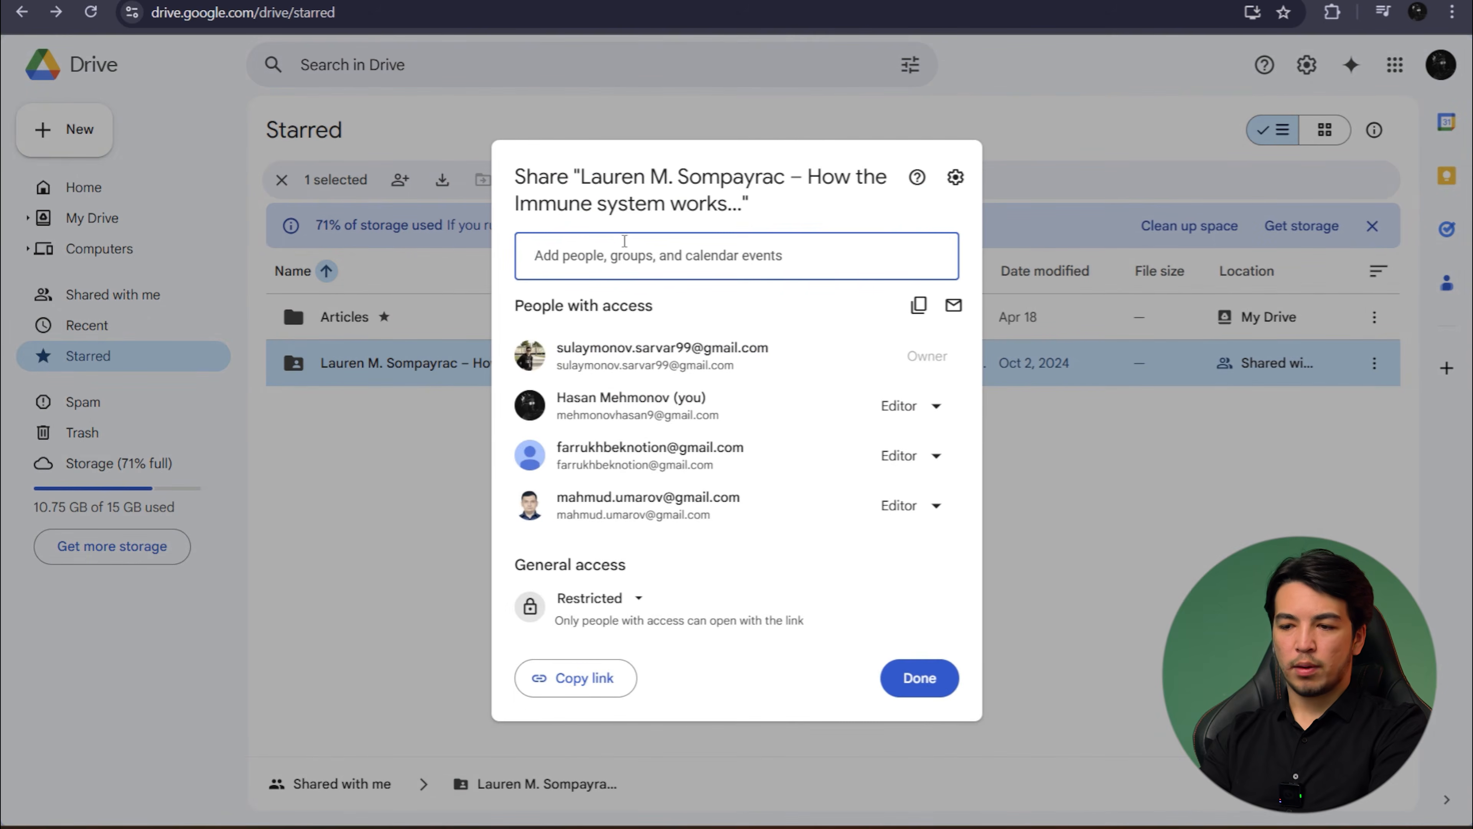
# - View the suggested contacts and the people with access to the immune system folder, and leave its sharing settings without adding anyone
pyautogui.click(645, 243)
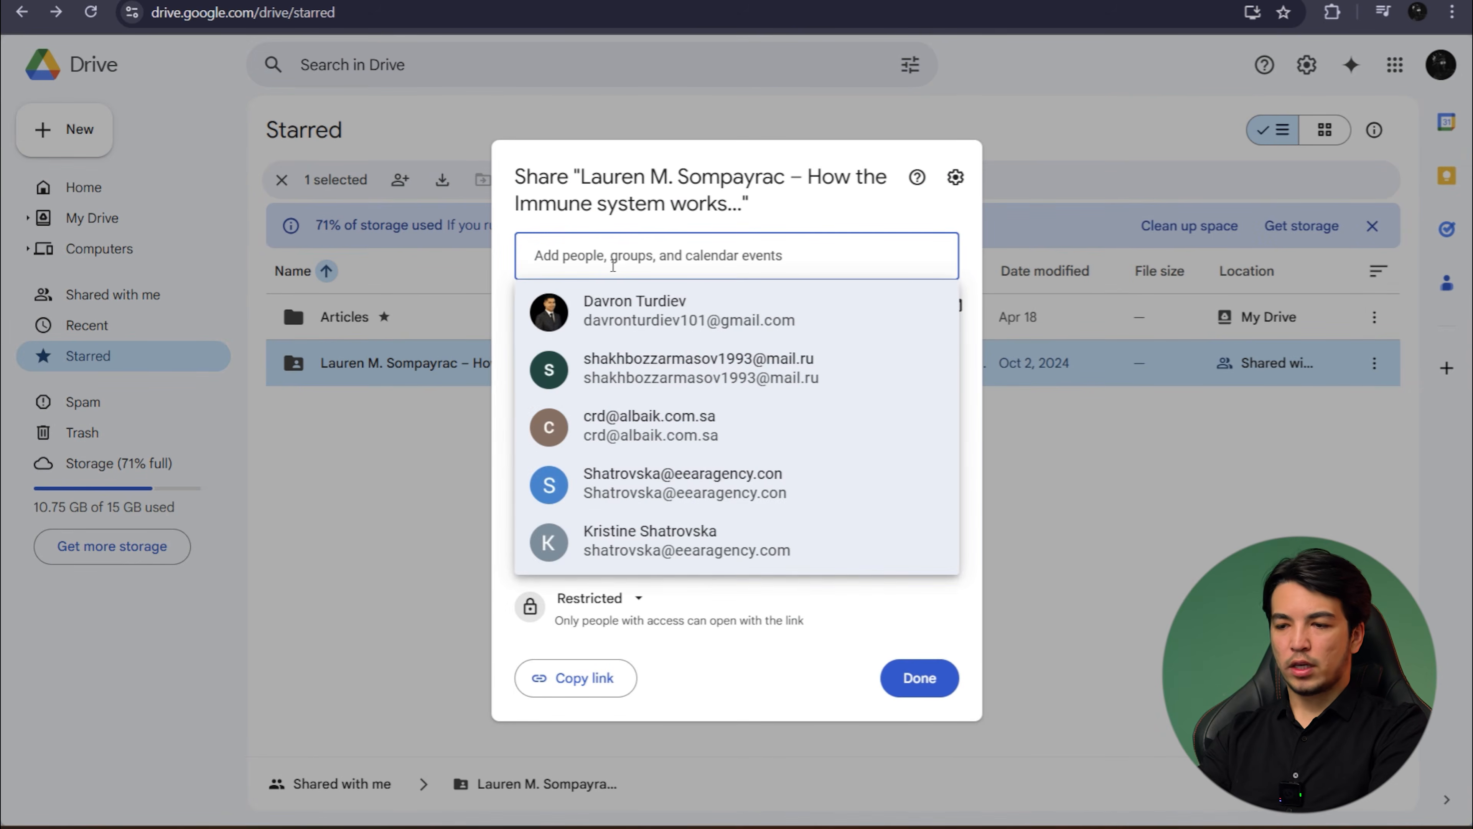
pyautogui.click(818, 673)
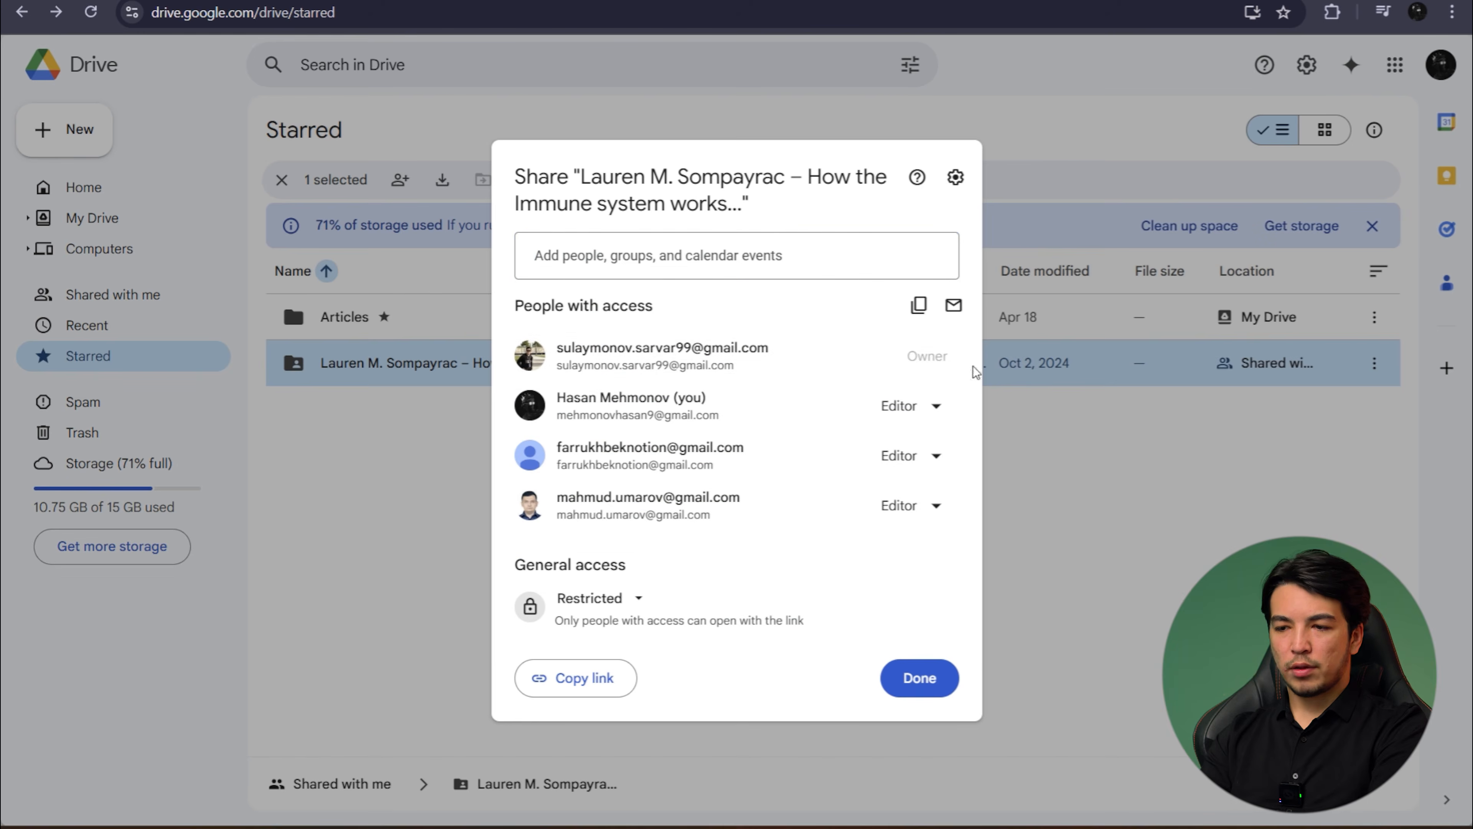
pyautogui.click(1108, 501)
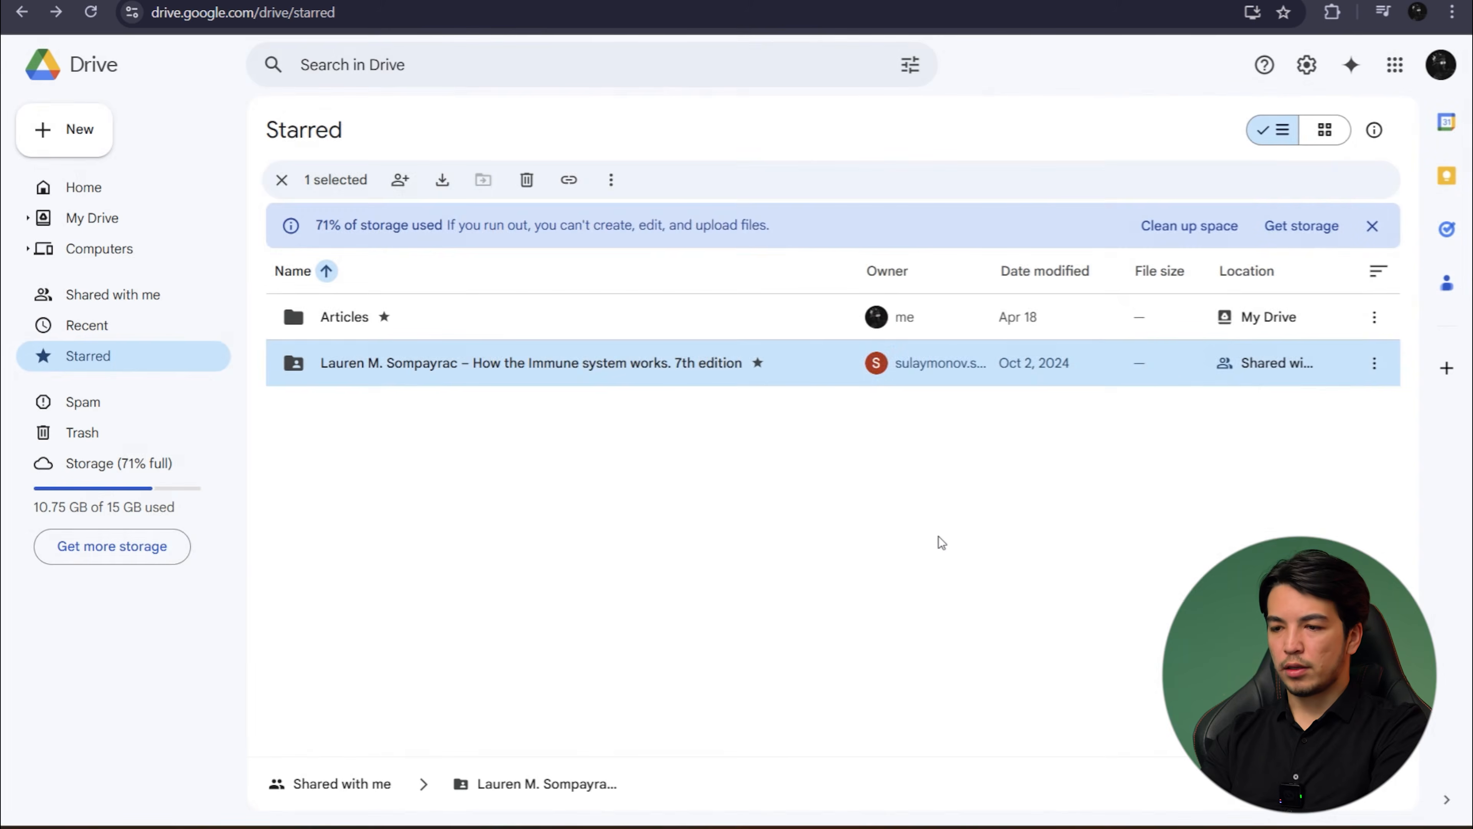
# - Share the "Beginning of the Infinity" folder in My Drive with the collaborator's suggested e-mail address as Editor, with Notify people enabled
pyautogui.hotkey('alt', 'Tab')
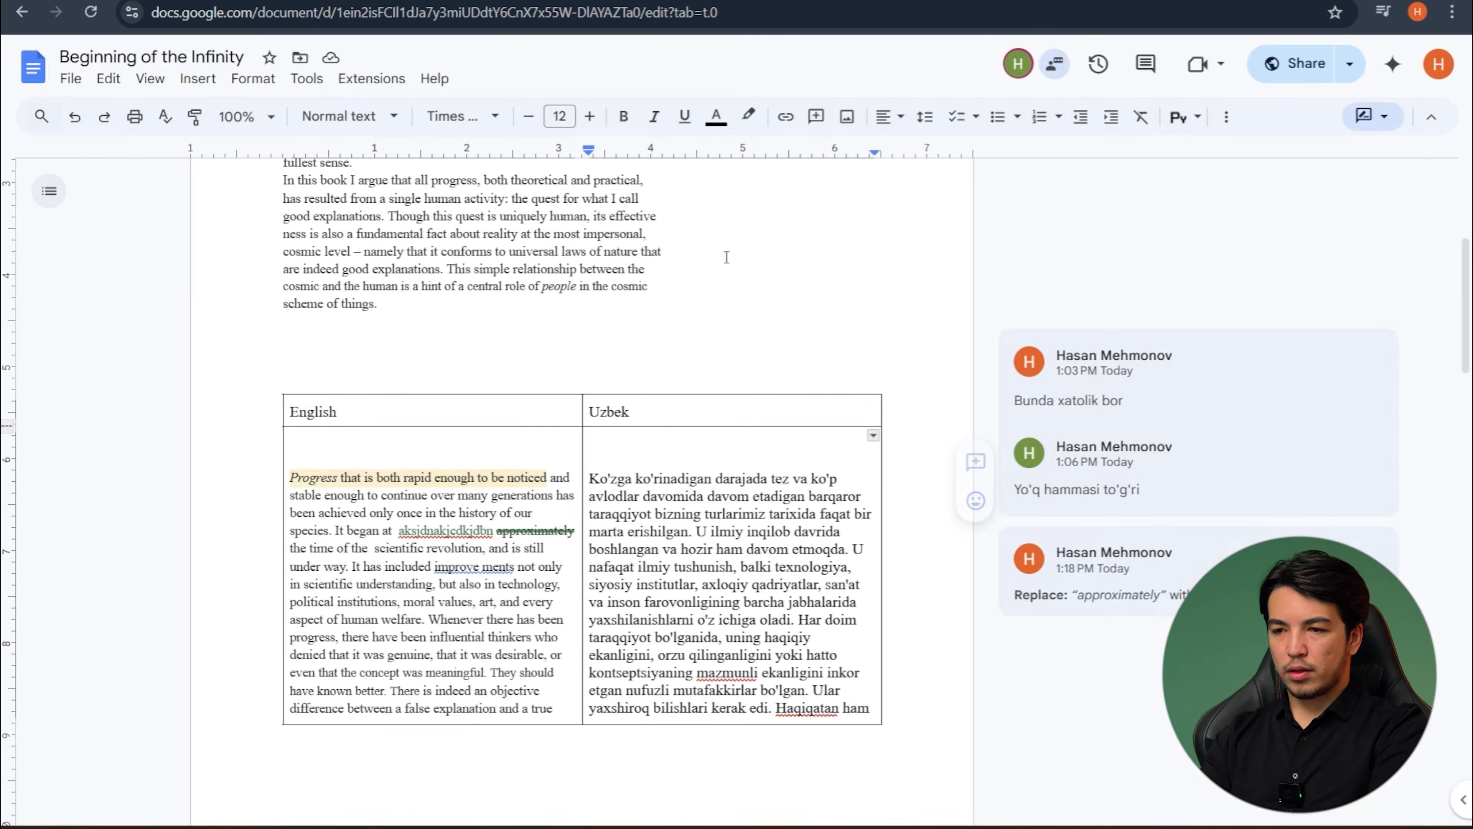
pyautogui.hotkey('ctrl', 'shift', 'Tab')
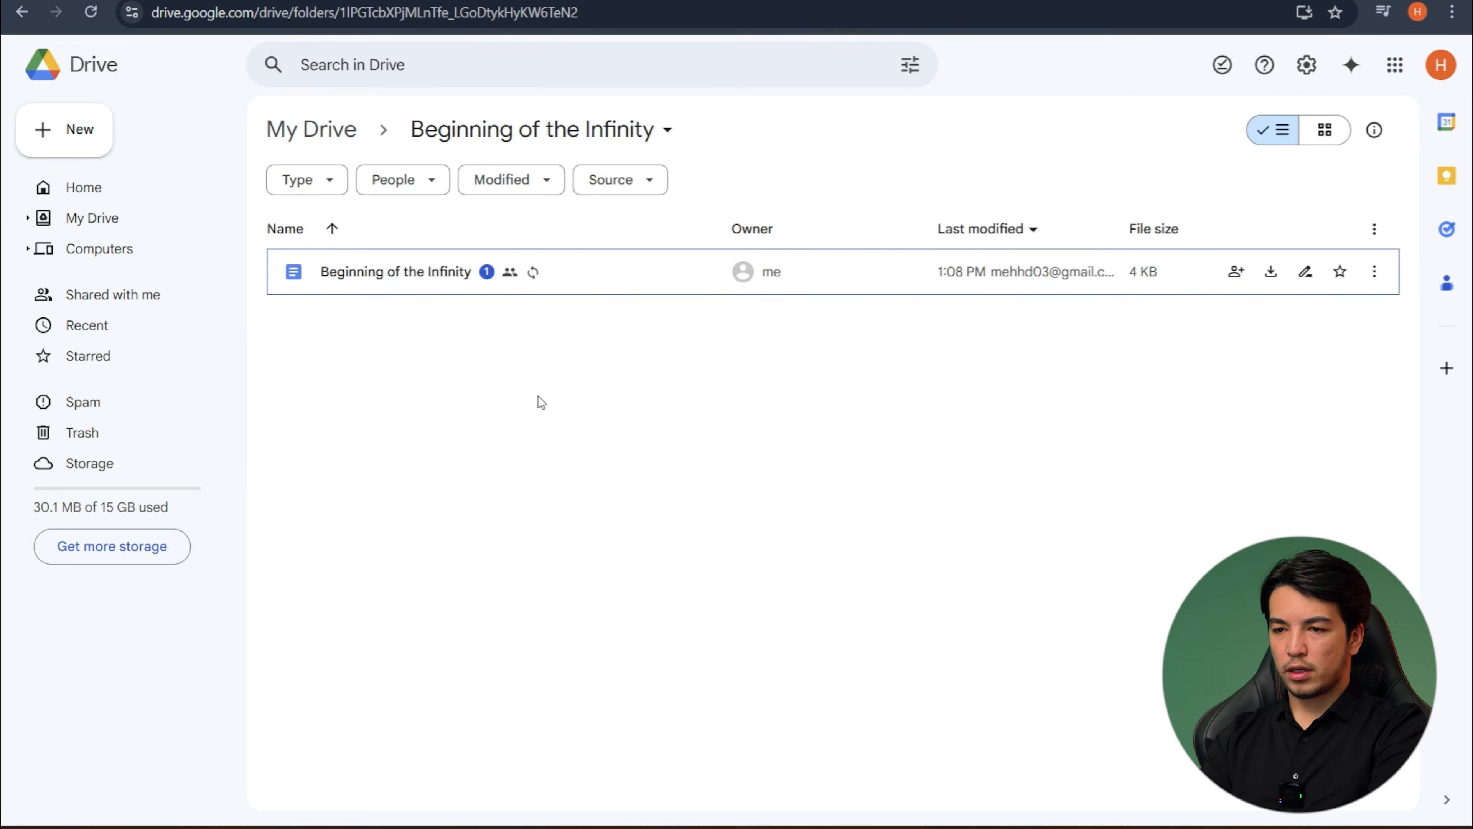
pyautogui.hotkey('alt', 'Left')
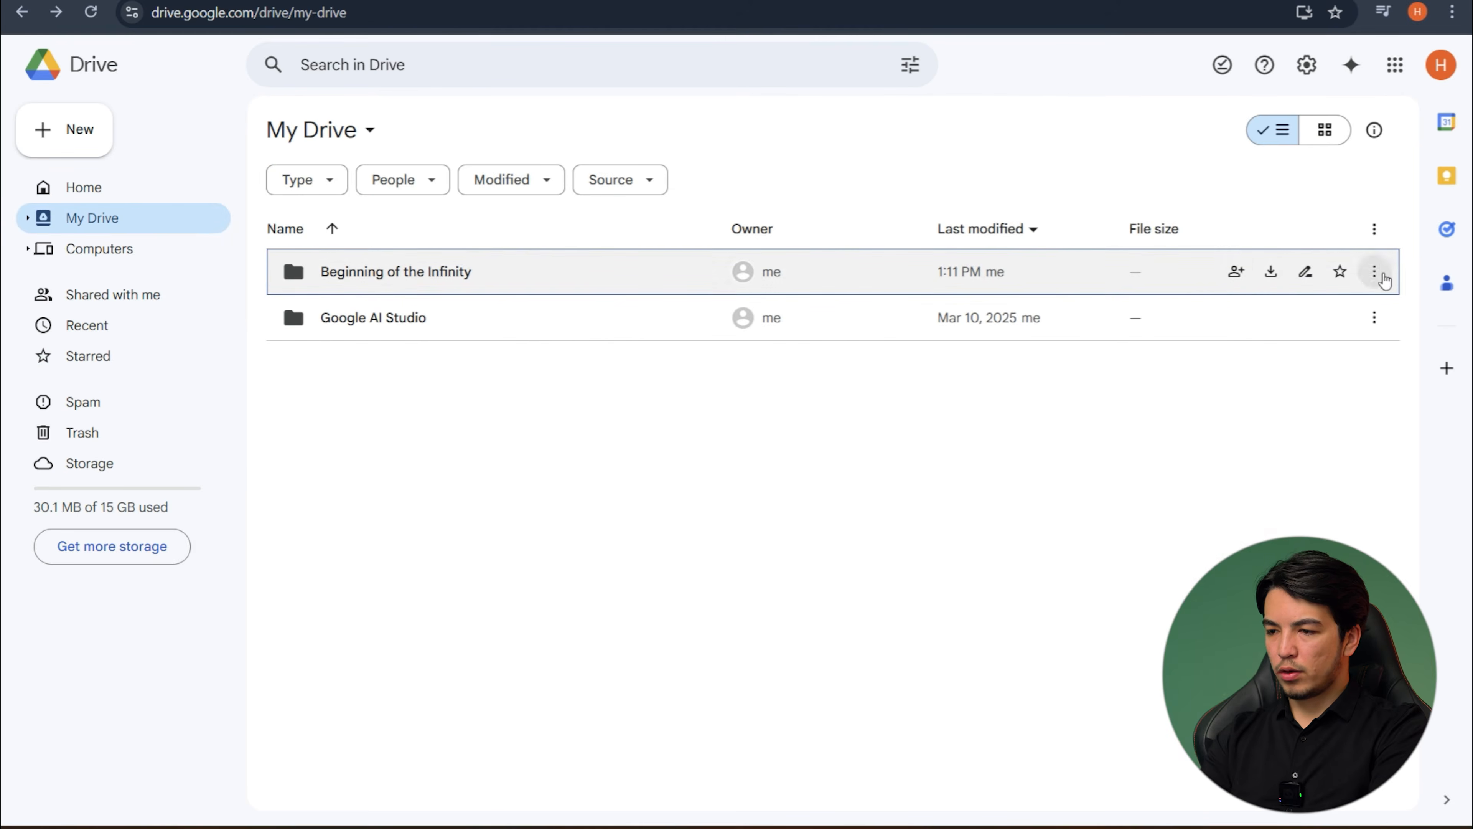
pyautogui.click(1237, 271)
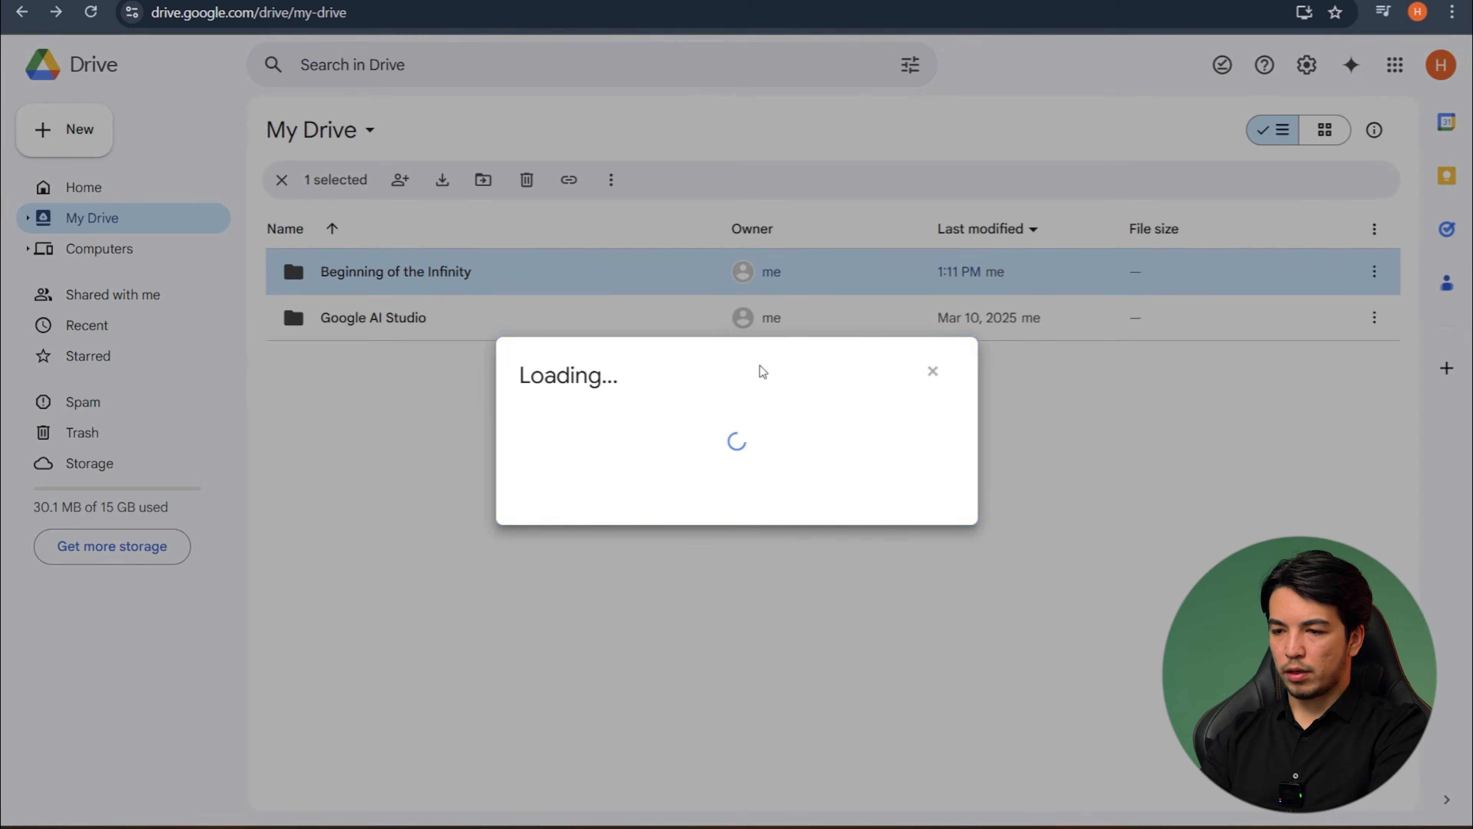
pyautogui.click(580, 334)
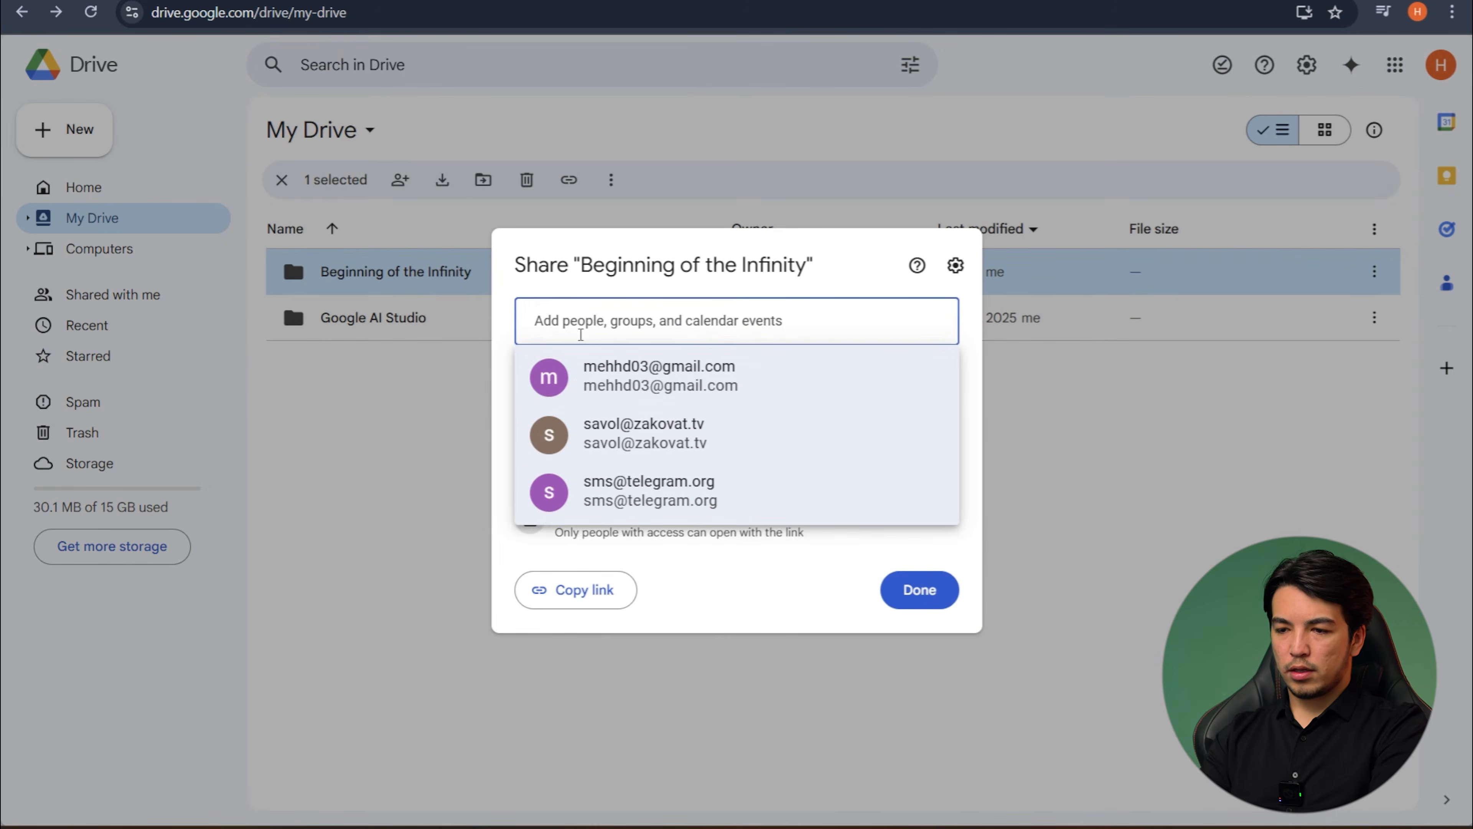
pyautogui.click(605, 379)
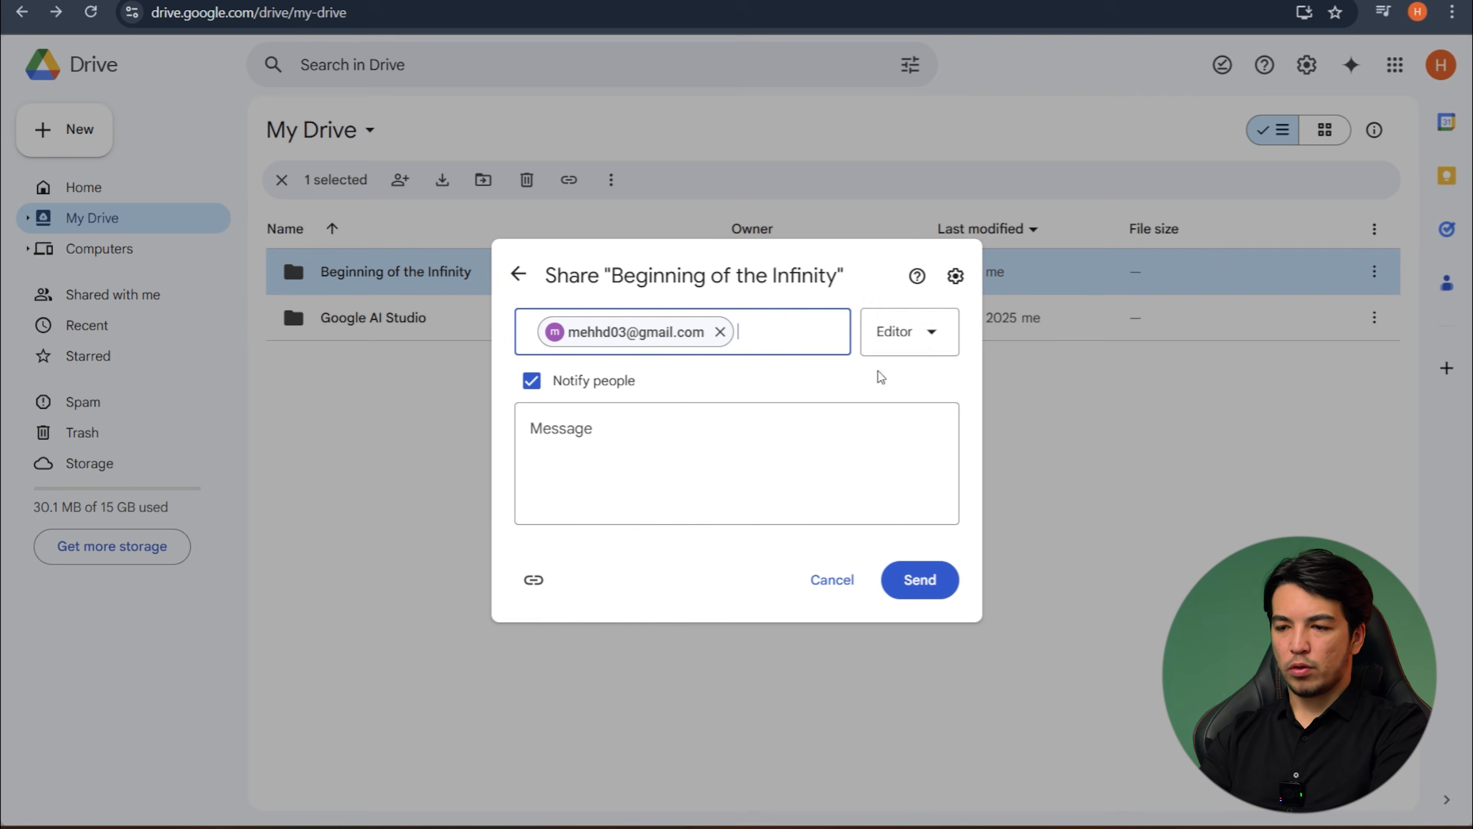
pyautogui.click(919, 585)
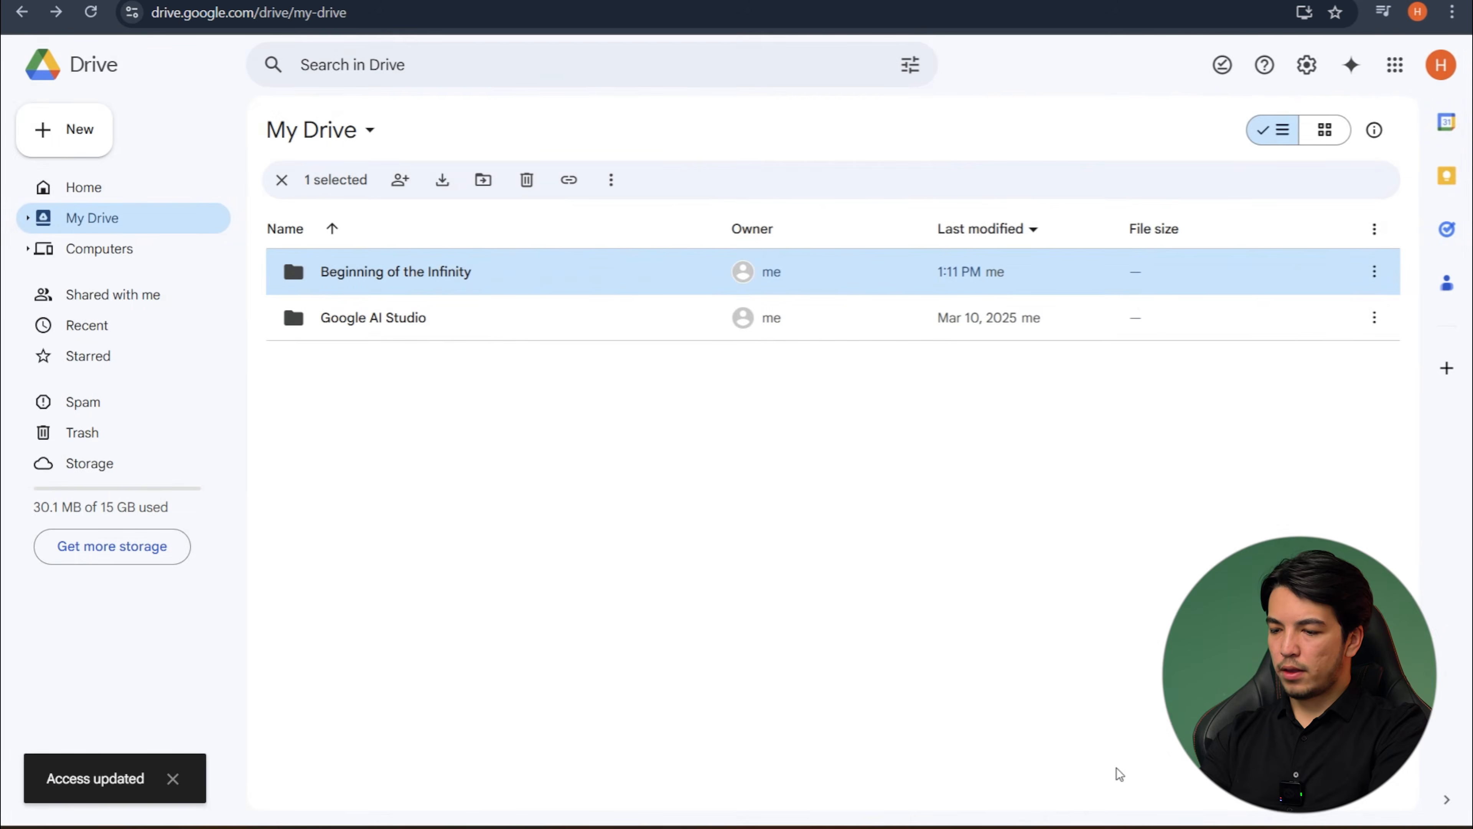
# - Switch to the collaborator's Gmail account and refresh the inbox to check for the "Beginning of the Infinity" folder invitation
pyautogui.hotkey('alt', 'Tab')
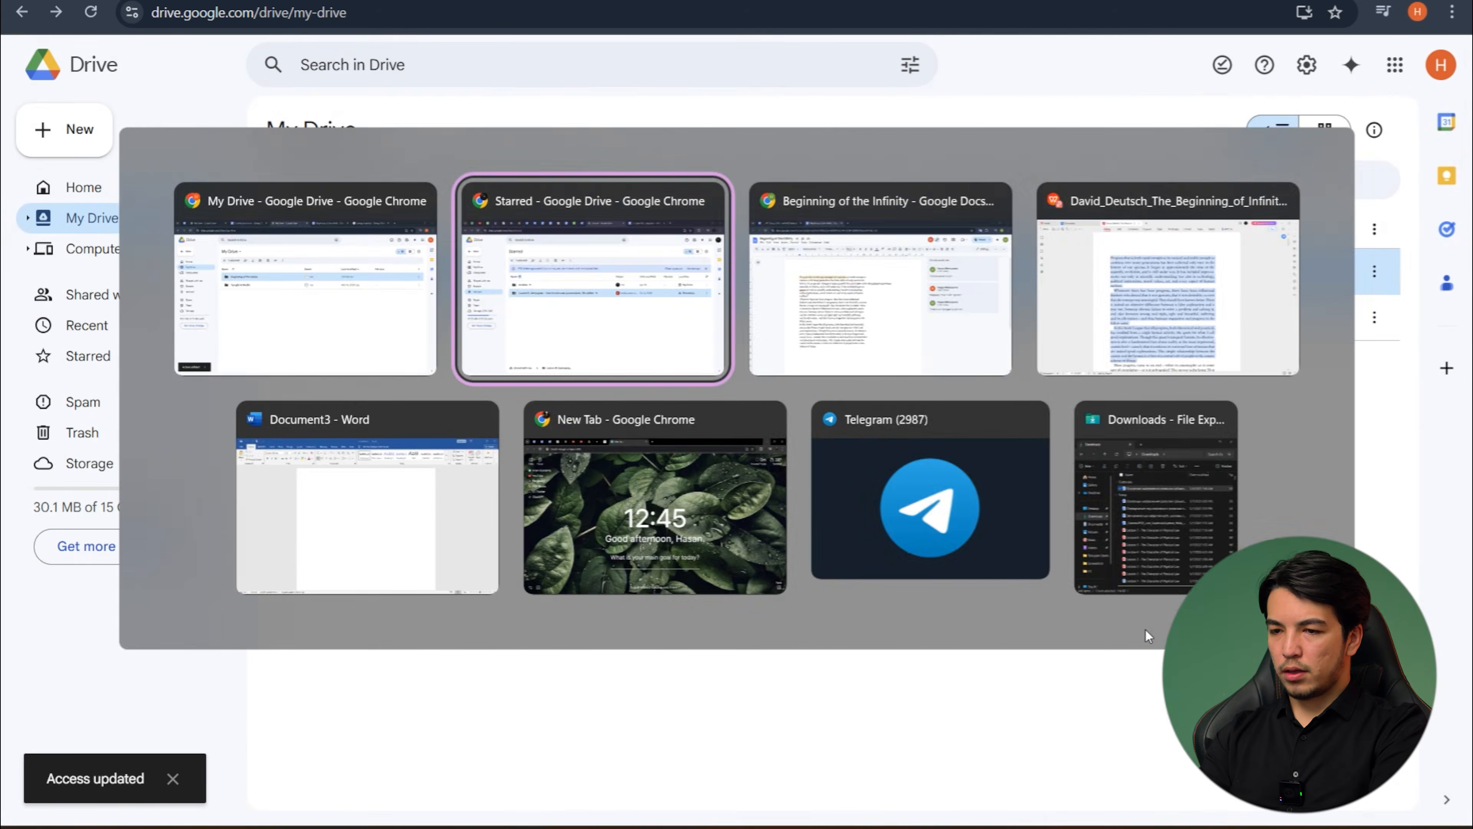
pyautogui.hotkey('alt', 'Tab')
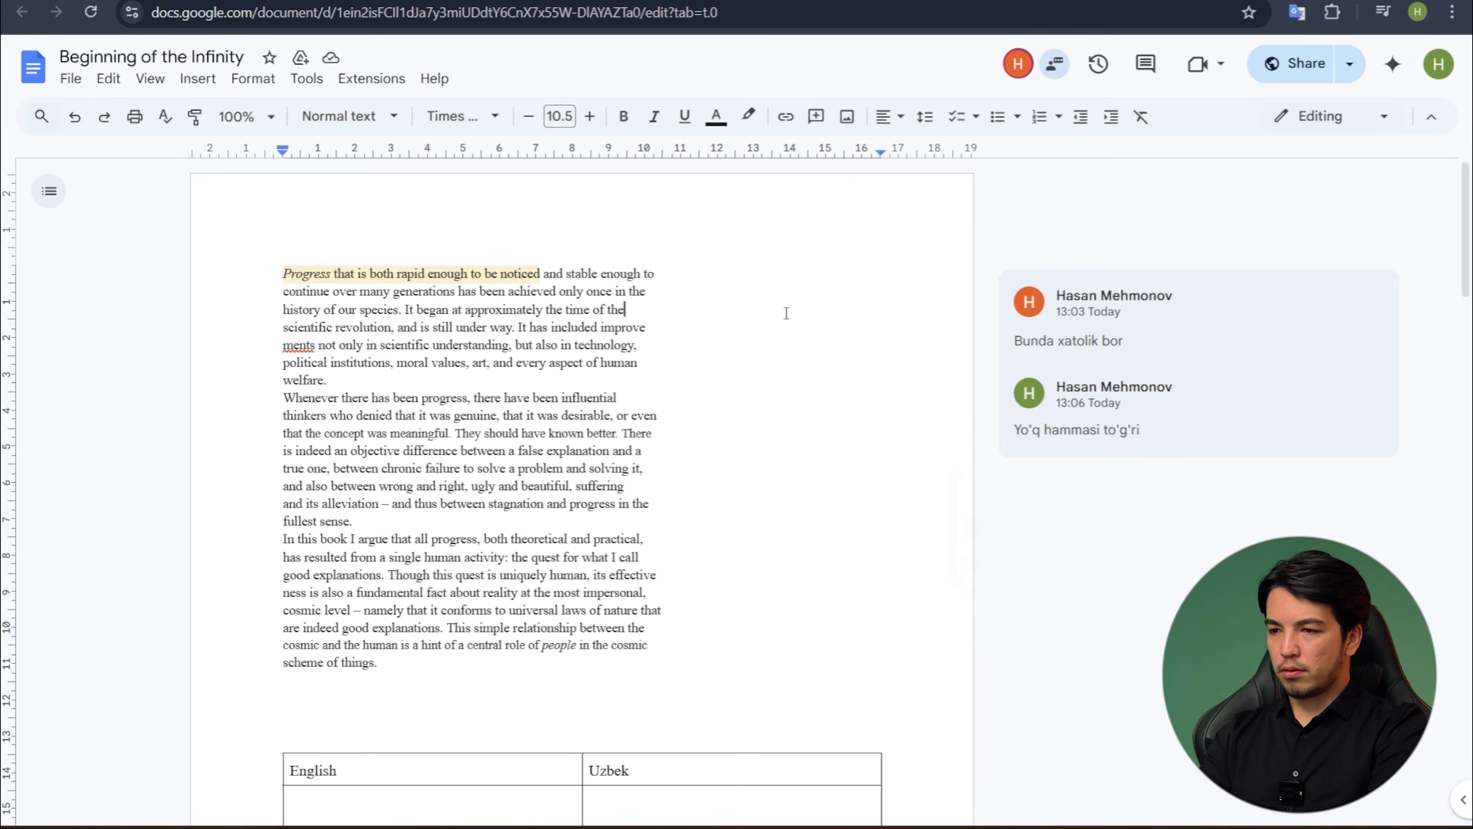
pyautogui.hotkey('alt', 'Tab')
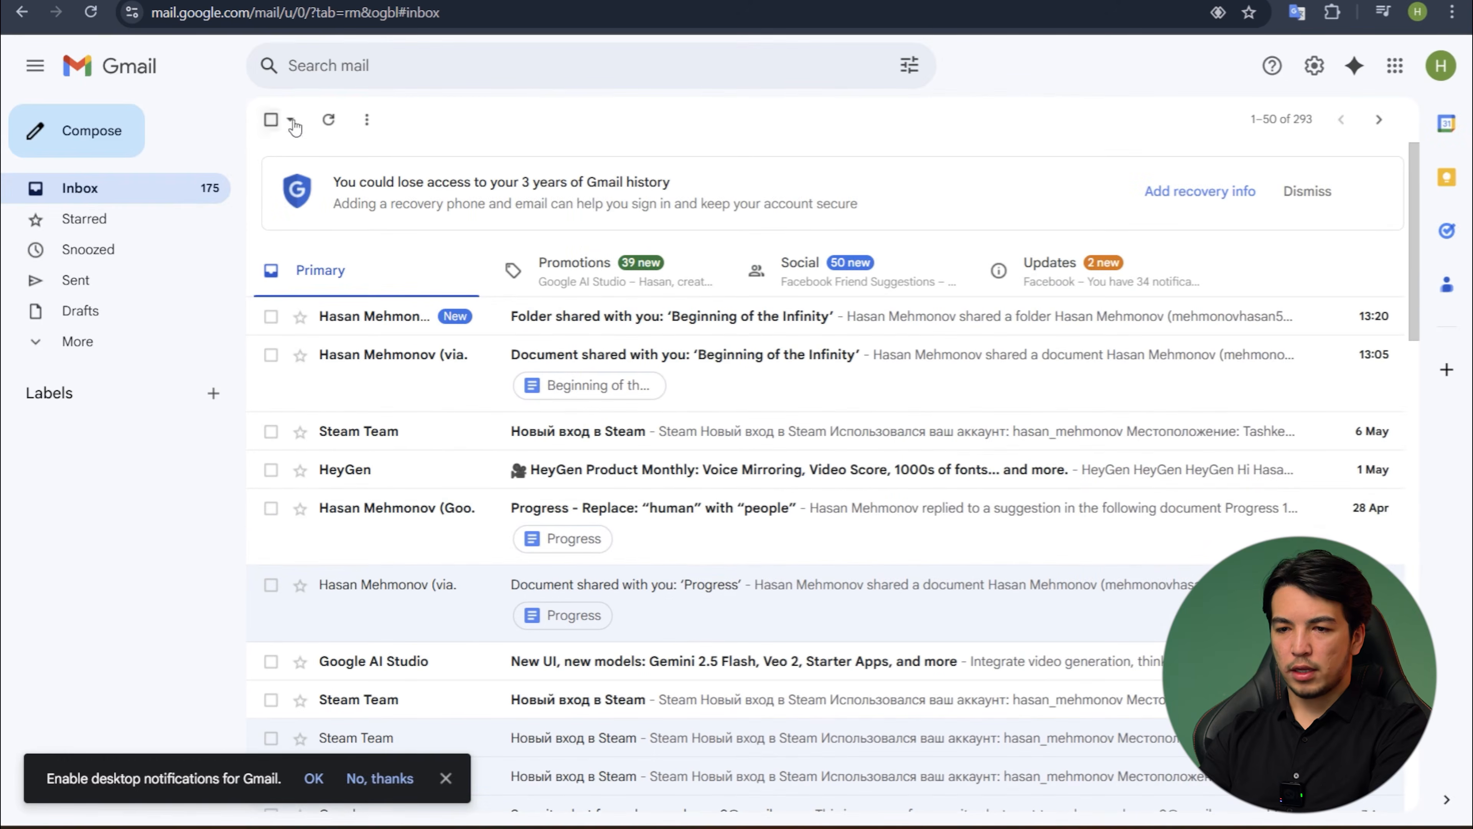
pyautogui.click(327, 122)
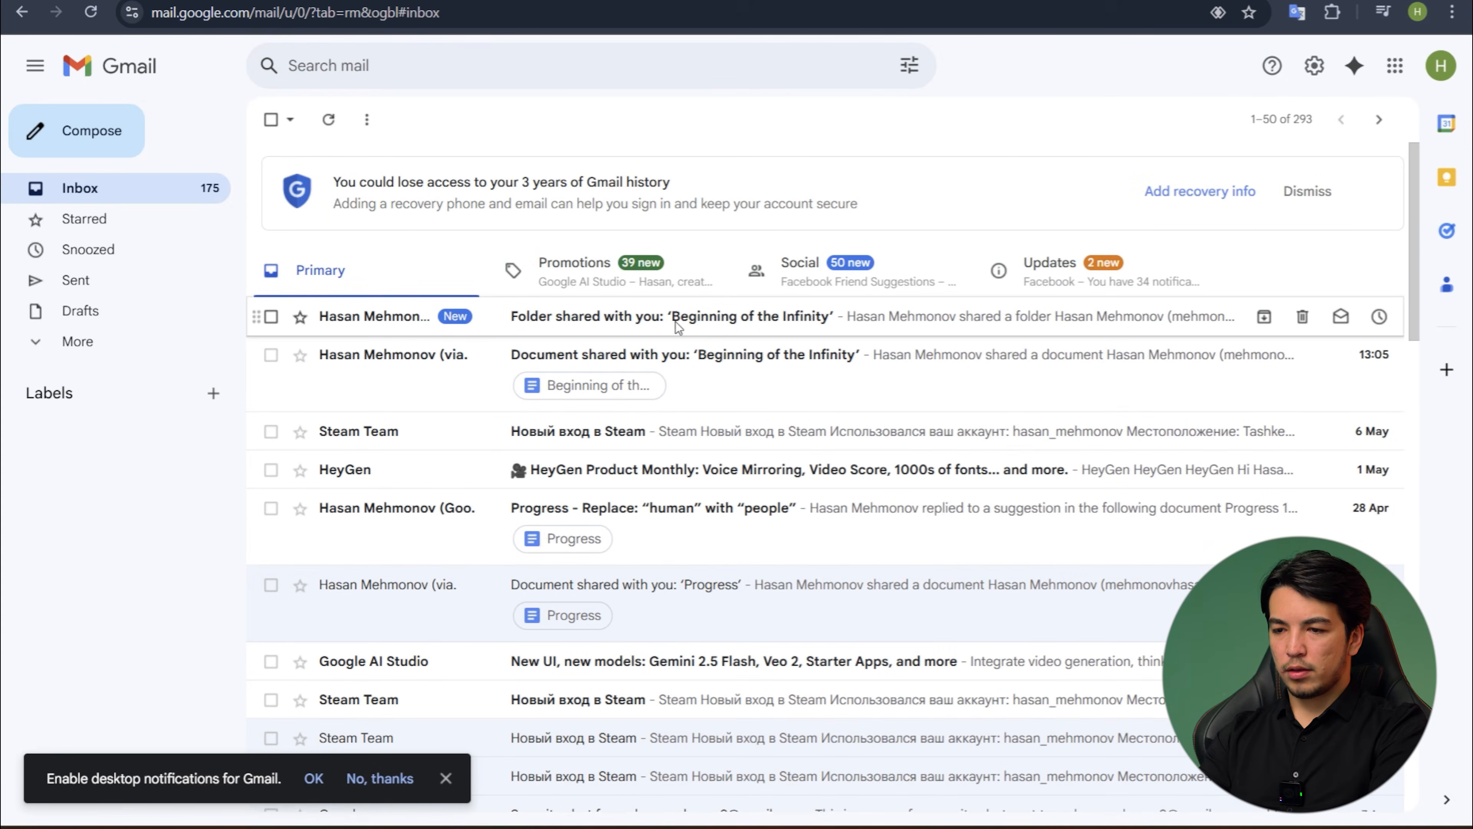
# - Open the "Beginning of the Infinity" folder from its sharing invitation e-mail and open the document of the same name inside it
pyautogui.click(714, 326)
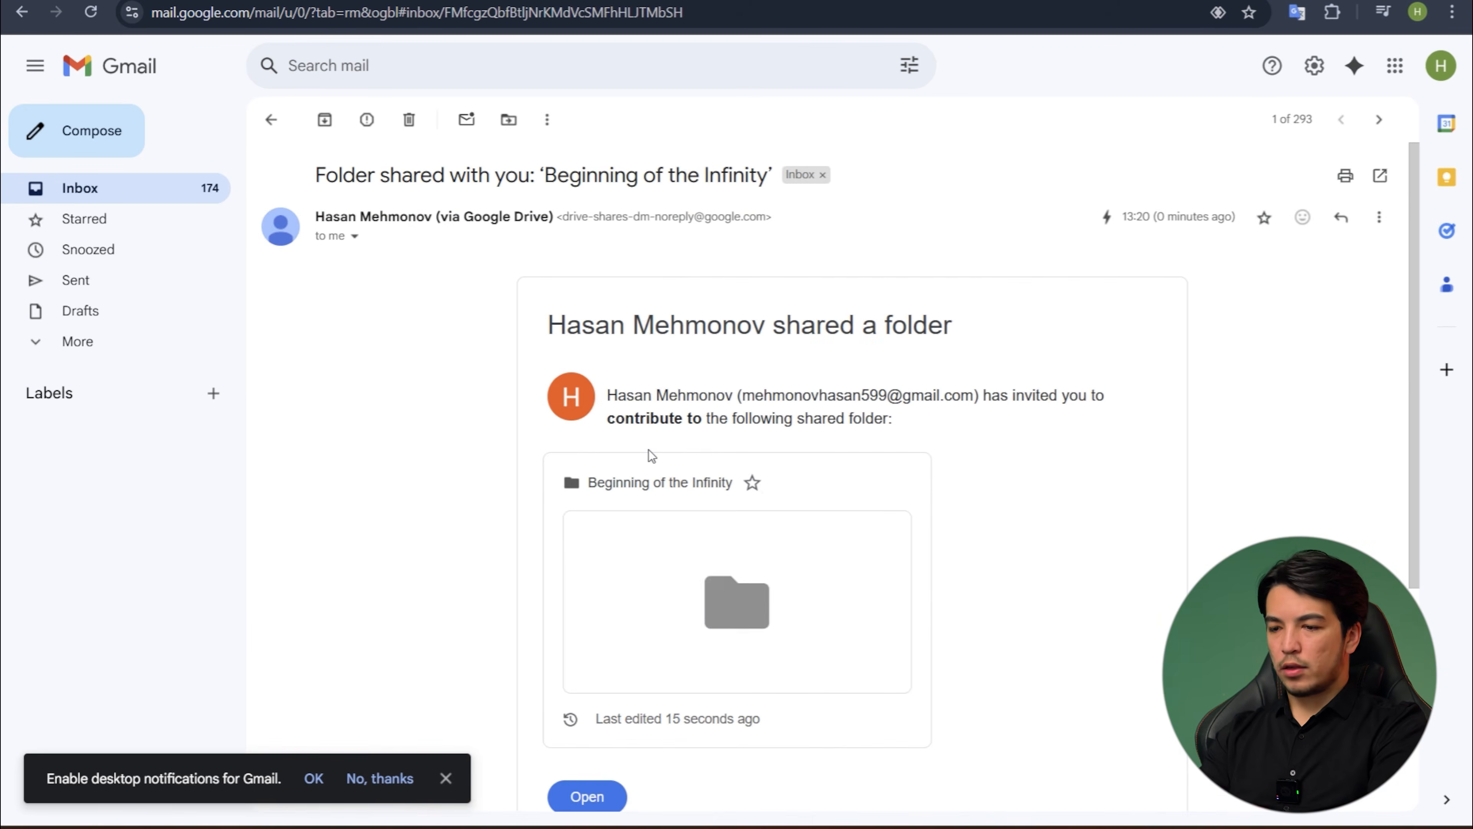
pyautogui.scroll(-2, 627, 471)
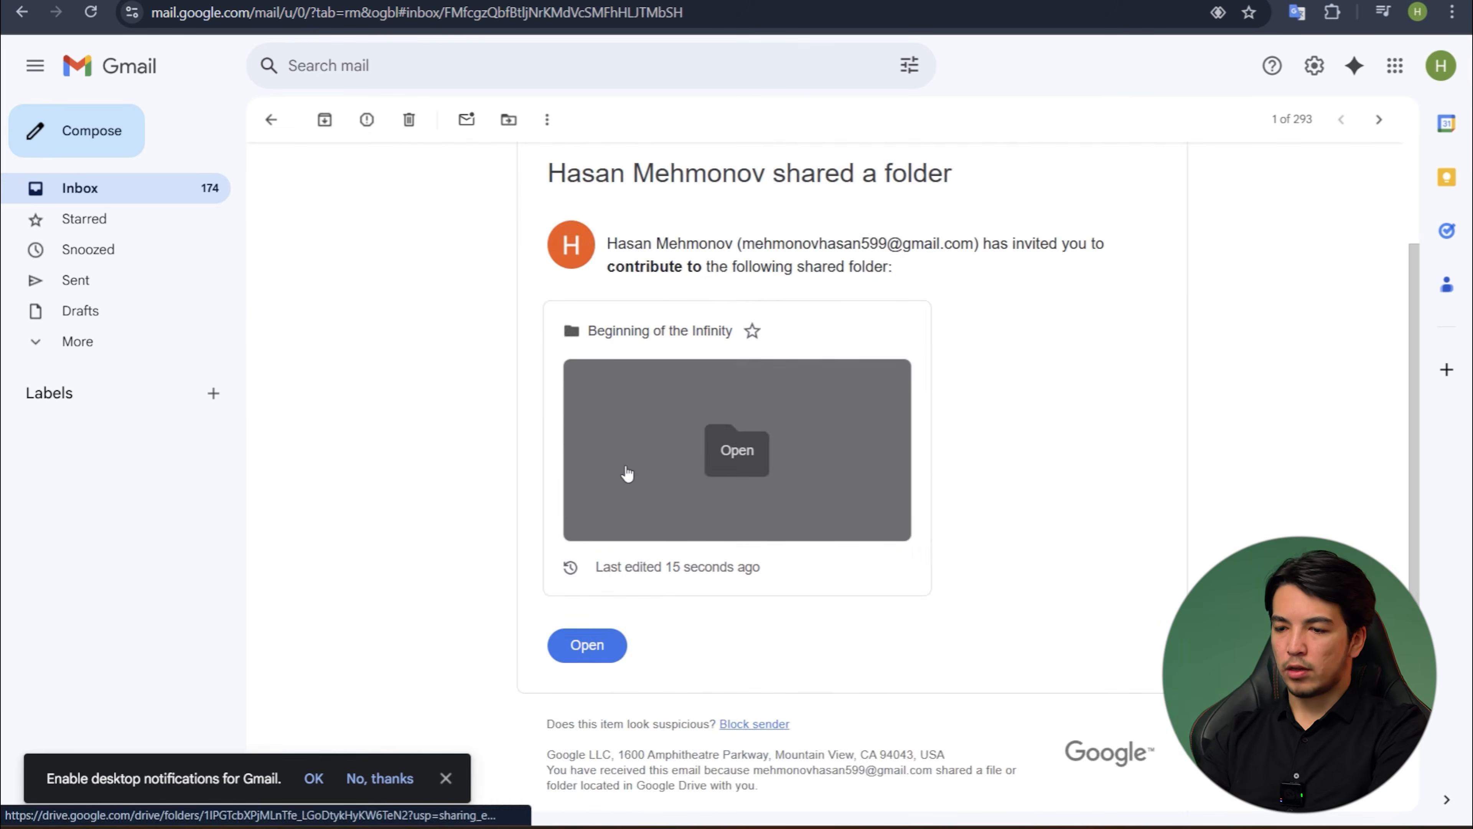
pyautogui.click(626, 473)
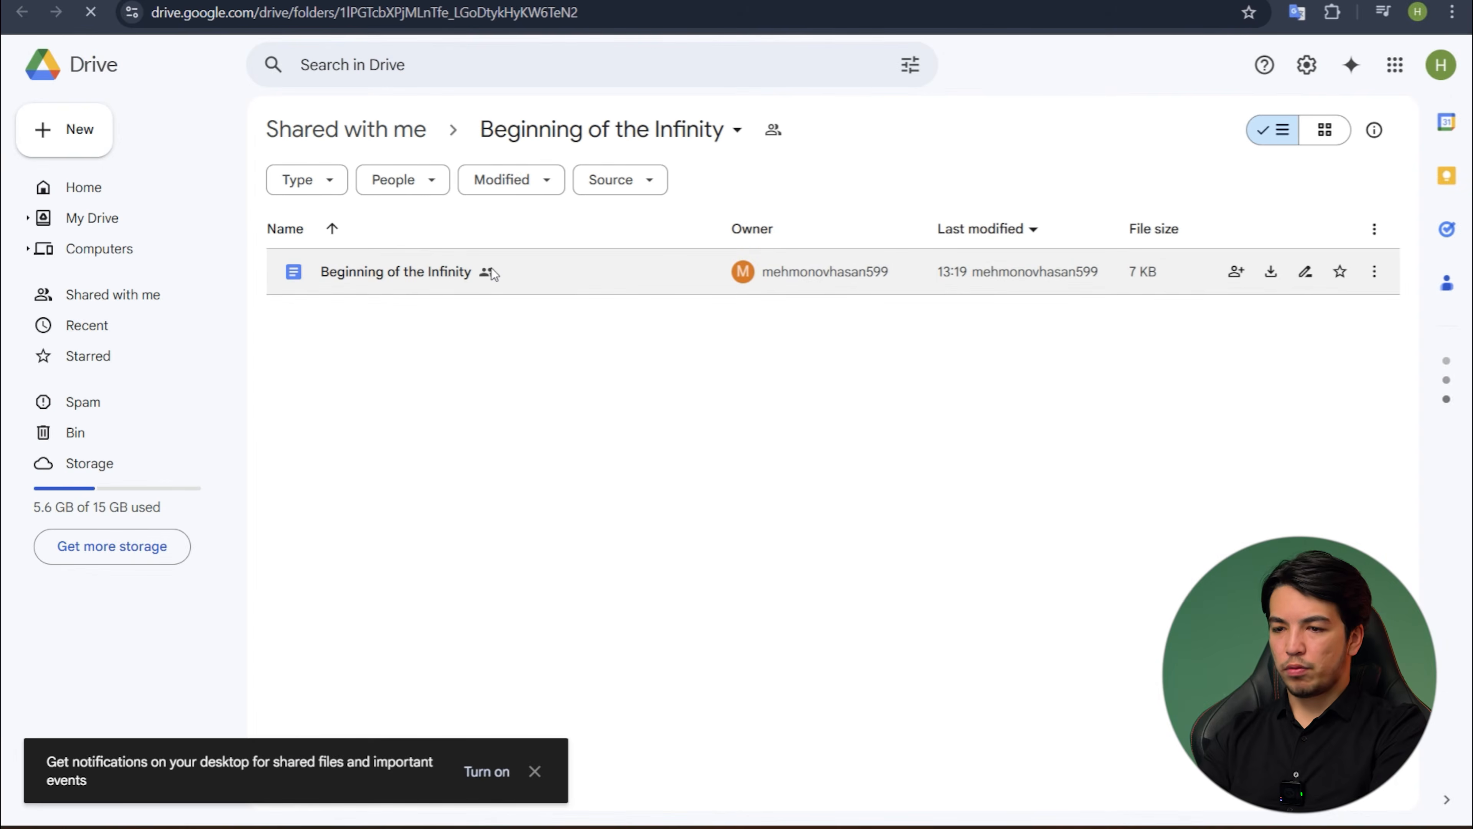
pyautogui.doubleClick(522, 270)
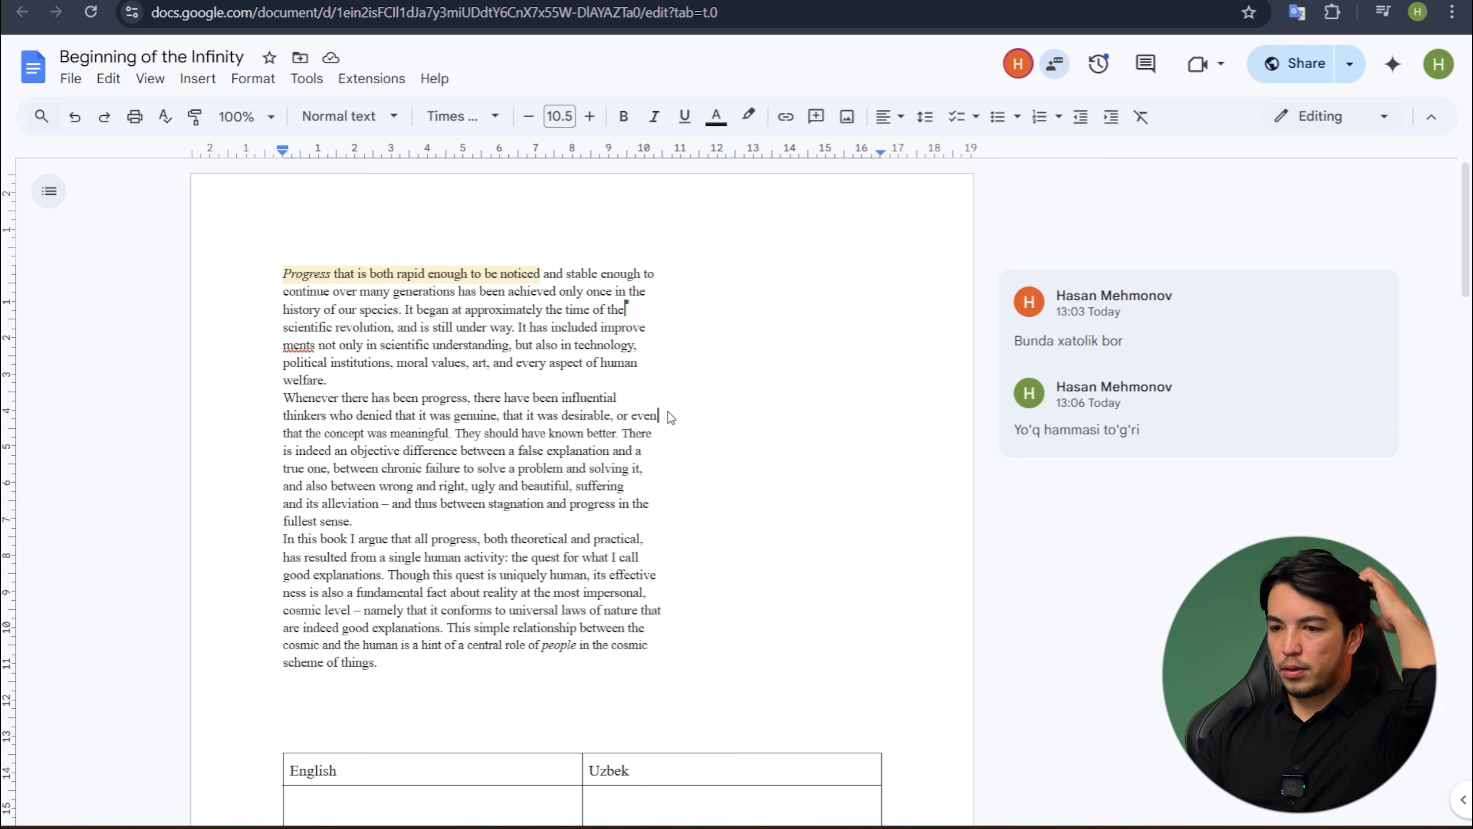
# - Insert a footnote after "fullest sense." in the English text above the table, with the note text "askjbndckjabnckbakj"
pyautogui.scroll(-1, 591, 380)
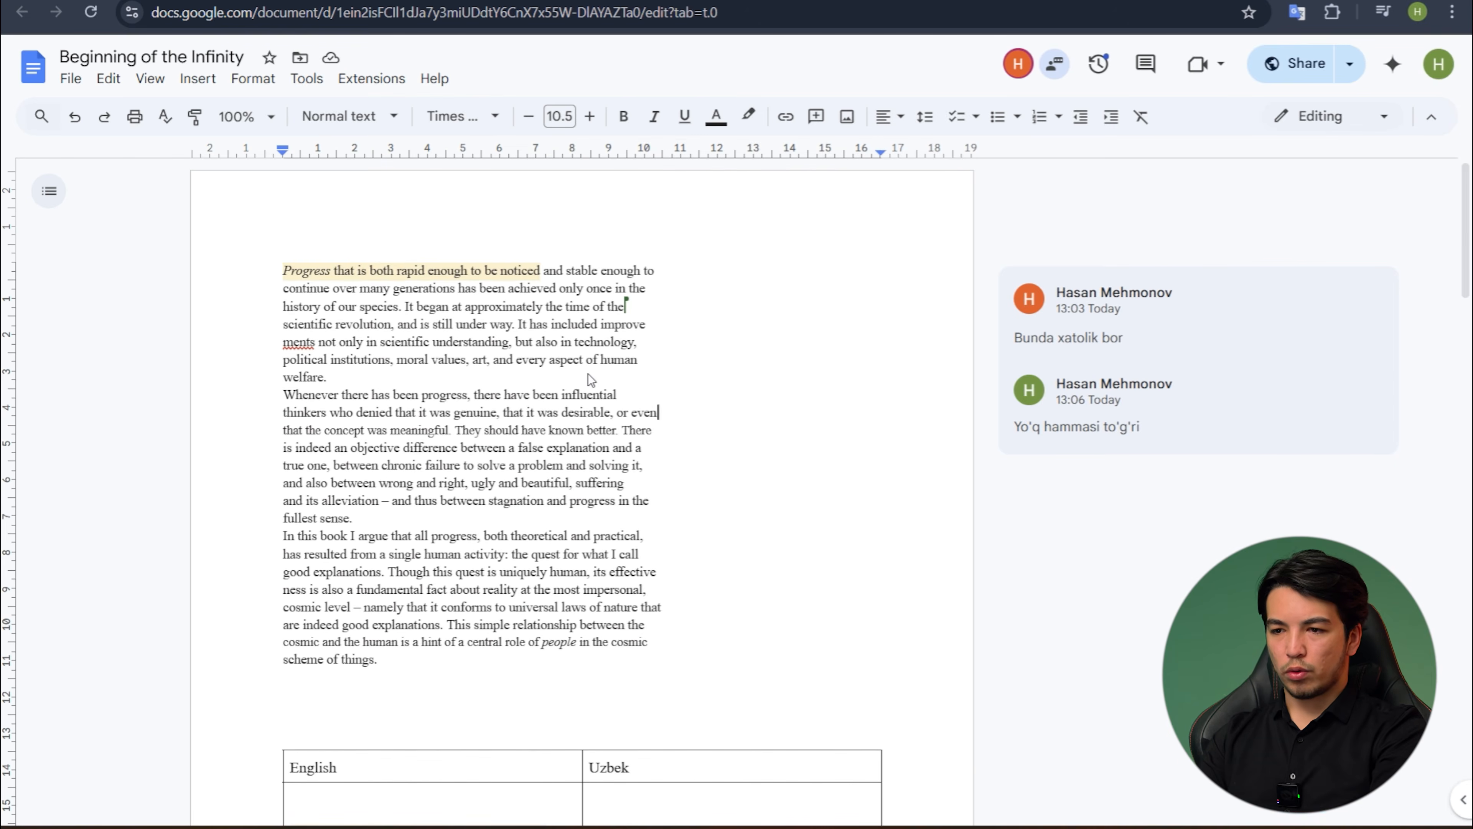
pyautogui.scroll(-1, 590, 379)
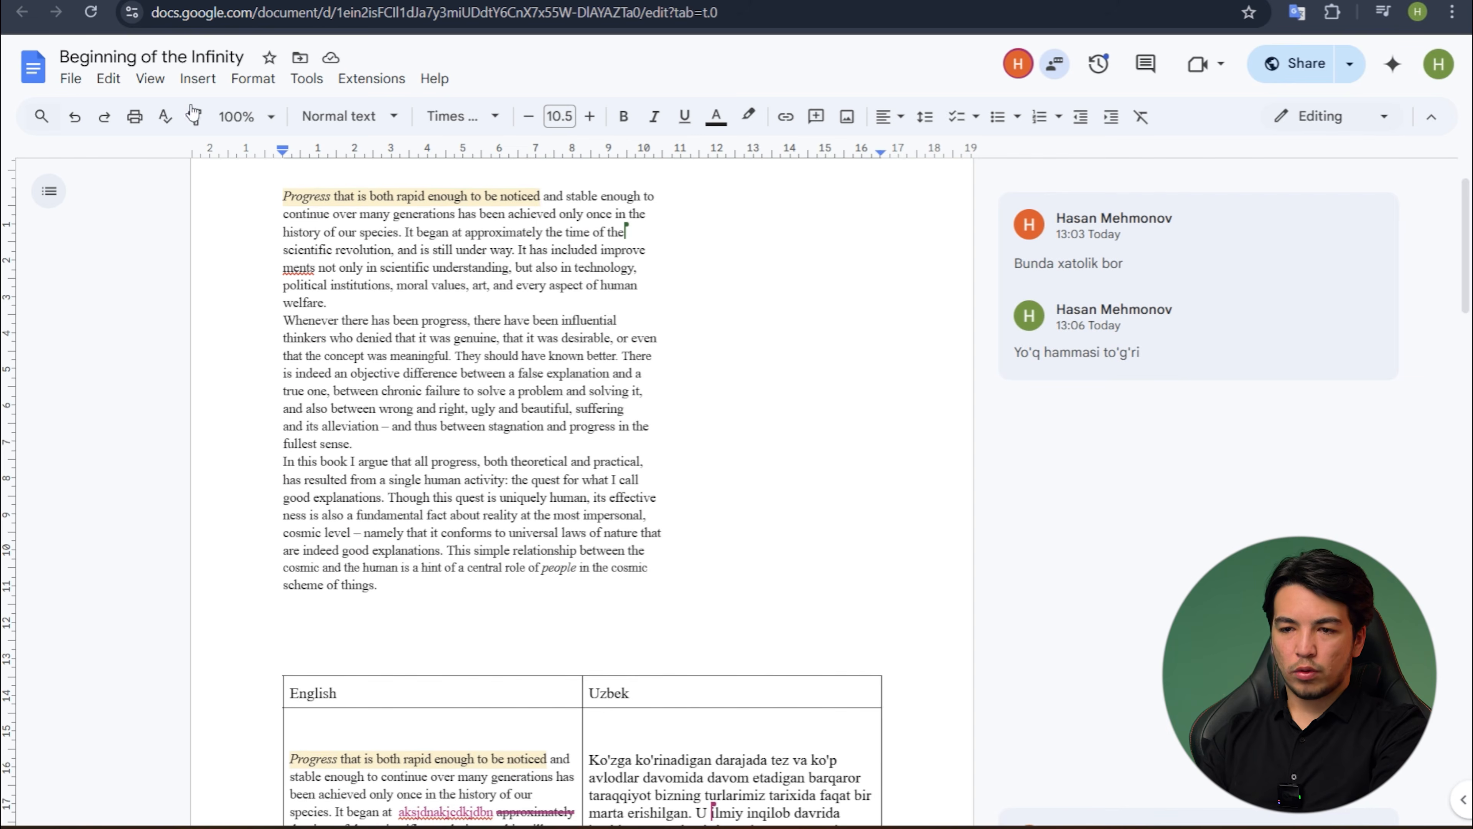
pyautogui.click(250, 80)
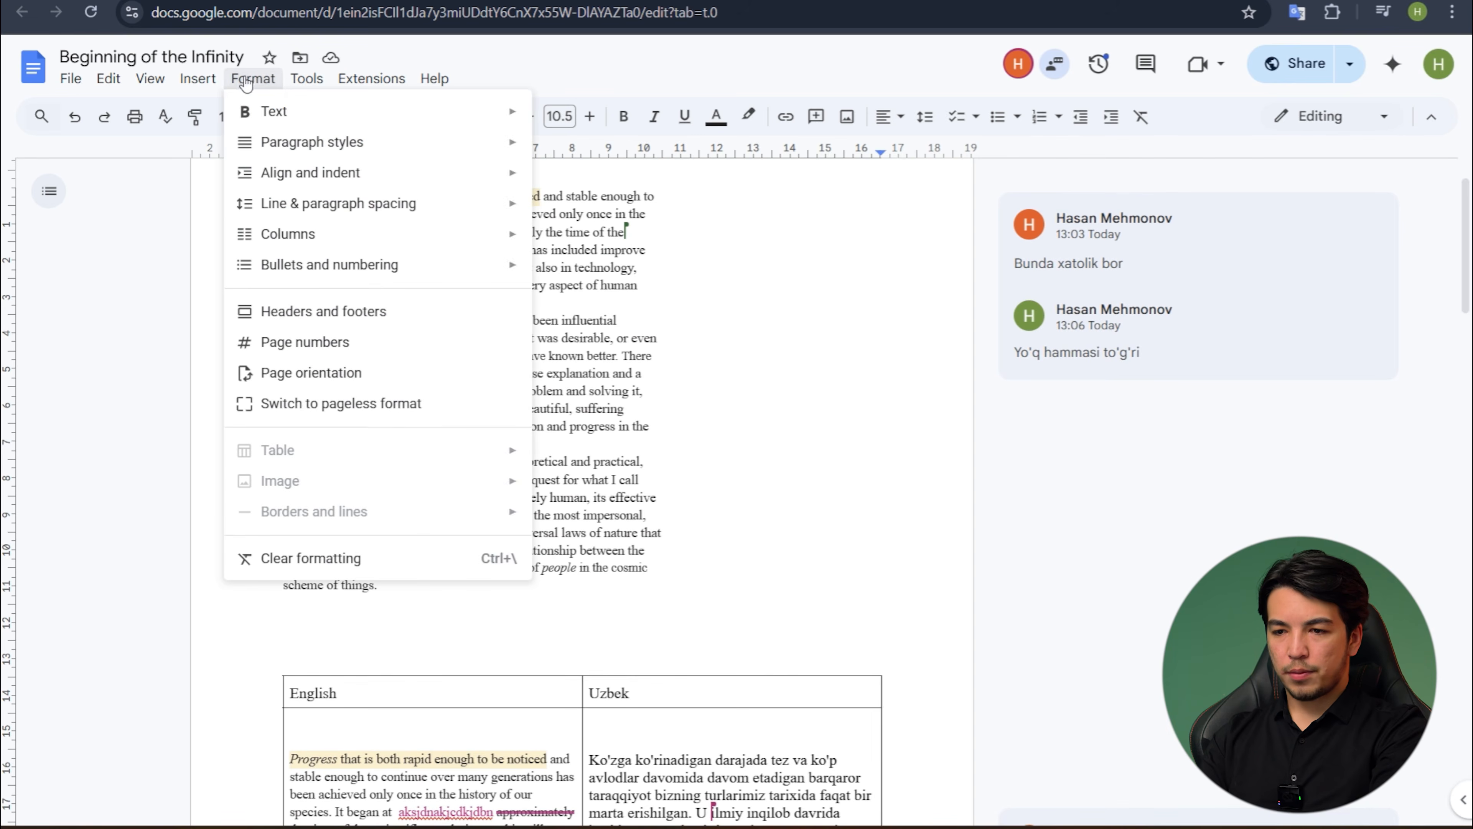
pyautogui.click(194, 80)
pyautogui.click(192, 82)
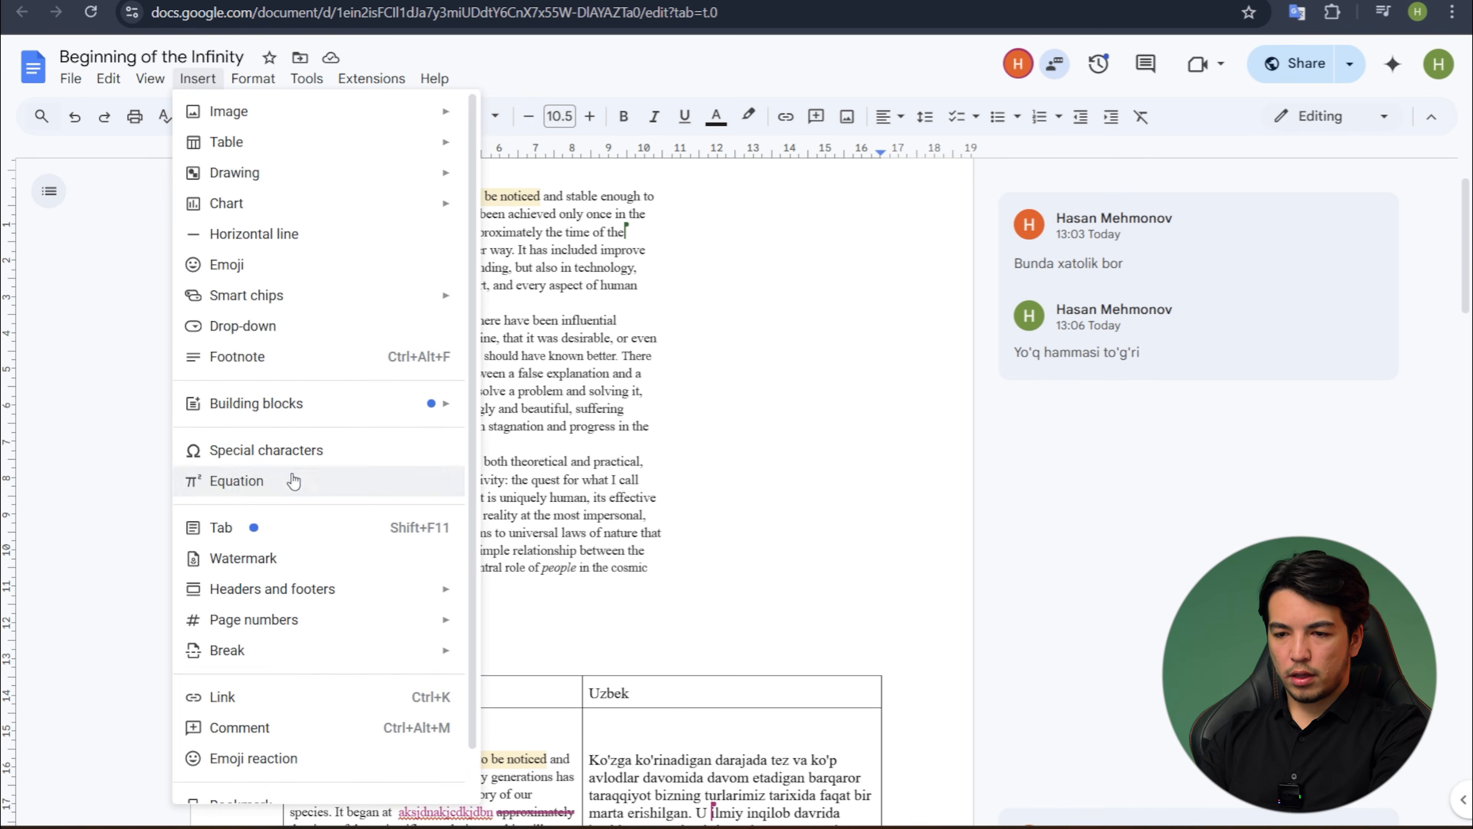
pyautogui.scroll(-1, 294, 479)
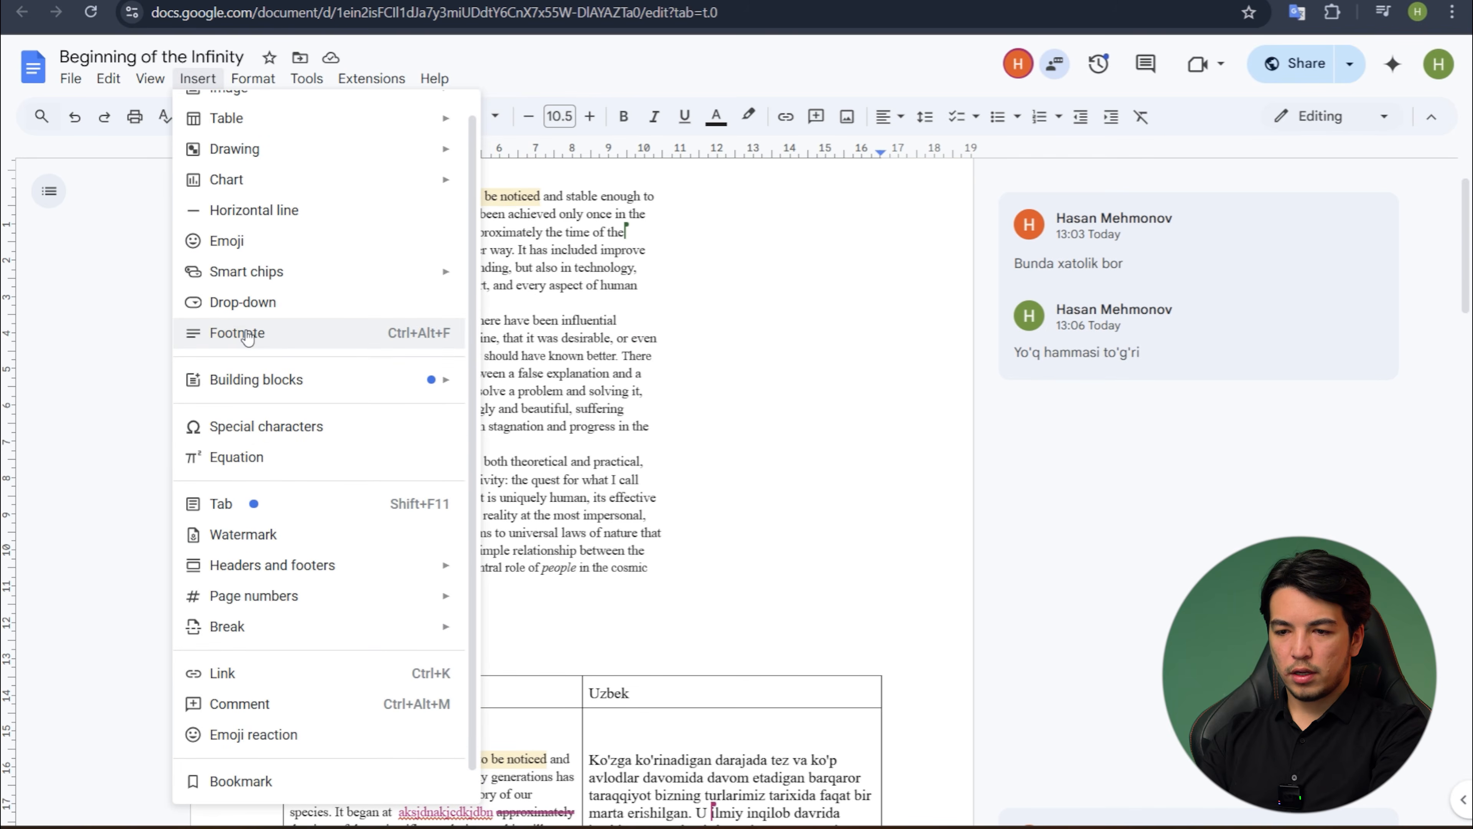
pyautogui.click(259, 331)
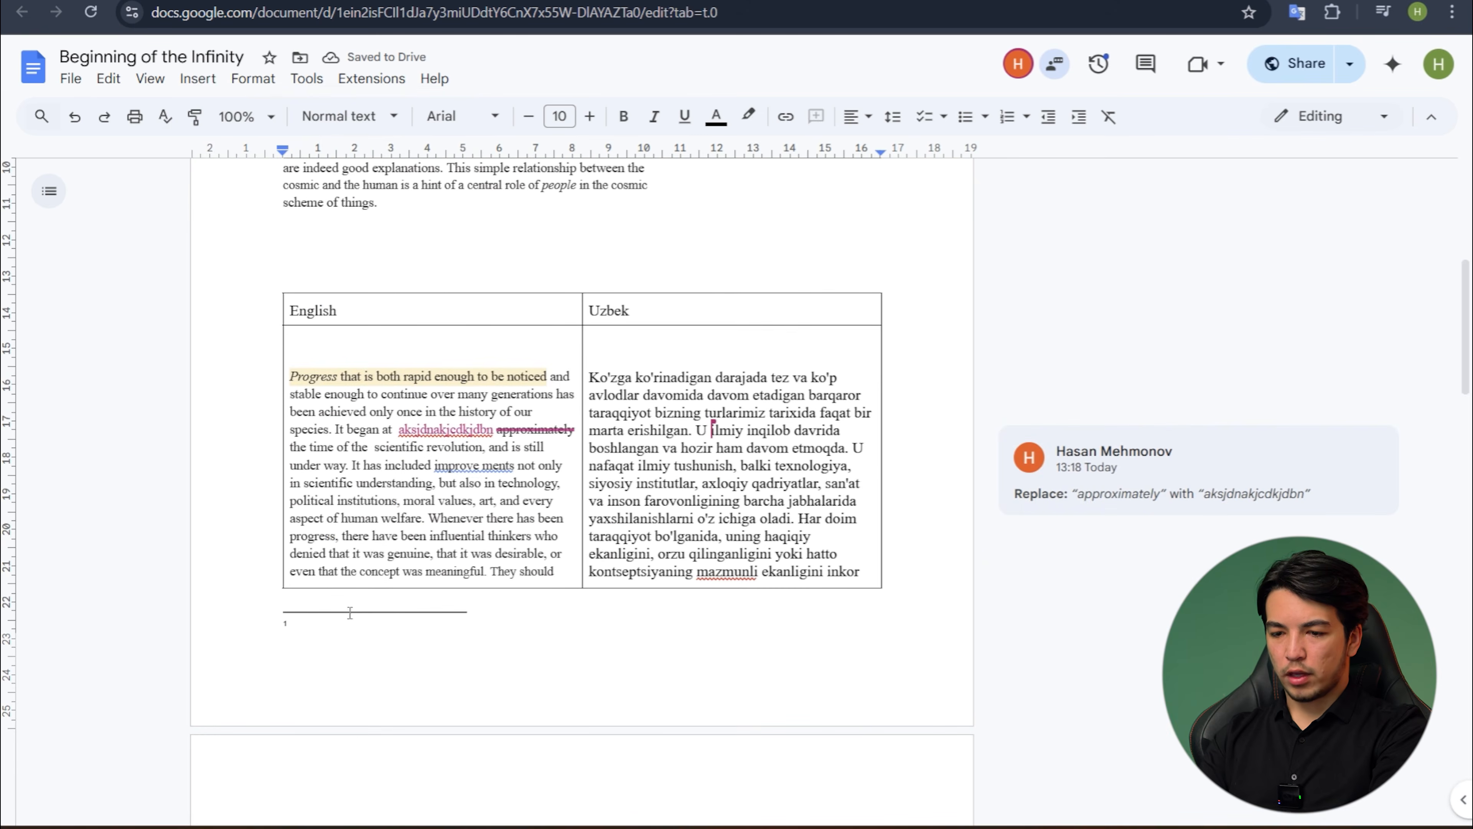
pyautogui.write('aksjdnakjcdkjdbn')
pyautogui.scroll(5, 358, 334)
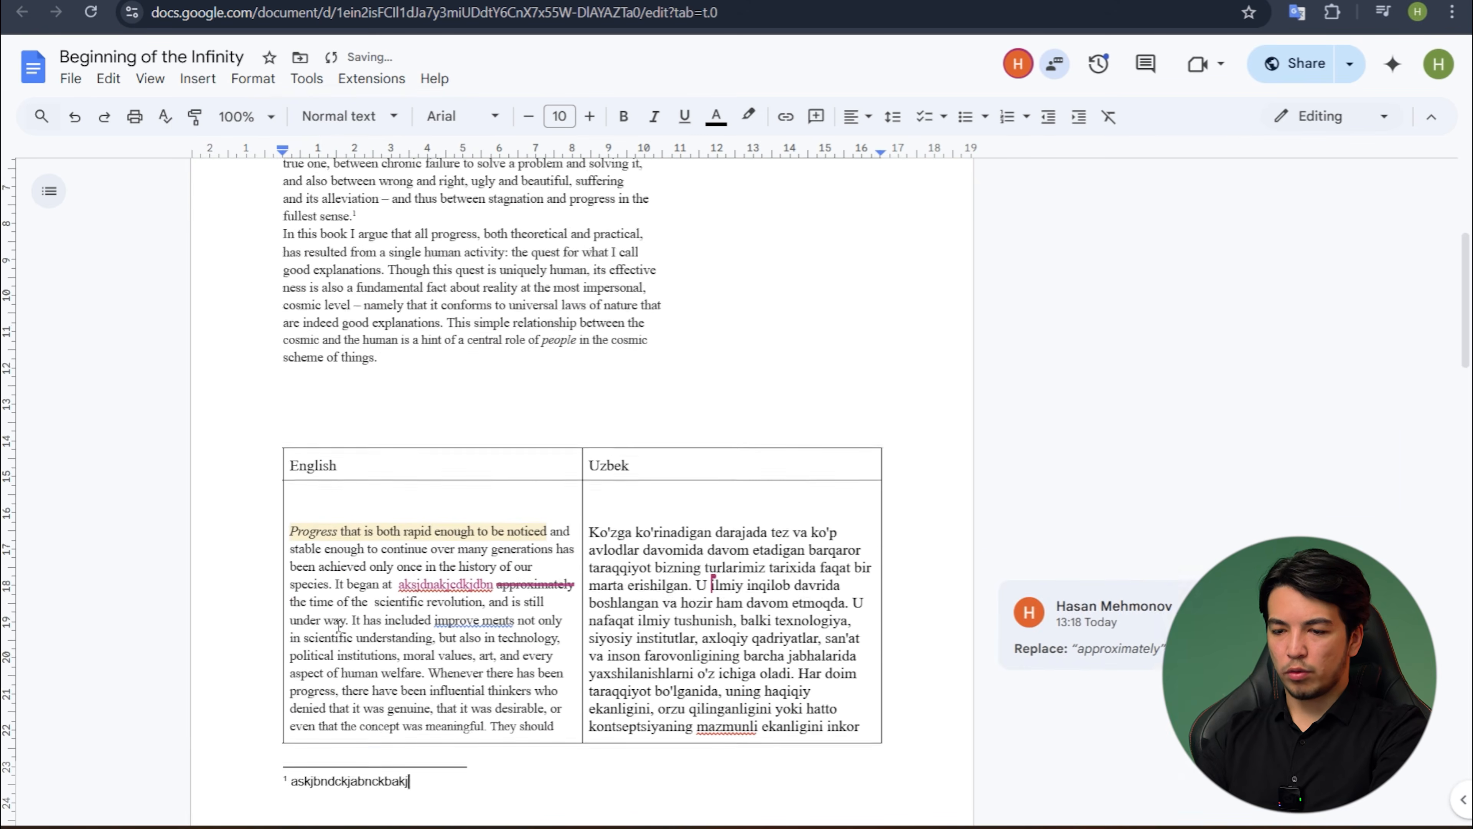
# - Review the footnote's reference mark in the English text, its note at the foot of the page, and the surrounding translation table
pyautogui.click(356, 324)
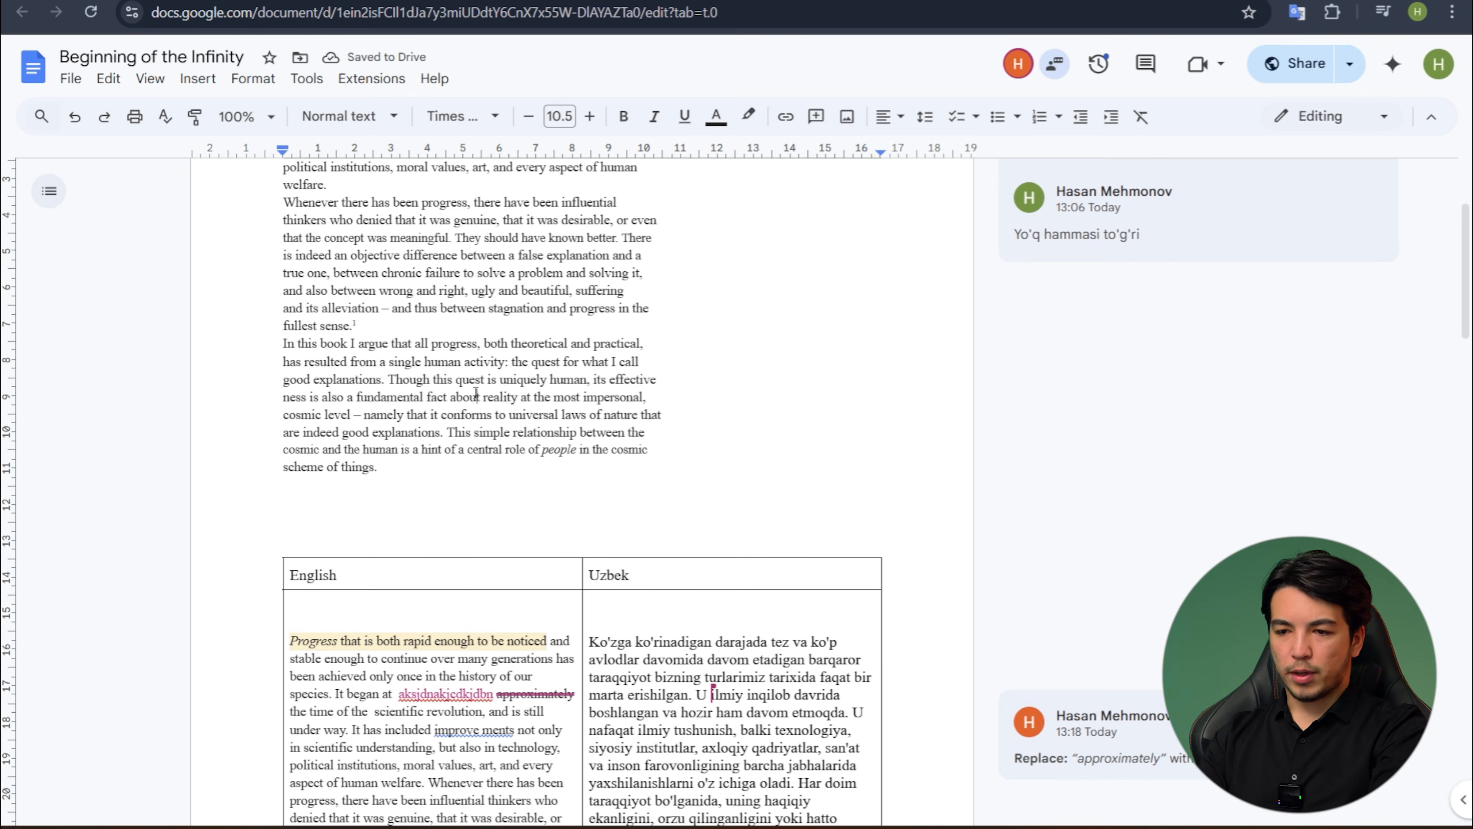
pyautogui.scroll(3, 475, 395)
pyautogui.scroll(-8, 476, 395)
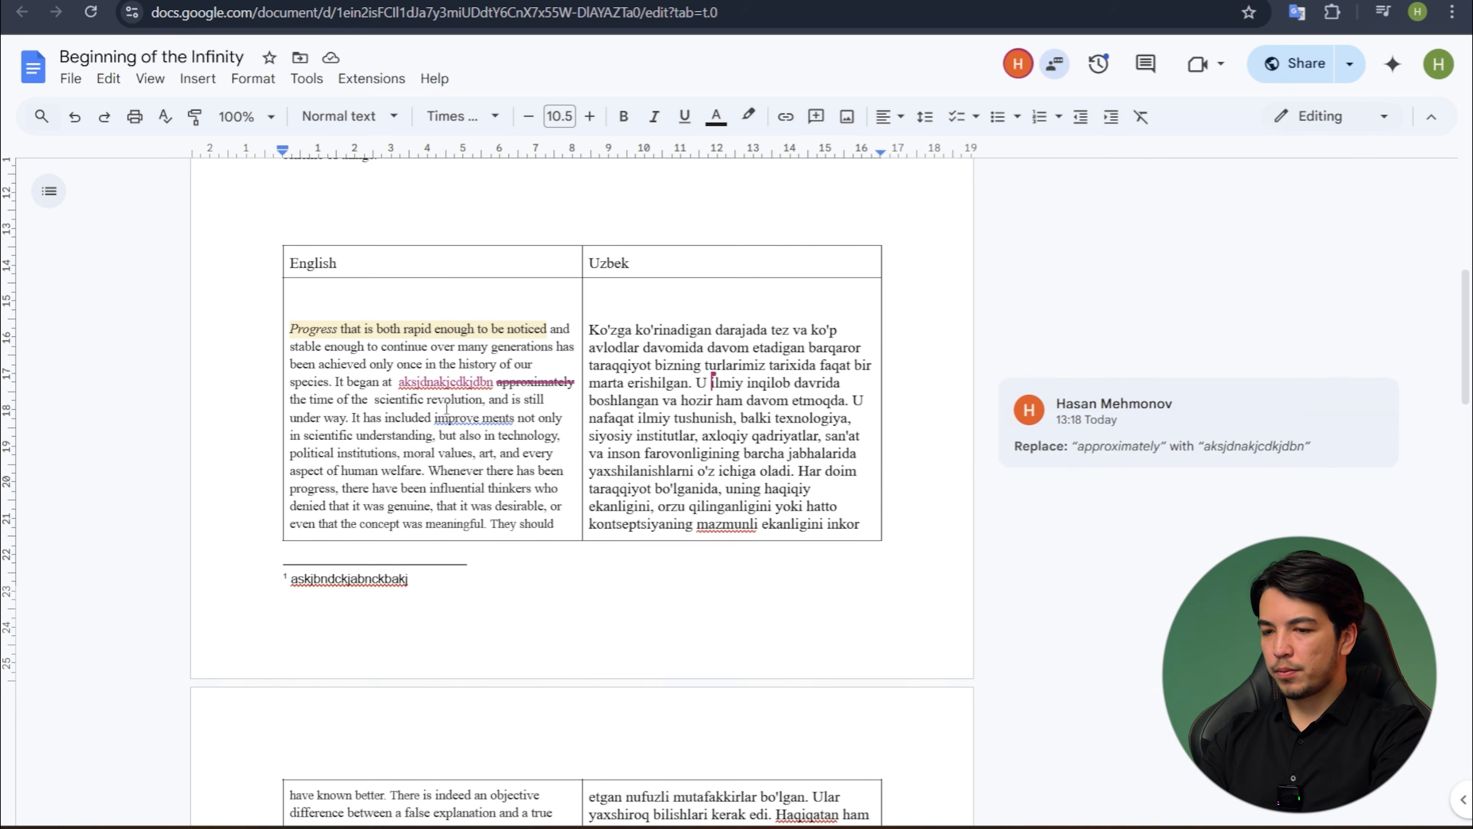
pyautogui.scroll(-3, 401, 451)
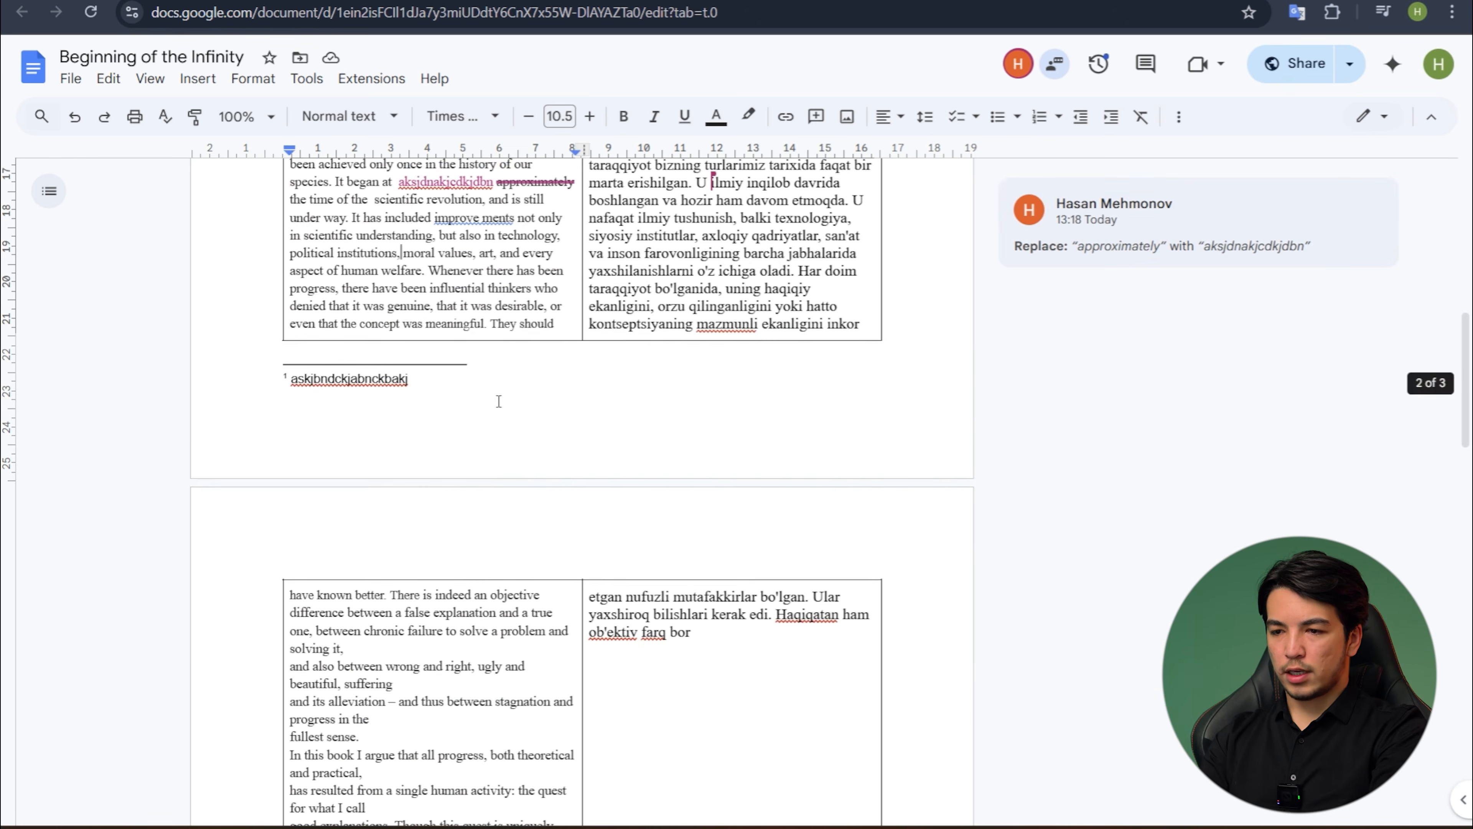
pyautogui.scroll(-1, 495, 392)
pyautogui.scroll(3, 494, 392)
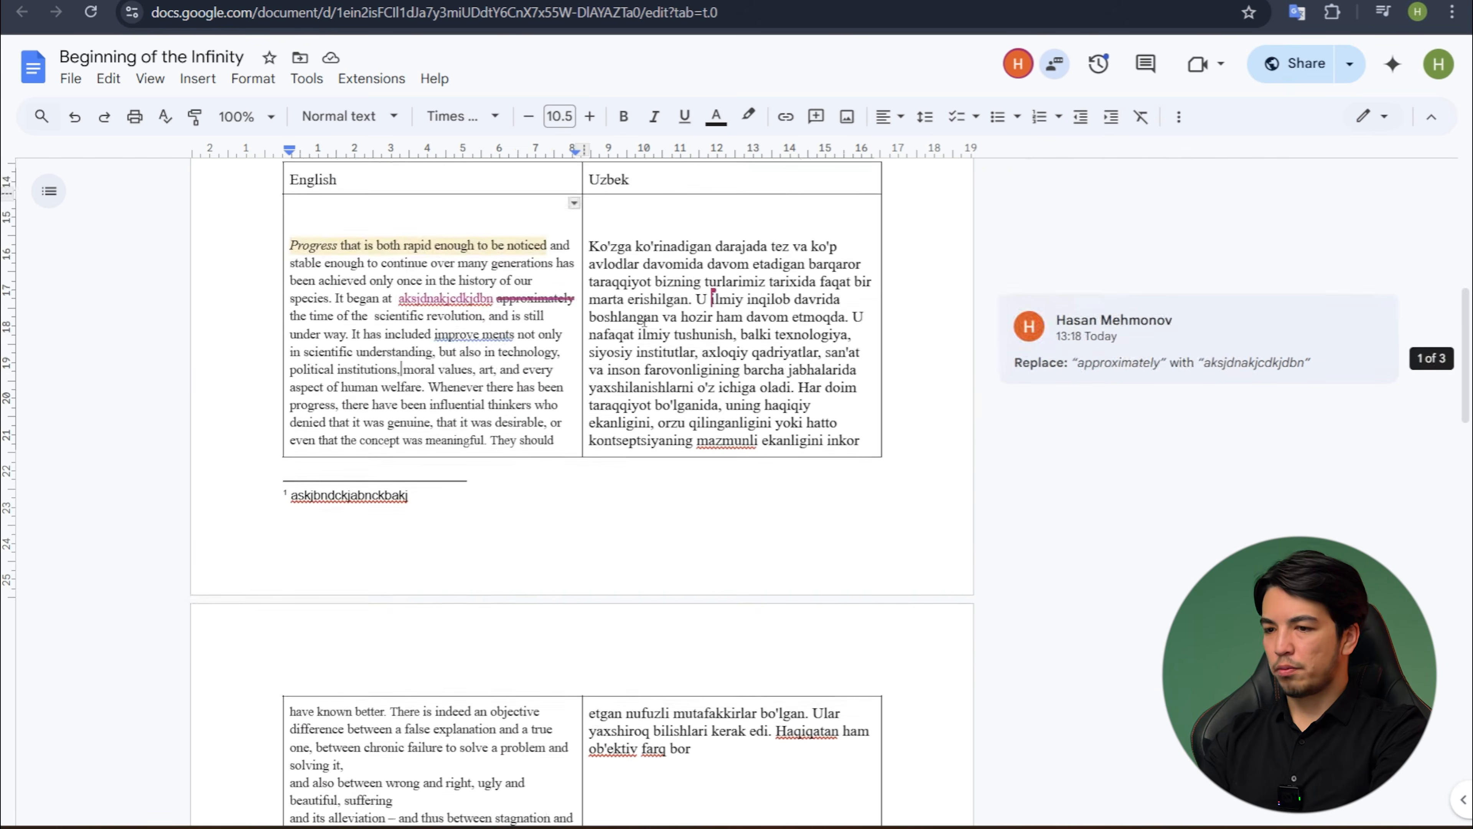